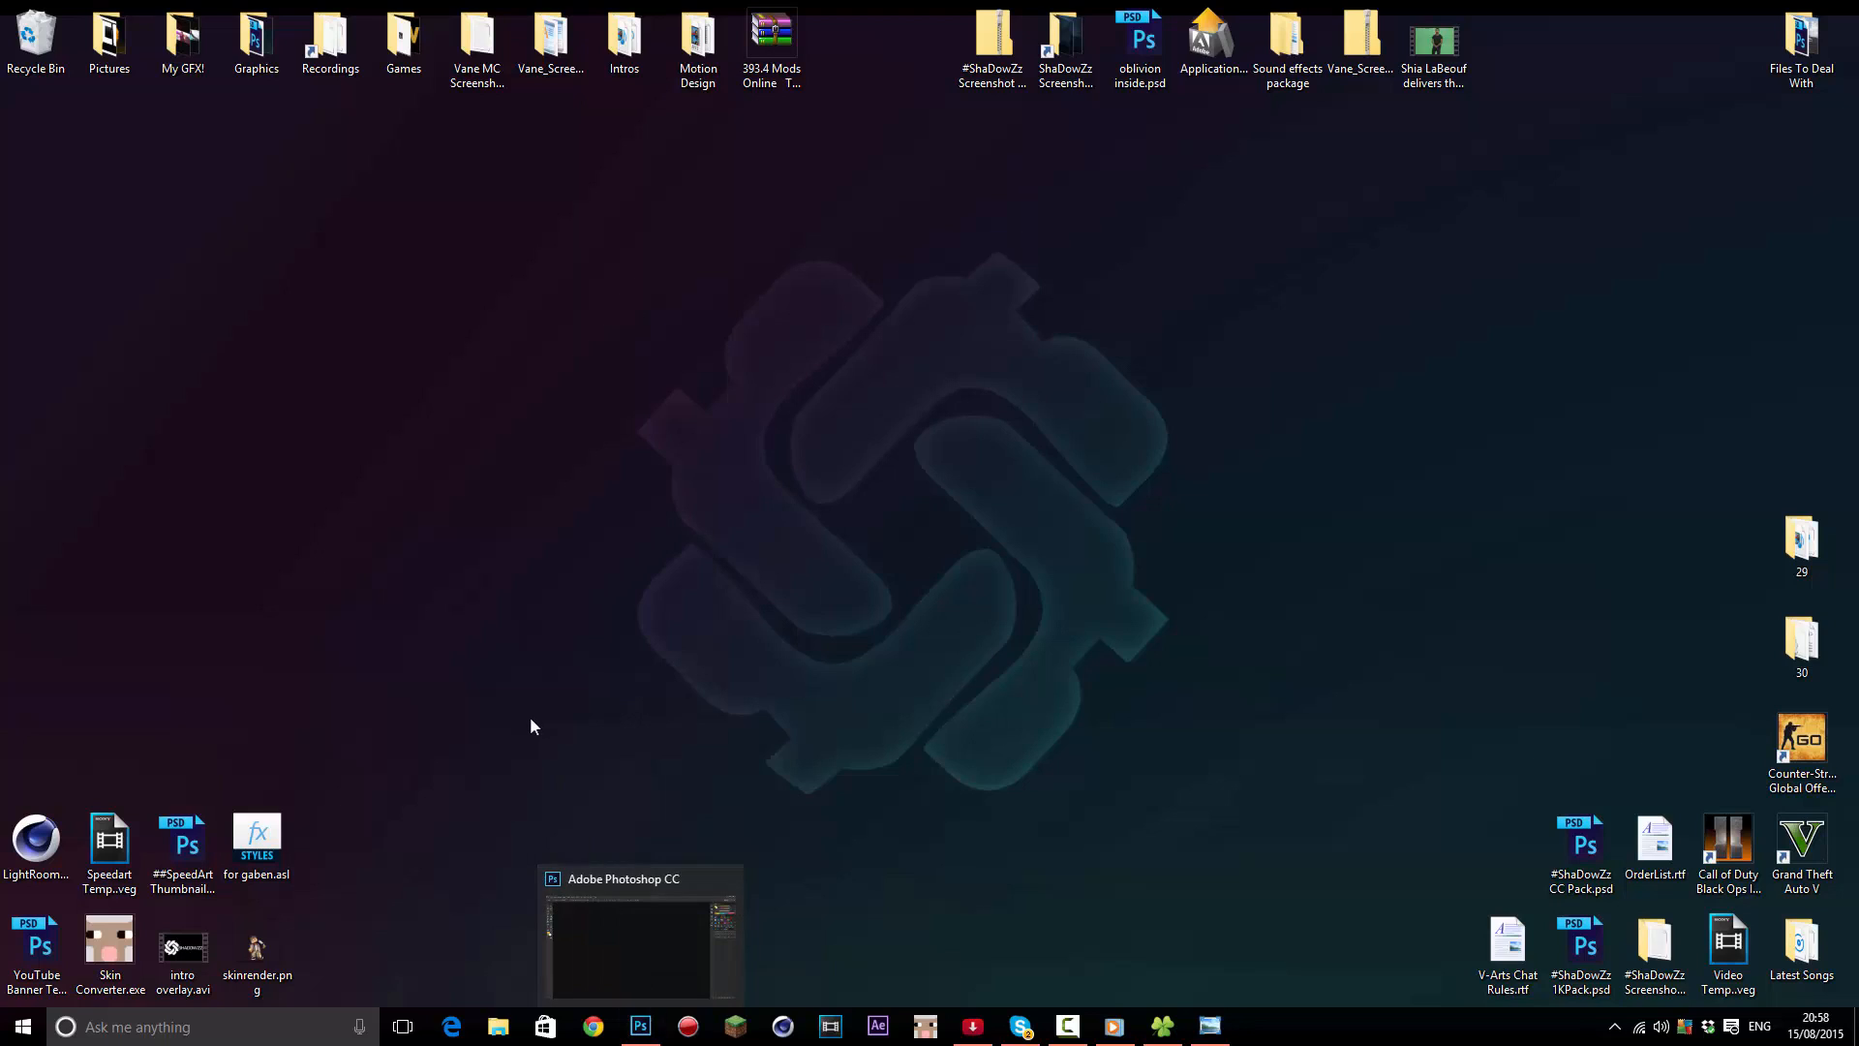
Switch to Photoshop and create a new document 1980 pixels wide and 1080 pixels high
click(251, 965)
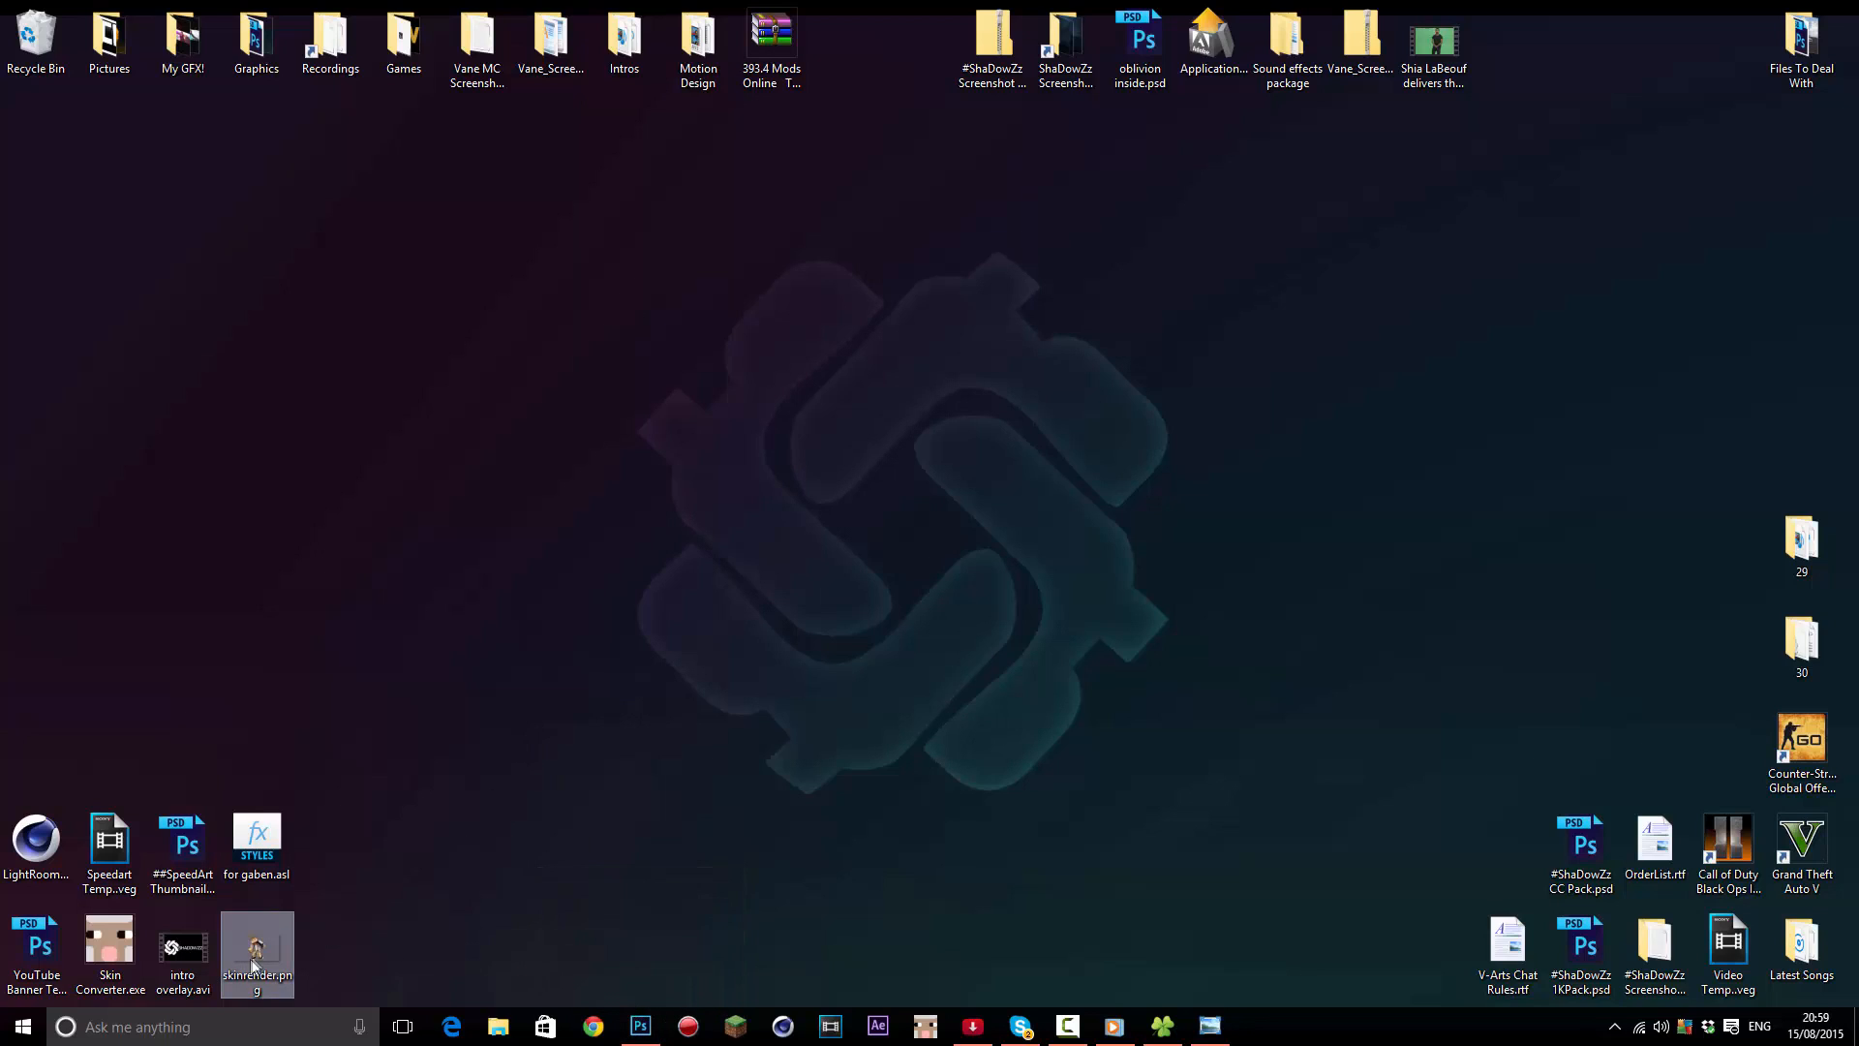
mouse_move(640, 1024)
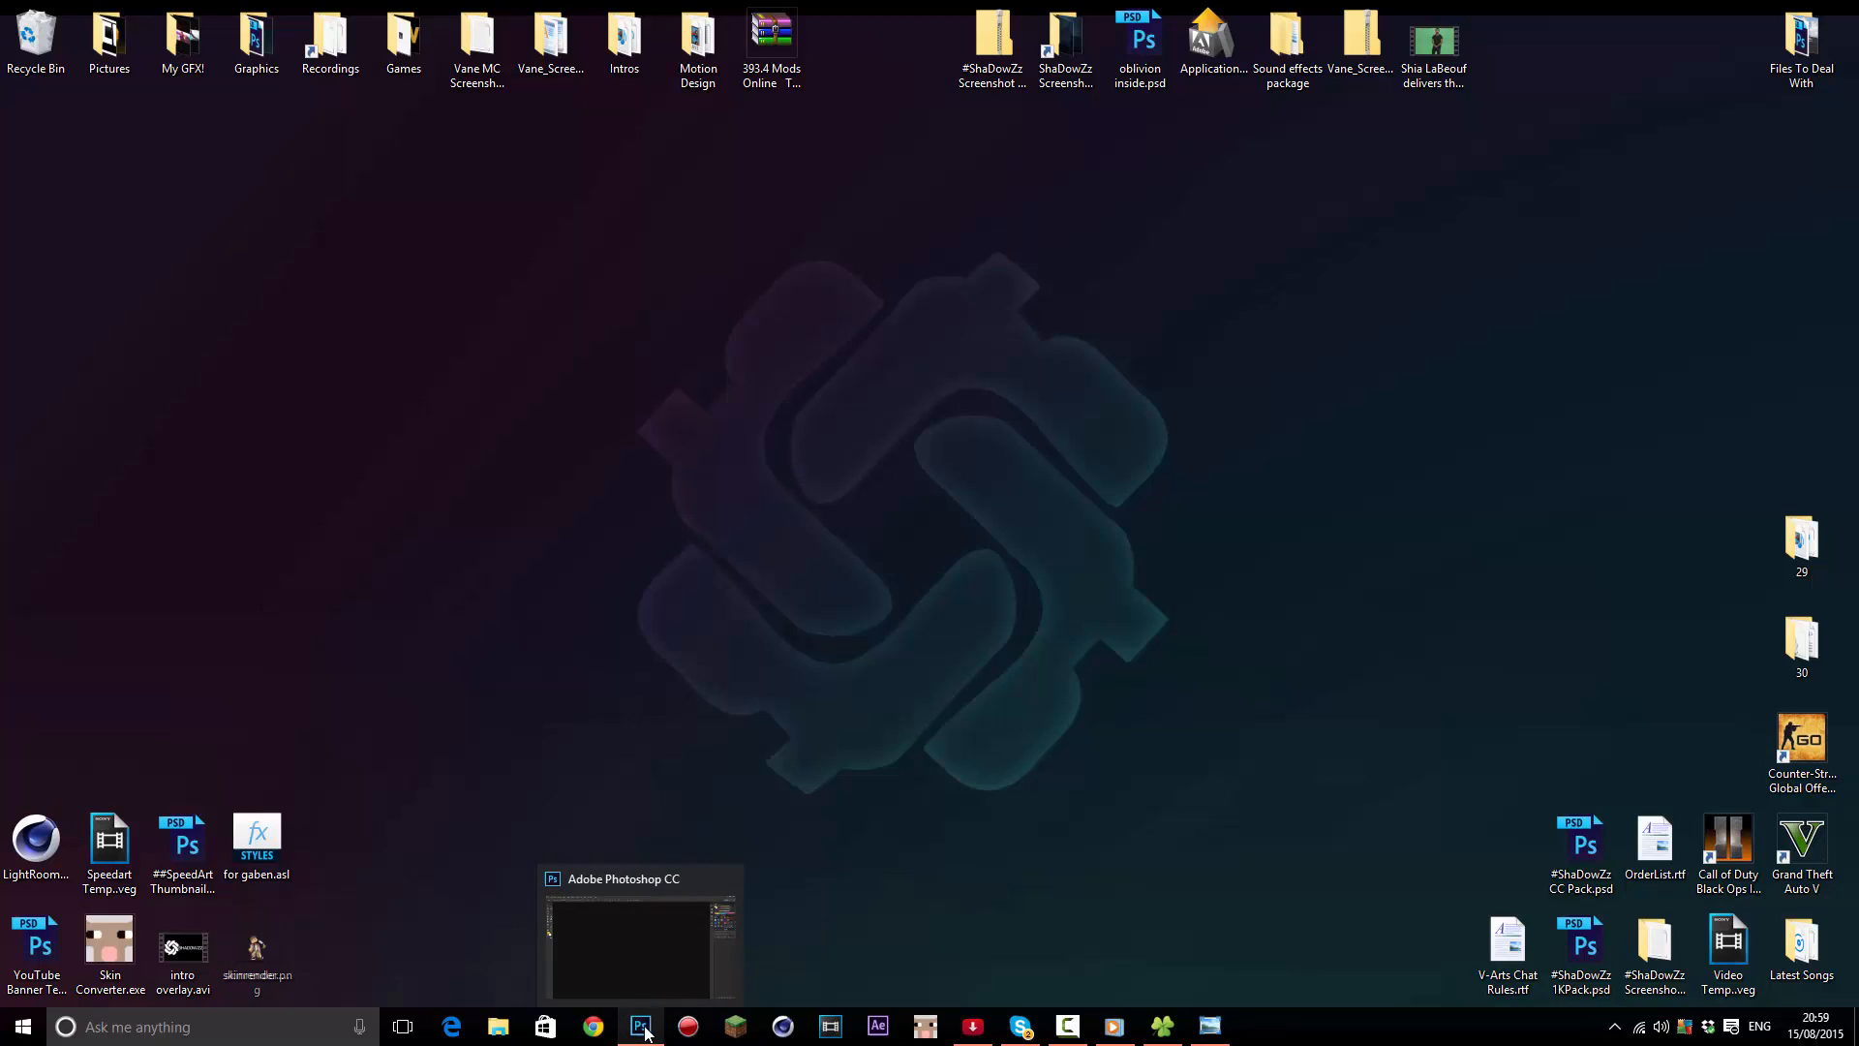
click(679, 963)
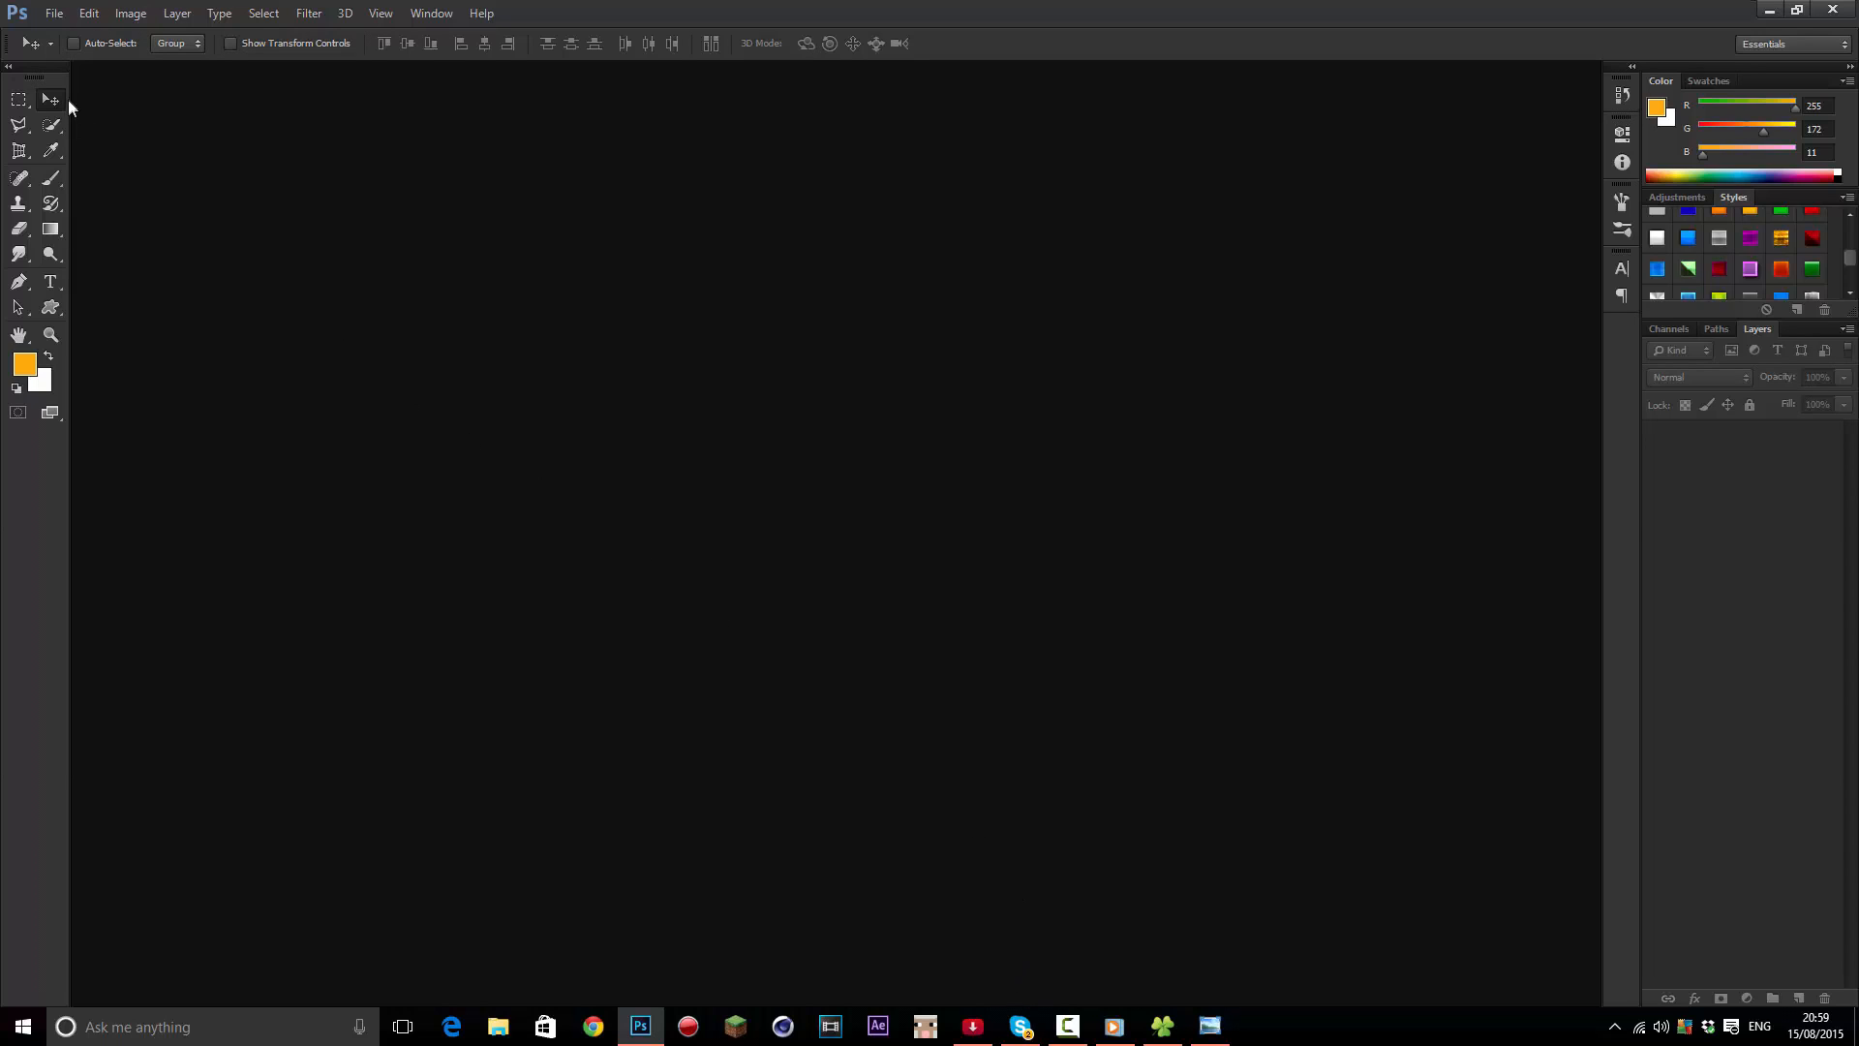
click(56, 14)
click(767, 334)
key(ctrl+n)
drag(893, 354, 628, 350)
text(1980)
key(Tab)
key(Tab)
text(1080)
key(Return)
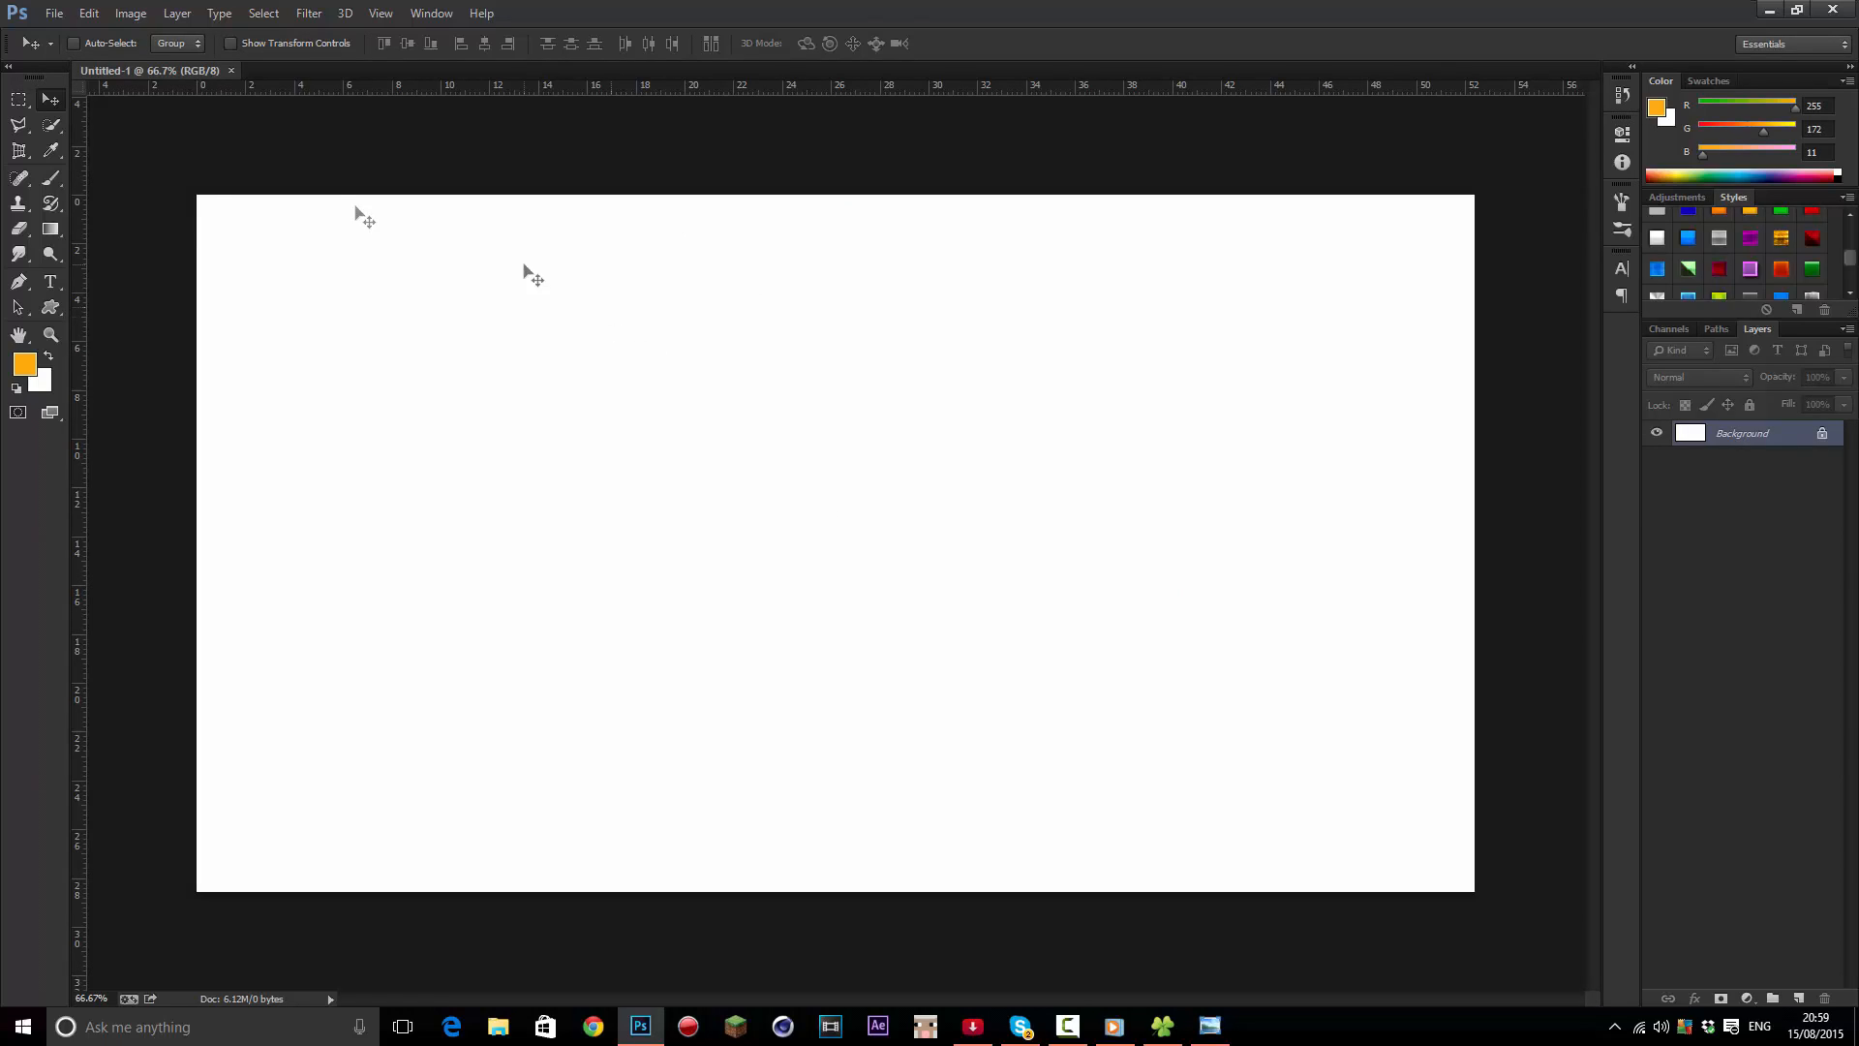
Open skinrender.png from the Desktop folder and view the character render
click(55, 13)
click(78, 60)
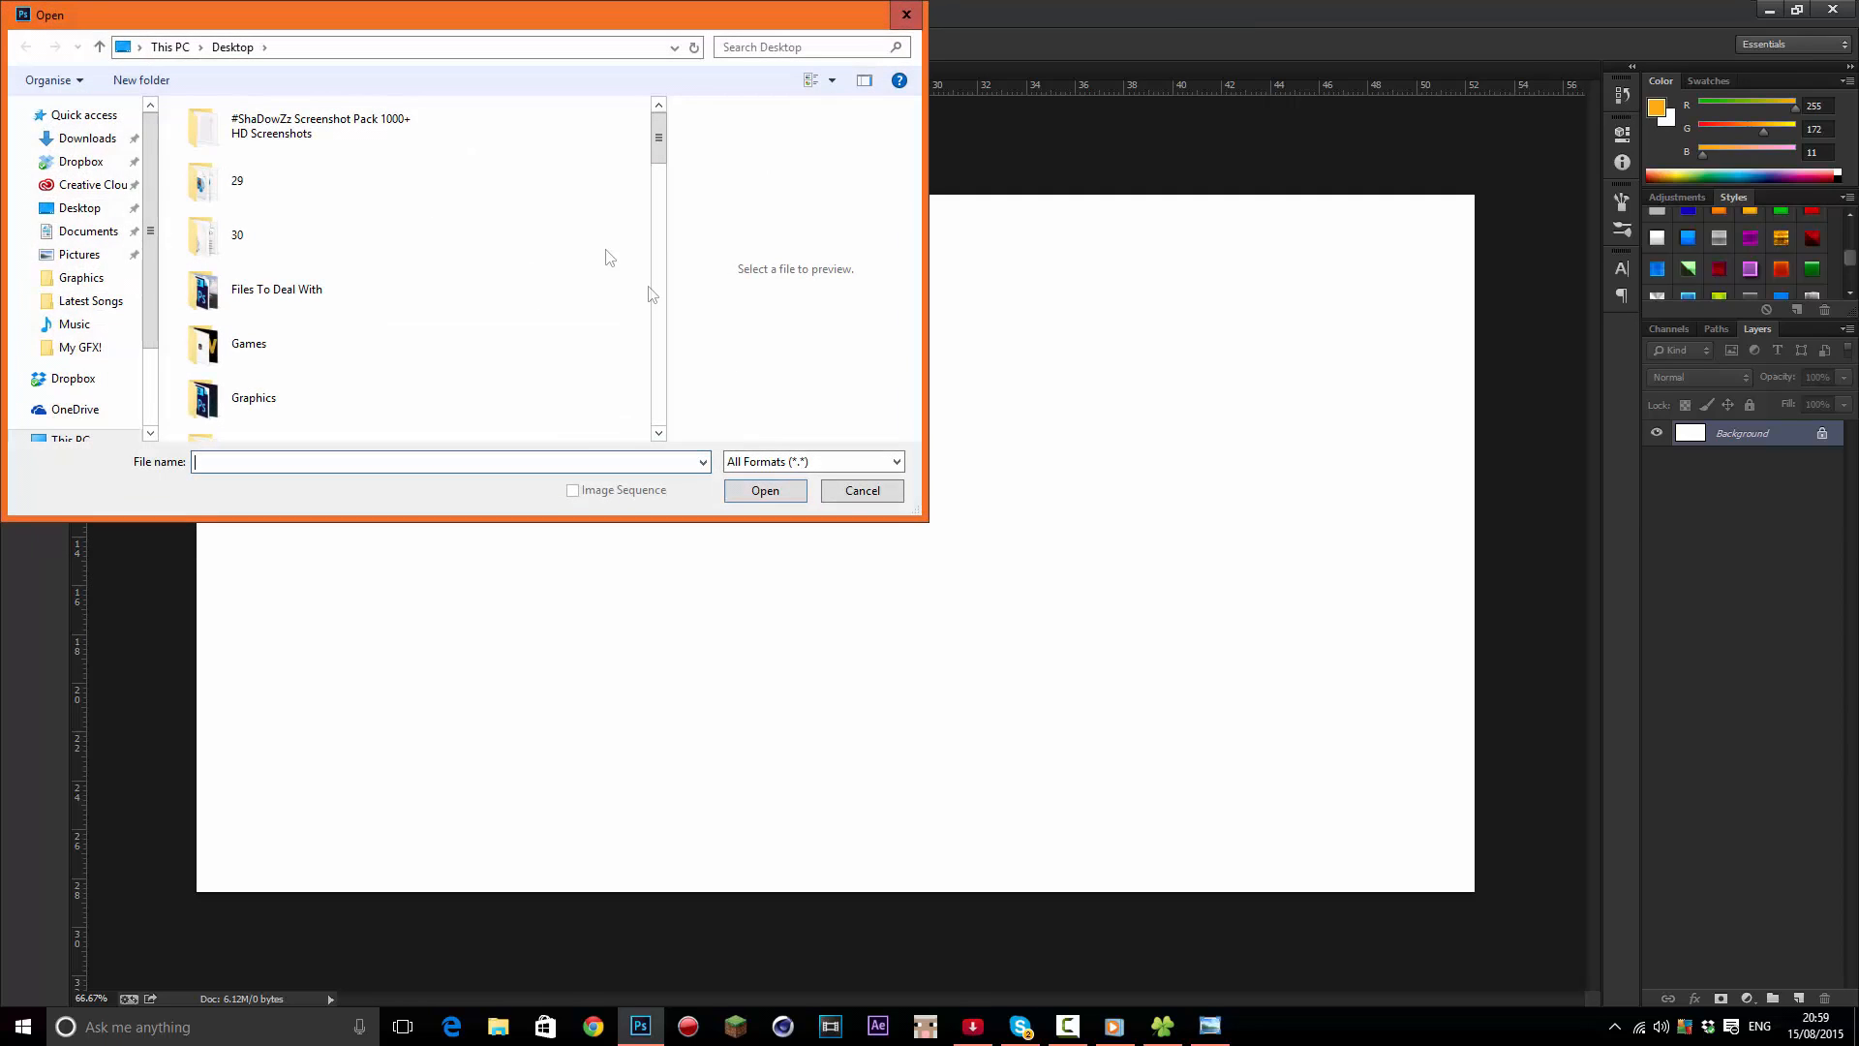
drag(655, 143, 648, 383)
double_click(267, 254)
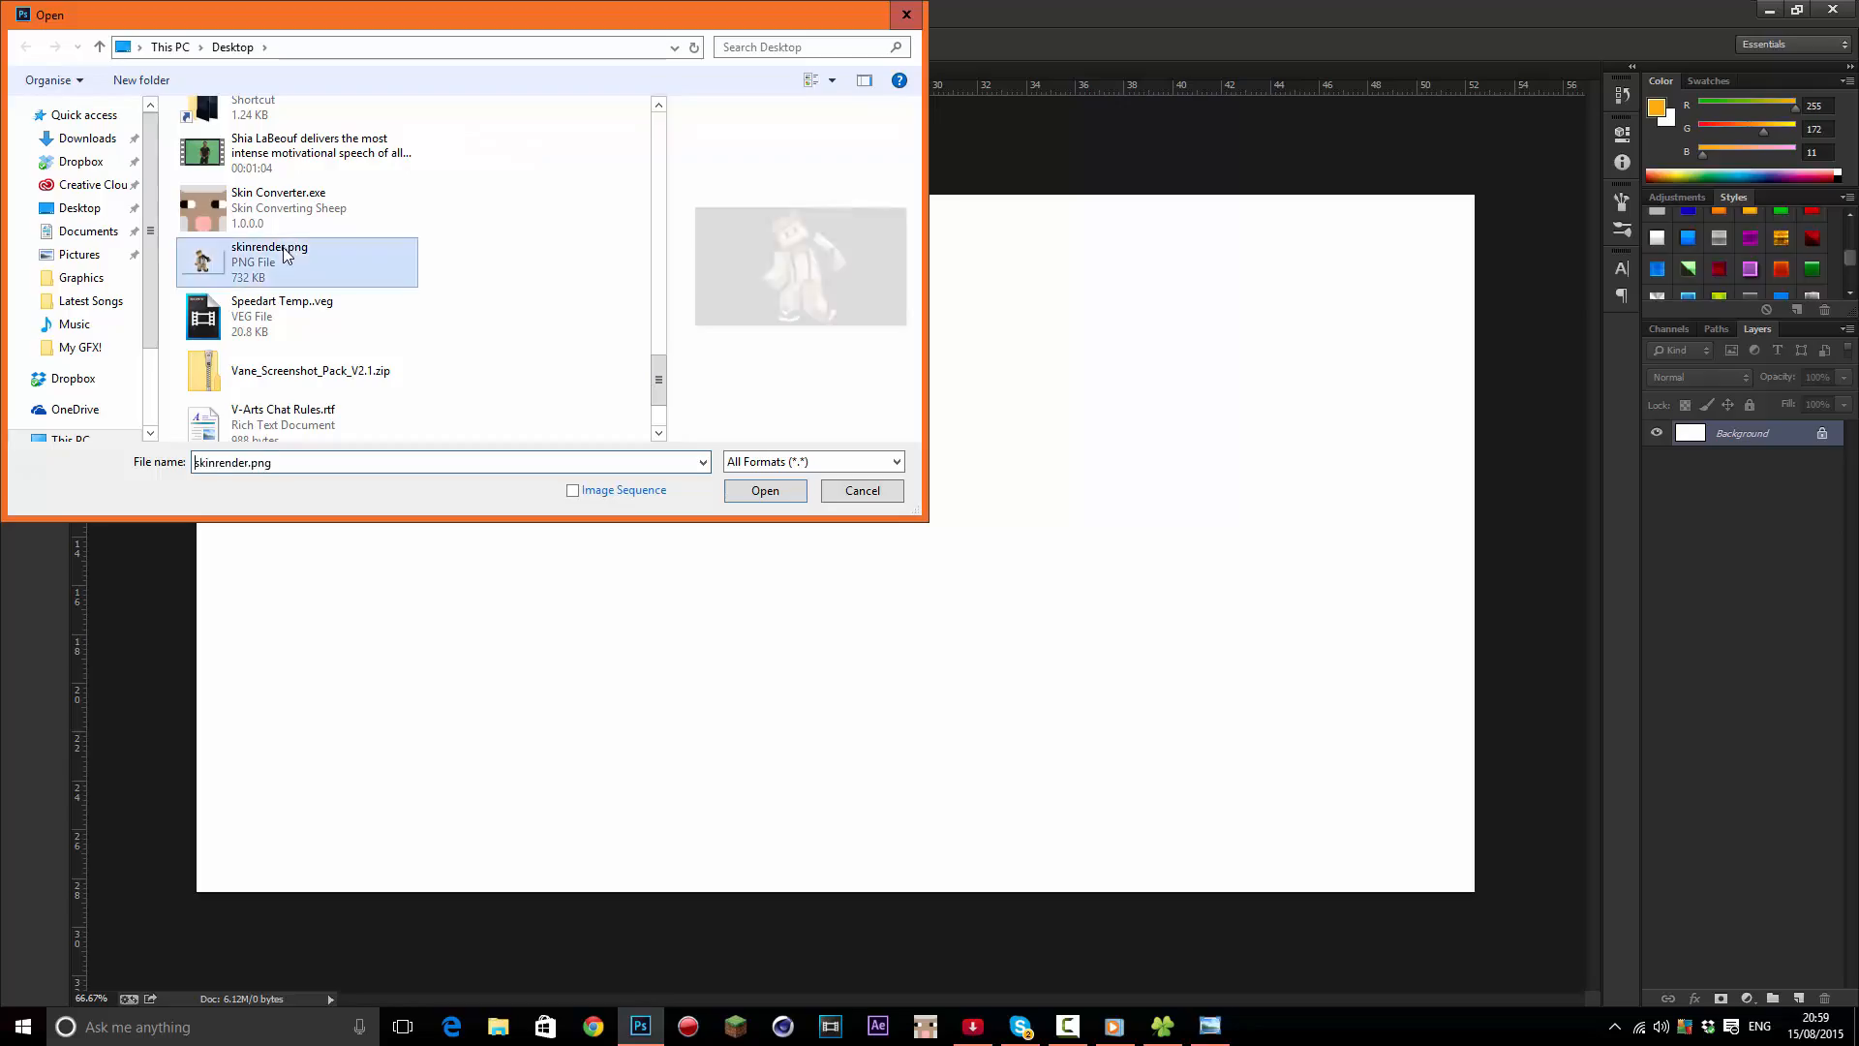
scroll(894, 383, up, 2)
scroll(733, 238, down, 4)
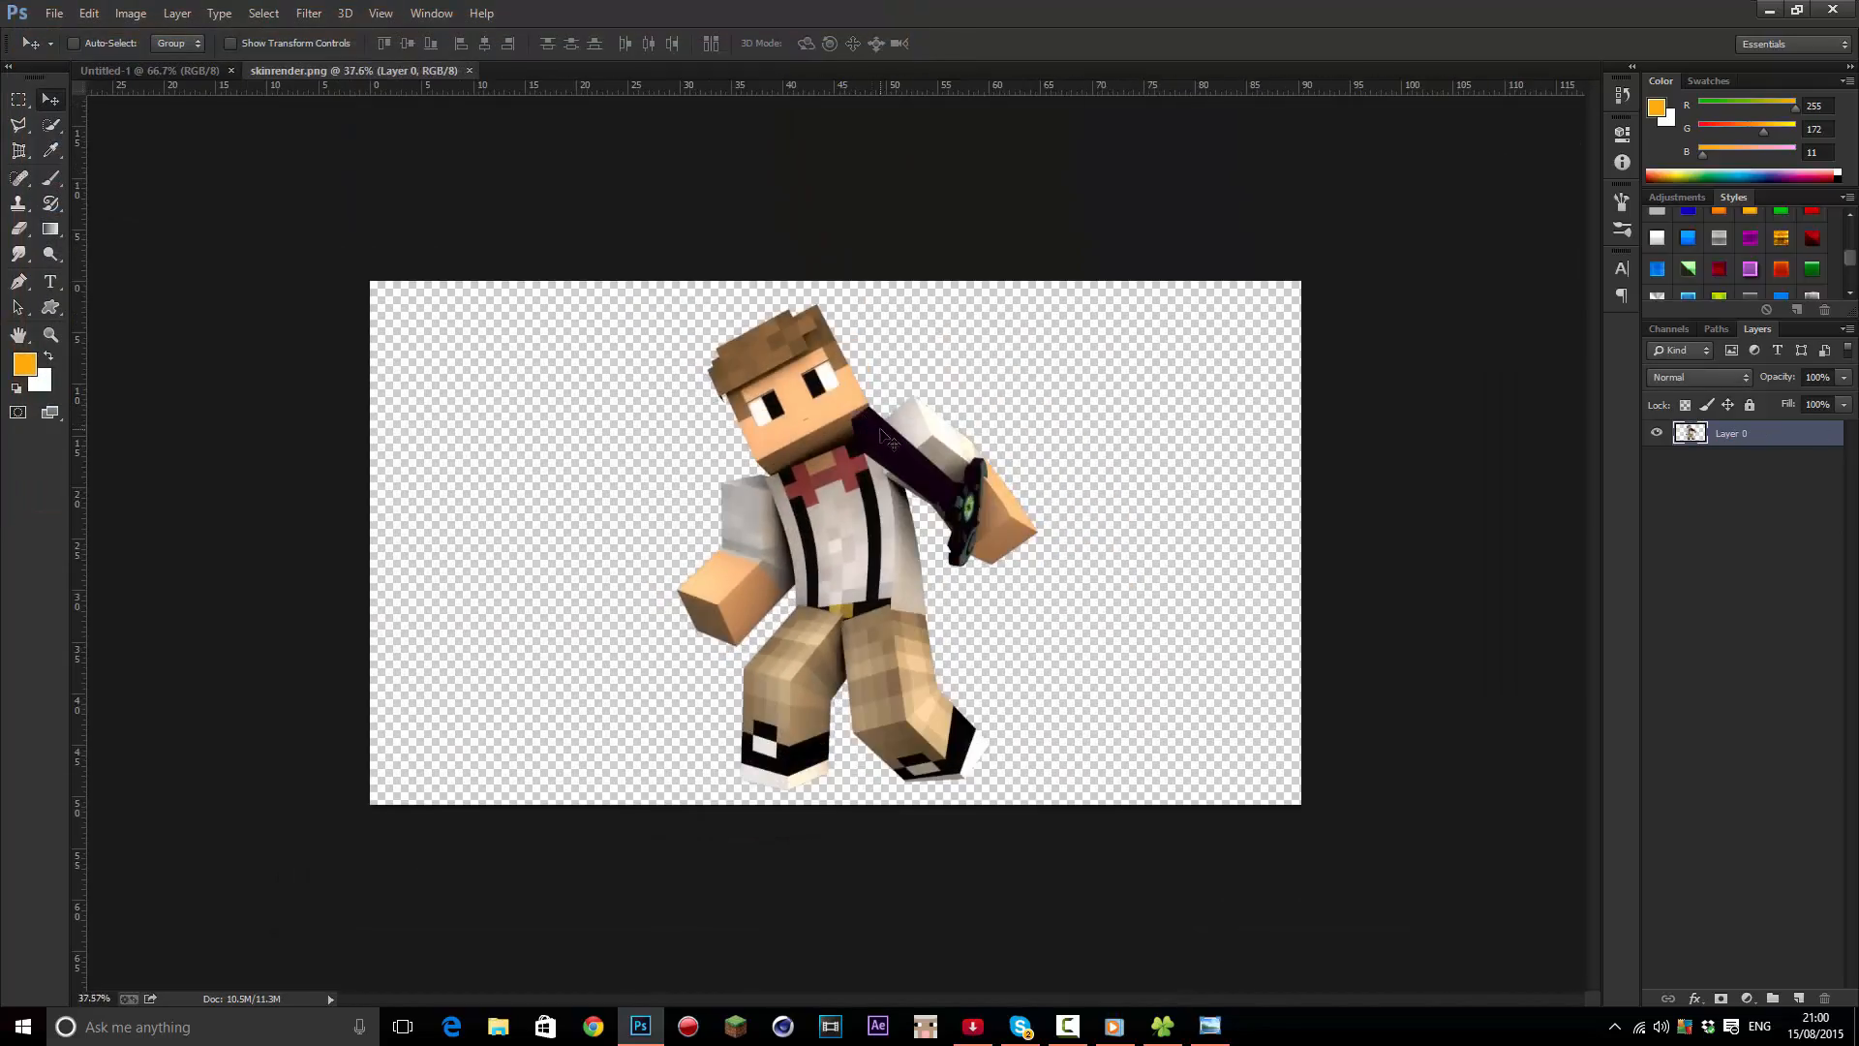
scroll(967, 519, up, 5)
scroll(794, 450, down, 2)
scroll(1130, 447, up, 1)
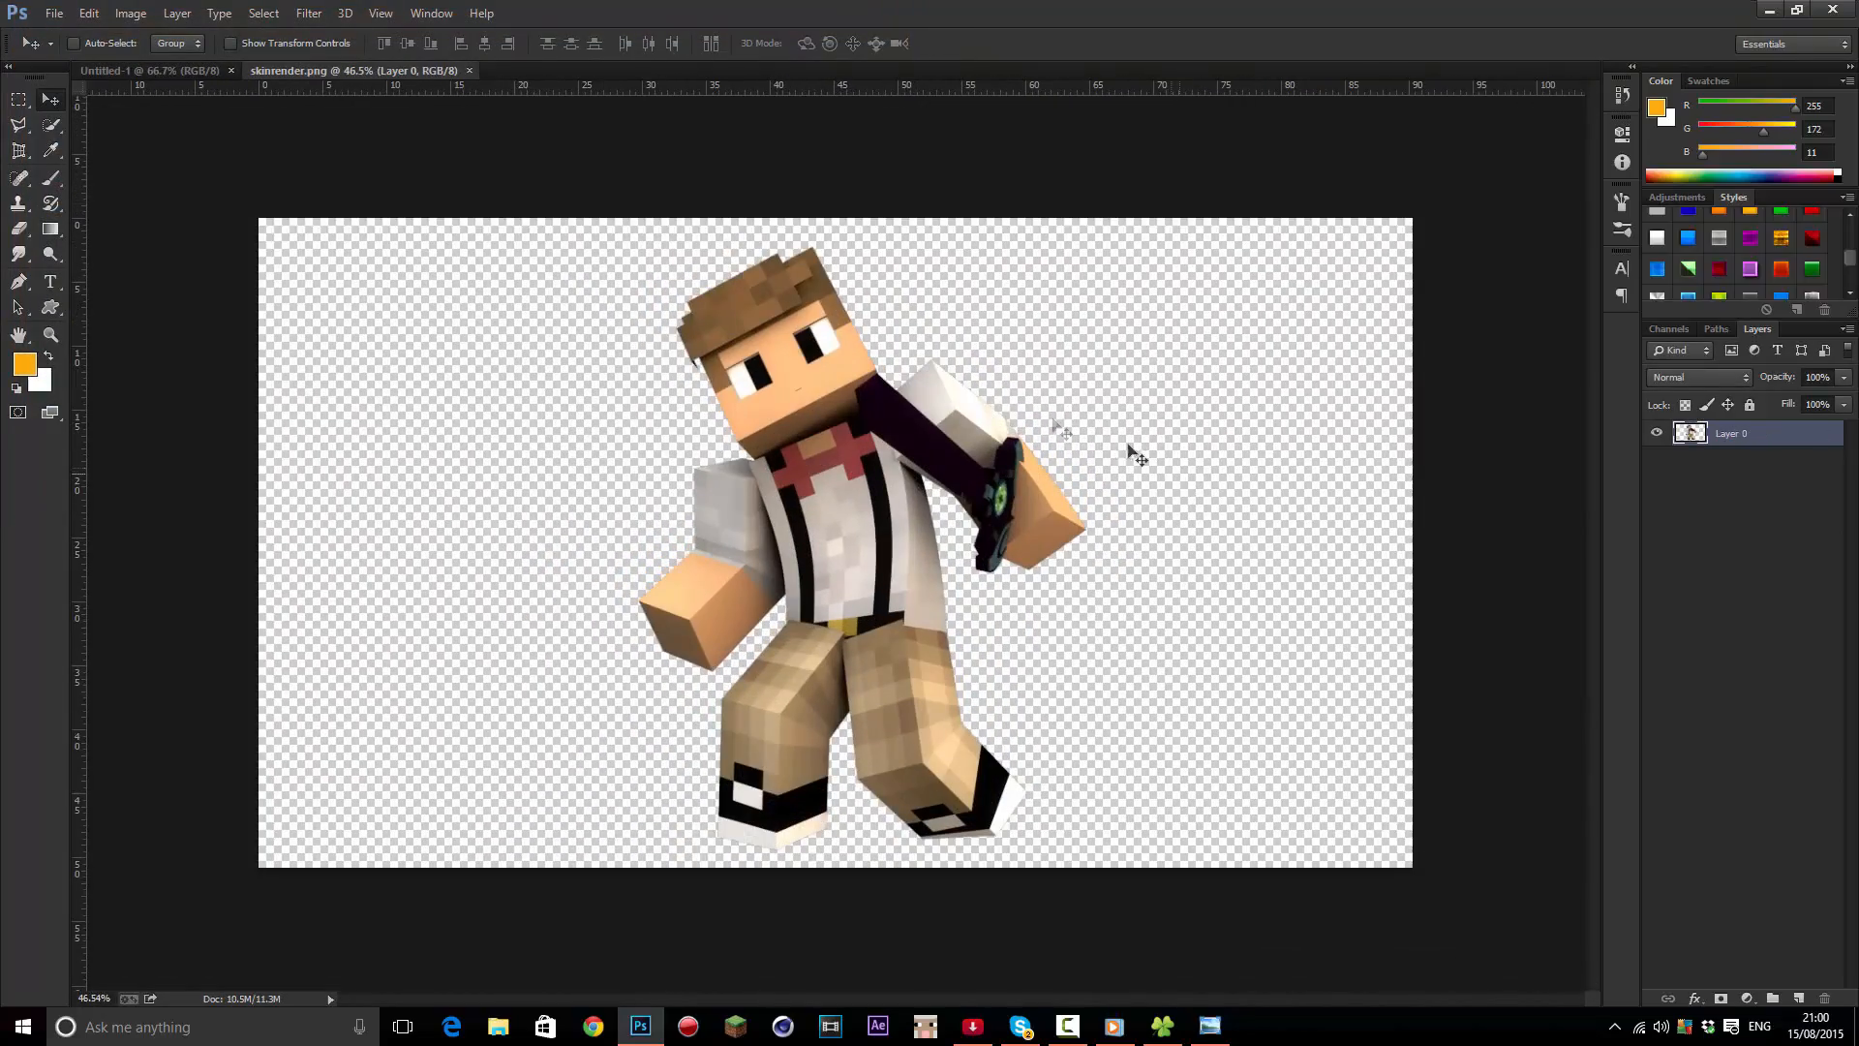
scroll(890, 494, up, 1)
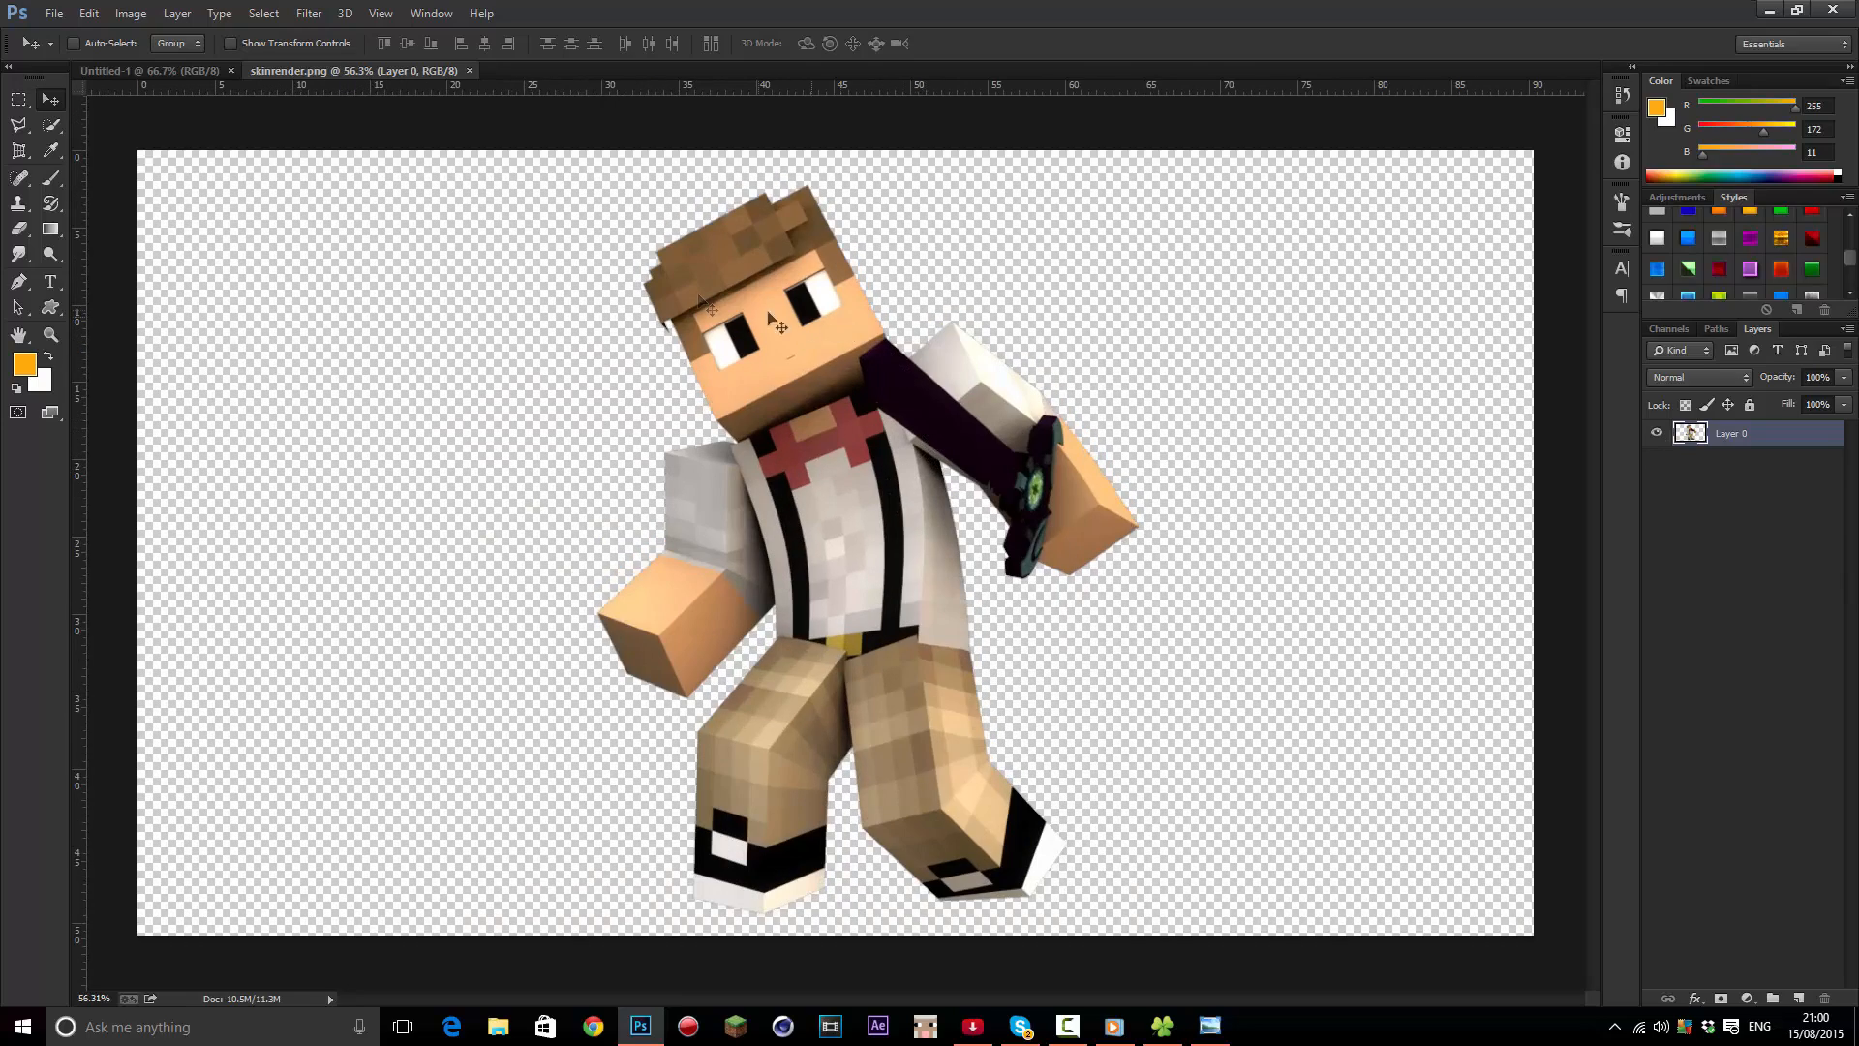
scroll(557, 319, down, 2)
scroll(621, 405, up, 1)
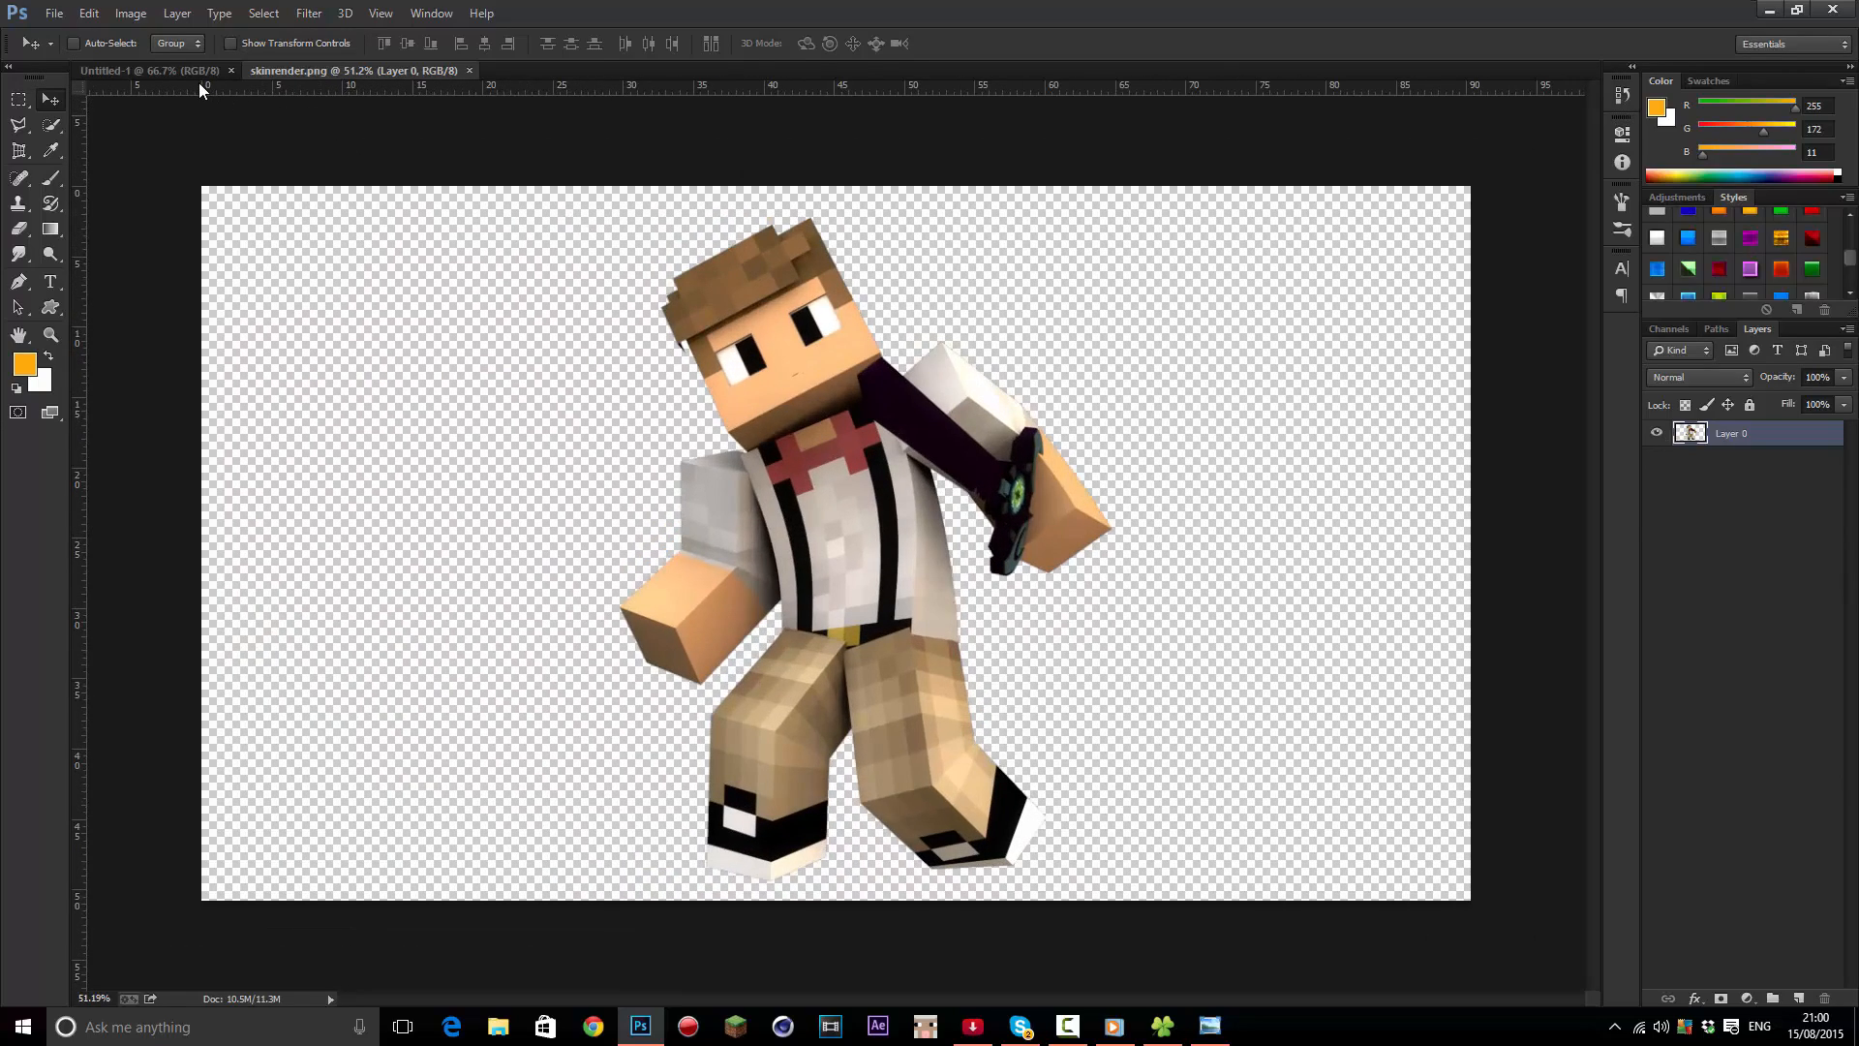
Open Screenshot (2).png from the Single Player Screenshots [600] folder inside #ShaDowZz Screenshot Pack 1000+ HD Screenshots
click(54, 14)
click(81, 51)
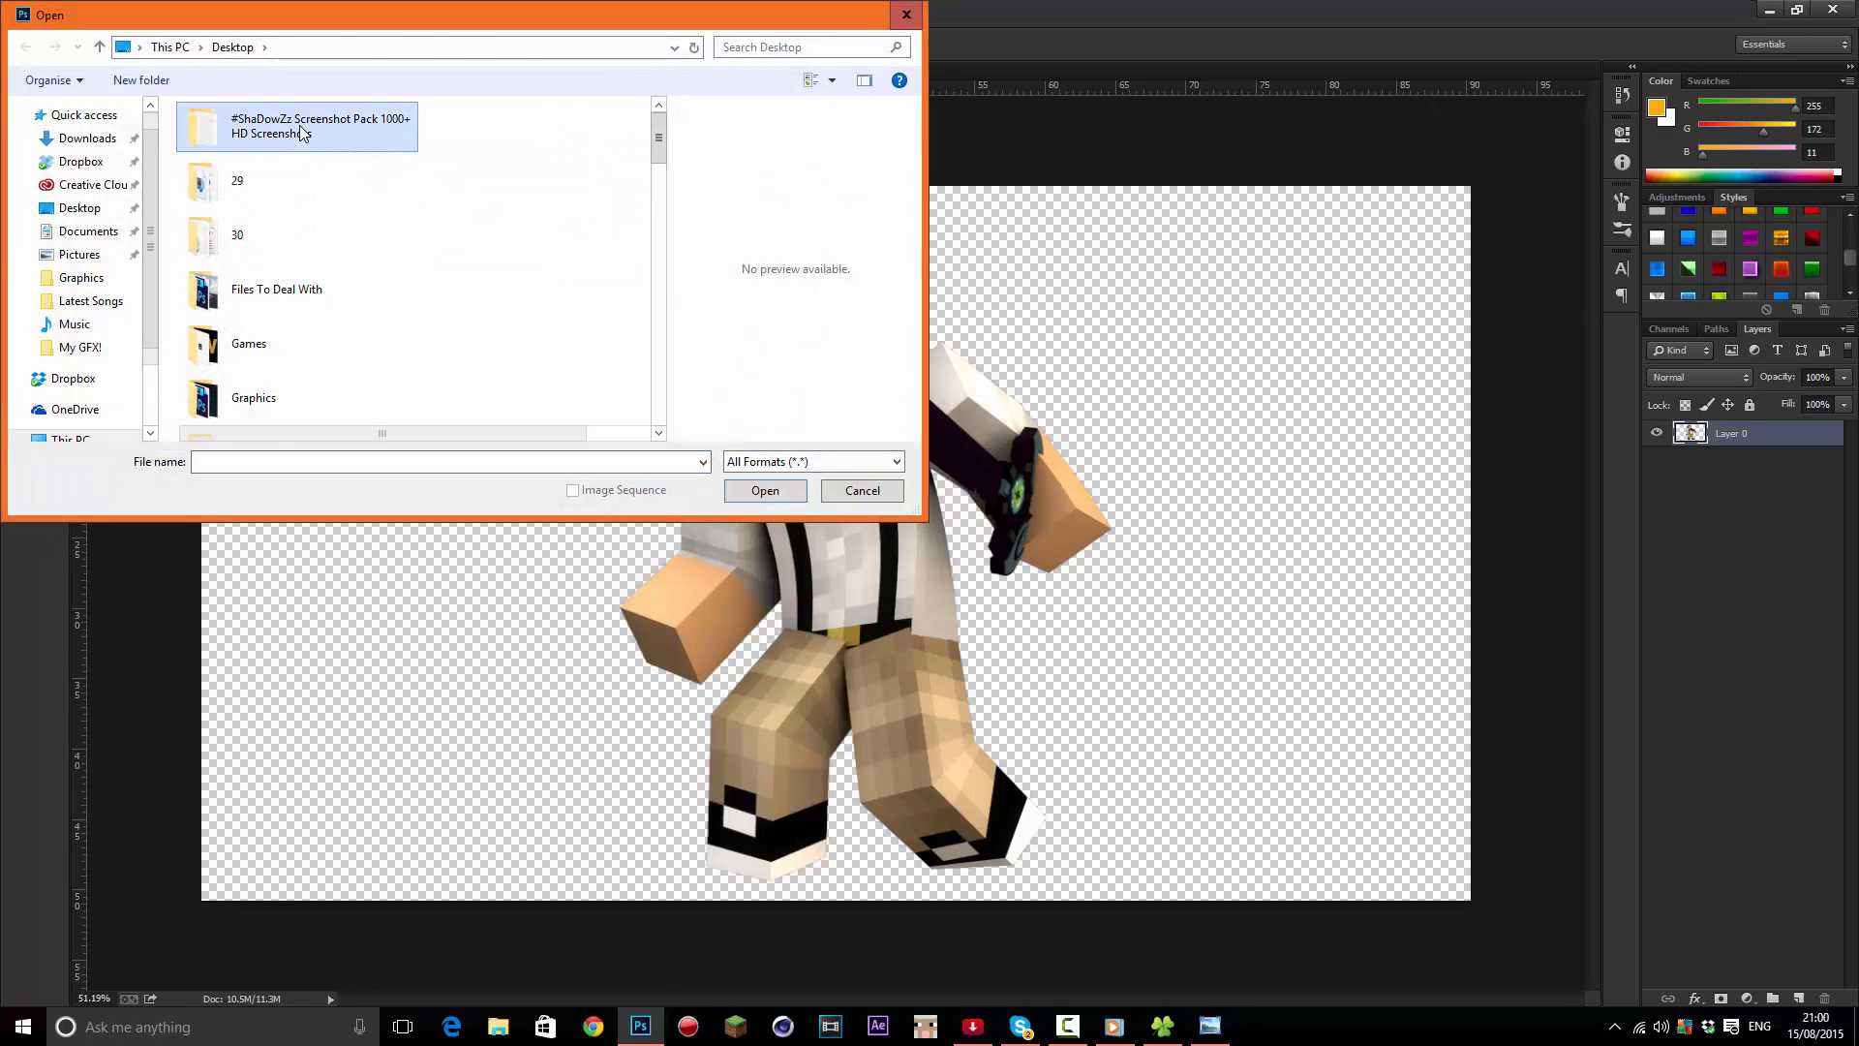
double_click(314, 132)
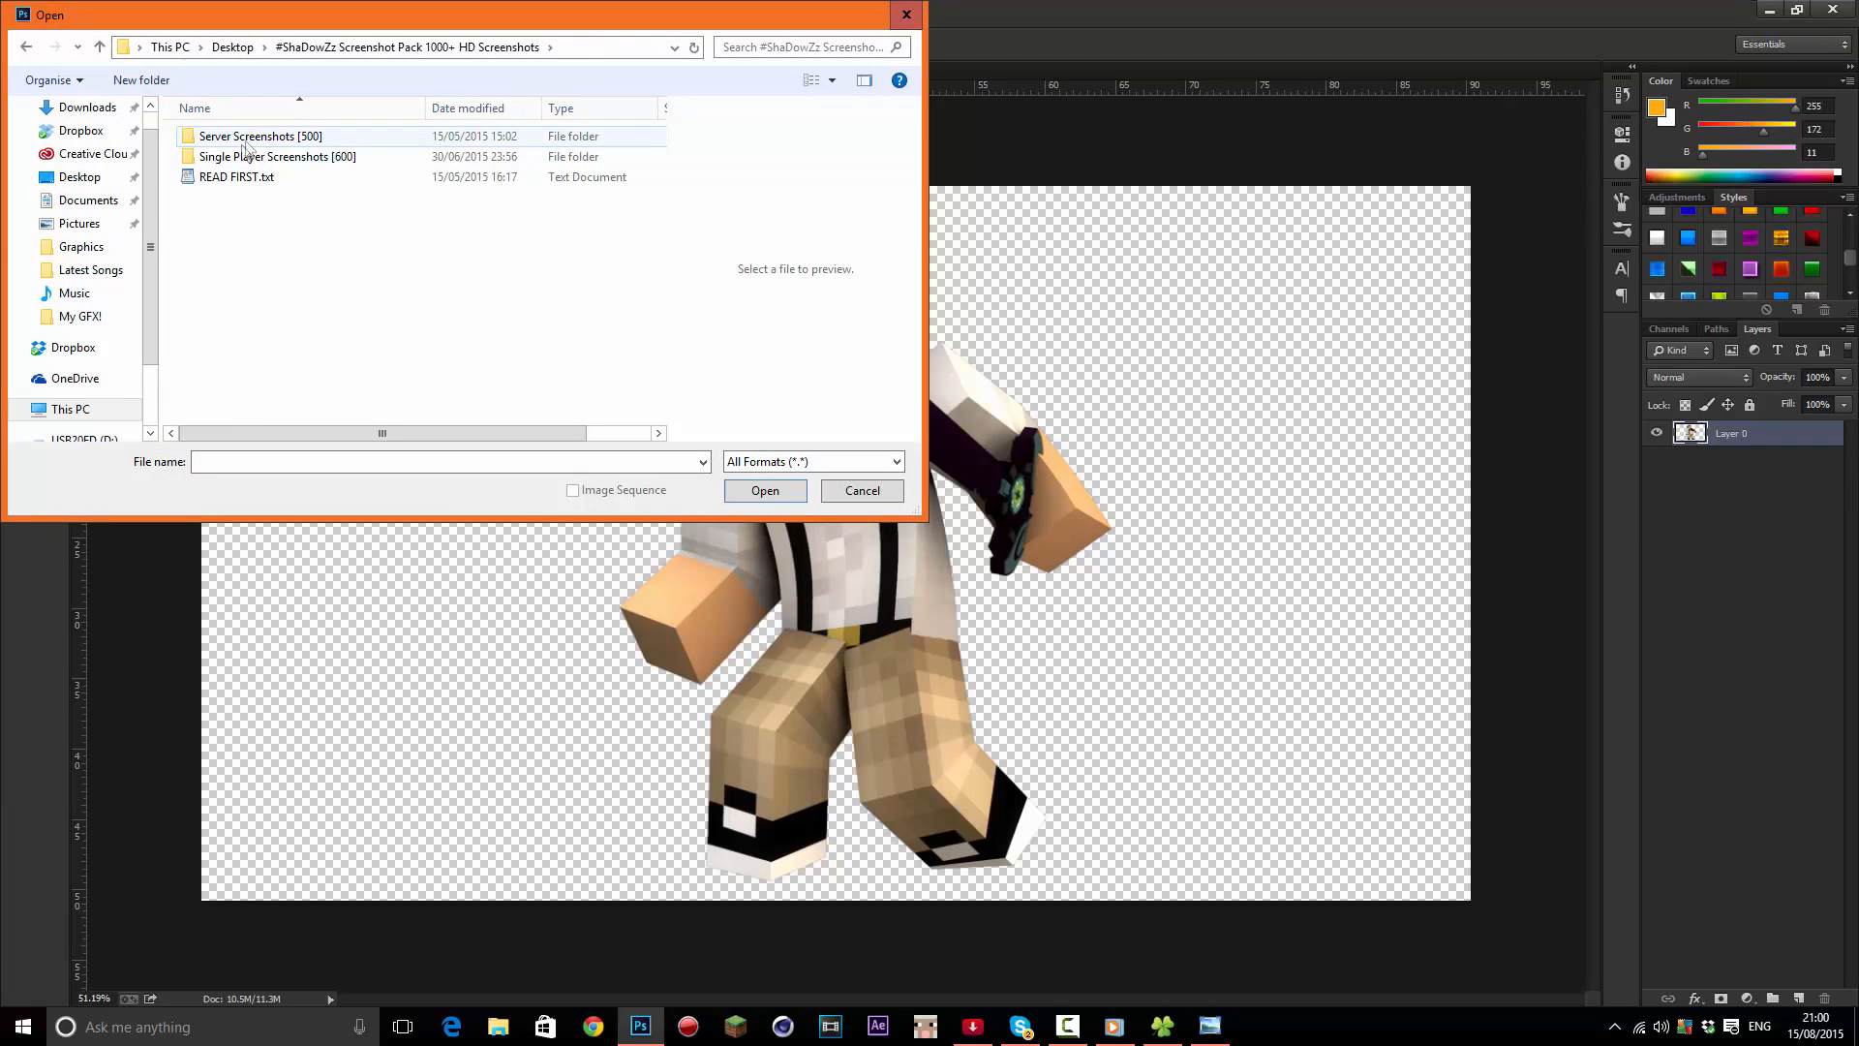
double_click(230, 158)
click(350, 188)
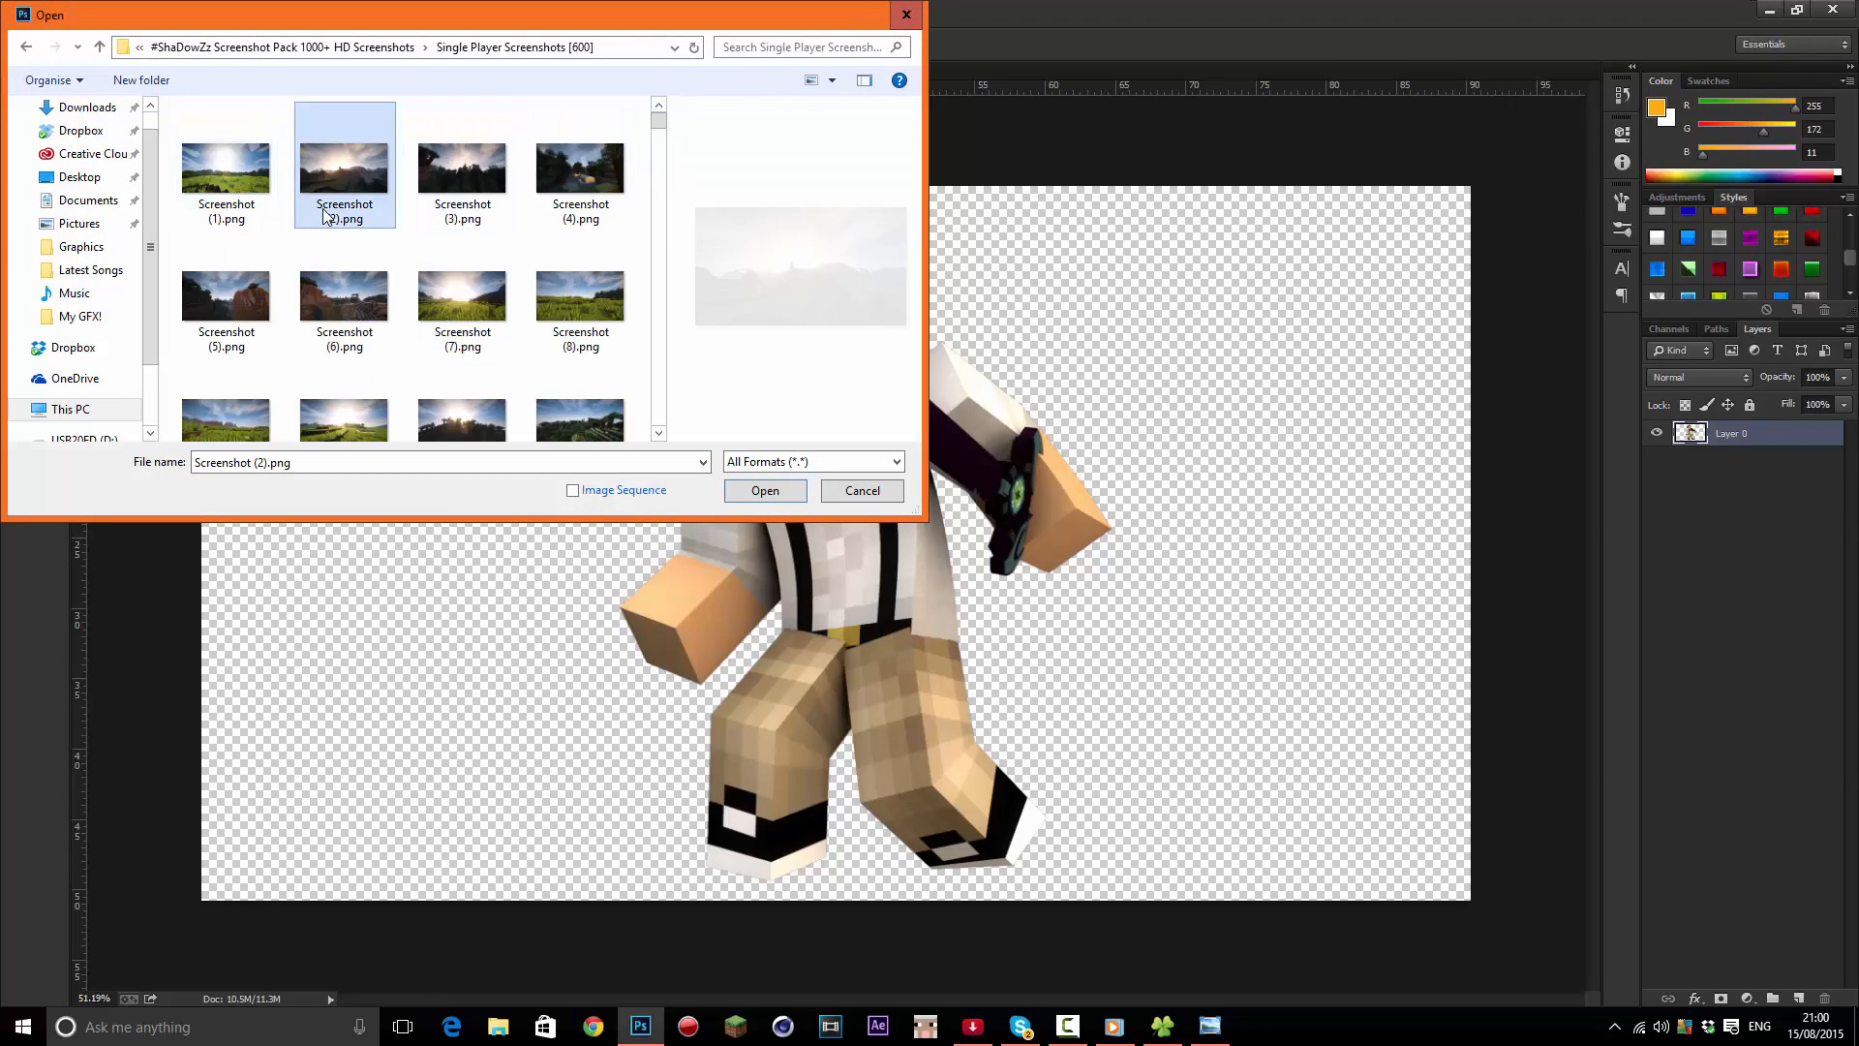
double_click(350, 188)
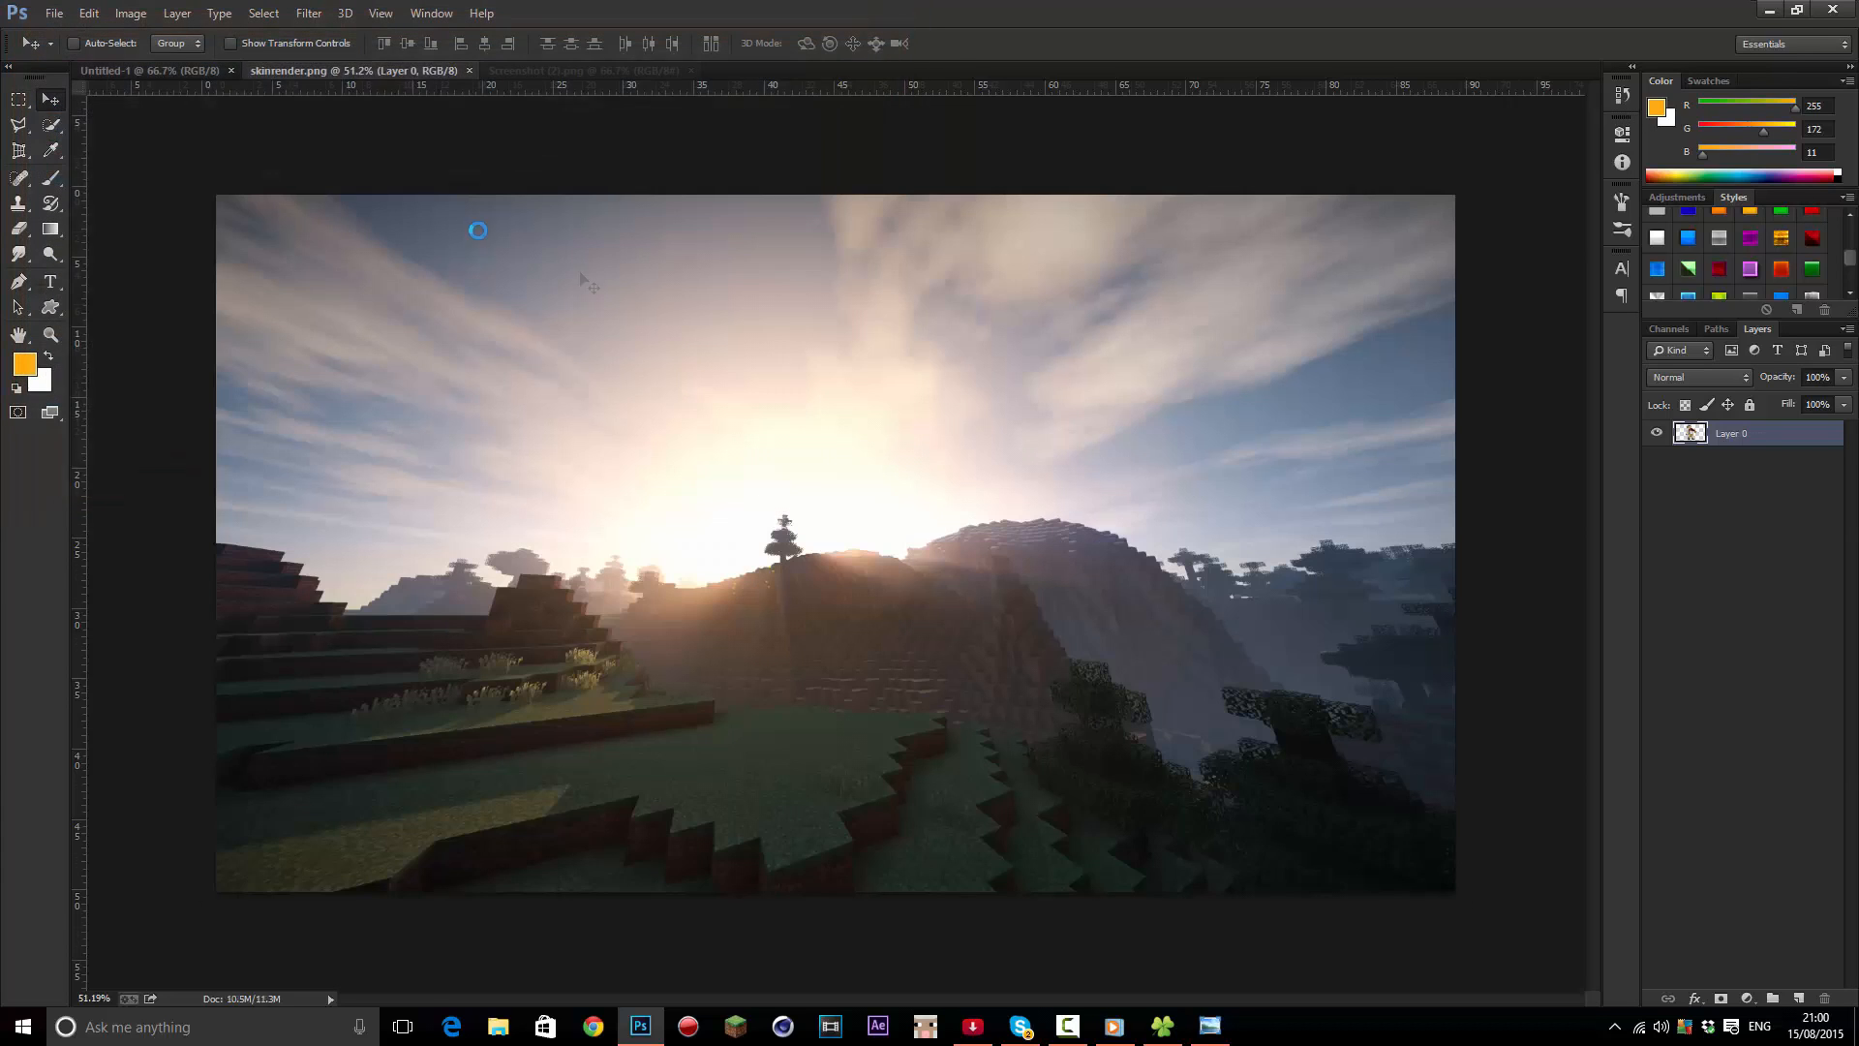
scroll(935, 423, down, 5)
scroll(936, 466, up, 7)
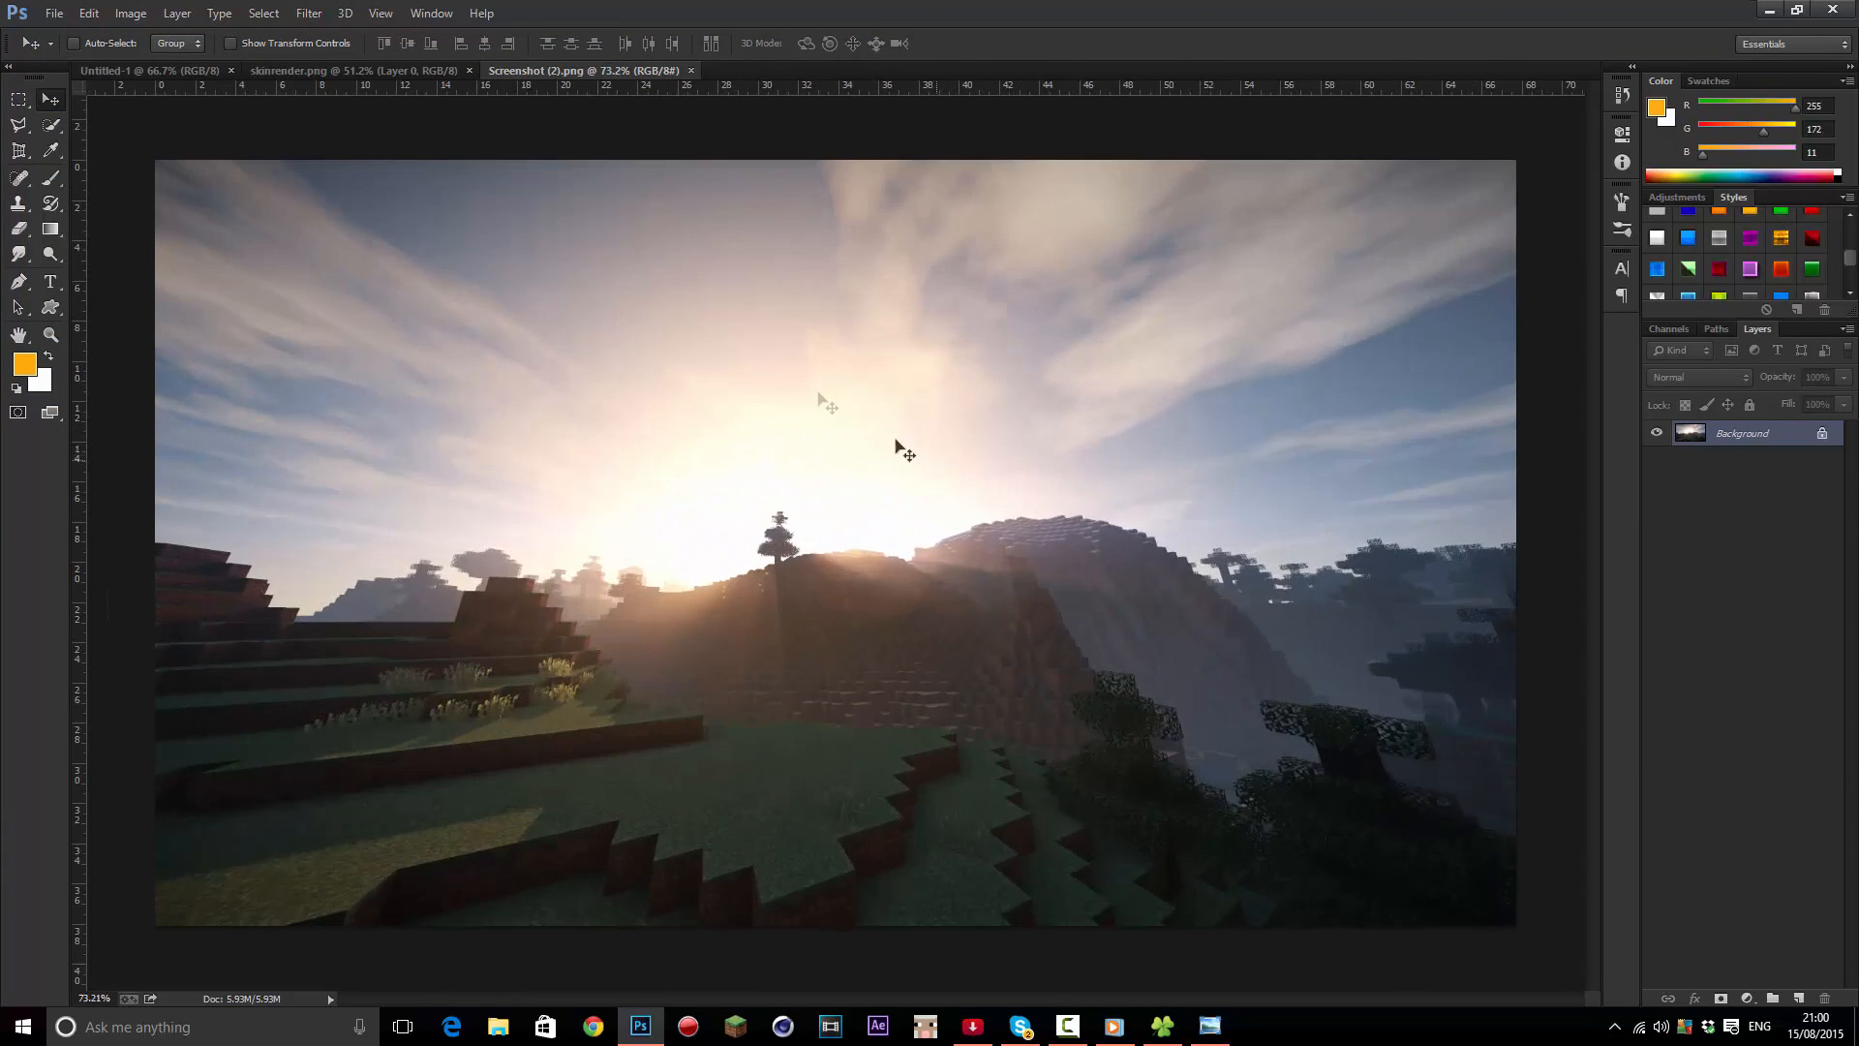
Copy the entire landscape screenshot into the skinrender.png document and scale it up to about 116%
scroll(552, 235, down, 2)
key(ctrl+a)
key(ctrl+c)
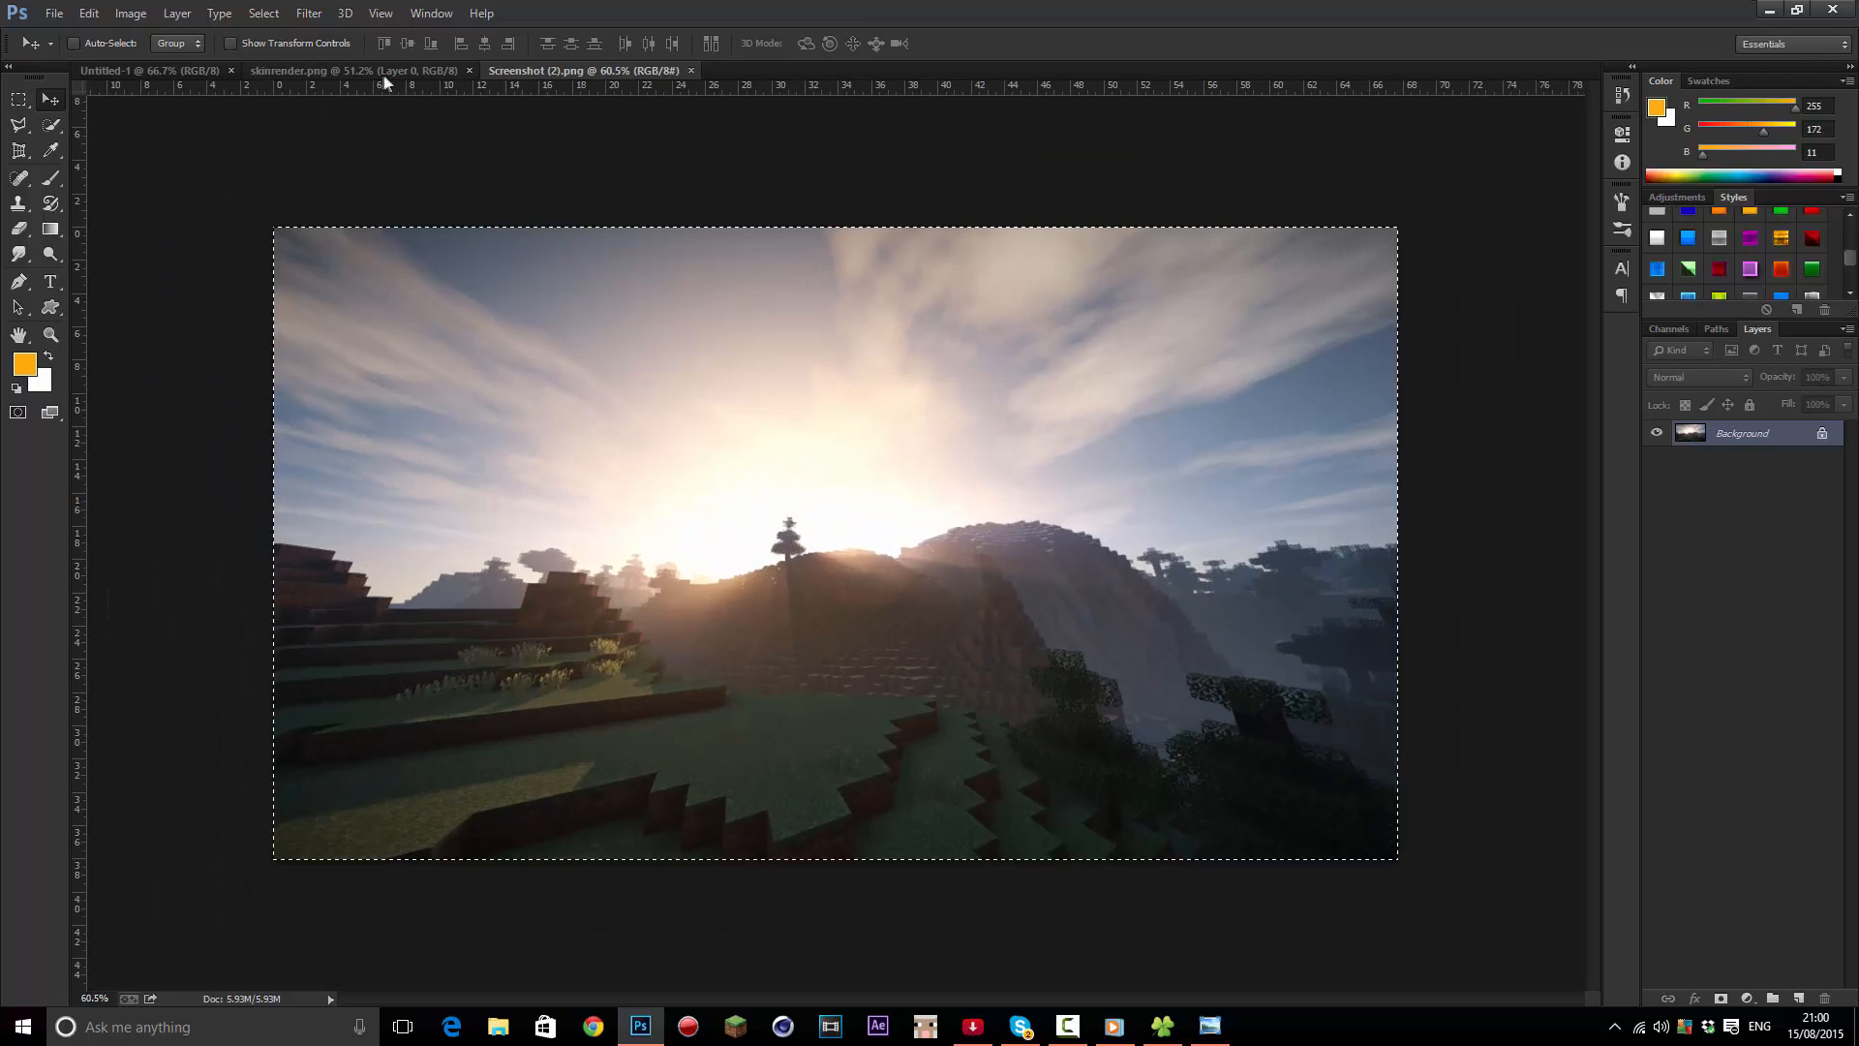
click(353, 69)
key(ctrl+v)
key(ctrl+t)
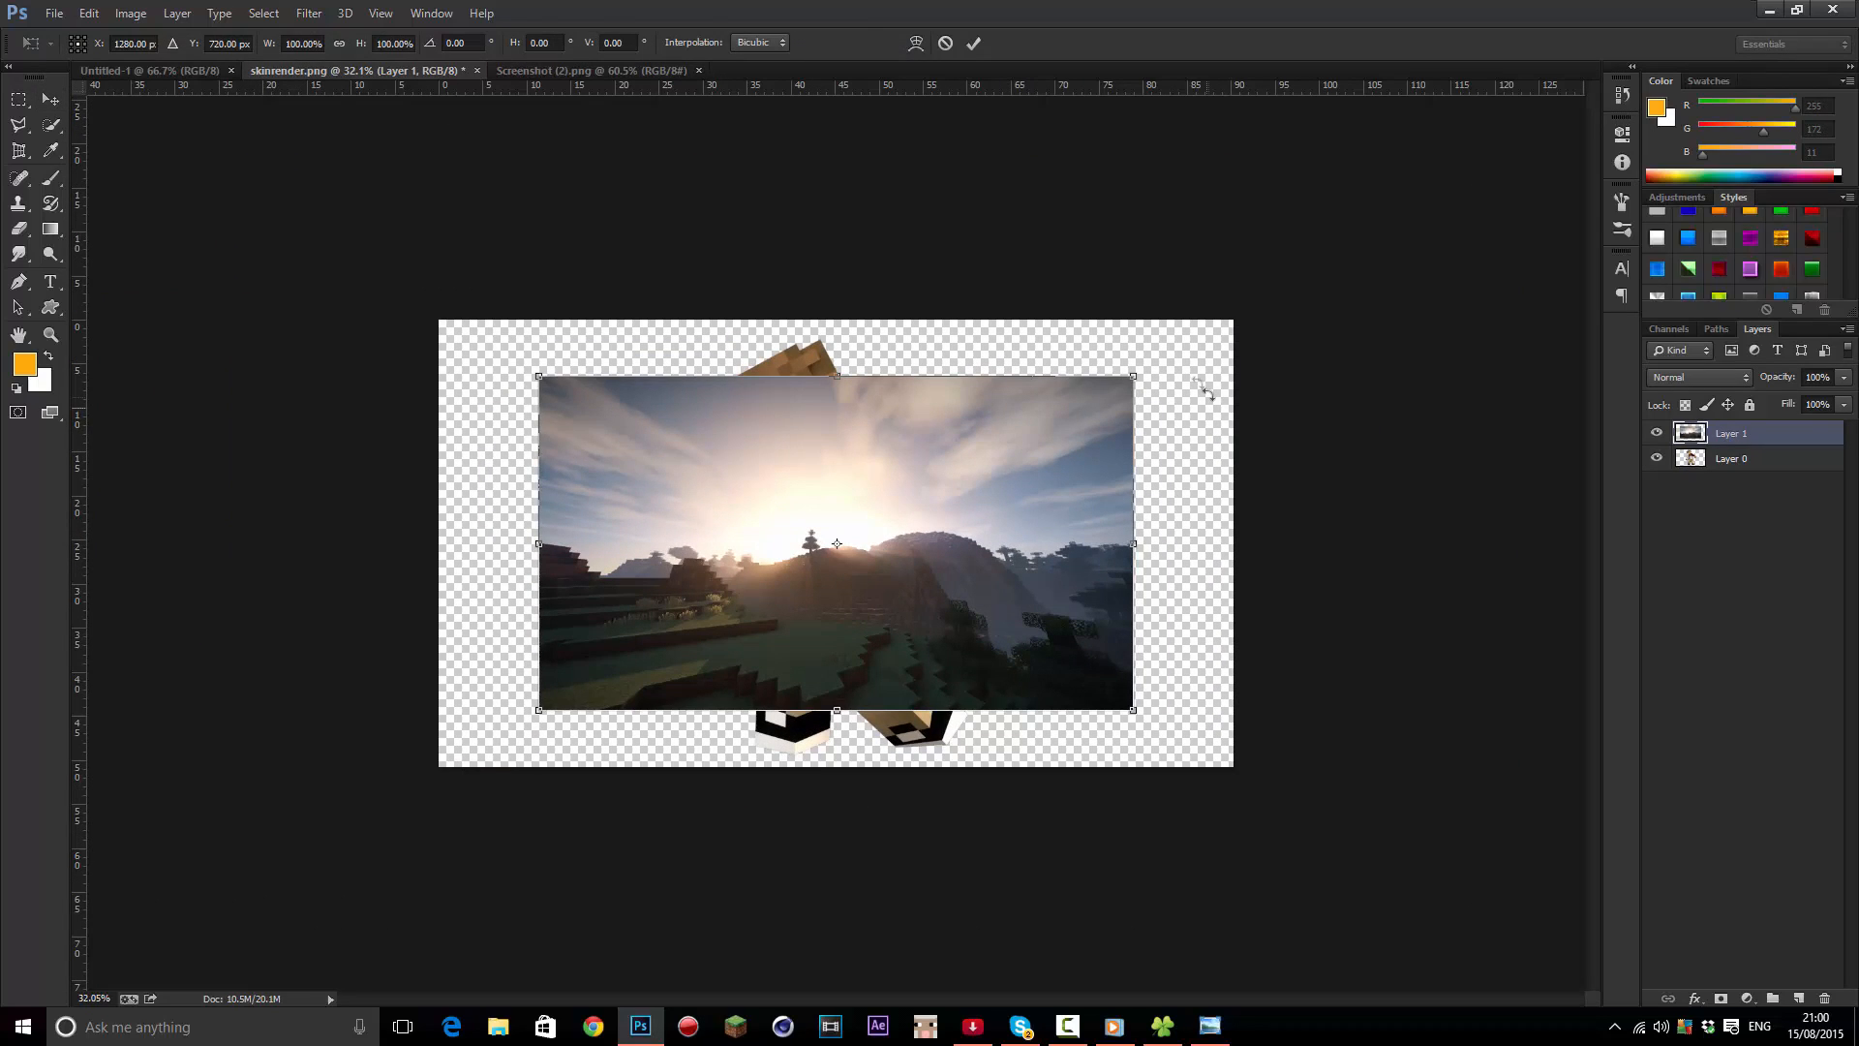
drag(1125, 393, 1087, 427)
Warp the landscape layer by pulling its corners and sides out to the canvas edges and bulging its middle slightly upward
right_click(1027, 507)
click(1071, 656)
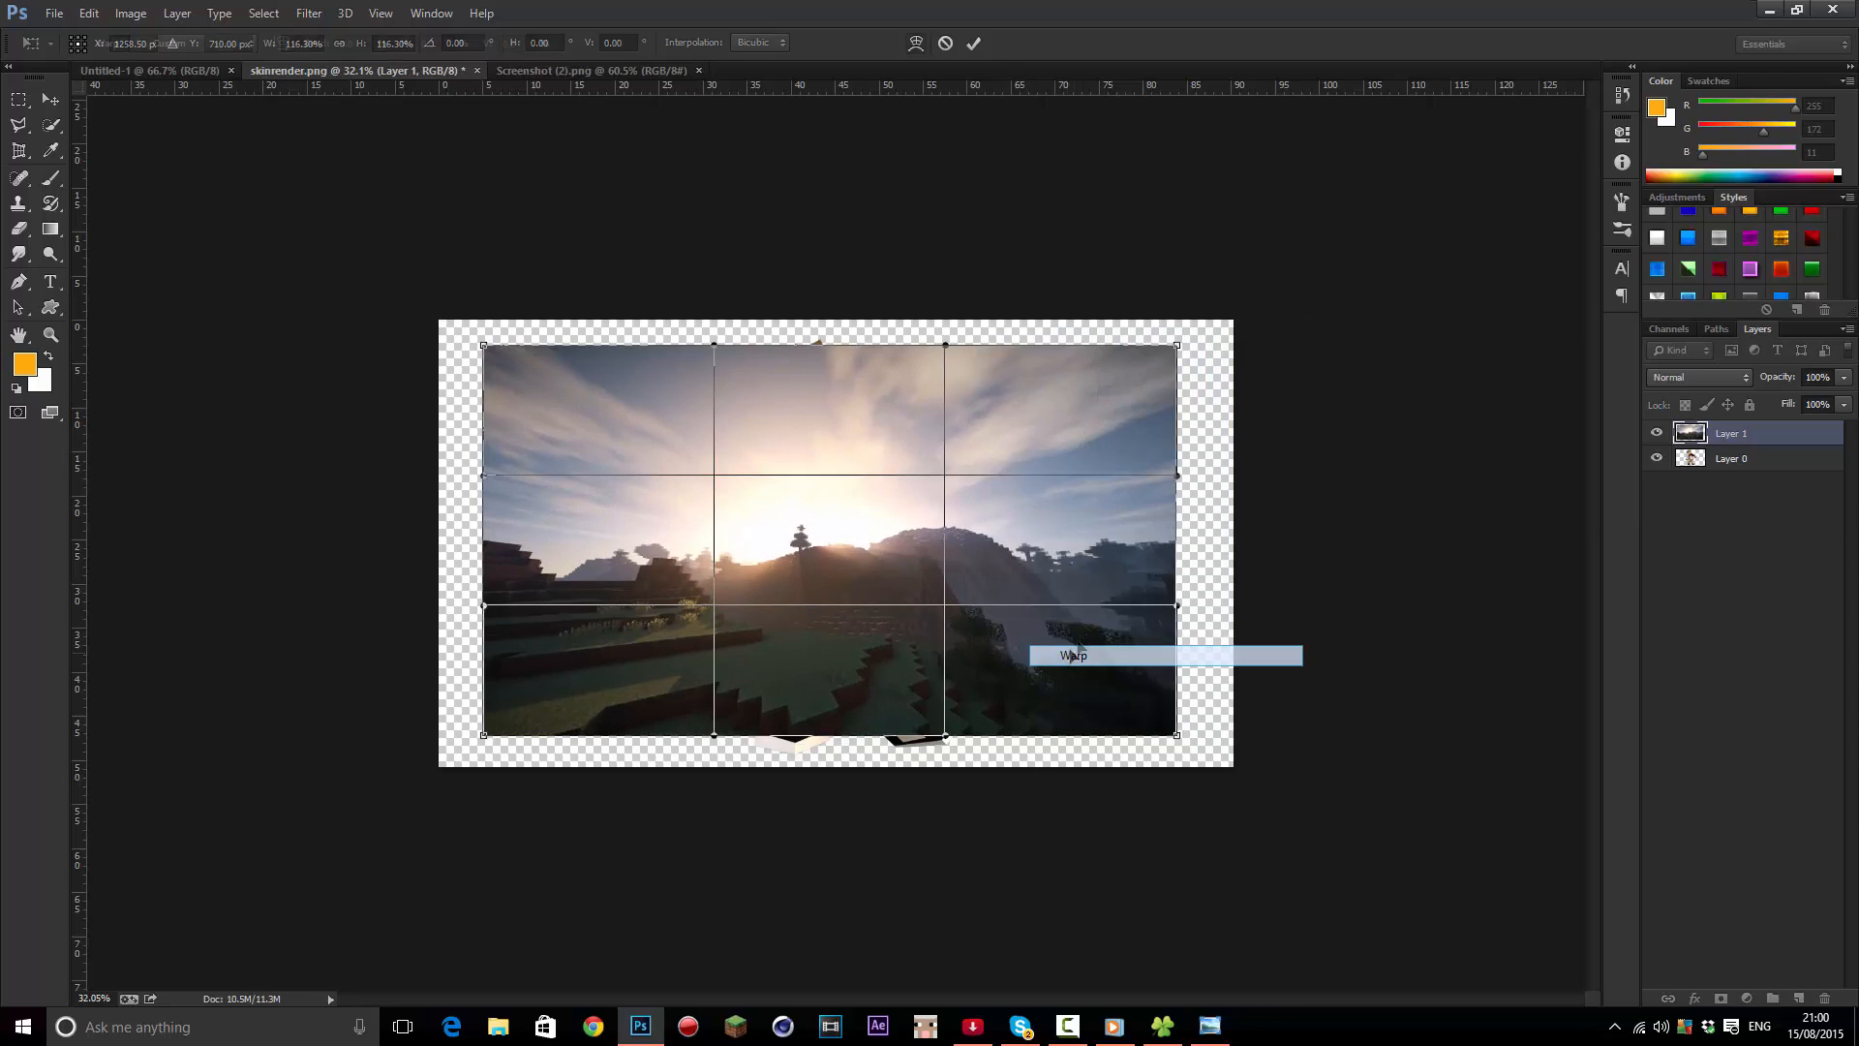
drag(1178, 345, 1240, 314)
drag(1176, 476, 1231, 471)
drag(1178, 605, 1248, 630)
drag(1181, 736, 1225, 777)
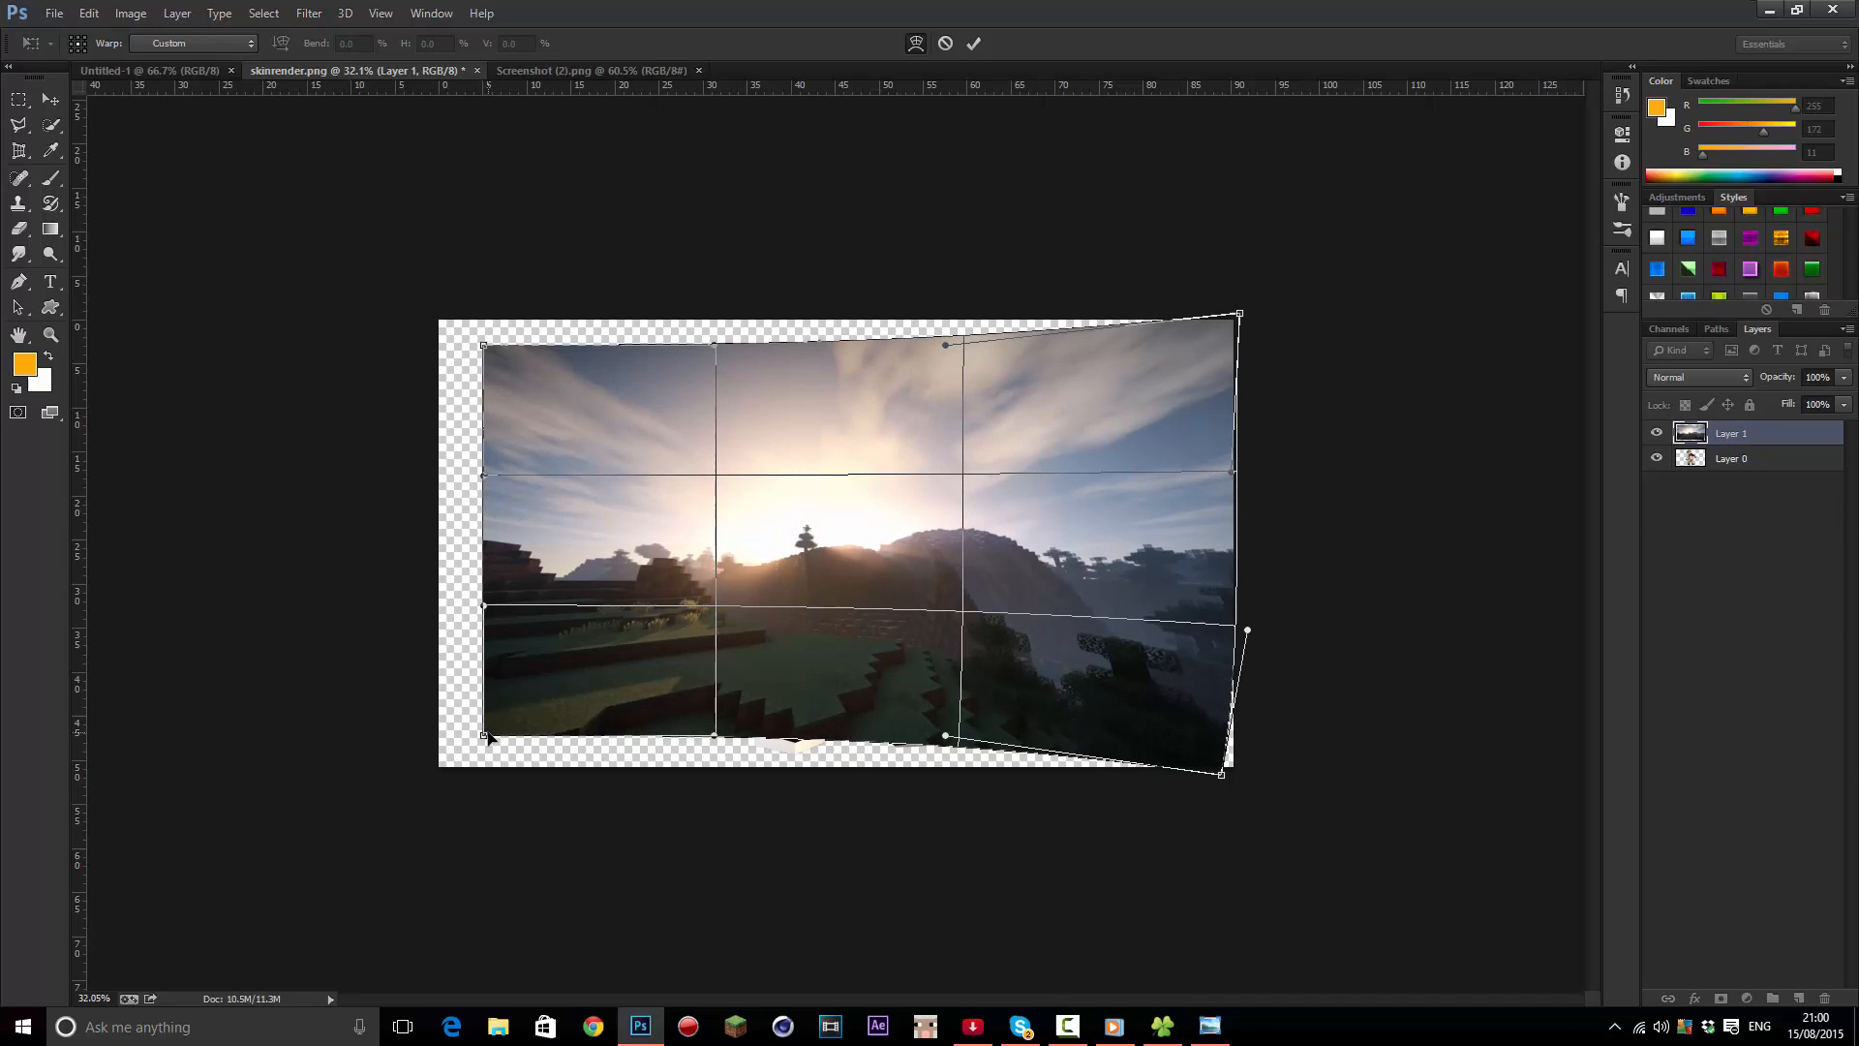
drag(484, 735, 449, 765)
drag(482, 605, 427, 604)
drag(482, 345, 403, 313)
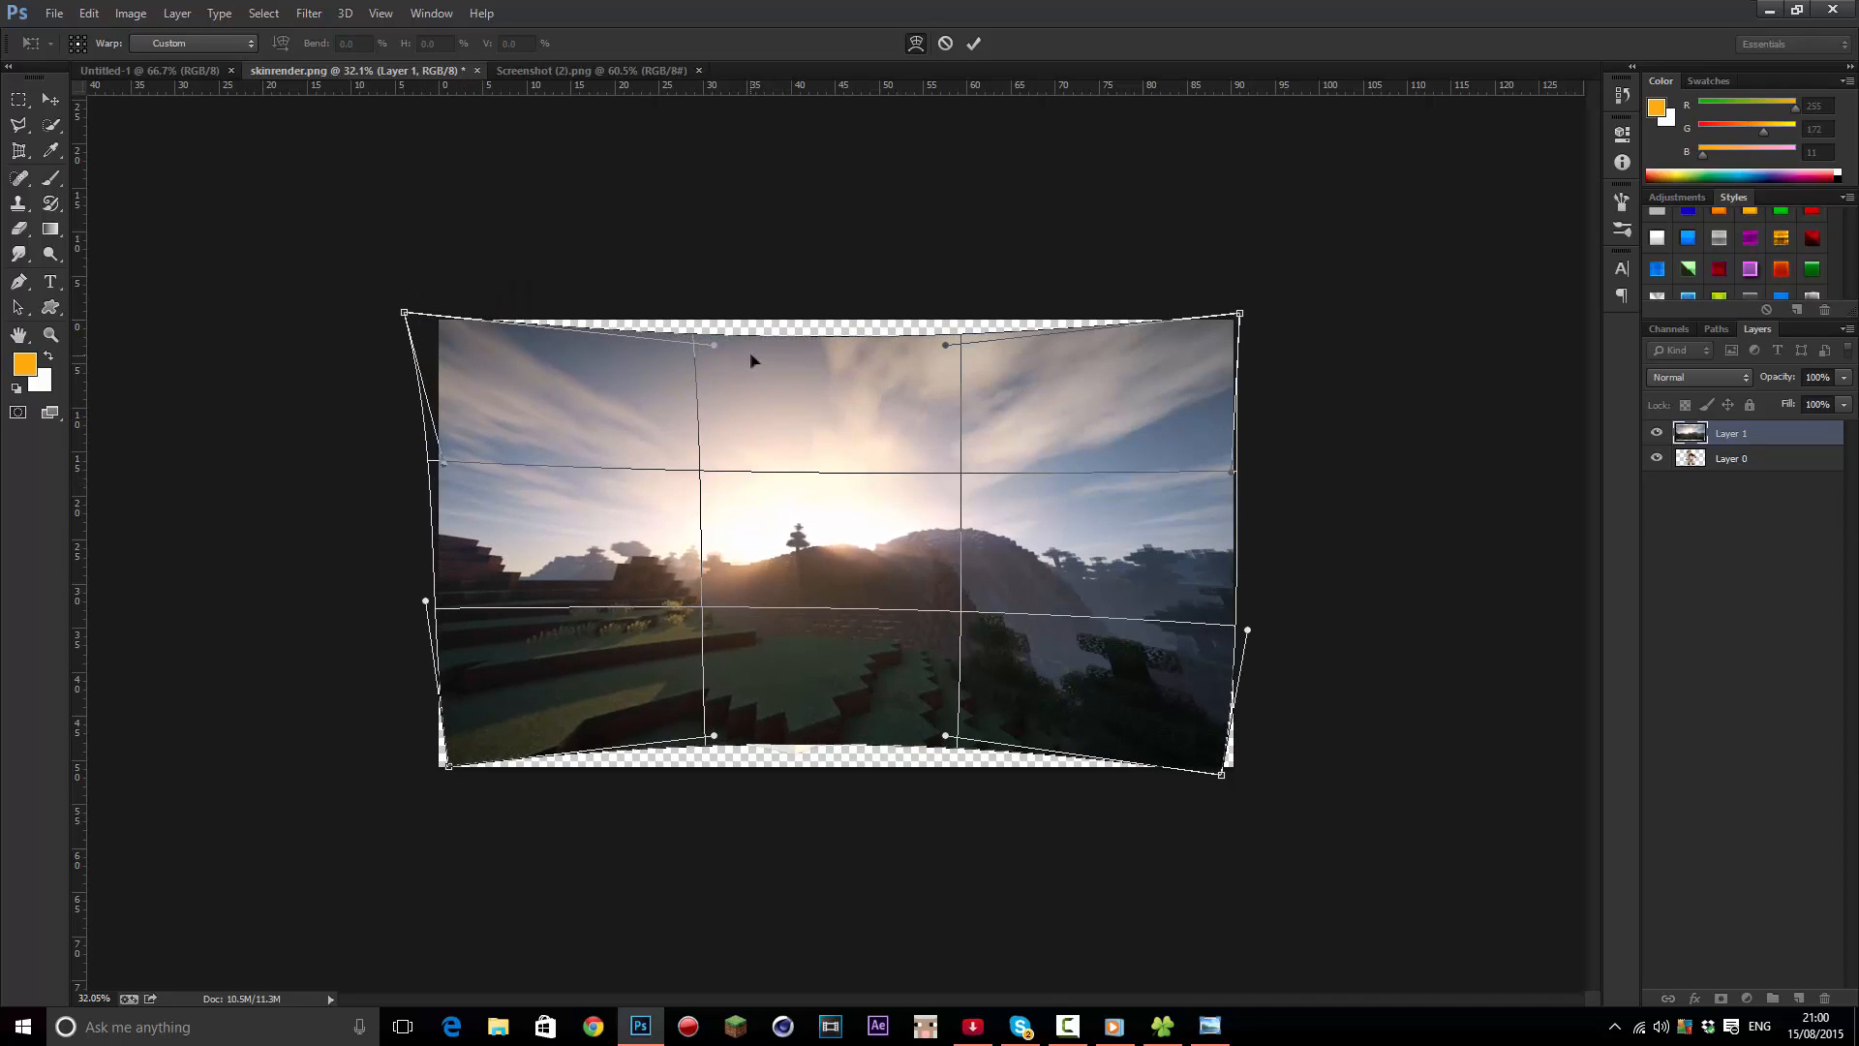
mouse_move(791, 494)
mouse_down()
mouse_move(746, 552)
mouse_move(829, 497)
mouse_move(764, 493)
mouse_move(793, 503)
mouse_up()
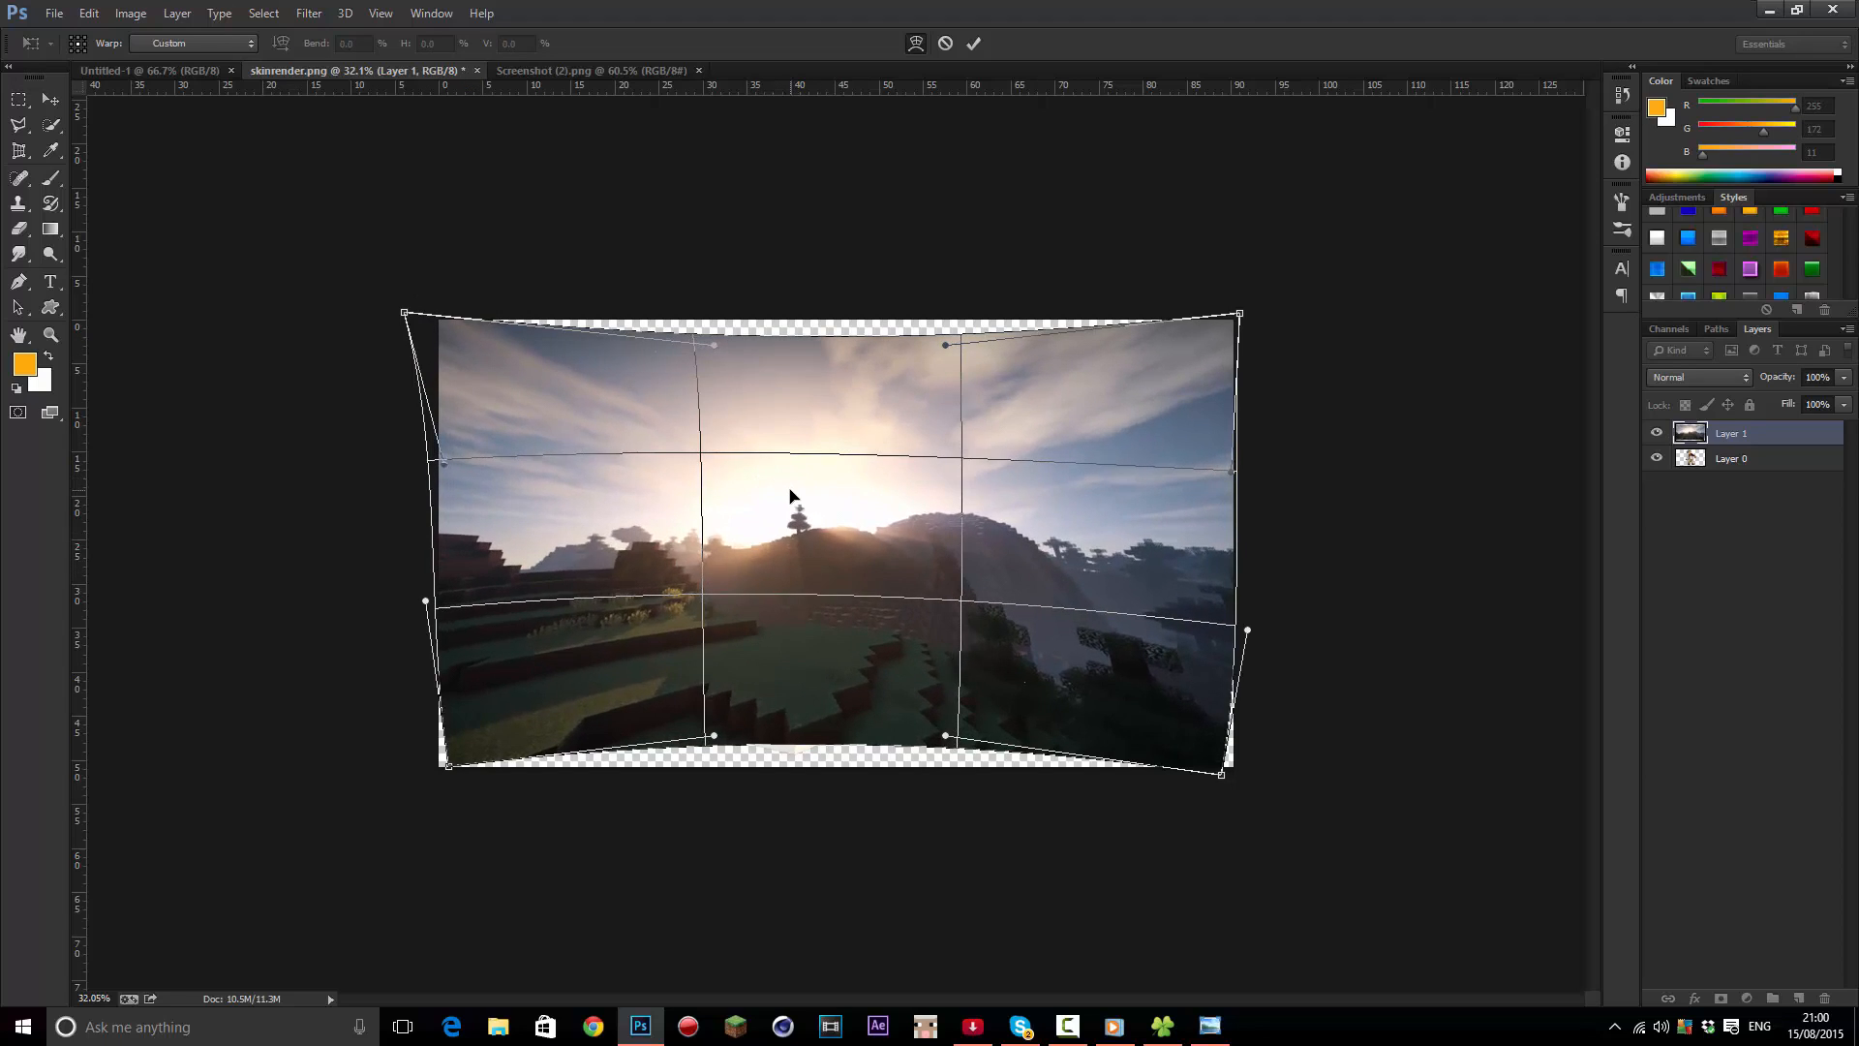
Scale the warped landscape to about 110.7%, reposition it to cover the canvas, and apply the transform
key(ctrl+t)
drag(1238, 312, 1333, 266)
drag(1157, 506, 1111, 537)
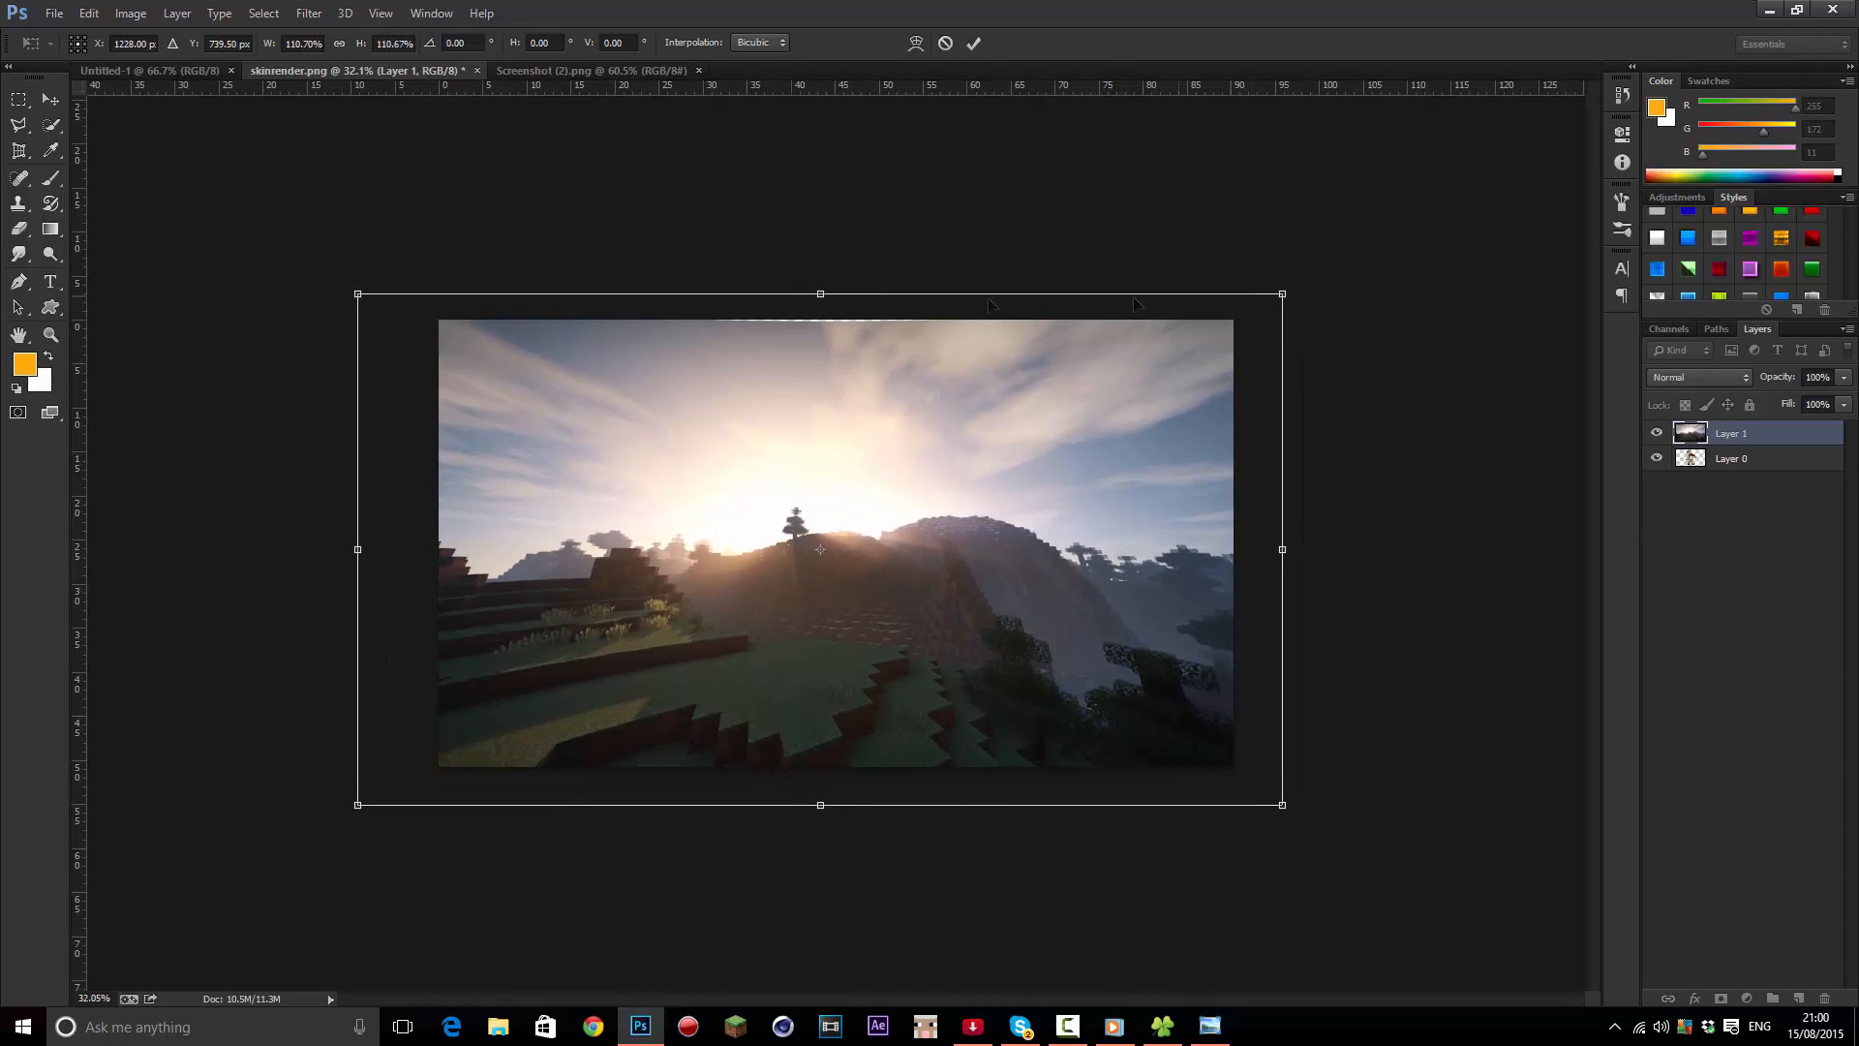
key(Return)
key(ctrl+minus)
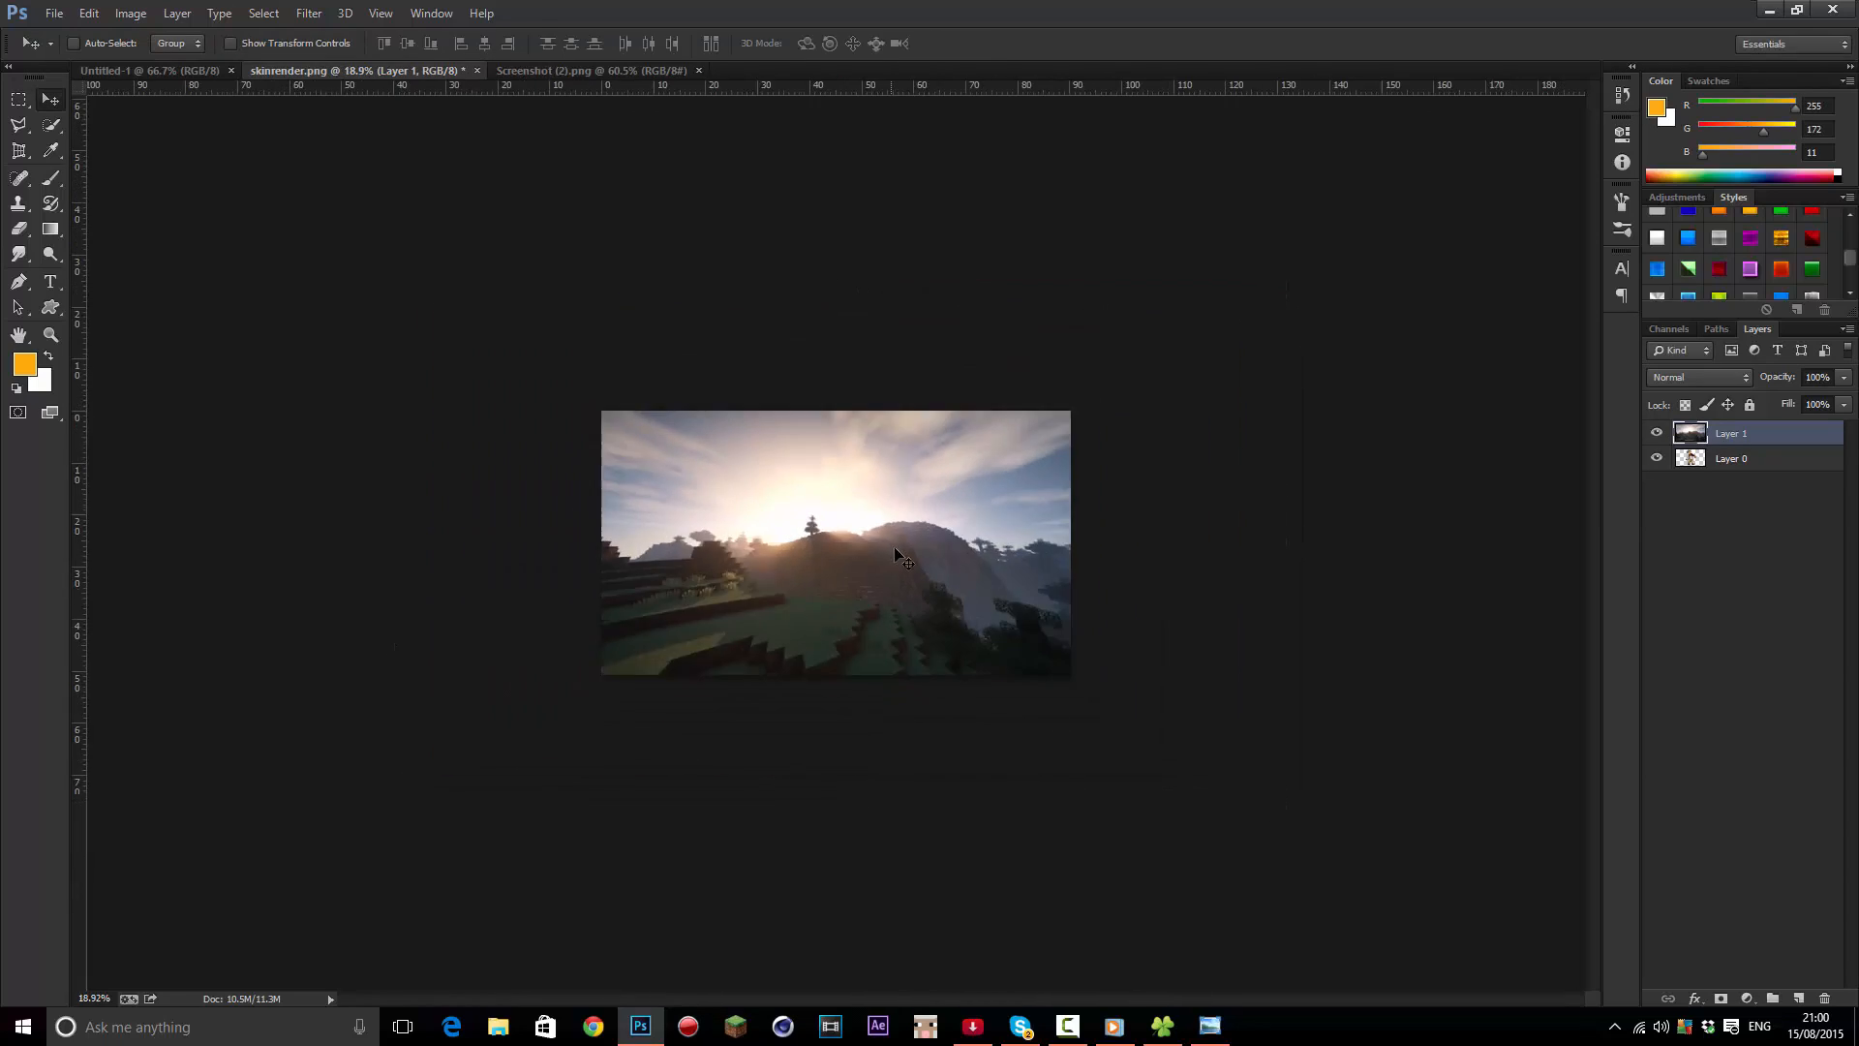
Place the landscape layer beneath the character layer in the layer stack
drag(934, 560, 922, 557)
drag(1740, 435, 1726, 497)
scroll(963, 572, down, 2)
scroll(962, 572, up, 4)
mouse_move(817, 510)
mouse_down()
mouse_move(865, 509)
mouse_move(846, 503)
mouse_up()
Scale the character layer down to about 80% and place it right of the sun in the landscape
click(1758, 438)
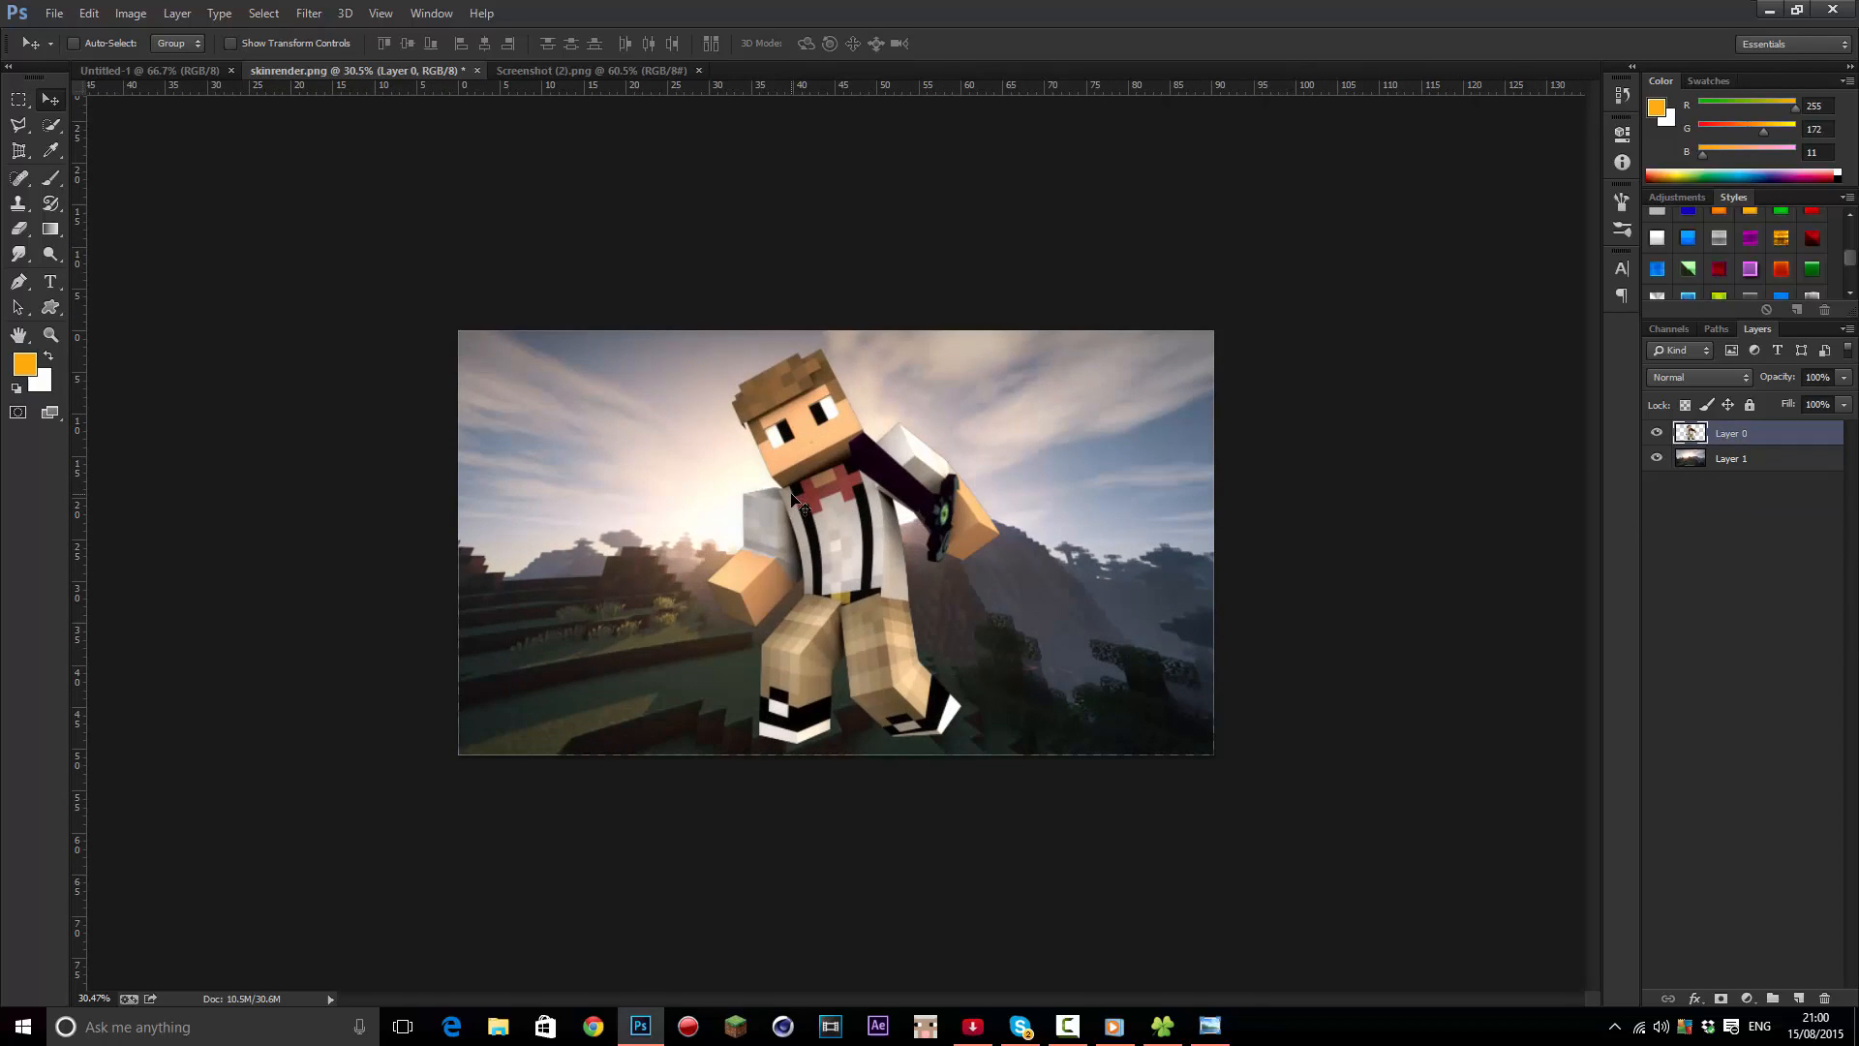
key(ctrl+t)
drag(1004, 332, 933, 427)
drag(868, 545, 988, 531)
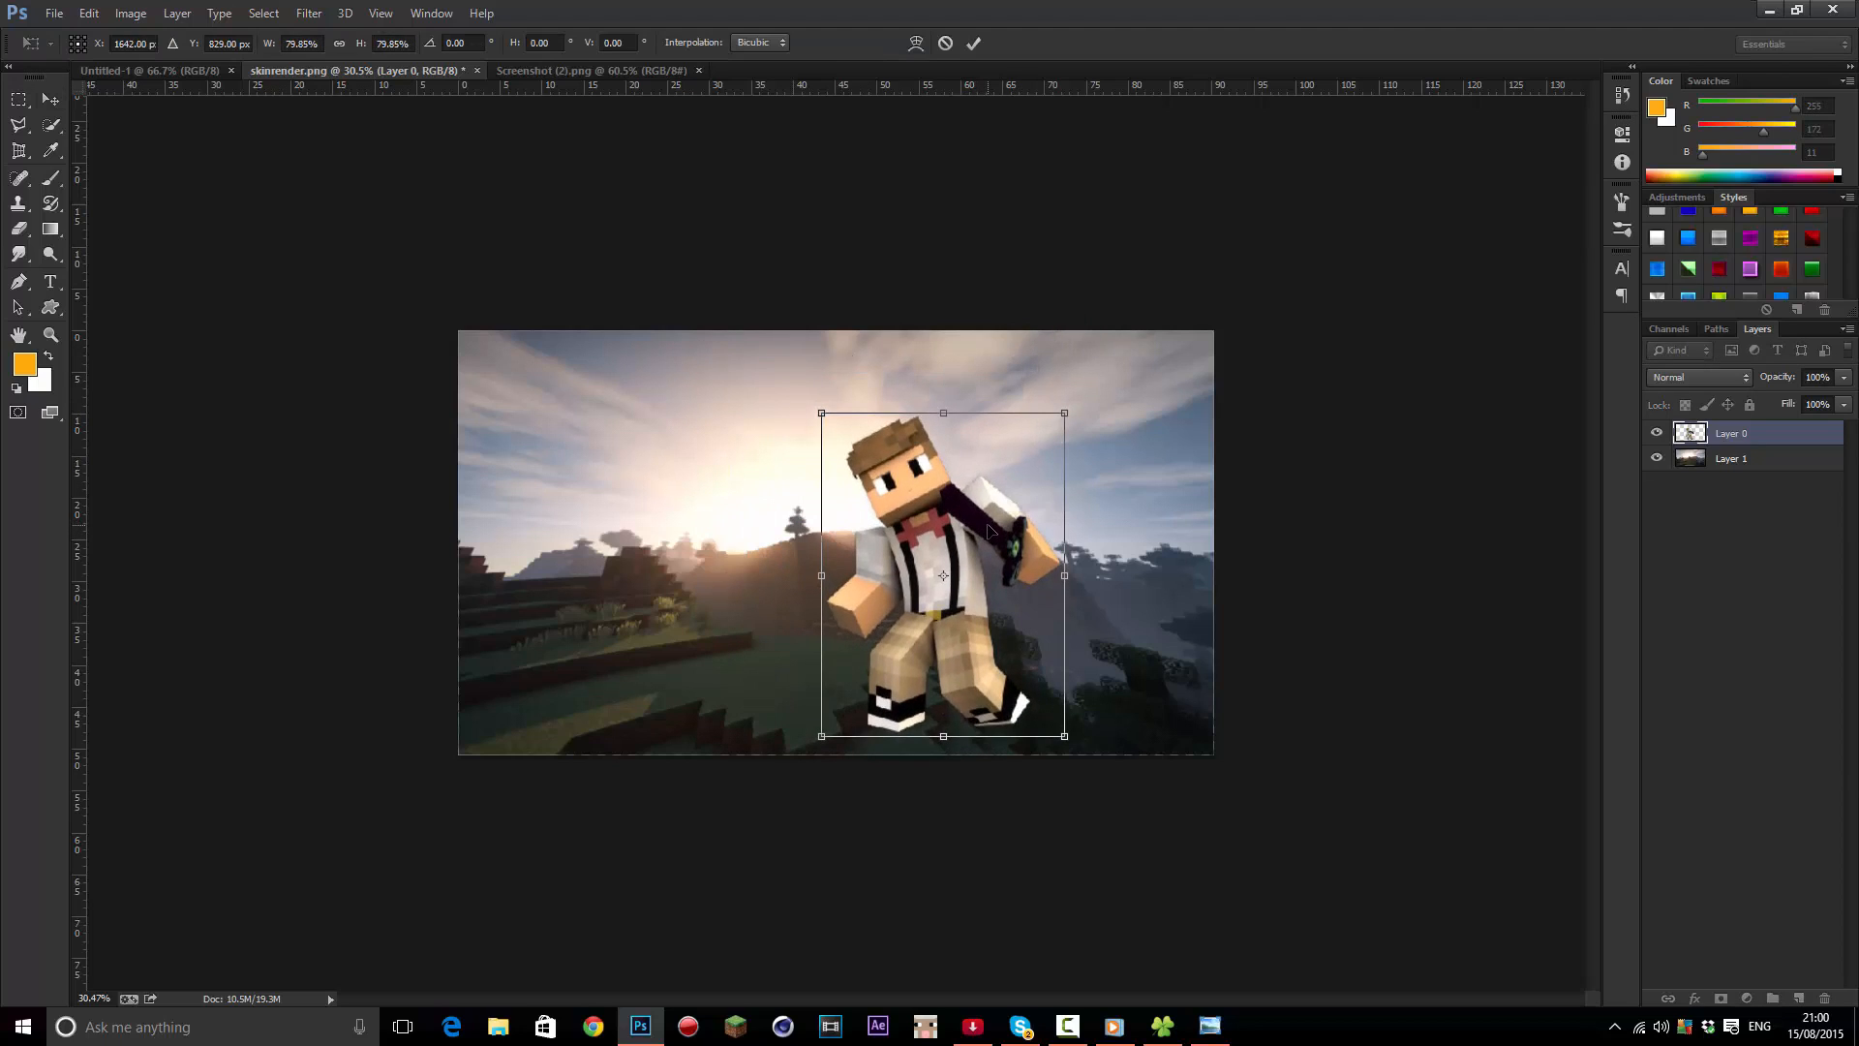
key(Return)
Shift the character slightly further right and down over the landscape
scroll(992, 519, up, 3)
scroll(997, 506, down, 1)
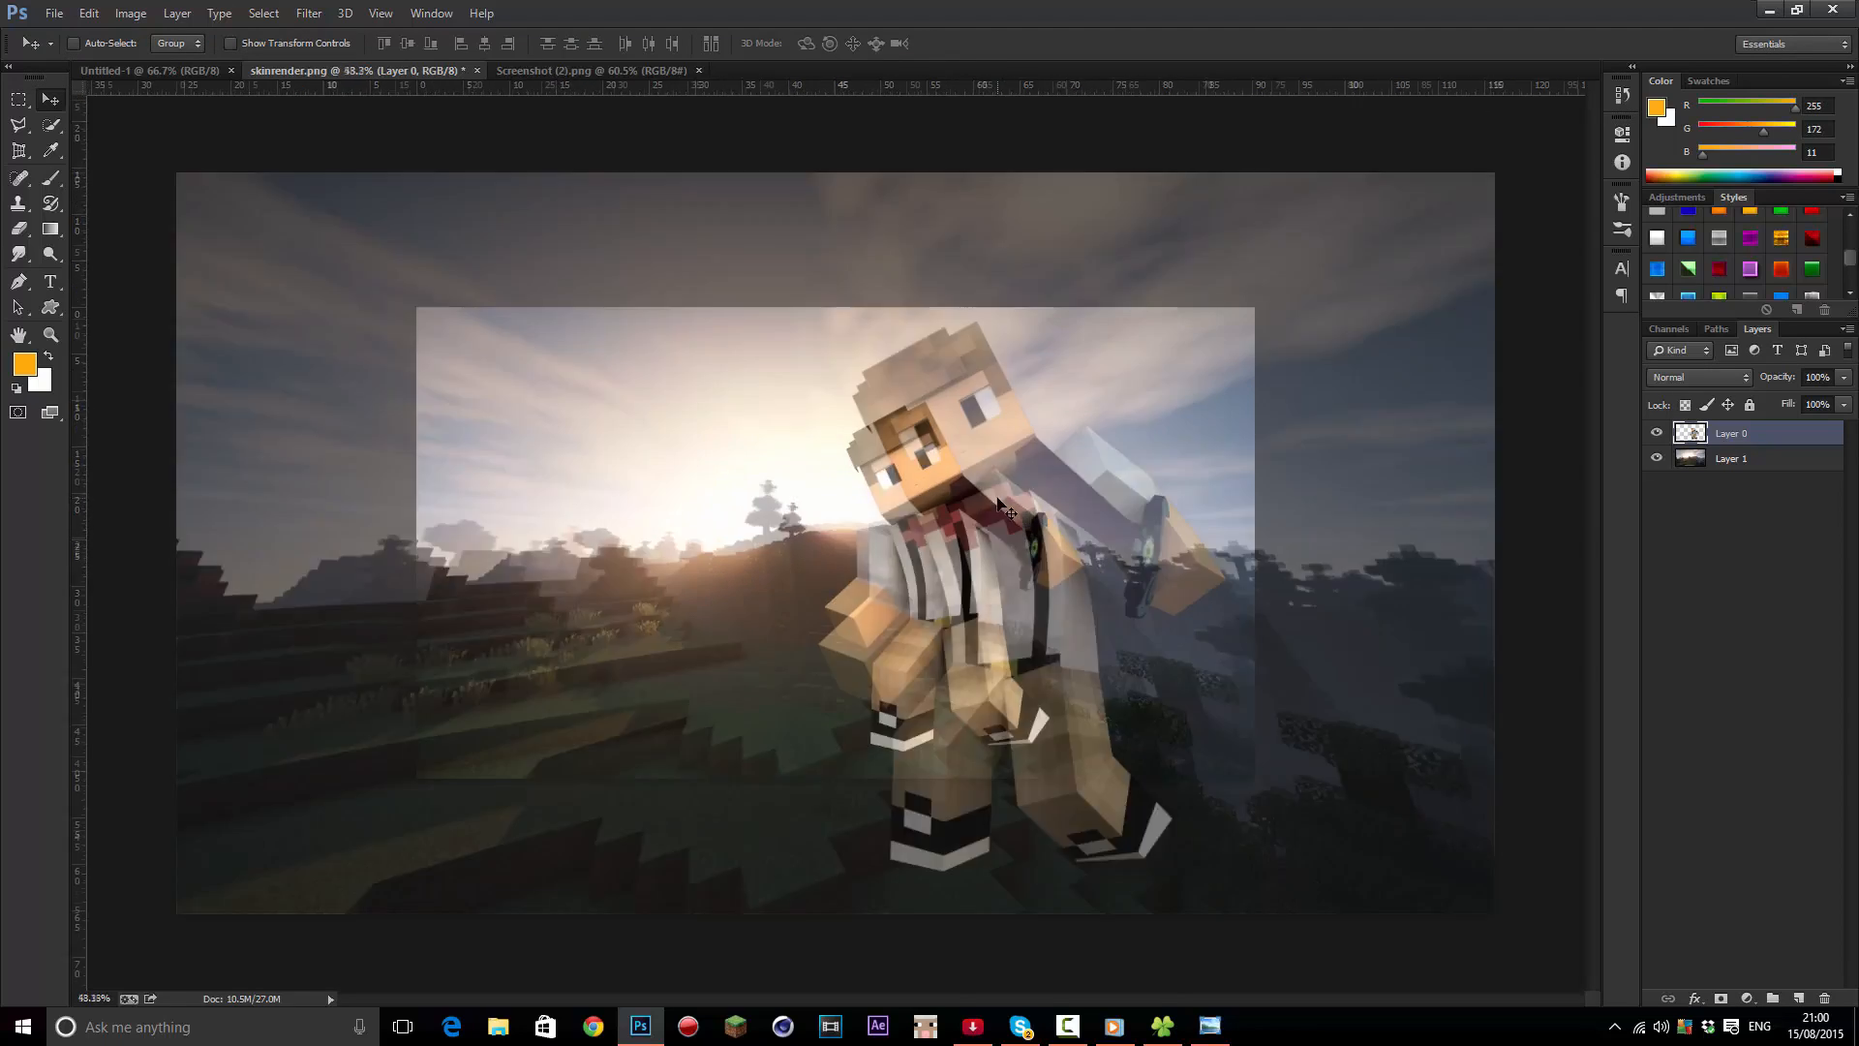
scroll(1007, 502, up, 3)
scroll(1017, 498, down, 4)
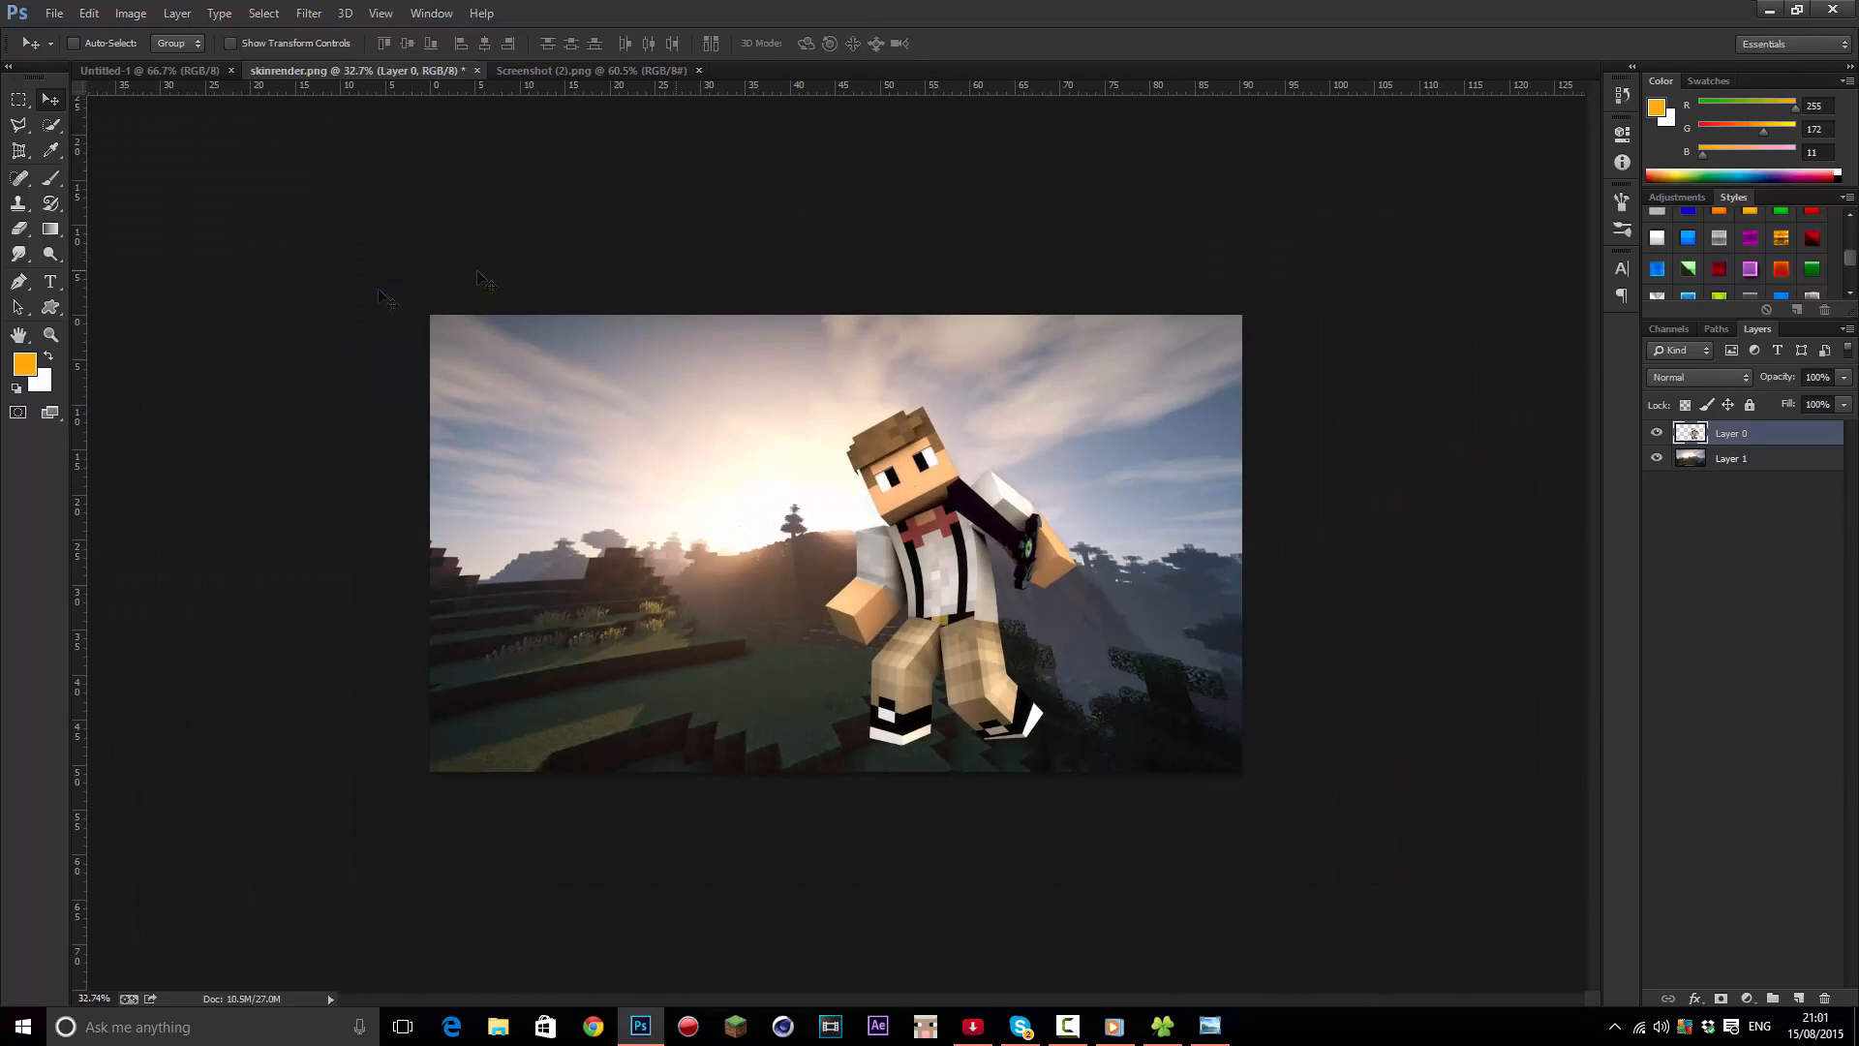
scroll(884, 323, down, 2)
scroll(930, 435, up, 4)
mouse_move(967, 476)
mouse_down()
mouse_move(930, 470)
mouse_move(1003, 482)
mouse_move(988, 504)
mouse_up()
scroll(968, 871, up, 1)
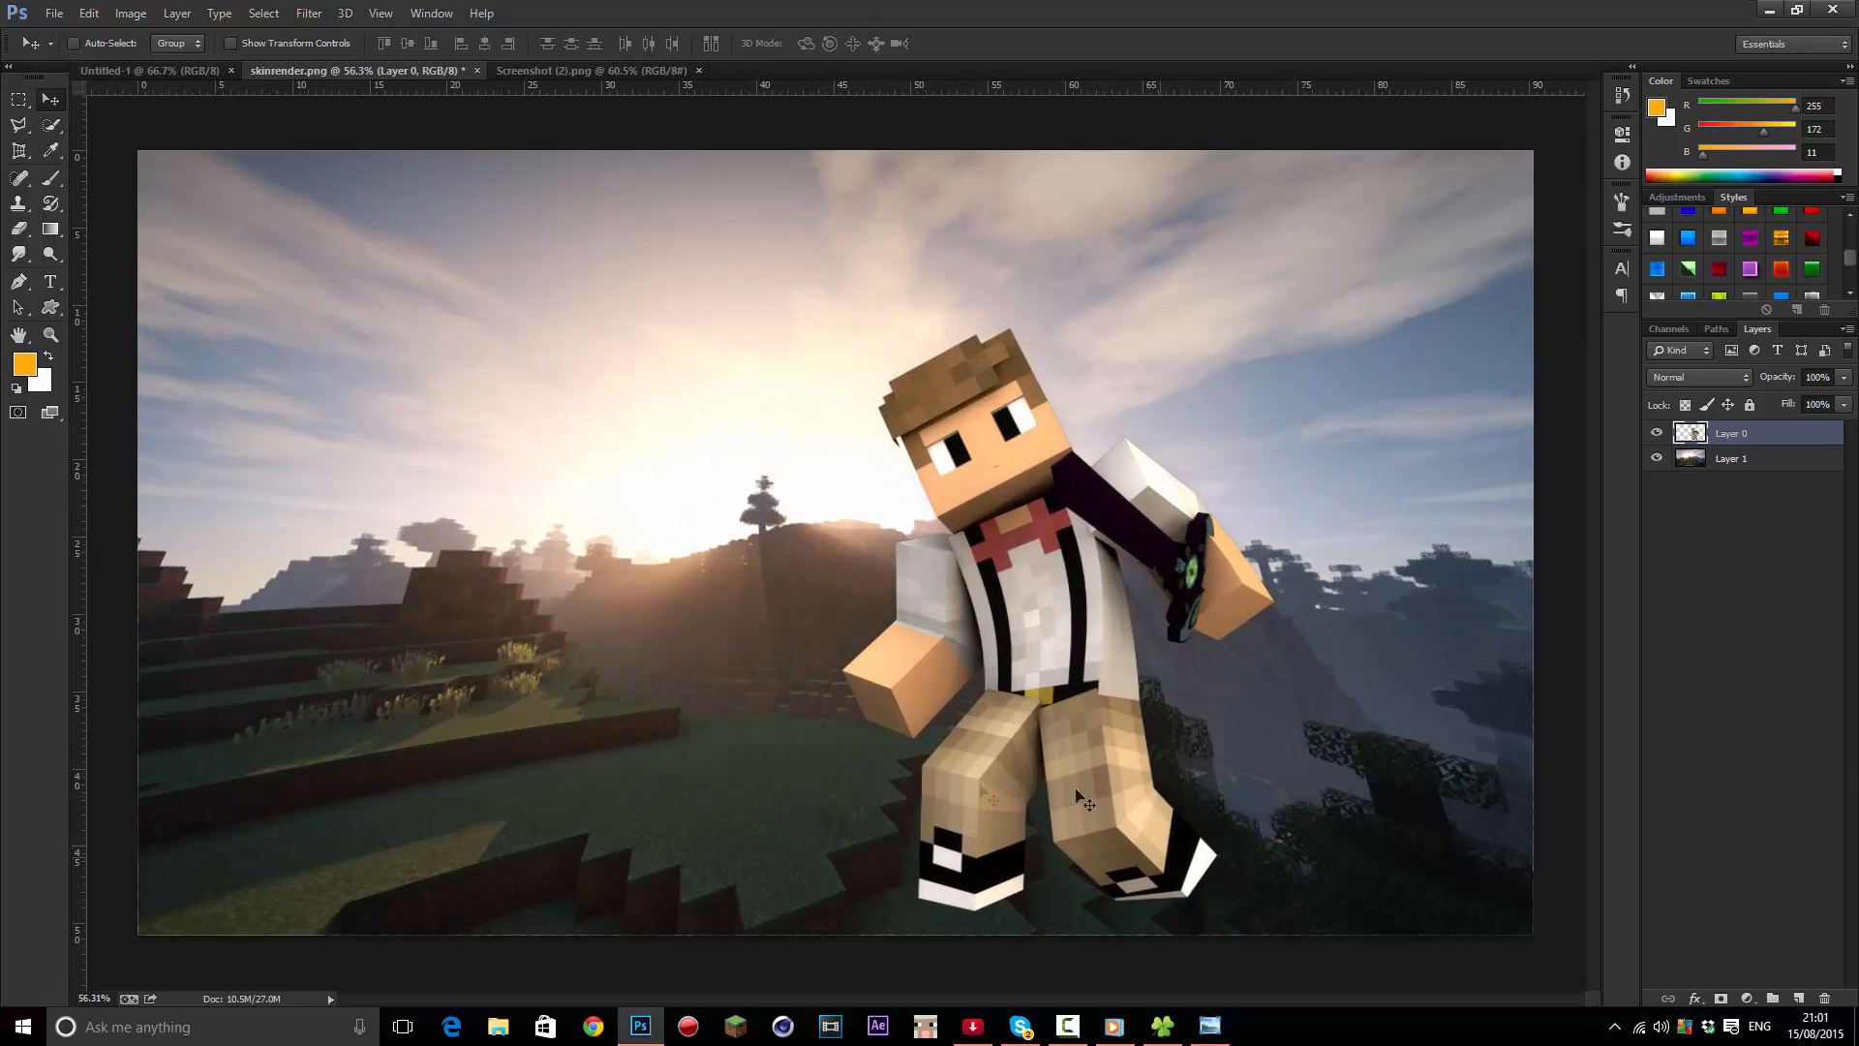
scroll(1183, 886, down, 1)
scroll(1143, 901, up, 2)
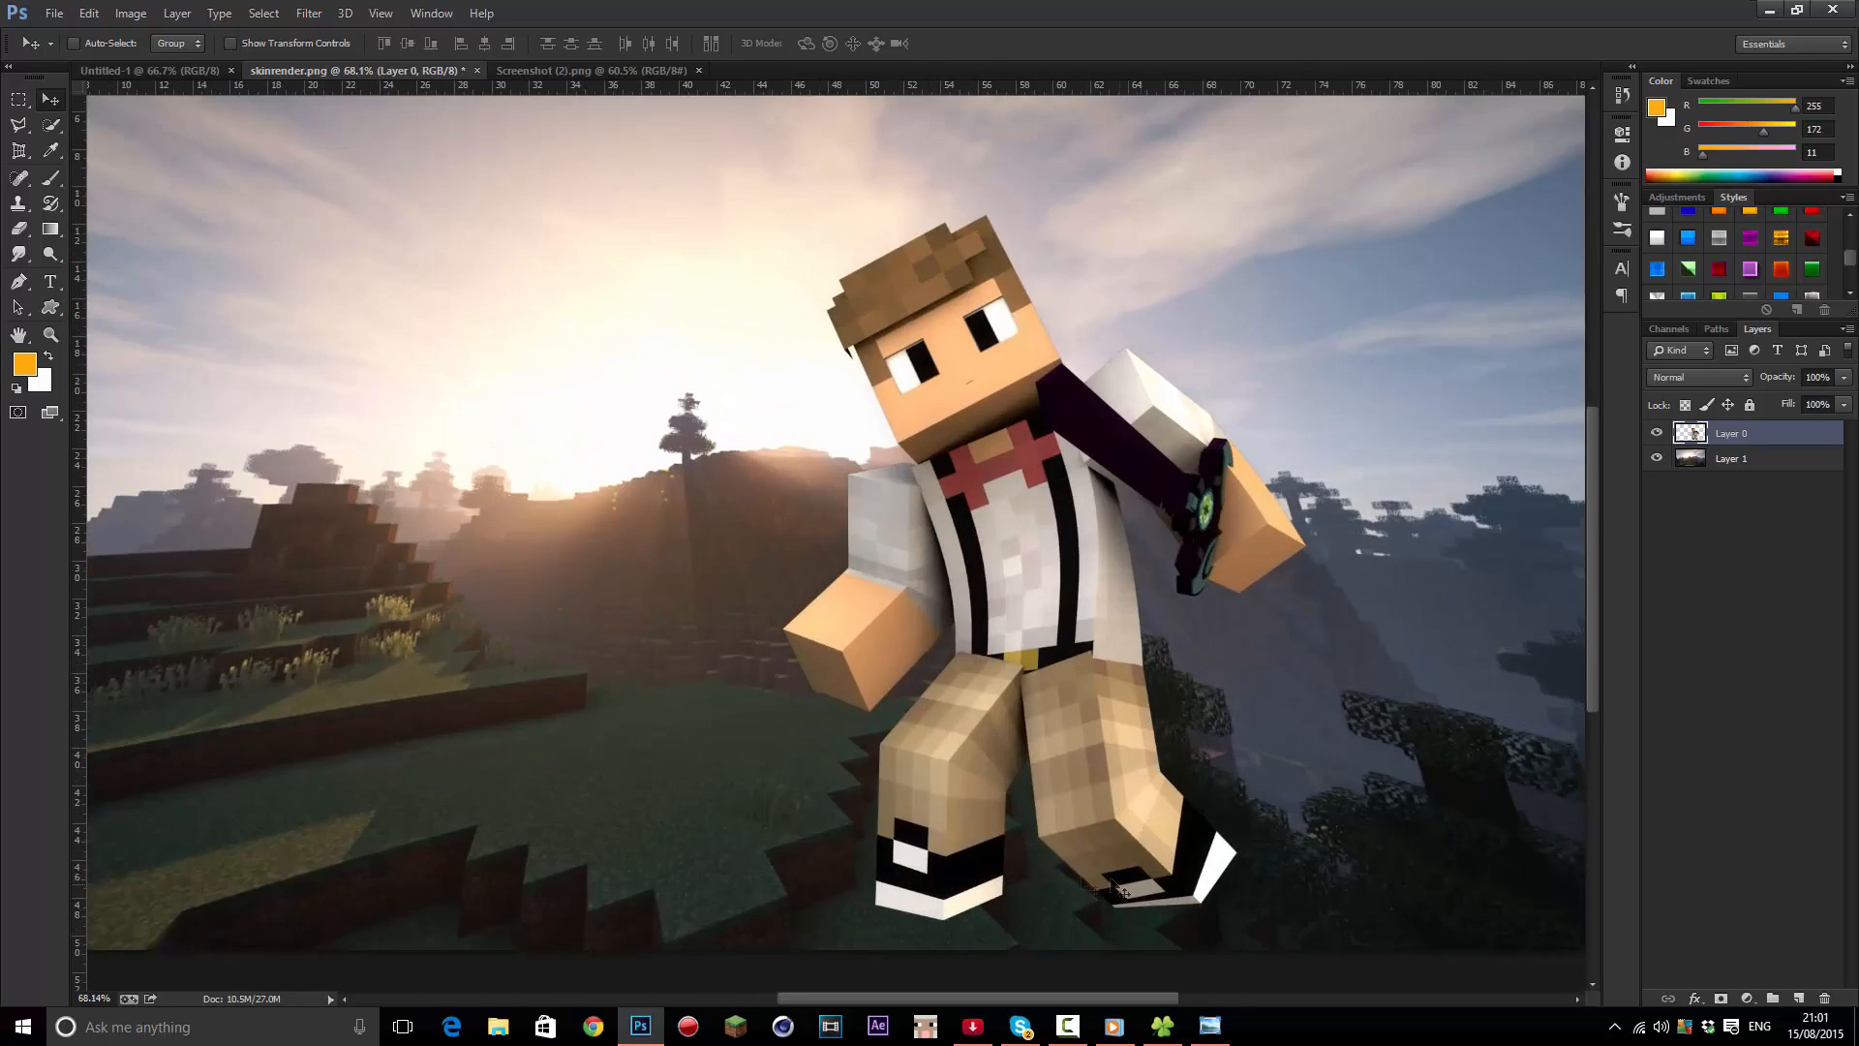
scroll(1087, 918, down, 2)
scroll(1007, 812, up, 1)
scroll(830, 478, down, 3)
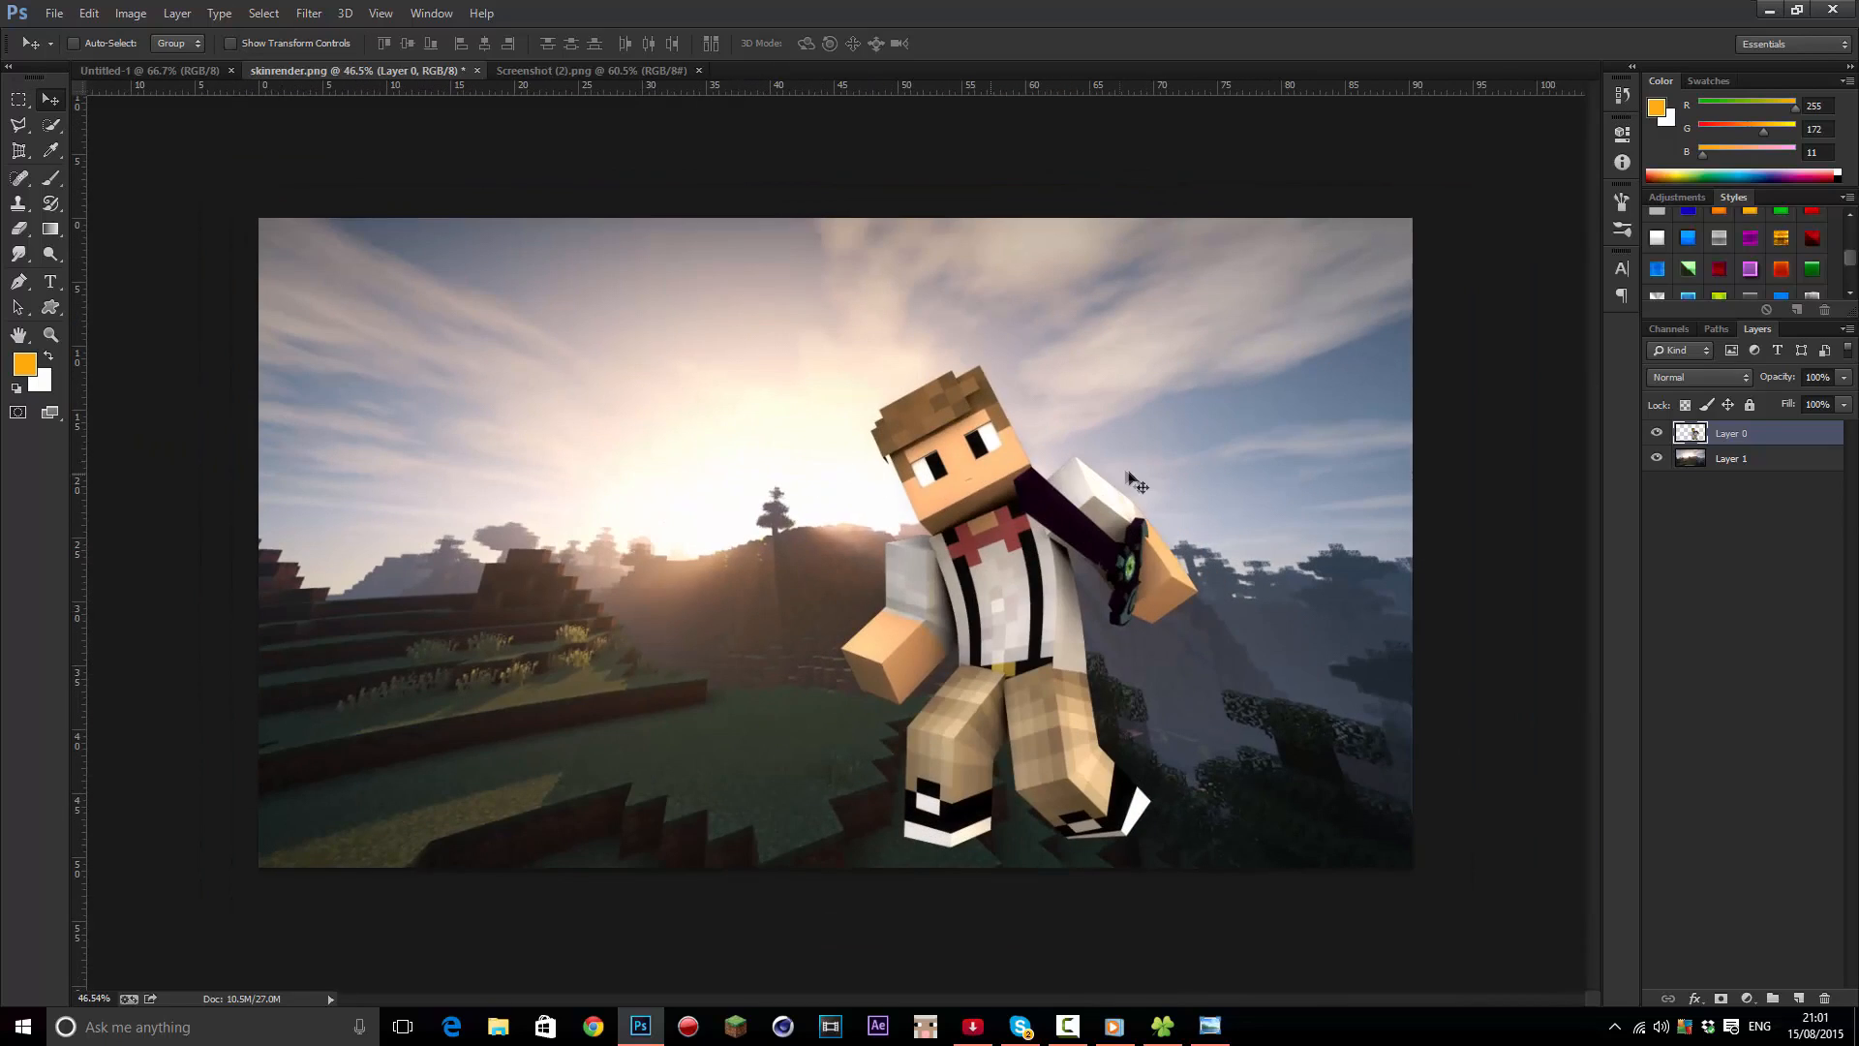
scroll(1193, 518, up, 1)
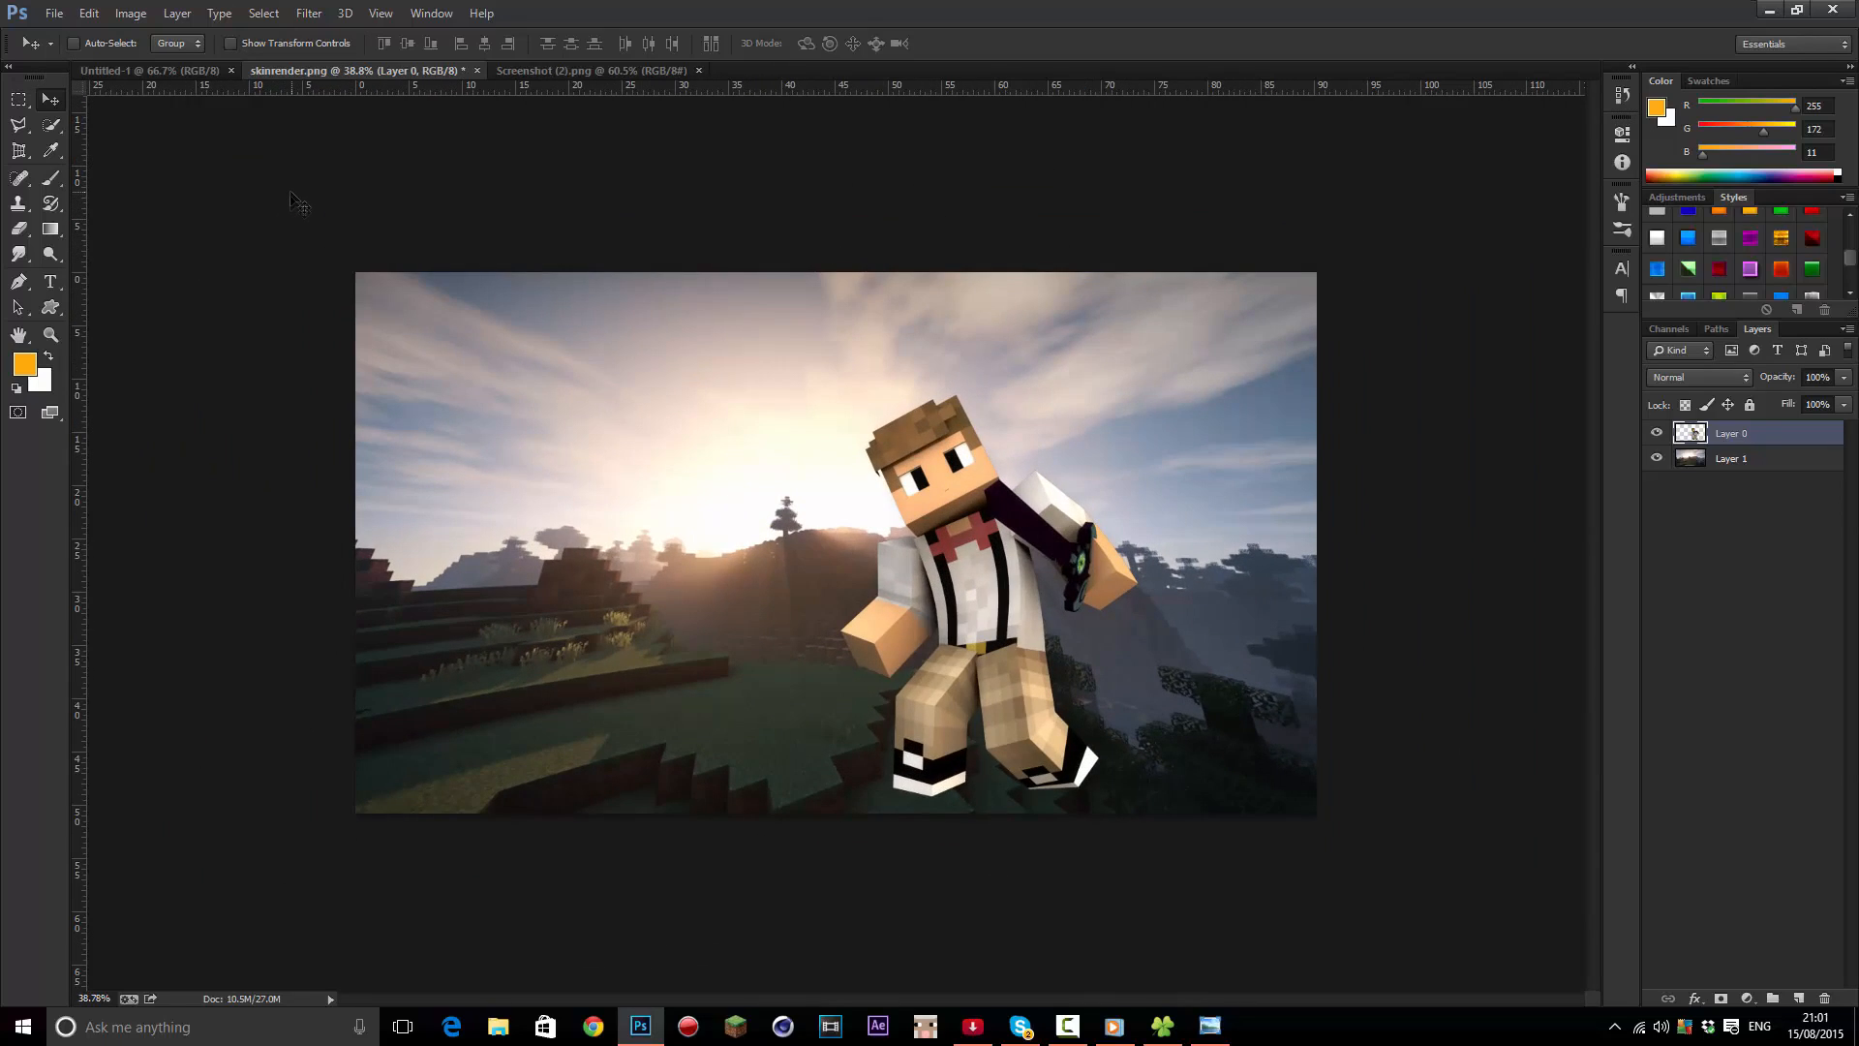
click(18, 99)
drag(232, 216, 1329, 402)
drag(902, 393, 889, 765)
drag(316, 425, 1417, 689)
drag(1170, 590, 1168, 567)
key(ctrl+d)
scroll(736, 460, down, 2)
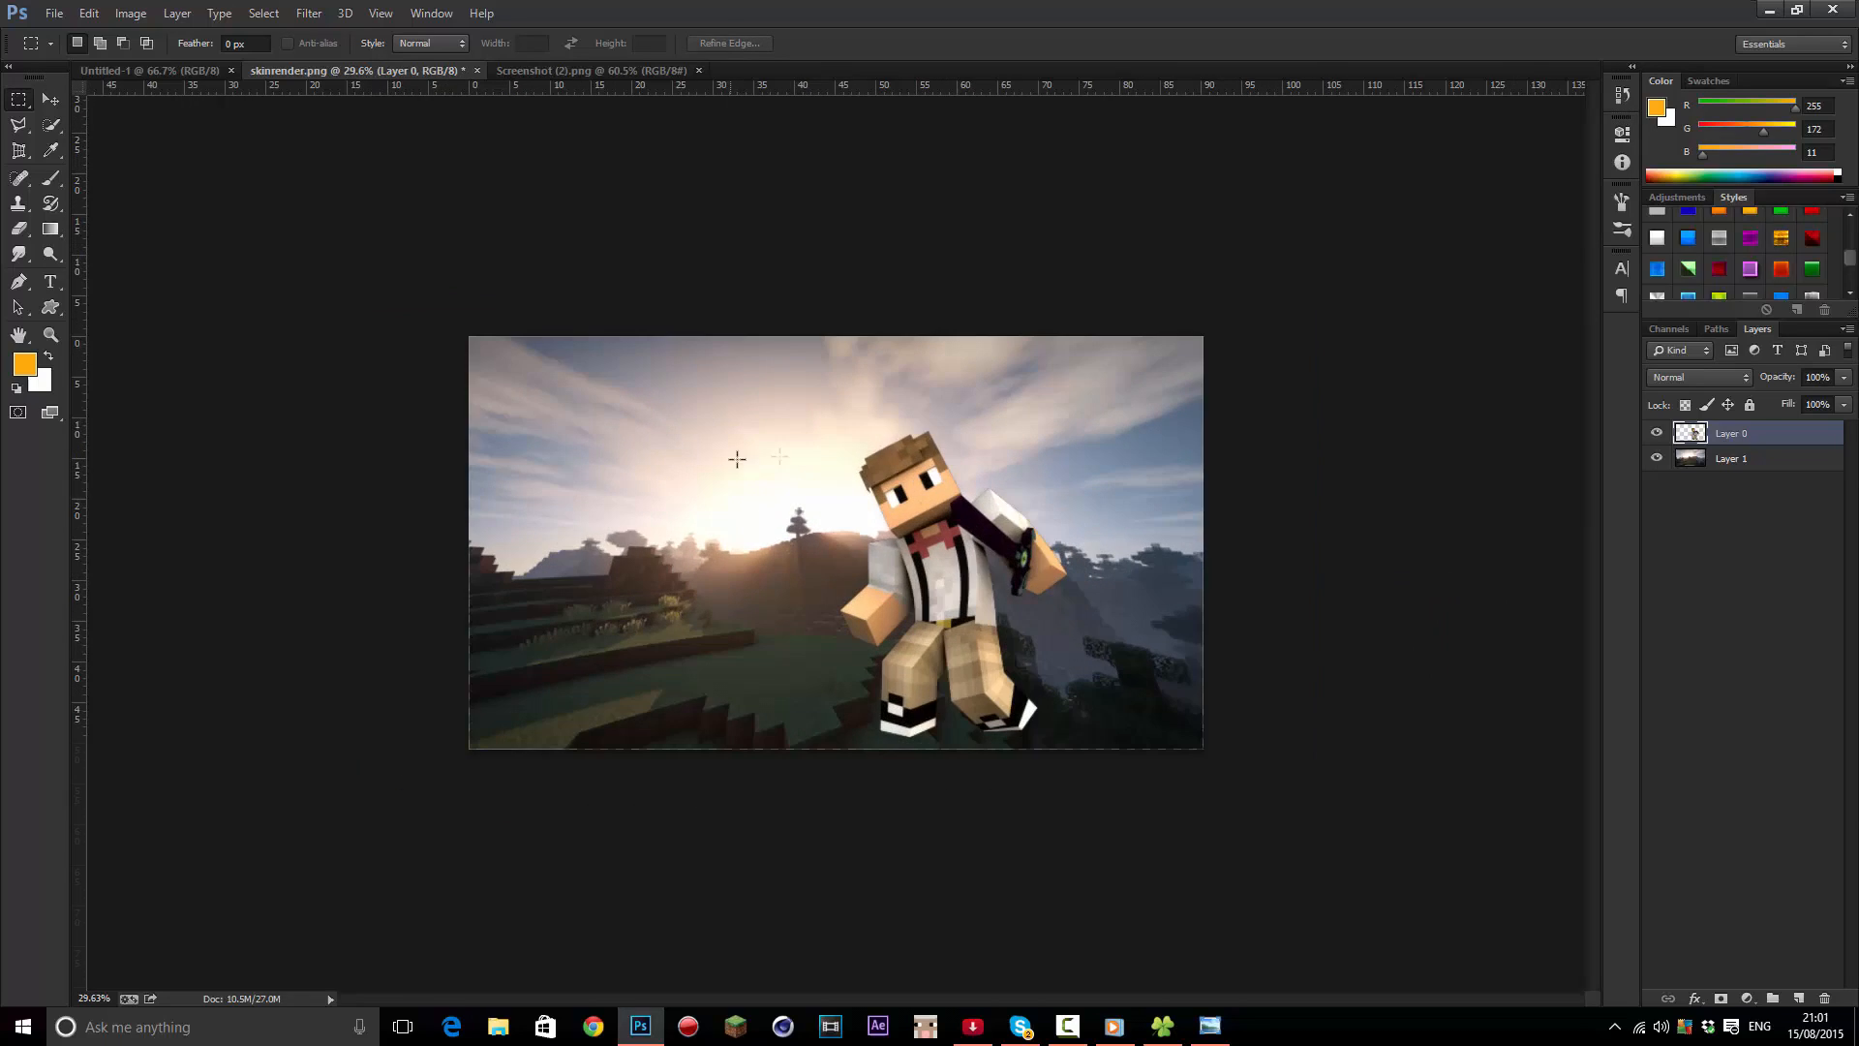
scroll(998, 455, up, 3)
scroll(997, 456, up, 1)
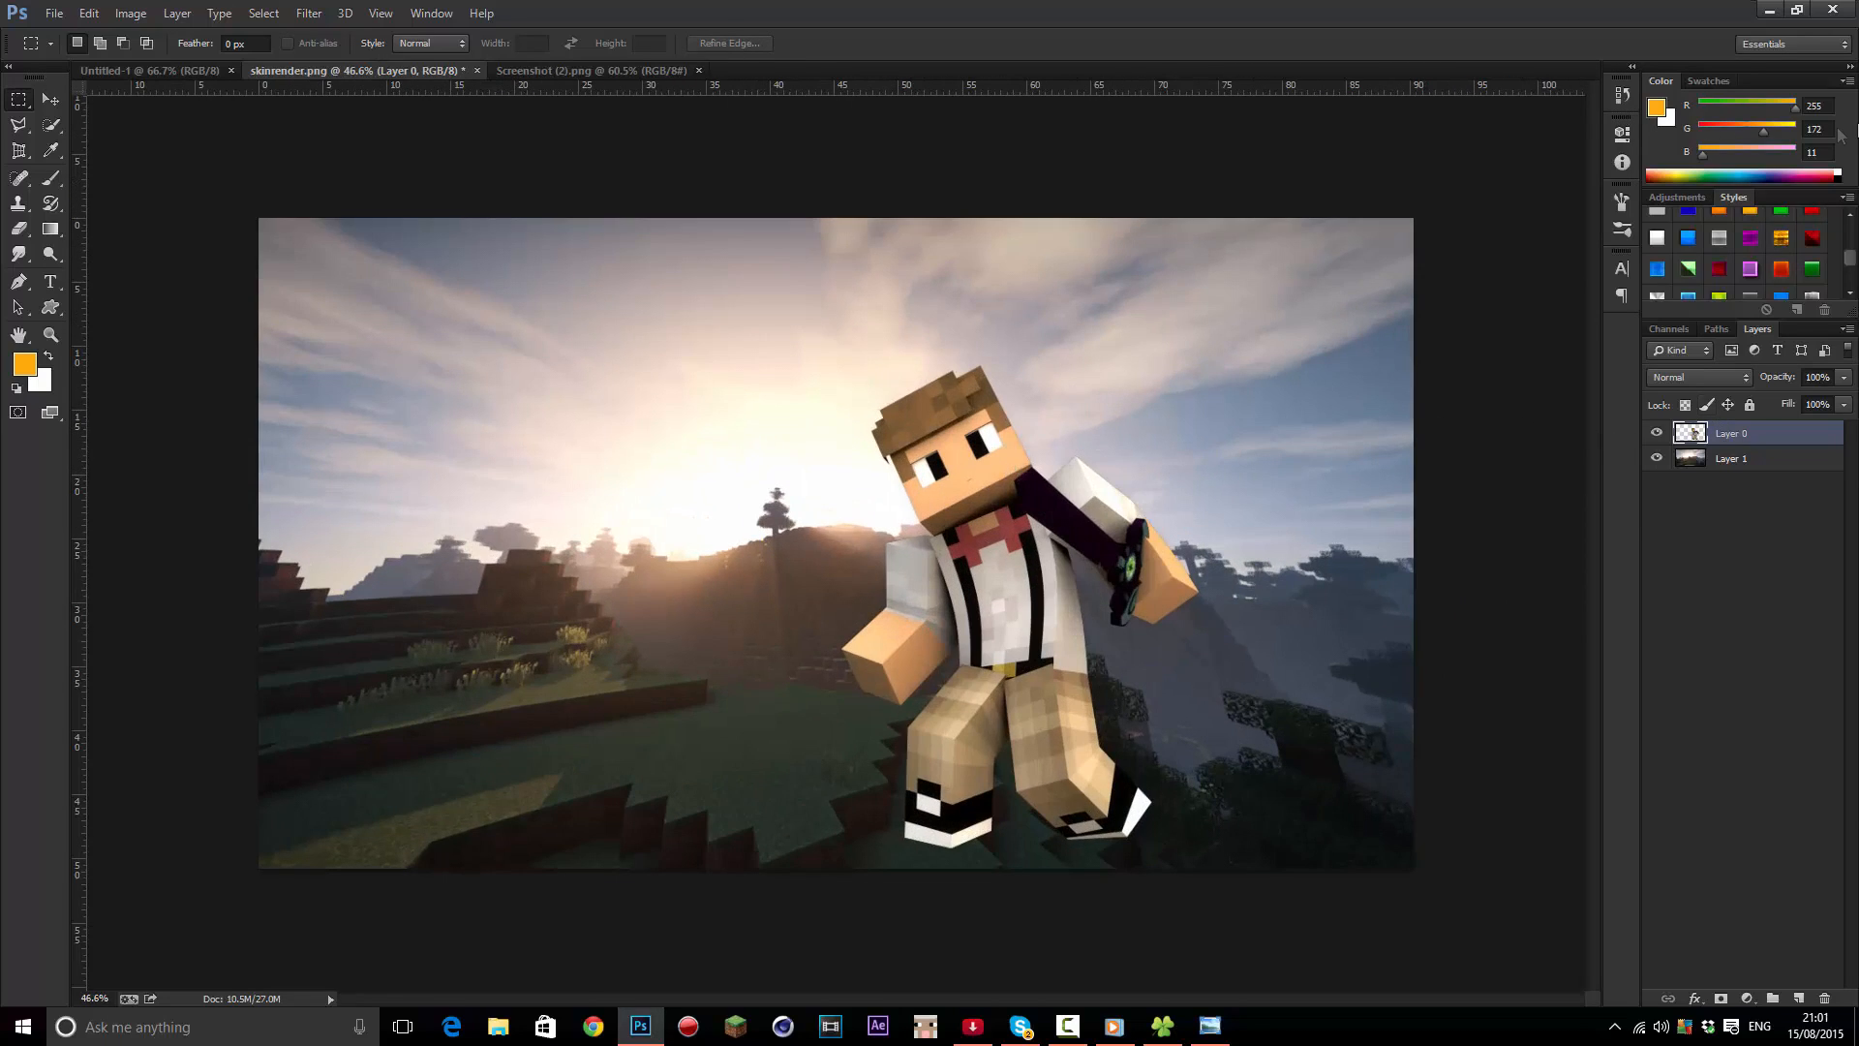
scroll(1741, 256, down, 3)
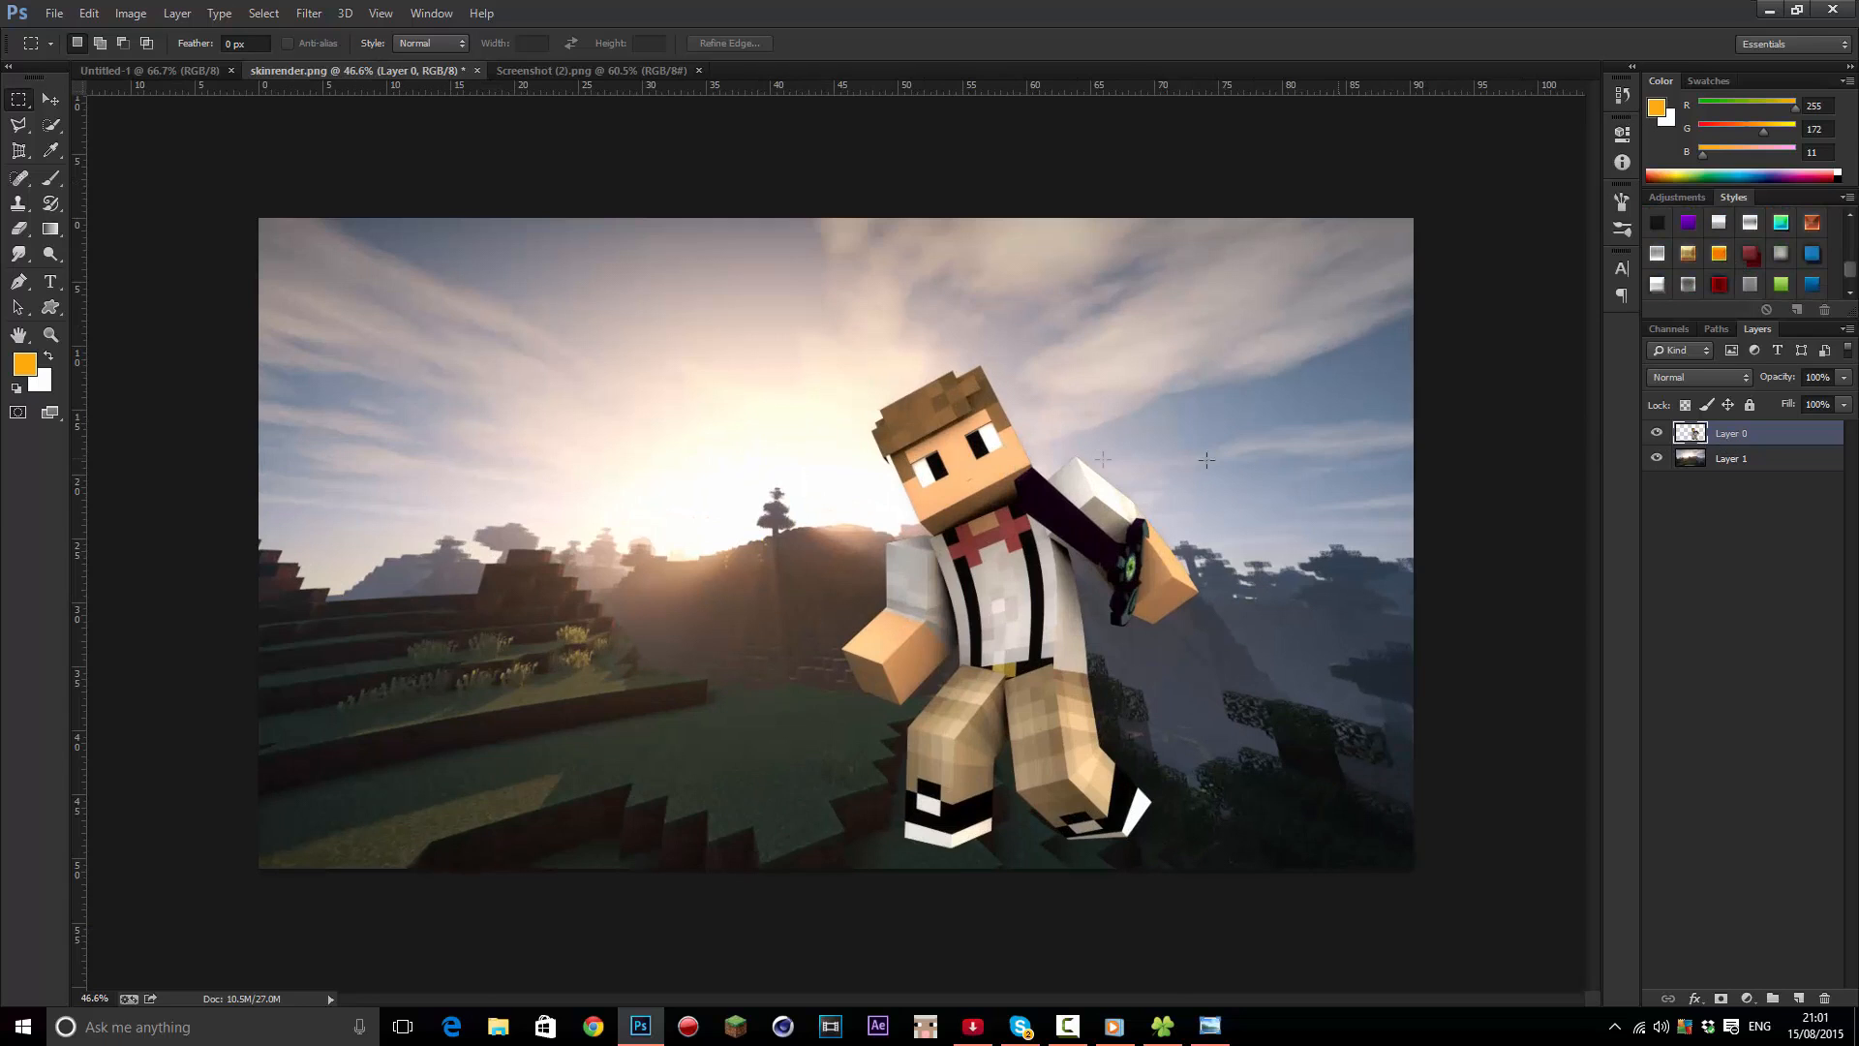
scroll(1011, 462, up, 3)
scroll(1043, 453, up, 1)
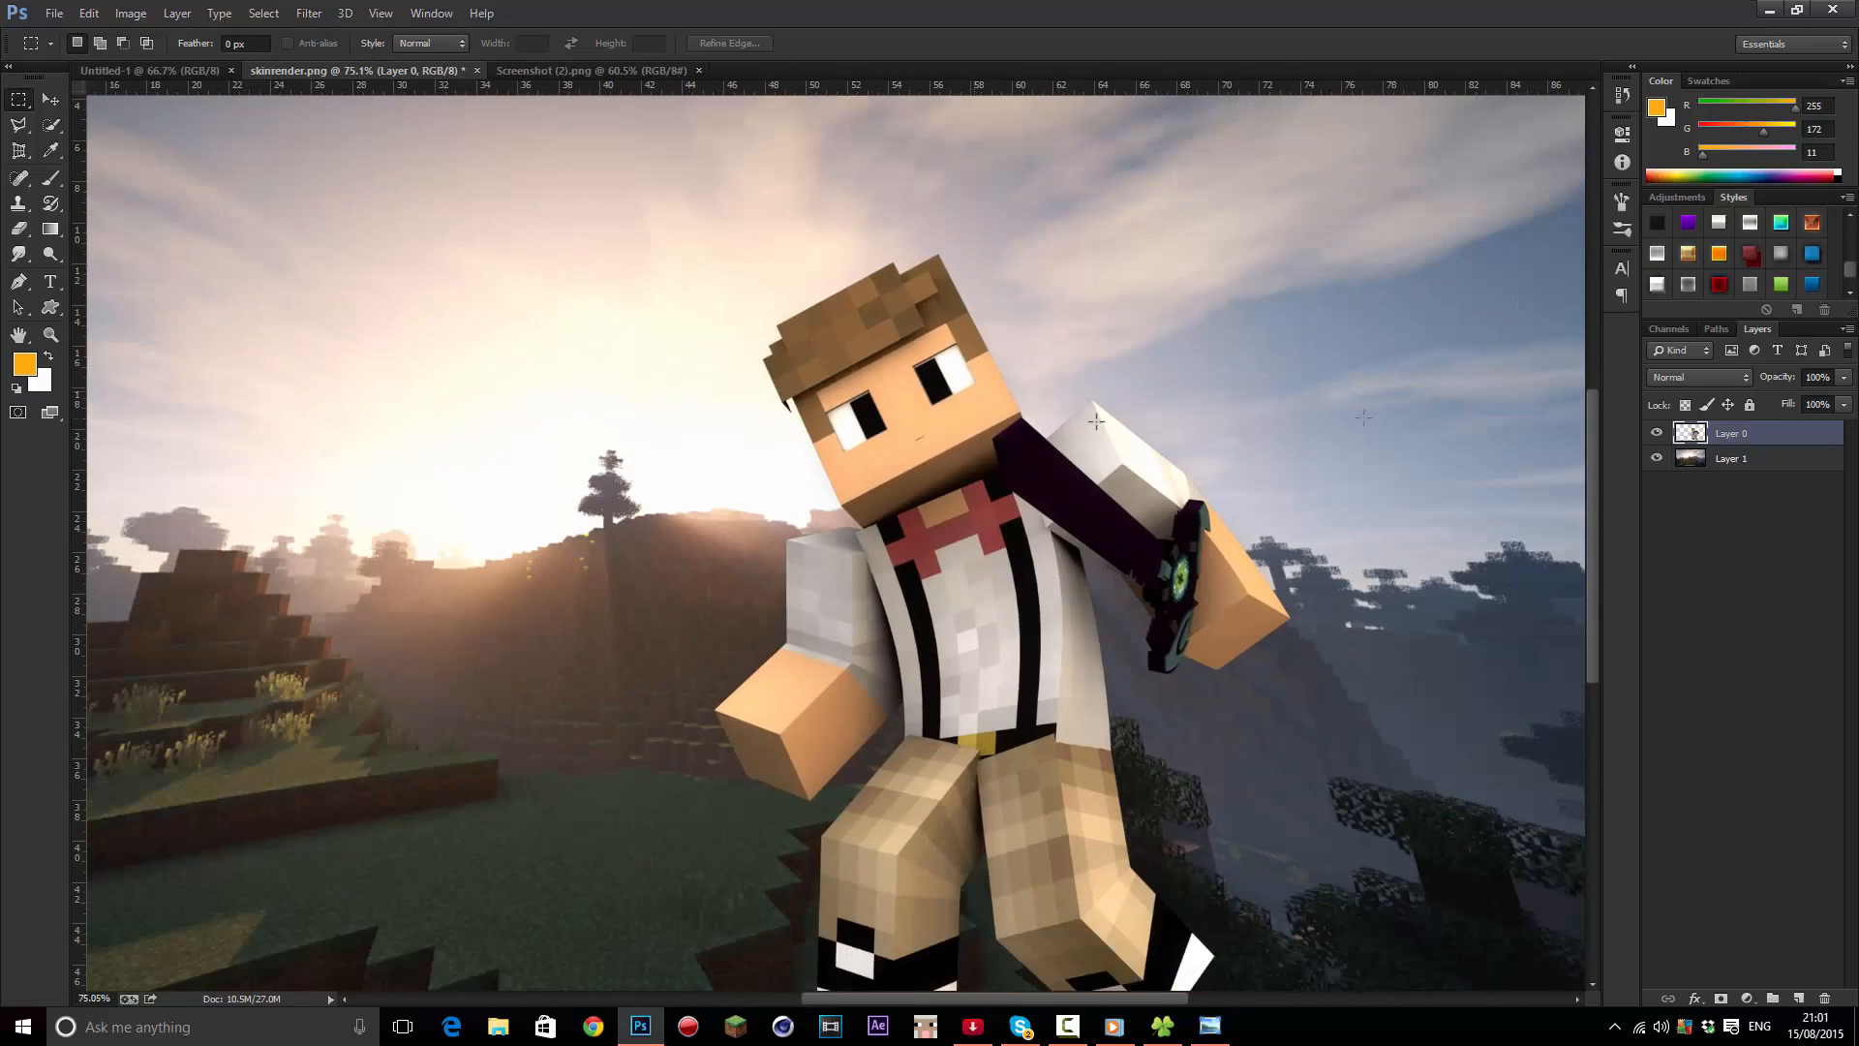
scroll(935, 410, up, 3)
scroll(935, 411, up, 2)
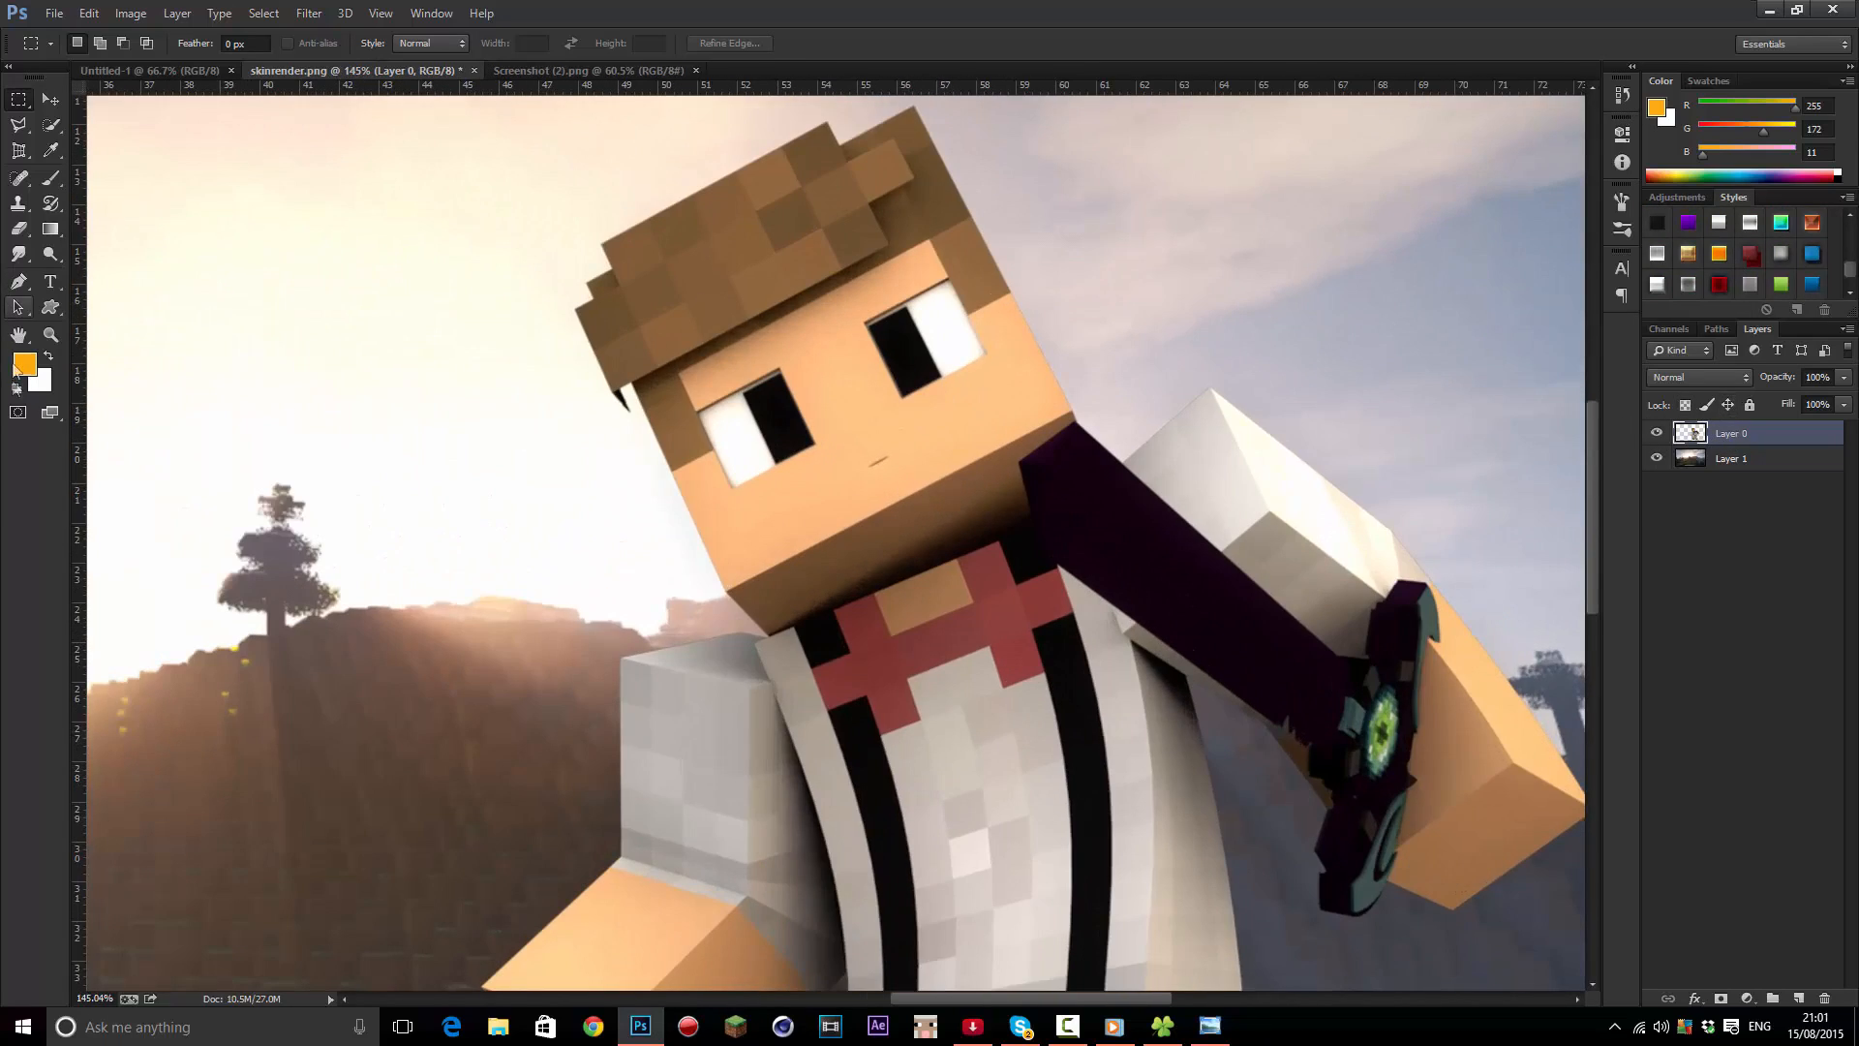
click(24, 363)
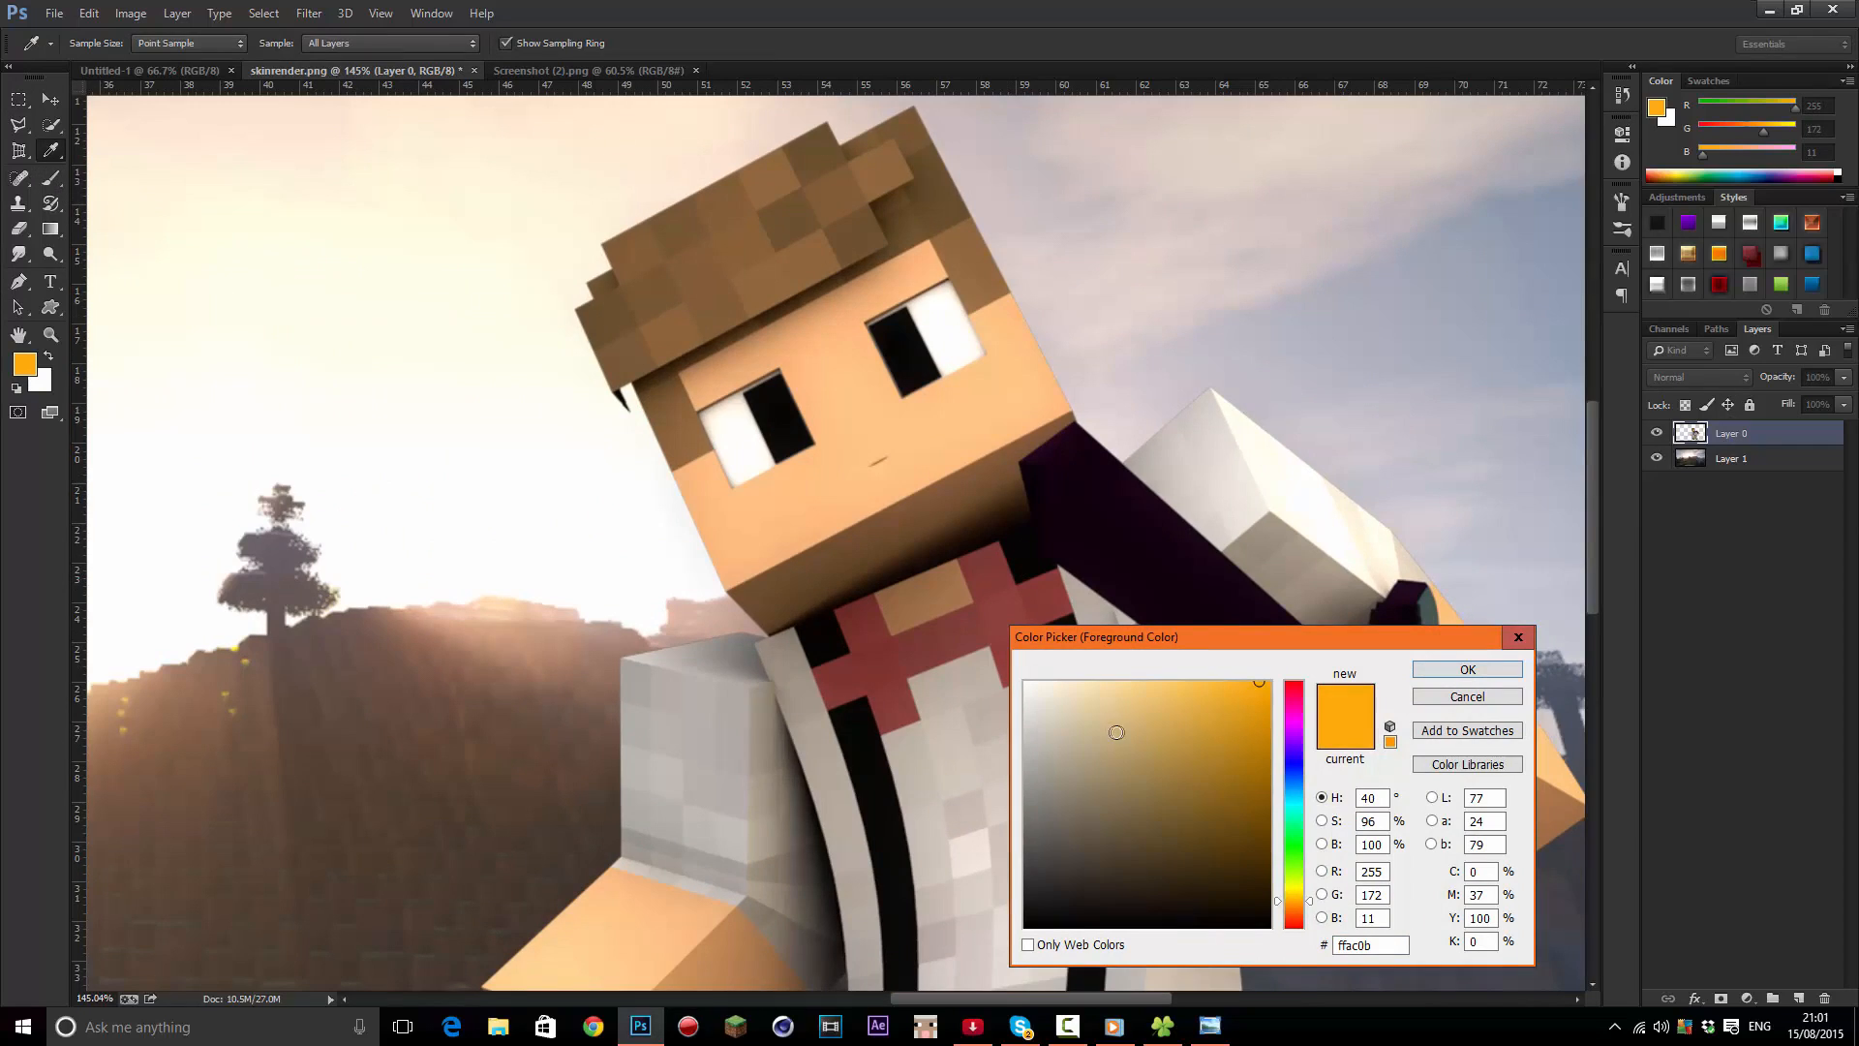
click(1435, 672)
key(m)
Sample the skin tone (#ffc687) at the character's mouth area as the foreground colour
scroll(764, 279, up, 5)
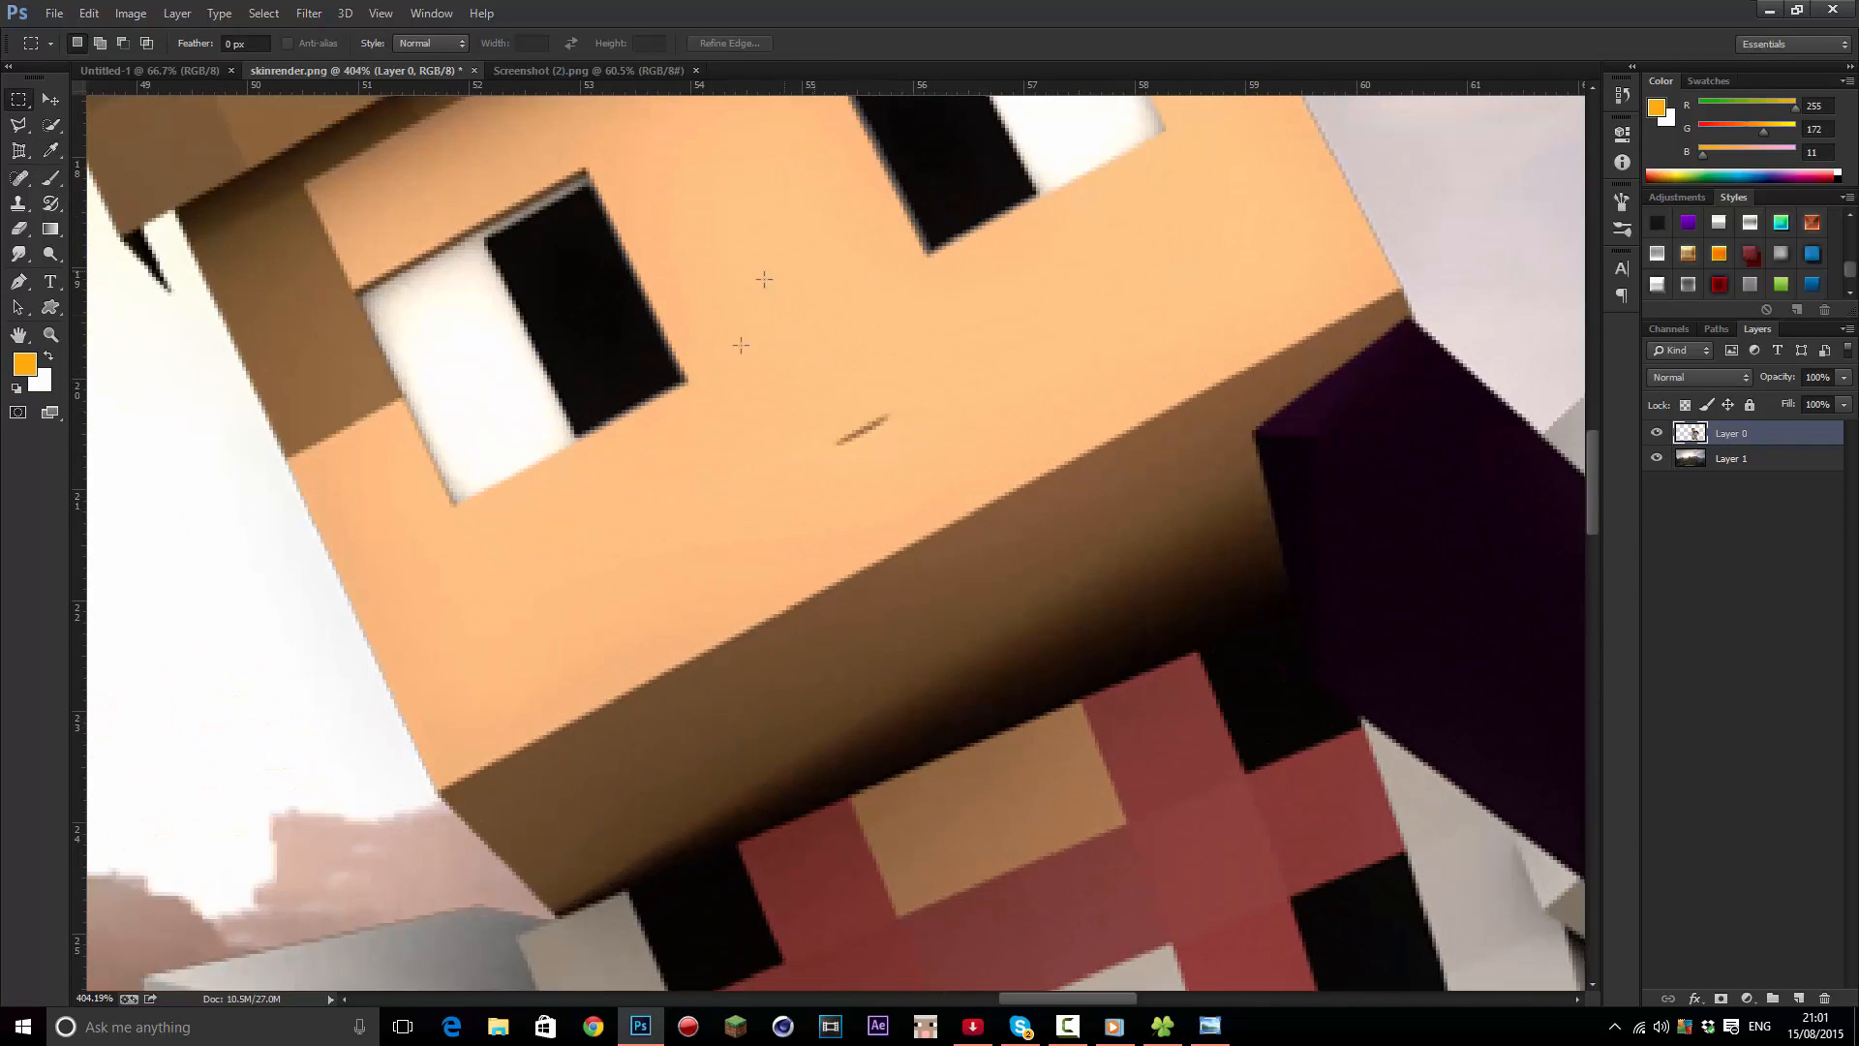
scroll(769, 361, down, 1)
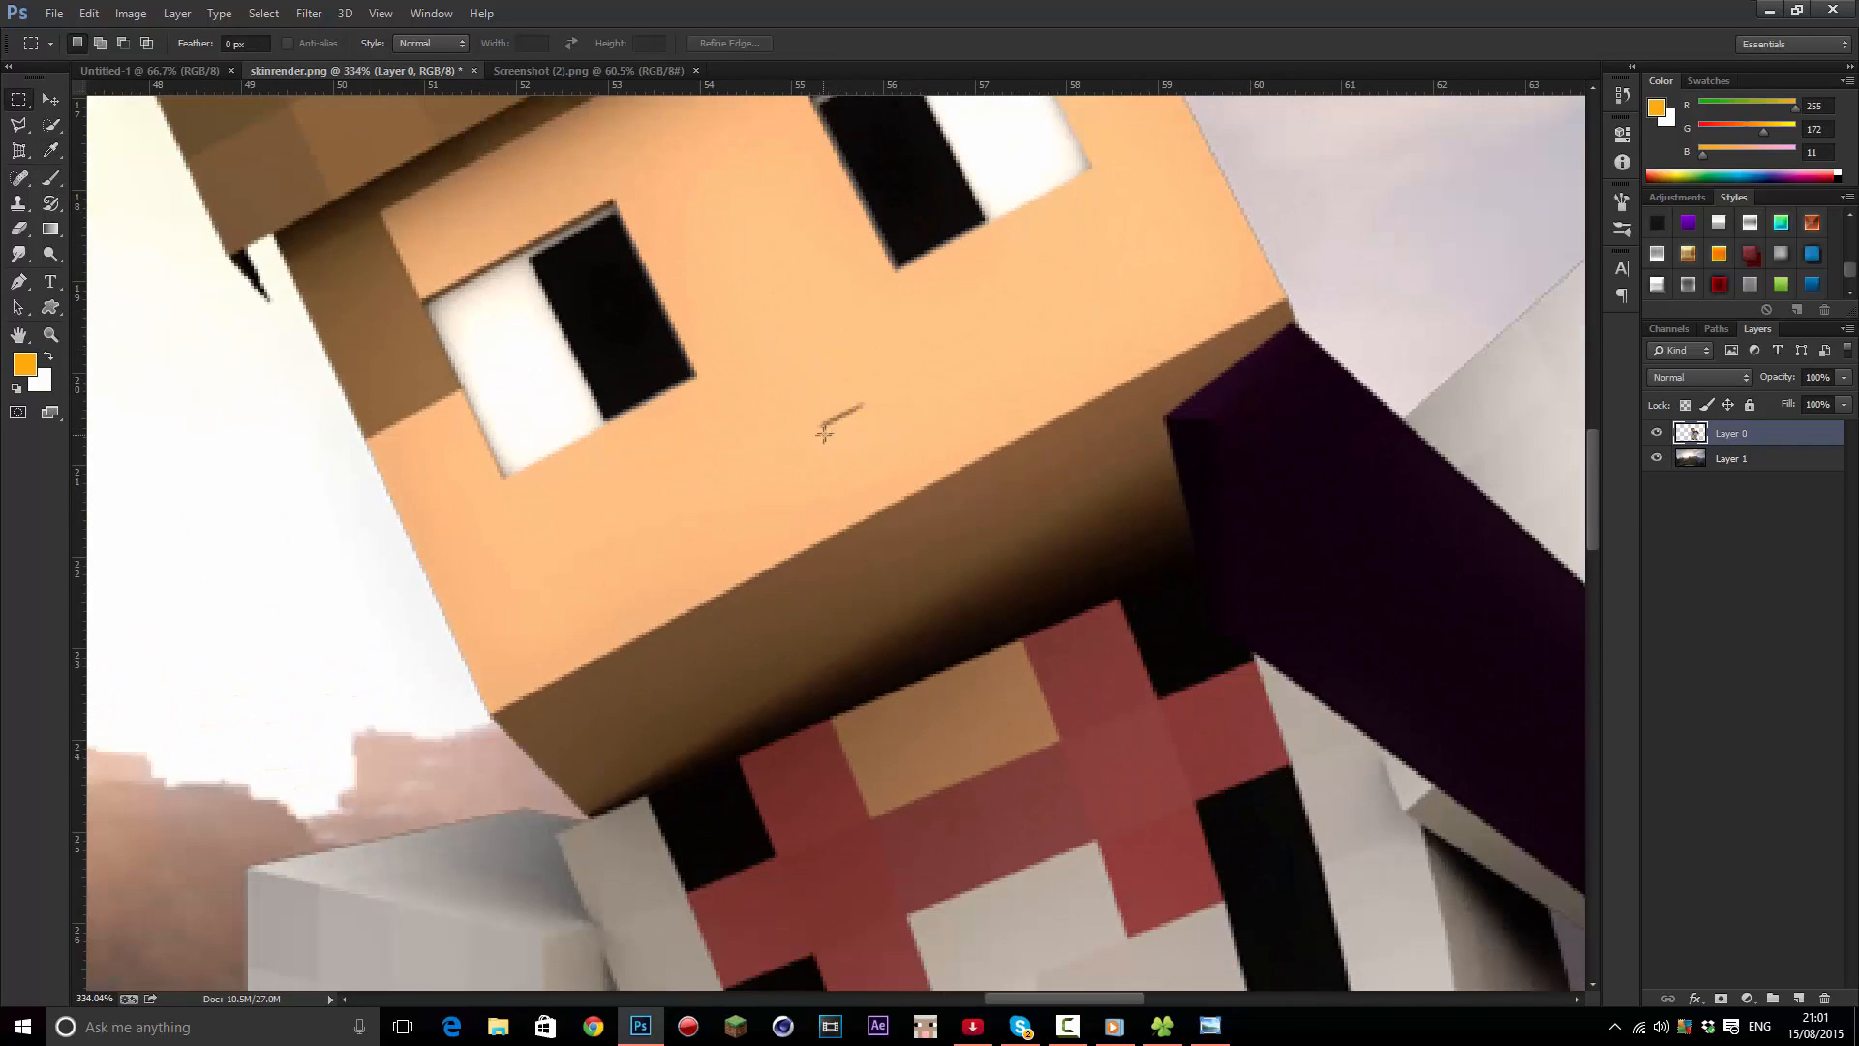
scroll(824, 435, up, 1)
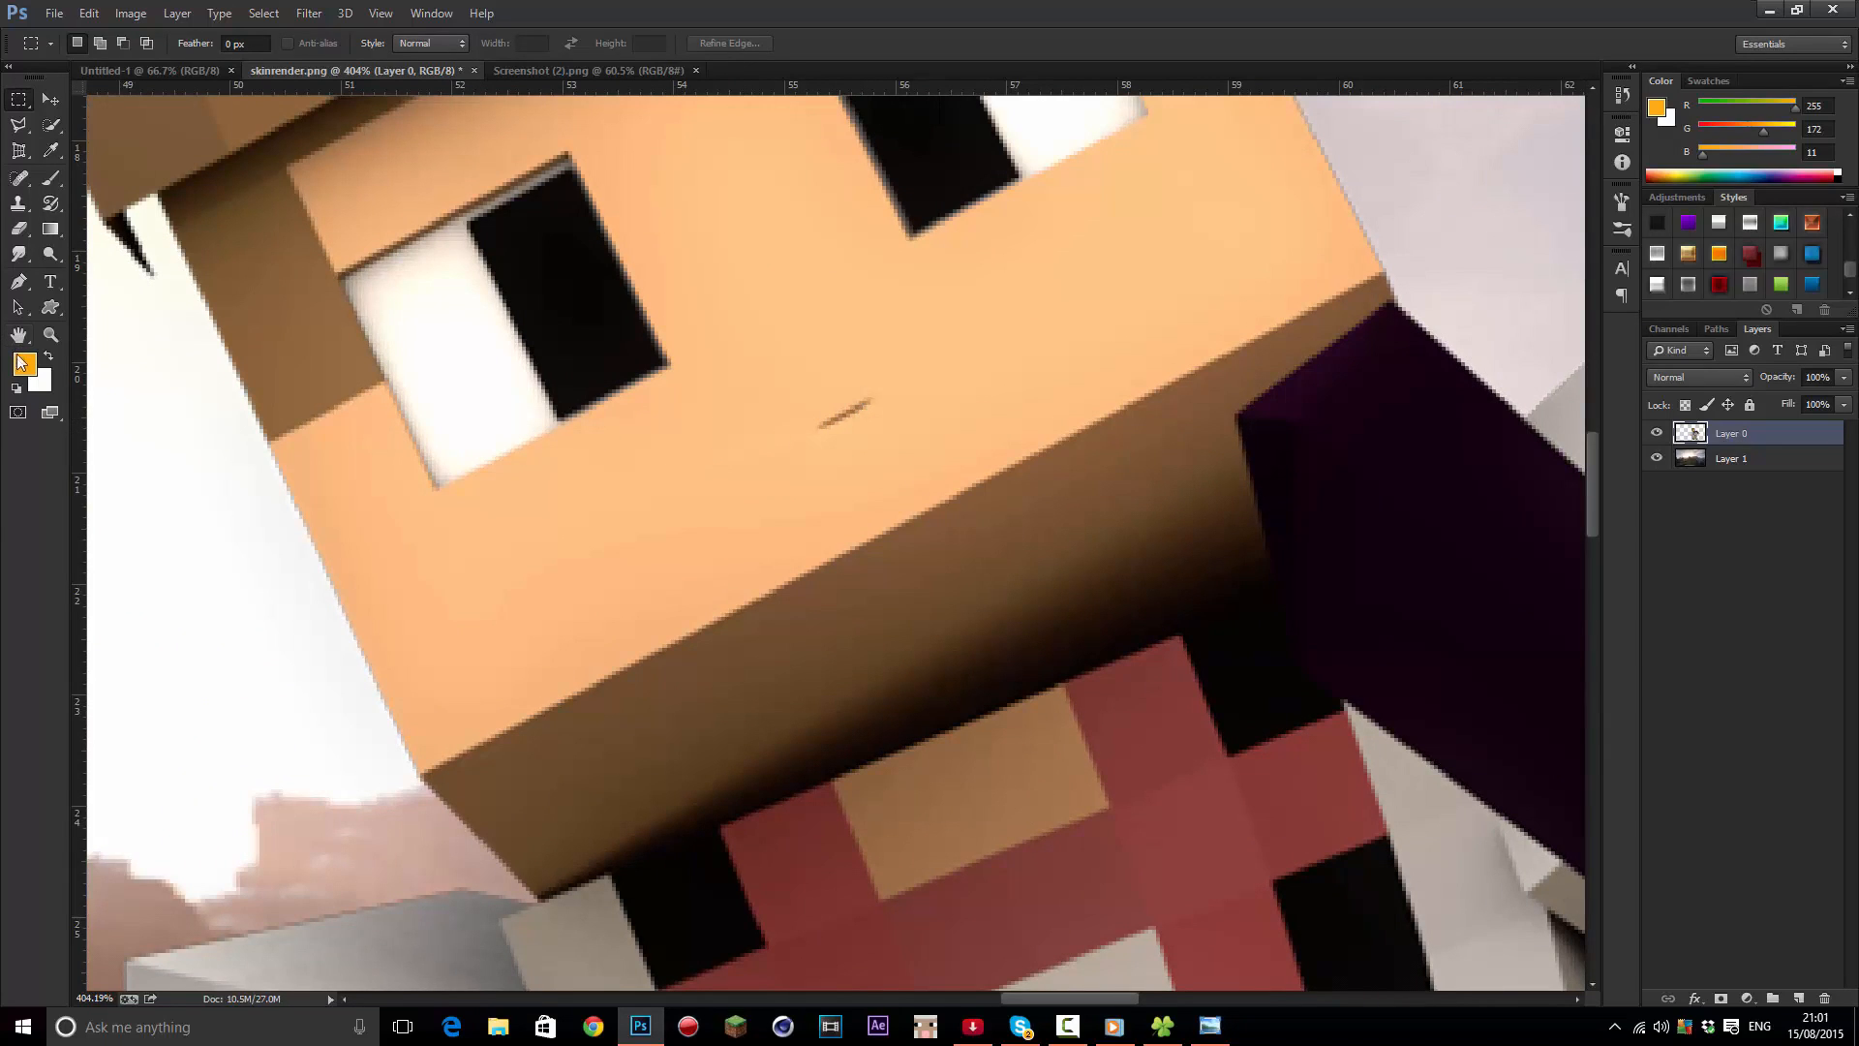
scroll(416, 451, down, 2)
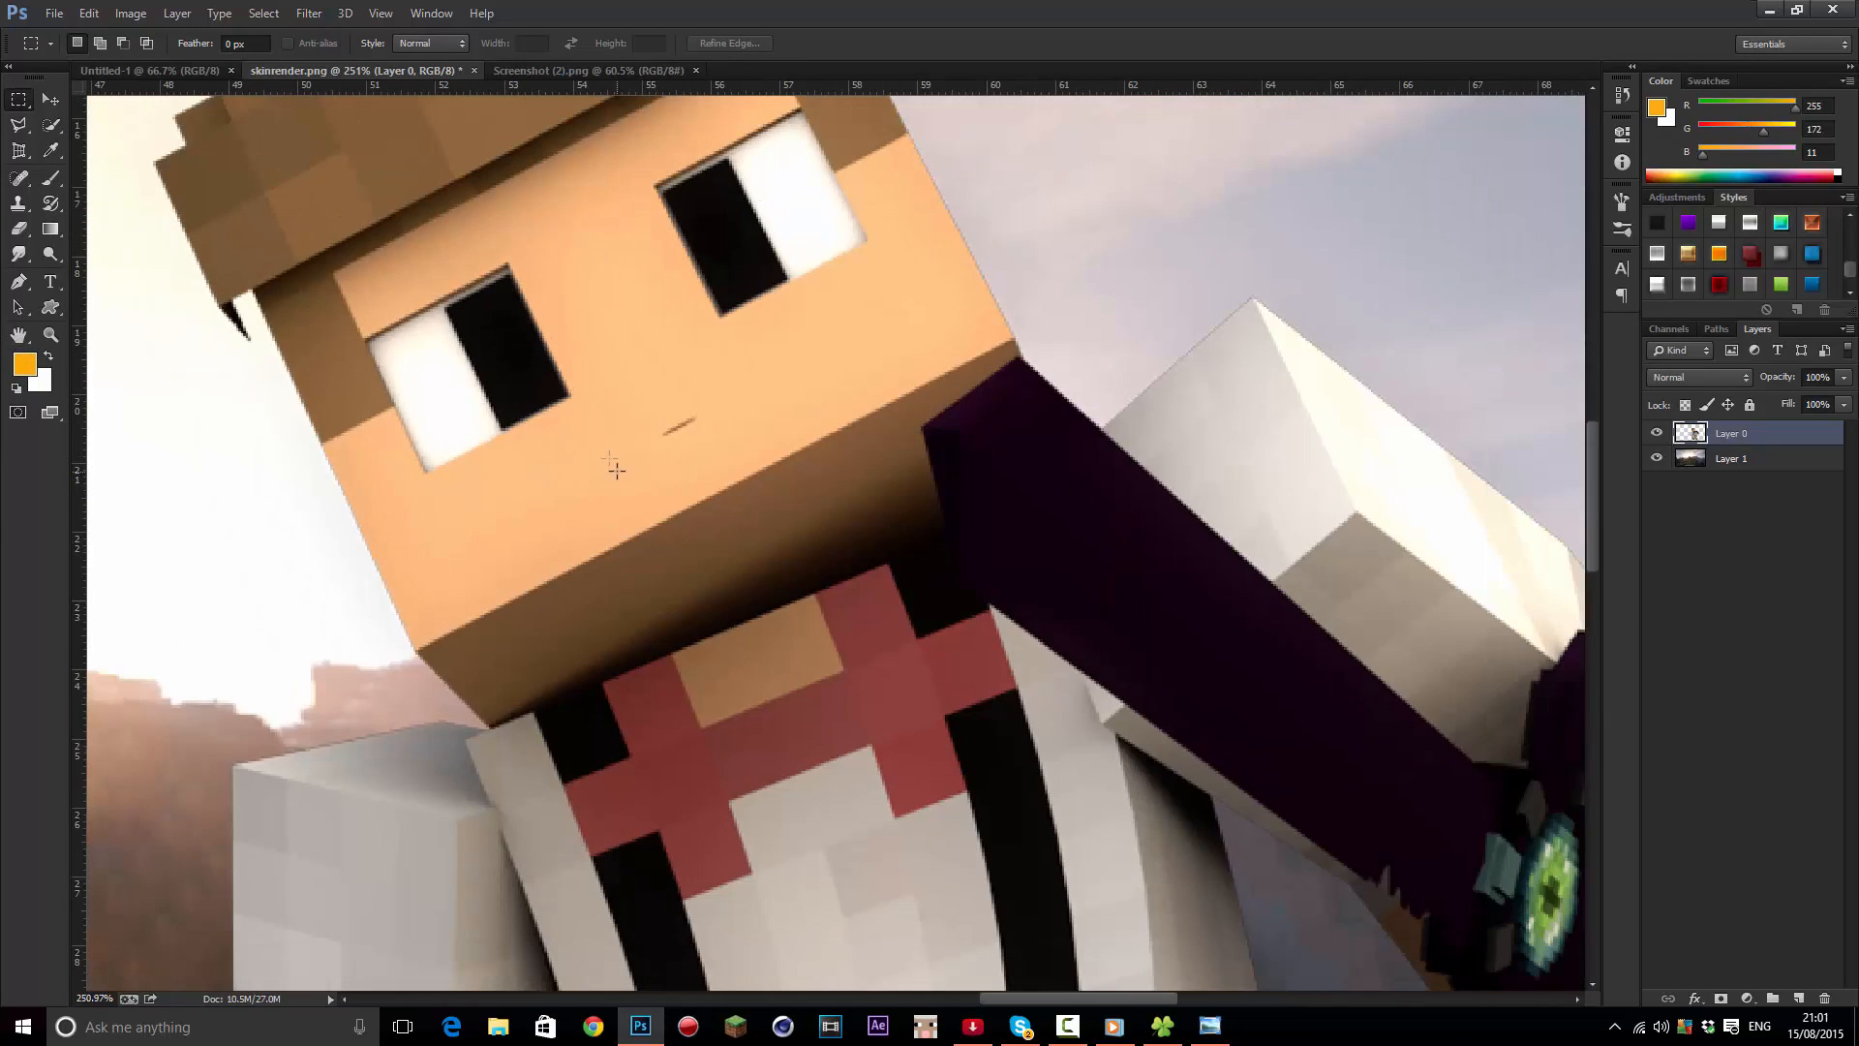
scroll(475, 402, up, 2)
scroll(446, 318, down, 2)
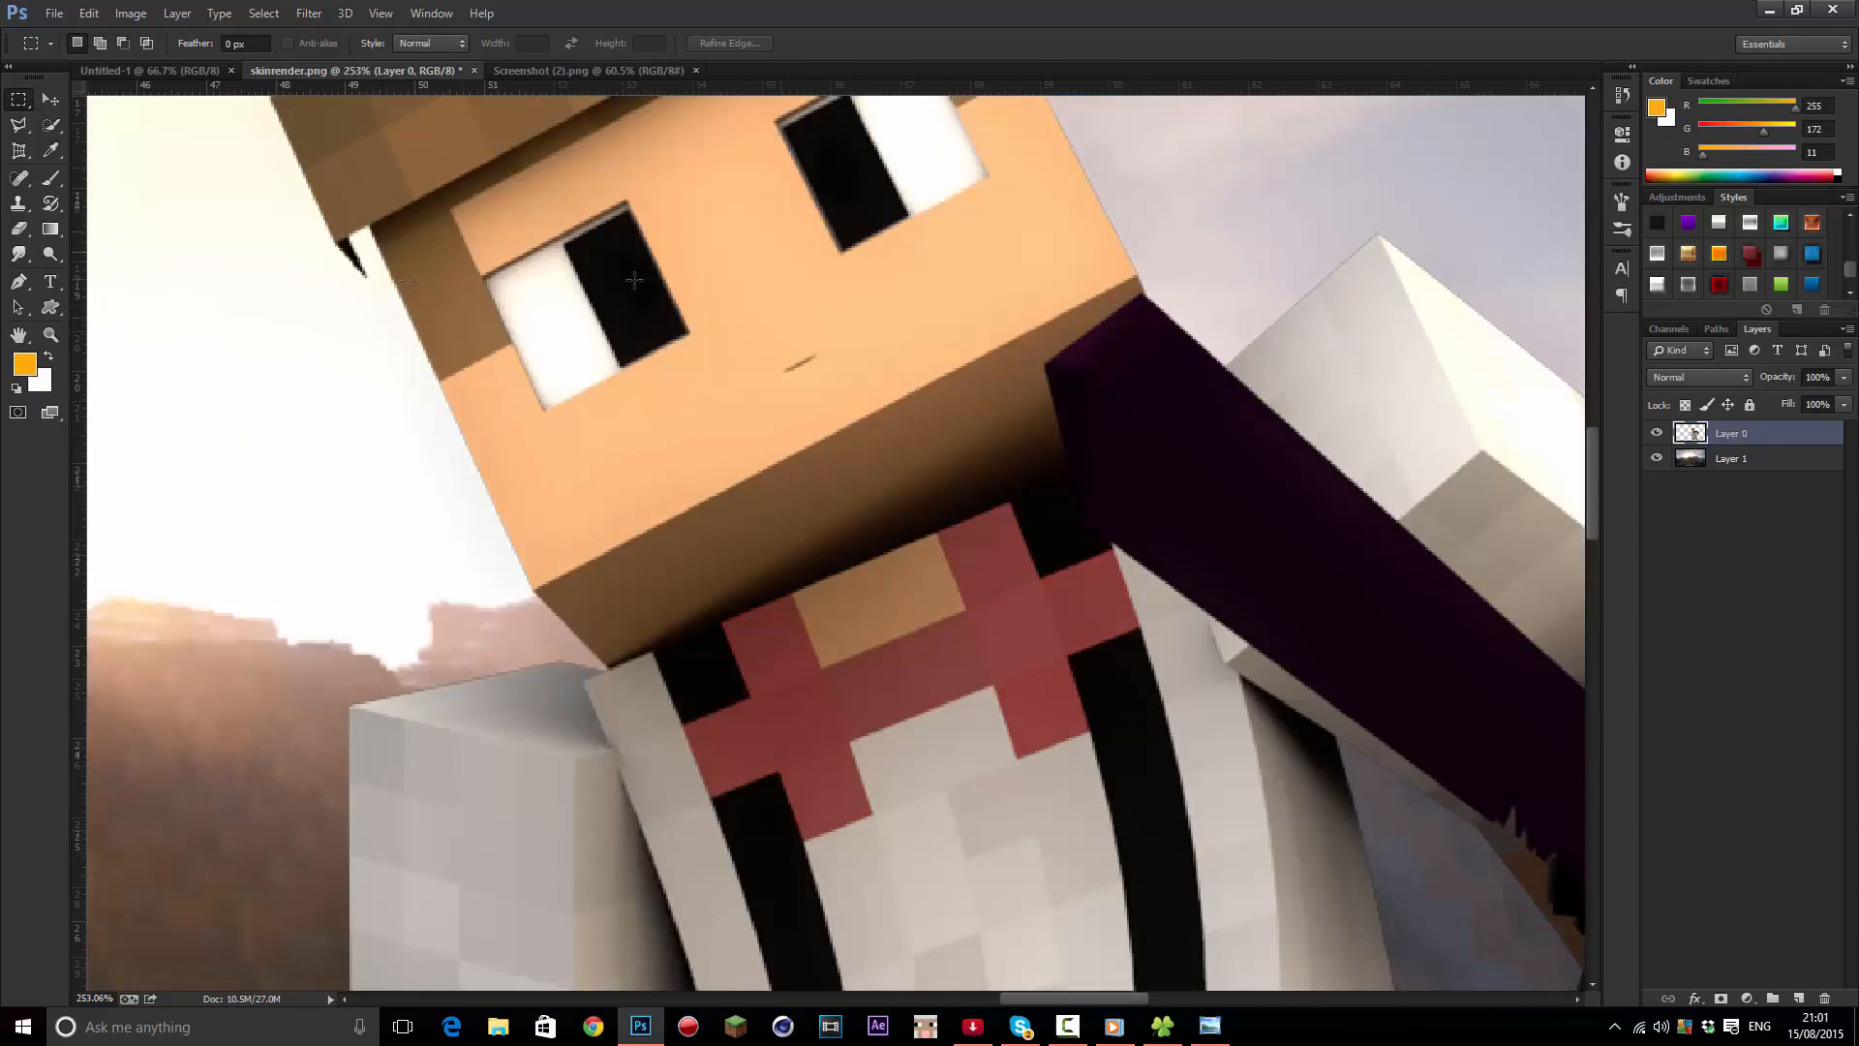
click(25, 363)
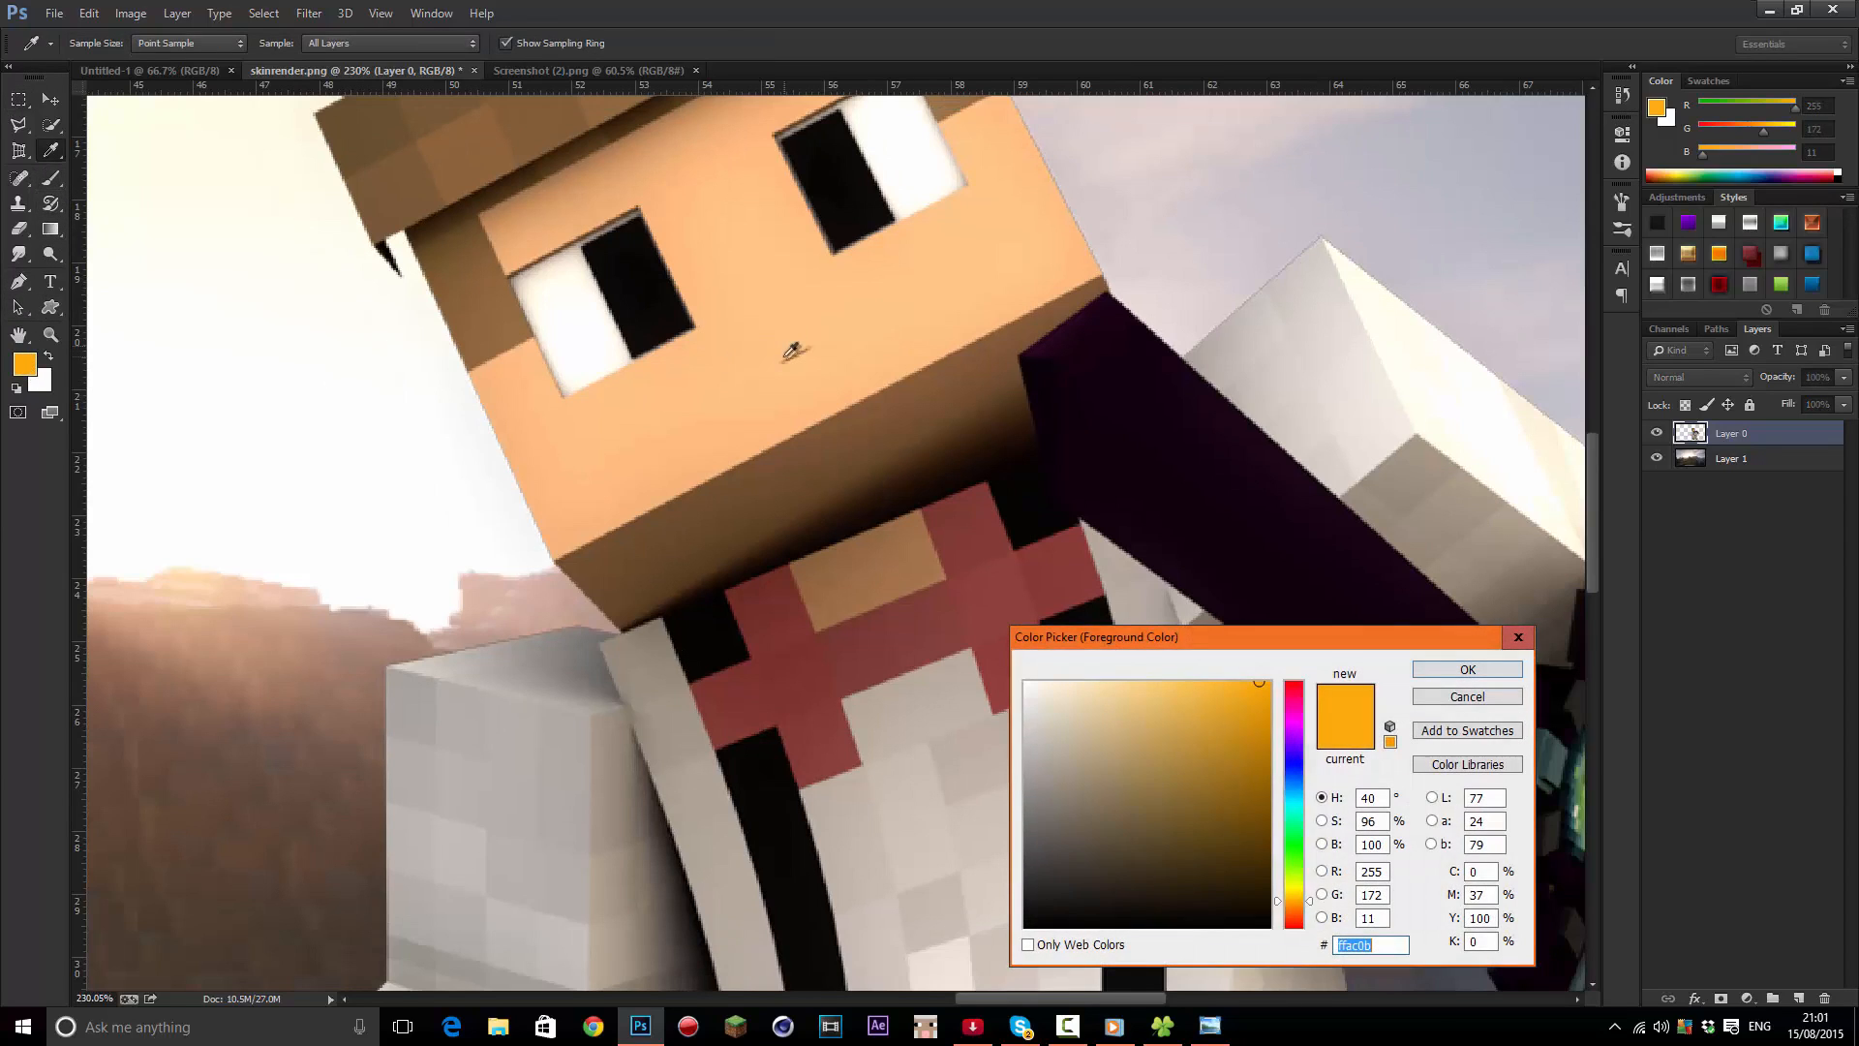
click(803, 363)
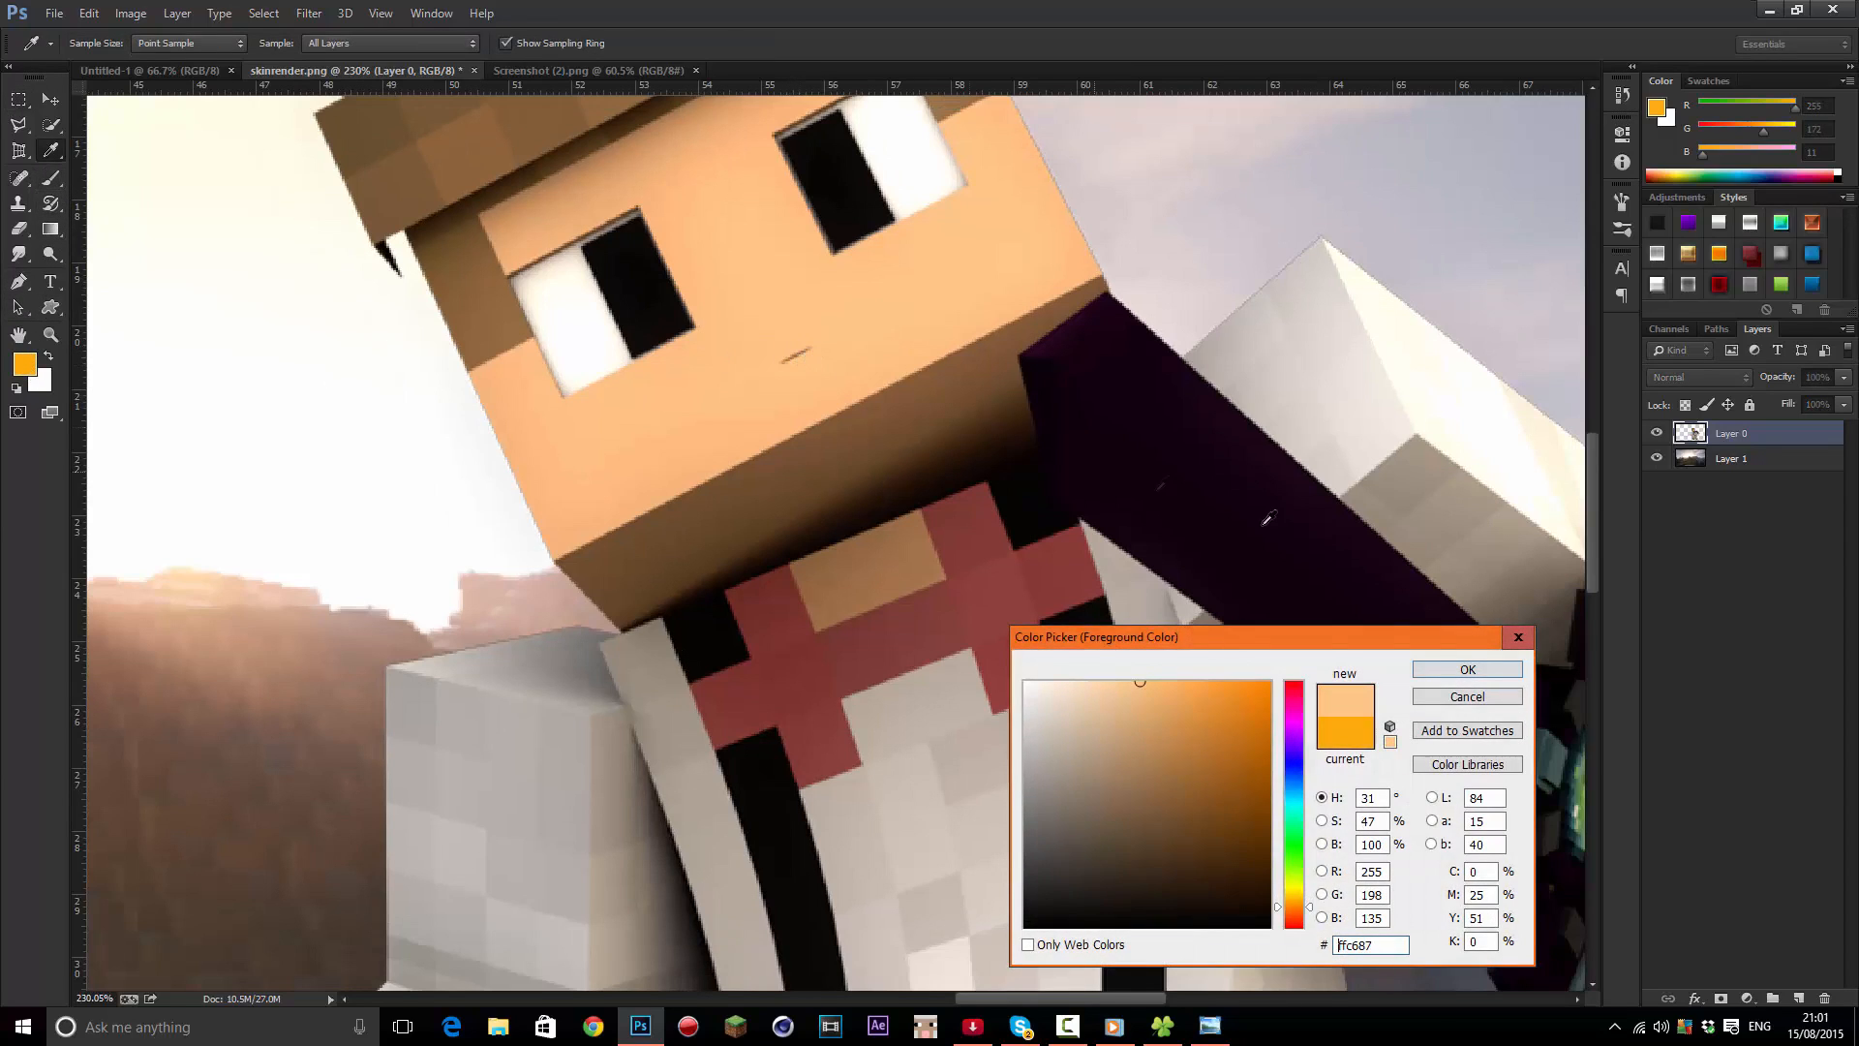
click(1458, 671)
Shrink the brush to 6 px and paint over the small mouth line on the character's face with the skin tone
key(b)
scroll(871, 368, up, 2)
key(bracketleft)
key(bracketleft)
key(bracketleft)
key(bracketleft)
key(bracketleft)
key(bracketleft)
key(bracketleft)
key(bracketleft)
key(bracketleft)
key(bracketleft)
key(bracketleft)
key(bracketleft)
key(bracketleft)
key(bracketleft)
key(bracketleft)
scroll(730, 374, up, 5)
mouse_move(719, 401)
mouse_down()
mouse_move(842, 336)
mouse_move(695, 413)
mouse_move(880, 311)
mouse_up()
scroll(953, 368, down, 3)
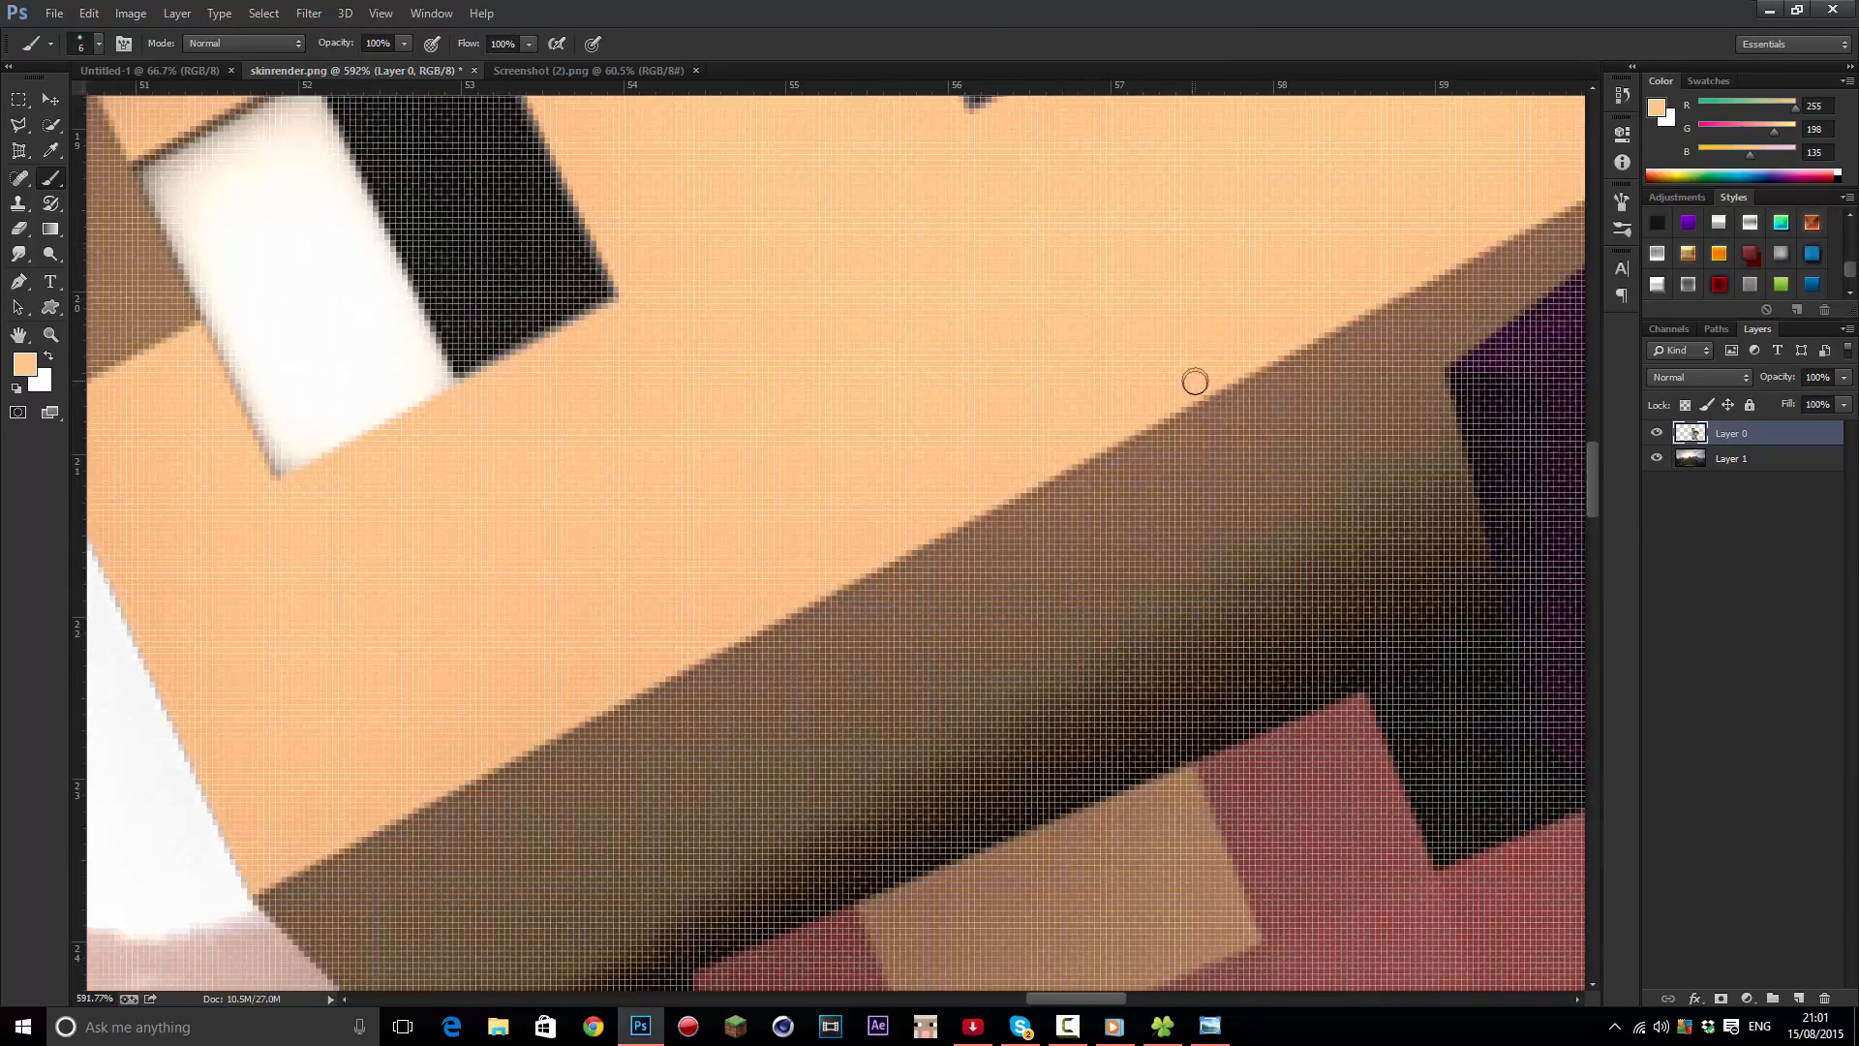
scroll(1195, 381, down, 10)
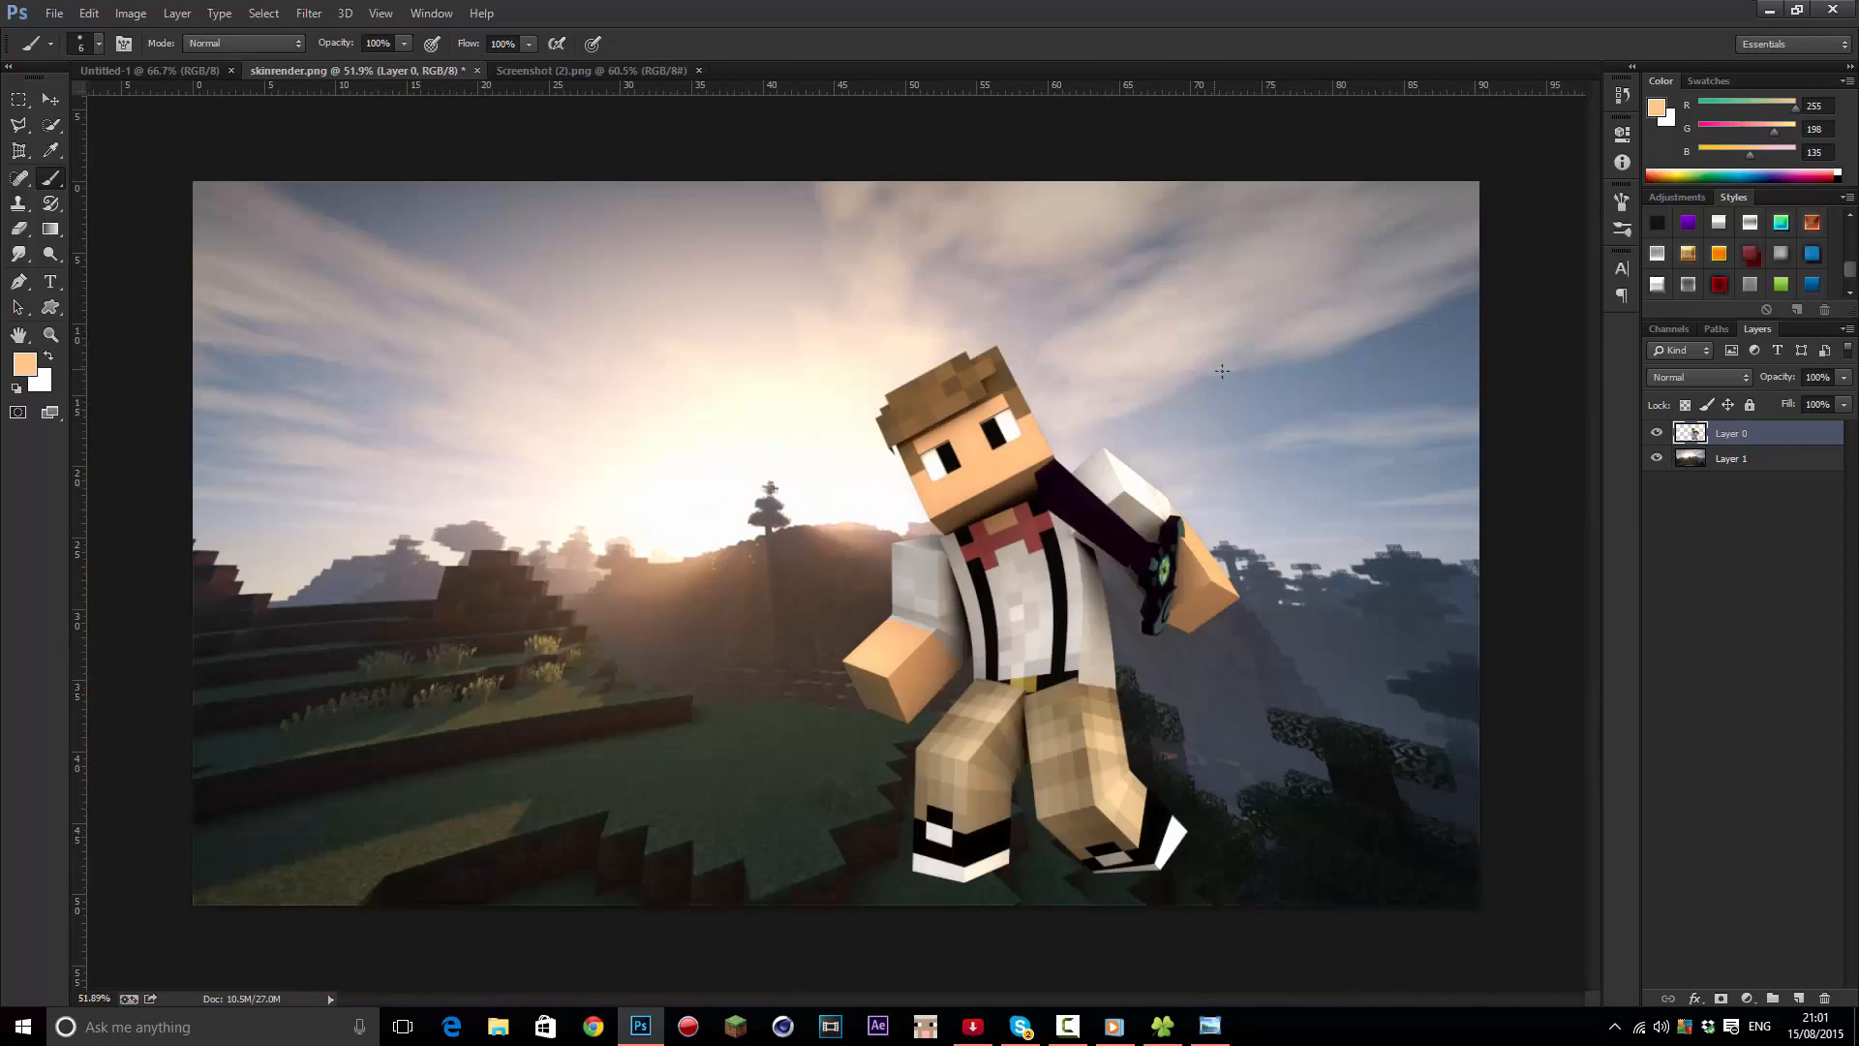
scroll(1222, 371, up, 3)
scroll(1067, 456, down, 1)
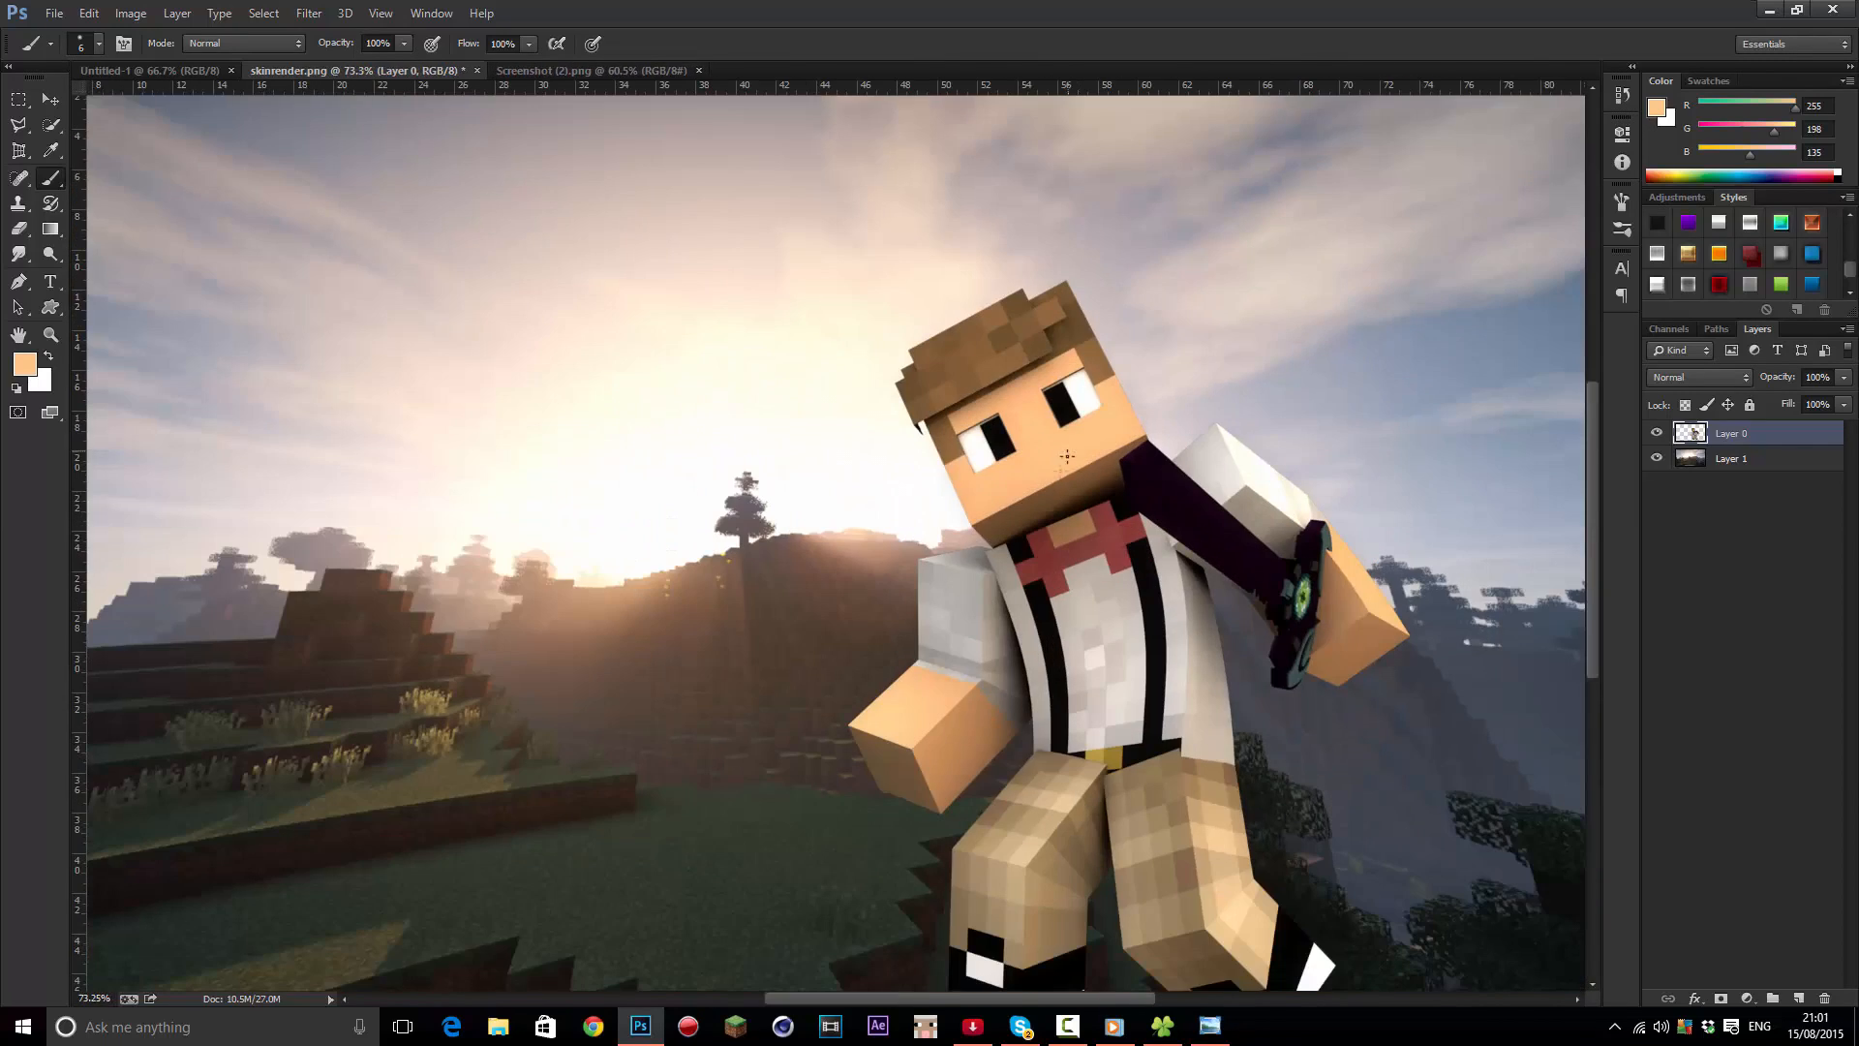
scroll(1073, 496, down, 2)
Add an Inner Glow layer style to the character layer with Overlay blending and 34% opacity
right_click(1740, 438)
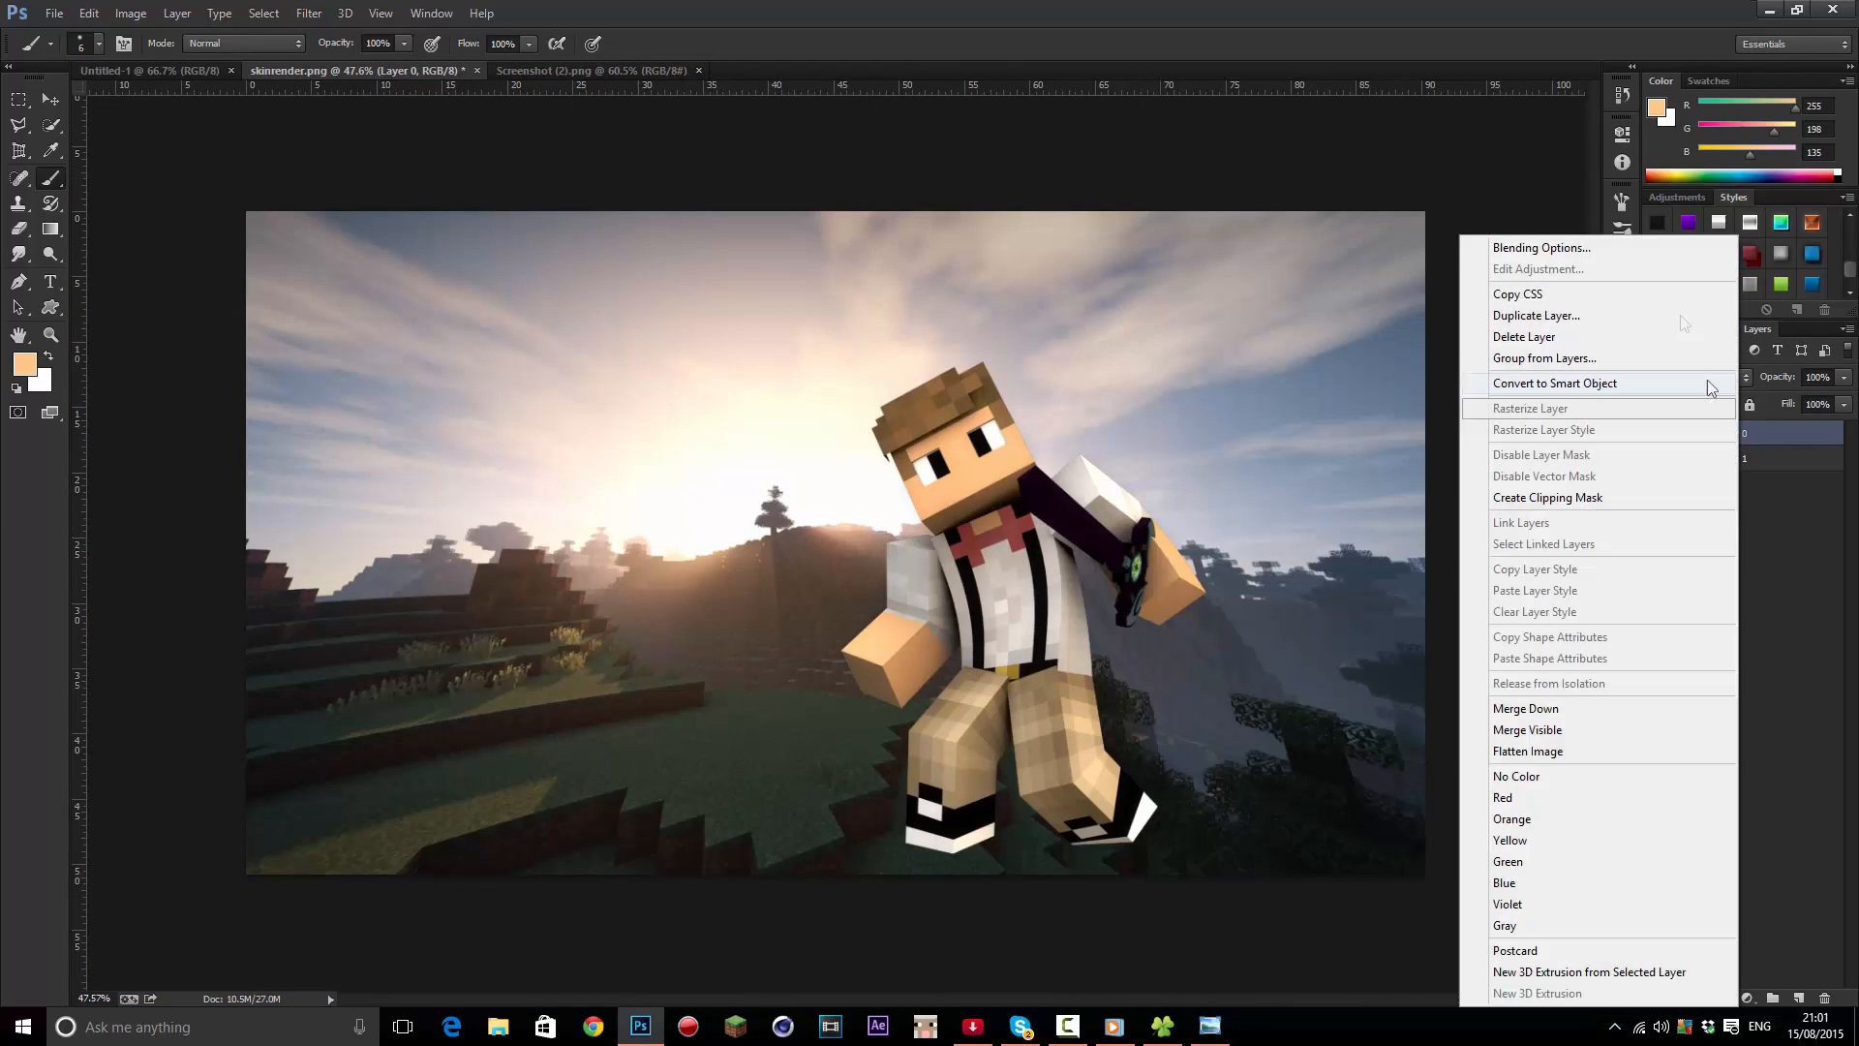
click(1605, 250)
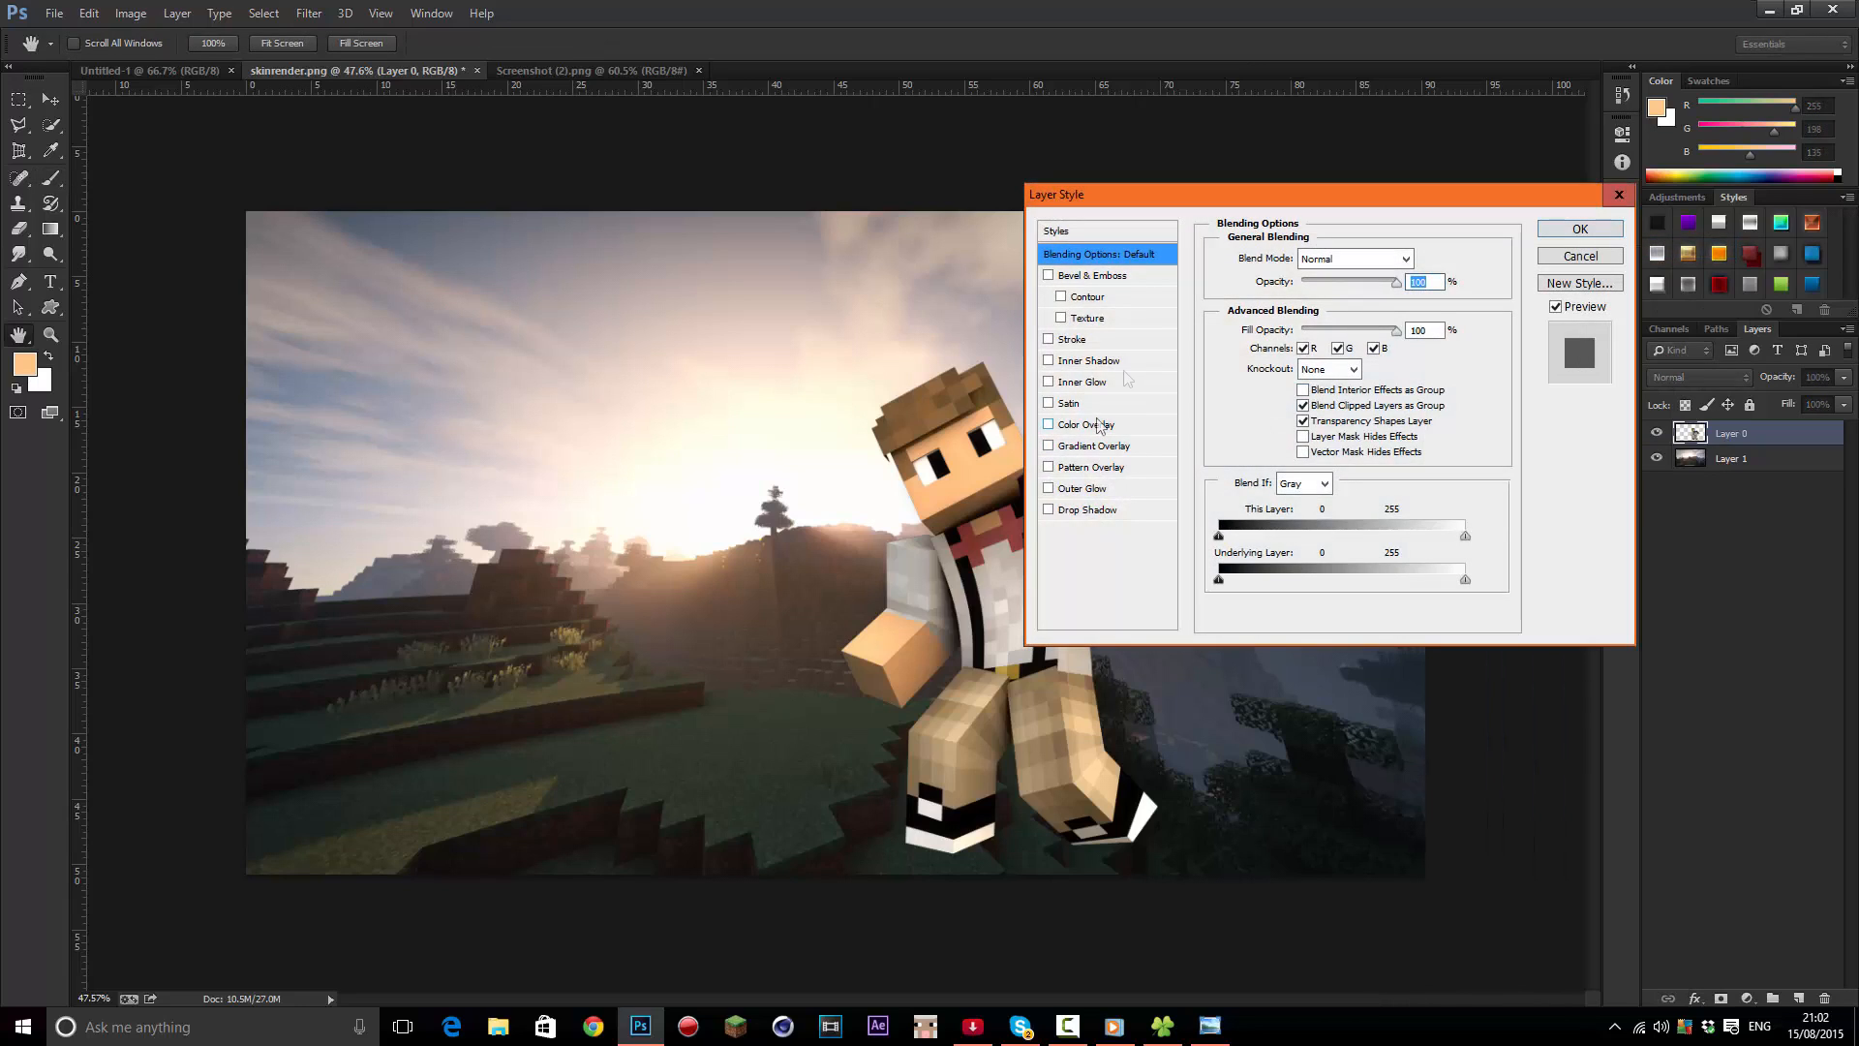
drag(1201, 197, 1487, 209)
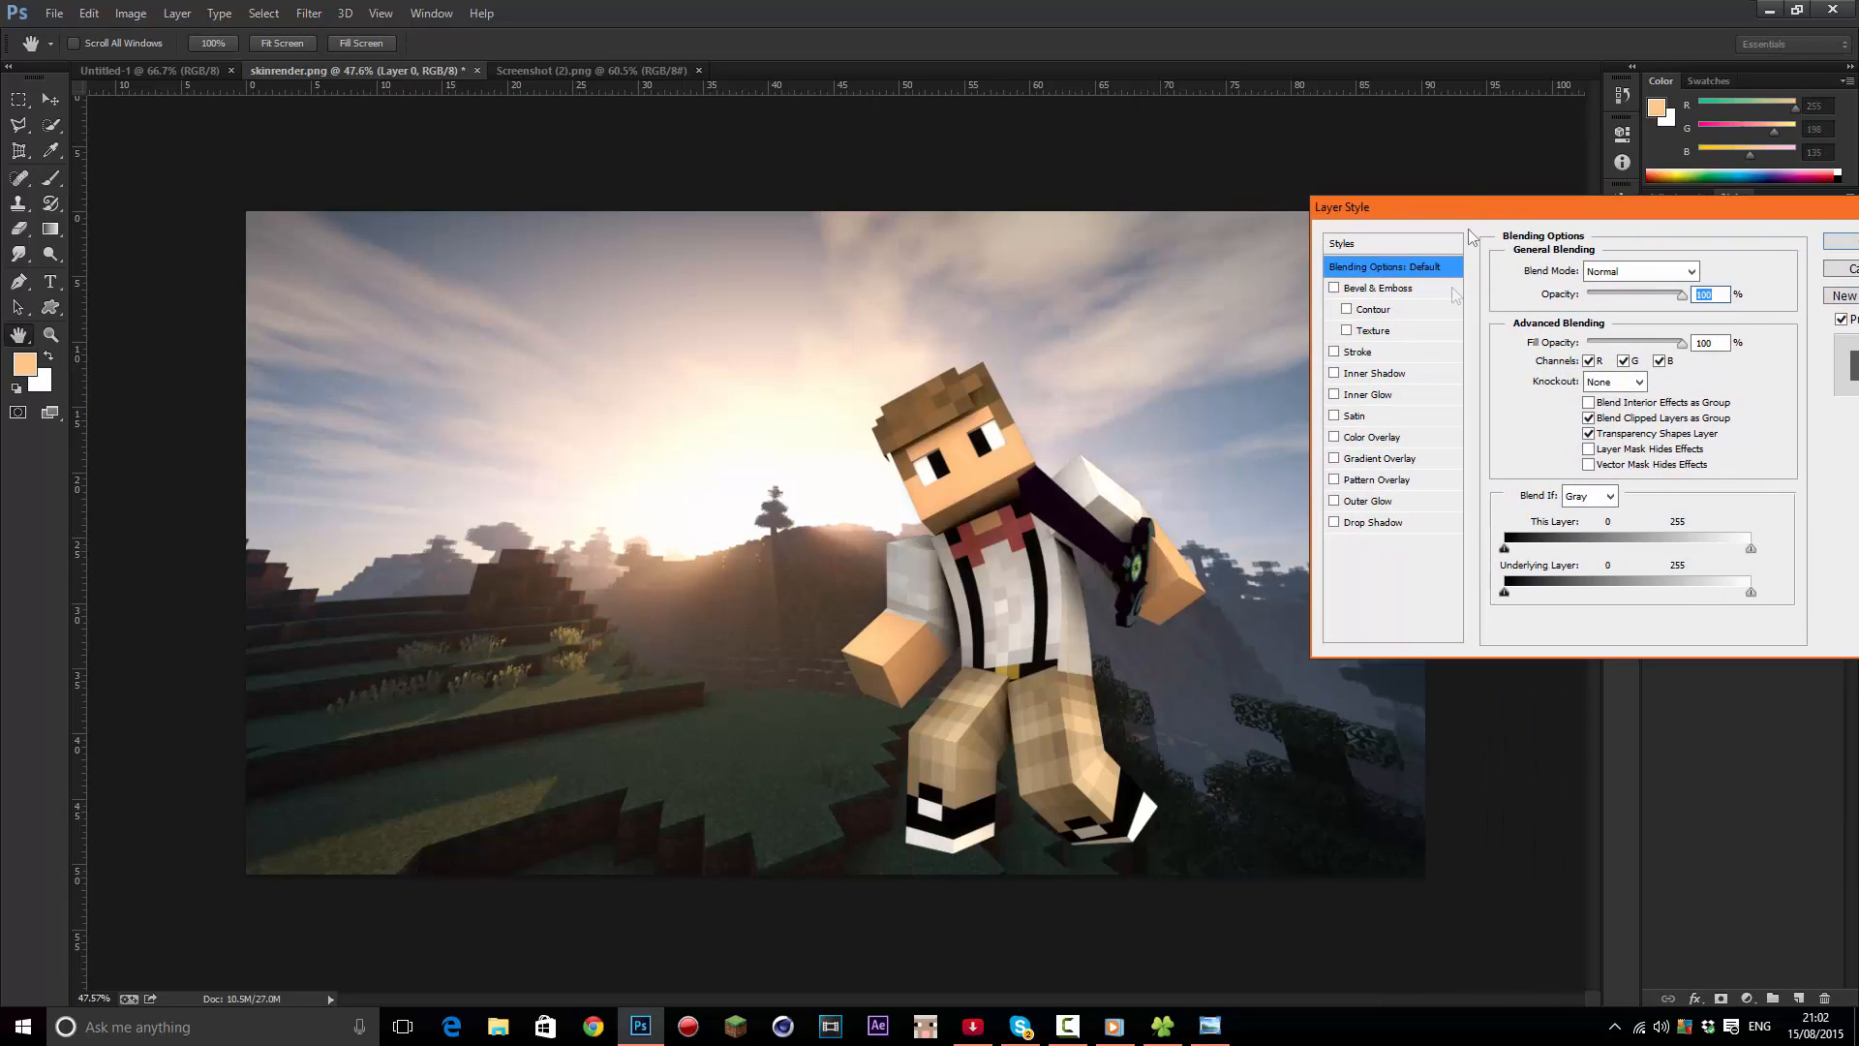
click(1334, 395)
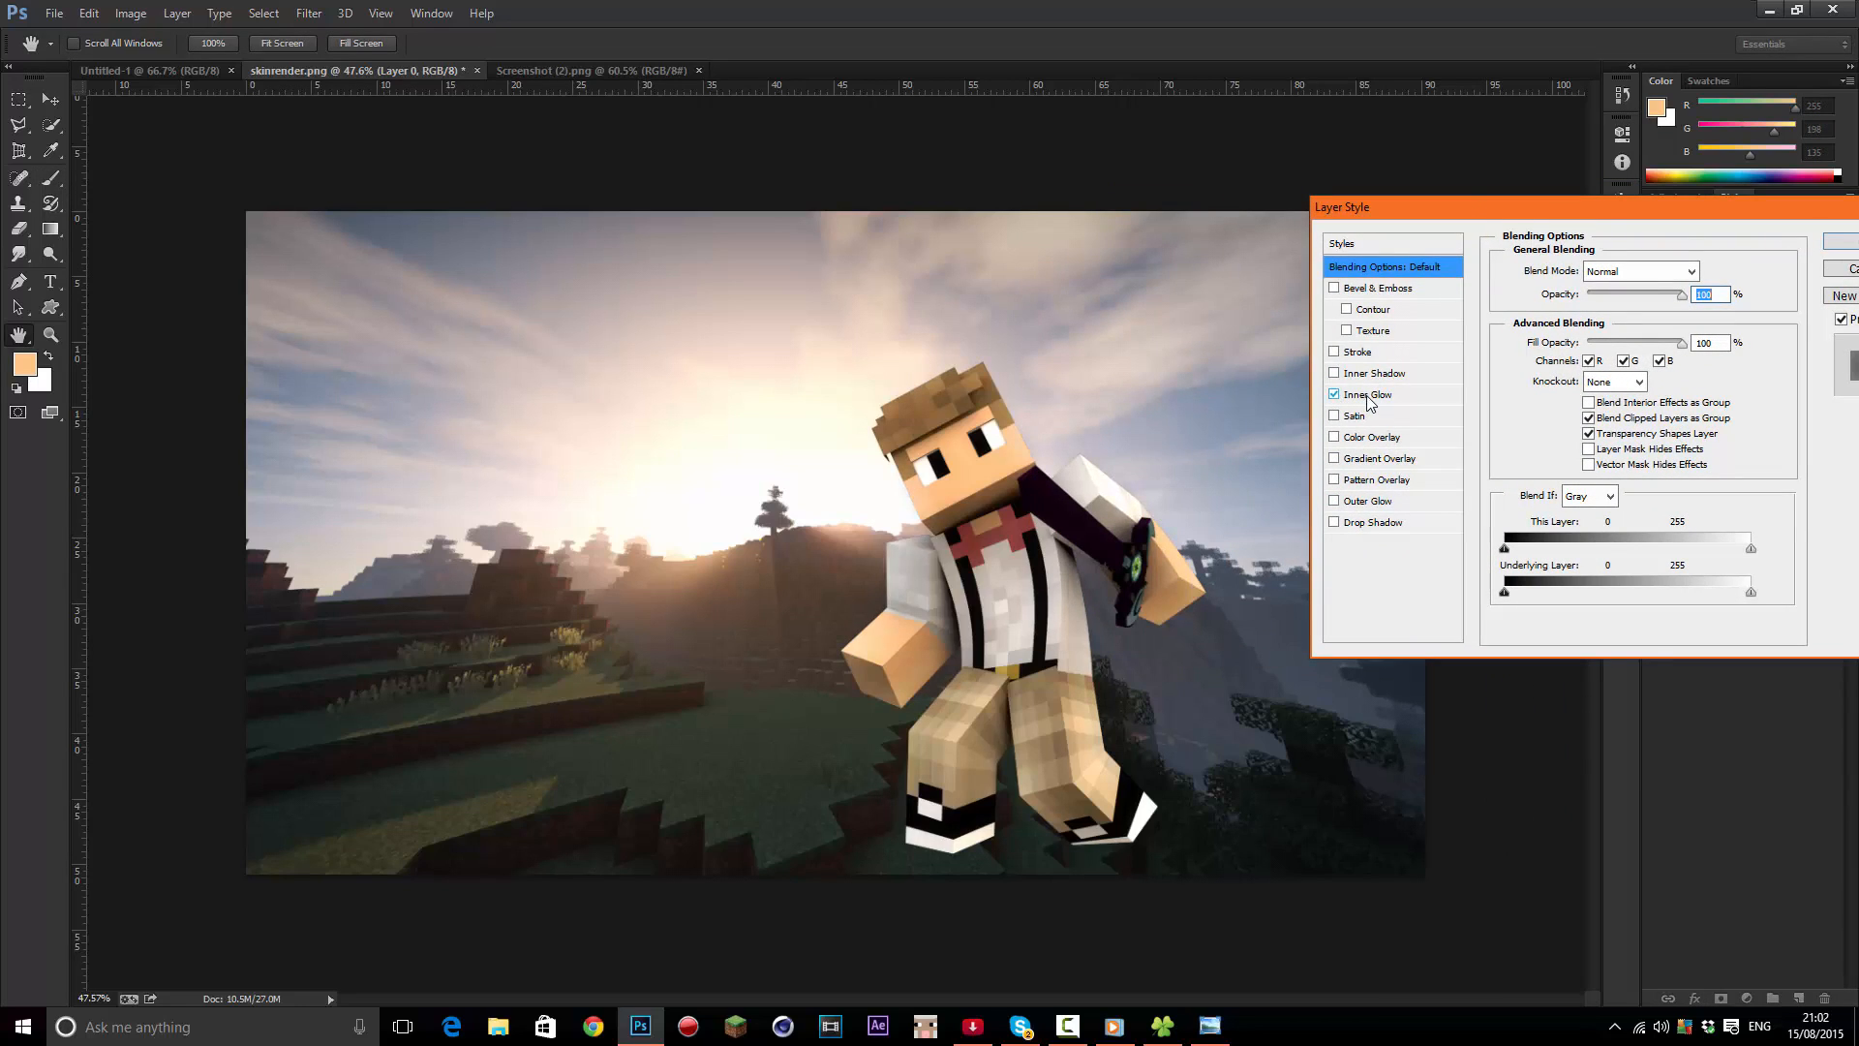
click(1369, 396)
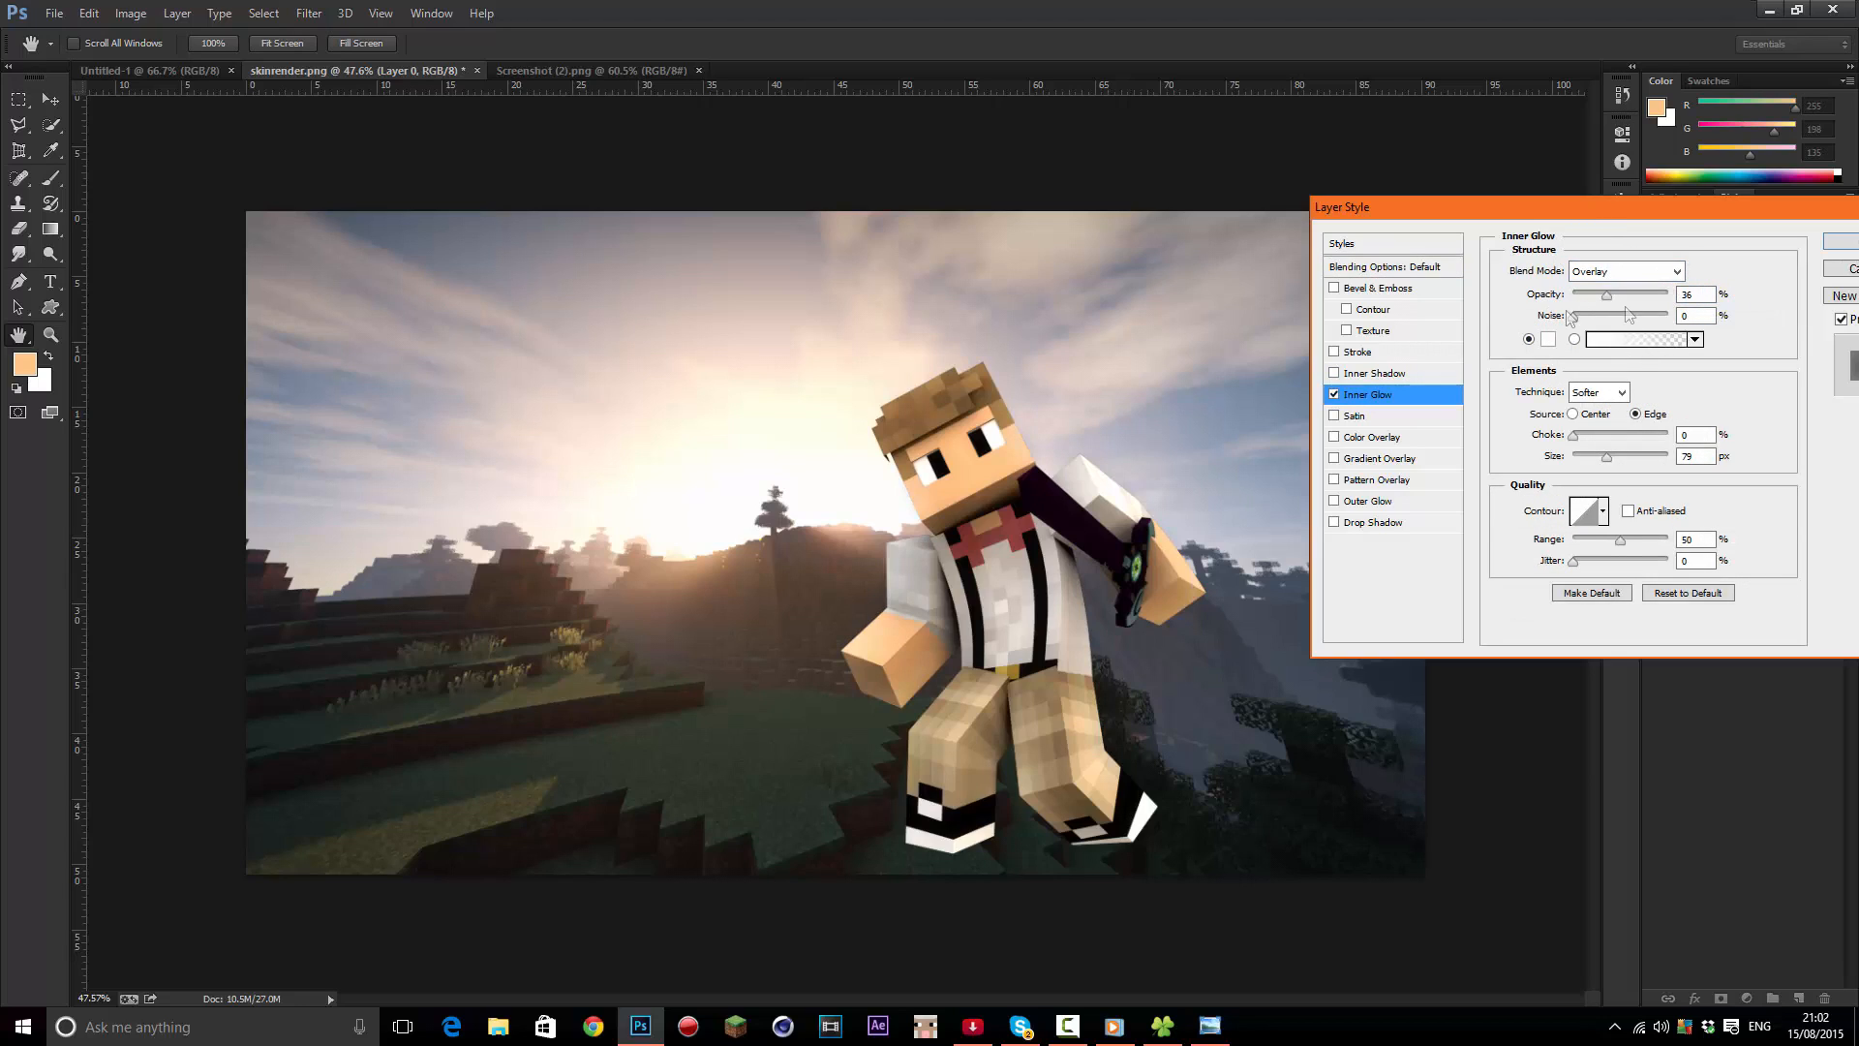
click(1613, 272)
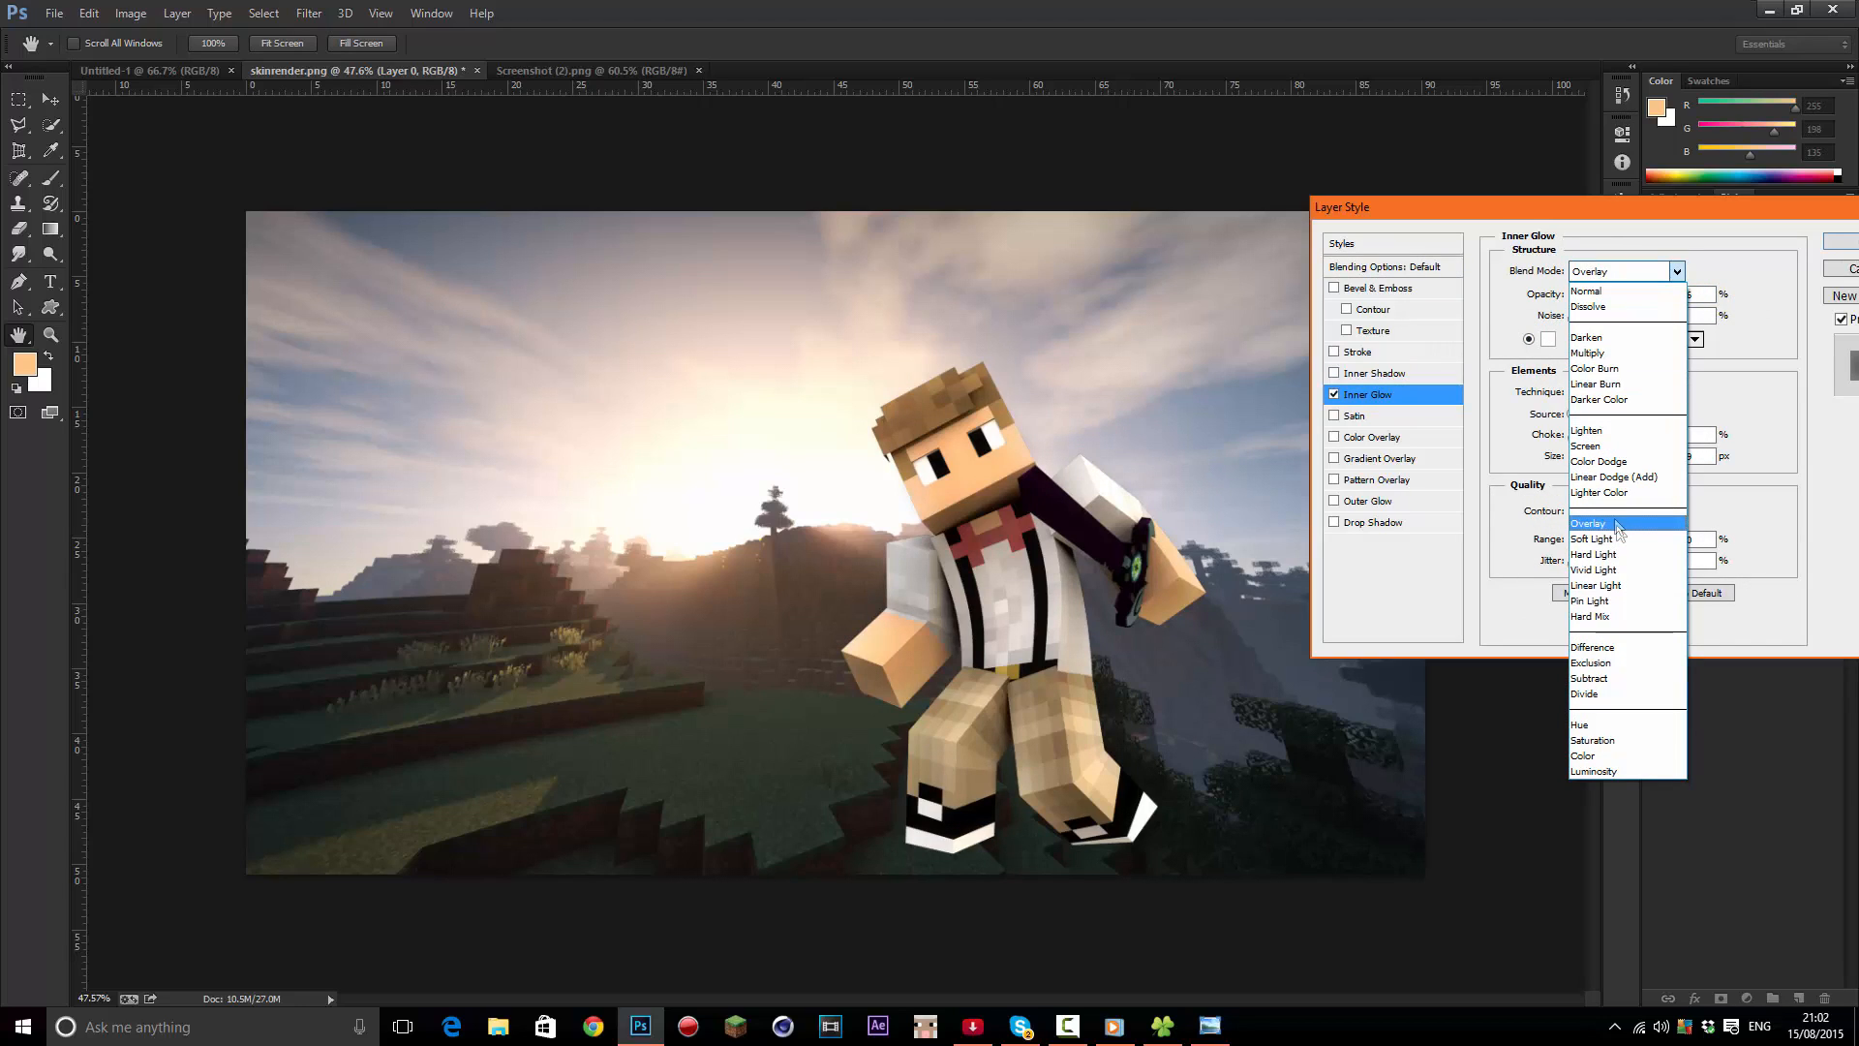
click(1651, 273)
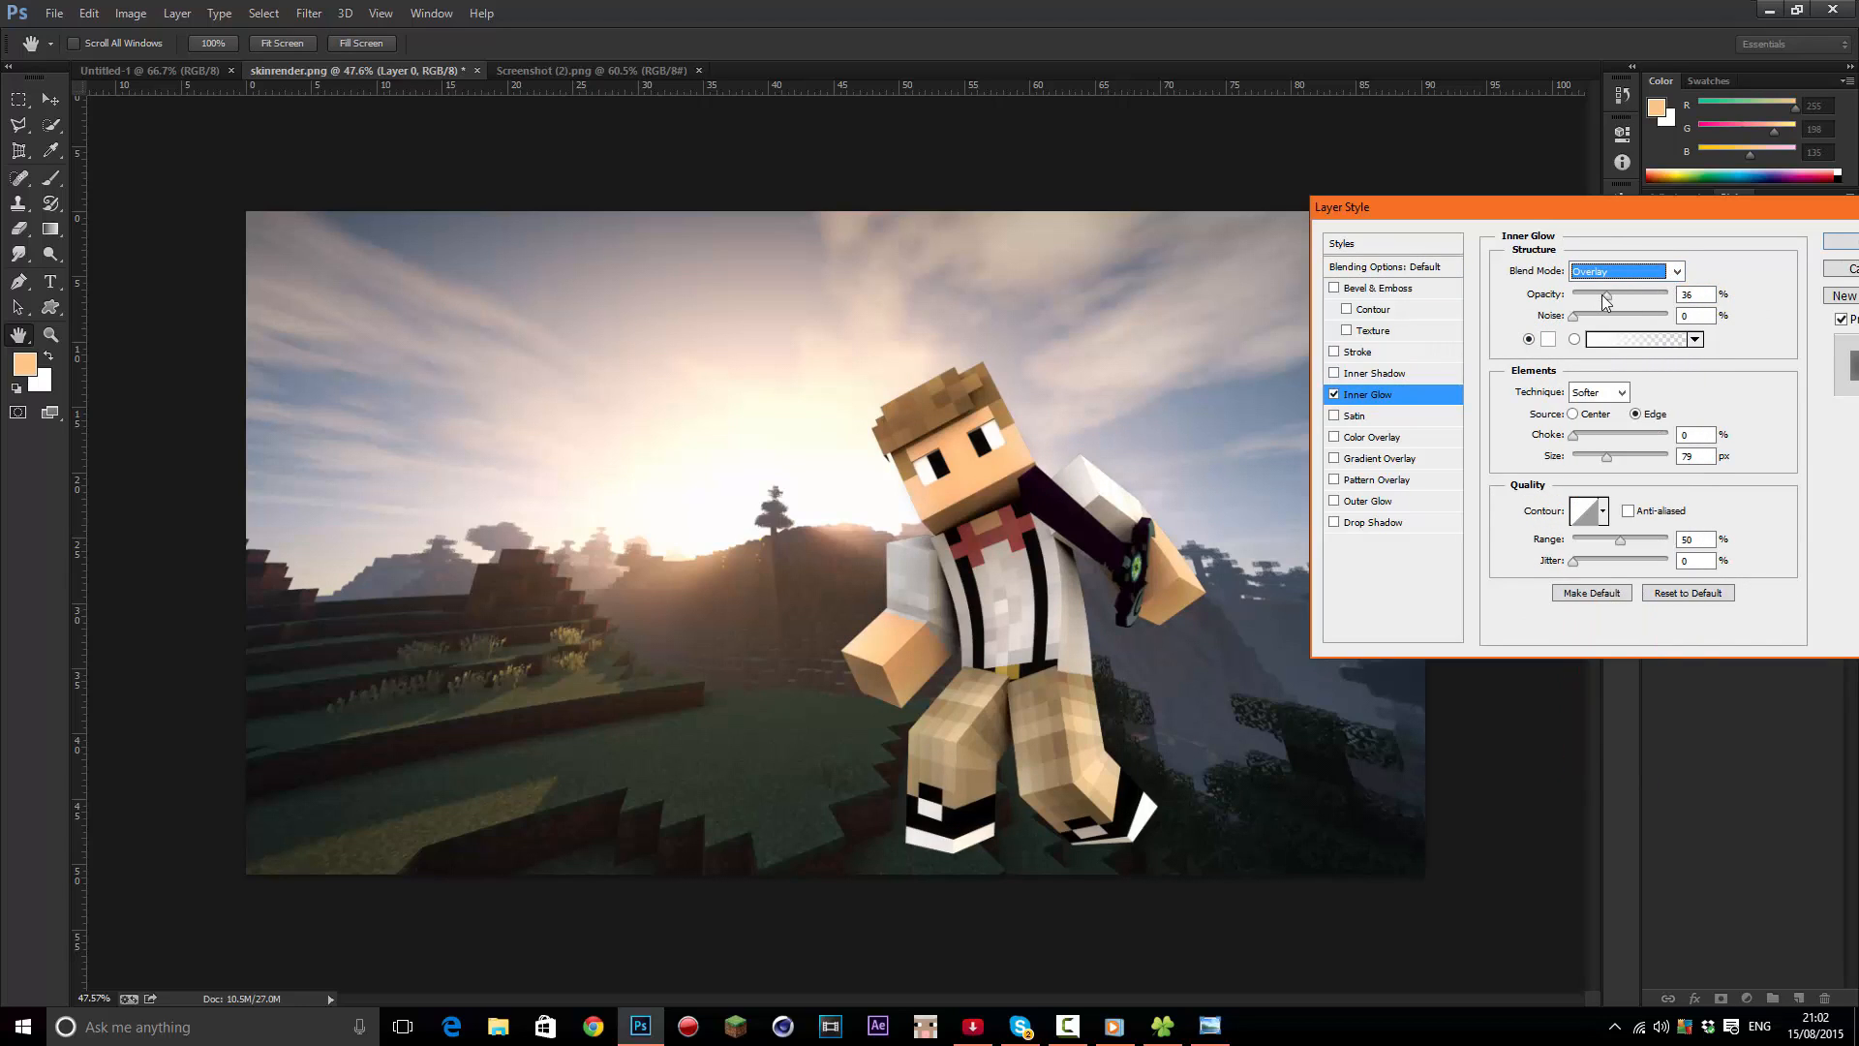
drag(1605, 299, 1615, 303)
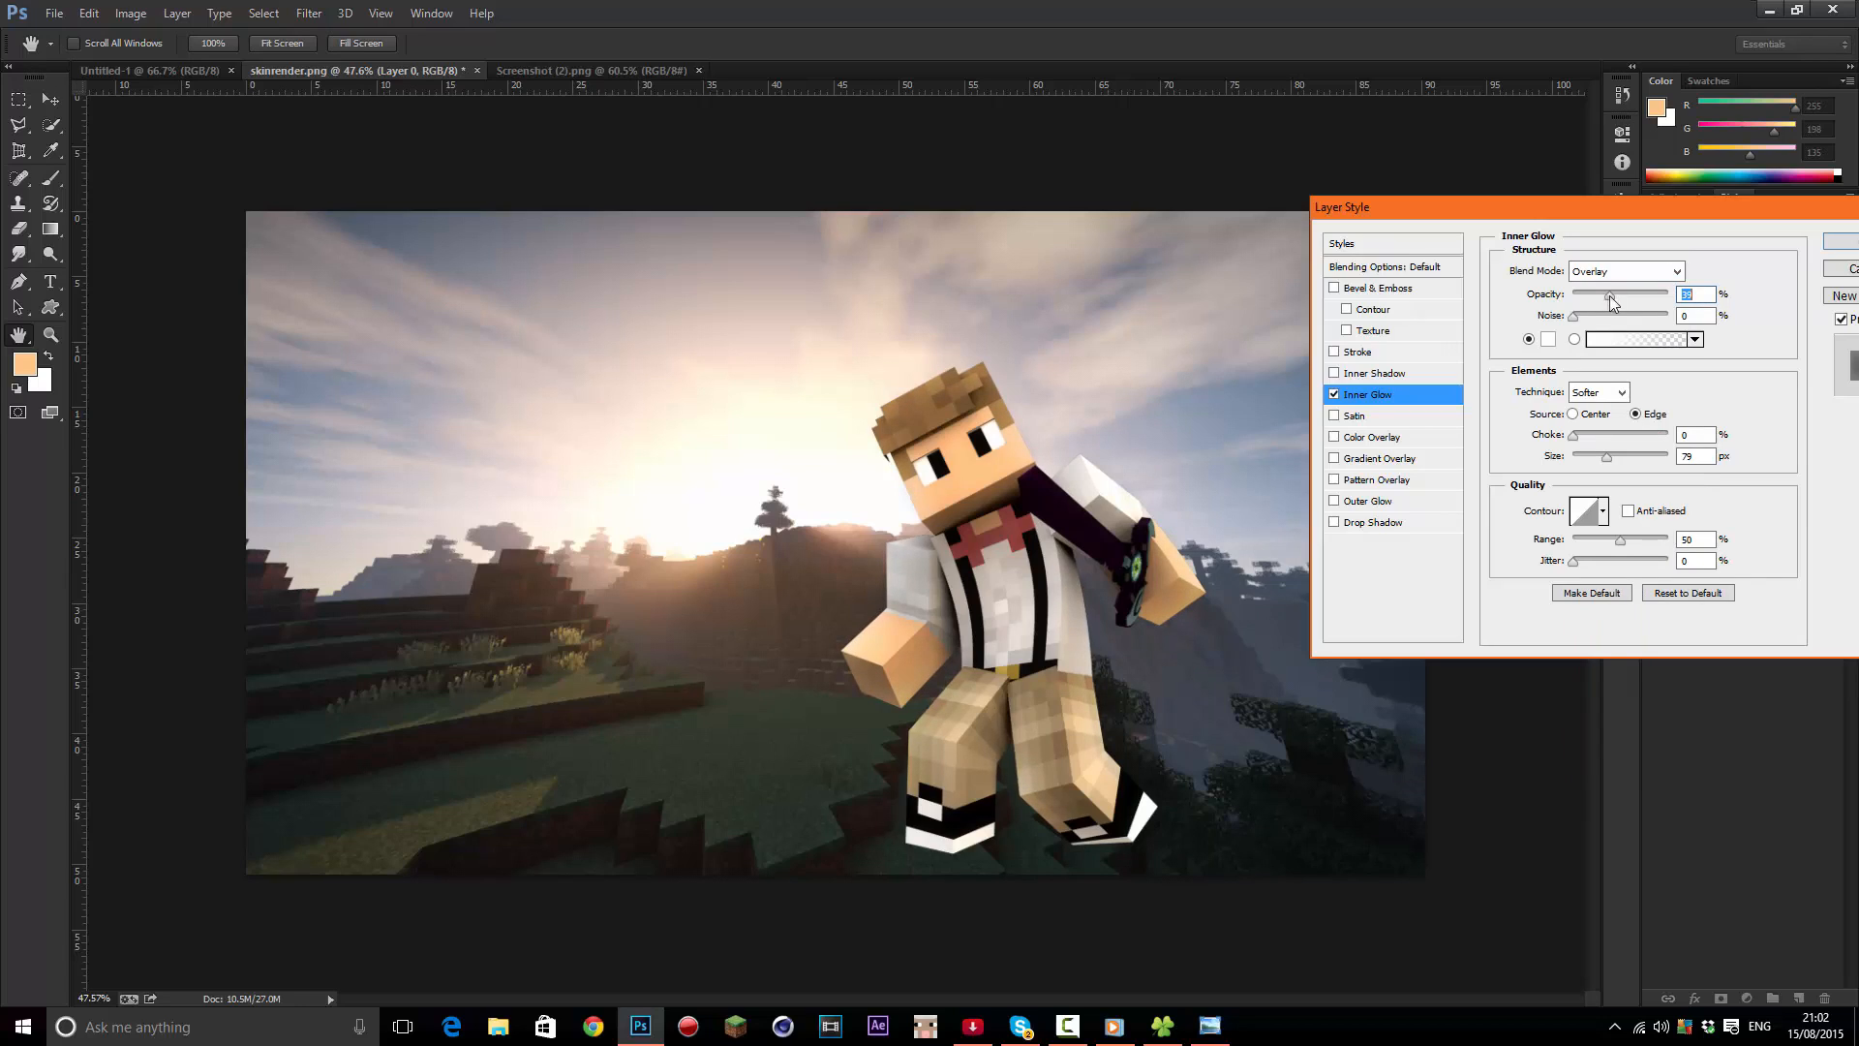
Toggle the character's Inner Glow off and on to compare its effect, dismissing the system notification
click(1333, 394)
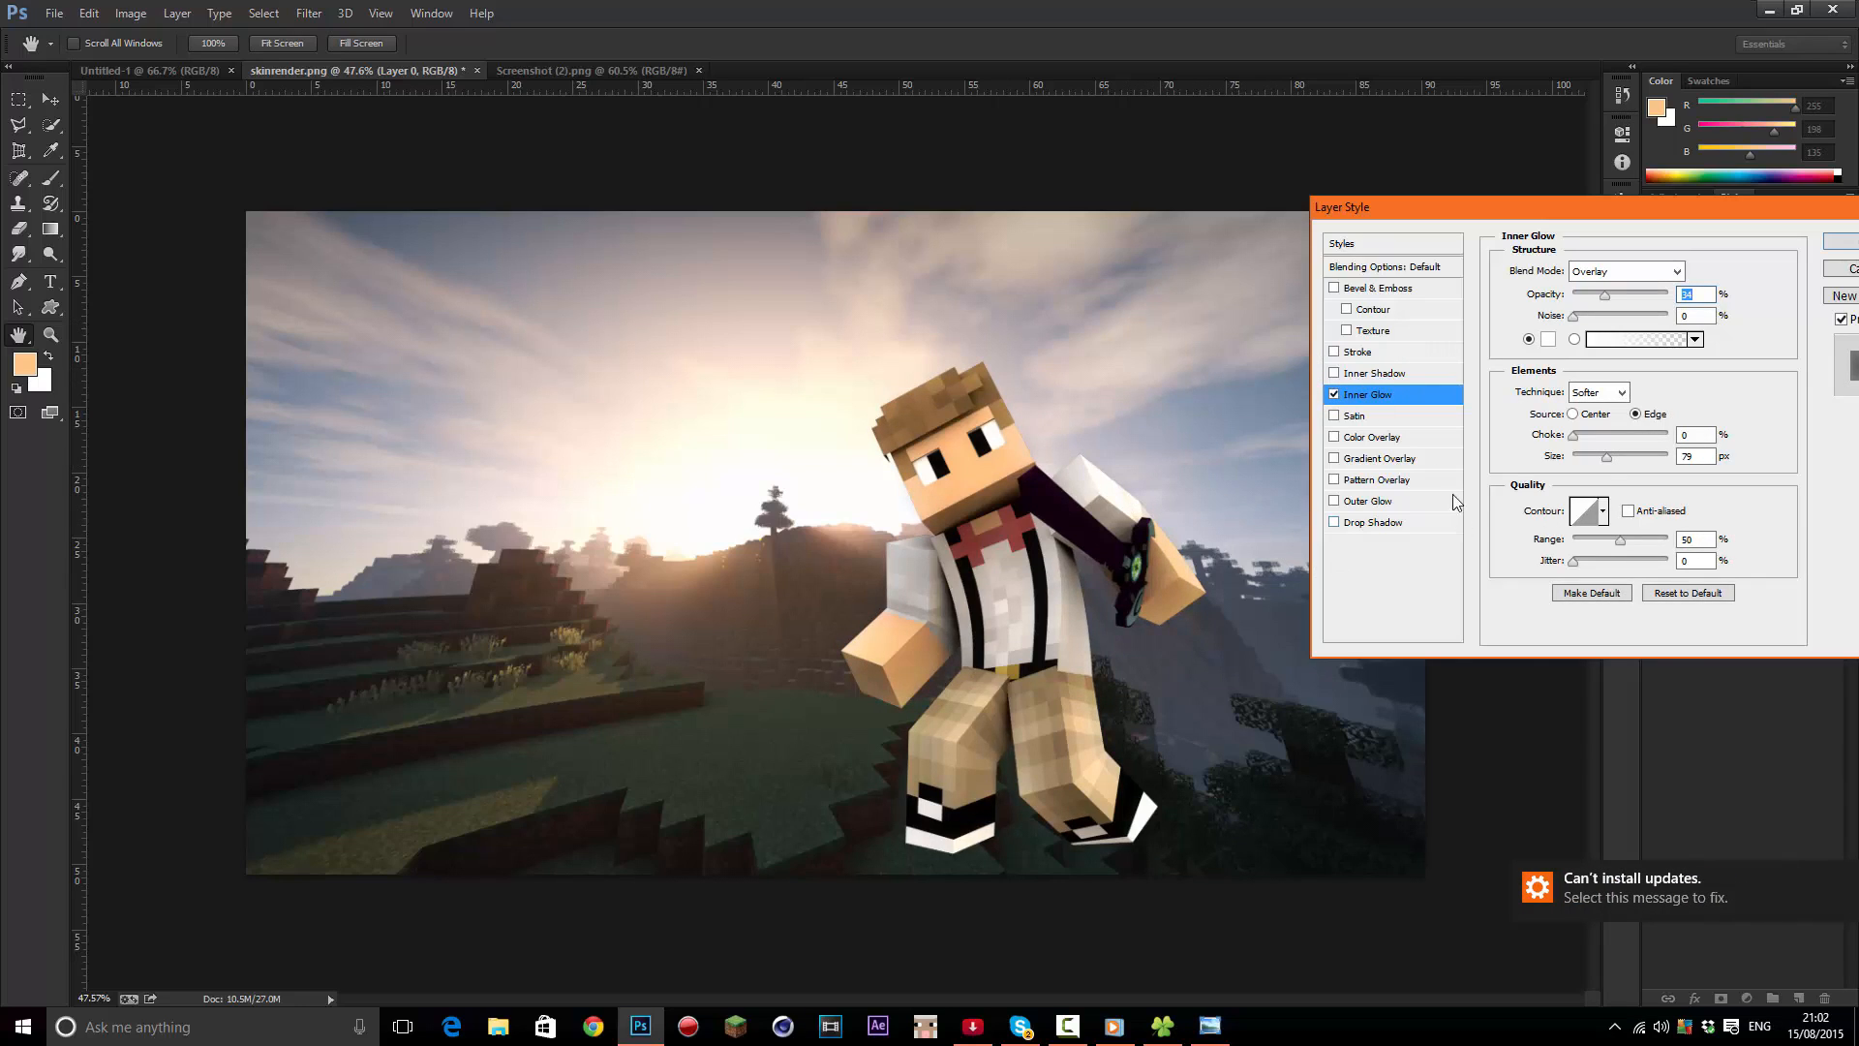
click(1842, 880)
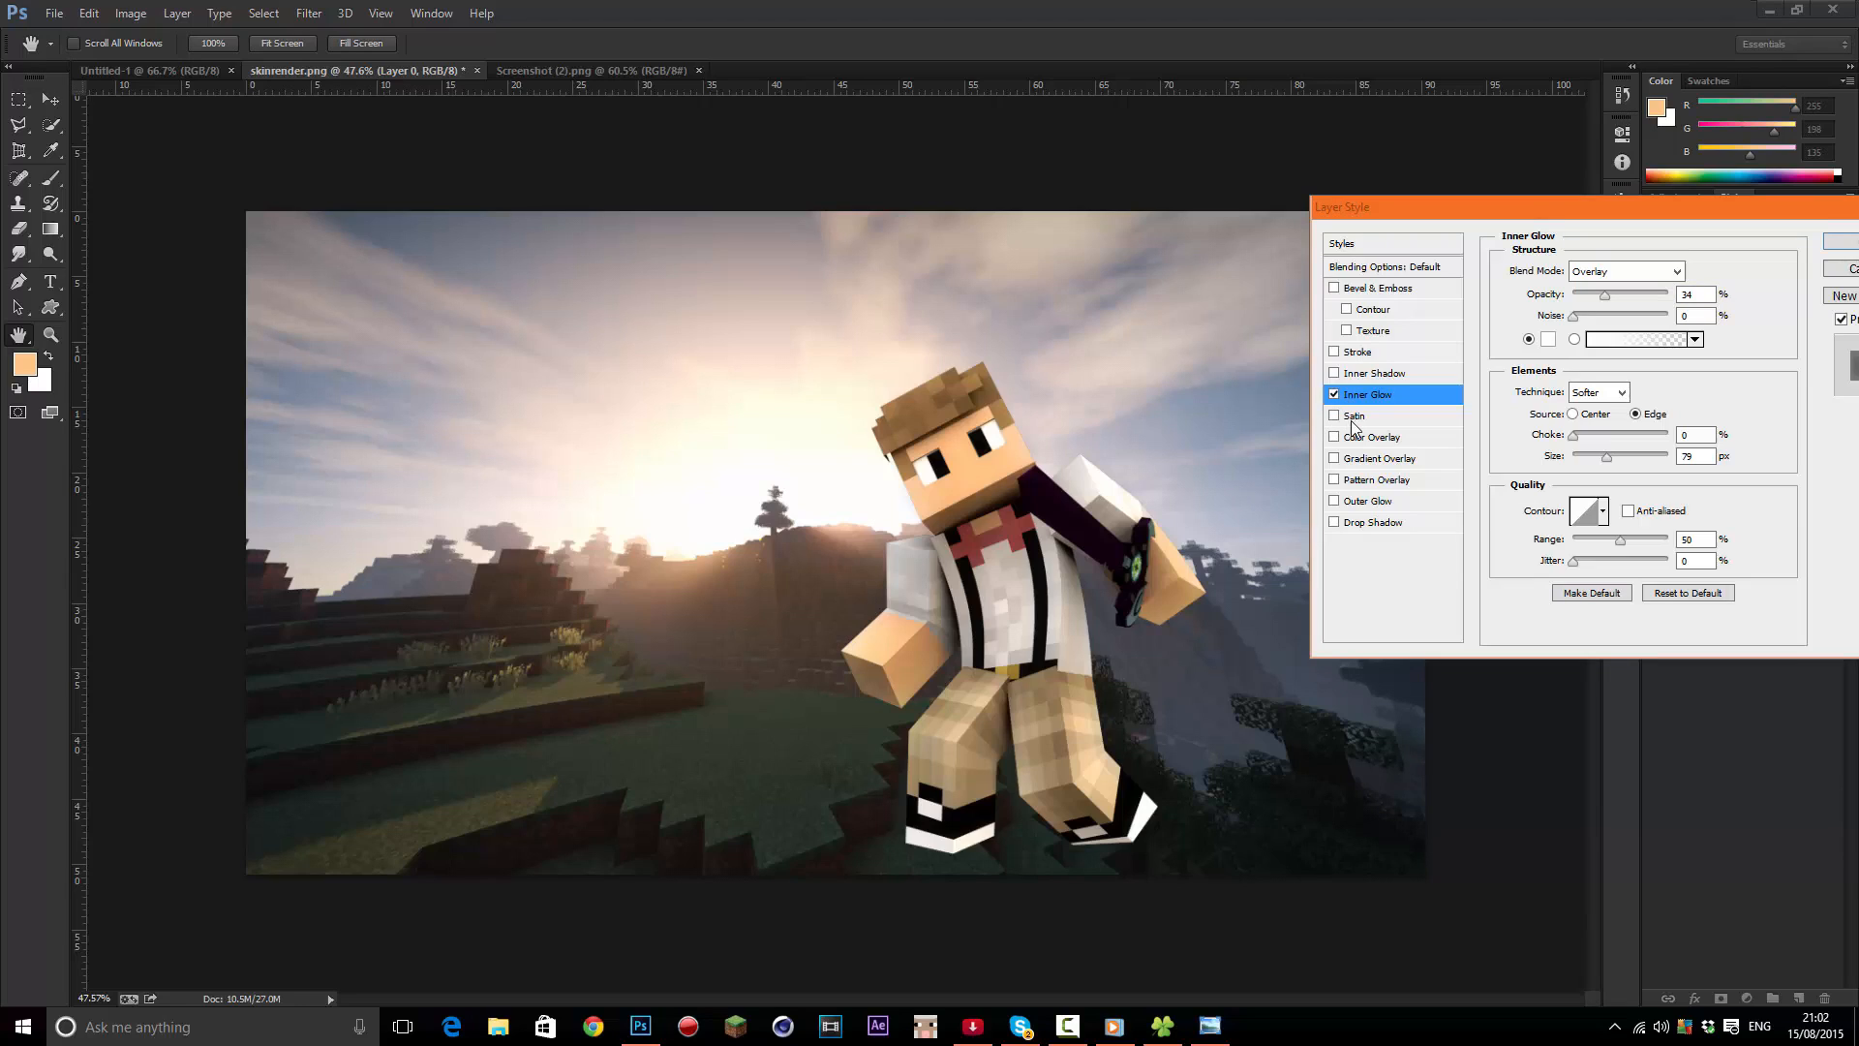
click(1334, 394)
click(1335, 395)
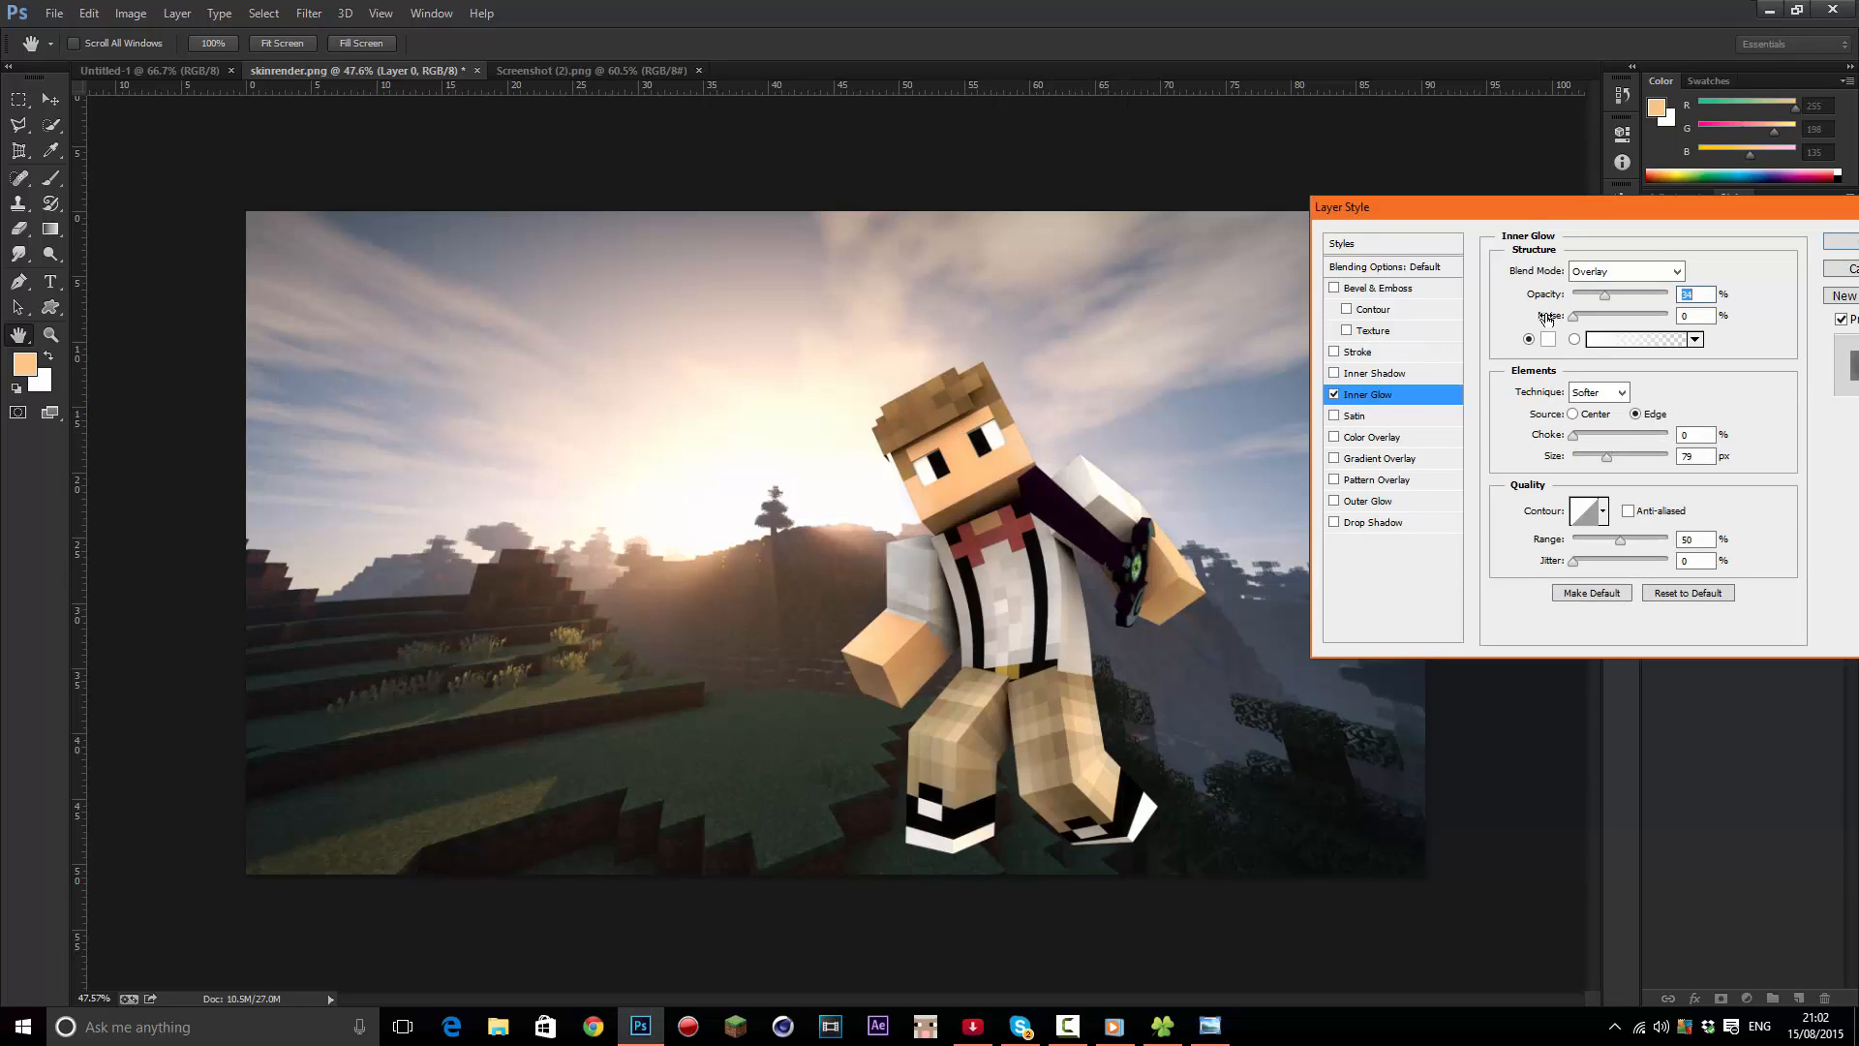
click(1335, 395)
click(1334, 395)
click(1334, 394)
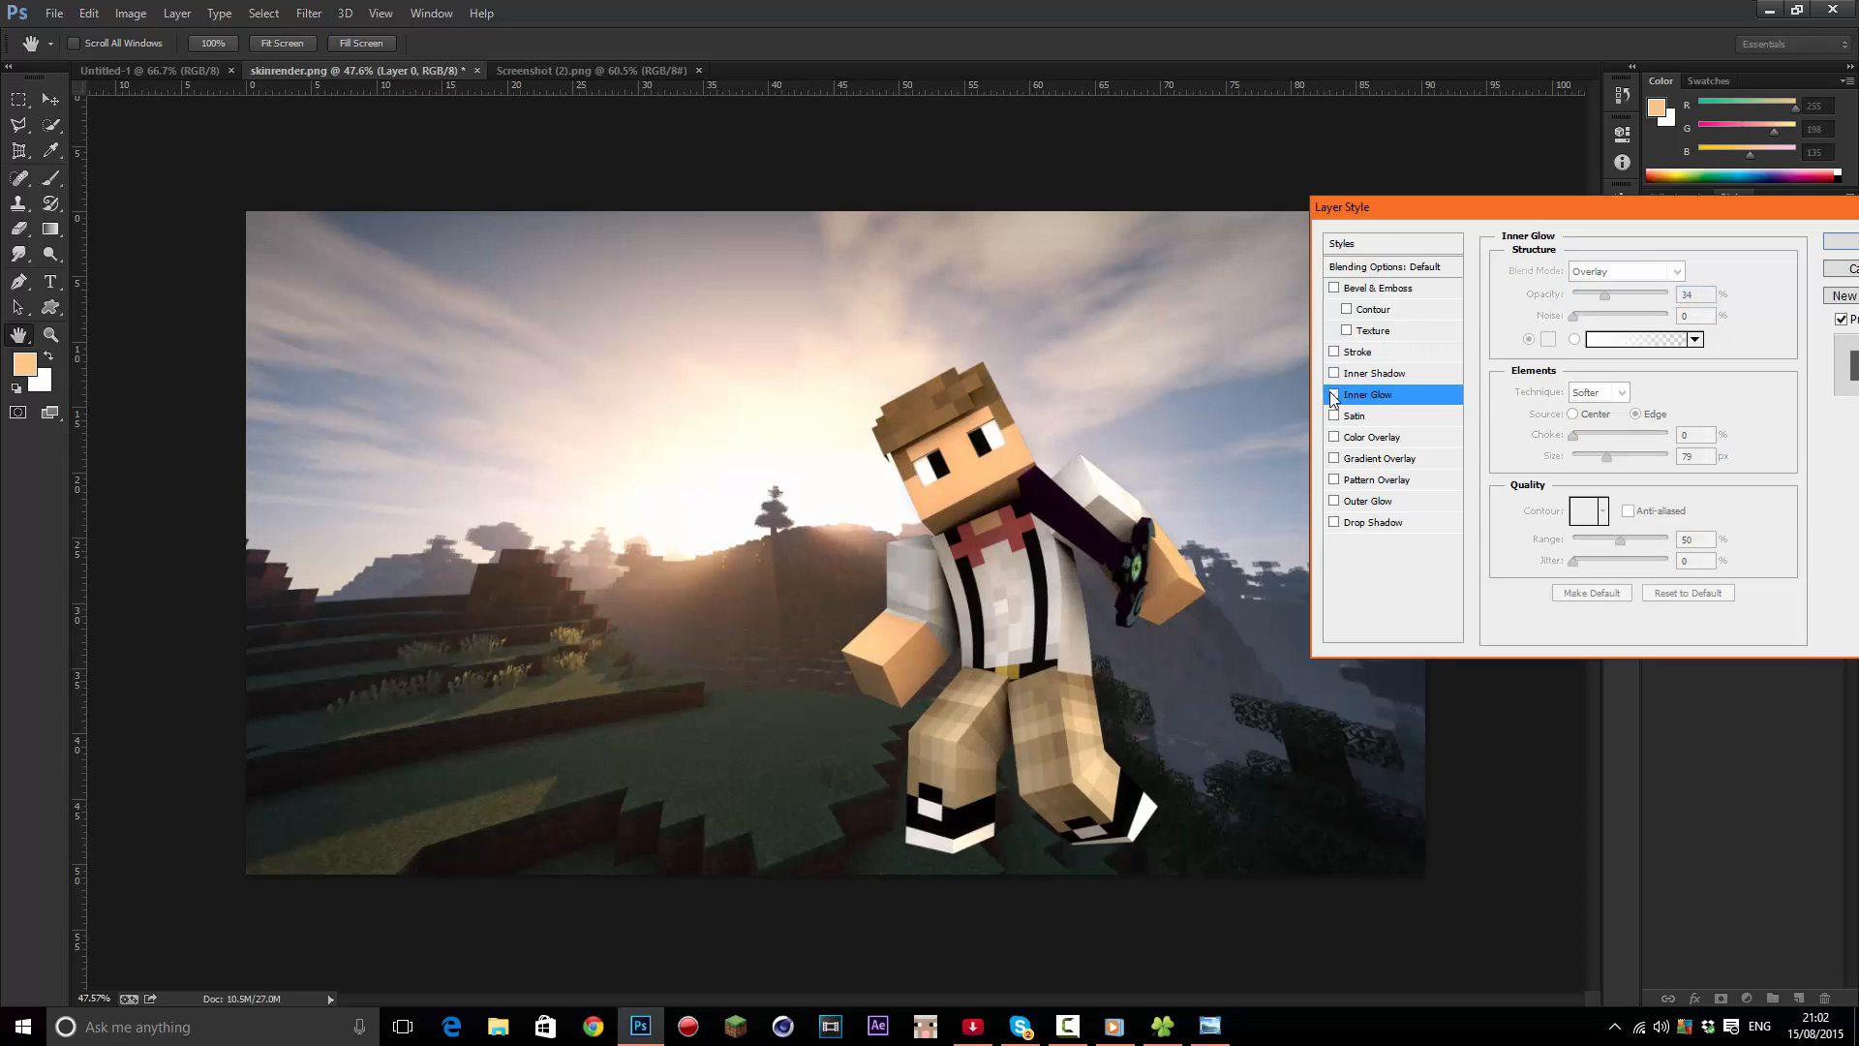
click(1335, 395)
click(1334, 394)
click(1335, 394)
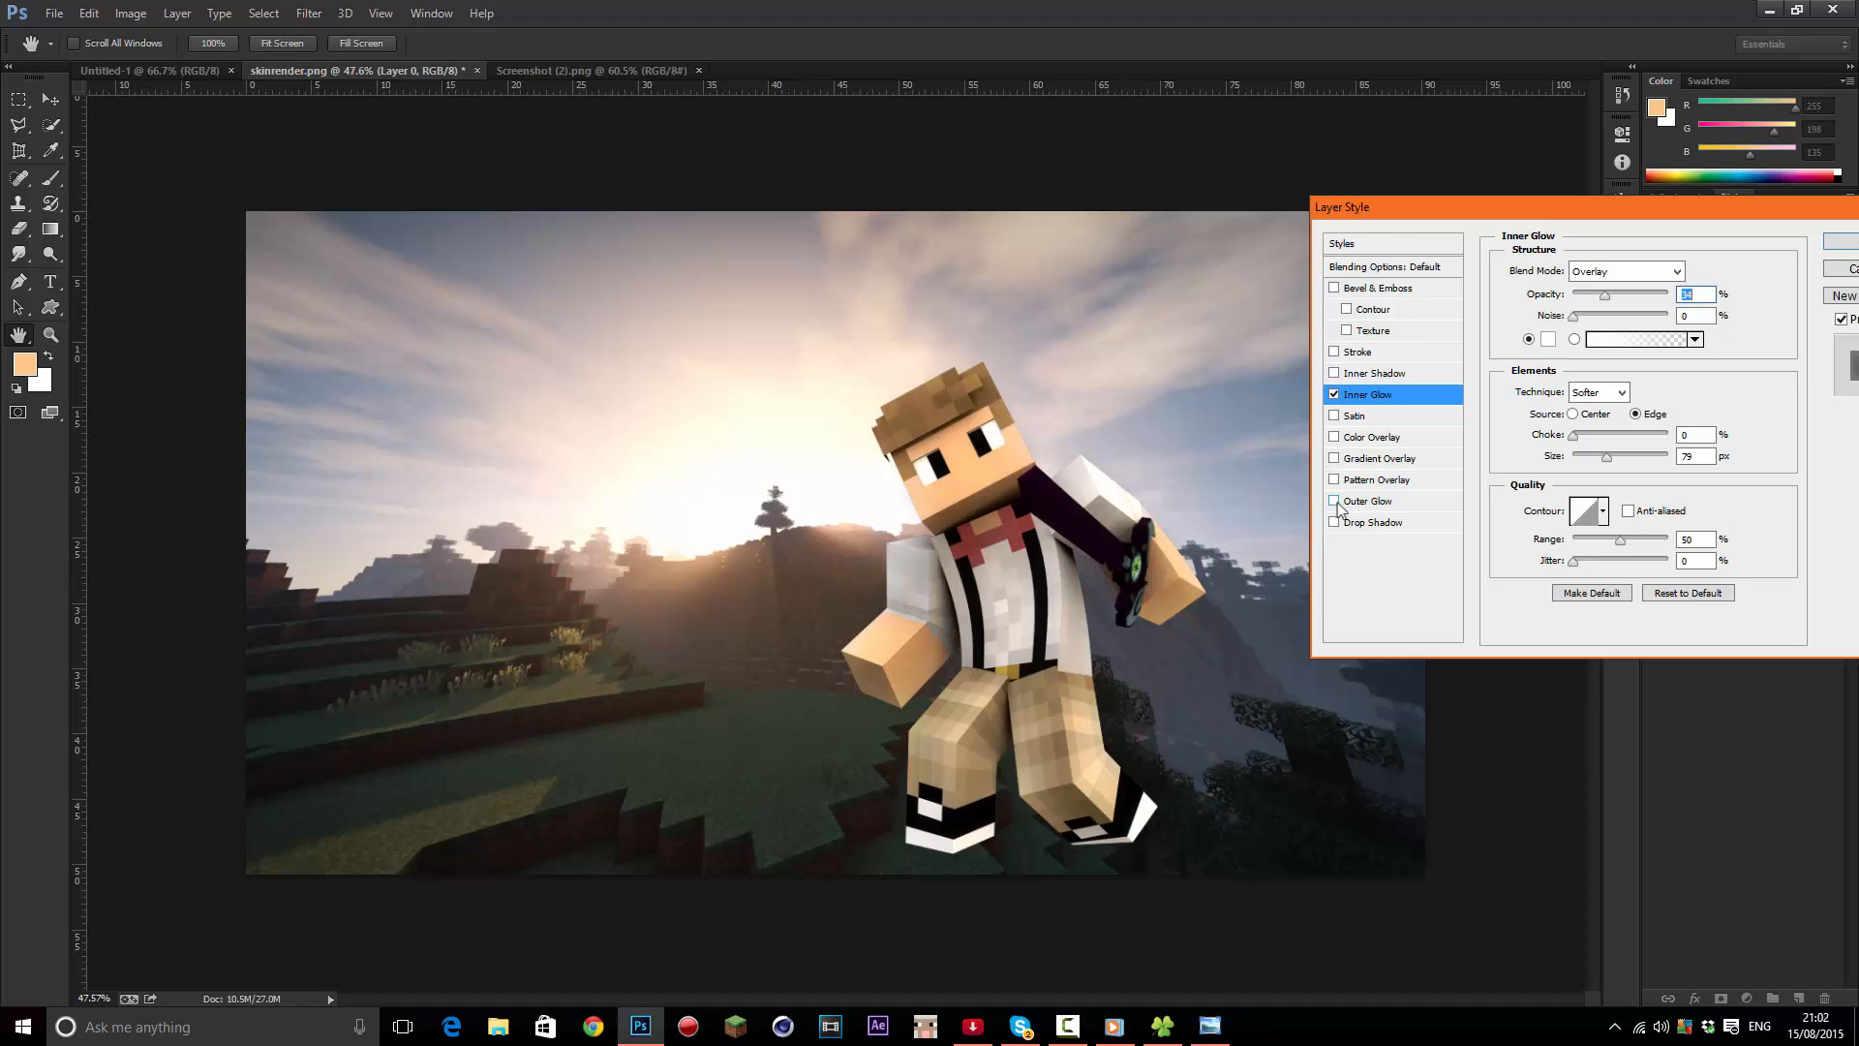
Enable the Satin effect on the character layer and set its opacity to 10%
click(1335, 416)
click(1366, 417)
drag(1597, 297, 1593, 296)
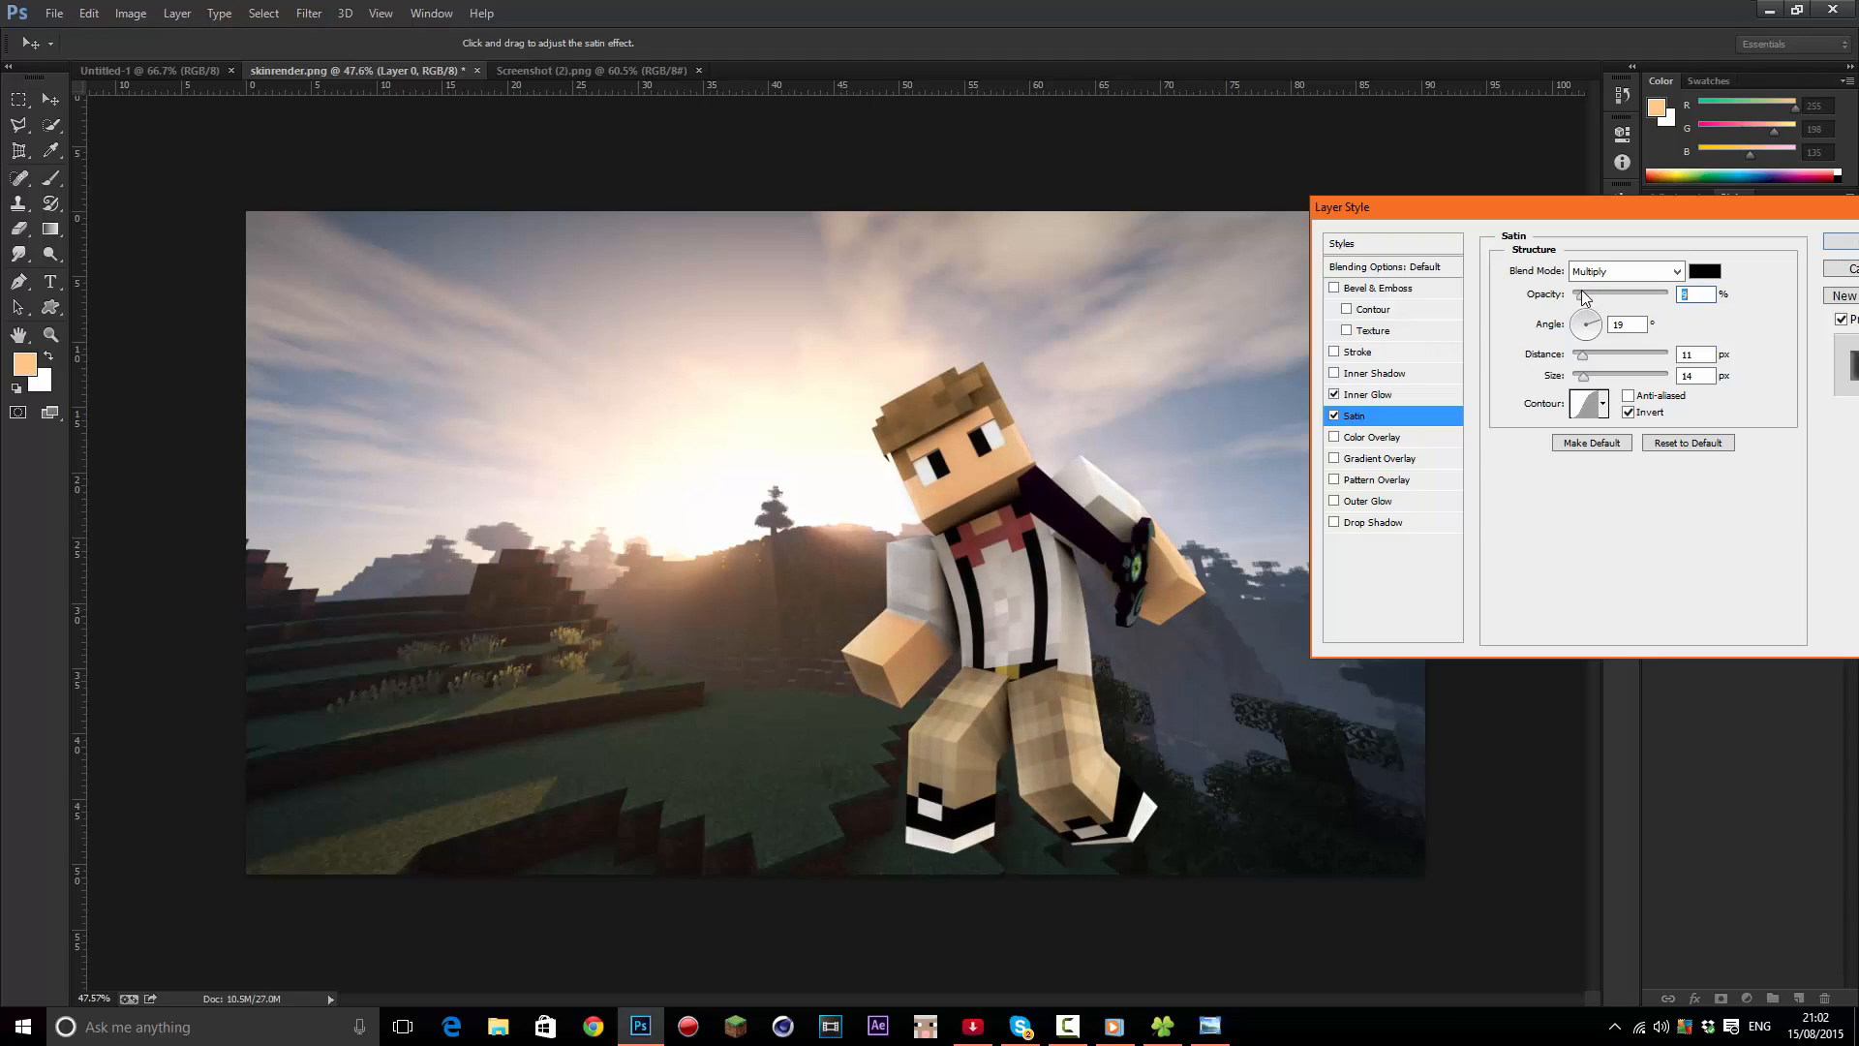
text(10)
Toggle the Satin effect off and on to compare the character's shading
click(1335, 416)
click(1335, 416)
click(1337, 417)
click(1337, 417)
click(1336, 417)
click(1335, 417)
Enable Gradient Overlay on the character layer and set the Satin effect to Normal blending with 55% opacity
click(1335, 459)
click(1596, 272)
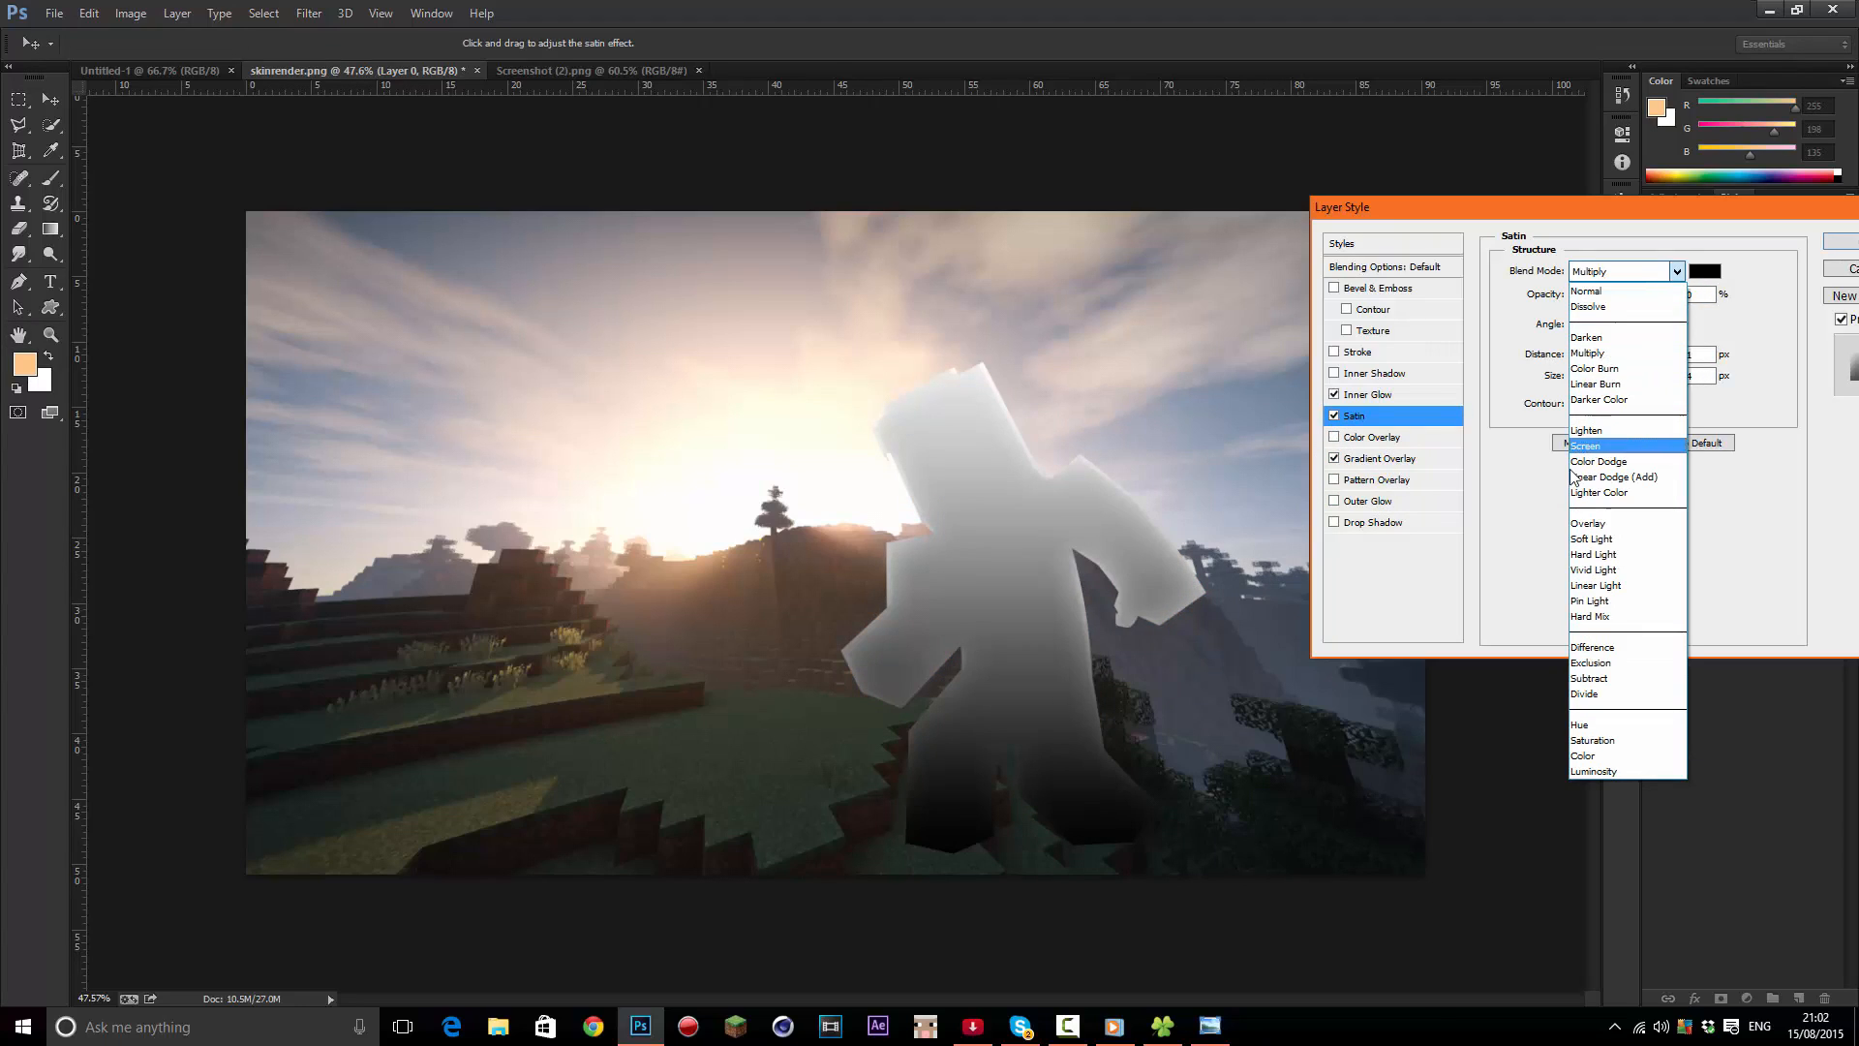
click(1577, 523)
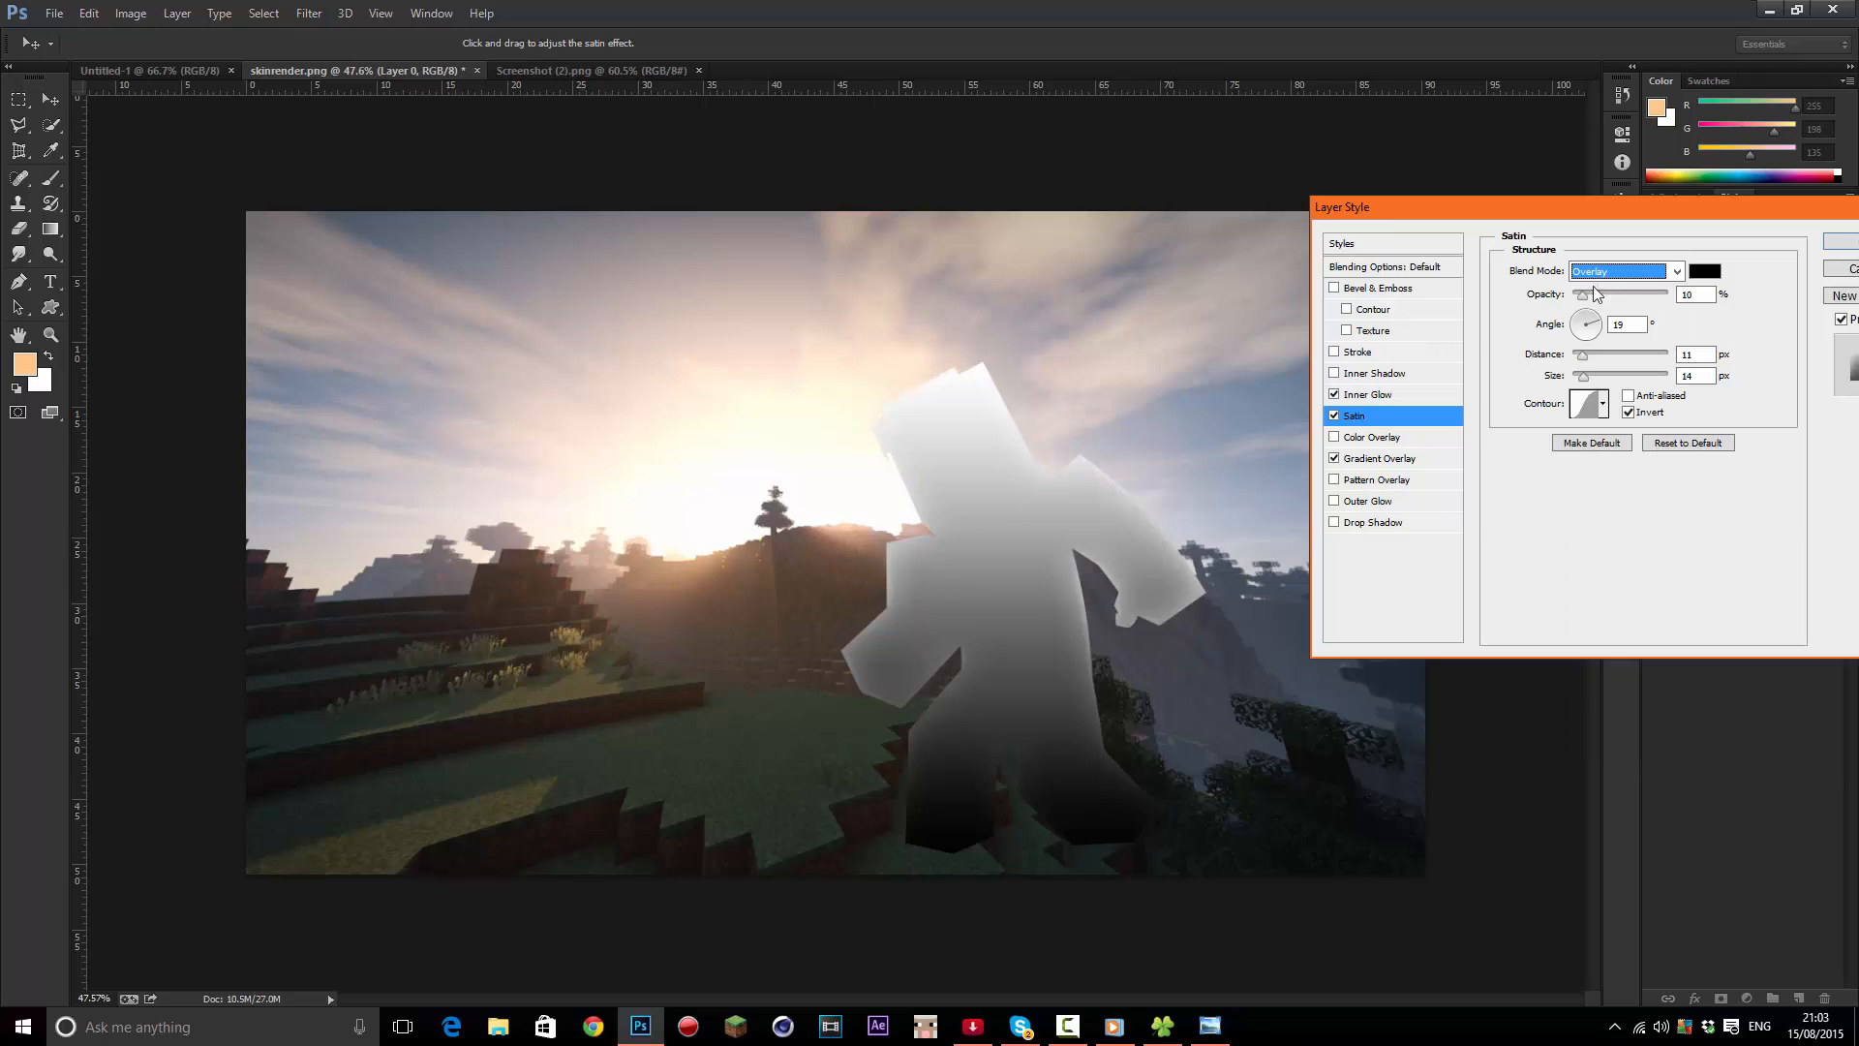
drag(1598, 303, 1627, 295)
click(1375, 458)
click(1362, 415)
click(1627, 271)
click(1598, 287)
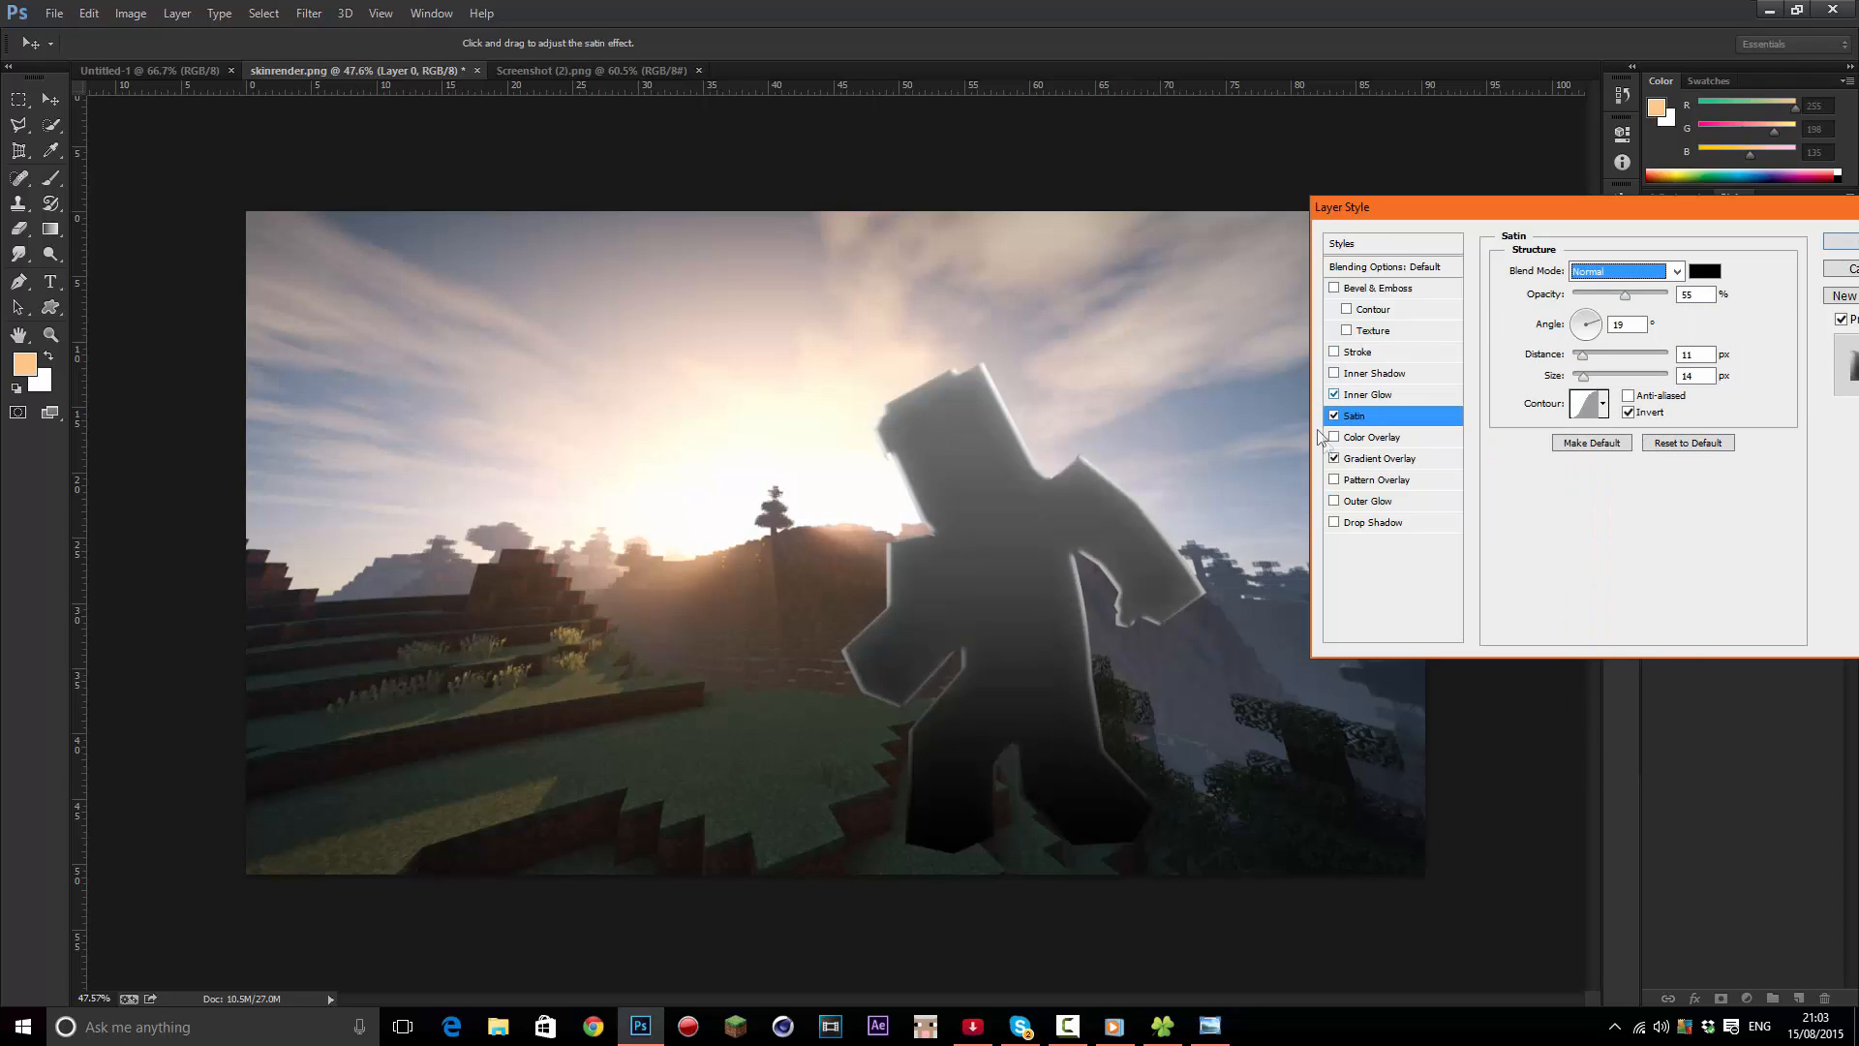
Set the Gradient Overlay's blend mode to Overlay and toggle the effect to compare it on the character
click(1375, 459)
click(1627, 271)
click(1574, 535)
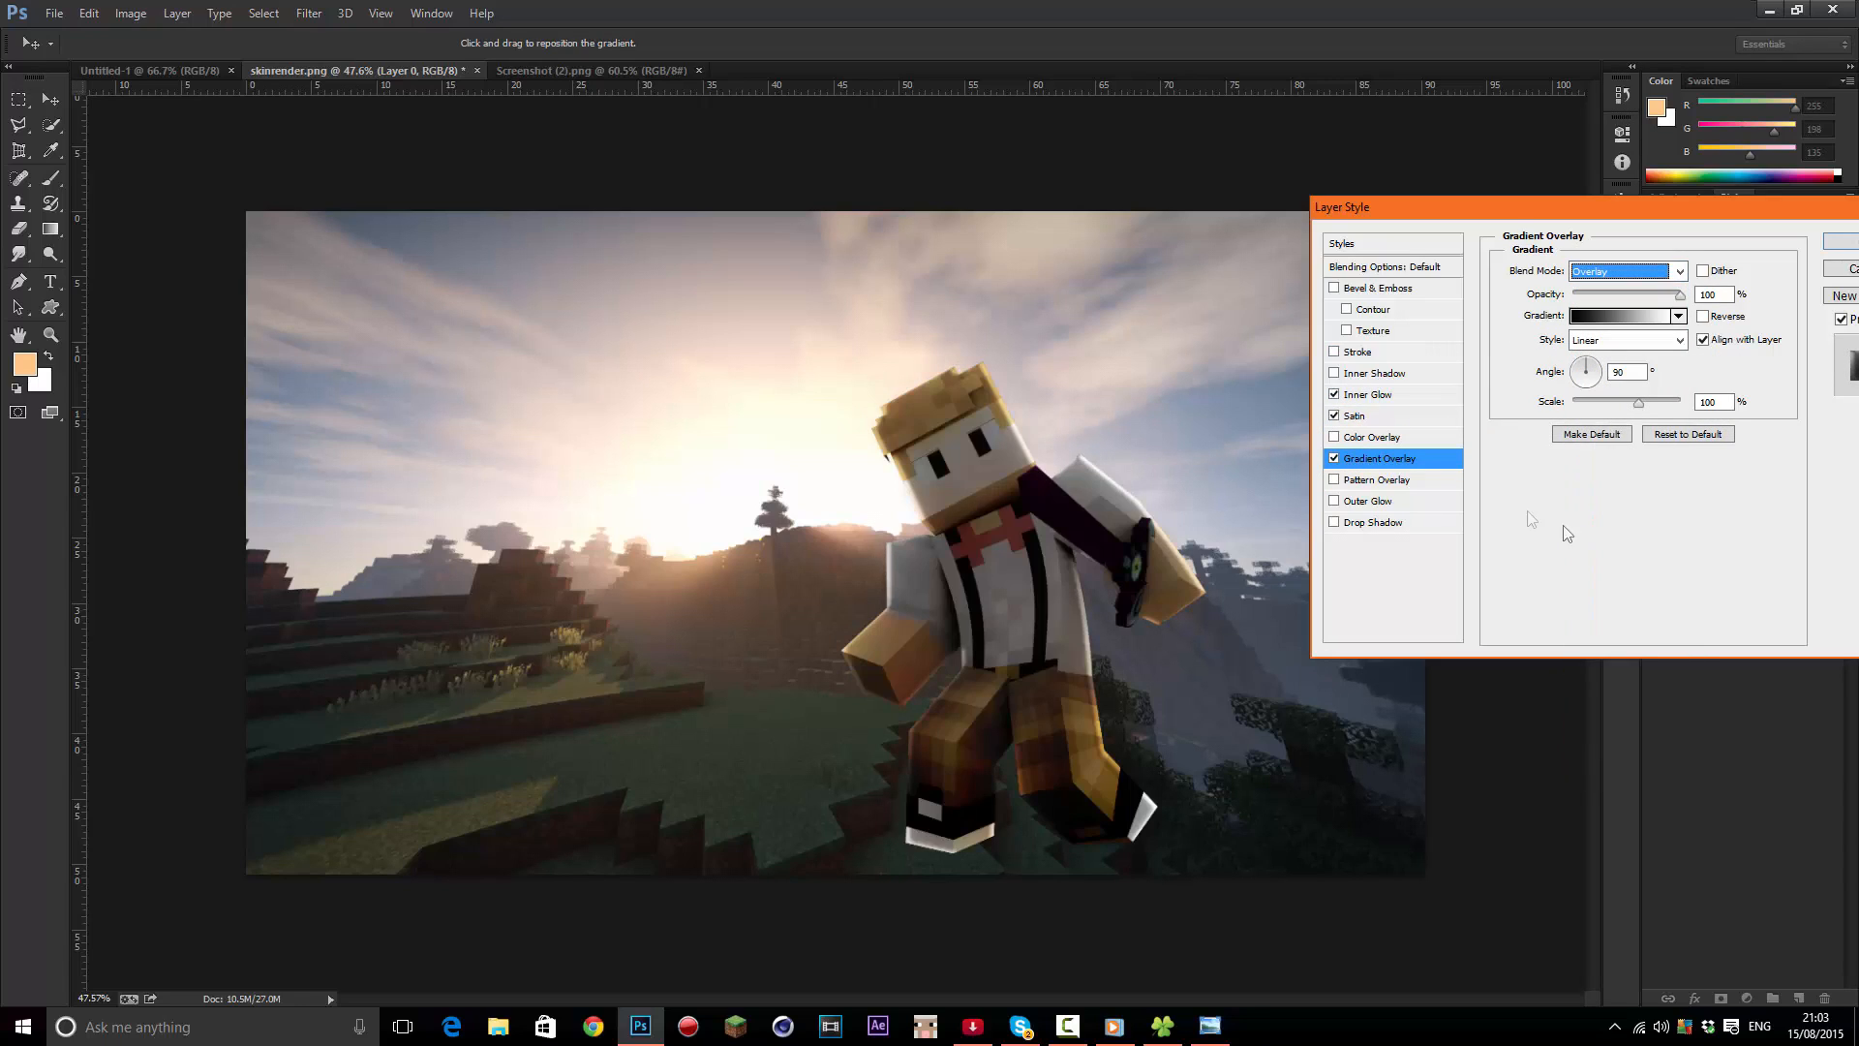
click(1335, 459)
click(1334, 459)
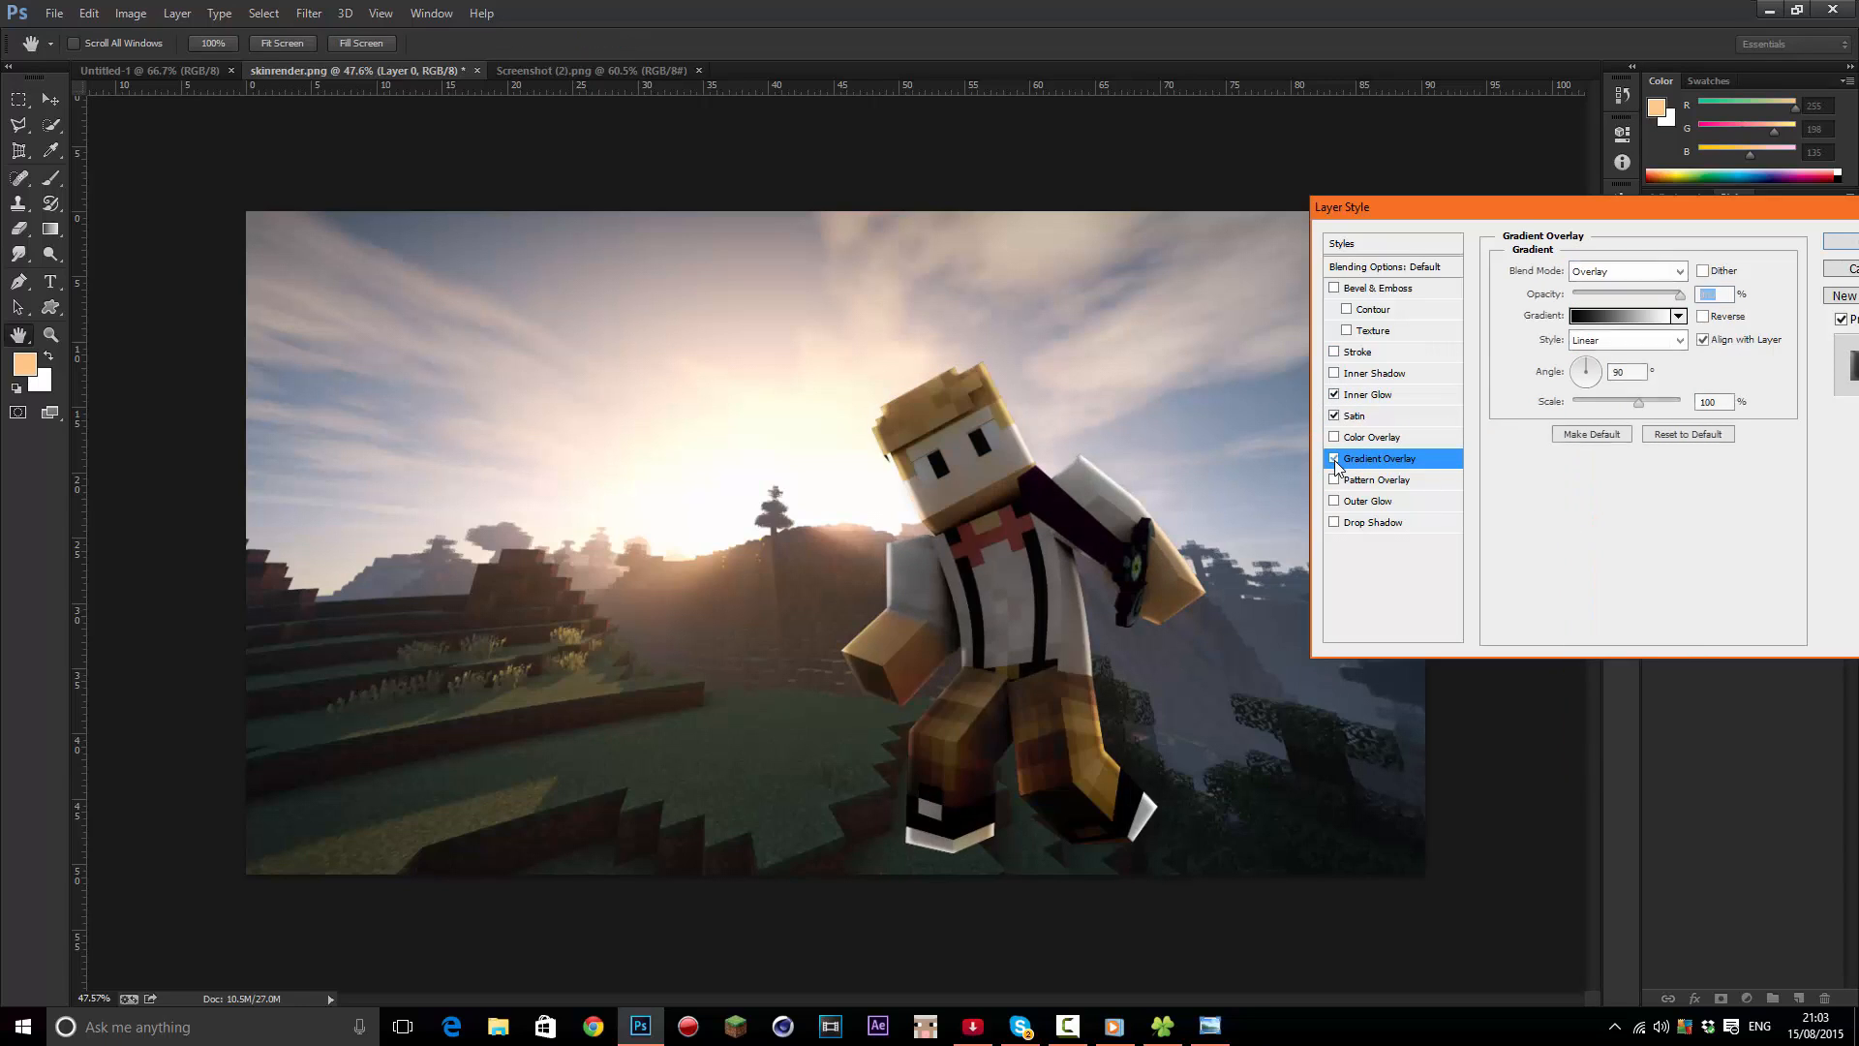
Turn off the Gradient Overlay and change the Satin blend mode to Screen
click(1334, 459)
click(1376, 416)
click(1622, 273)
click(1598, 419)
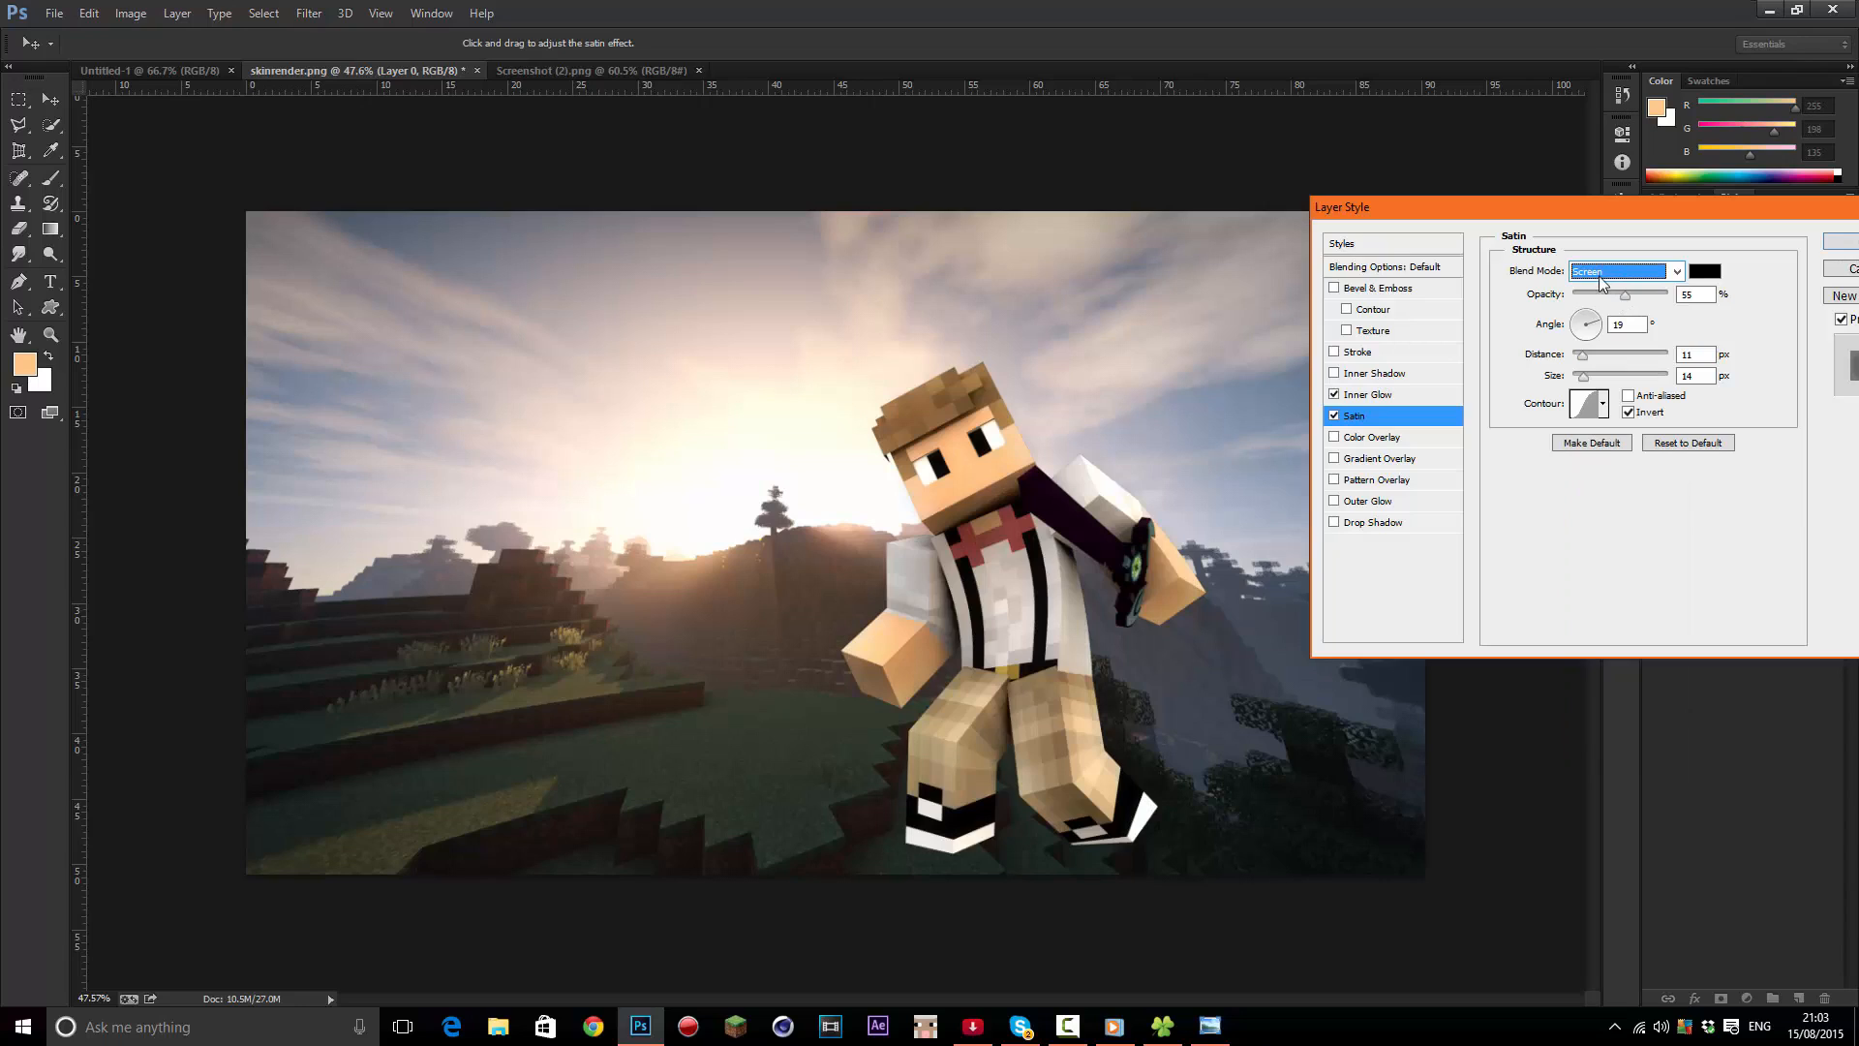
Turn the Gradient Overlay back on, try an opacity of about 30%, and return it to 100%
click(1368, 460)
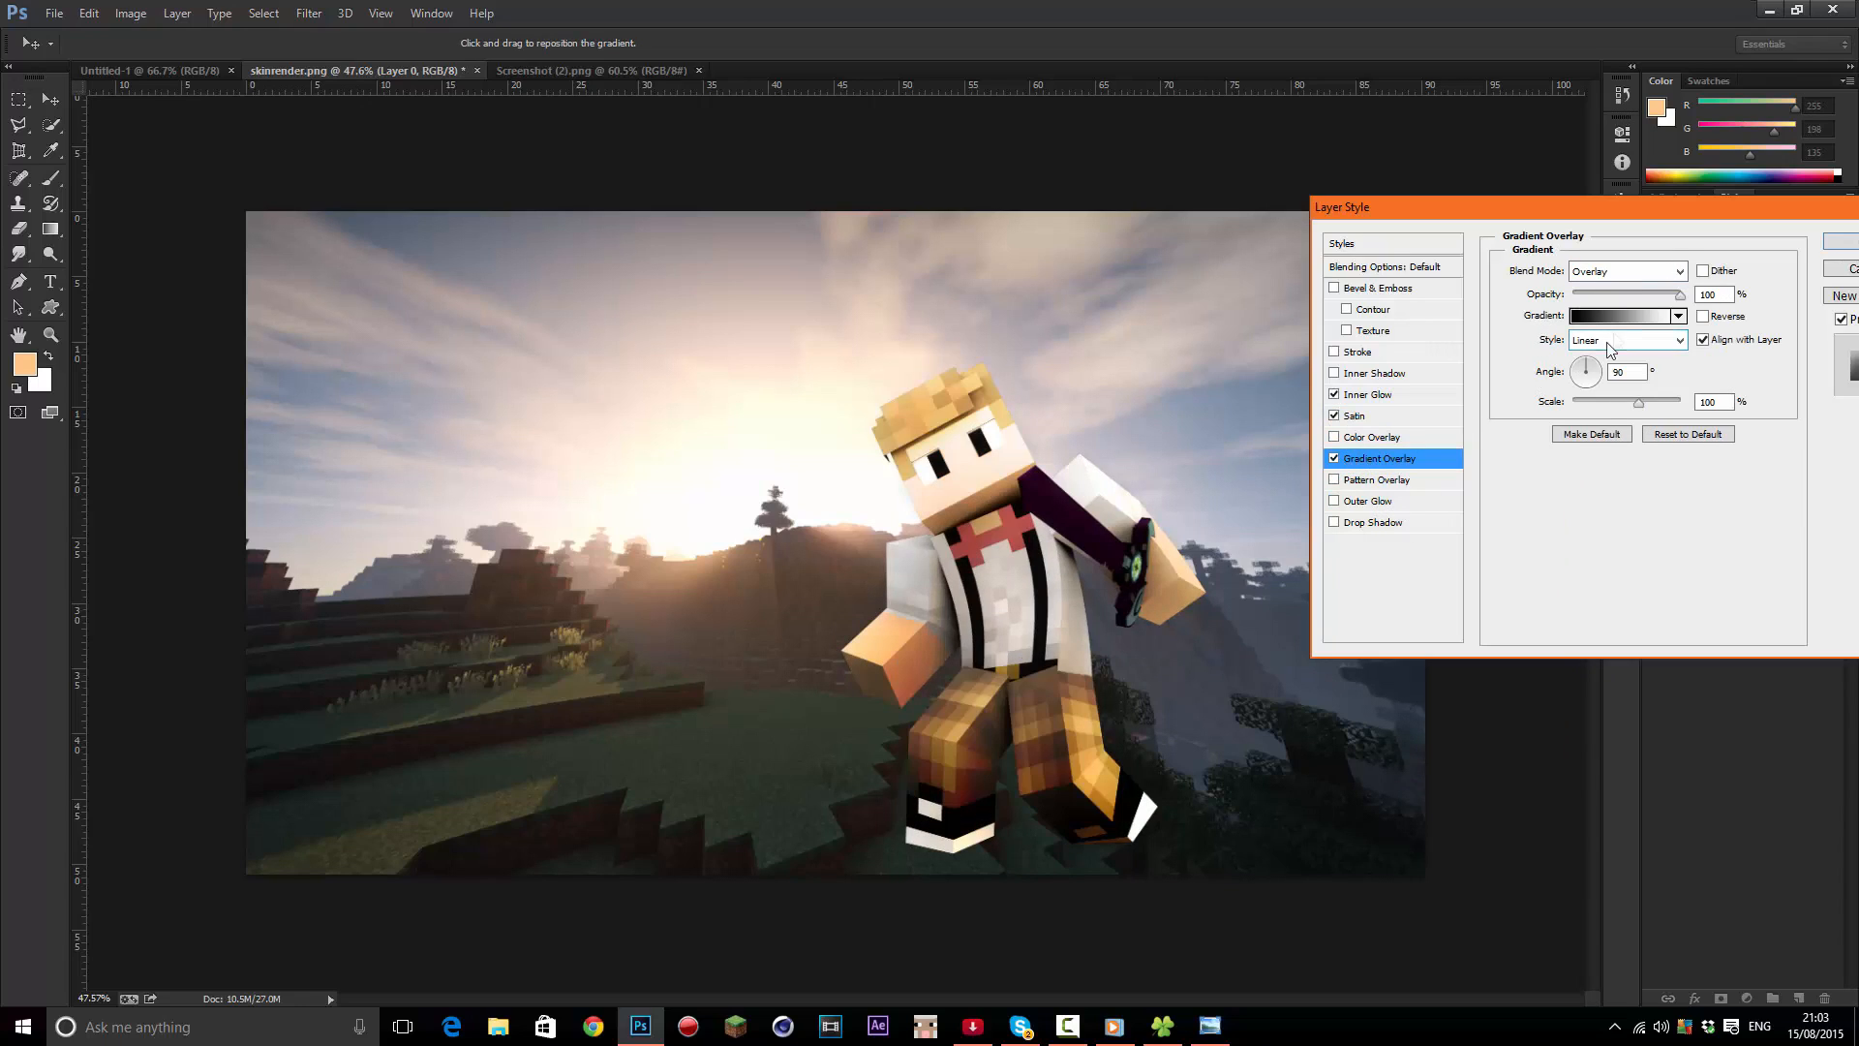
drag(1628, 299, 1601, 296)
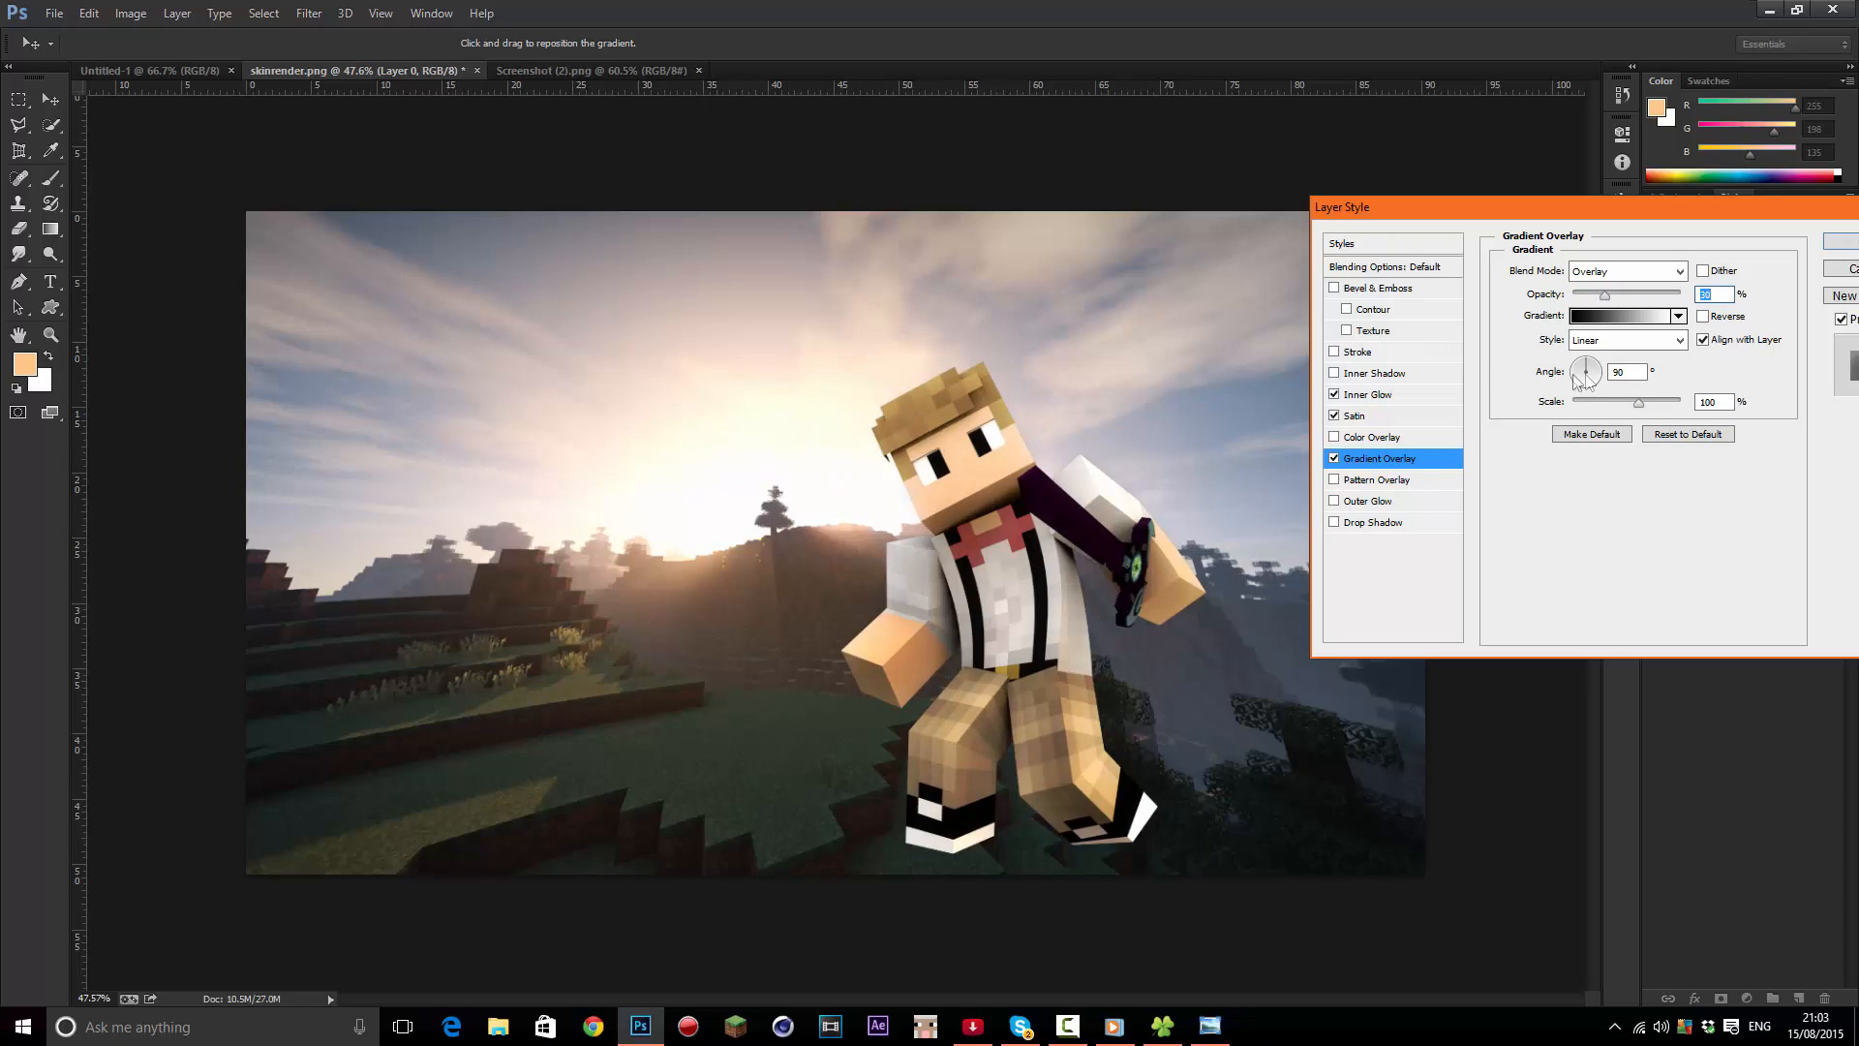
drag(1604, 296, 1710, 297)
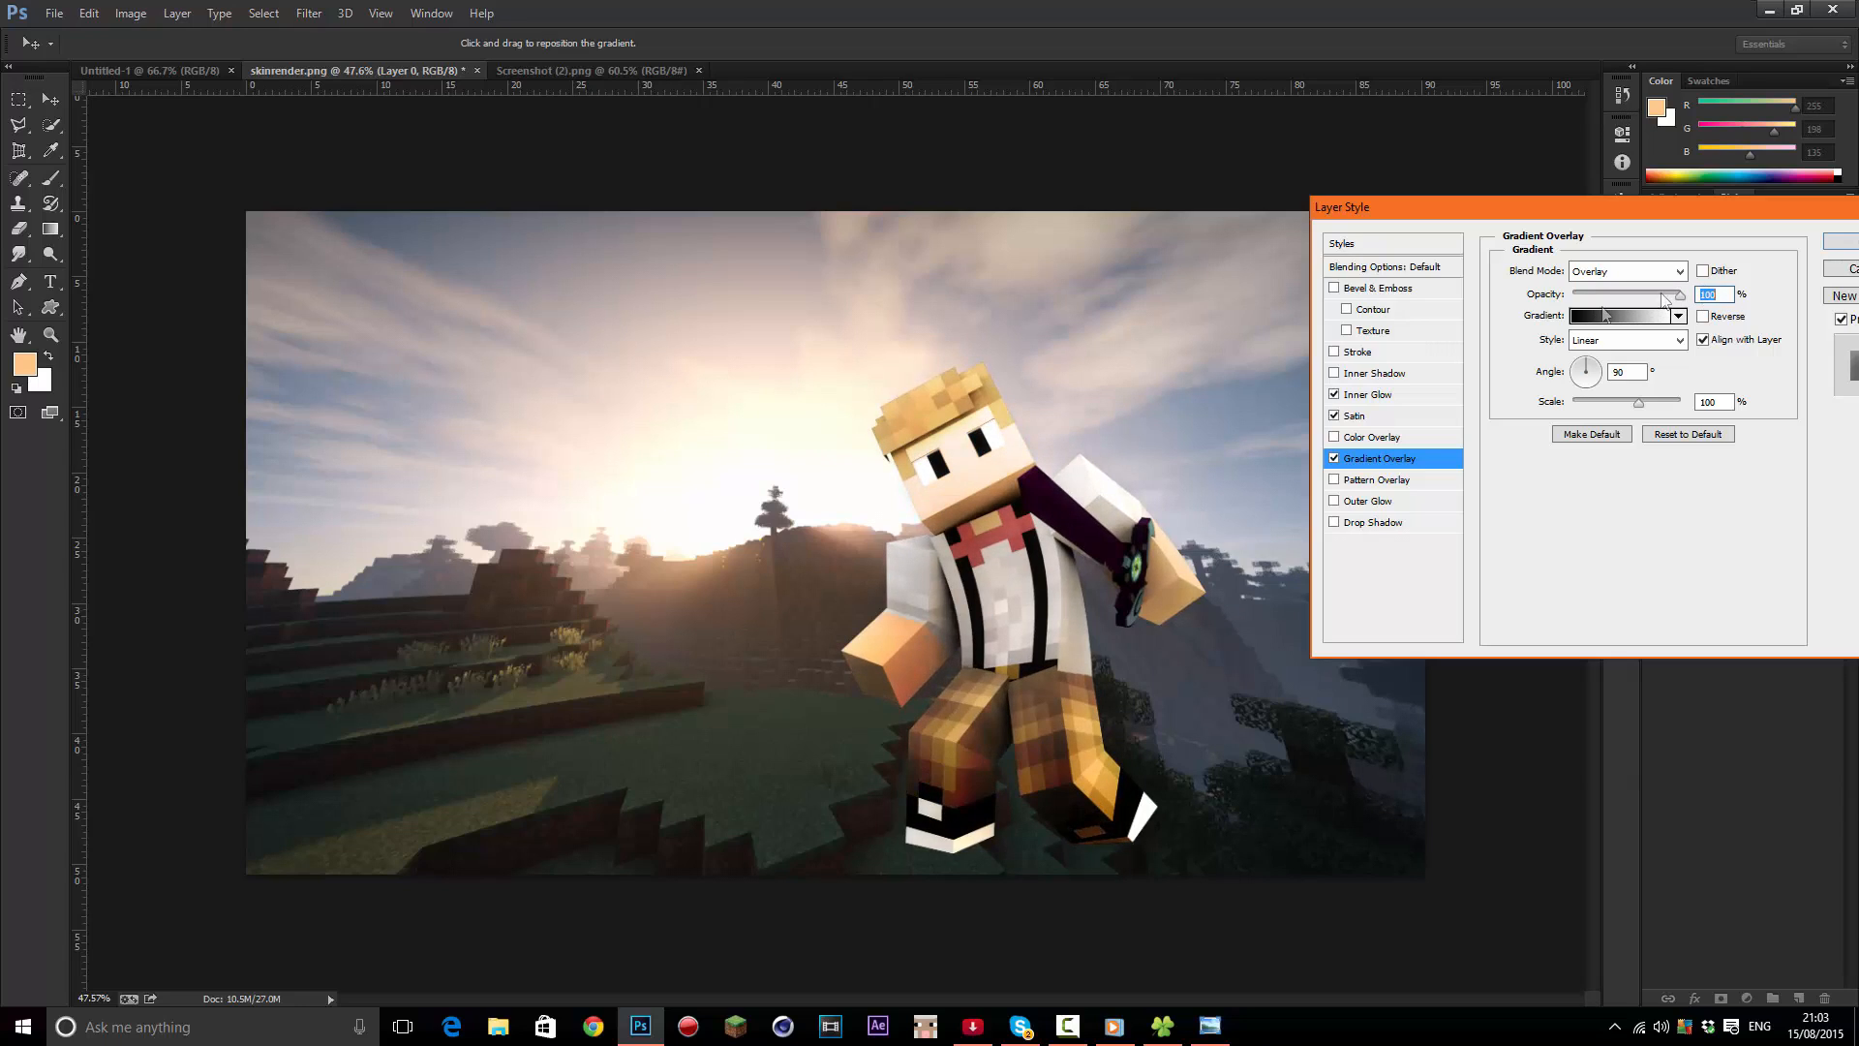
Lower the Gradient Overlay's opacity on the character layer to about 40%
mouse_move(1663, 298)
mouse_down()
mouse_move(1596, 300)
mouse_move(1632, 301)
mouse_up()
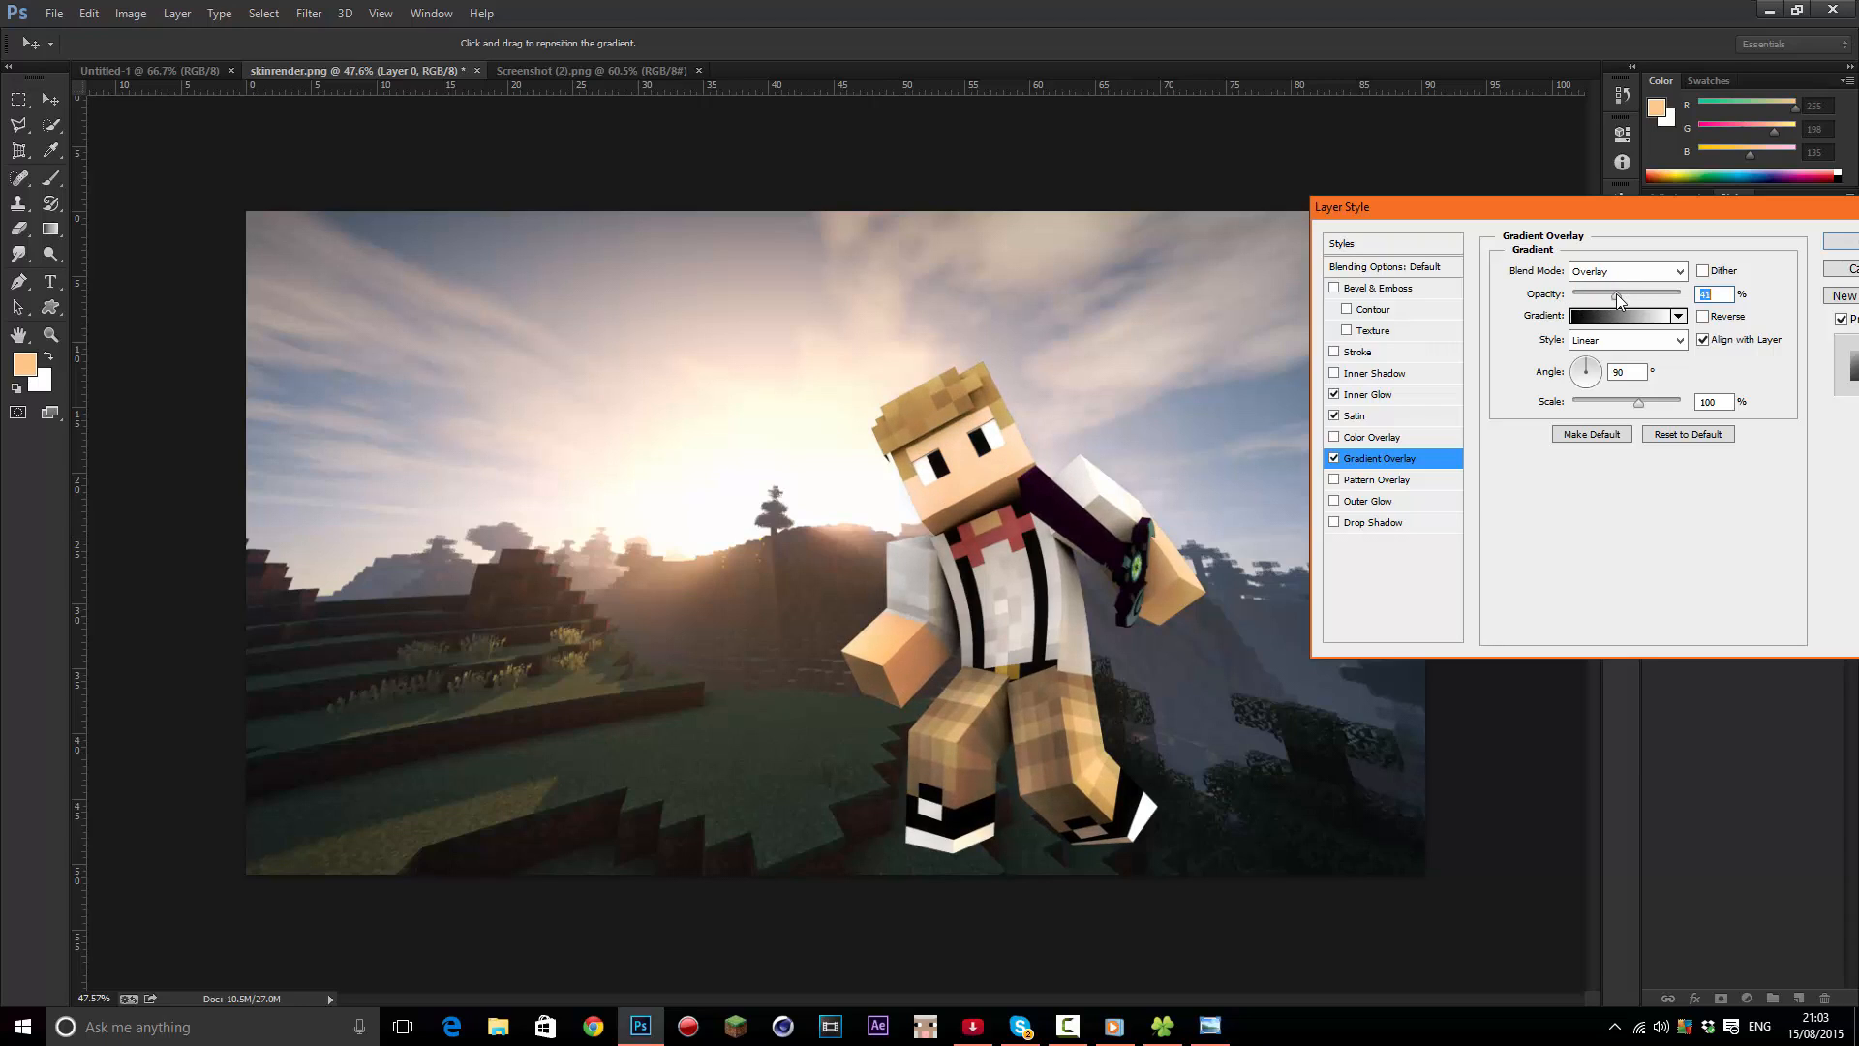
drag(1617, 294, 1614, 293)
Try an orange Color Overlay at 3% opacity on the character, then turn the effect off
click(1353, 444)
click(1604, 291)
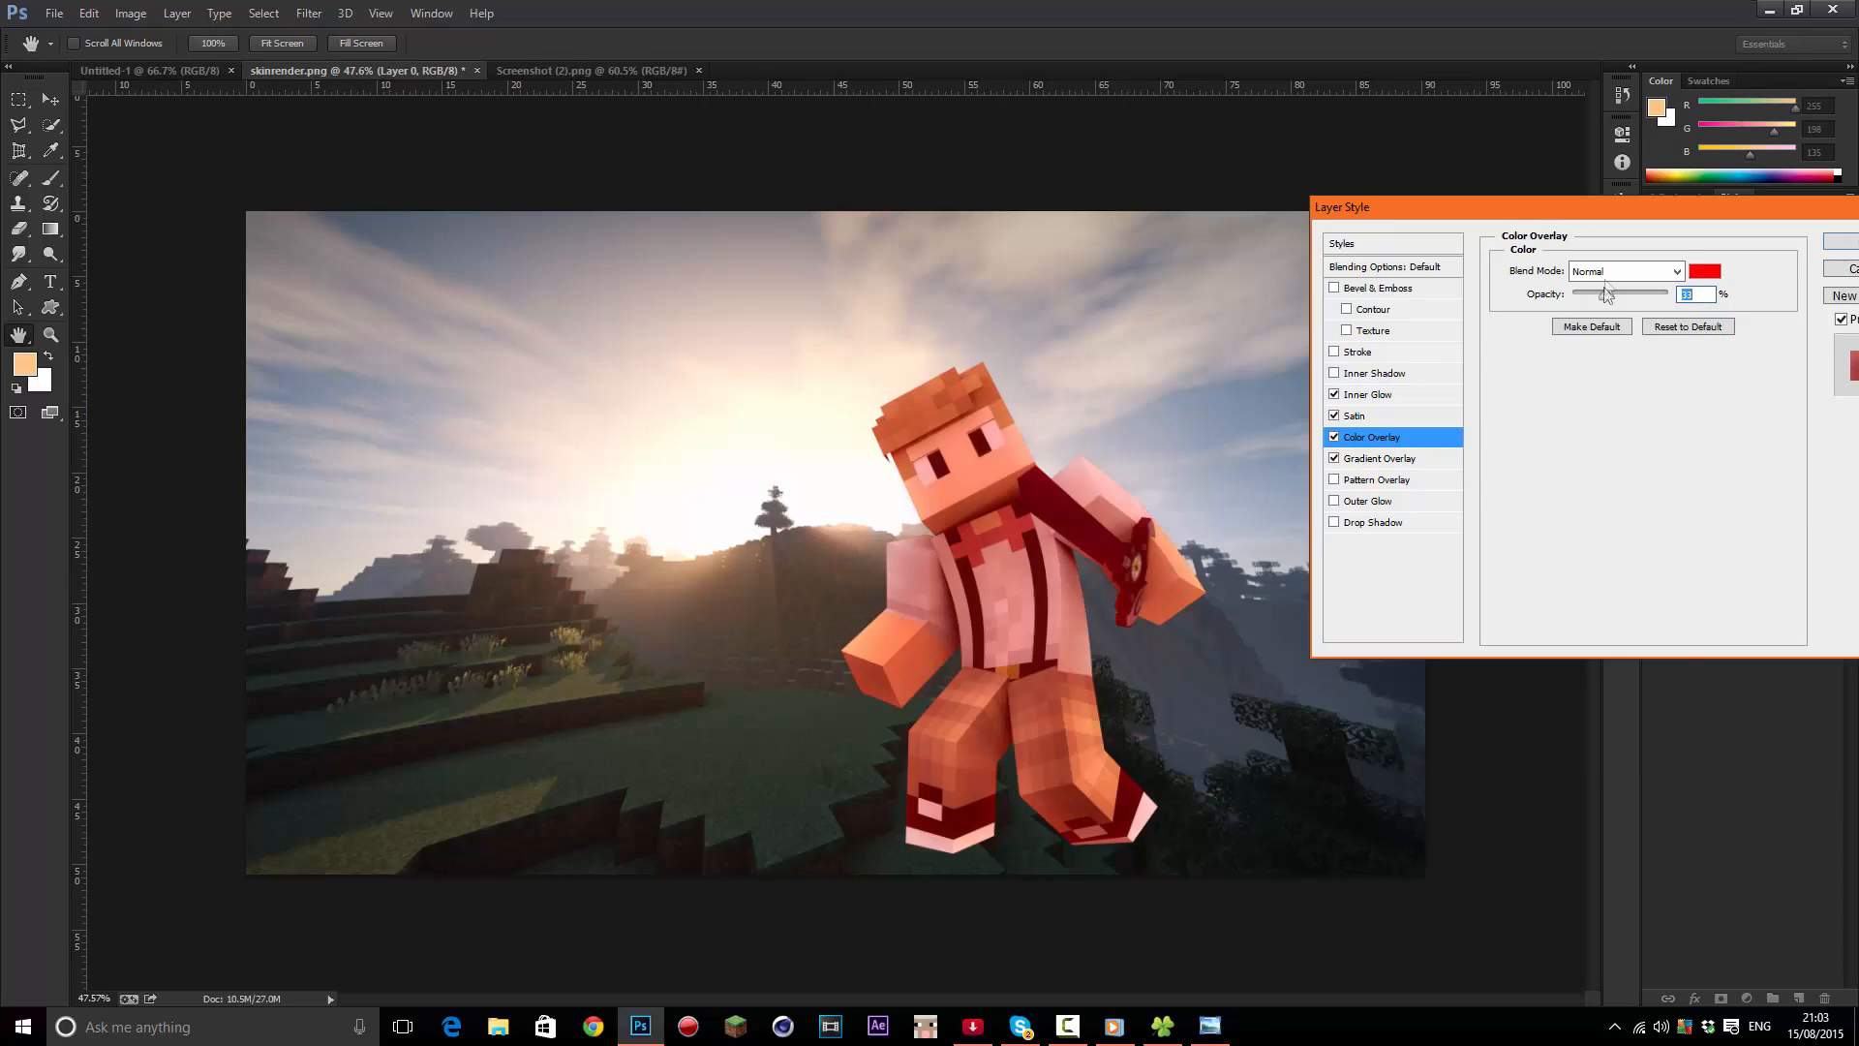
click(1603, 273)
click(1604, 283)
click(1604, 275)
click(1604, 275)
drag(1603, 292, 1577, 299)
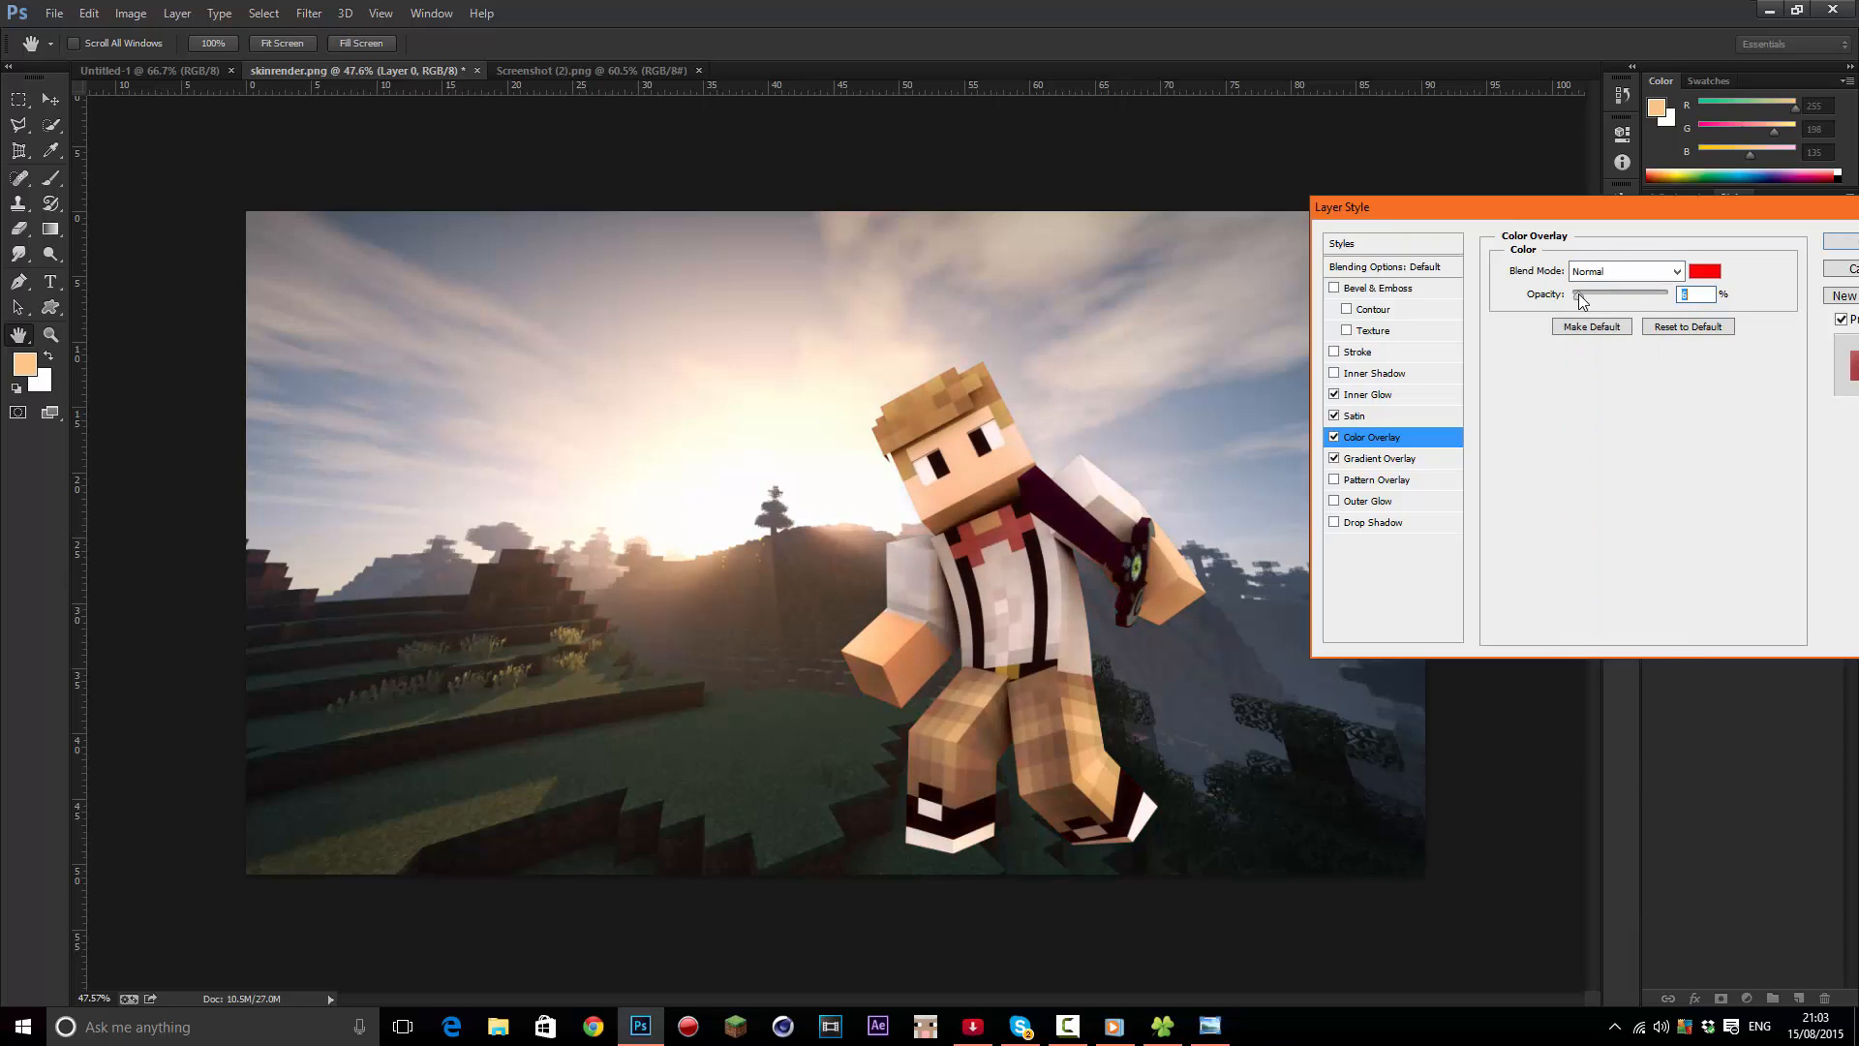
click(1705, 271)
drag(1288, 821, 1298, 902)
click(1450, 670)
text(3)
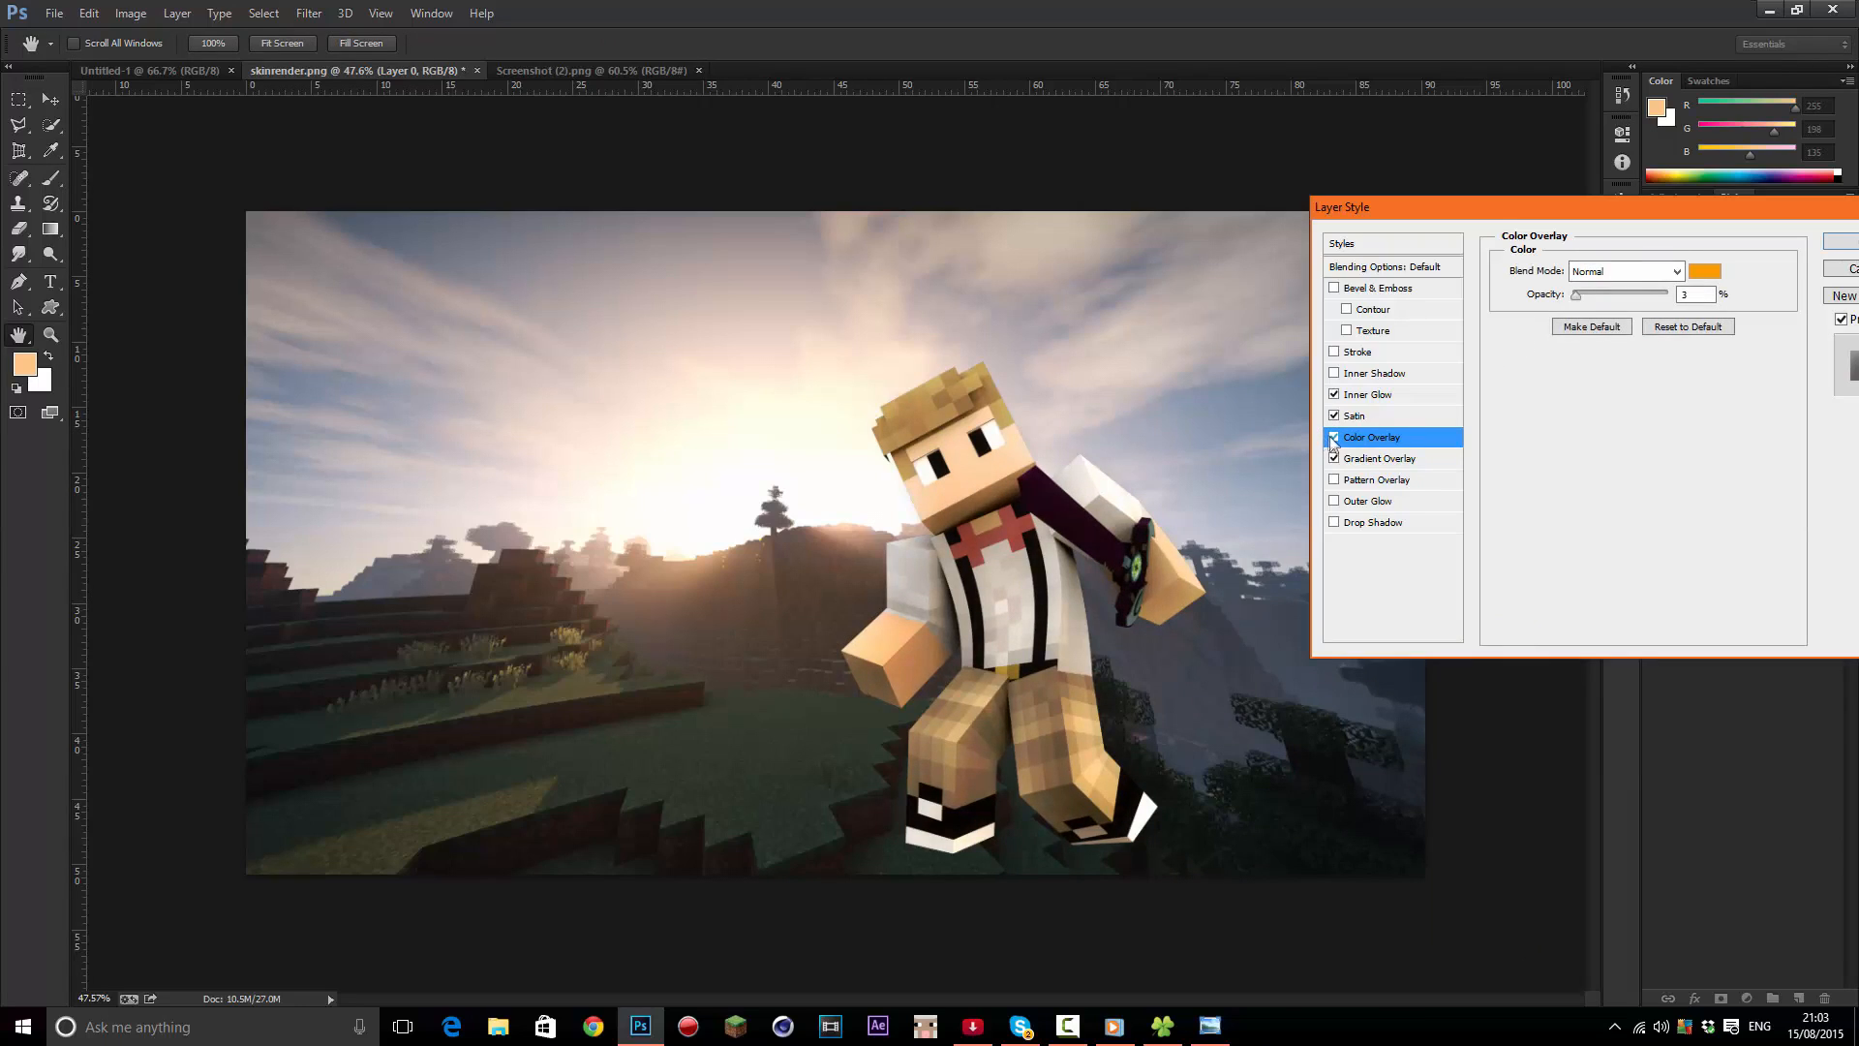
click(1333, 441)
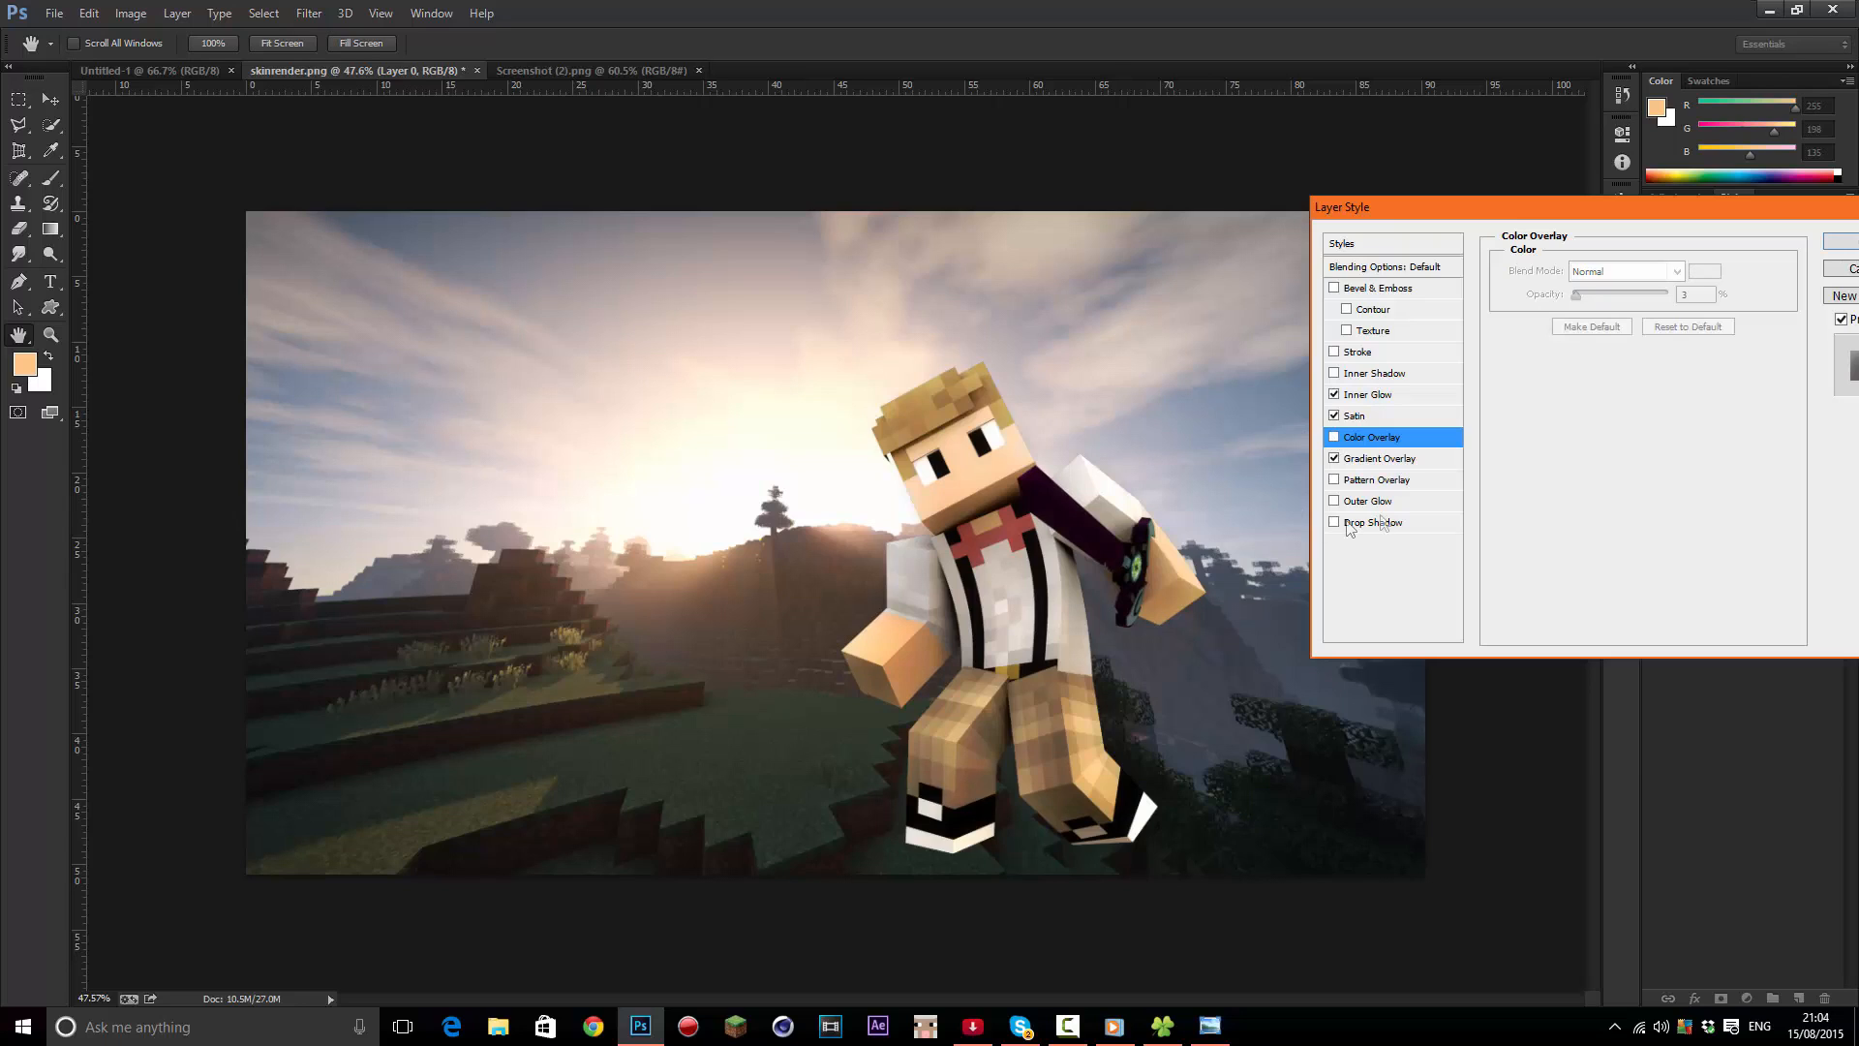
Apply the layer style settings, collapse the effects list and duplicate the character layer
click(1835, 240)
scroll(1124, 493, down, 4)
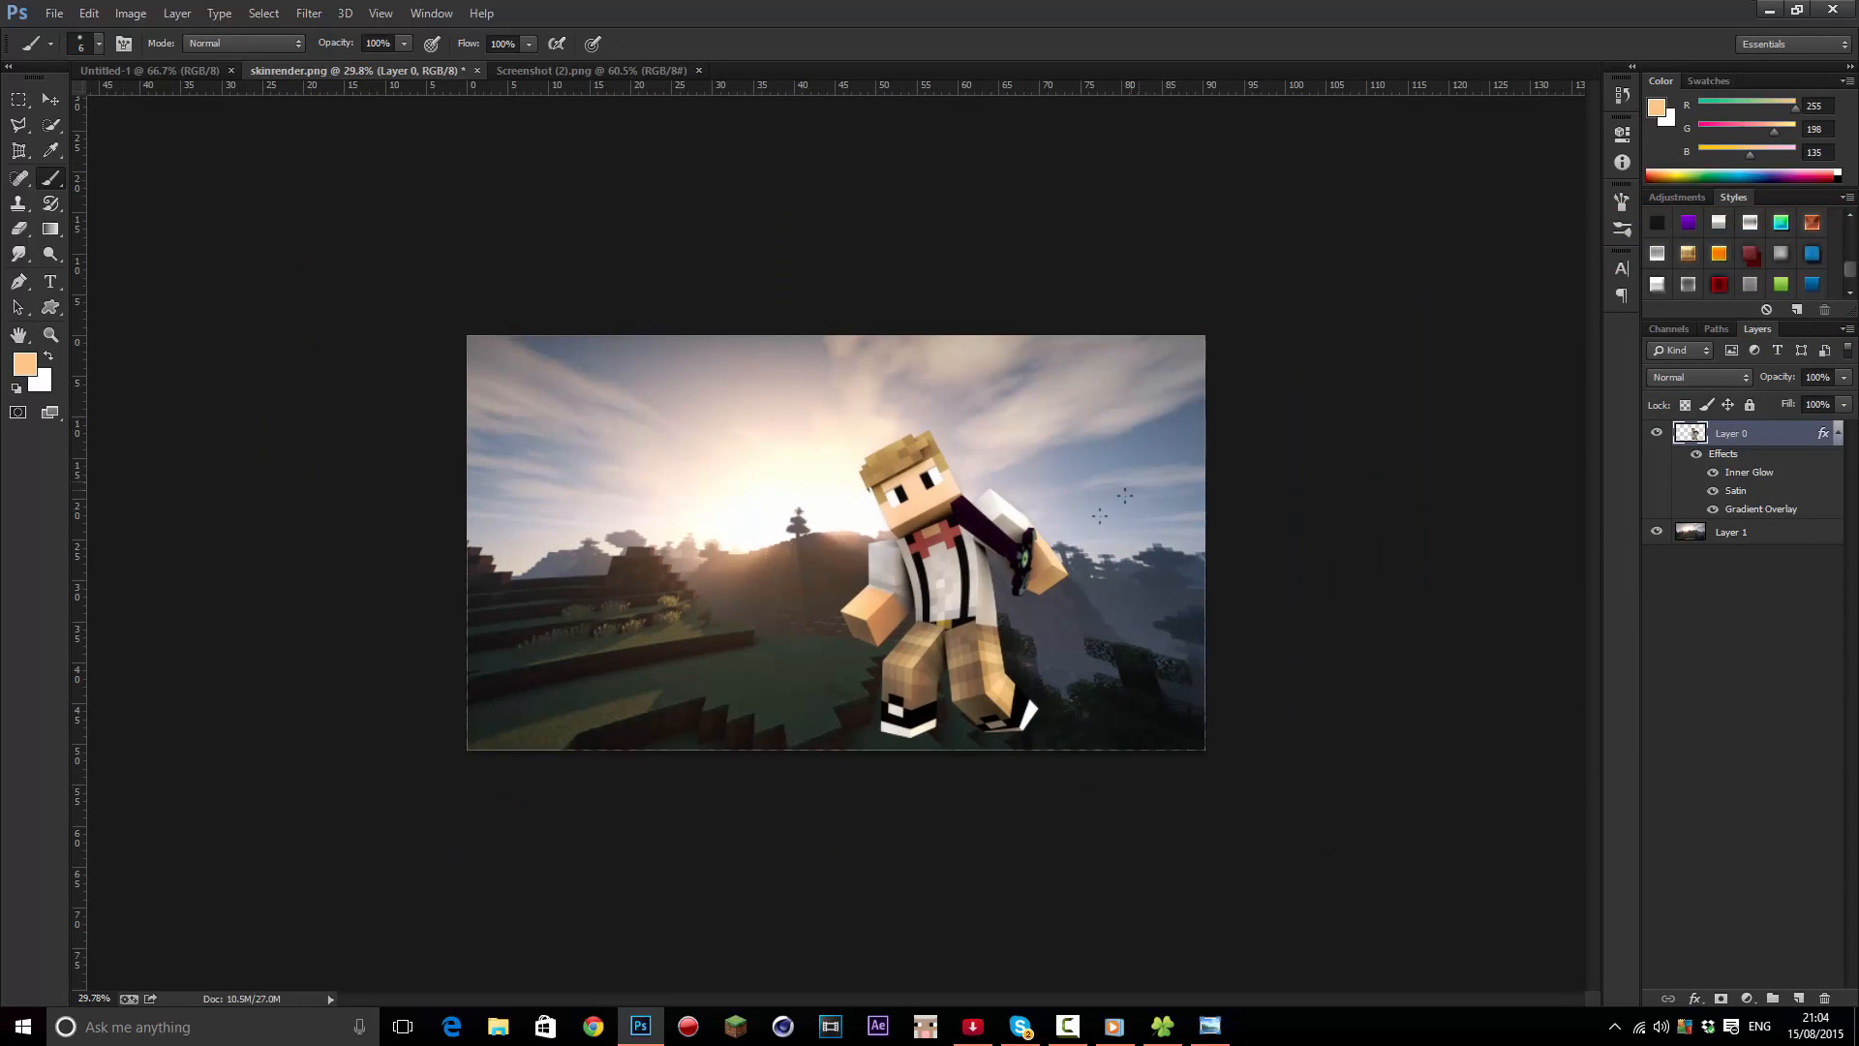
scroll(1020, 468, up, 3)
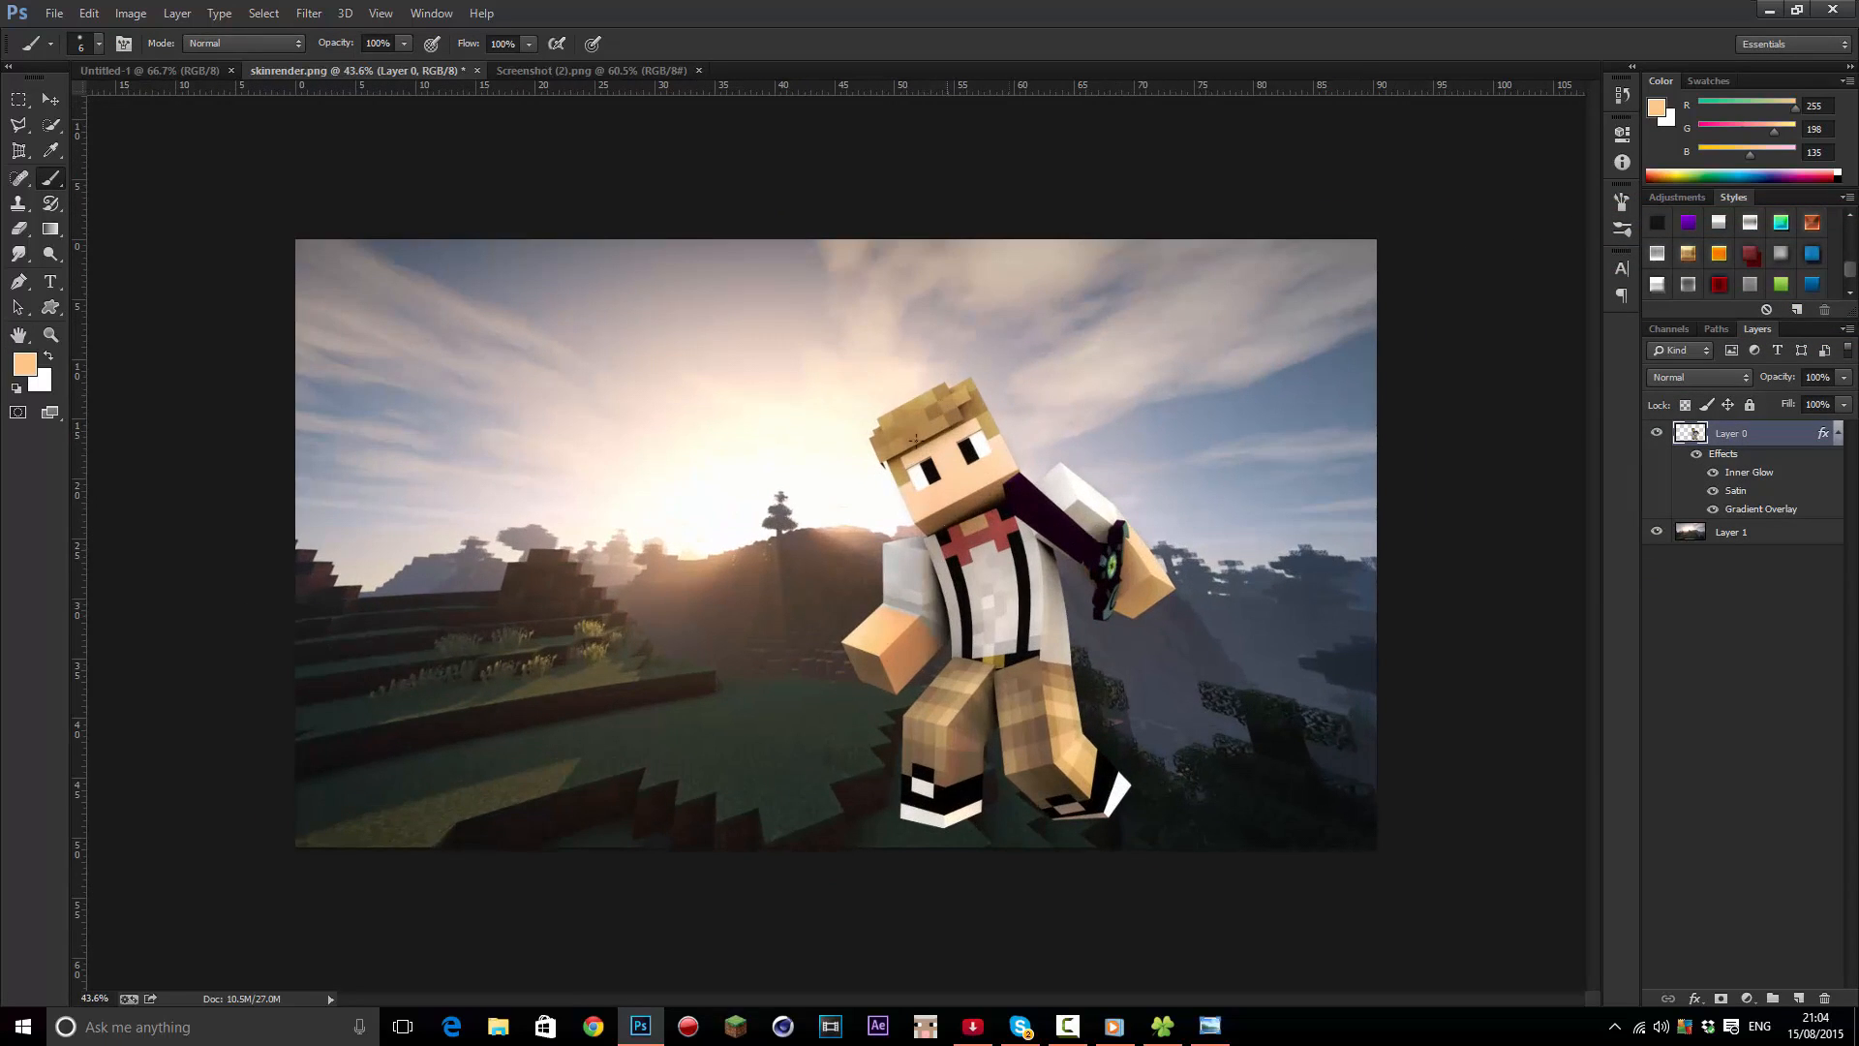
click(1838, 435)
right_click(1737, 437)
key(Escape)
key(ctrl+j)
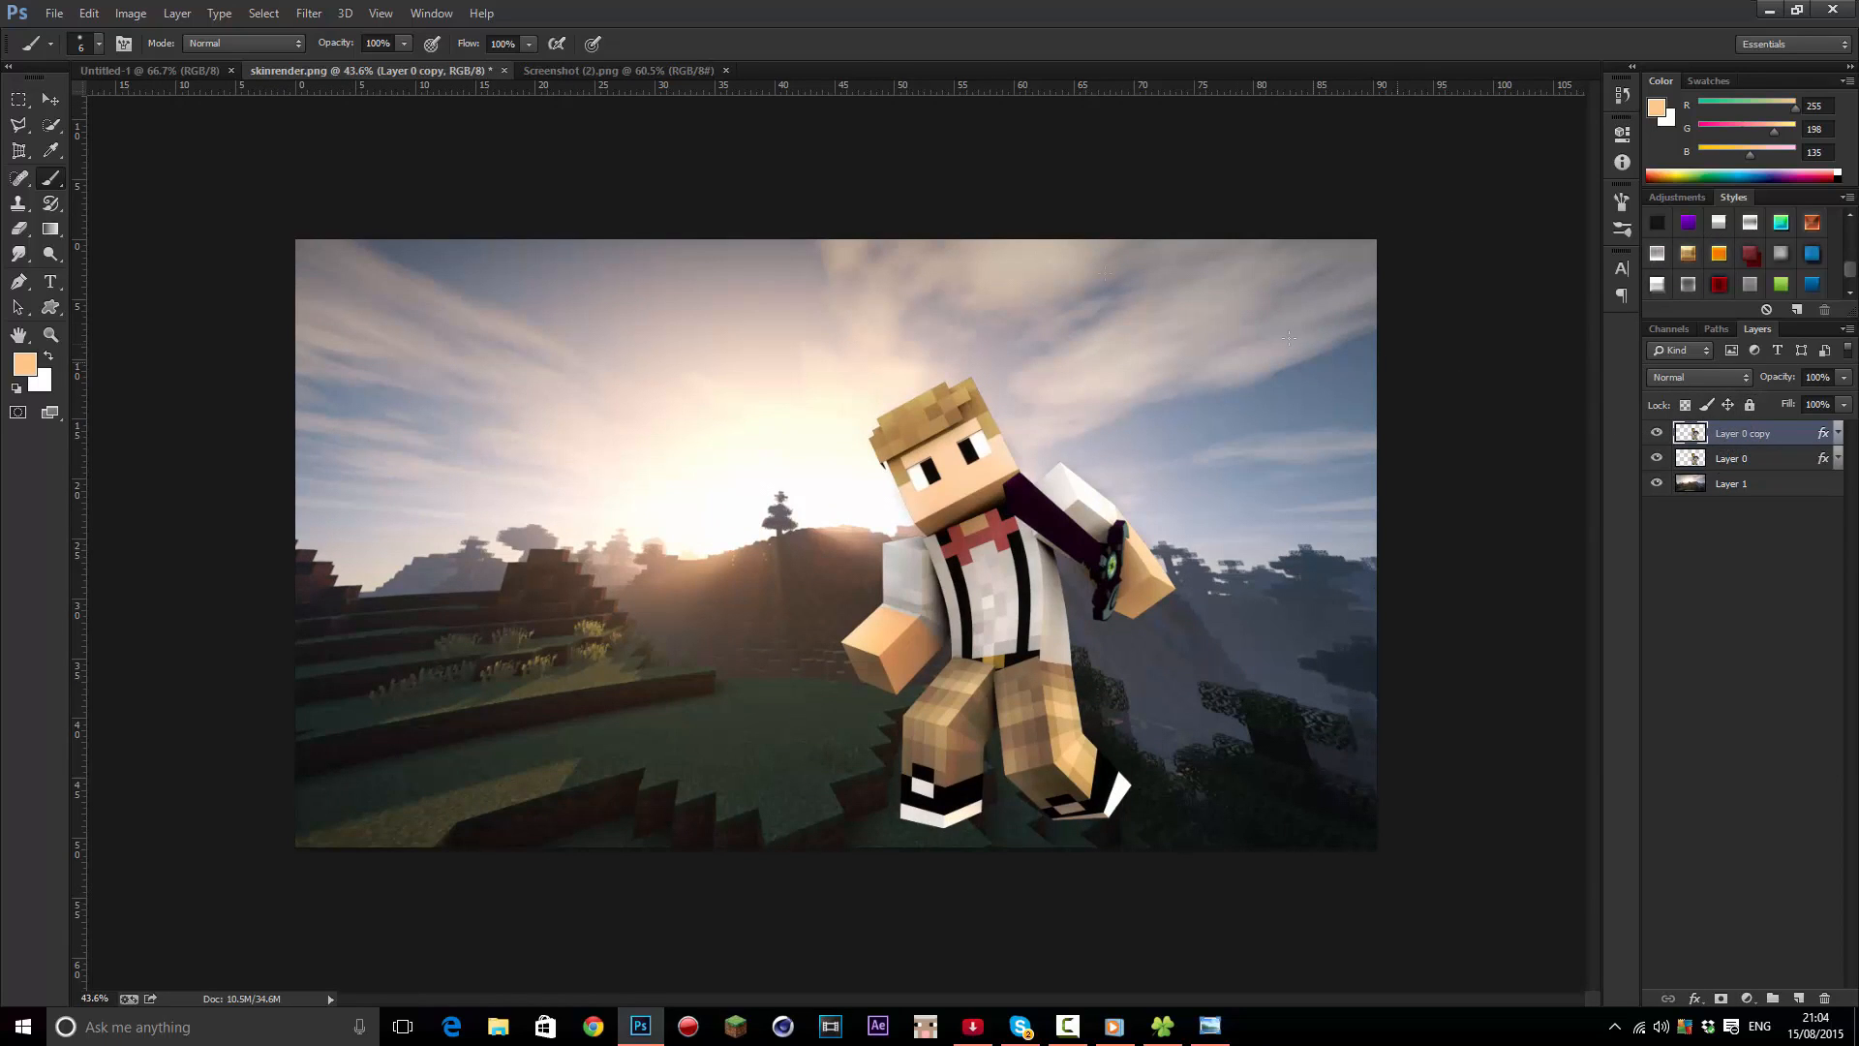
Open the Glowing Edges filter for the character copy and set edge width 1, edge brightness 6 and smoothness 5
click(312, 10)
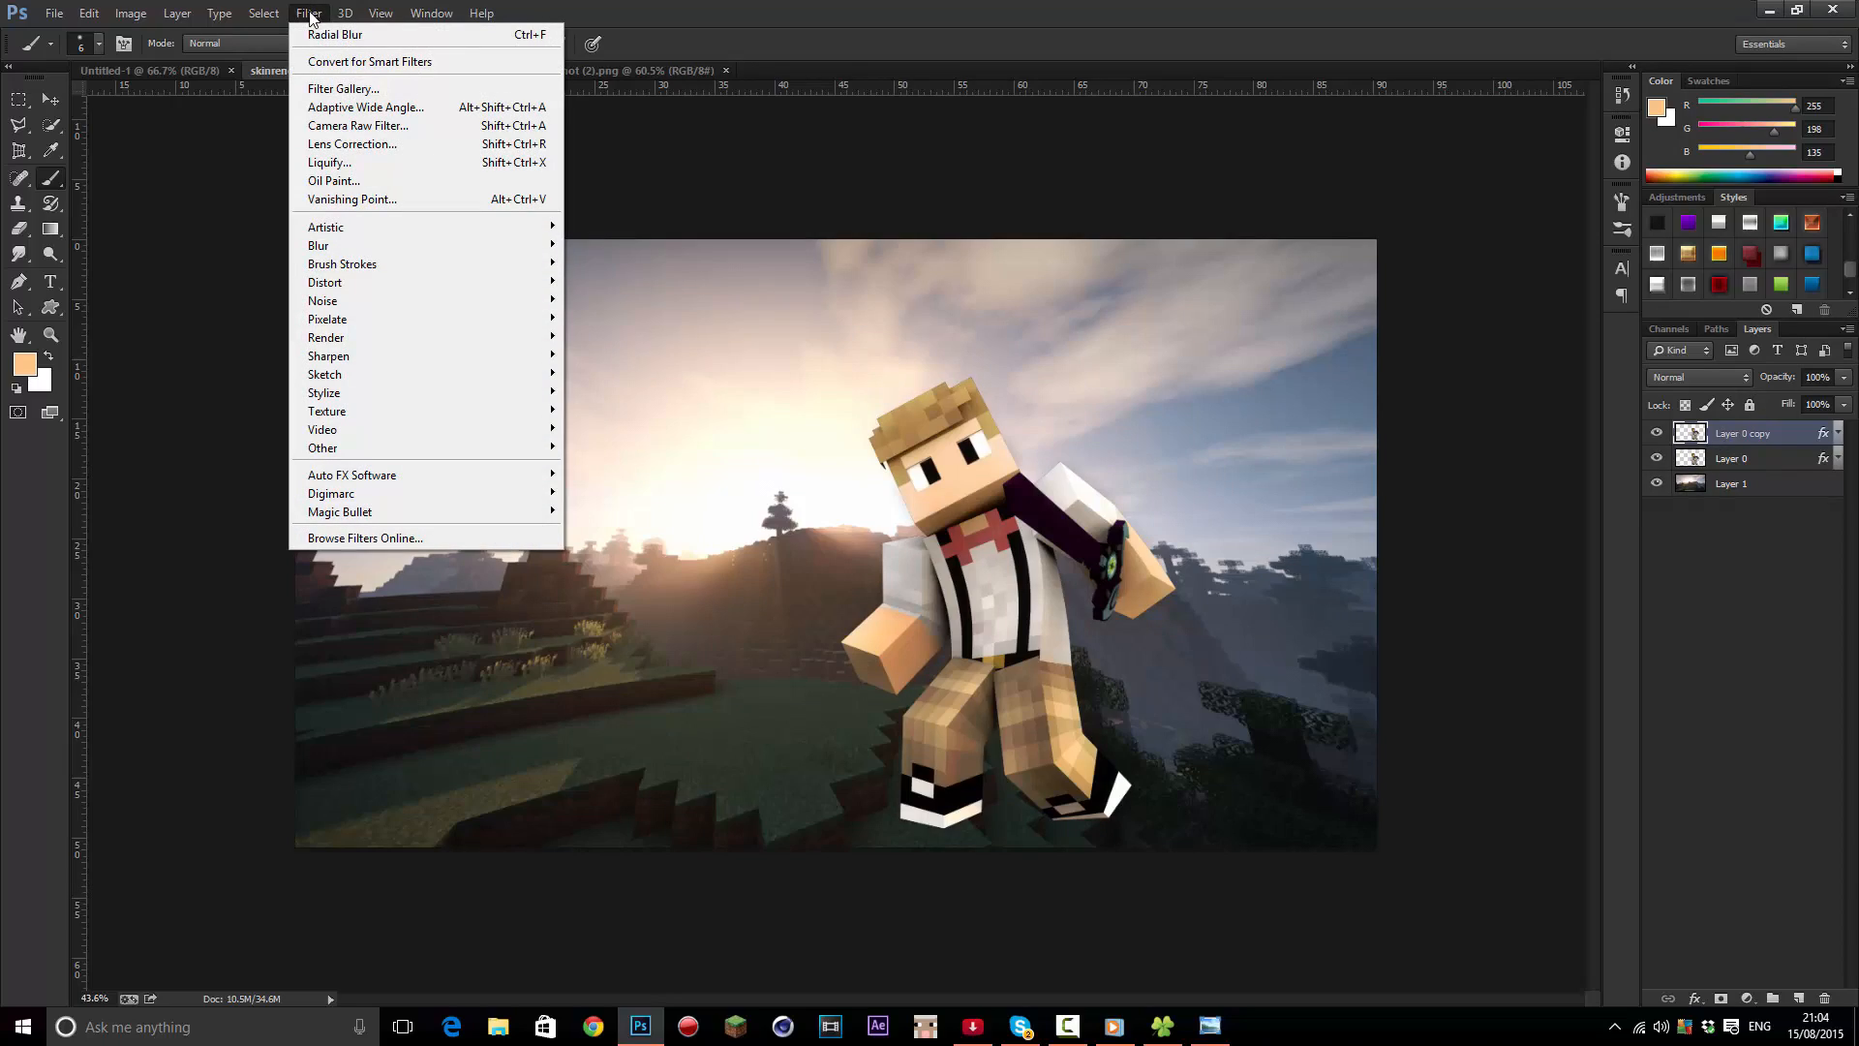
click(343, 88)
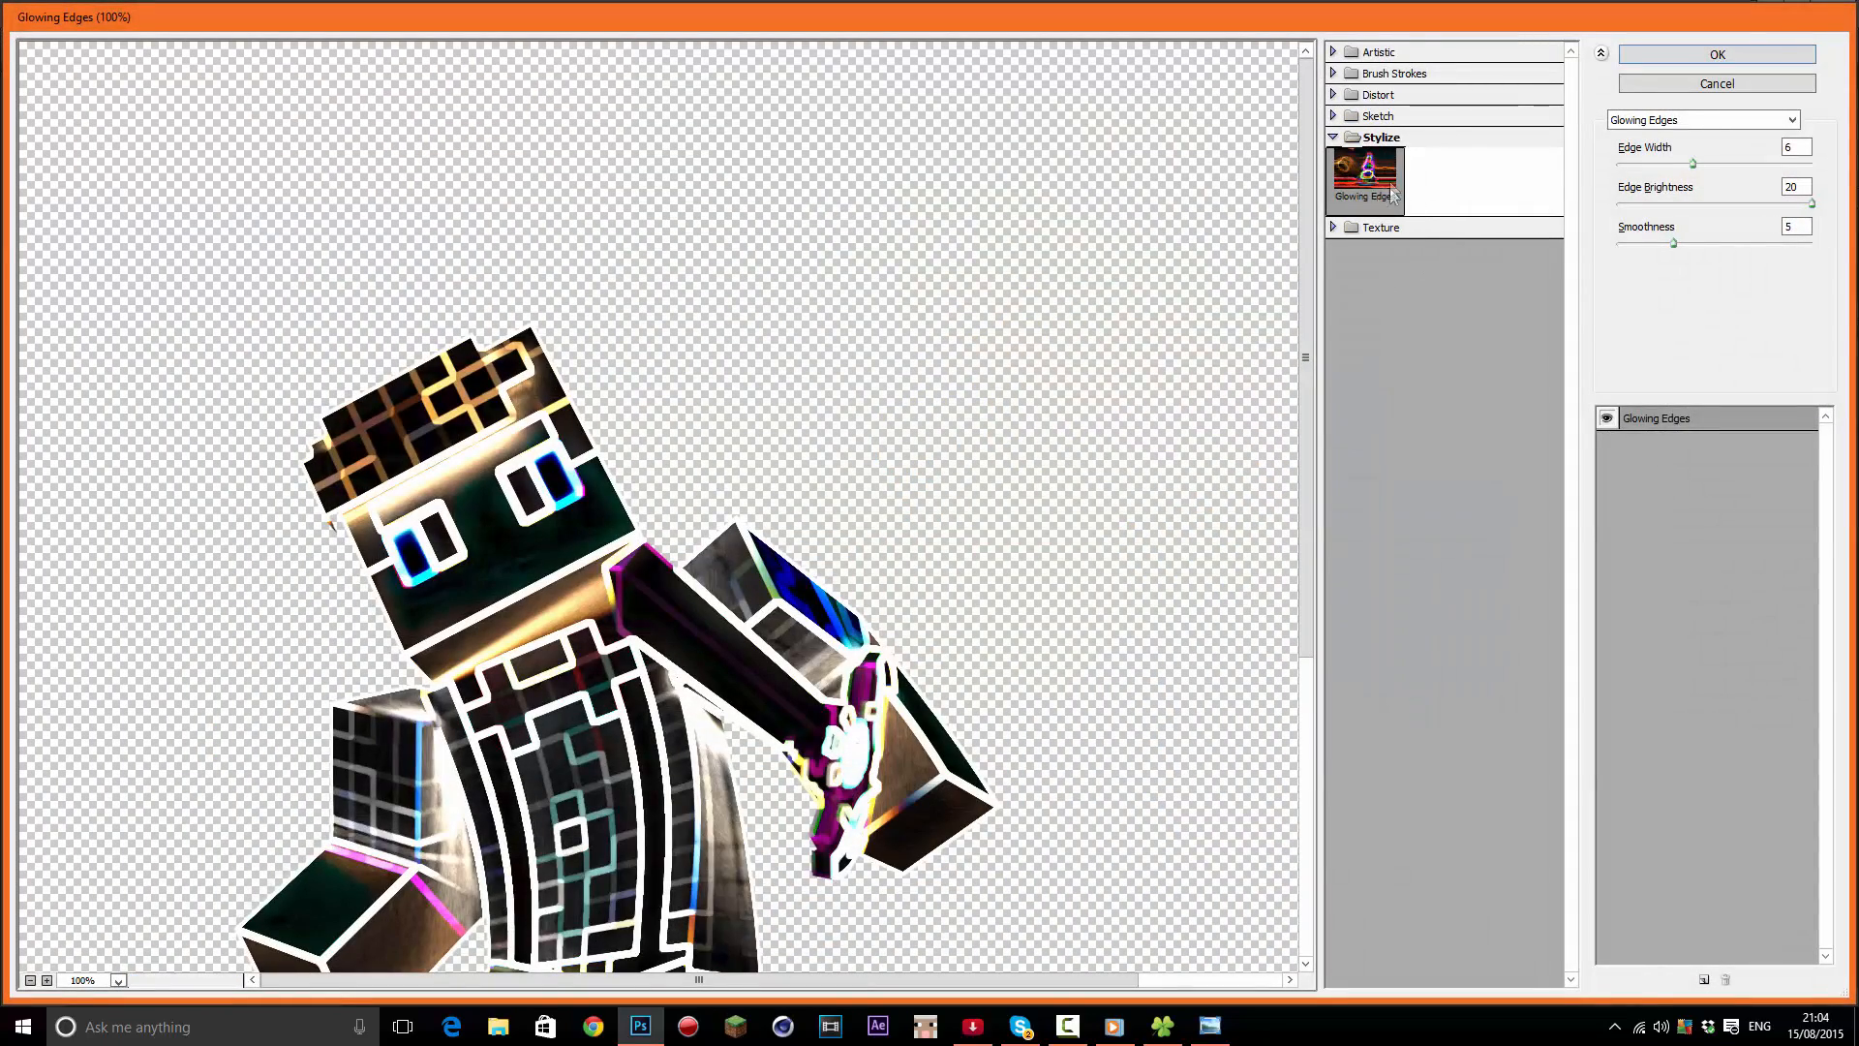
drag(1695, 164, 1635, 165)
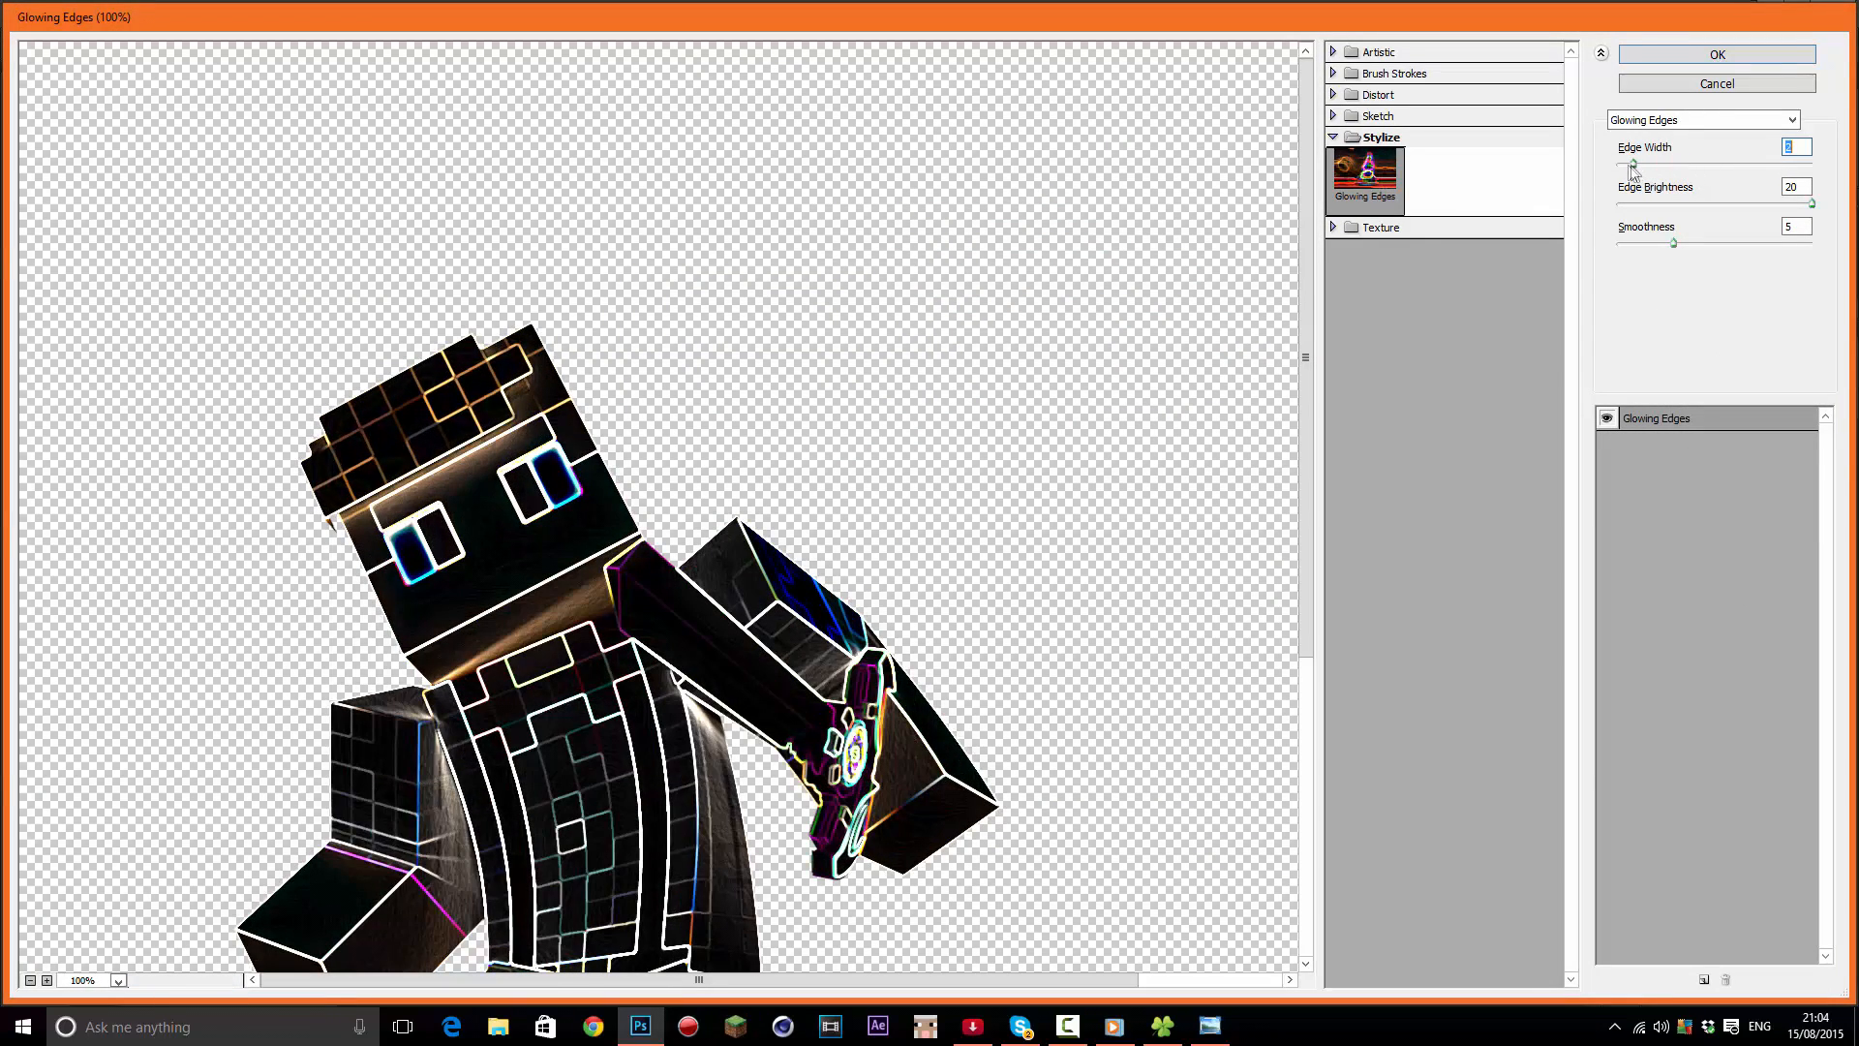
scroll(837, 301, down, 3)
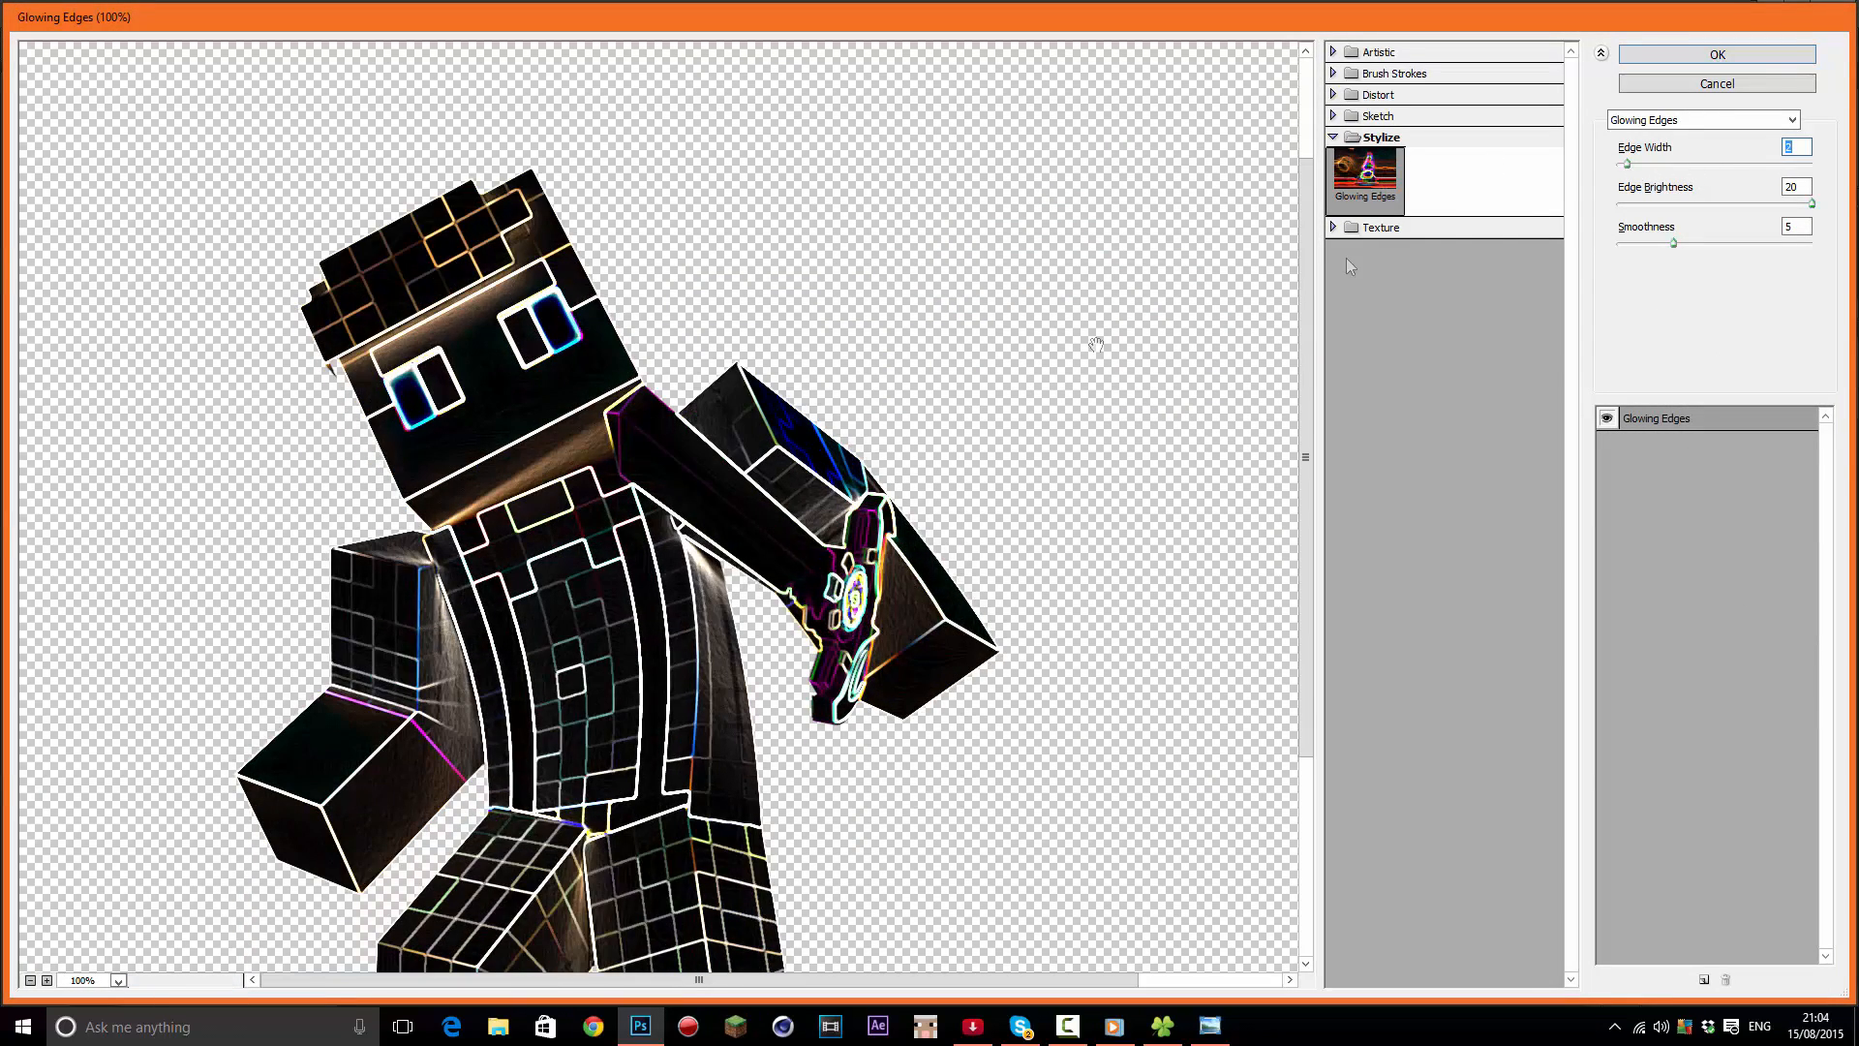
drag(1637, 166, 1617, 166)
drag(1811, 204, 1678, 209)
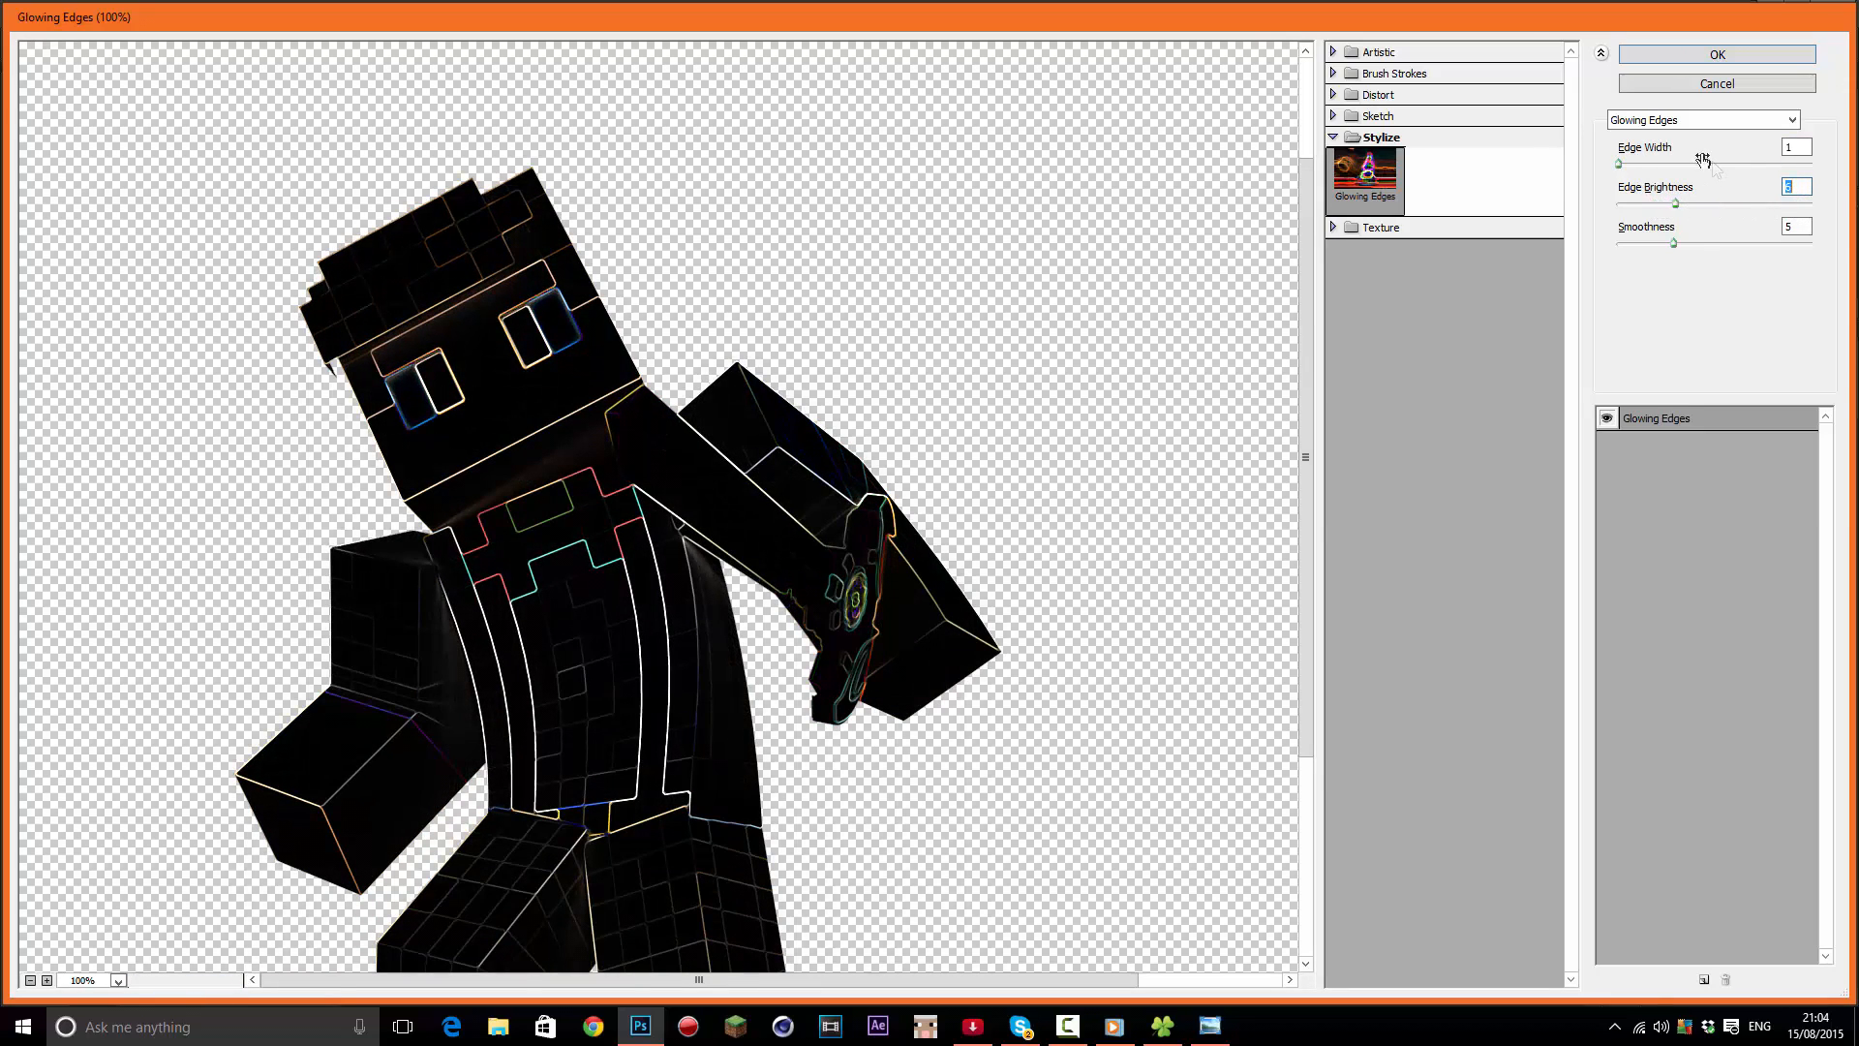
drag(1752, 242, 1677, 242)
Examine the Glowing Edges preview from the character's head down to the feet
scroll(1064, 468, down, 5)
scroll(810, 413, up, 1)
scroll(784, 436, down, 2)
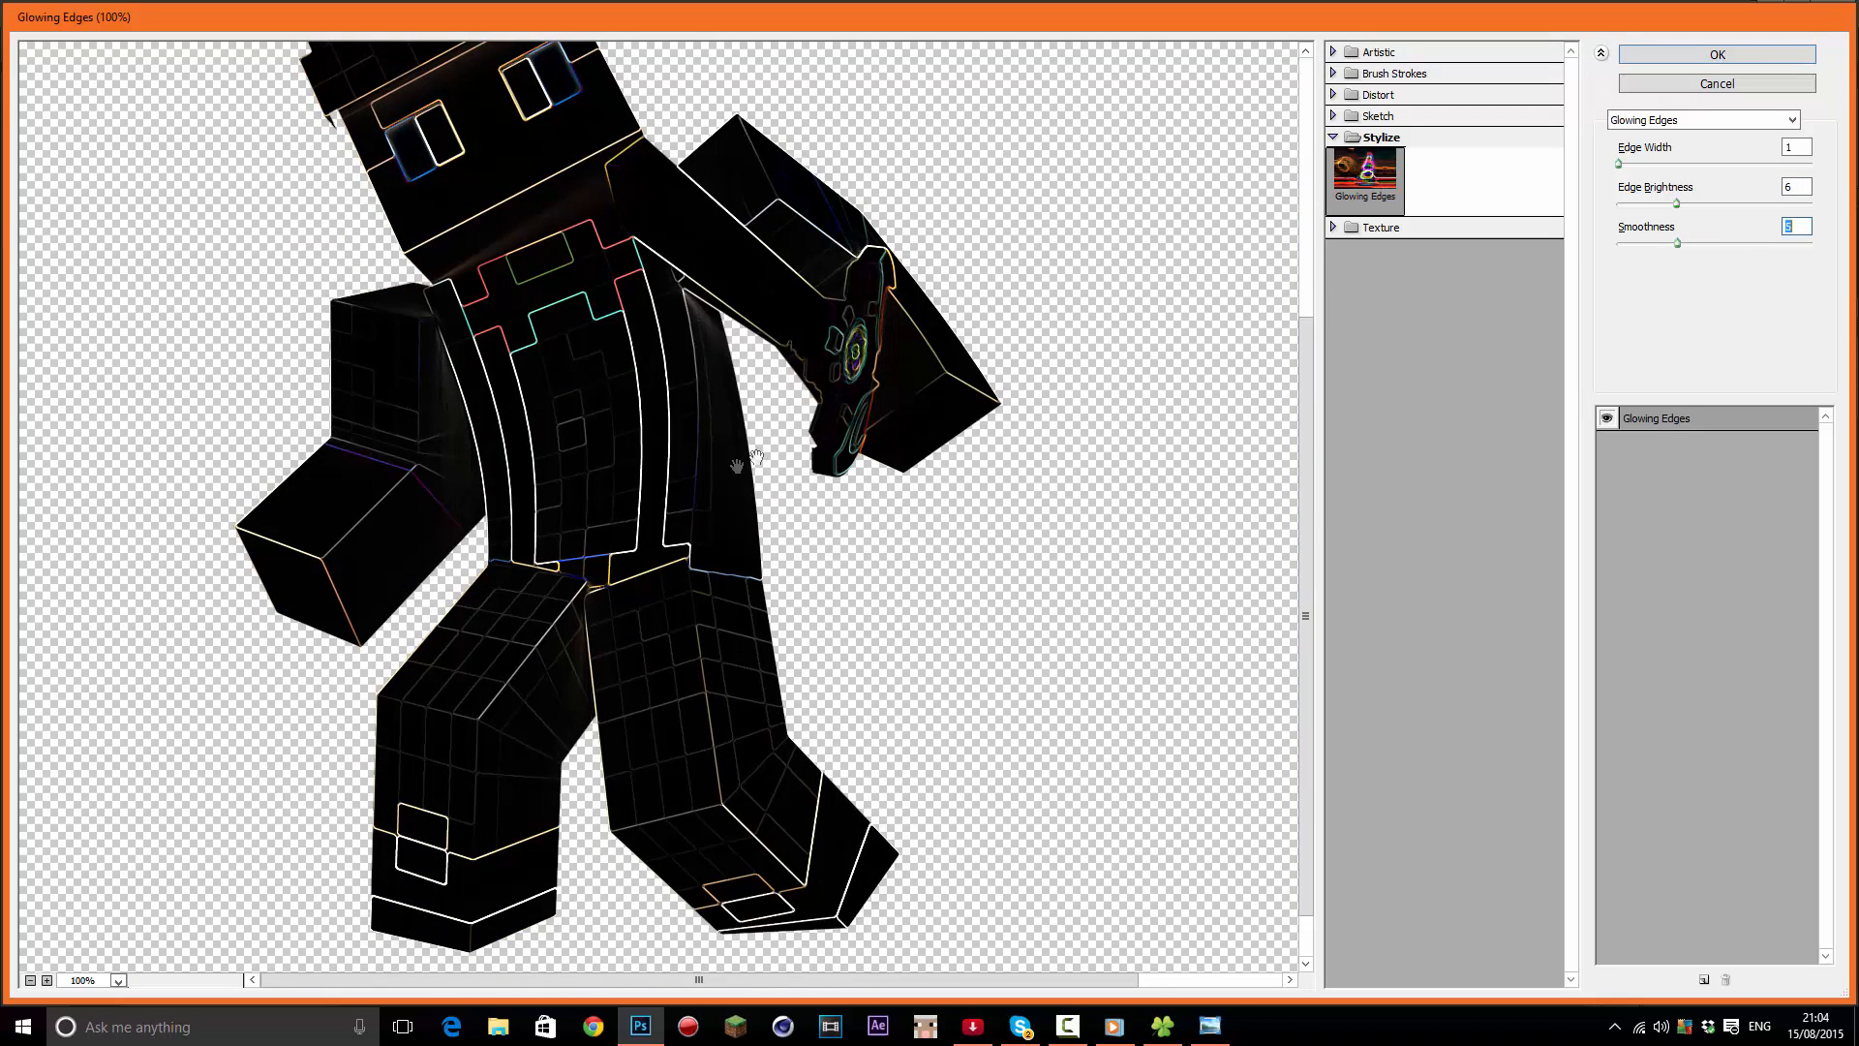
scroll(717, 407, up, 4)
scroll(632, 376, down, 7)
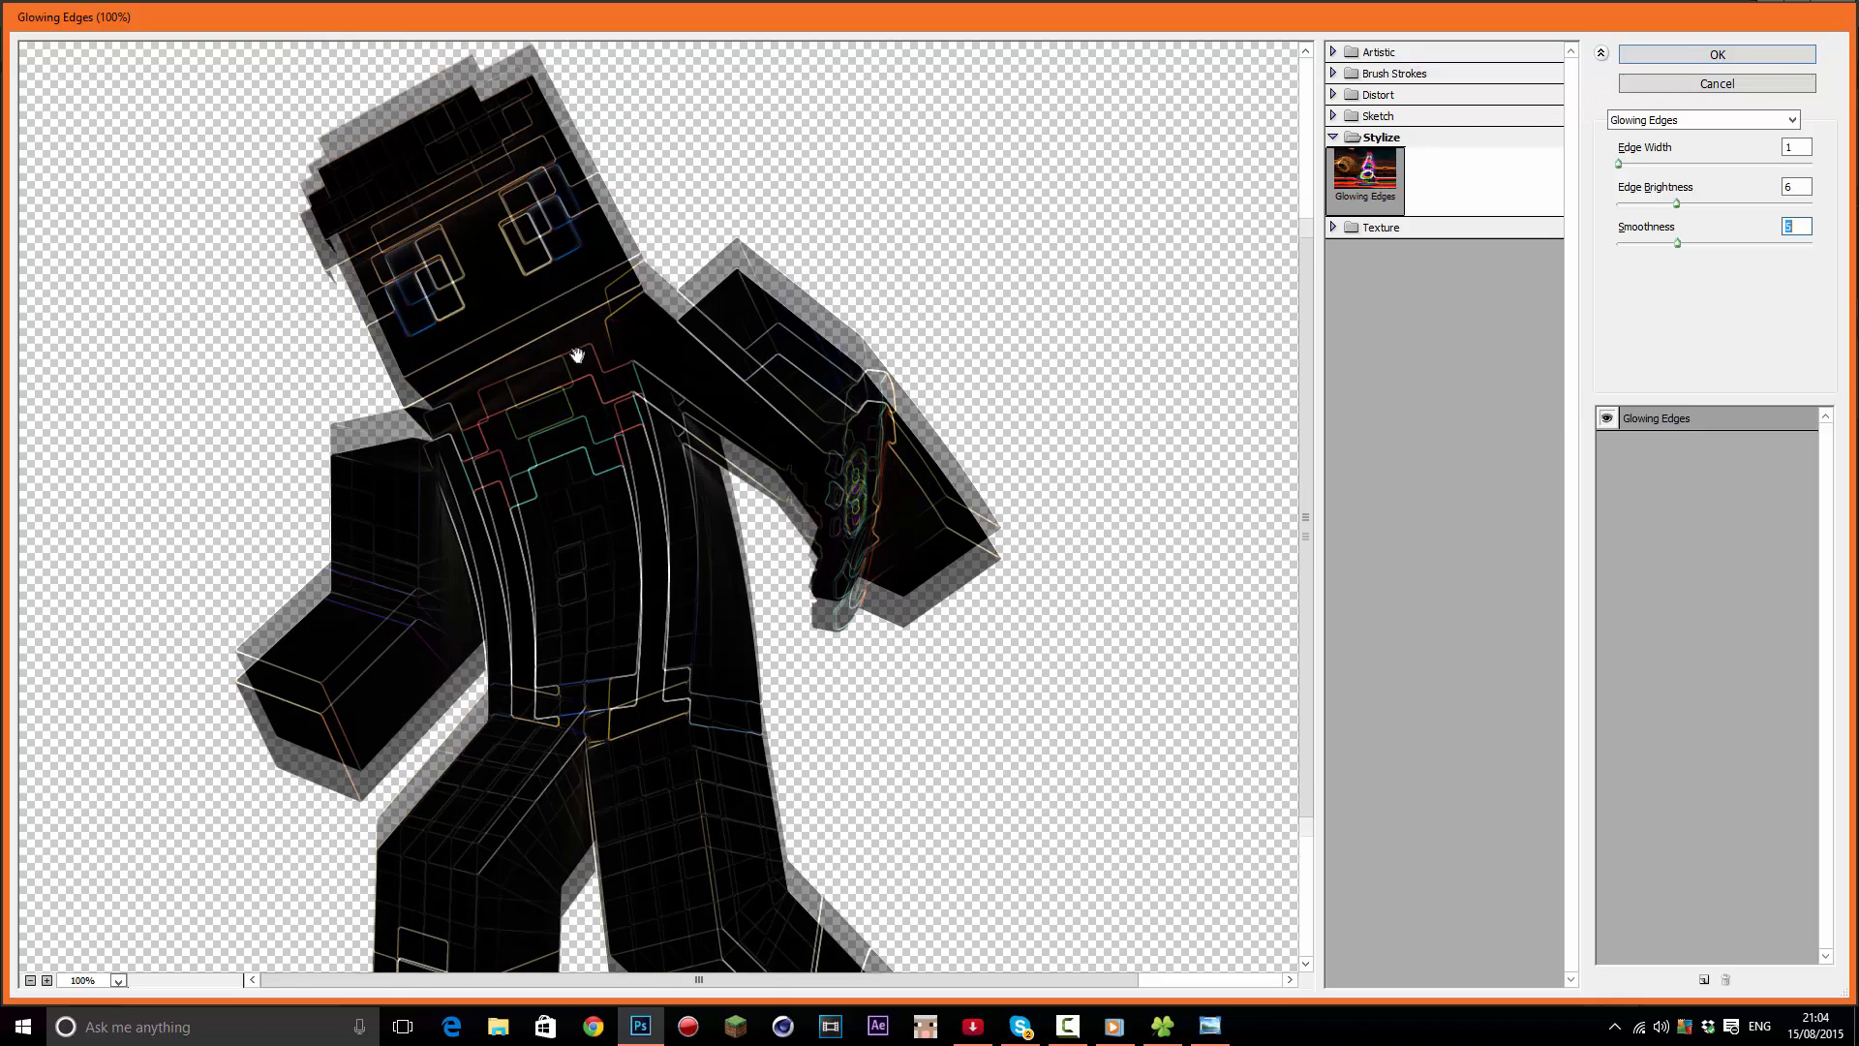
scroll(611, 503, up, 2)
scroll(611, 504, down, 3)
scroll(643, 498, up, 3)
scroll(652, 506, down, 3)
scroll(739, 402, up, 6)
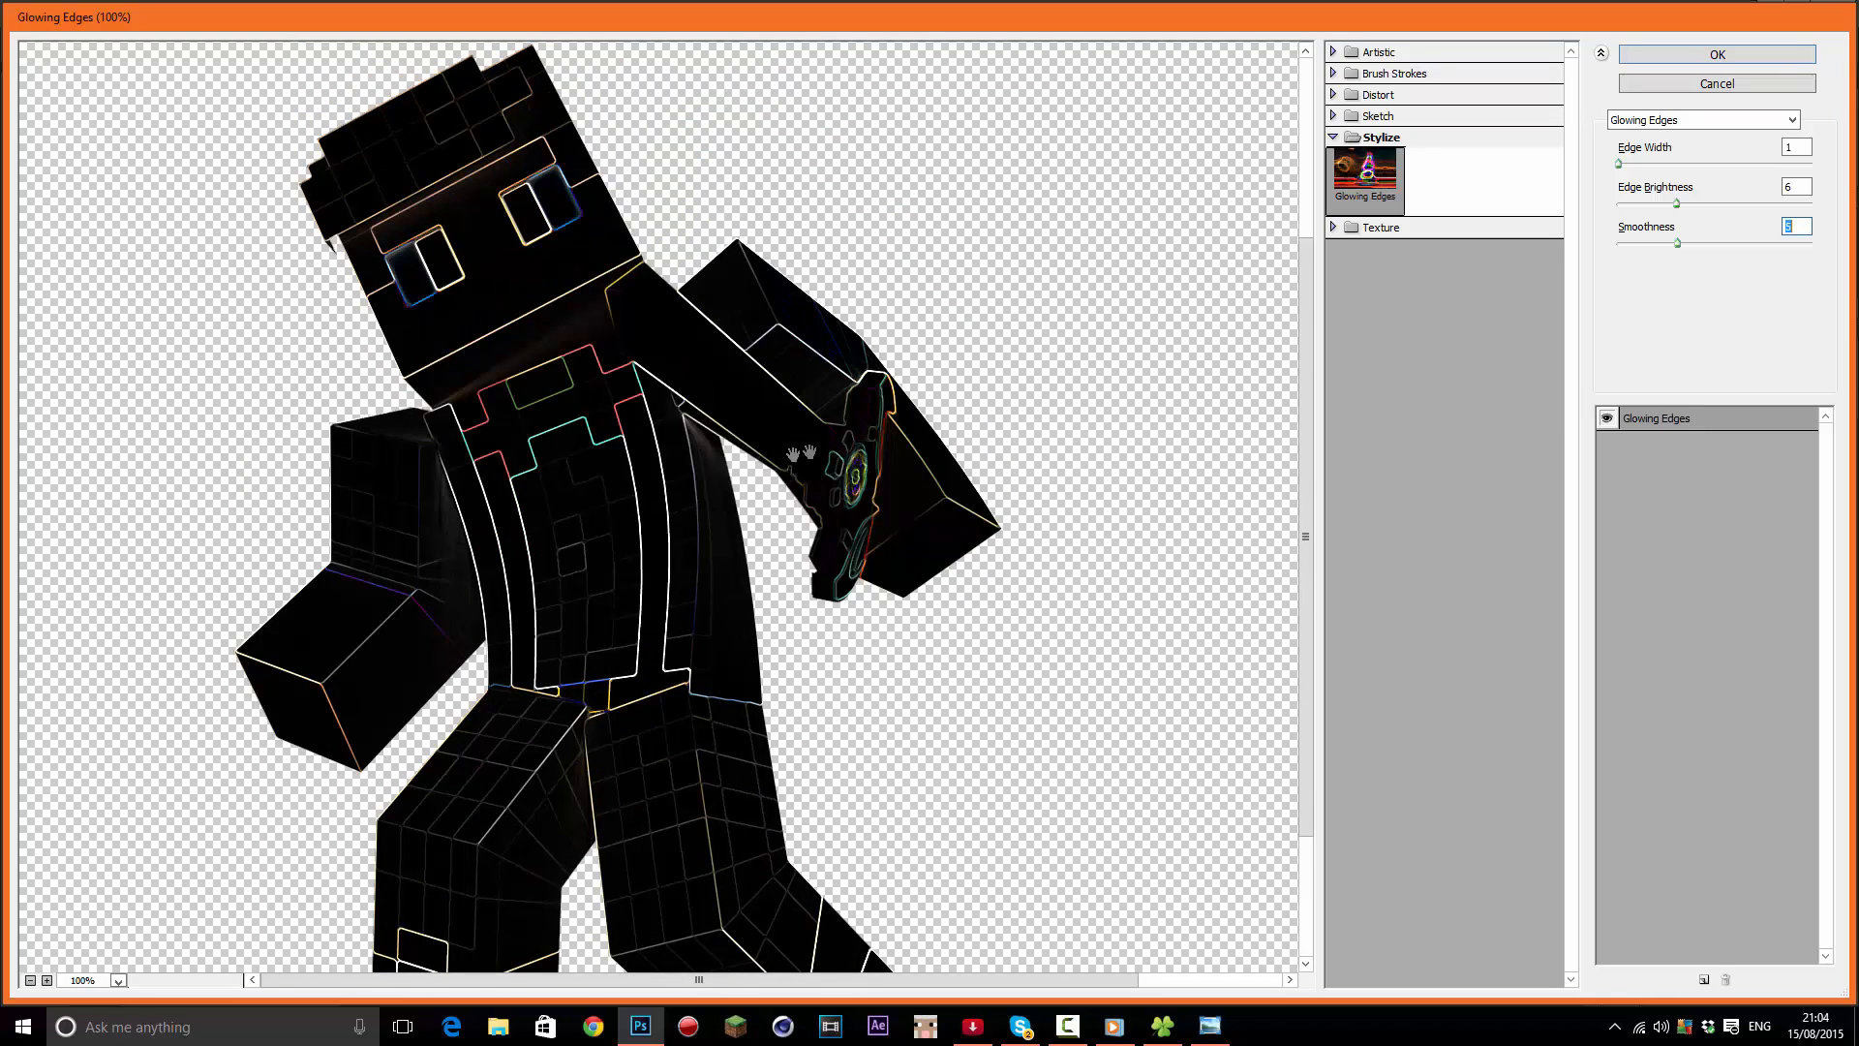
scroll(573, 405, up, 3)
scroll(593, 392, down, 3)
scroll(662, 427, up, 3)
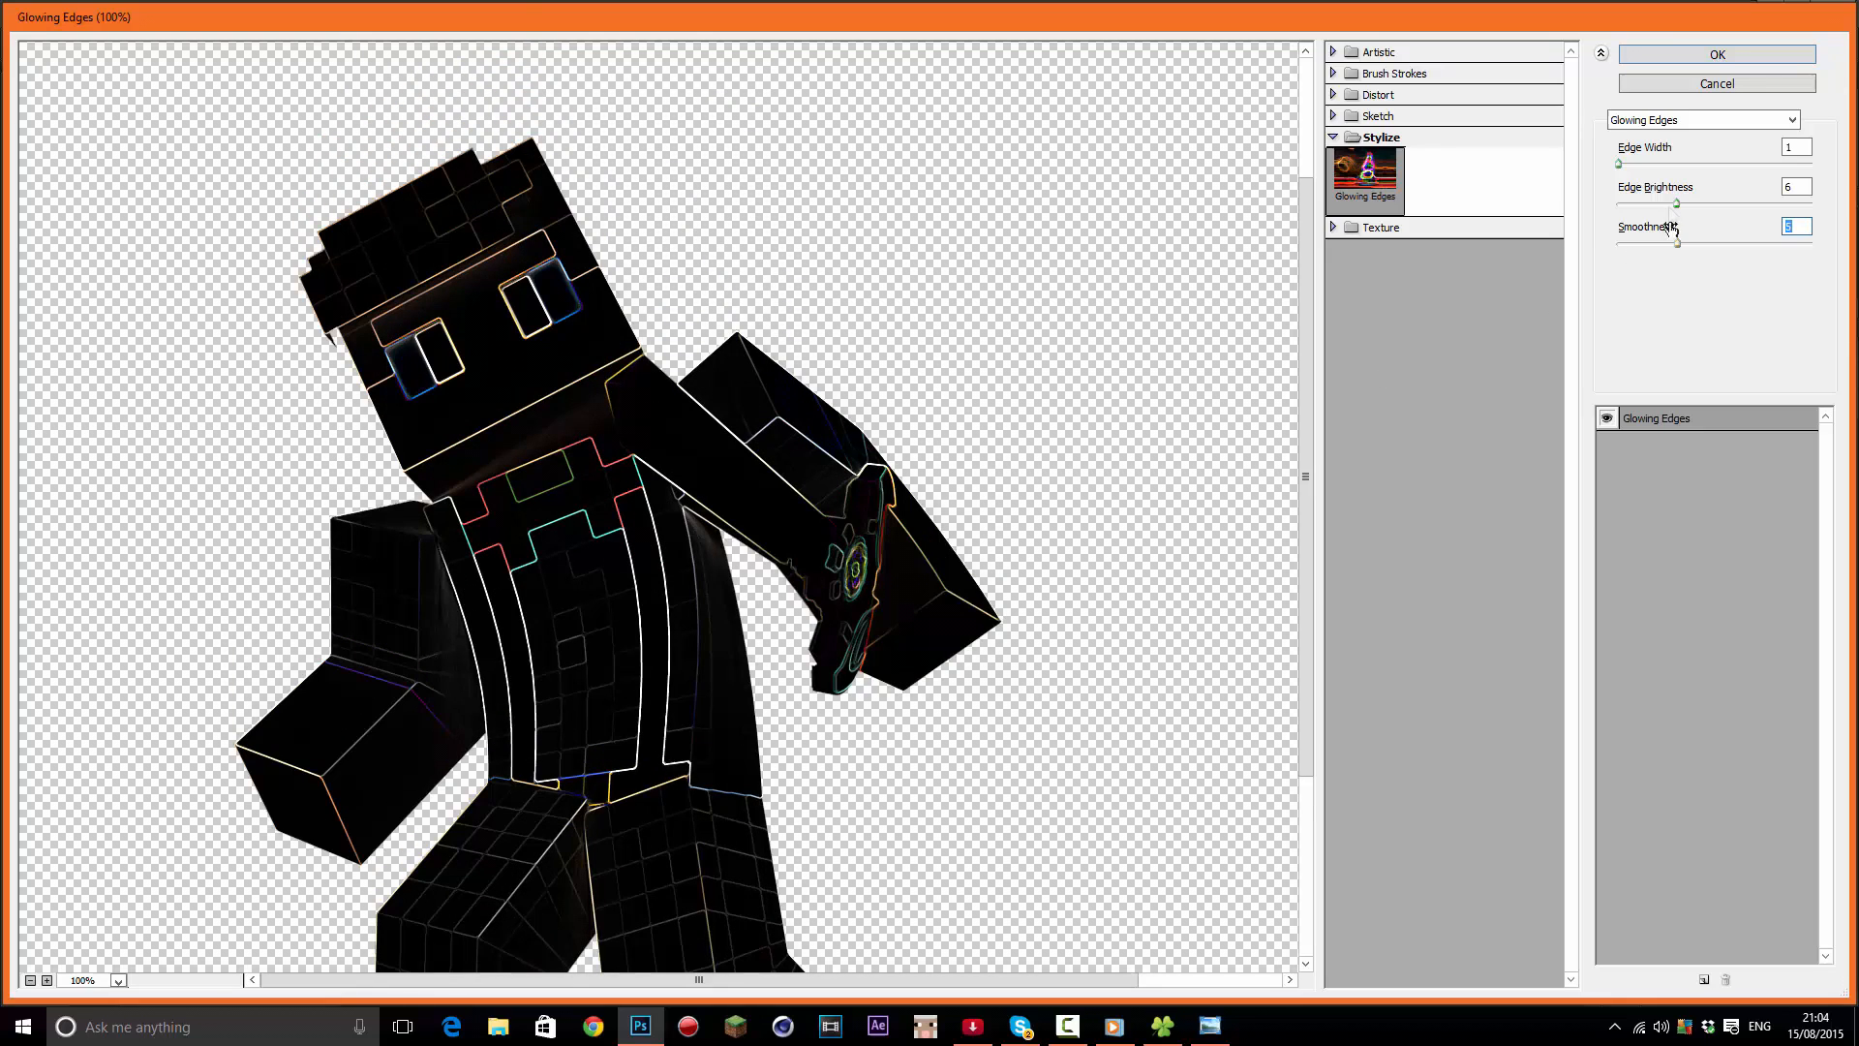
Keep the edge width at 1 and apply the Glowing Edges filter to the character copy
click(1624, 165)
scroll(736, 251, down, 6)
scroll(518, 433, up, 4)
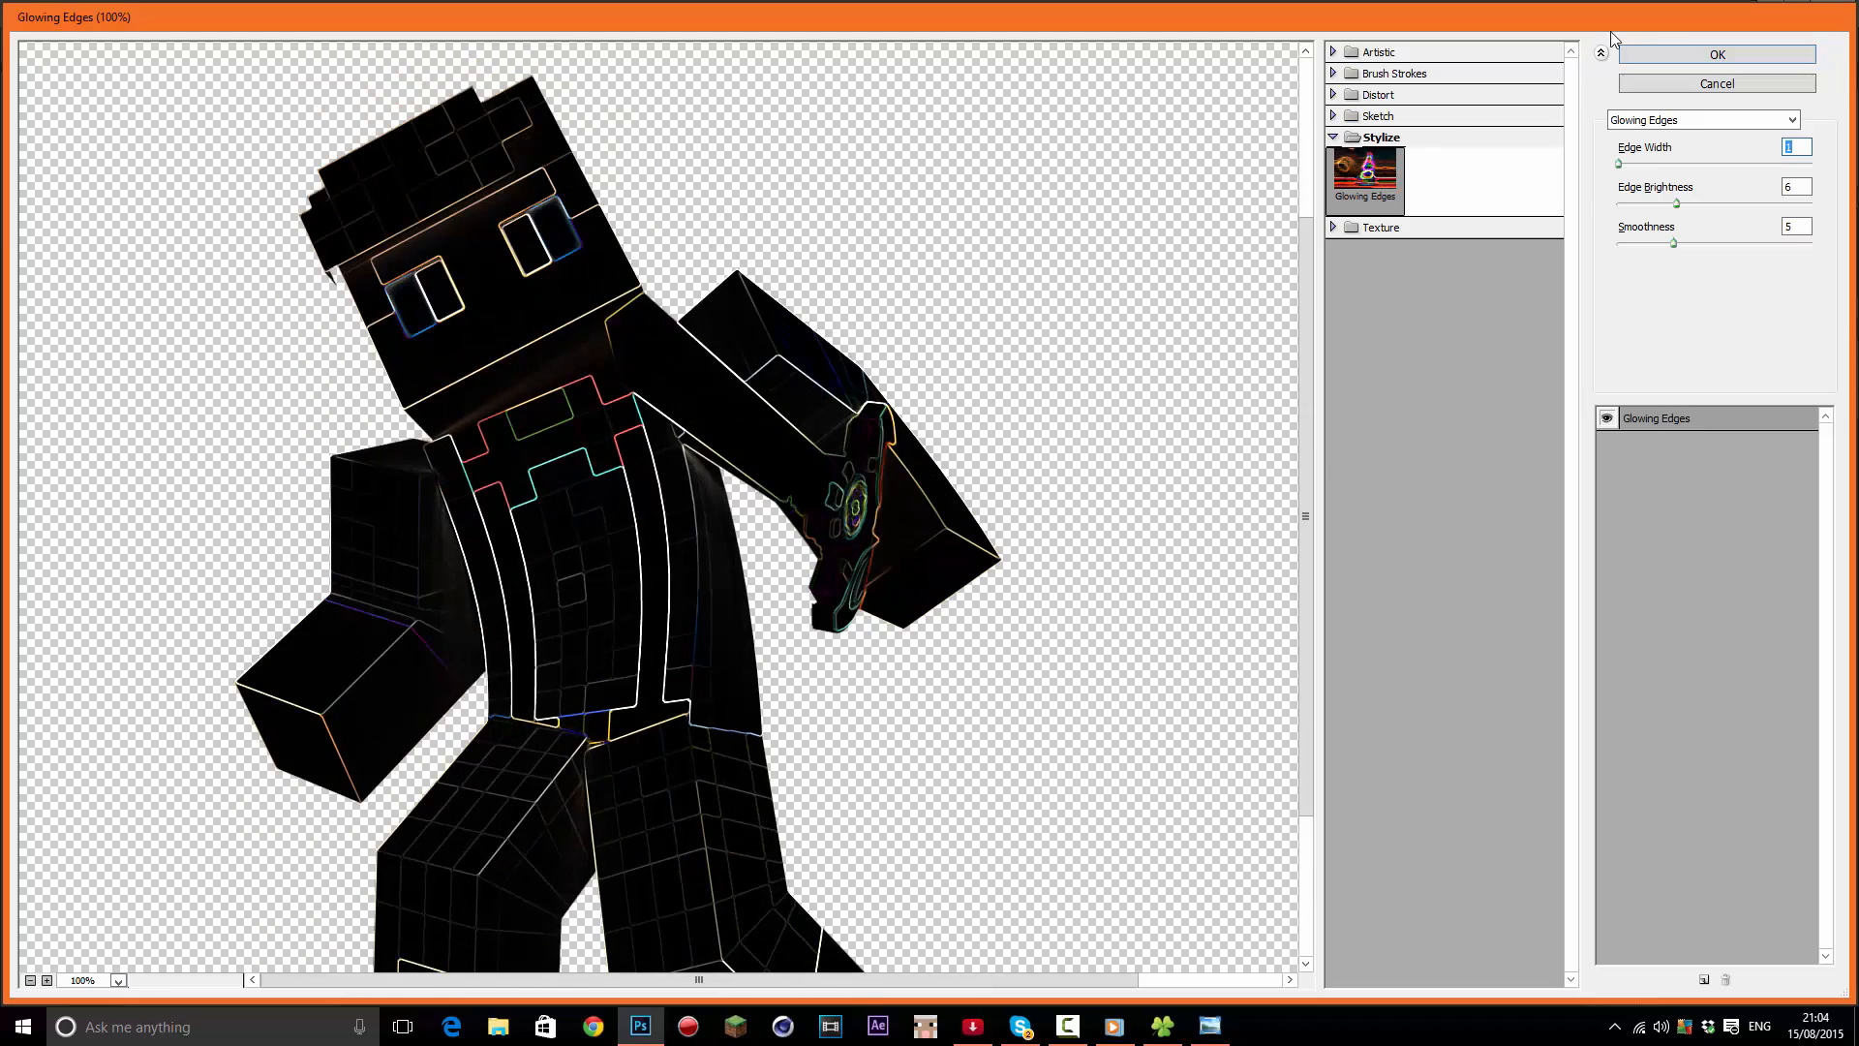
click(1717, 54)
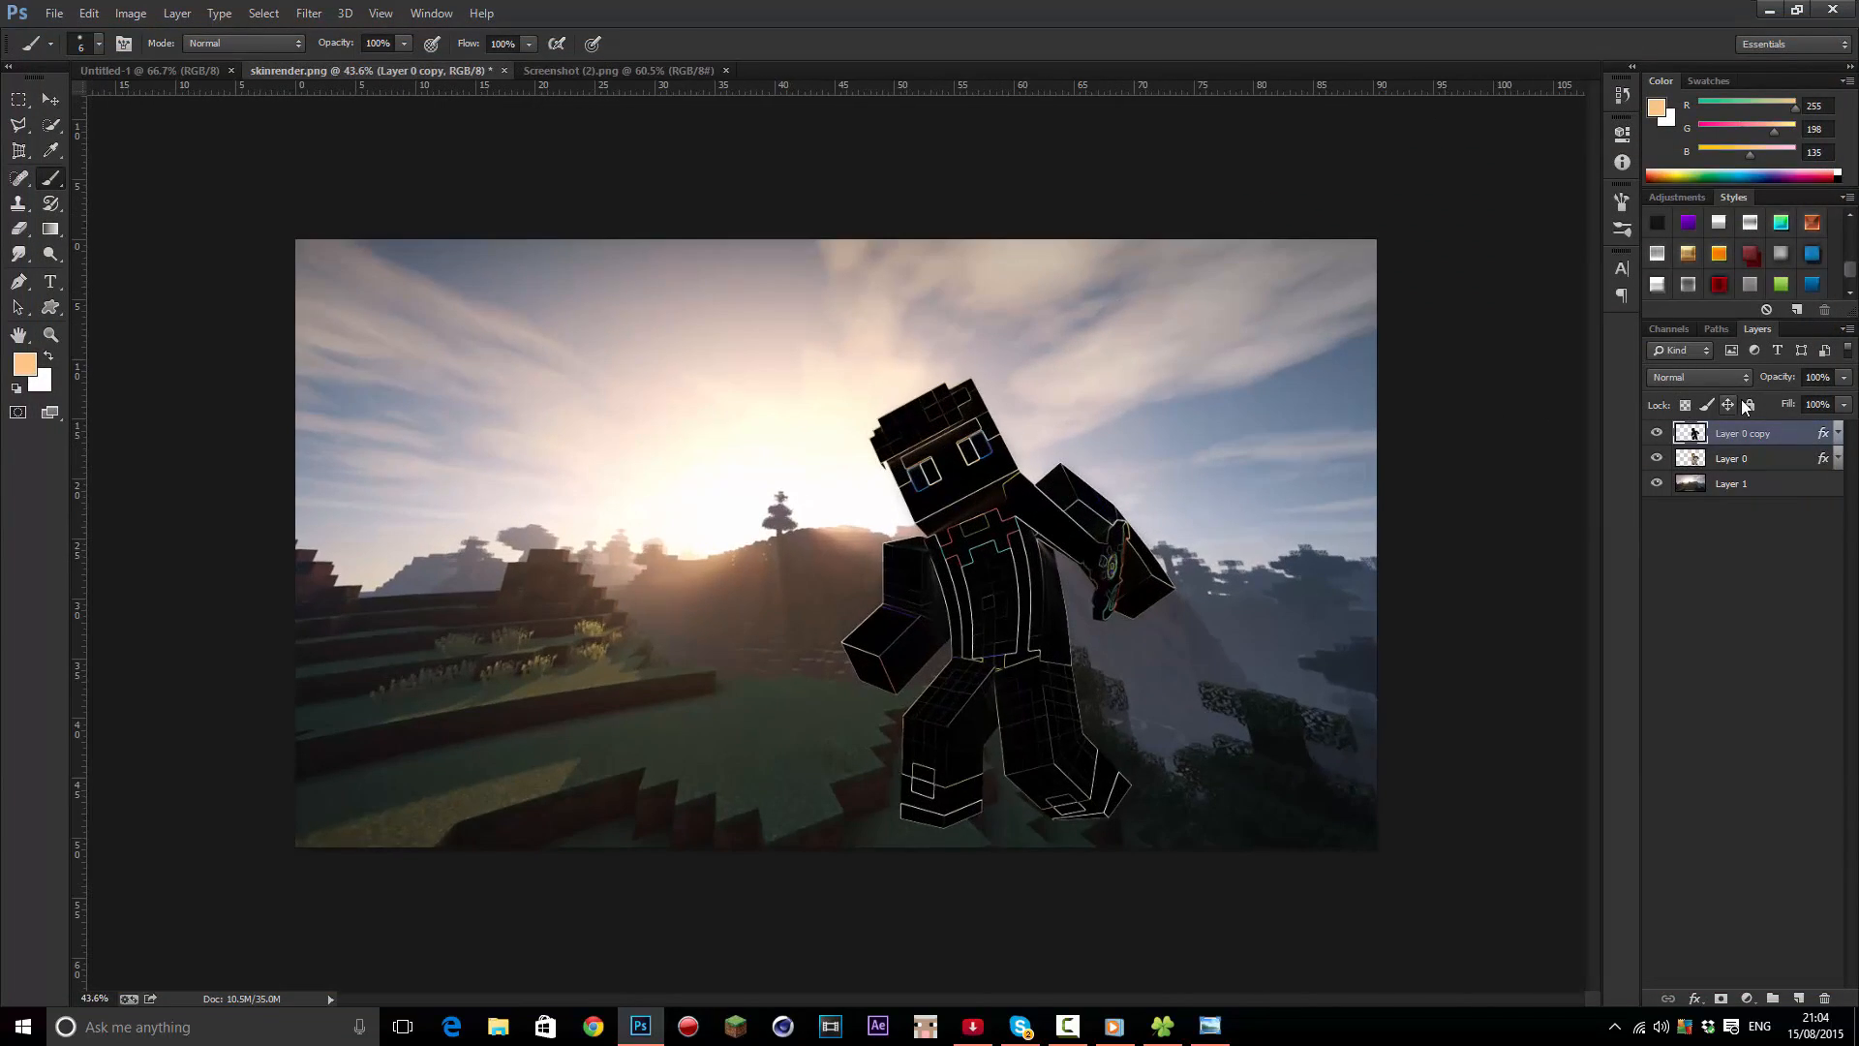
Try the Linear Dodge (Add) and Soft Light blend modes on the glowing-edges copy
click(1690, 380)
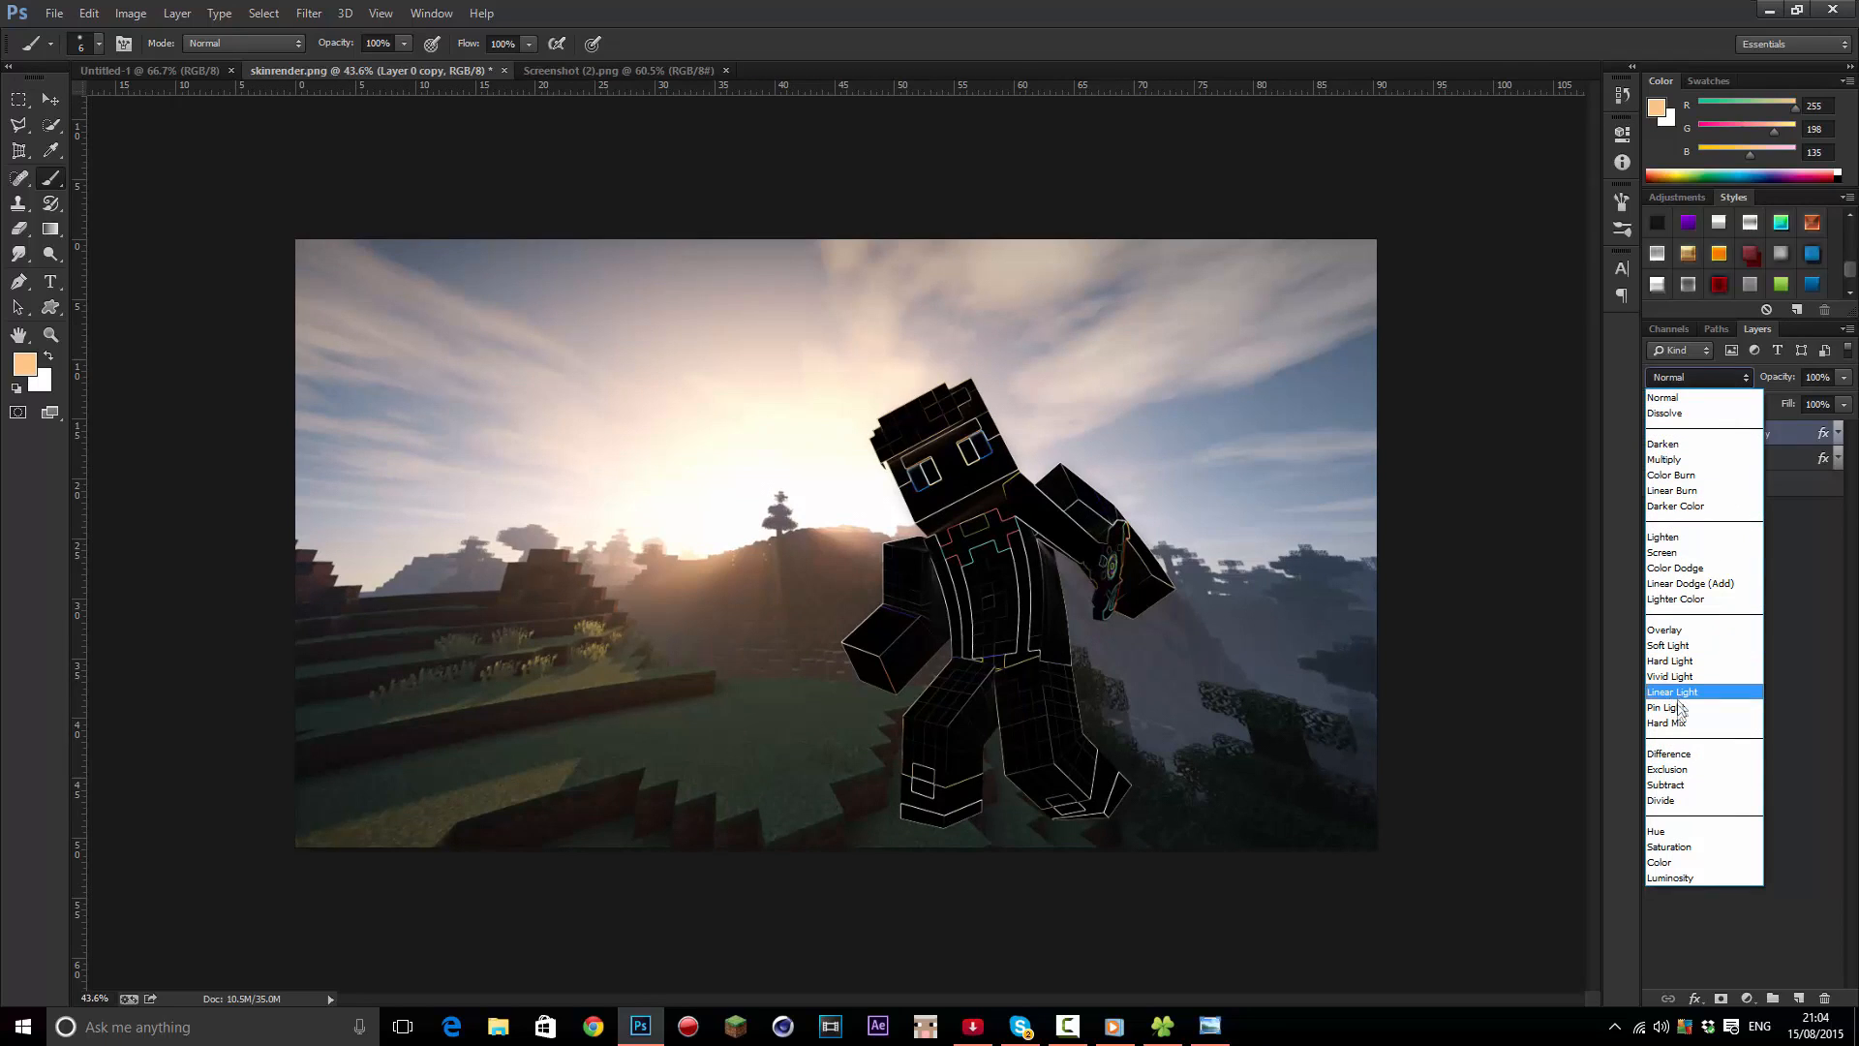
click(1682, 568)
scroll(1708, 376, down, 1)
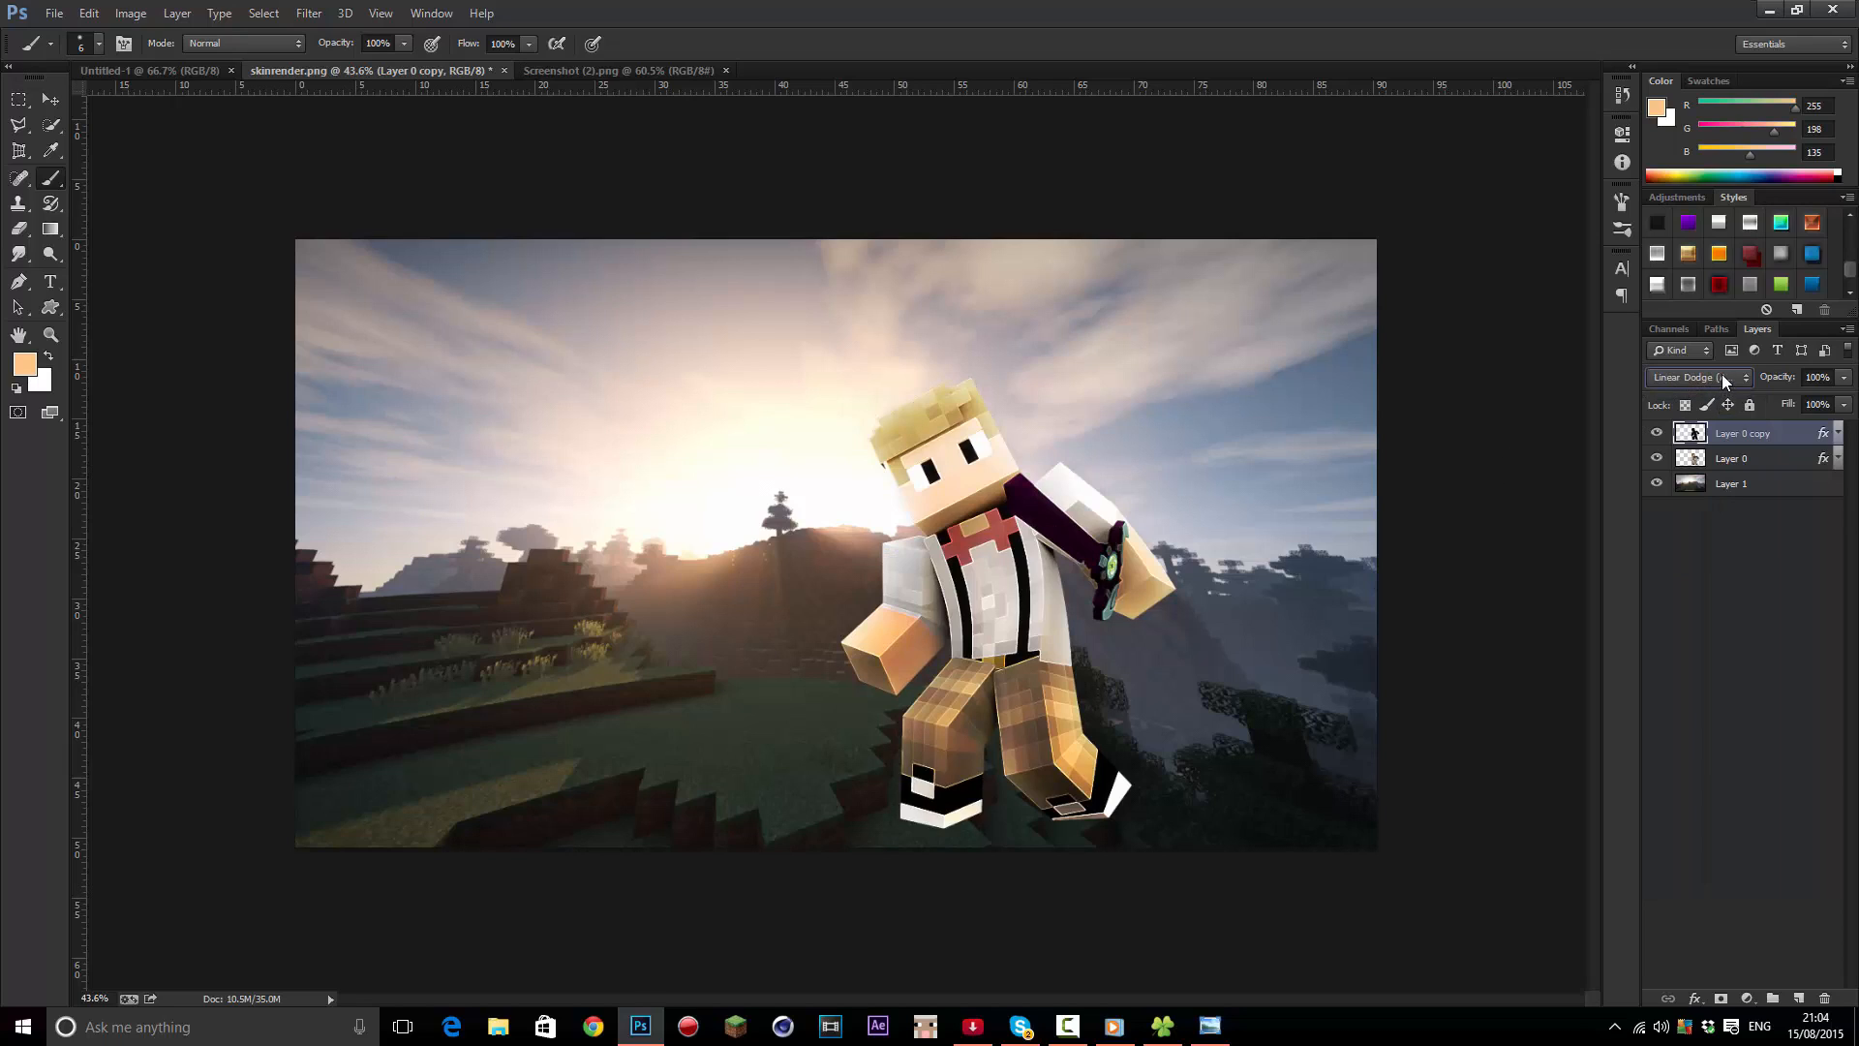
click(1722, 377)
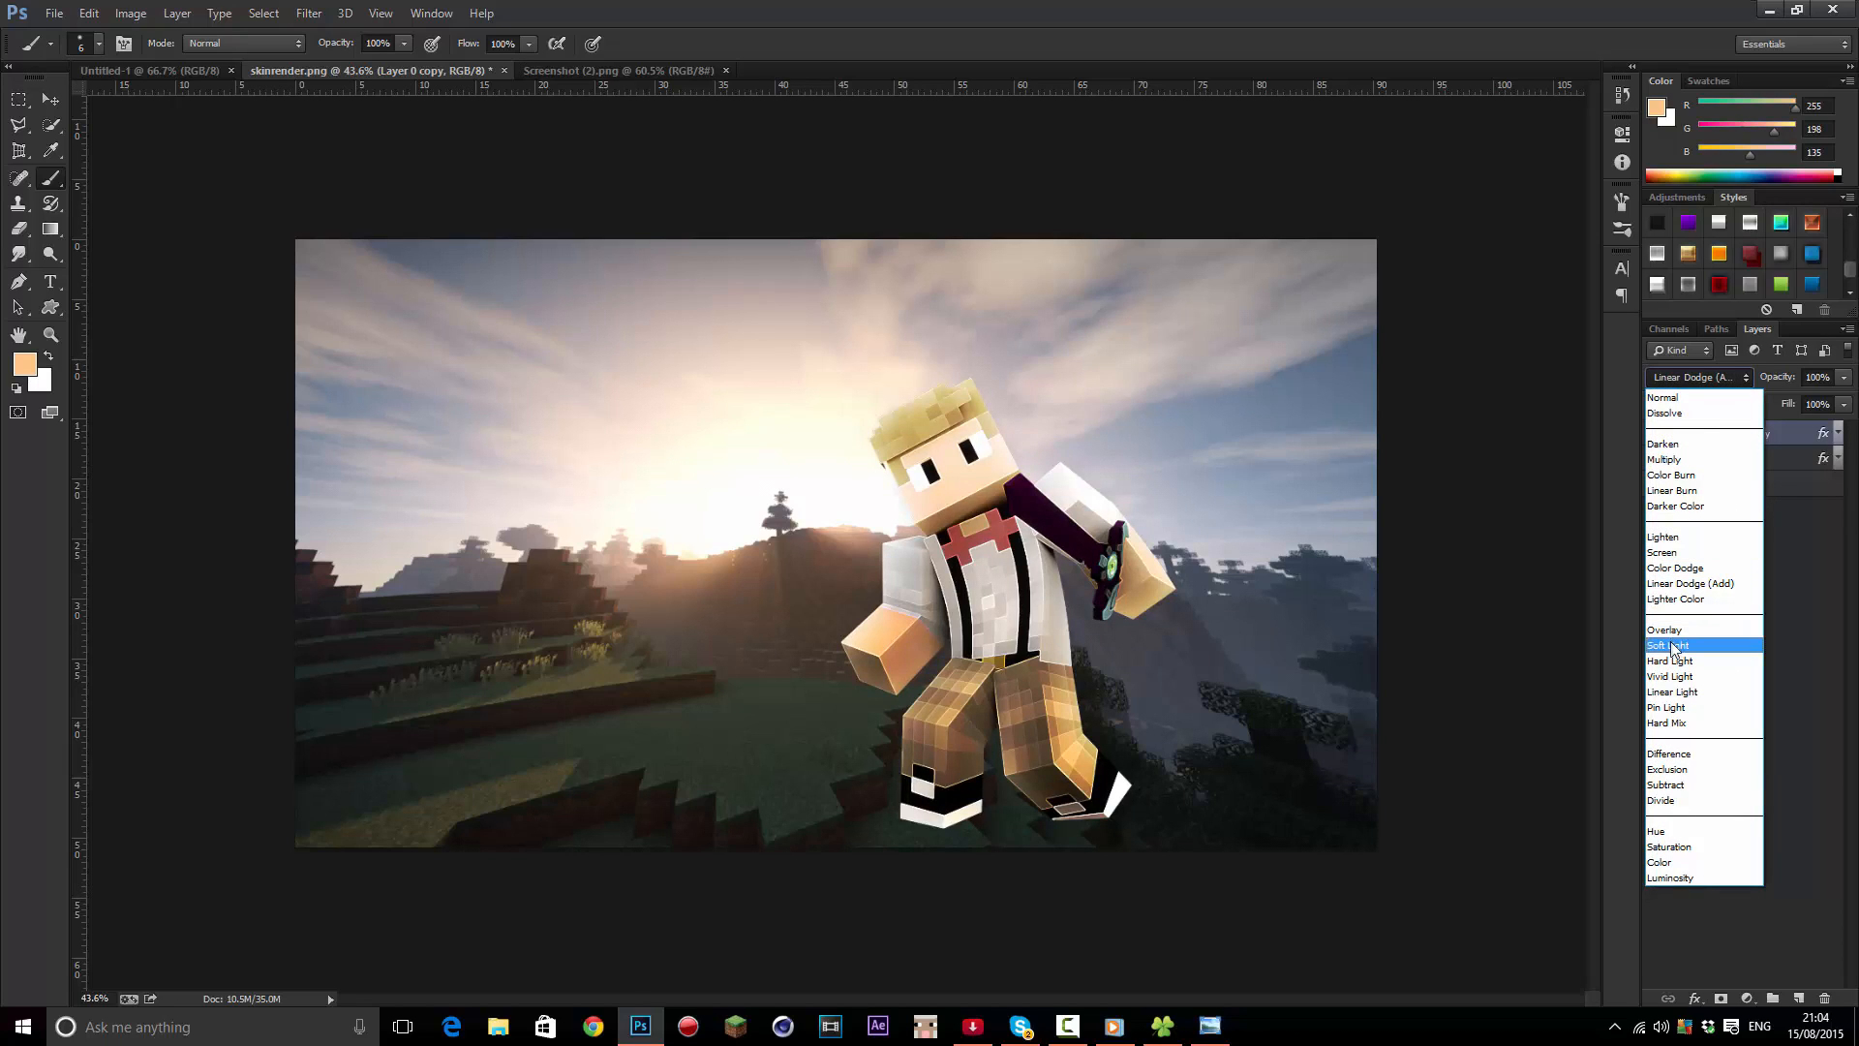
click(1692, 645)
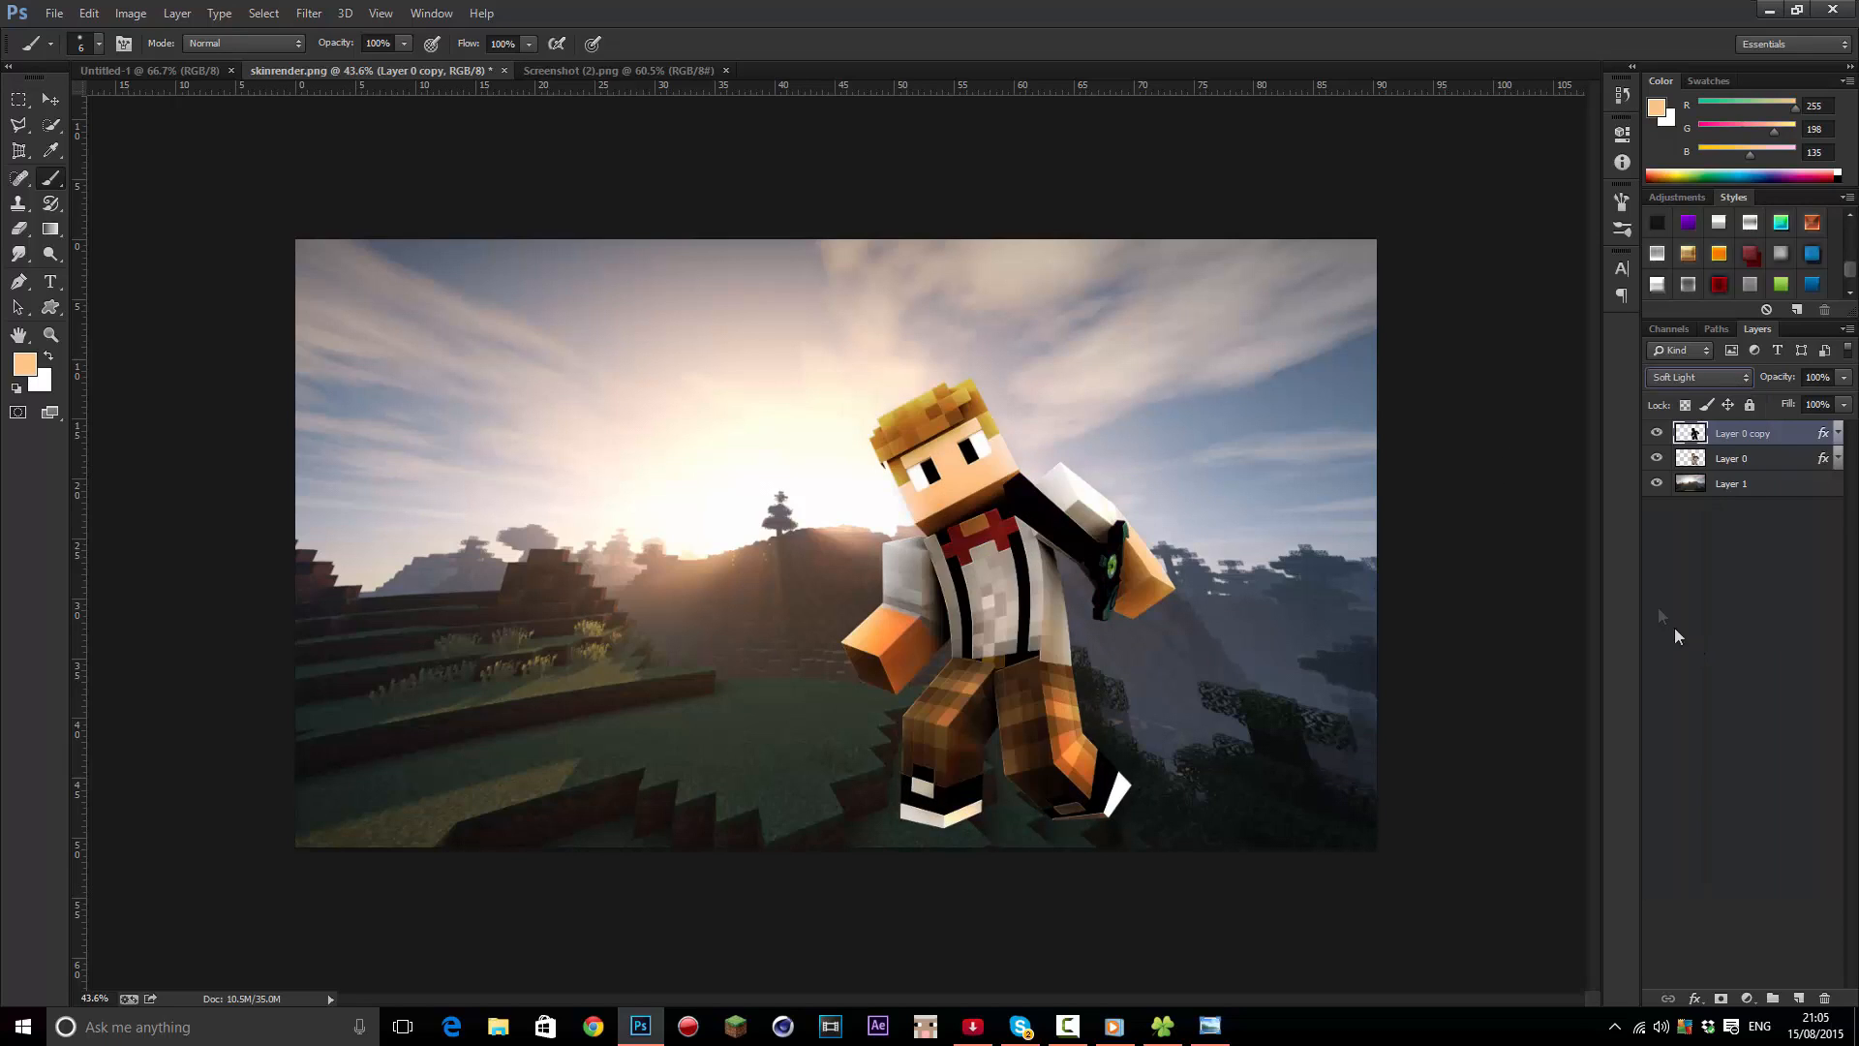
Examine how the Soft Light blend looks on the character, both up close and in the whole picture
scroll(1047, 445, up, 5)
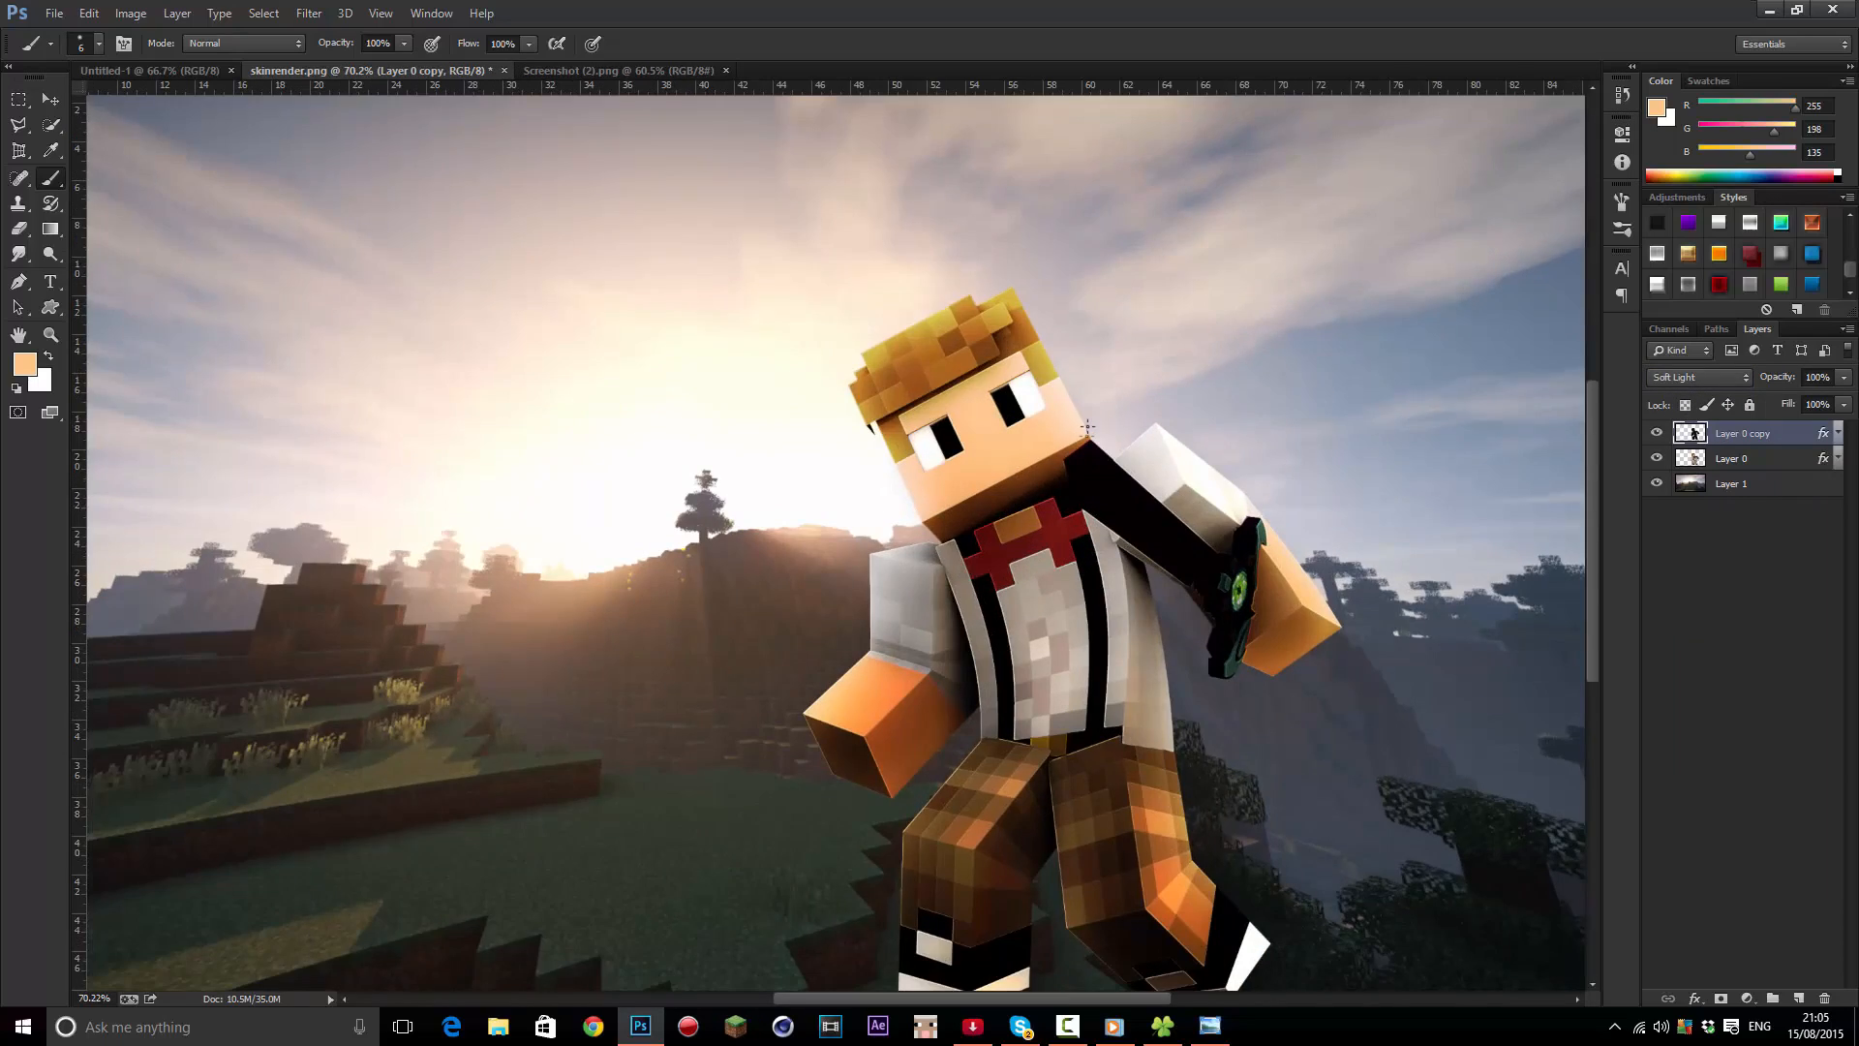
scroll(1047, 444, down, 3)
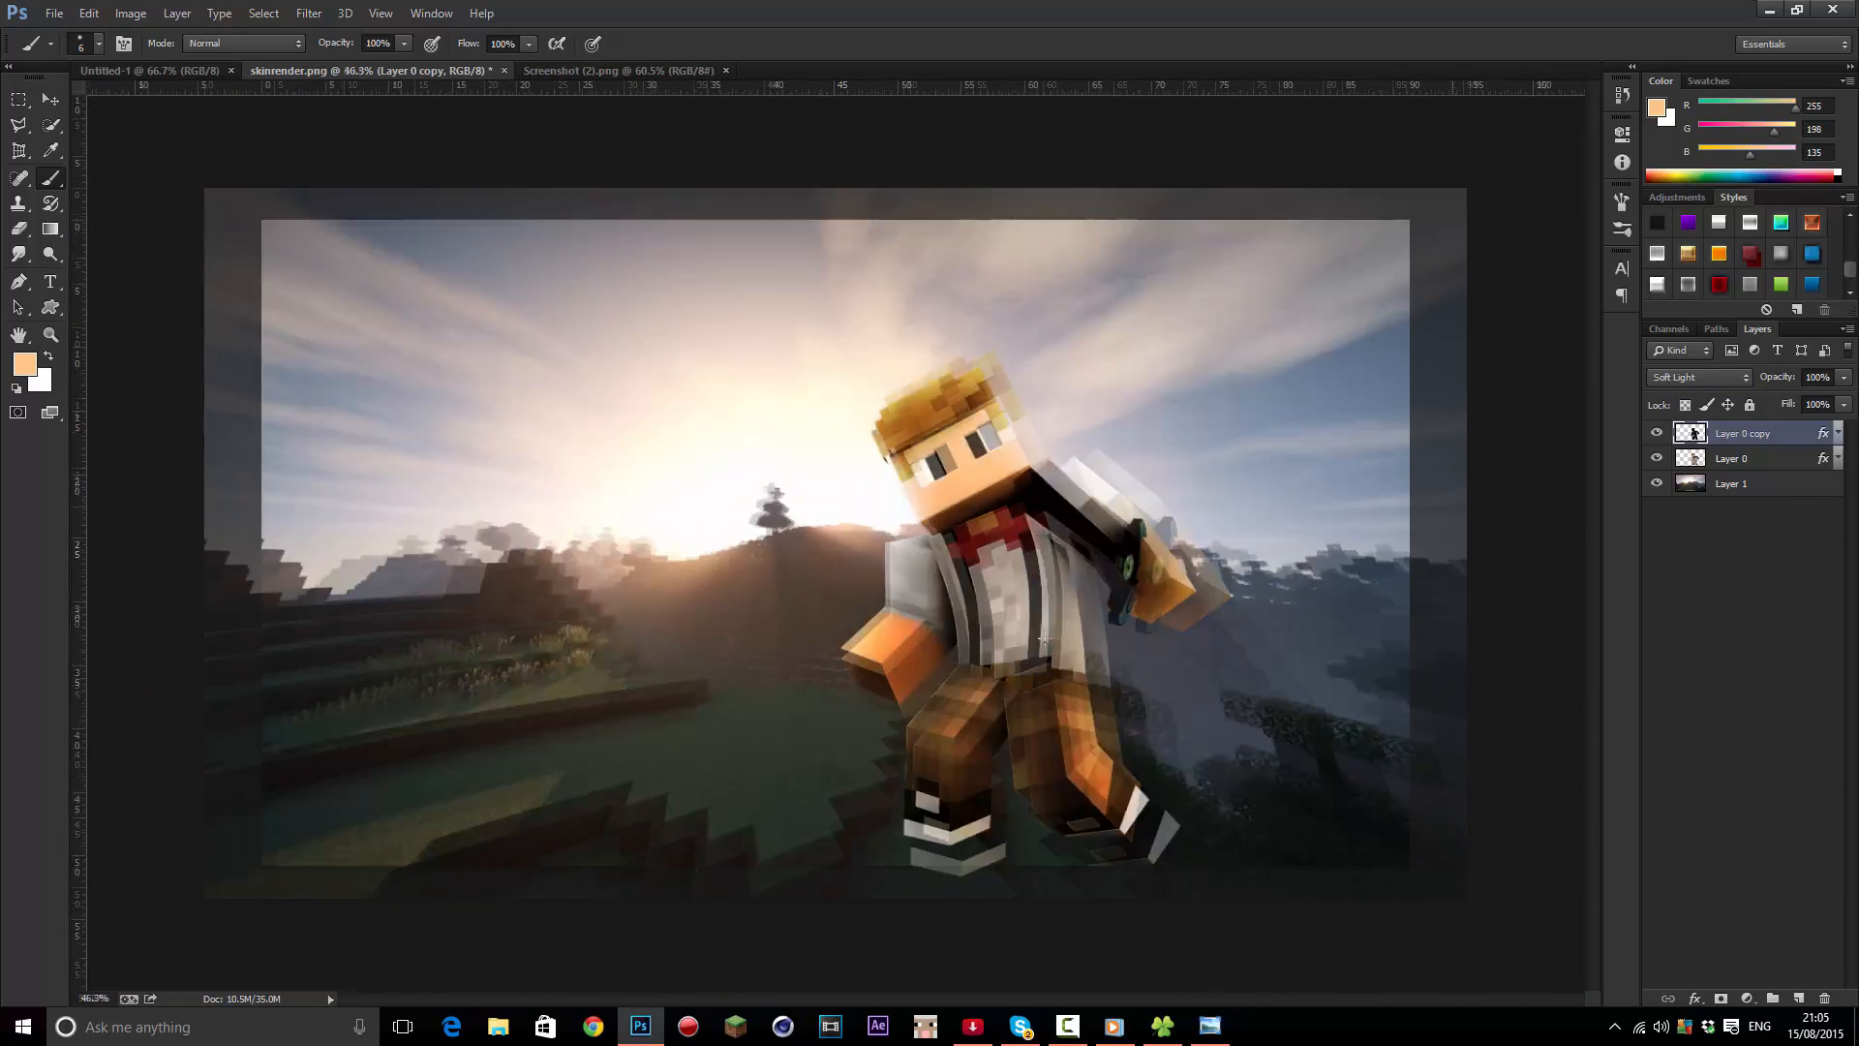
scroll(1003, 487, up, 2)
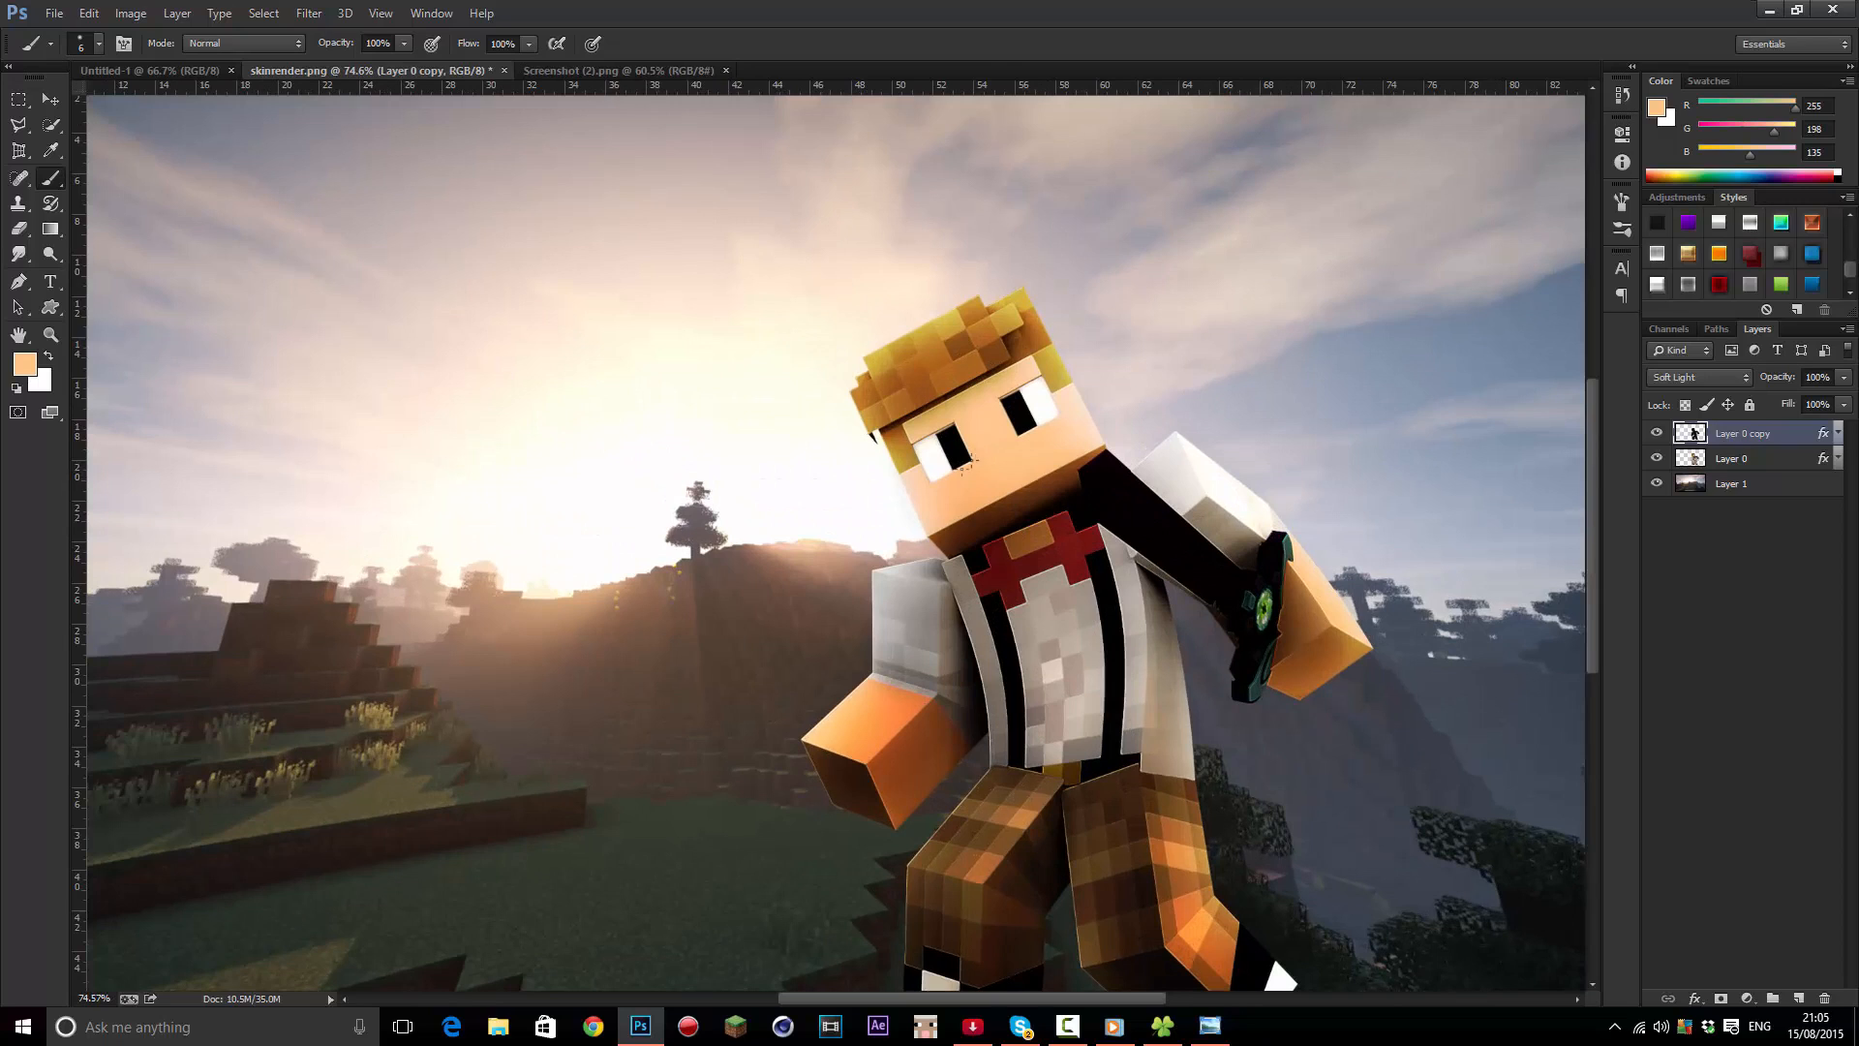
scroll(859, 492, down, 5)
scroll(859, 493, up, 3)
scroll(859, 493, down, 3)
scroll(918, 482, up, 2)
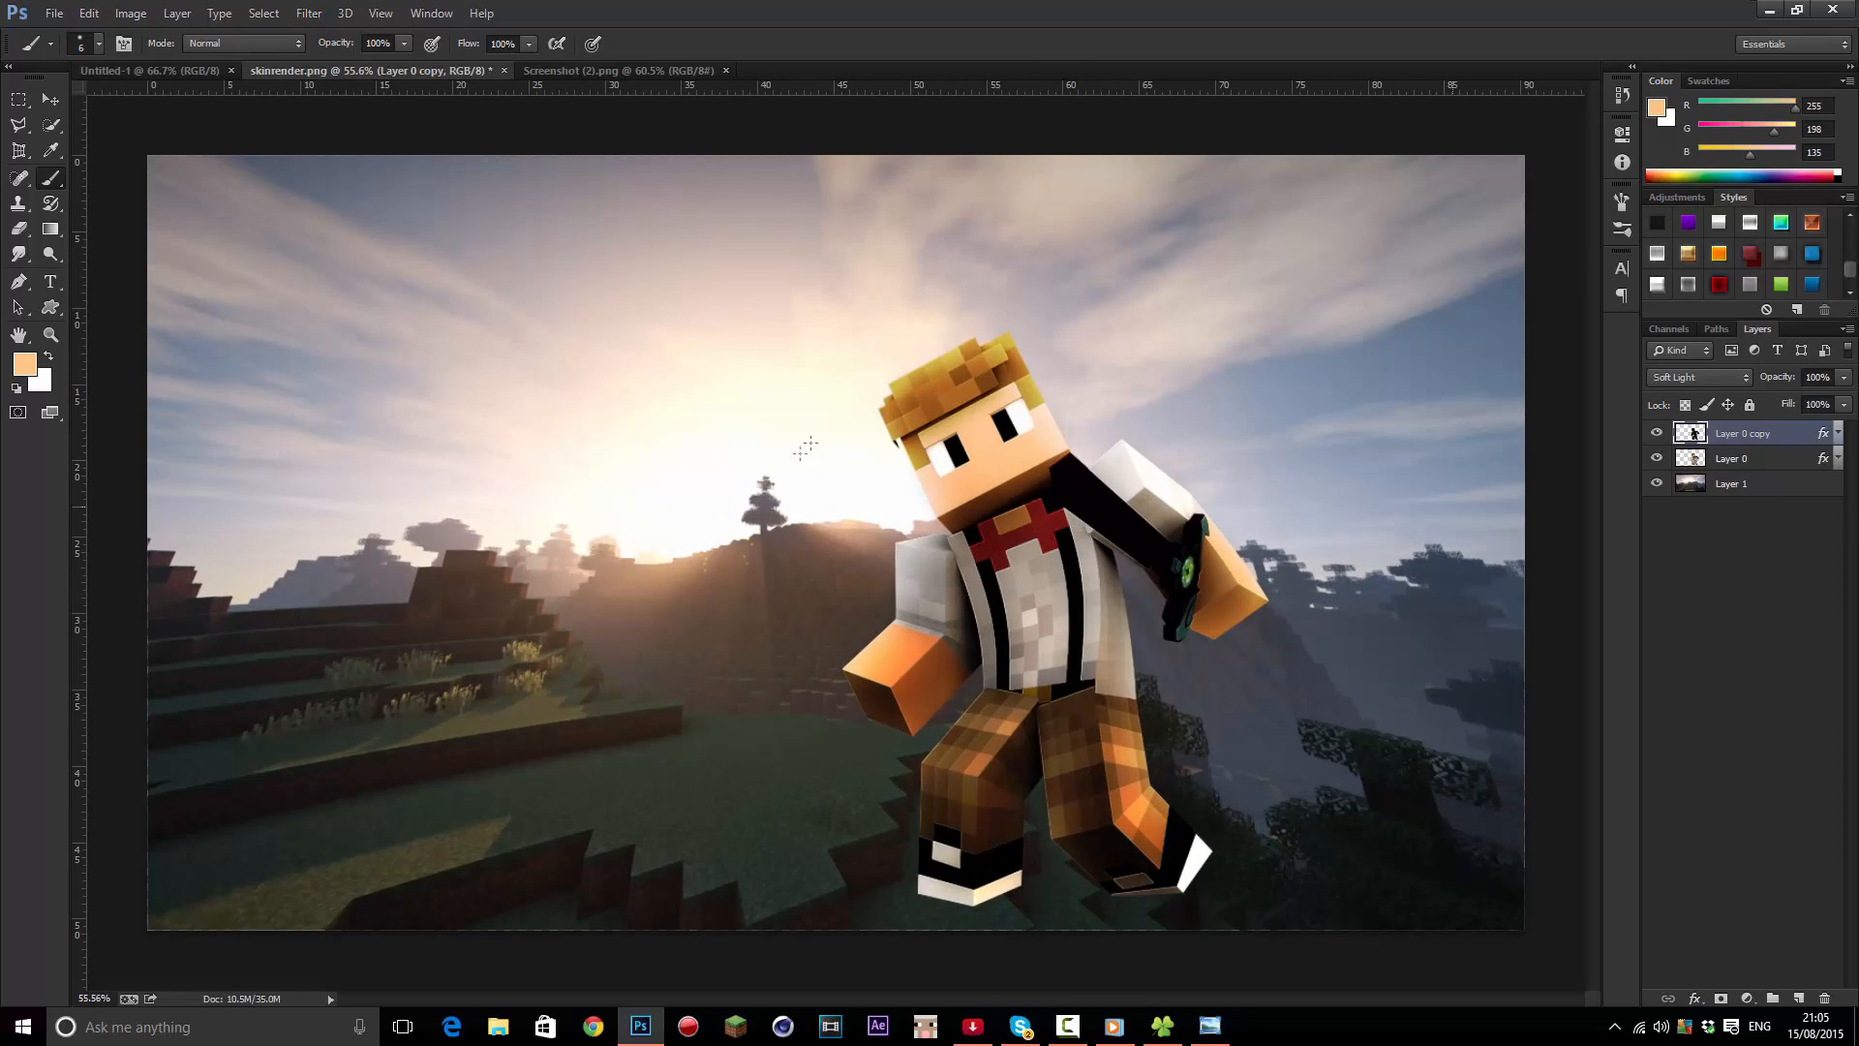
scroll(833, 455, down, 2)
scroll(823, 456, up, 3)
scroll(823, 455, down, 3)
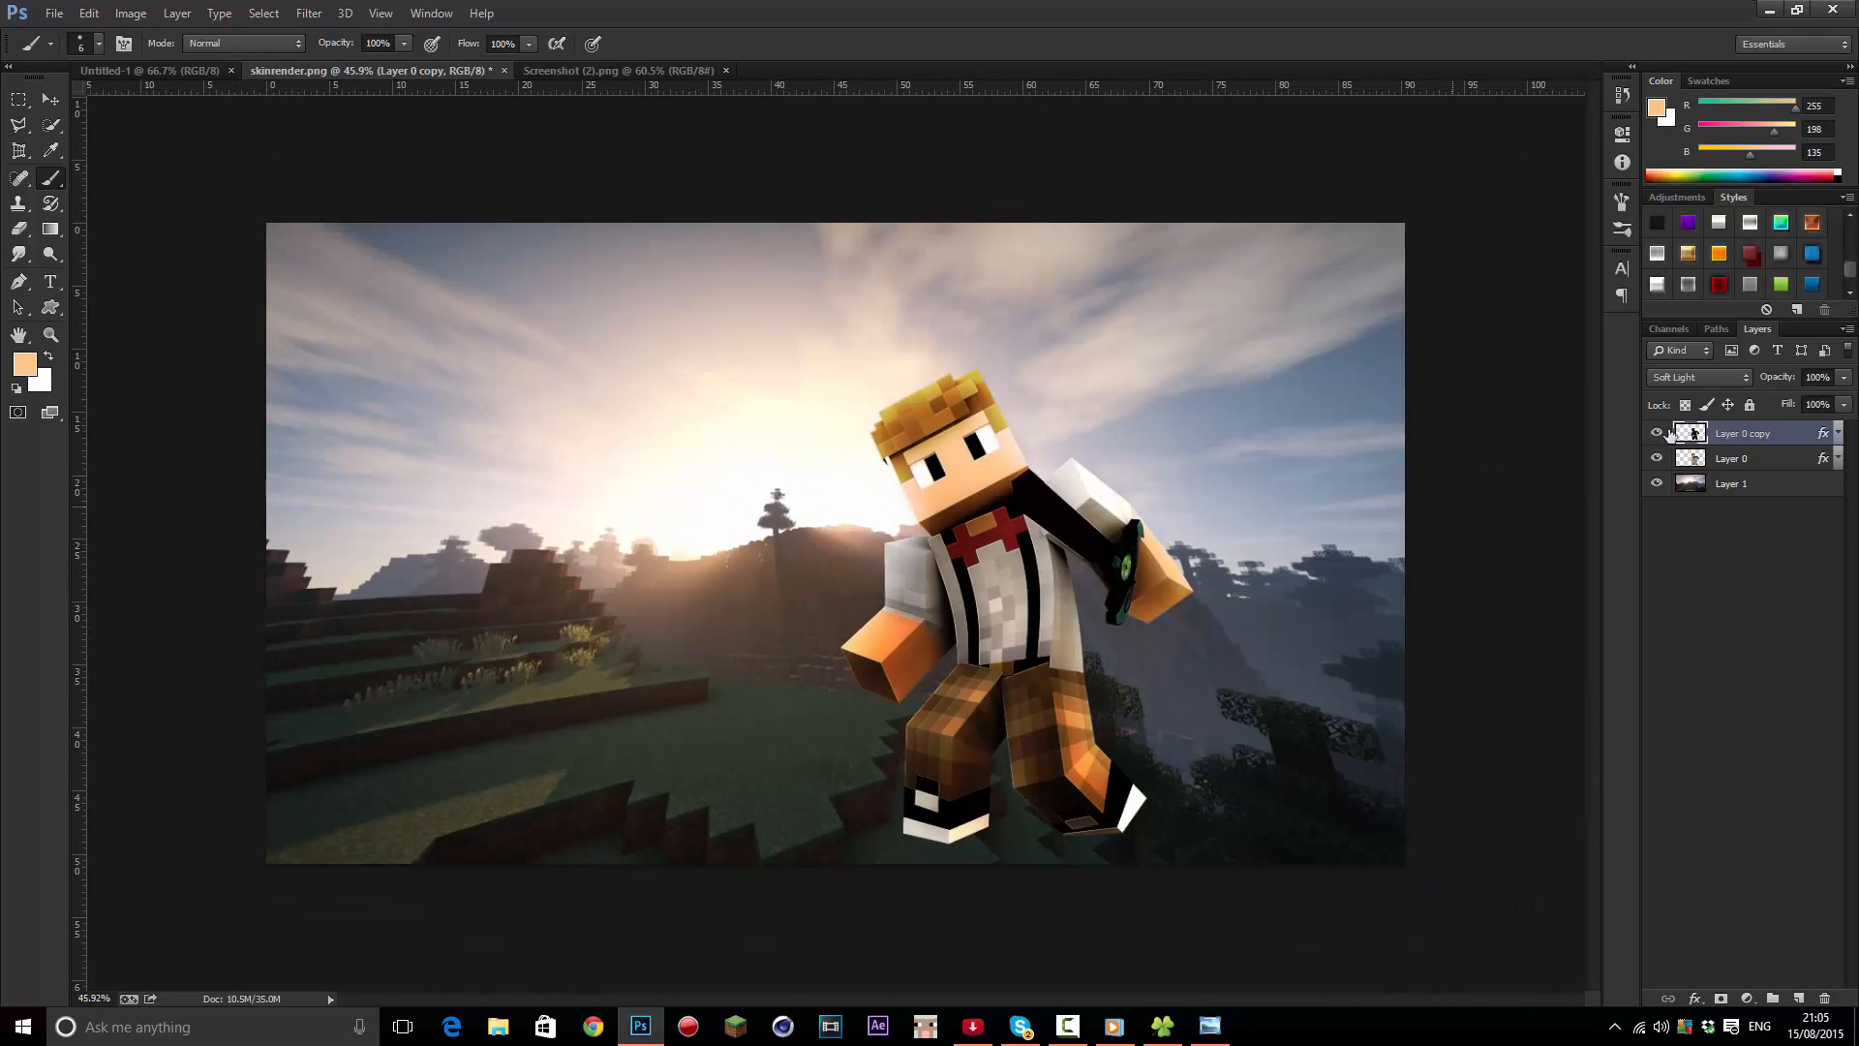
Set the glowing-edges copy's blend mode to Color Dodge and toggle the layer's visibility to compare the effect
click(1696, 377)
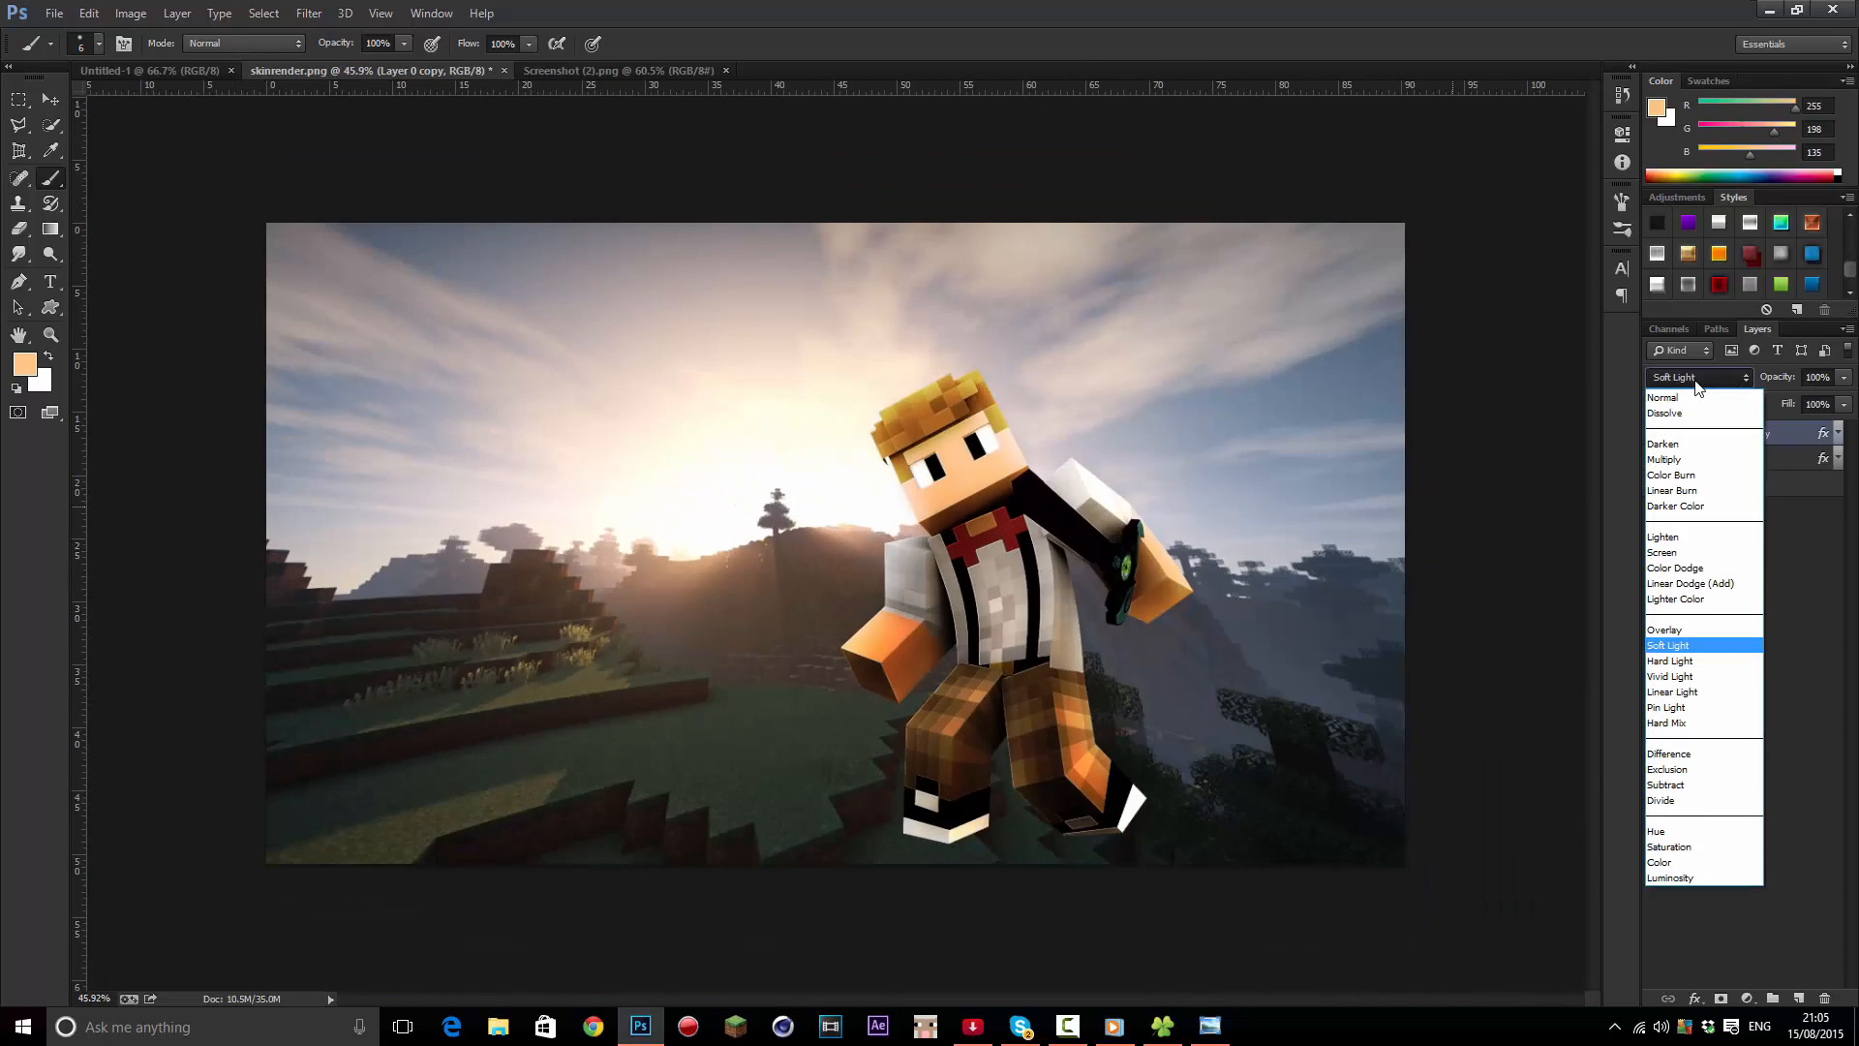
click(1683, 572)
key(Up)
key(Down)
key(Up)
scroll(1479, 432, down, 5)
scroll(1204, 448, up, 10)
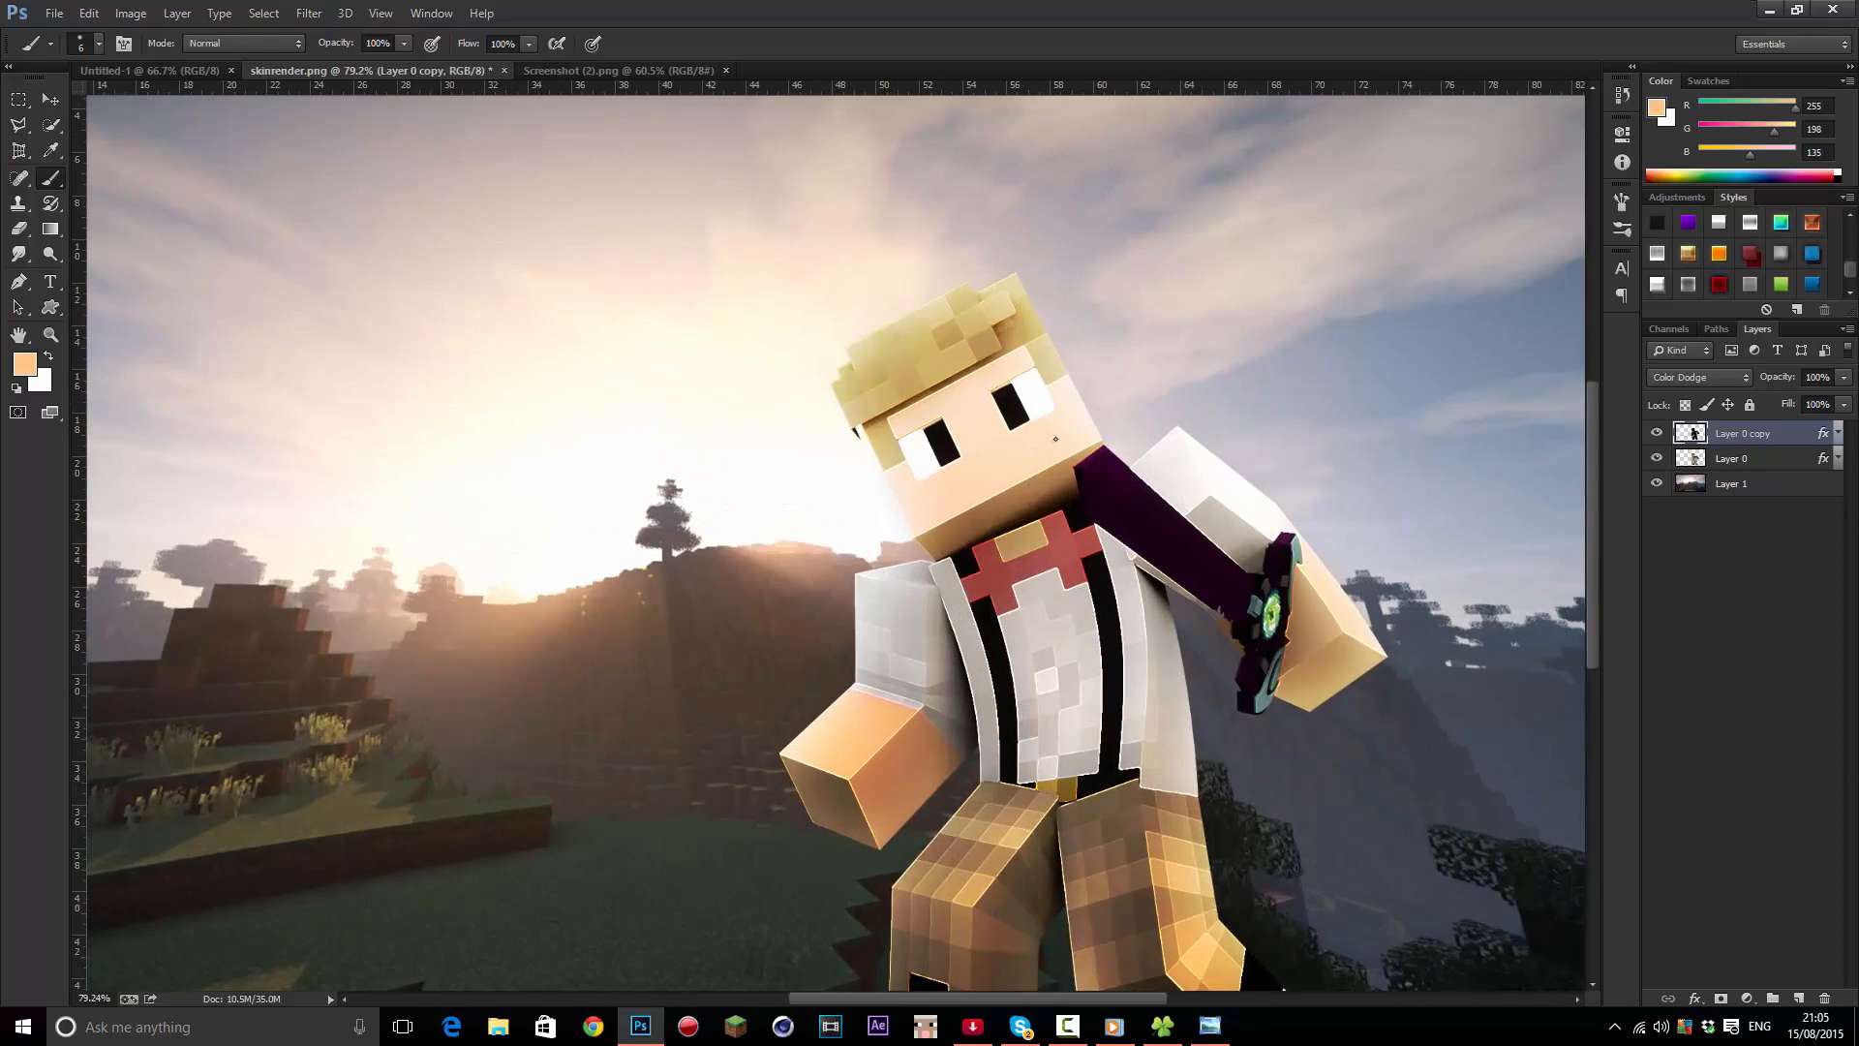
scroll(1055, 439, down, 4)
click(1656, 434)
click(1656, 434)
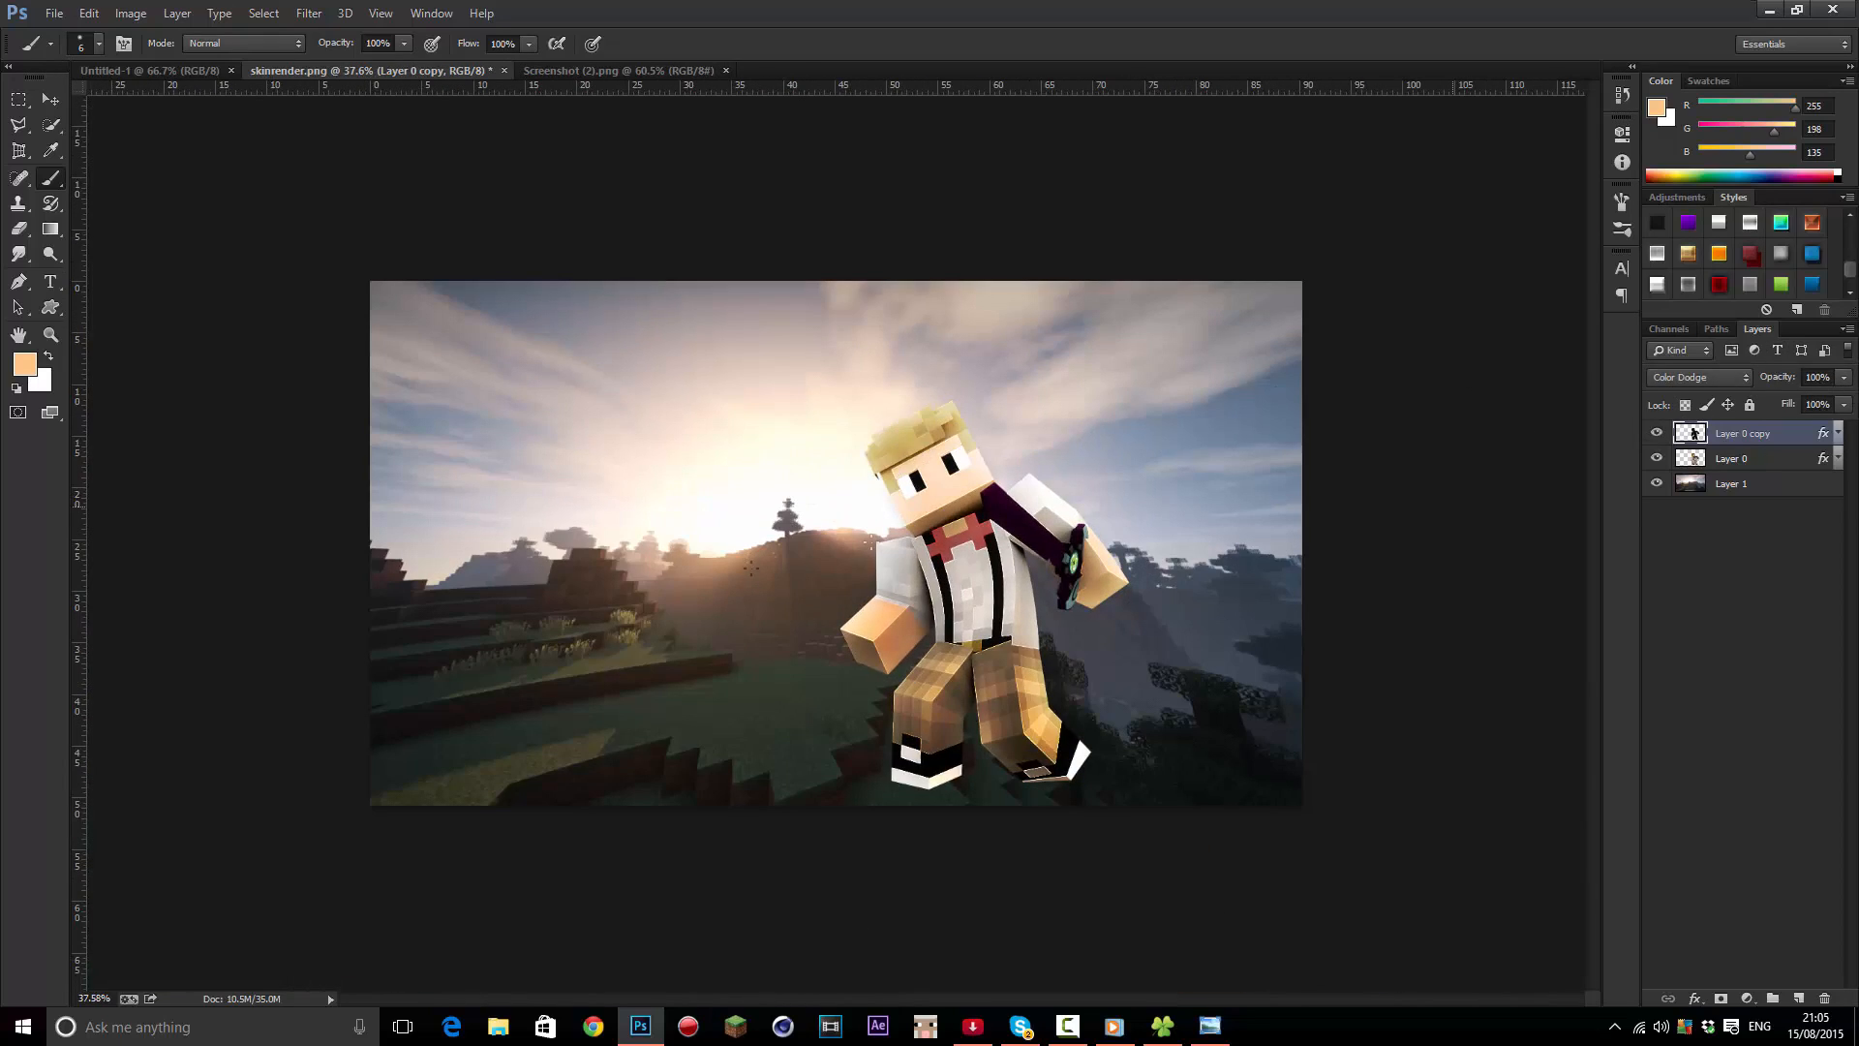
Add a layer mask to the glowing-edges copy and paint black over the head with a 500 px brush at 44% opacity
click(1720, 999)
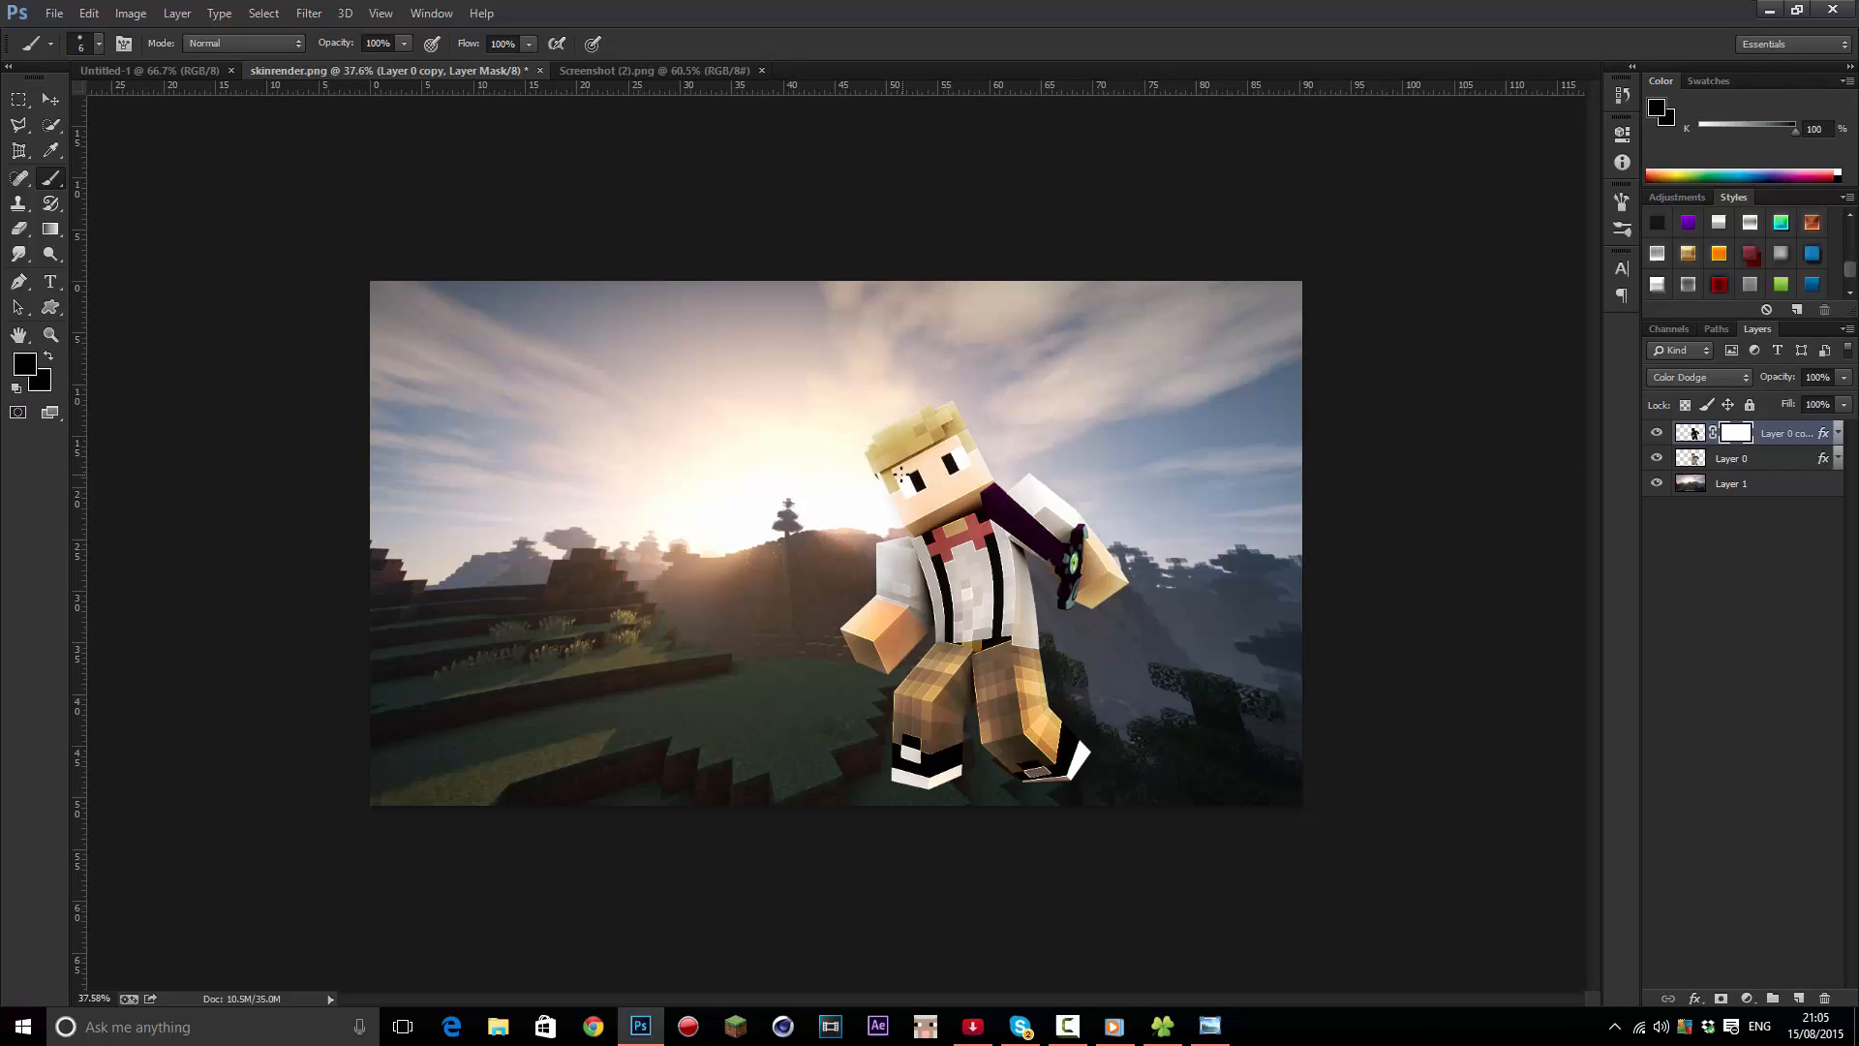
key(])
key(])
key(])
key(])
key(])
key(])
scroll(920, 460, up, 2)
key(])
drag(339, 43, 299, 50)
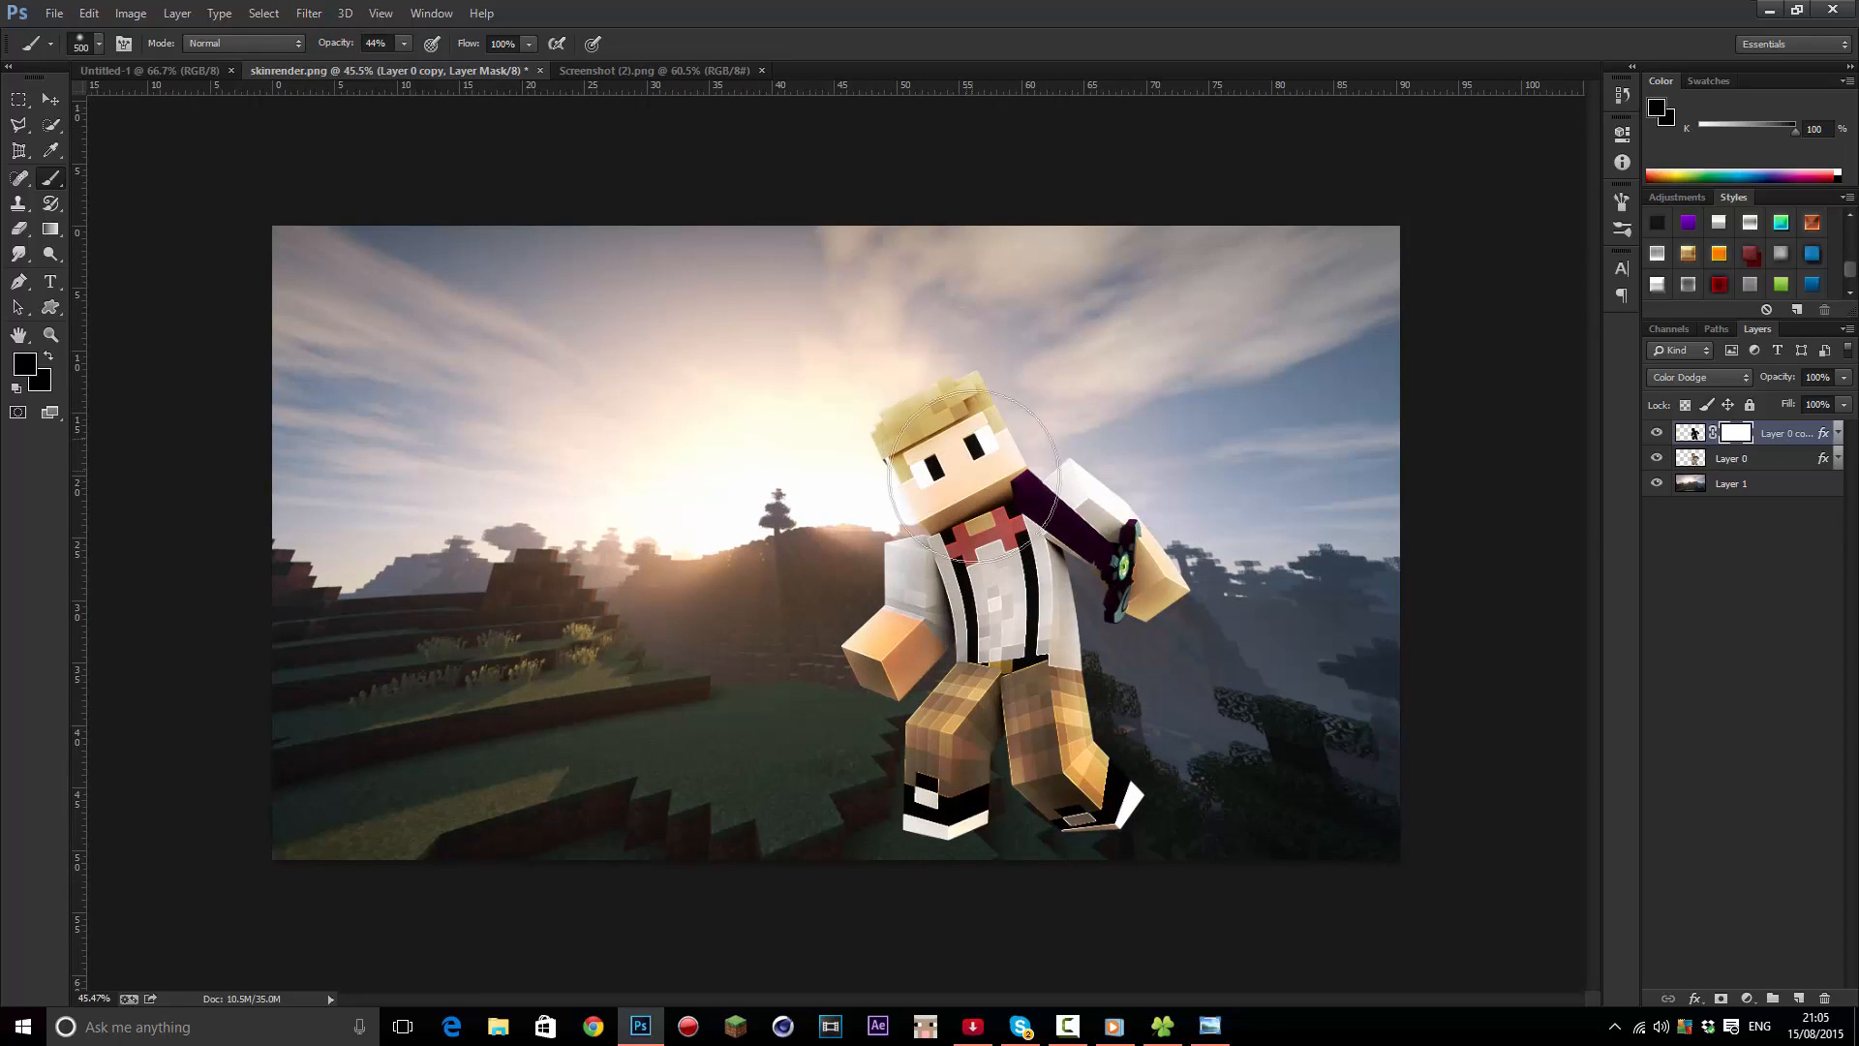
click(897, 386)
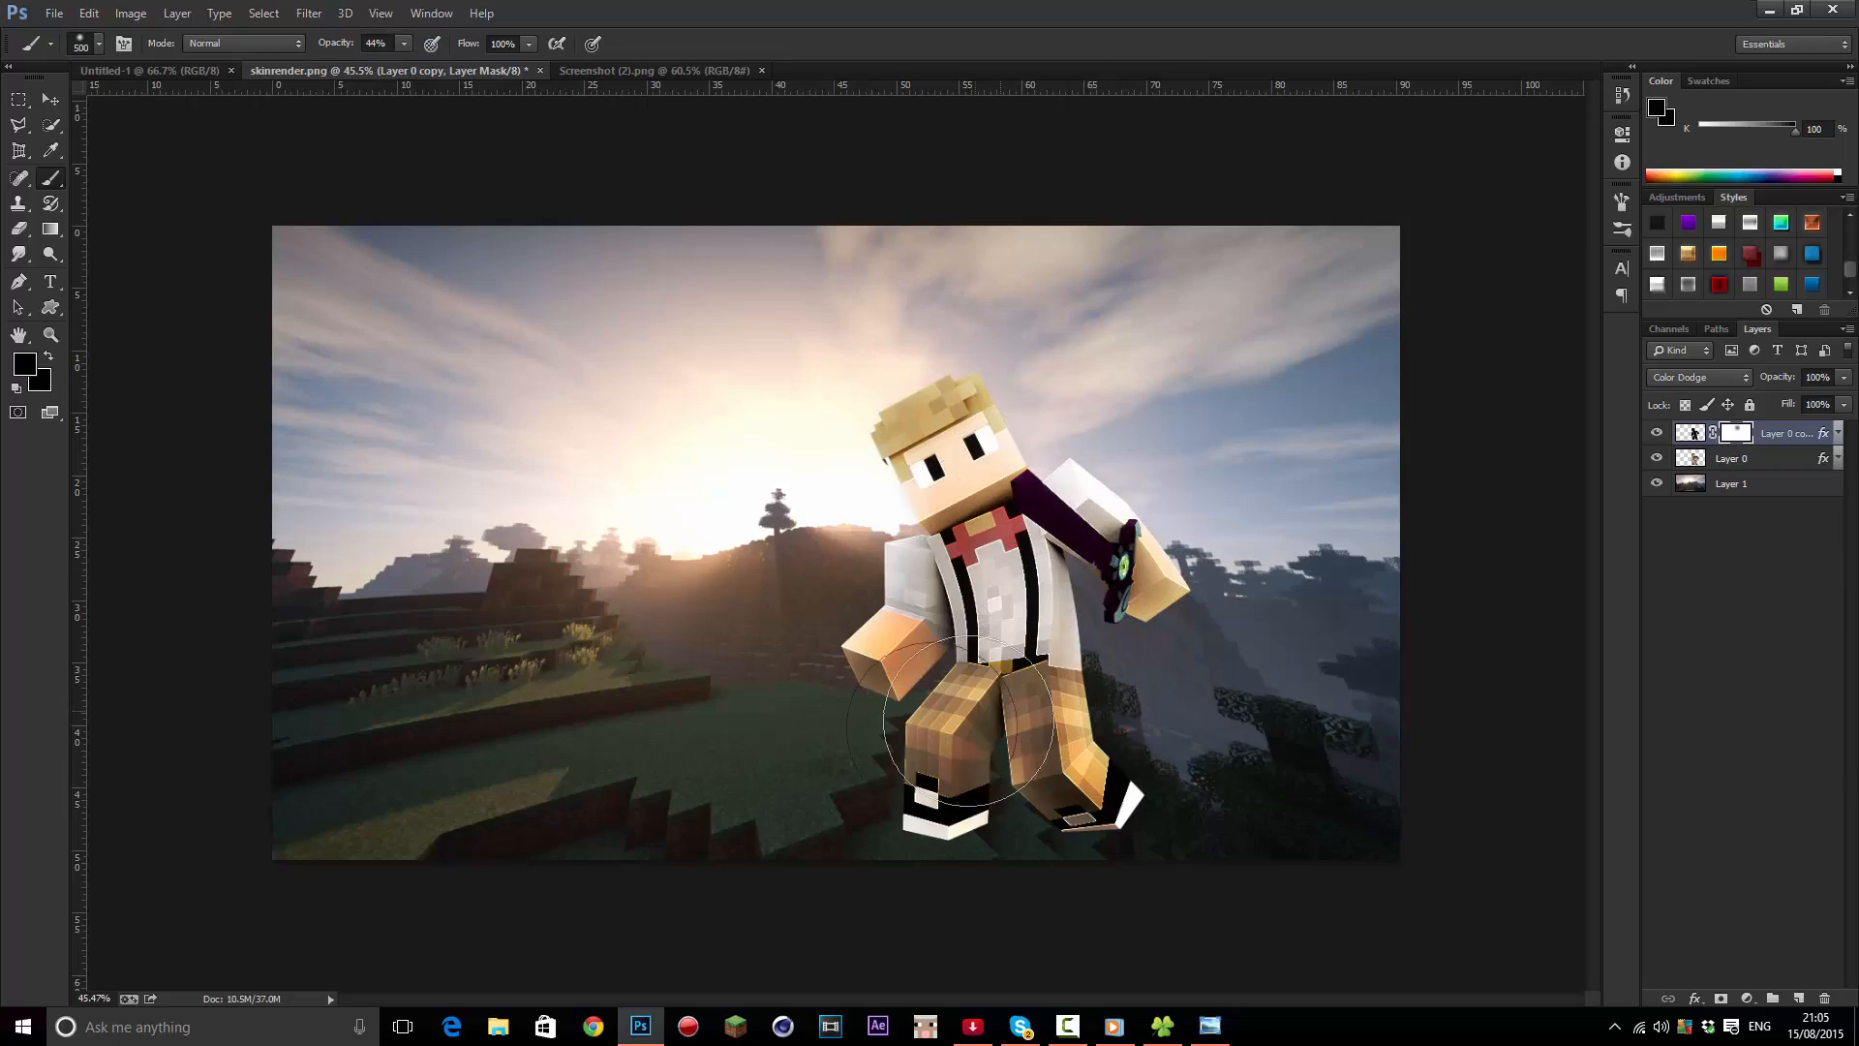
Paint black on the glowing-edges copy's mask along the bright edges around the belt and trouser tops with a 20 px brush at 44% opacity
key([)
key([)
key([)
key([)
key([)
key([)
key([)
scroll(980, 680, up, 10)
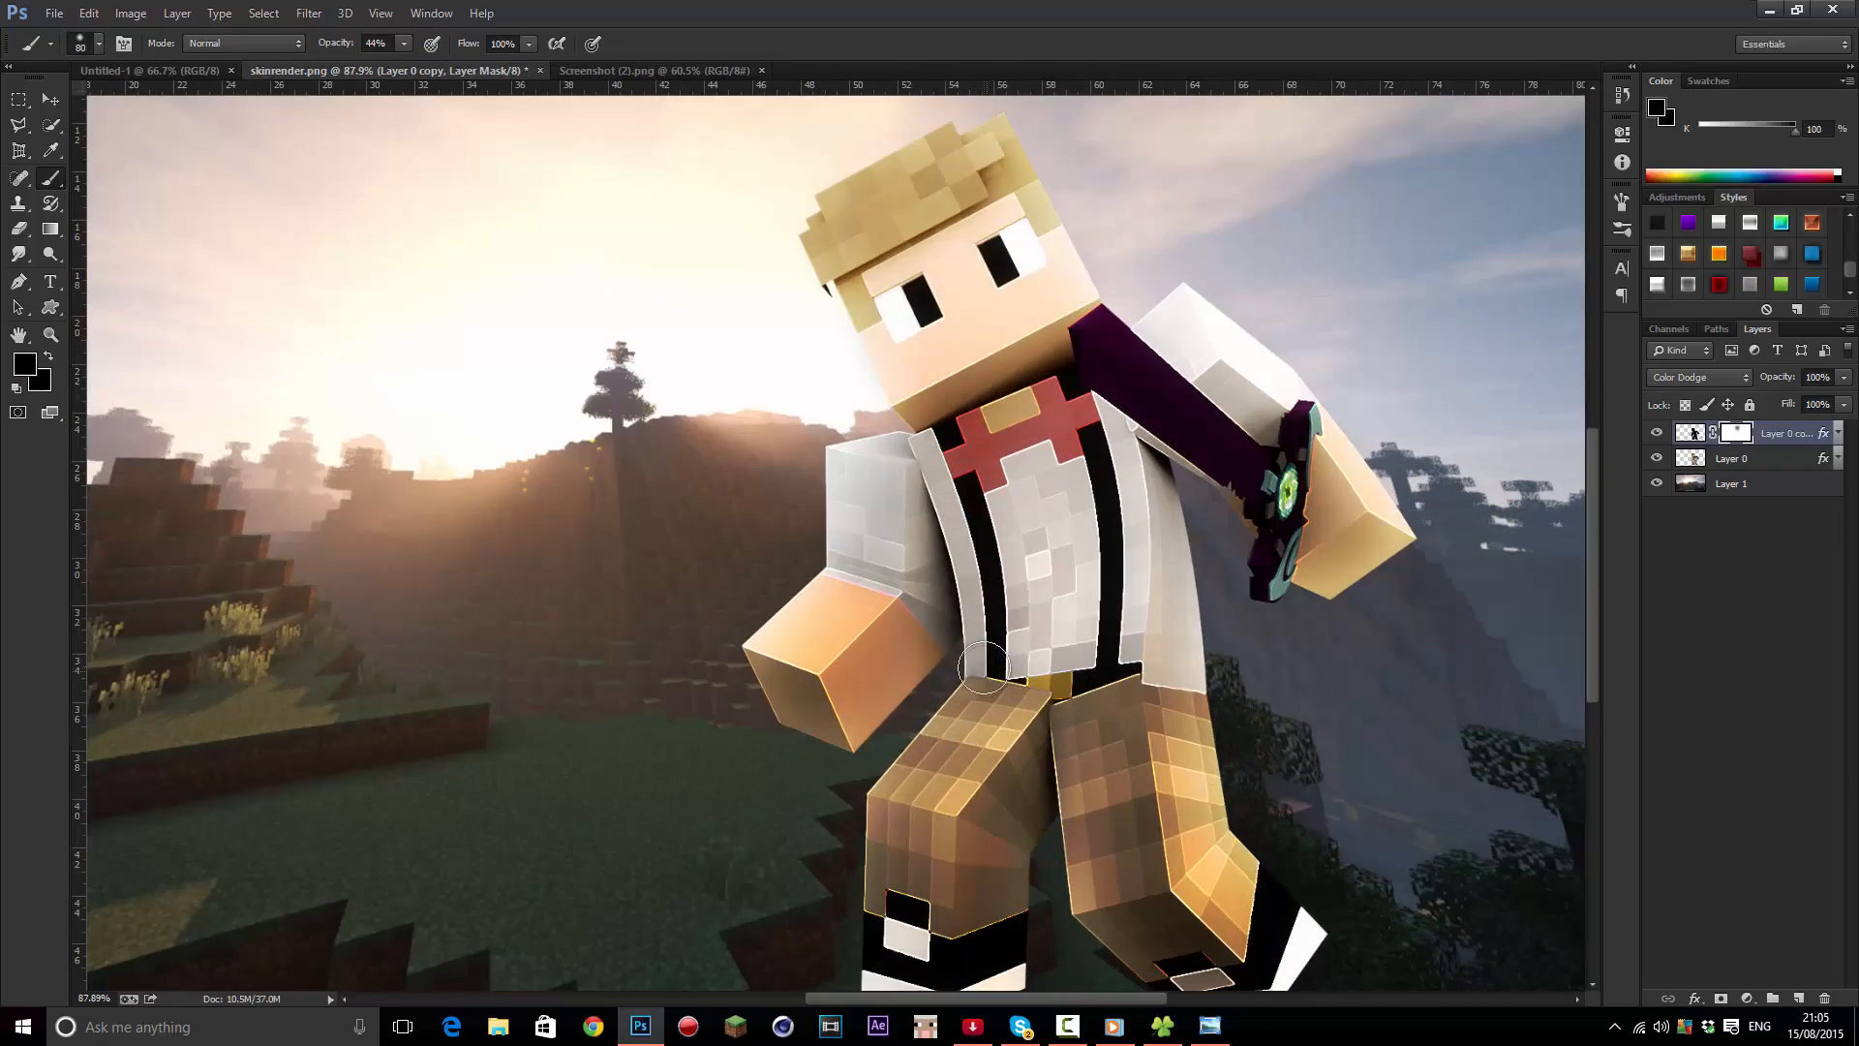
key([)
key([)
key([)
key([)
key([)
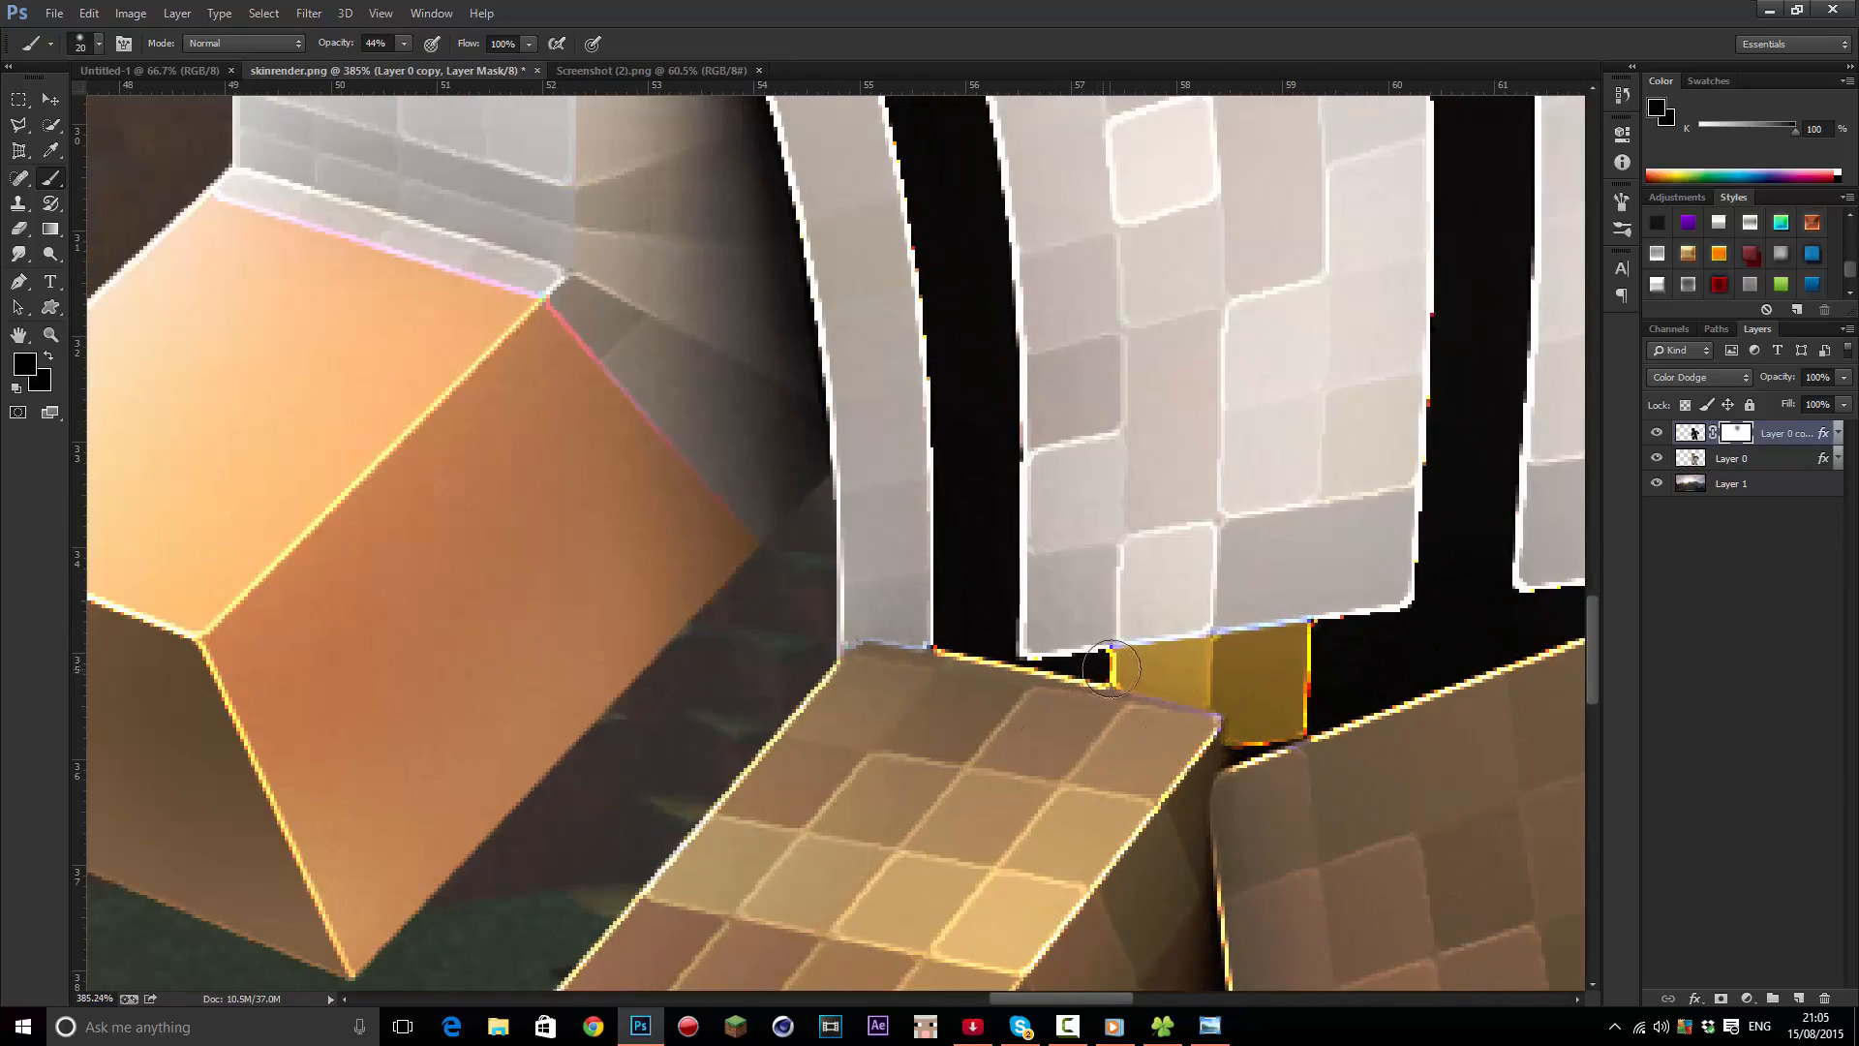
scroll(1065, 659, up, 7)
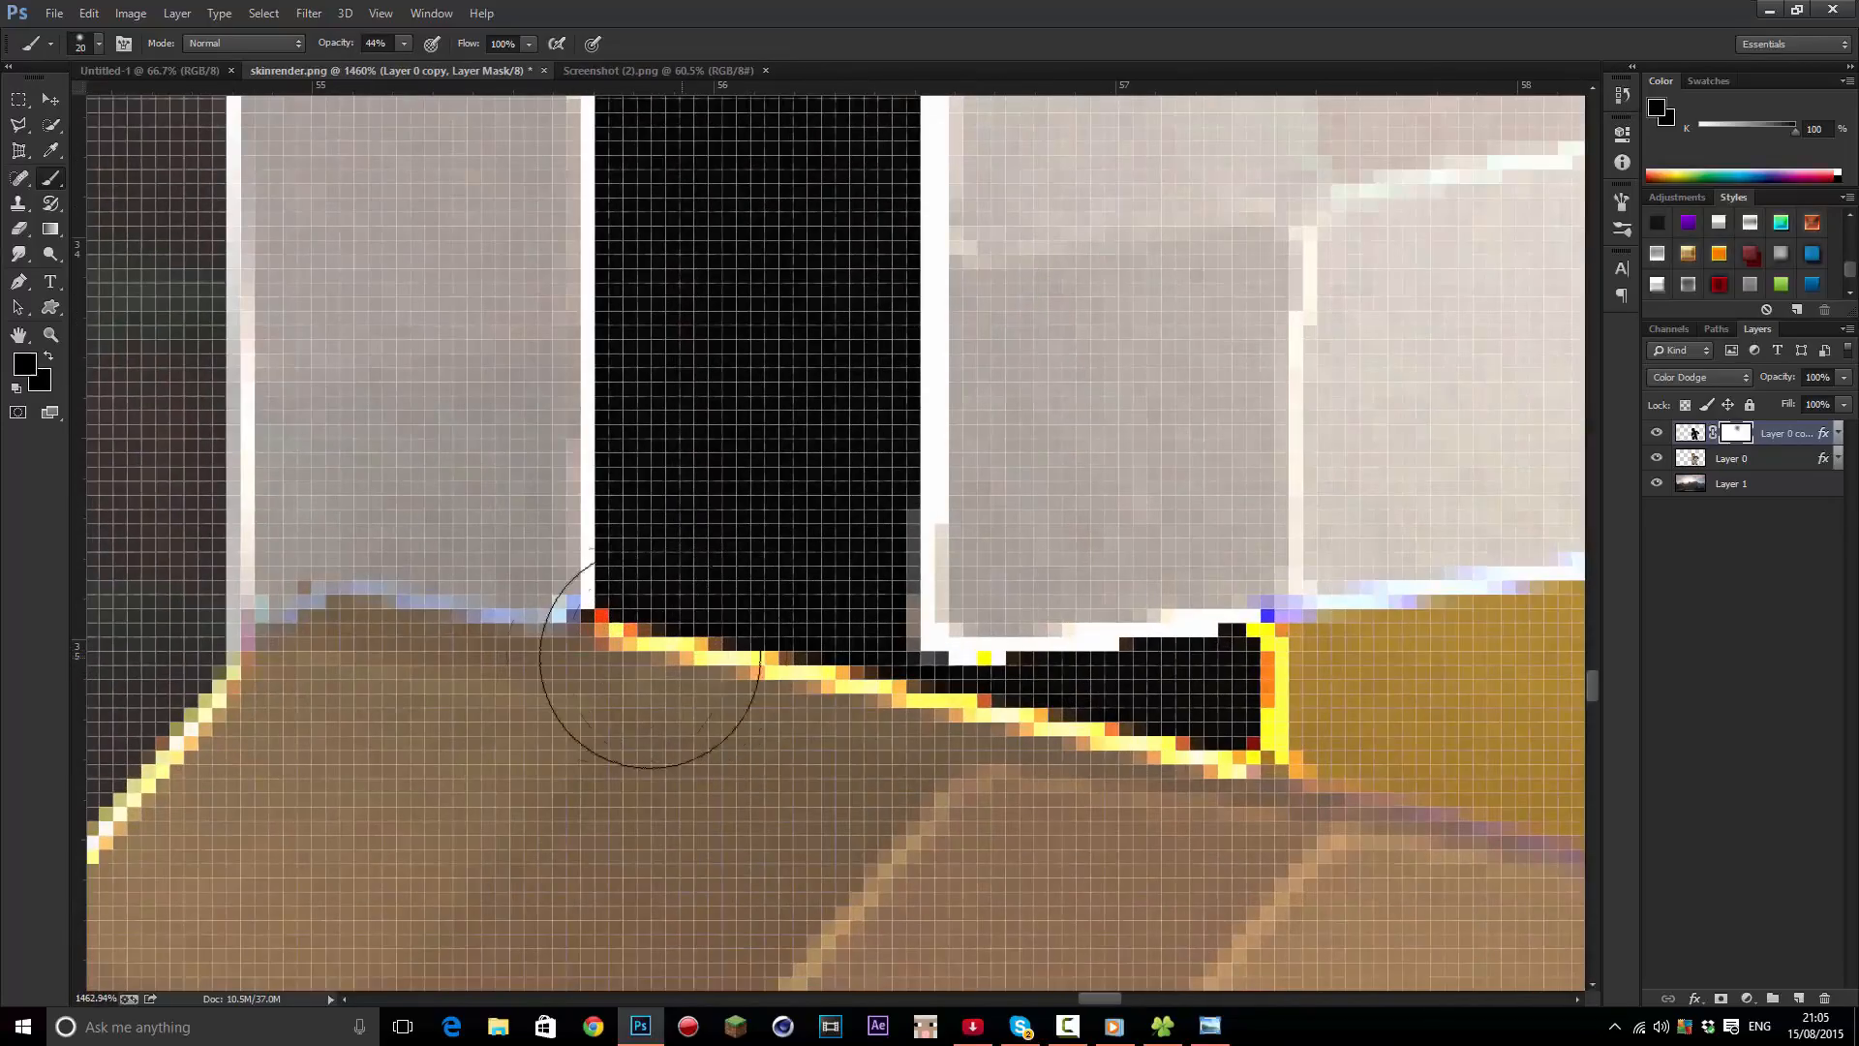
mouse_move(650, 658)
mouse_down()
mouse_move(1316, 681)
mouse_move(1114, 678)
mouse_up()
scroll(988, 693, down, 3)
scroll(1453, 736, down, 4)
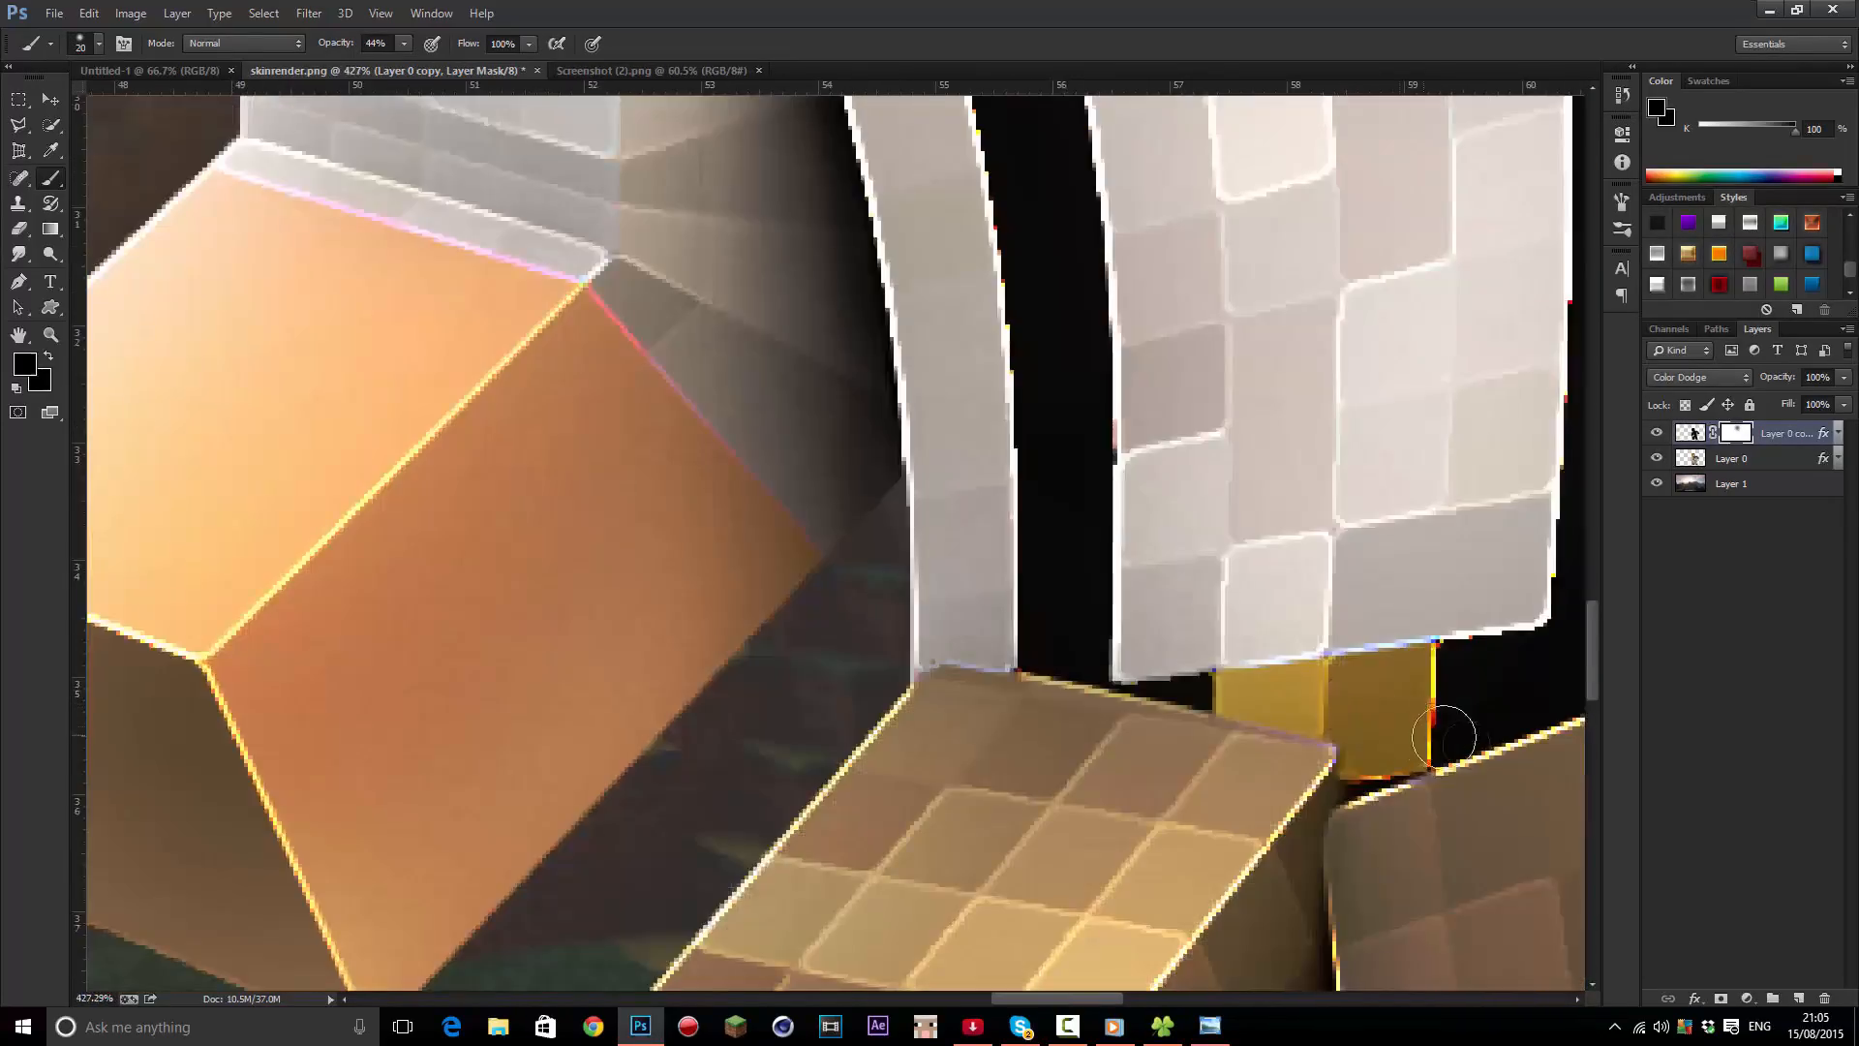
scroll(1452, 736, up, 5)
mouse_move(1497, 746)
mouse_down()
mouse_move(1506, 498)
mouse_move(1496, 637)
mouse_move(1418, 833)
mouse_move(1297, 853)
mouse_up()
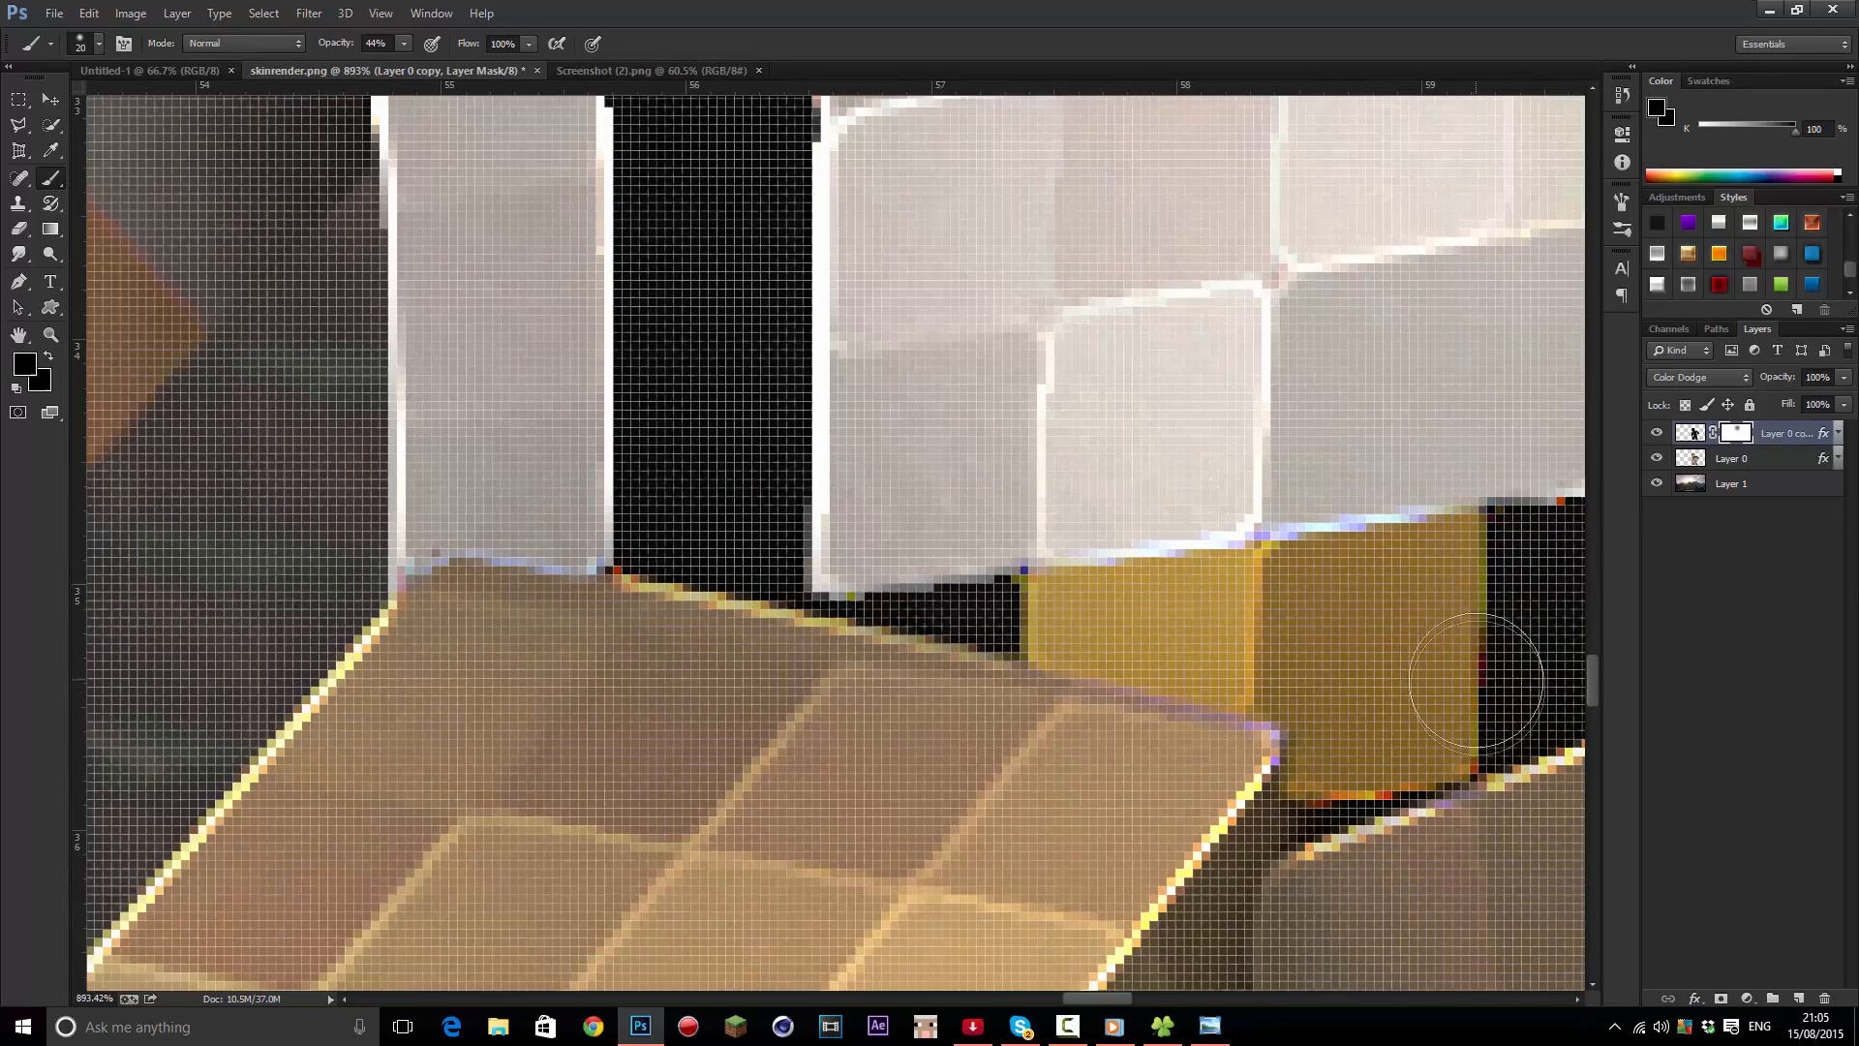
Examine the remaining glowing edges on the character's legs, shirt, sword and head, both up close and in the whole picture
scroll(1483, 679, down, 10)
scroll(1344, 880, down, 3)
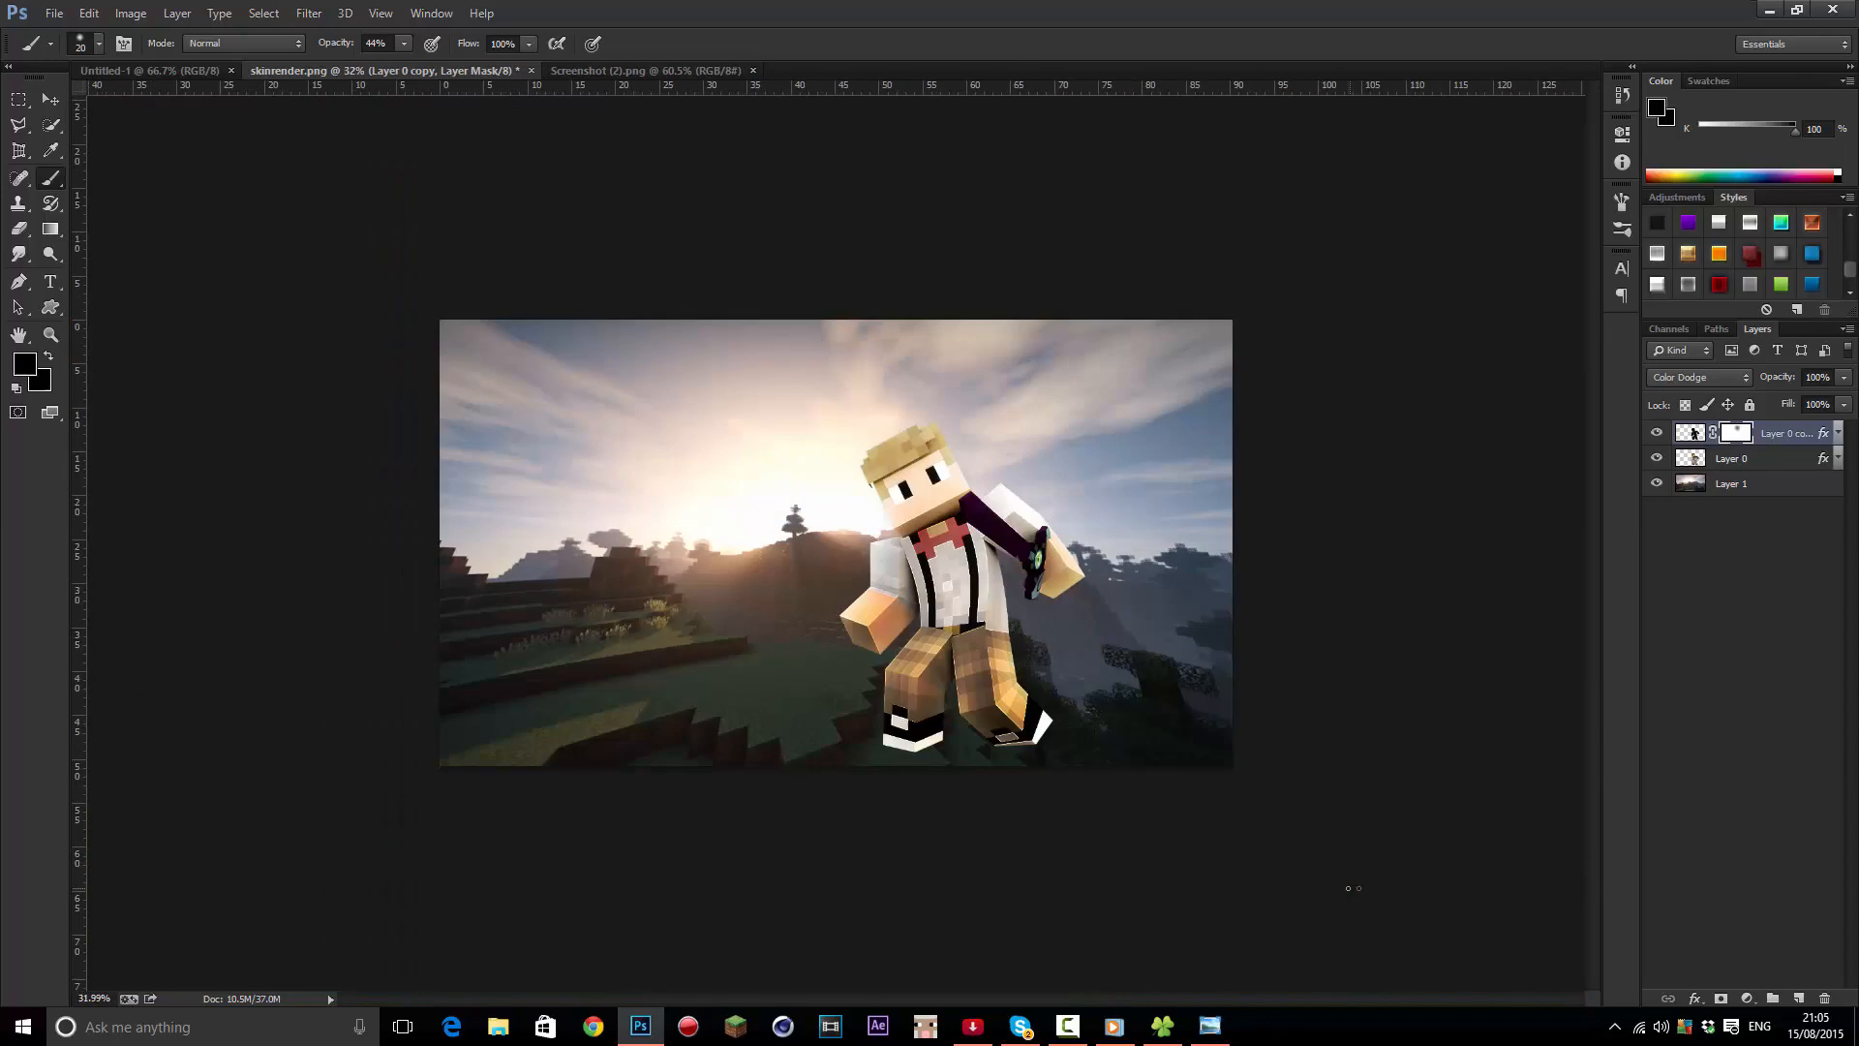
scroll(1344, 879, up, 8)
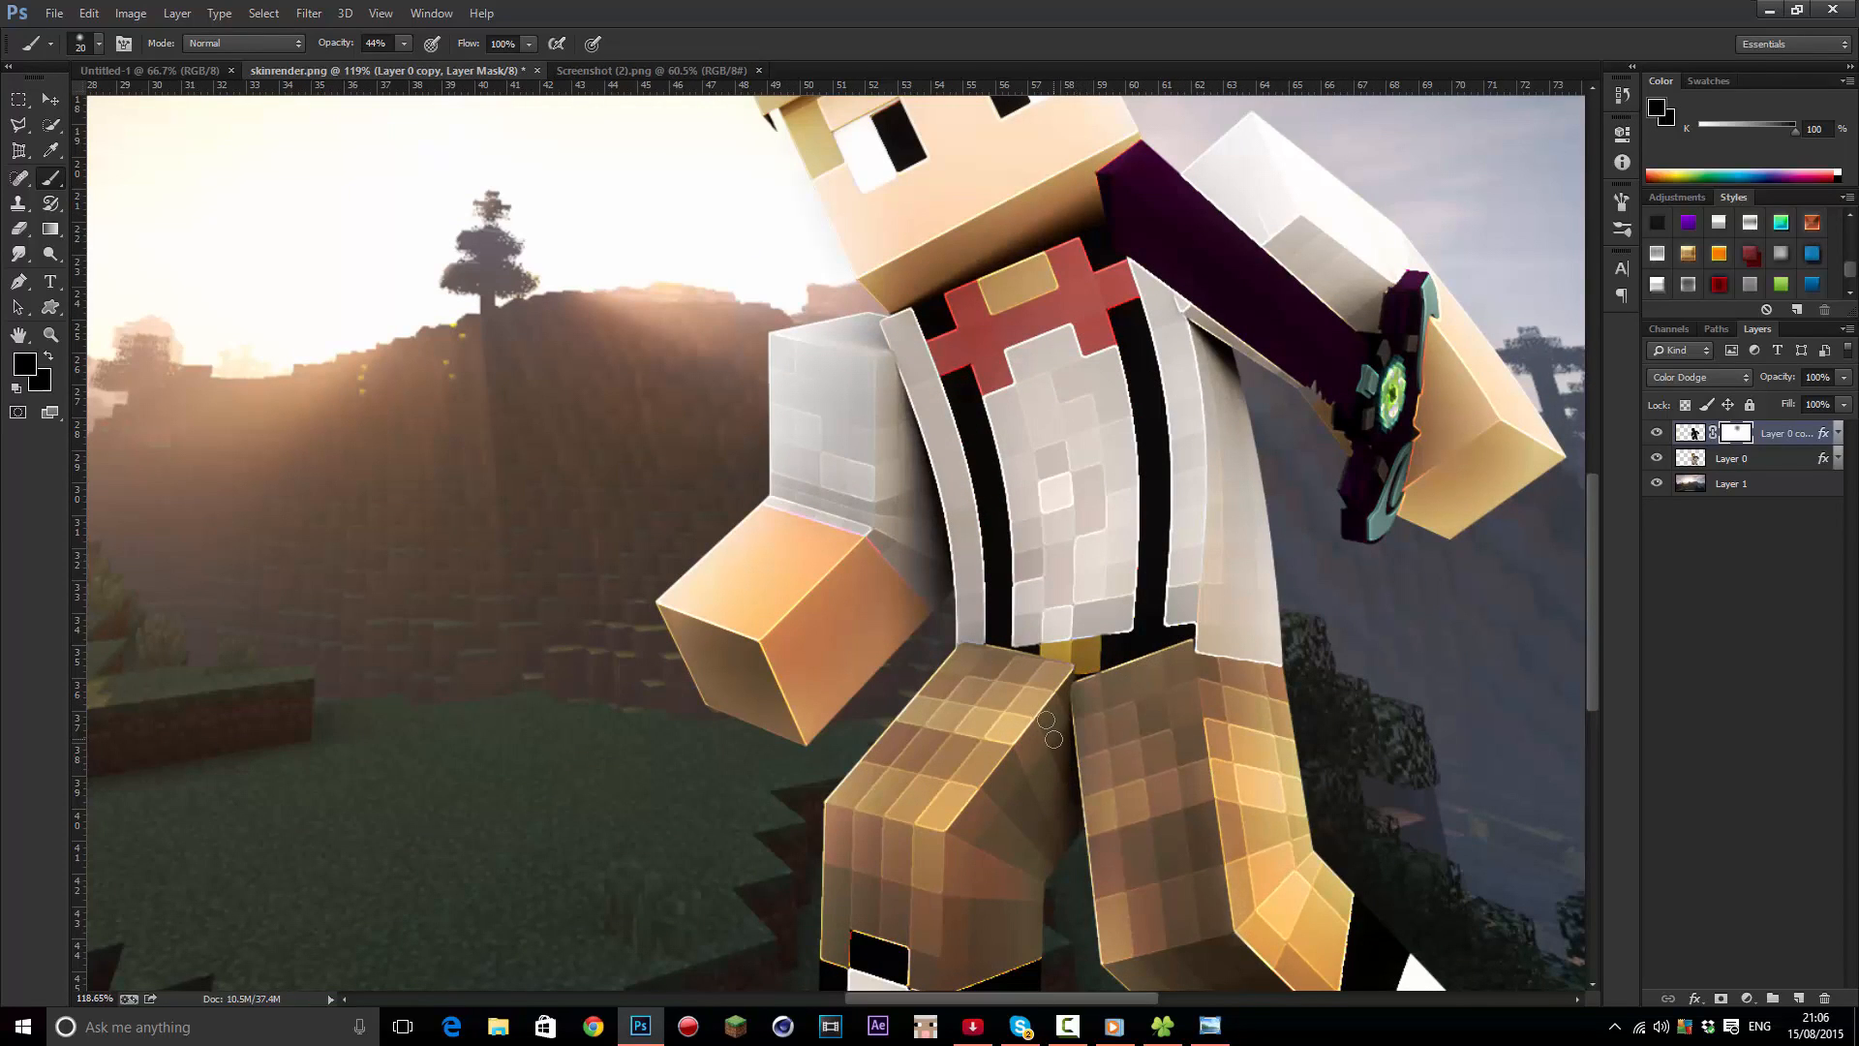
scroll(1029, 754, down, 4)
scroll(1371, 481, up, 6)
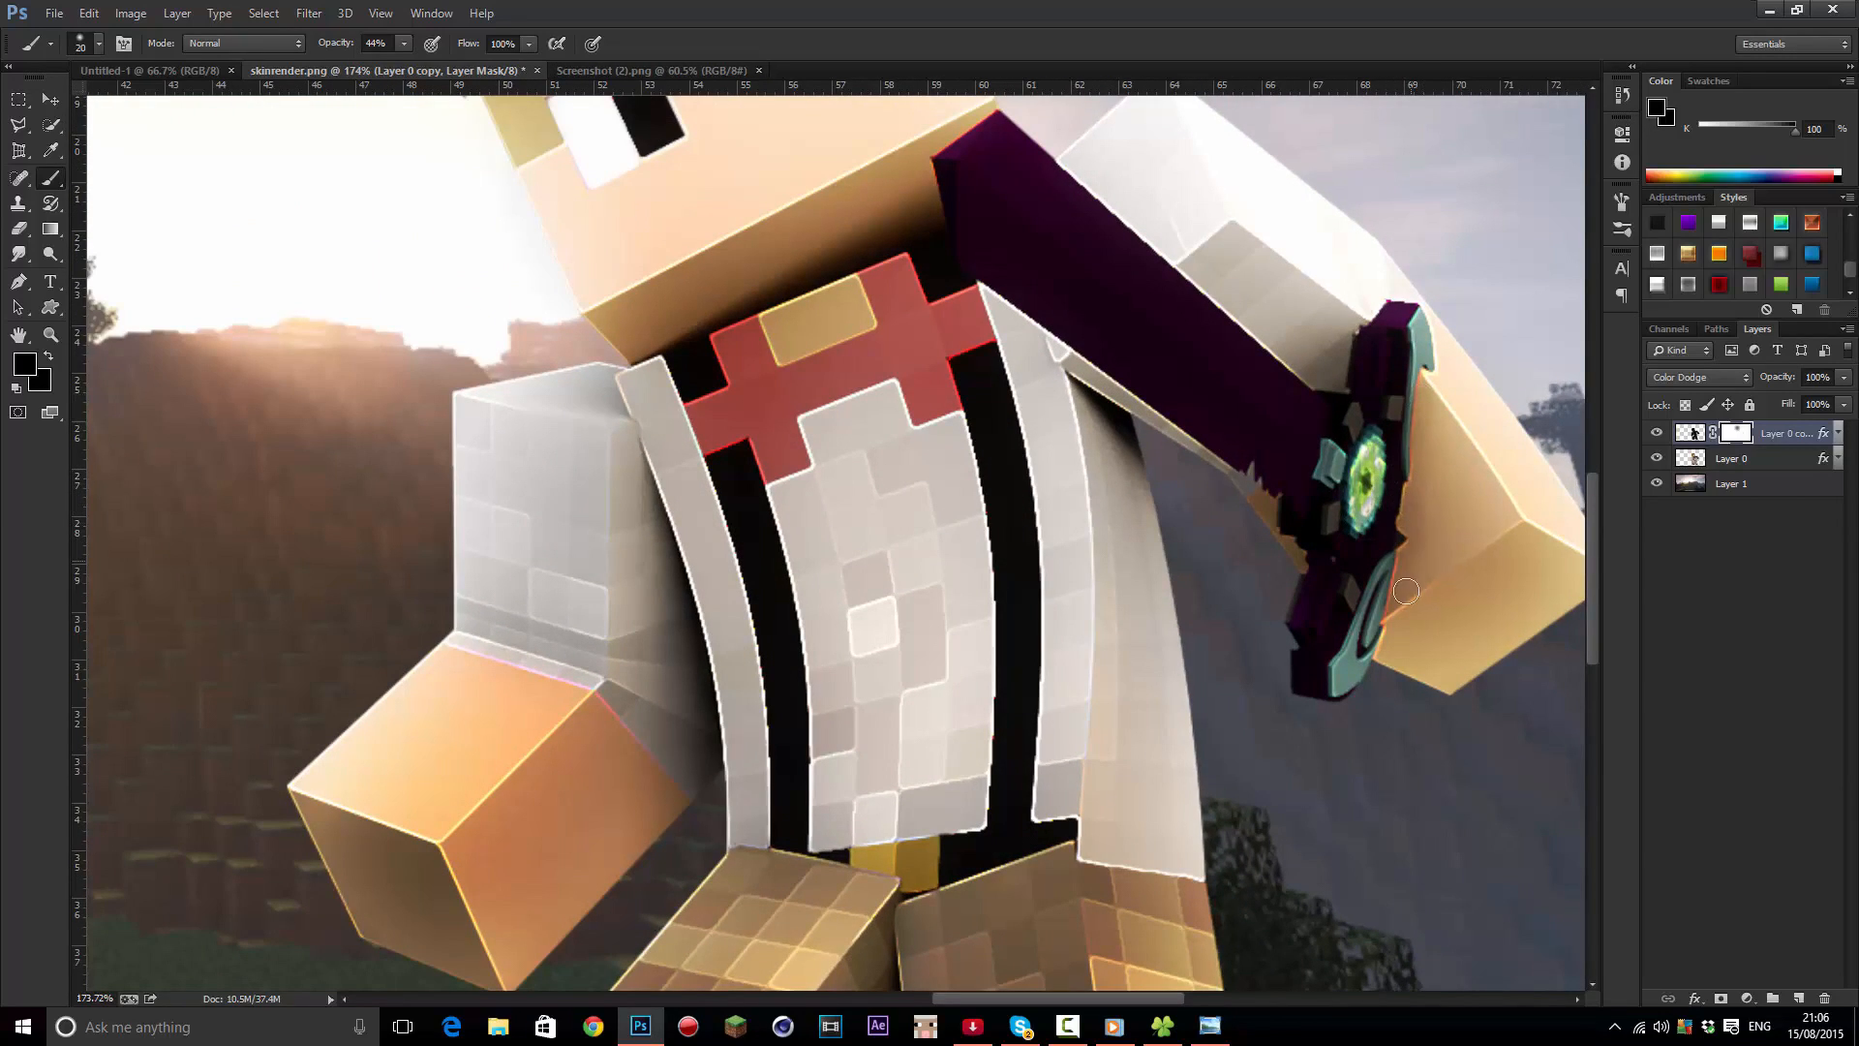
scroll(1419, 571, down, 4)
scroll(1033, 436, up, 6)
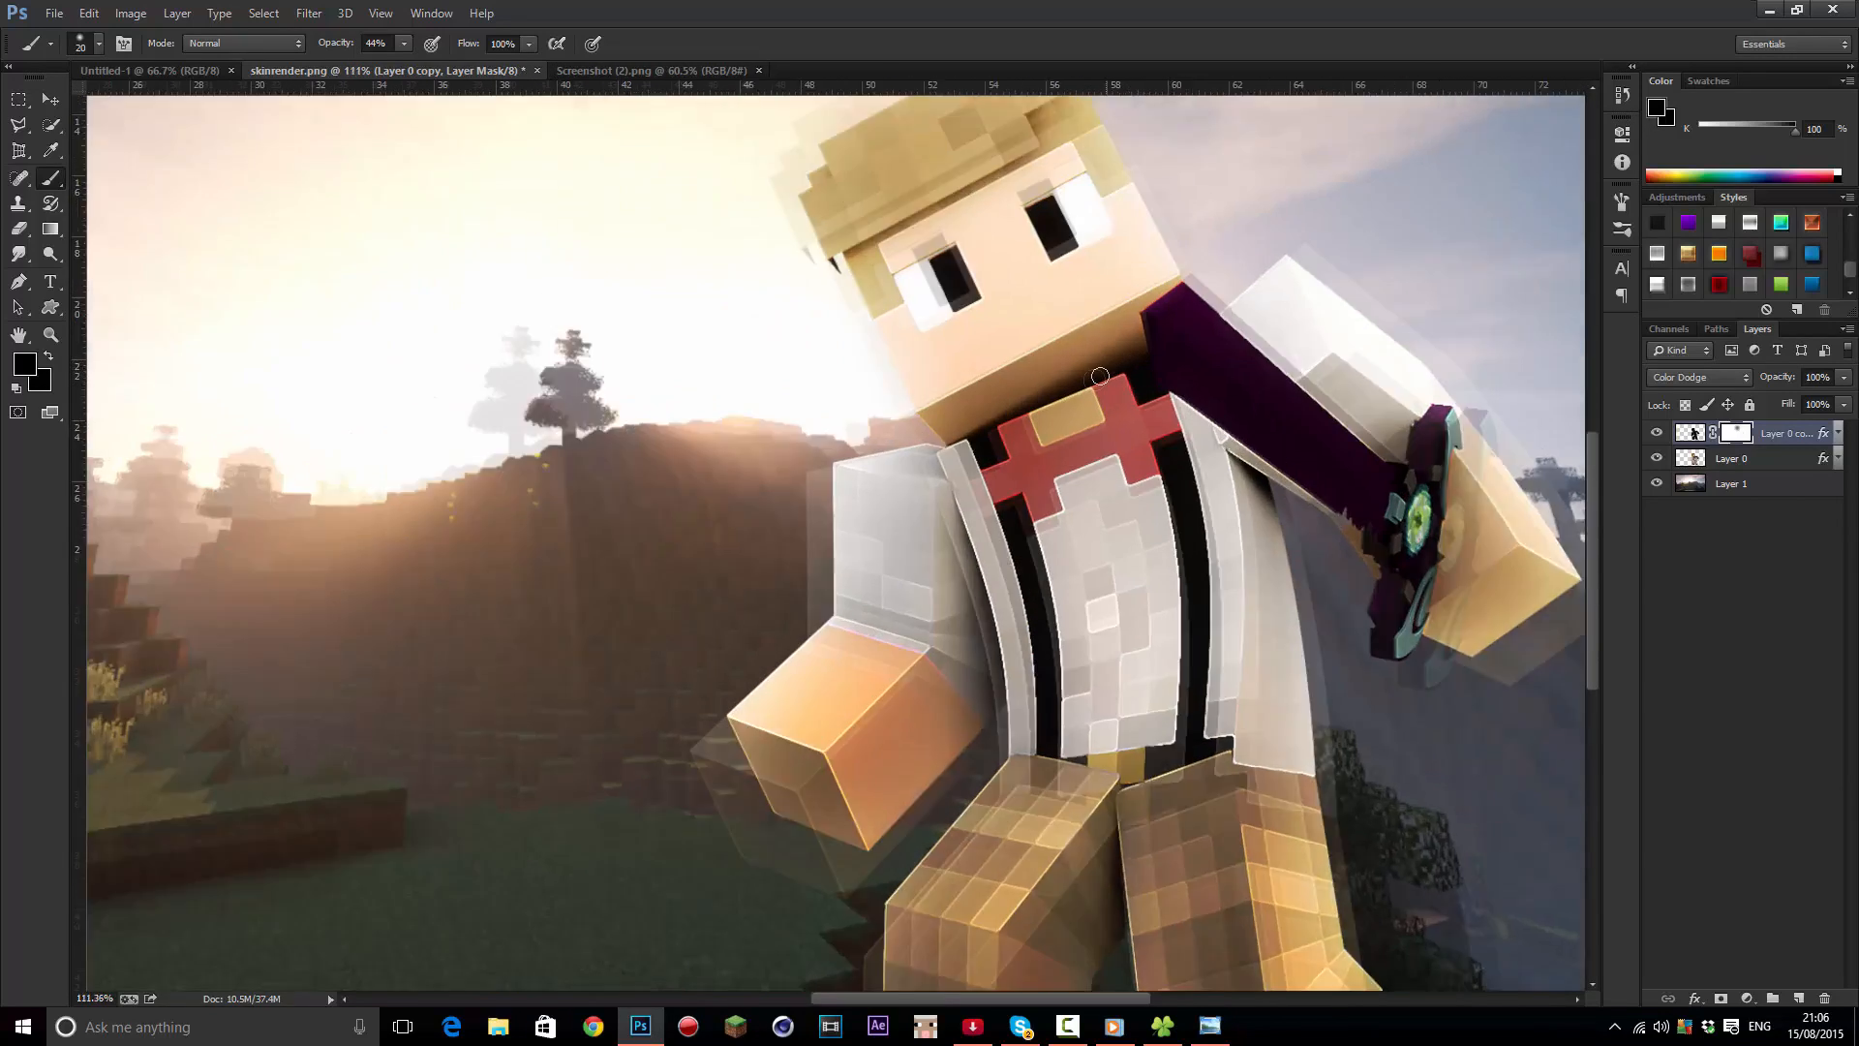
scroll(998, 607, down, 4)
scroll(1042, 265, up, 3)
scroll(967, 237, down, 3)
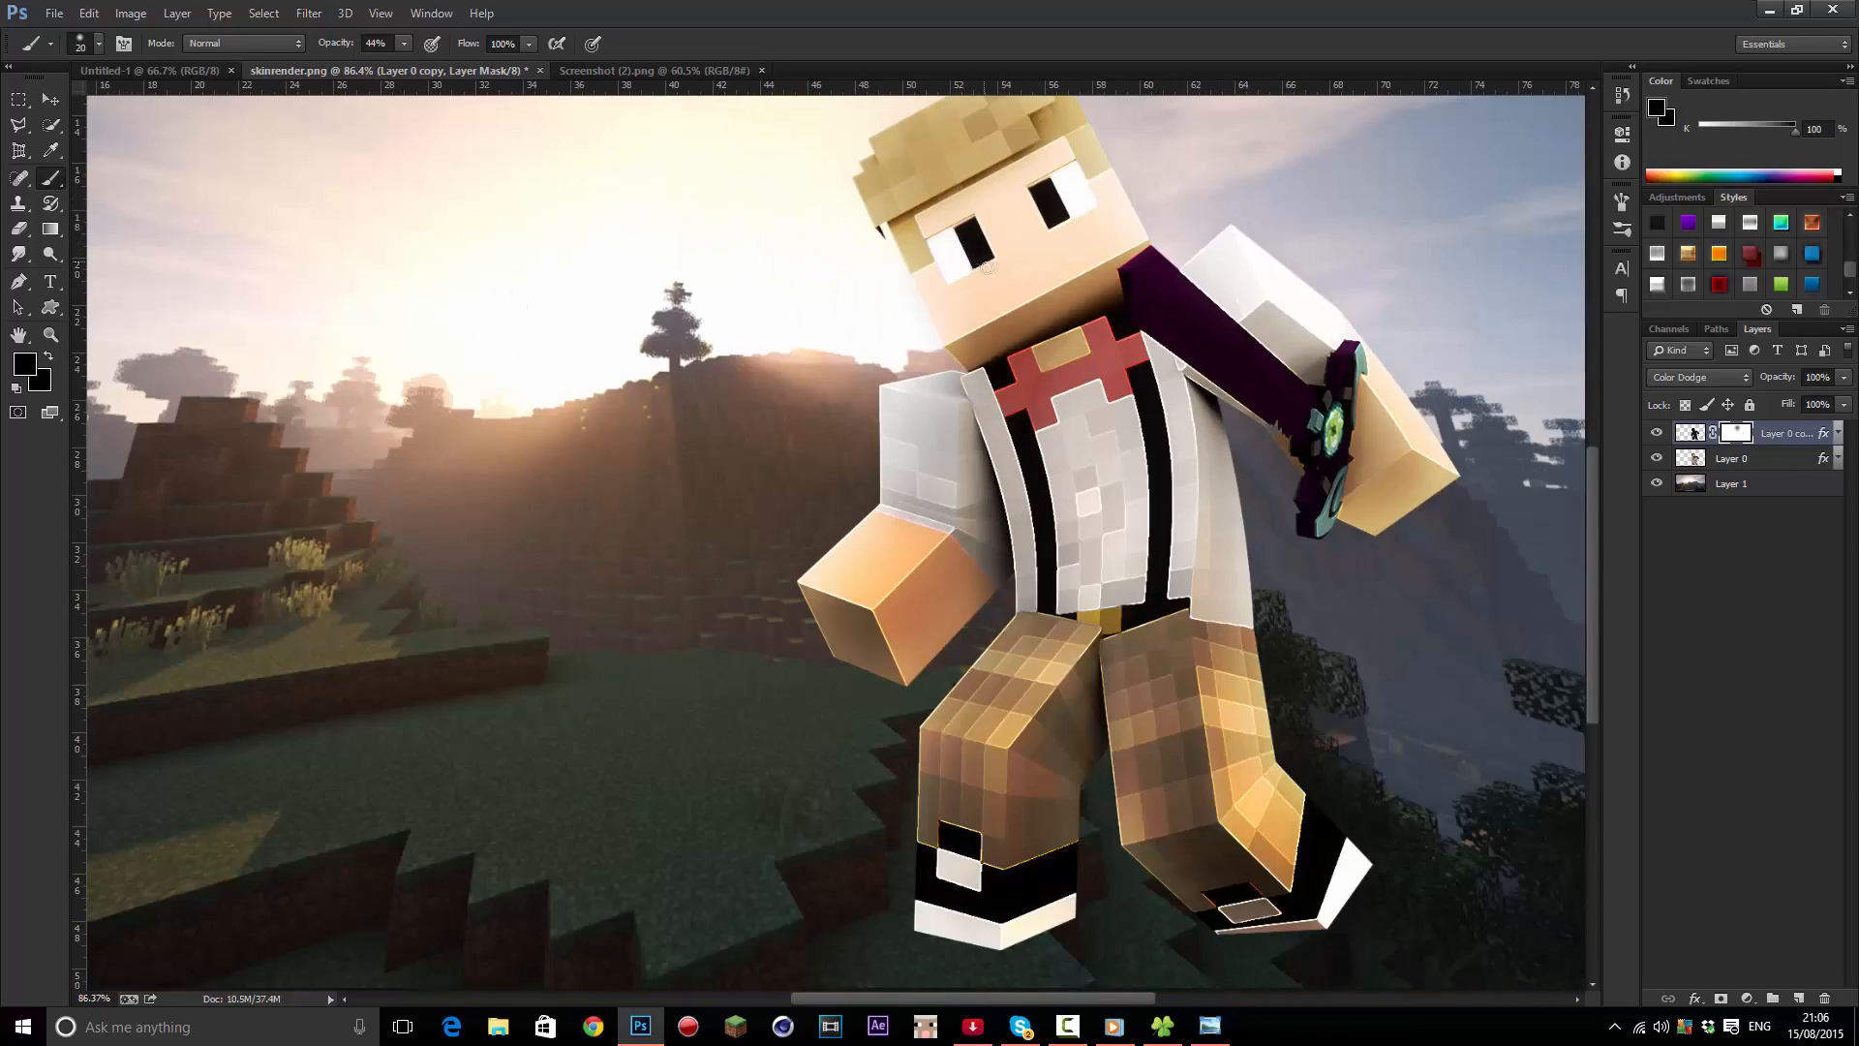
scroll(1073, 202, down, 3)
scroll(1069, 731, up, 4)
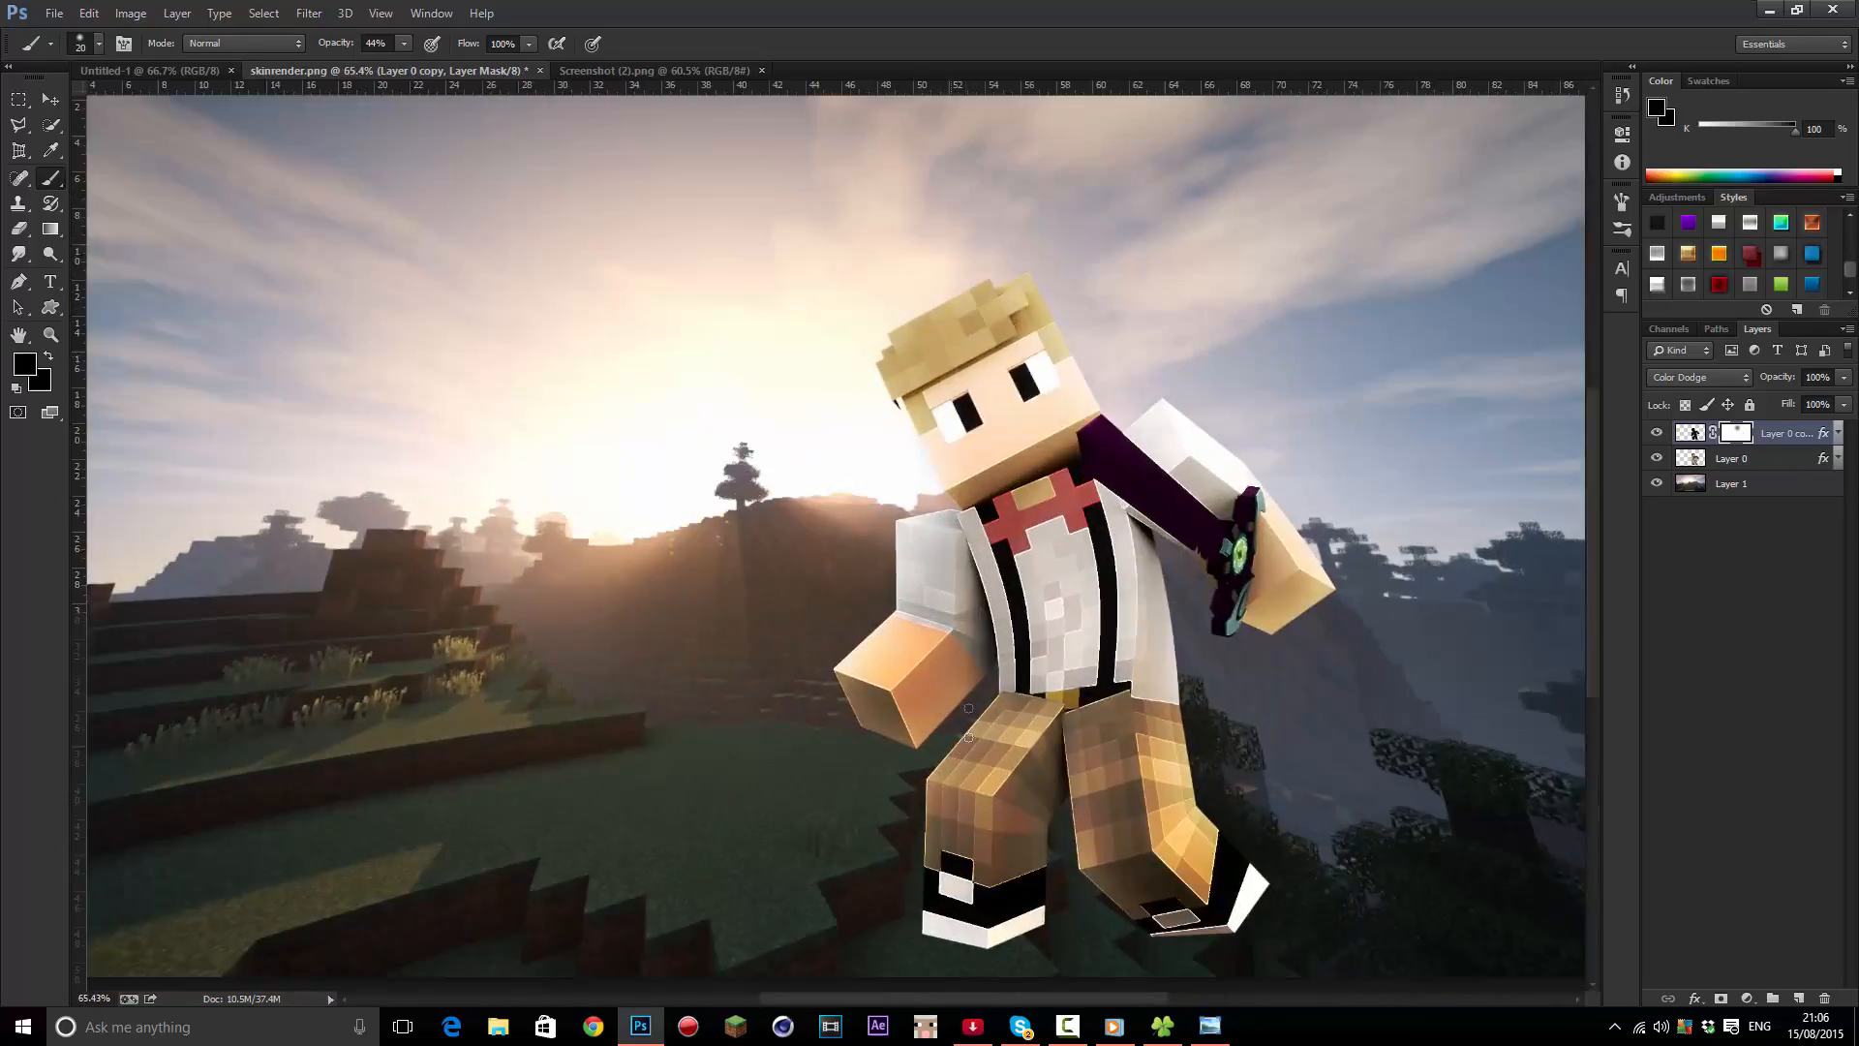
scroll(1069, 731, down, 4)
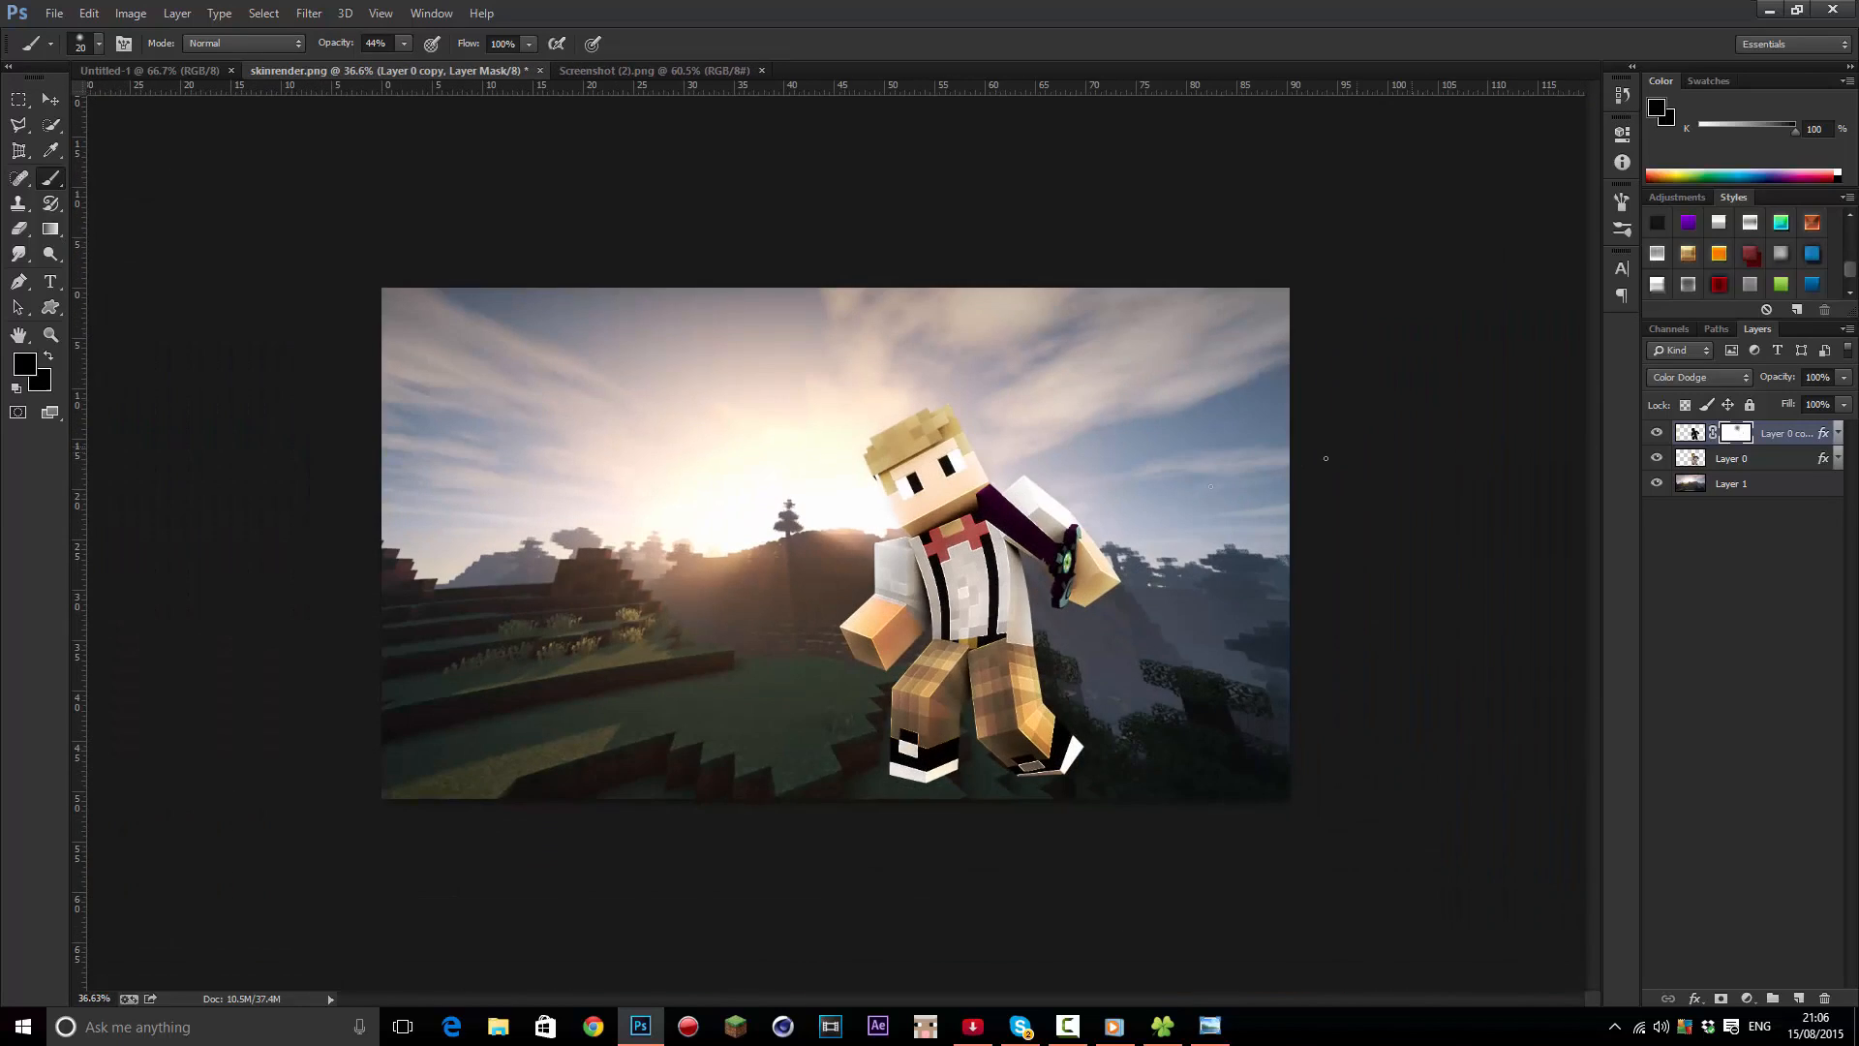
Paint black on the mask over the side of the character's hair with the 20 px brush
scroll(926, 427, up, 2)
scroll(927, 427, up, 5)
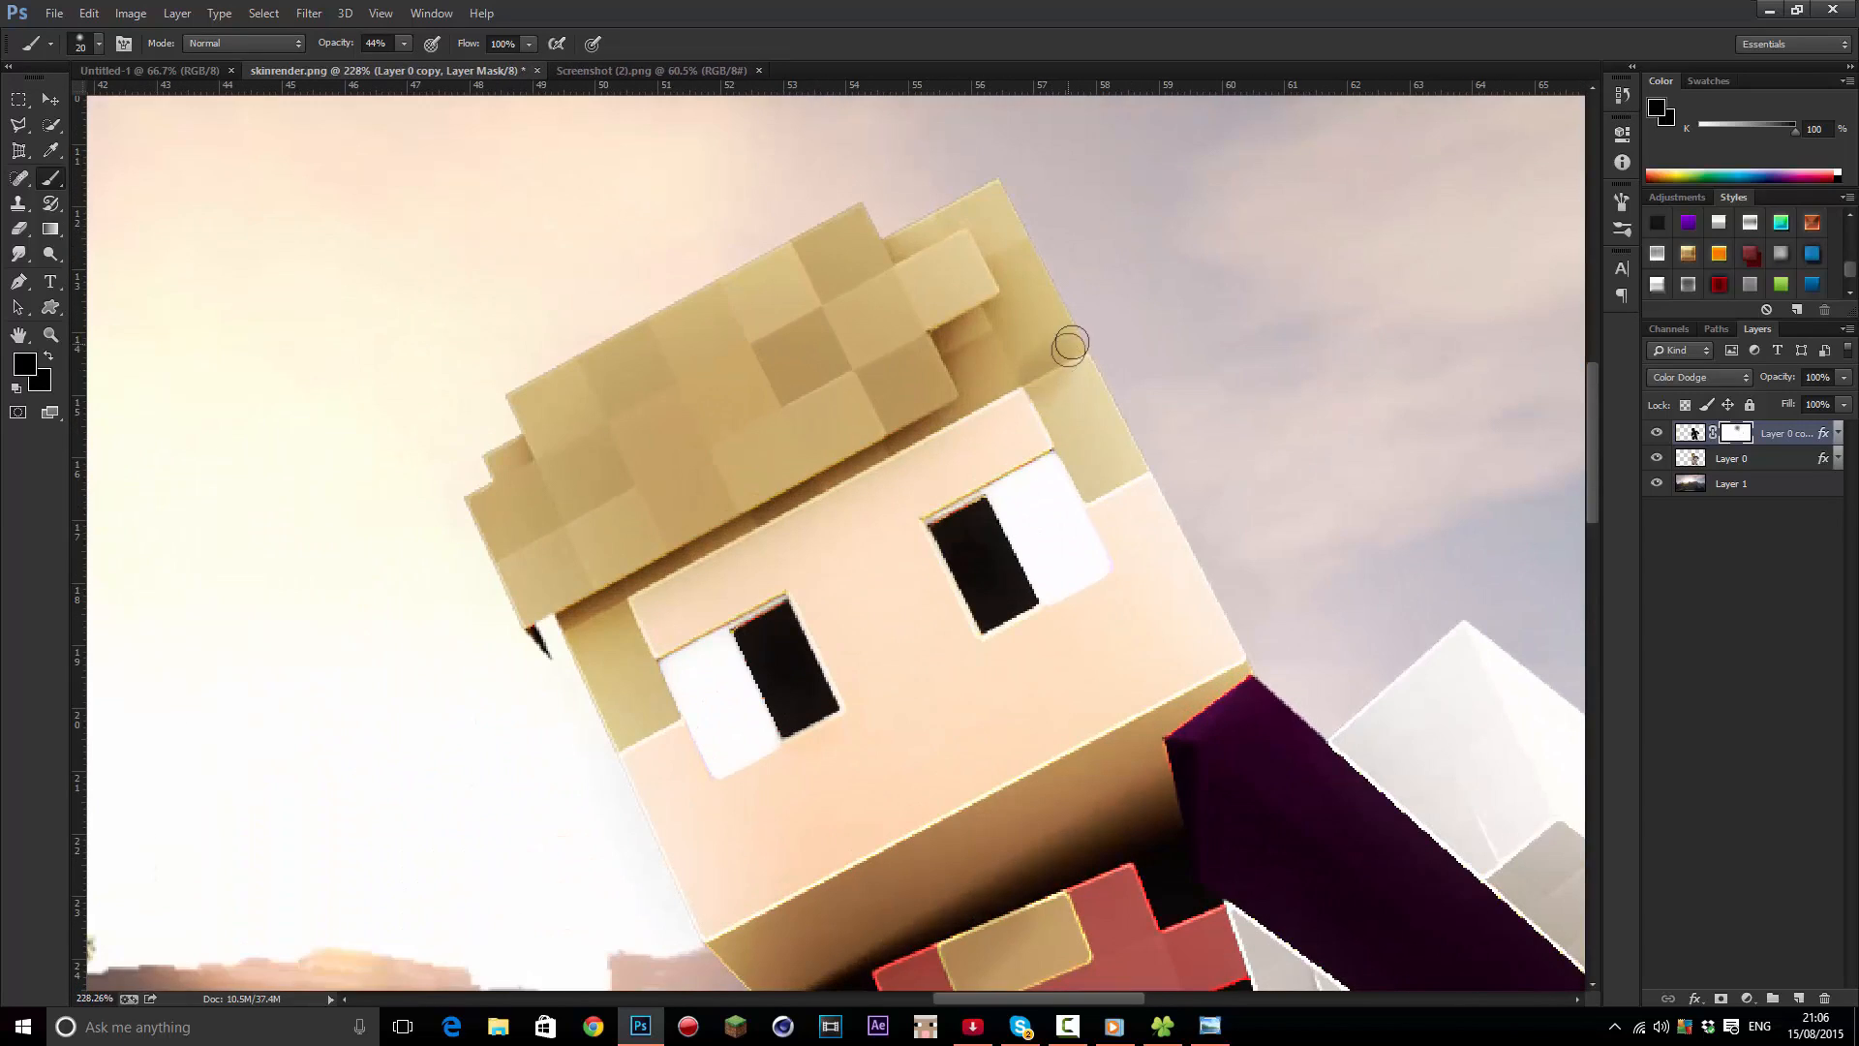
mouse_move(1069, 355)
mouse_down()
mouse_move(1023, 314)
mouse_move(1039, 286)
mouse_move(978, 329)
mouse_move(1021, 312)
mouse_move(1015, 245)
mouse_move(992, 260)
mouse_move(1001, 289)
mouse_move(982, 221)
mouse_move(930, 222)
mouse_up()
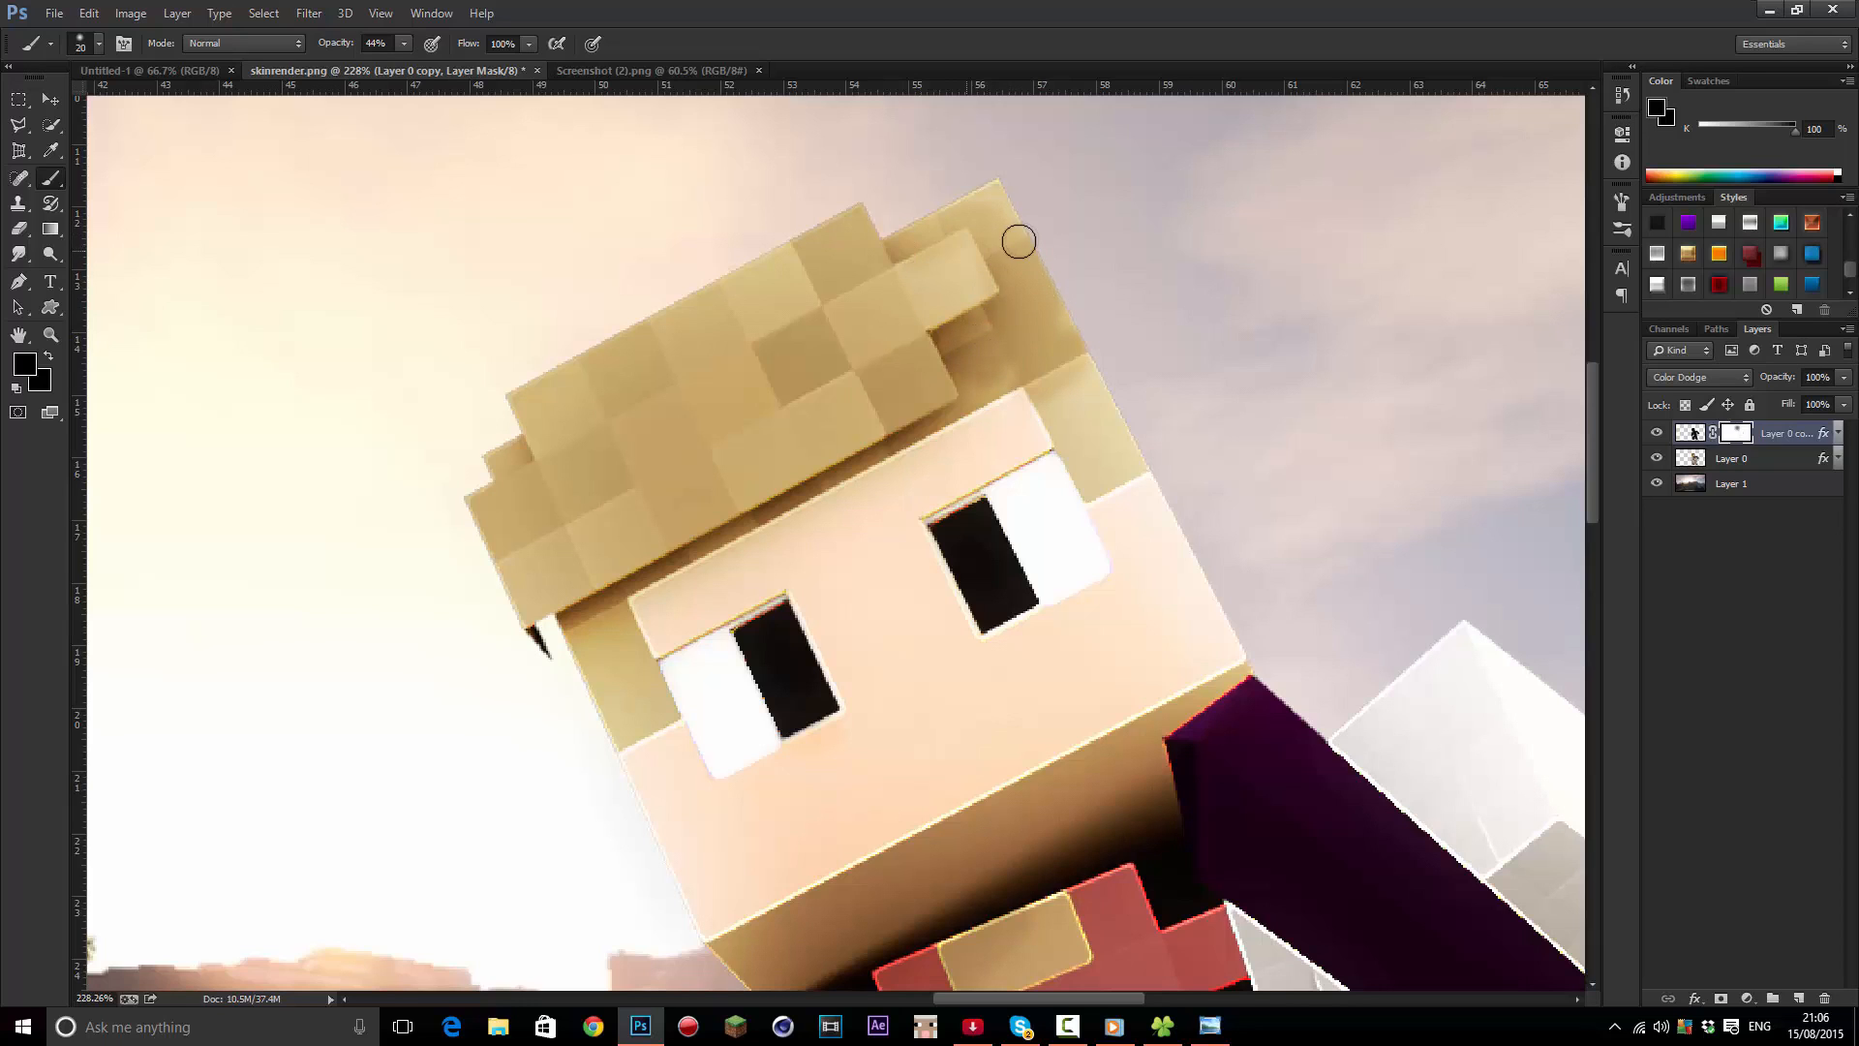
scroll(921, 388, down, 3)
scroll(839, 421, up, 3)
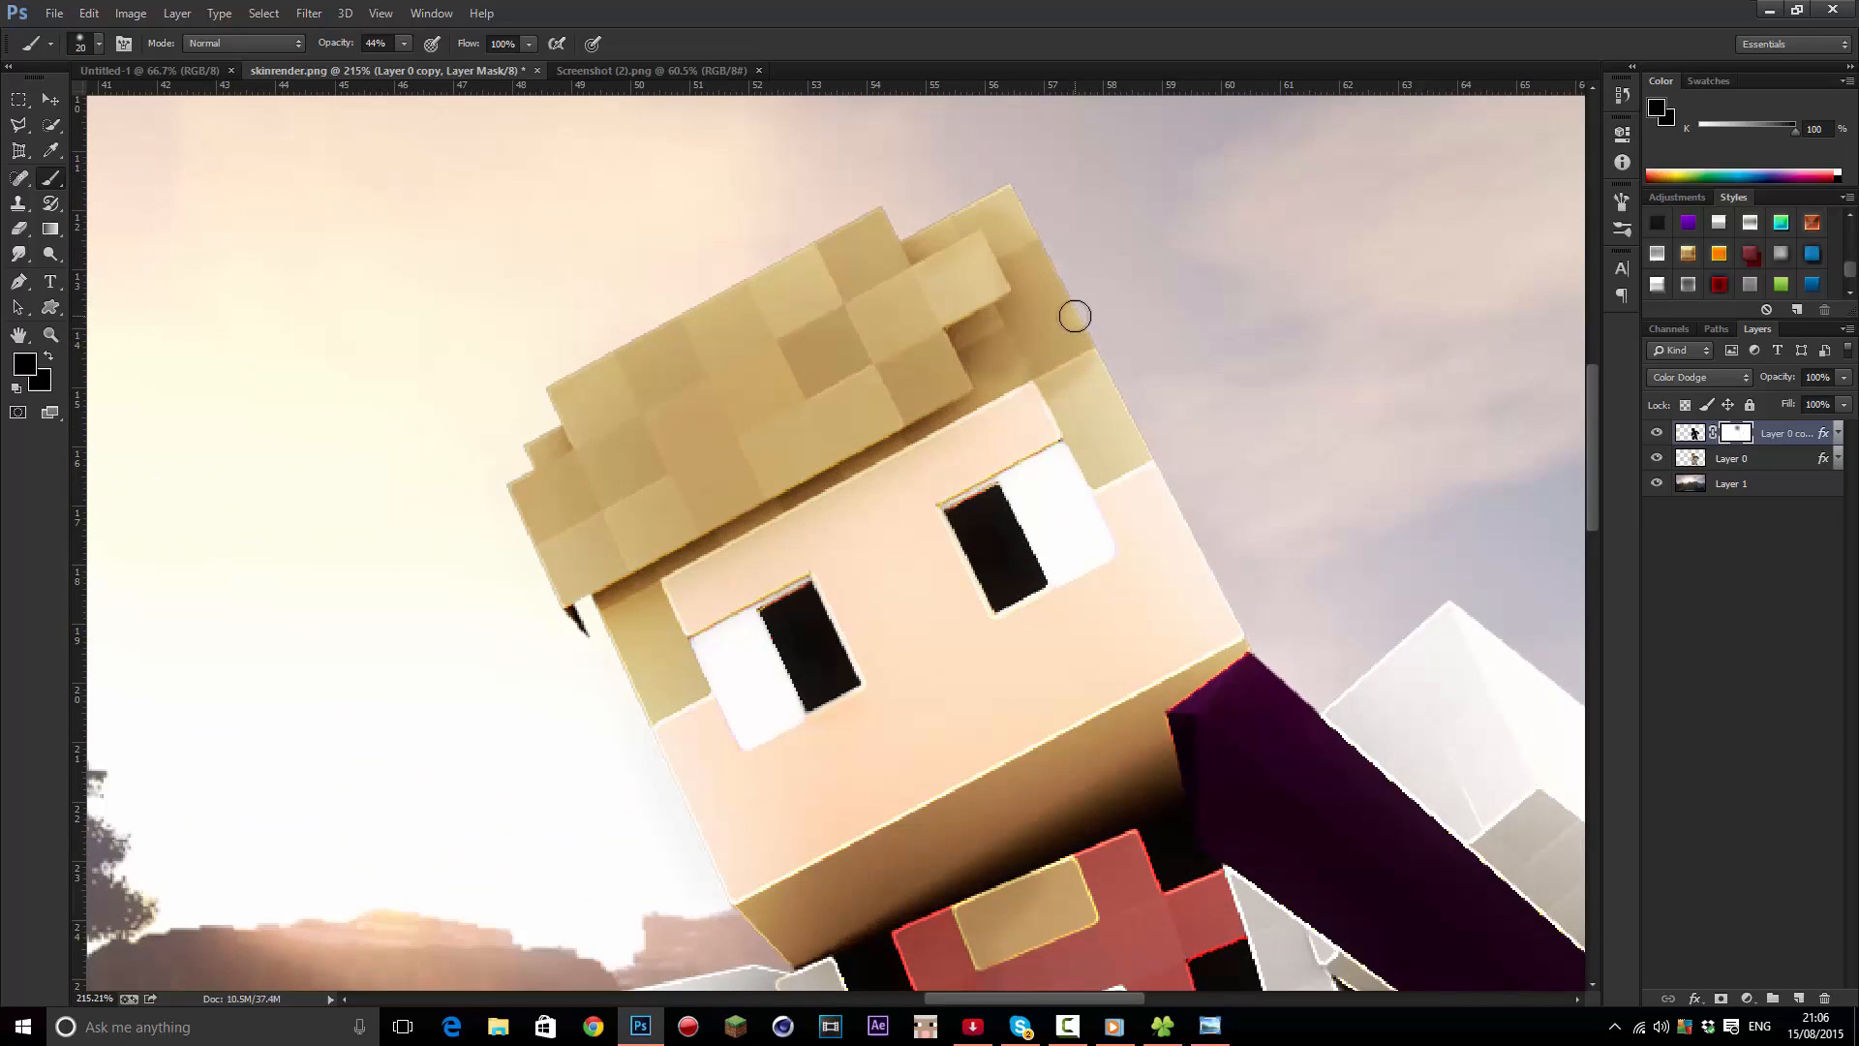
Toggle the glowing-edges copy's visibility to compare its effect, and check the character up close and in the whole picture
scroll(1035, 363, down, 5)
scroll(1008, 605, up, 2)
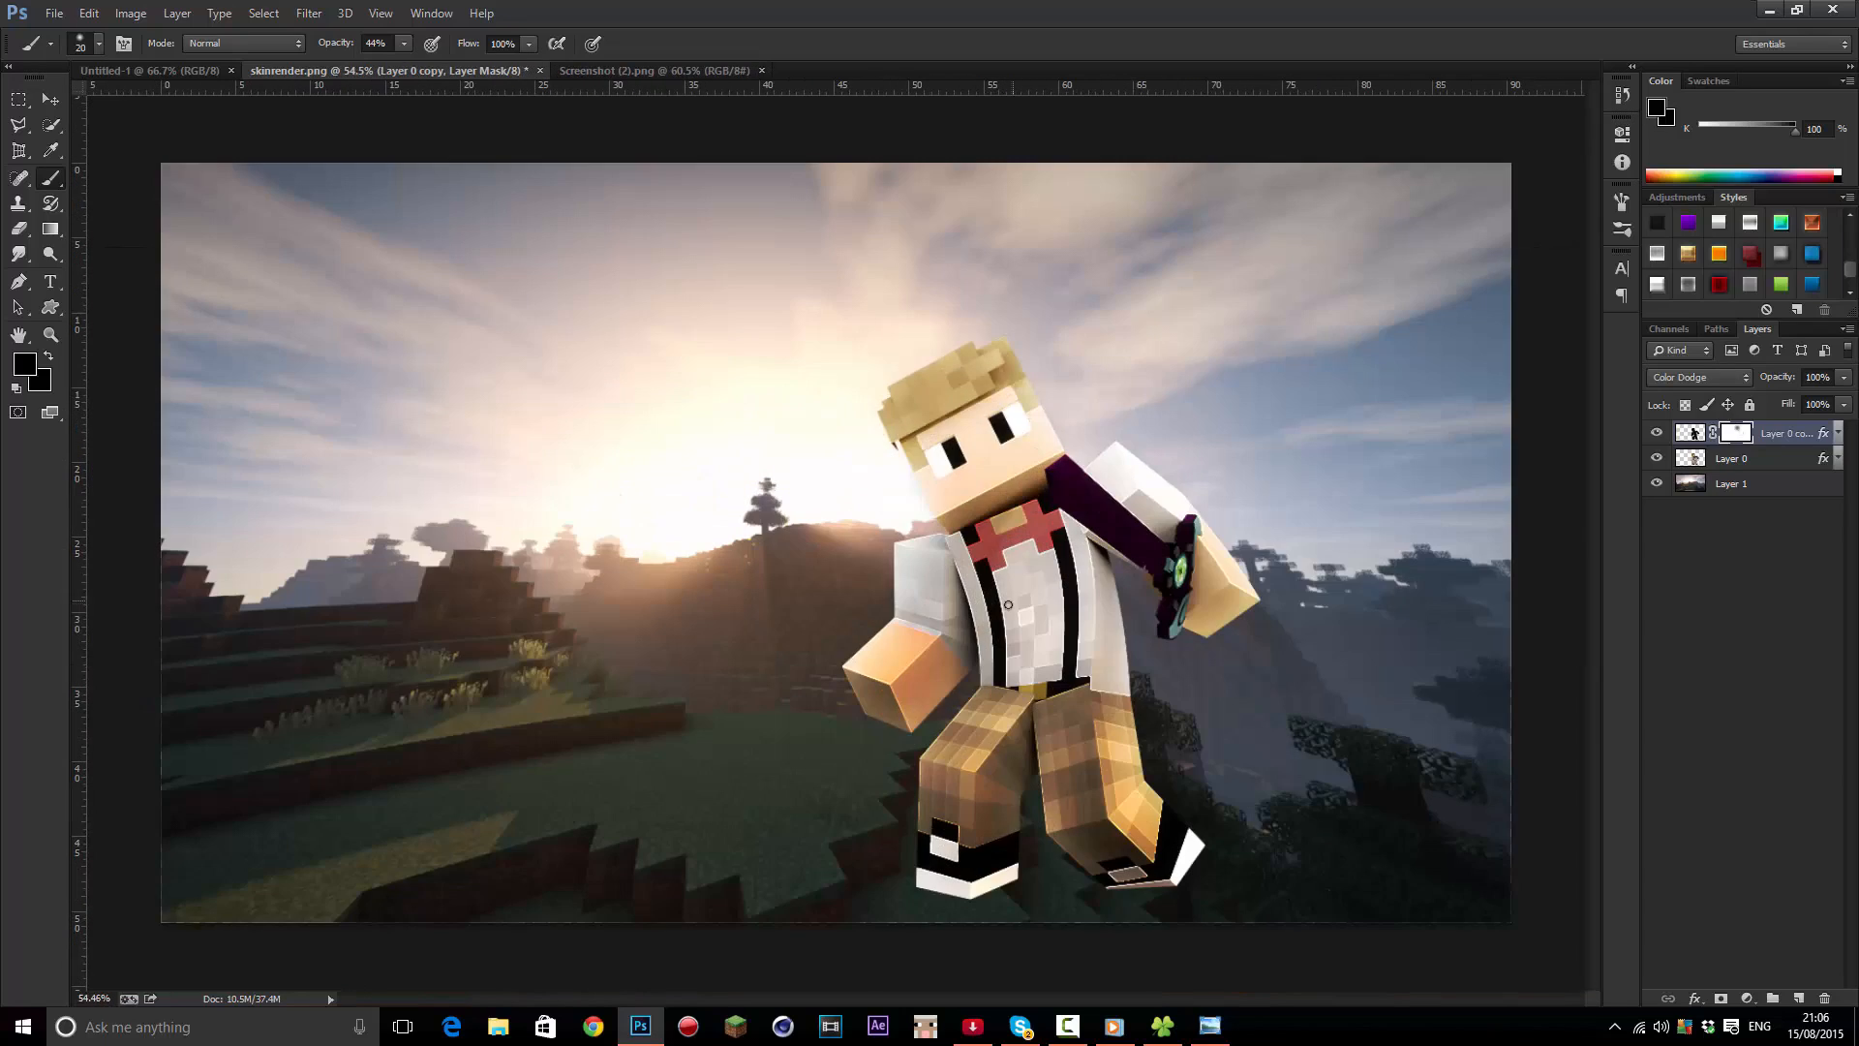
scroll(1018, 612, up, 2)
scroll(1018, 612, down, 3)
scroll(1018, 612, up, 2)
scroll(1017, 612, down, 2)
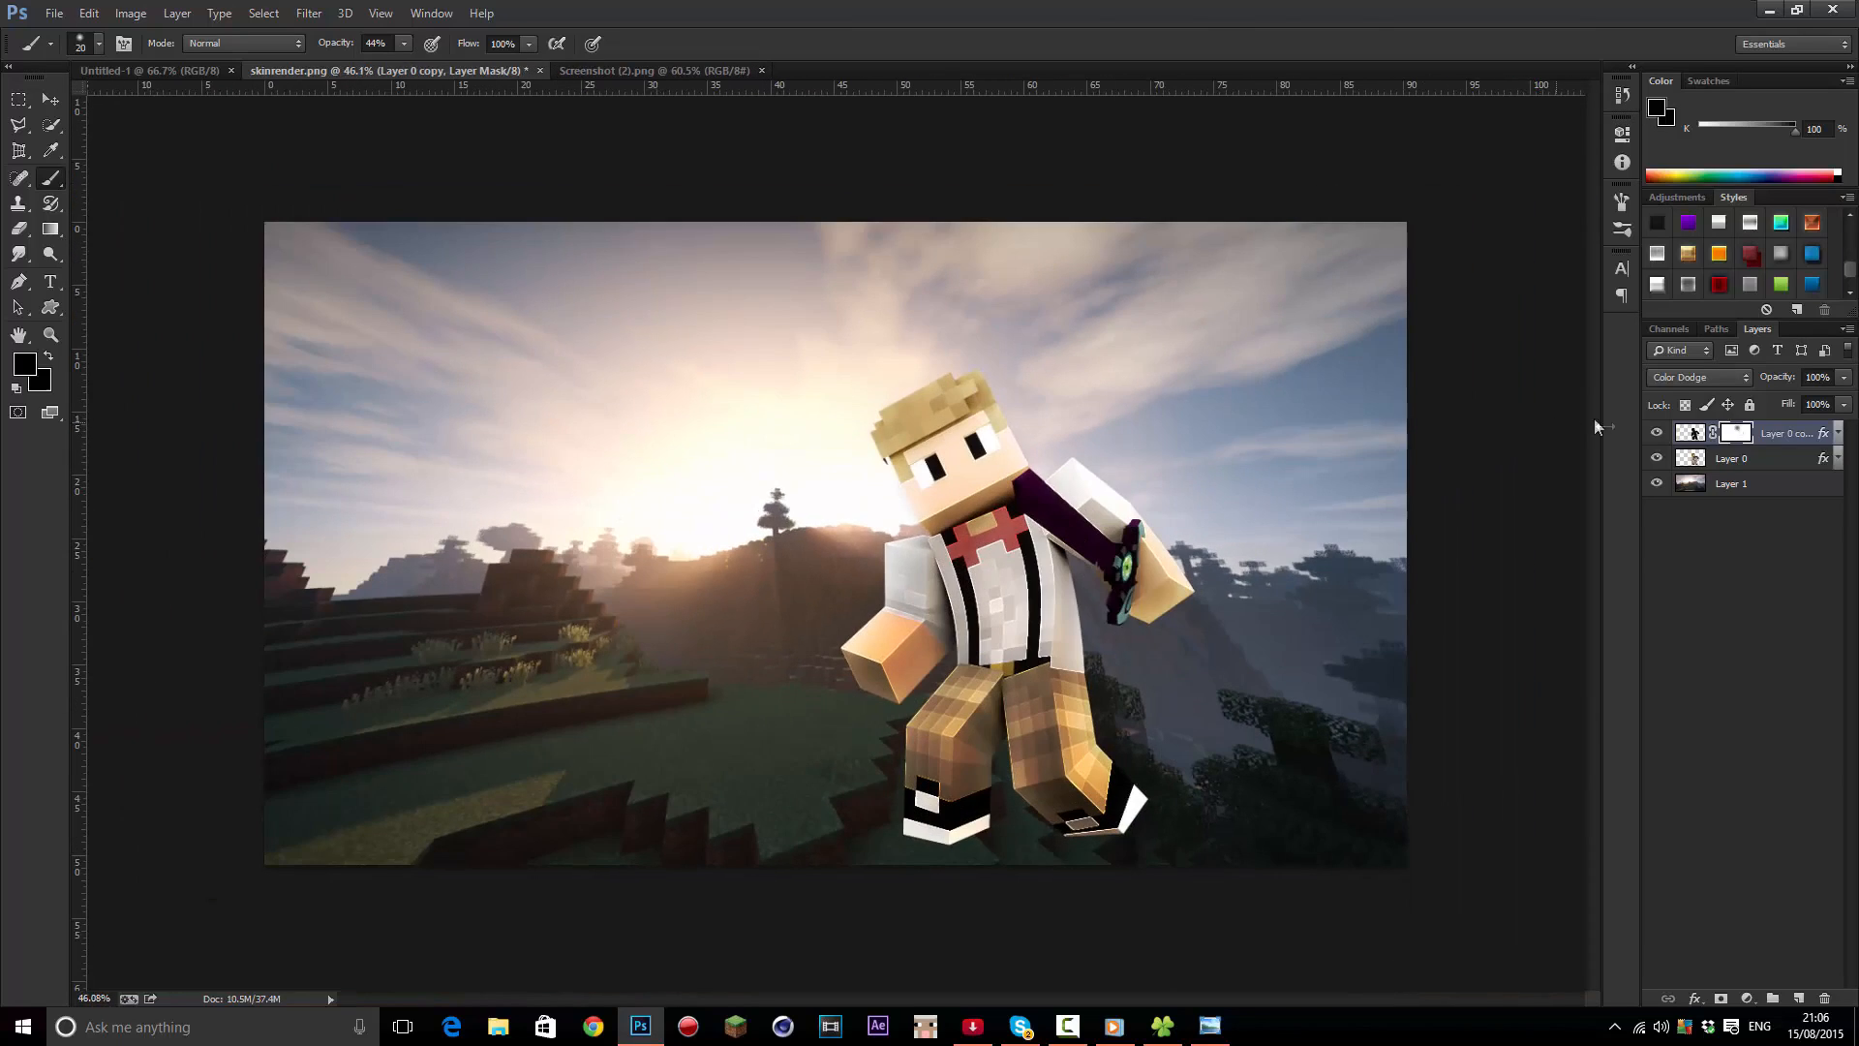
click(1657, 433)
click(1657, 434)
click(310, 13)
click(693, 136)
scroll(1008, 433, up, 1)
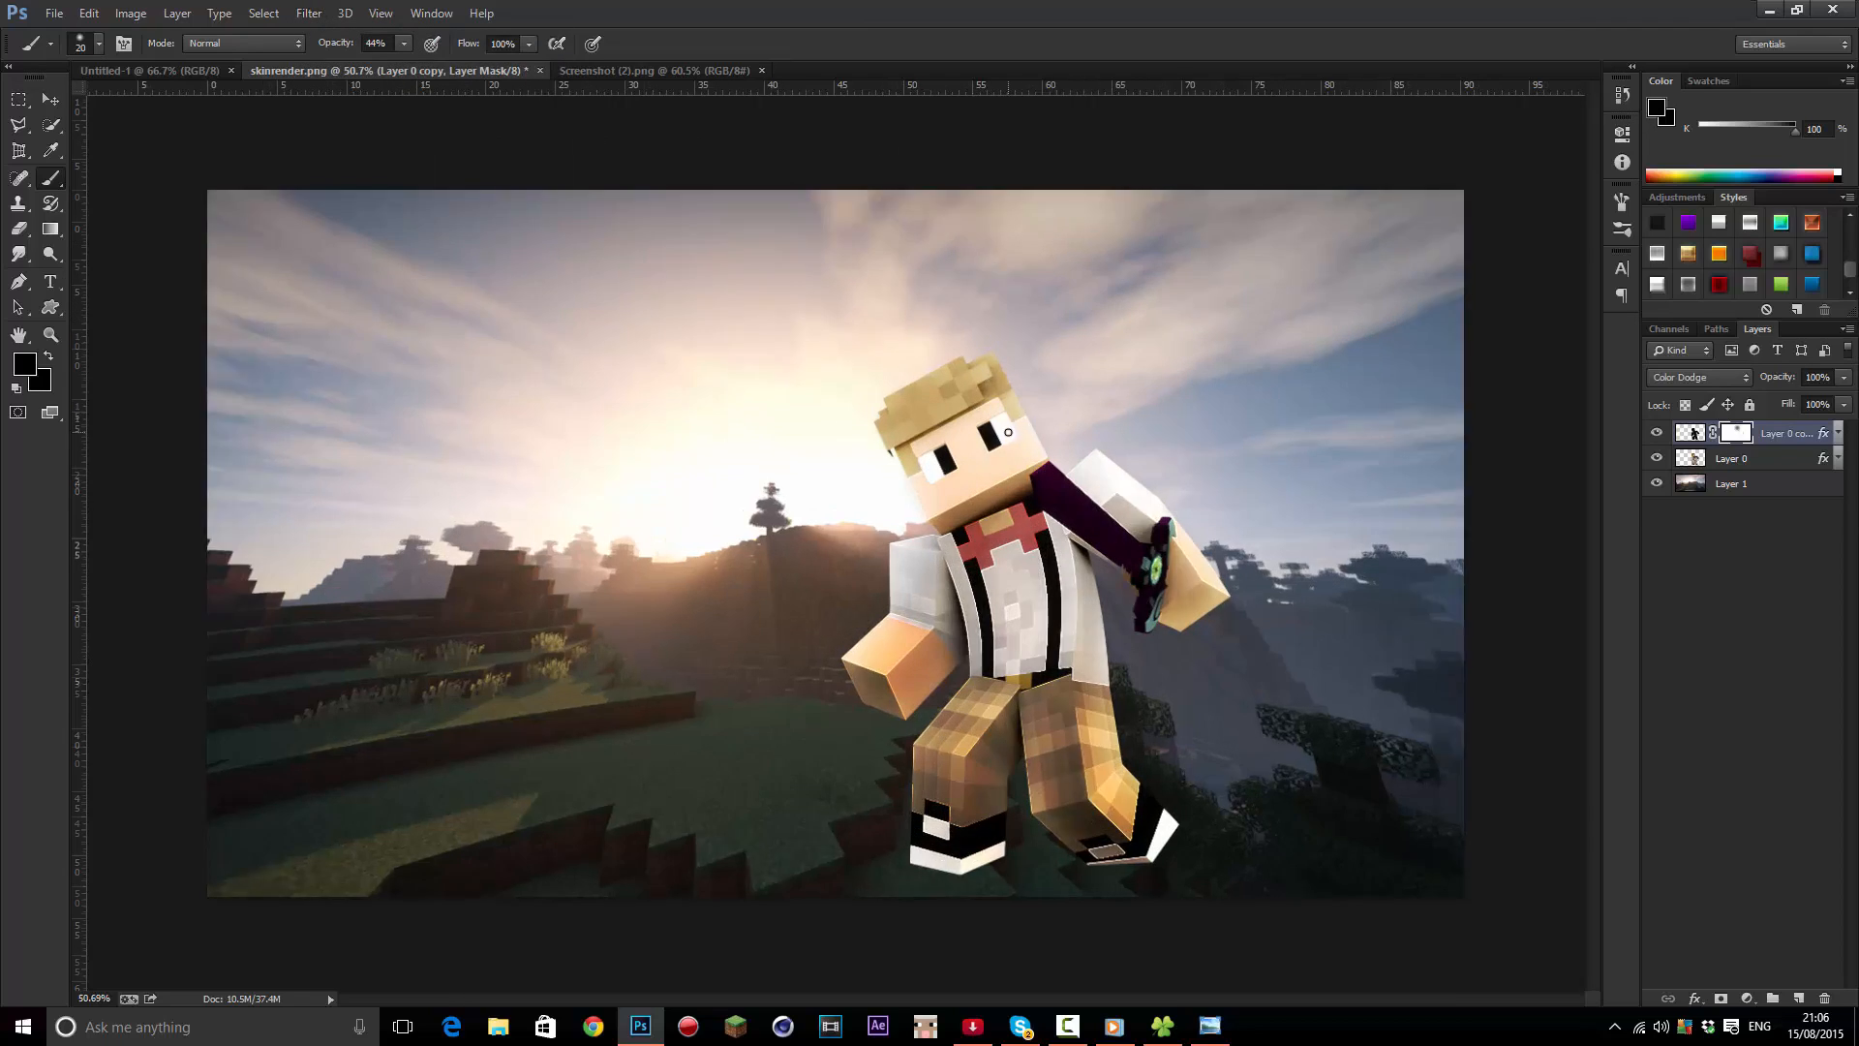
scroll(1008, 433, up, 4)
scroll(1008, 433, down, 2)
scroll(1010, 528, down, 5)
scroll(1011, 528, up, 1)
scroll(1010, 528, up, 4)
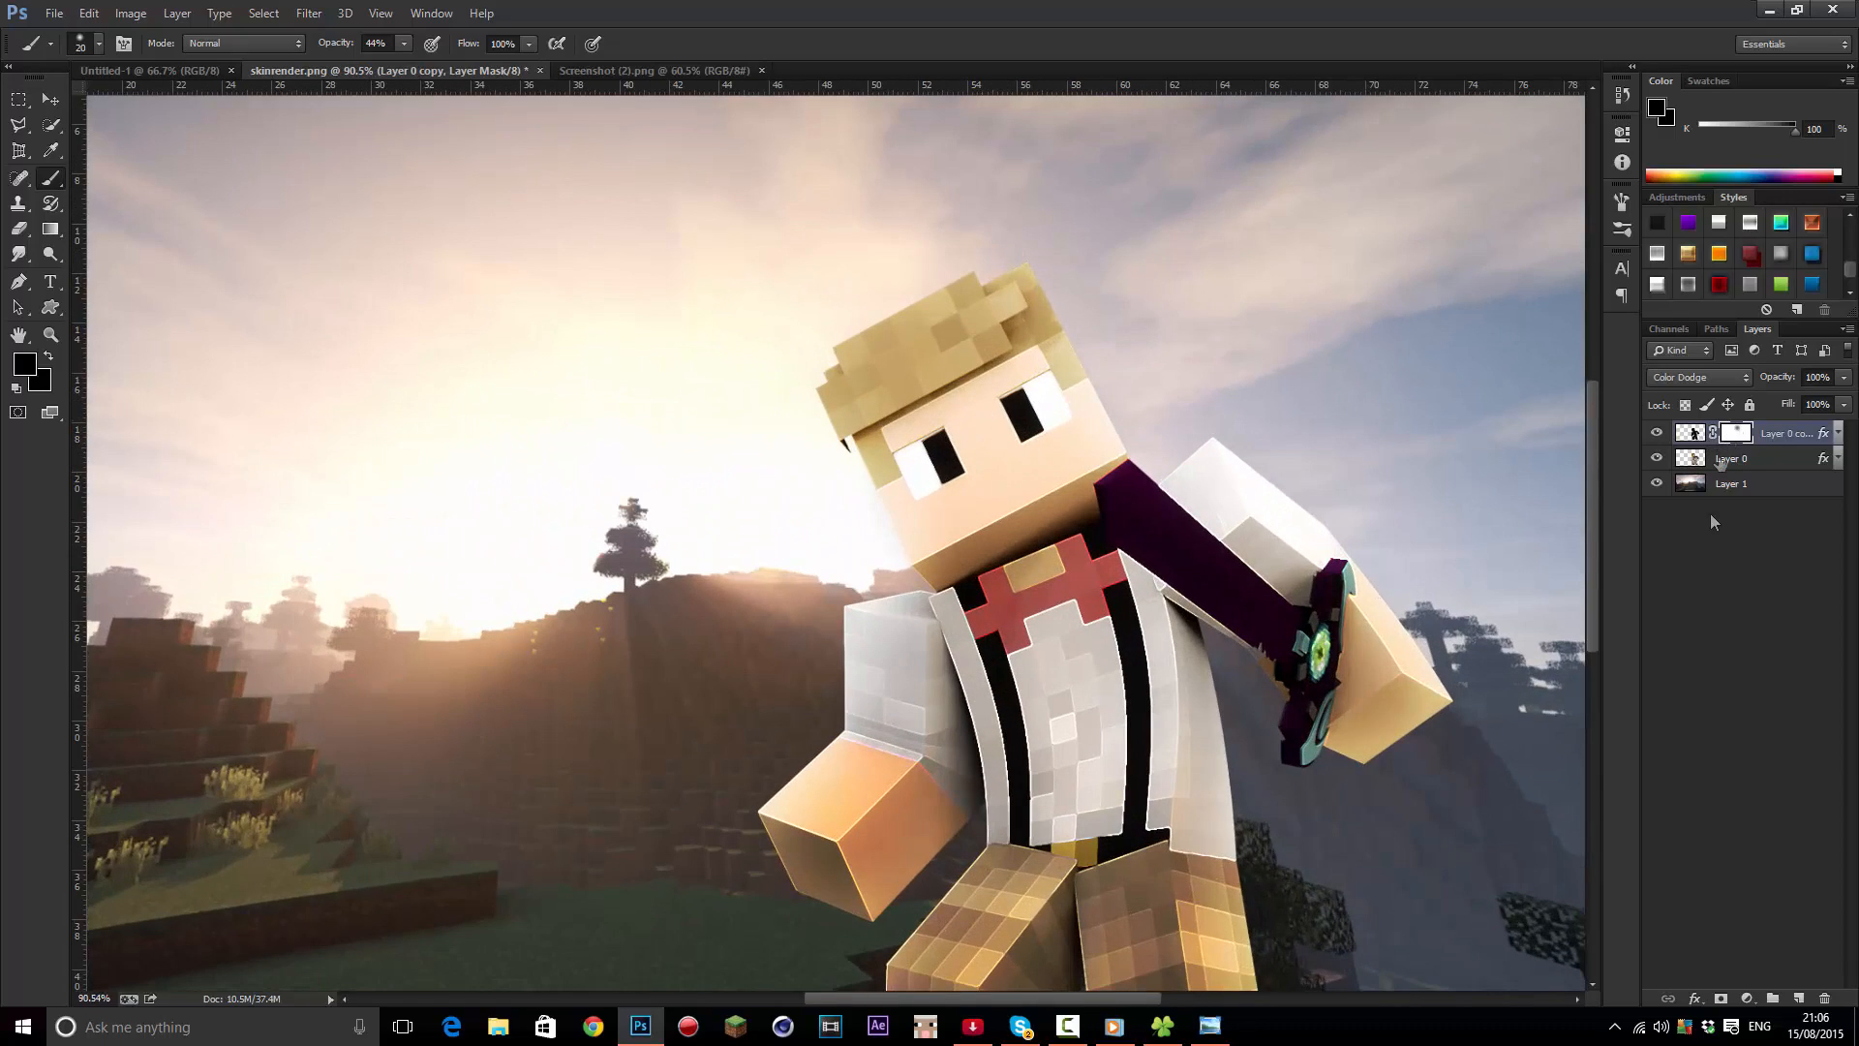
Enlarge the brush to 500 px and paint black on the mask over the character's whole head
key(bracketright)
key(bracketright)
key(bracketright)
key(bracketright)
key(bracketright)
key(bracketright)
key(bracketright)
key(bracketright)
key(bracketright)
key(bracketright)
key(bracketright)
key(bracketright)
key(bracketright)
key(bracketright)
key(bracketright)
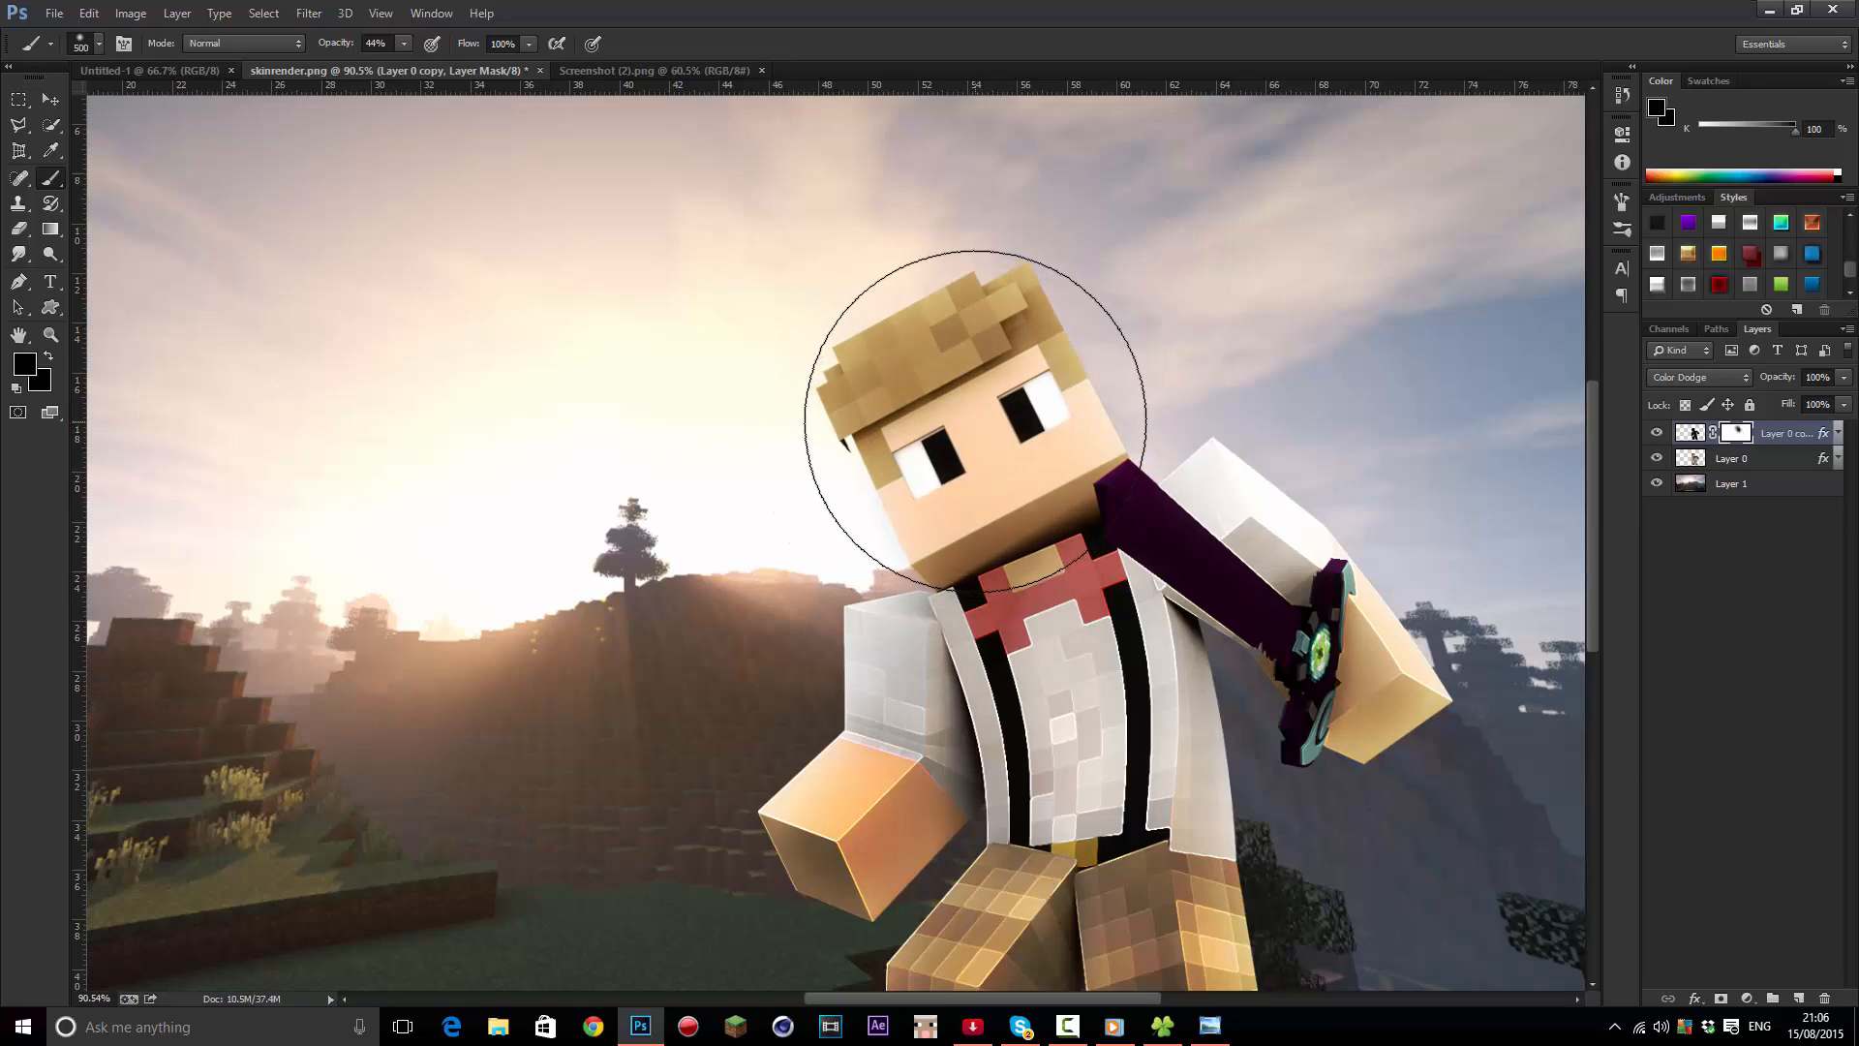
scroll(975, 421, down, 4)
scroll(1174, 532, up, 1)
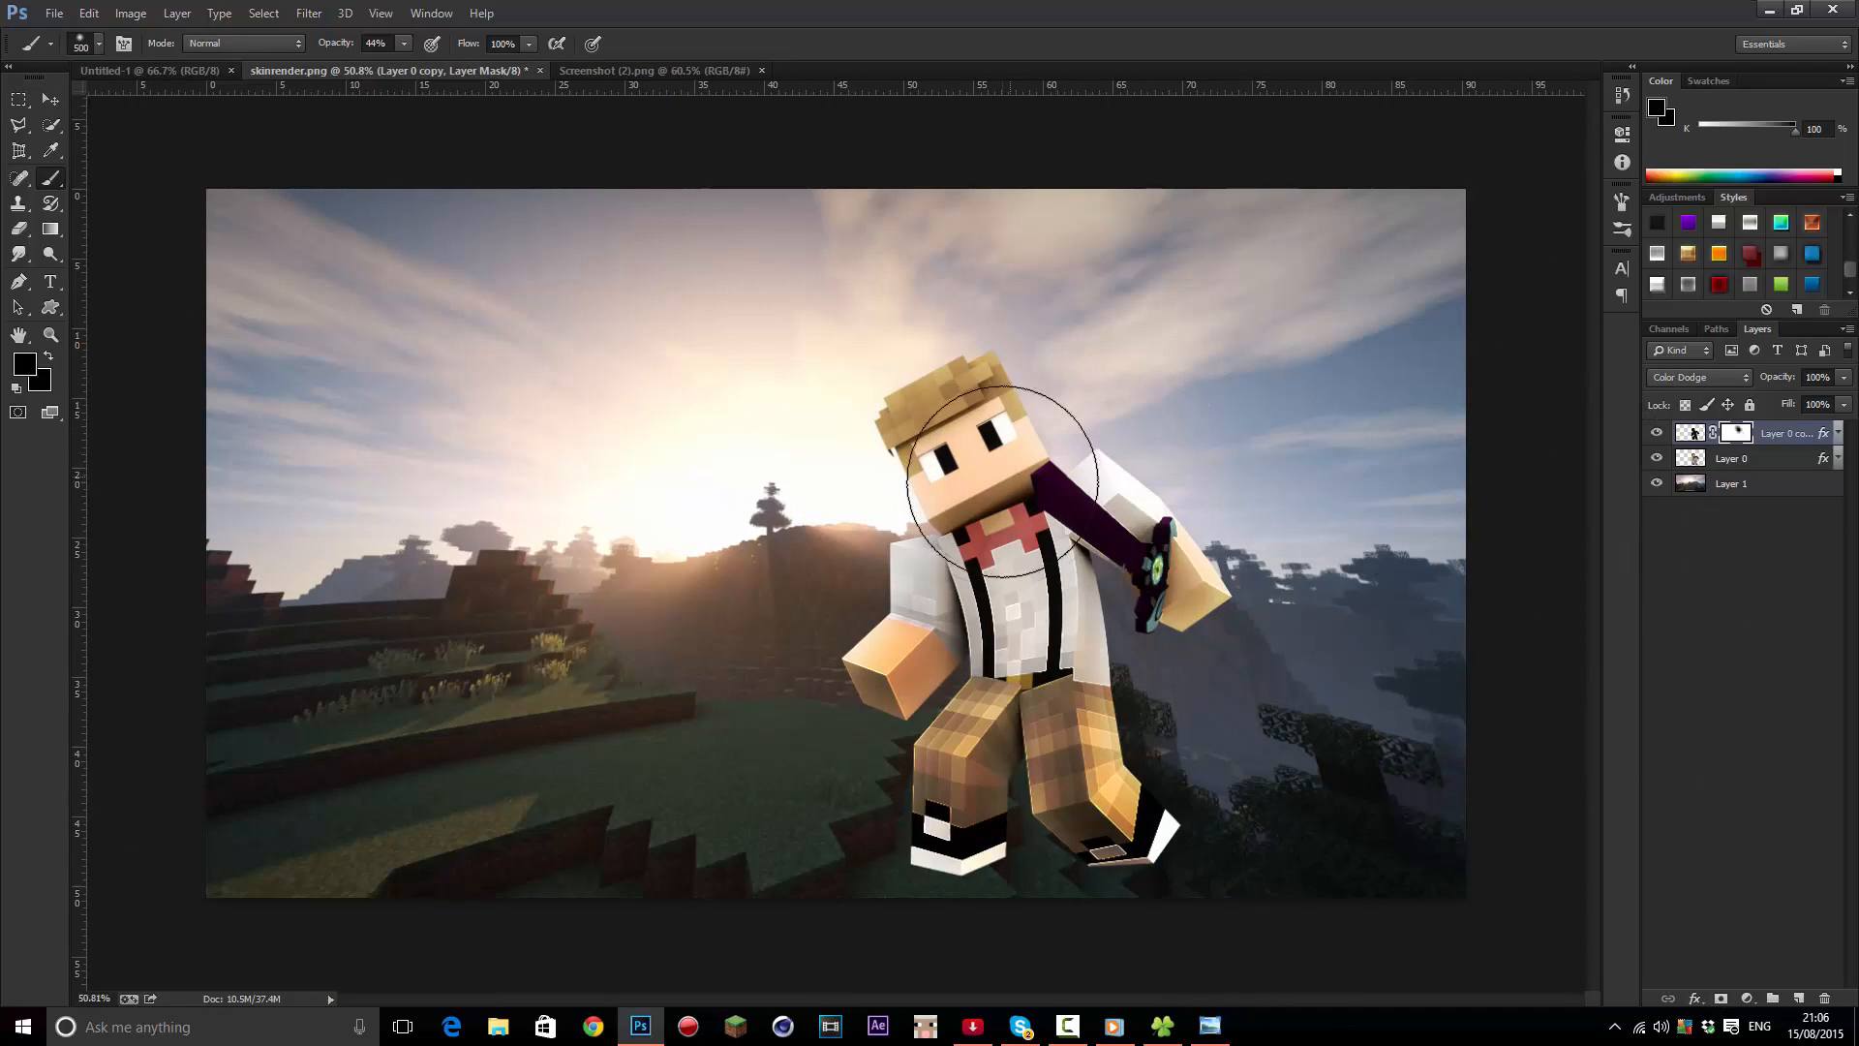
Add a second mask to the glowing-edges copy and set the foreground colour to white (ffffff)
scroll(959, 398, up, 4)
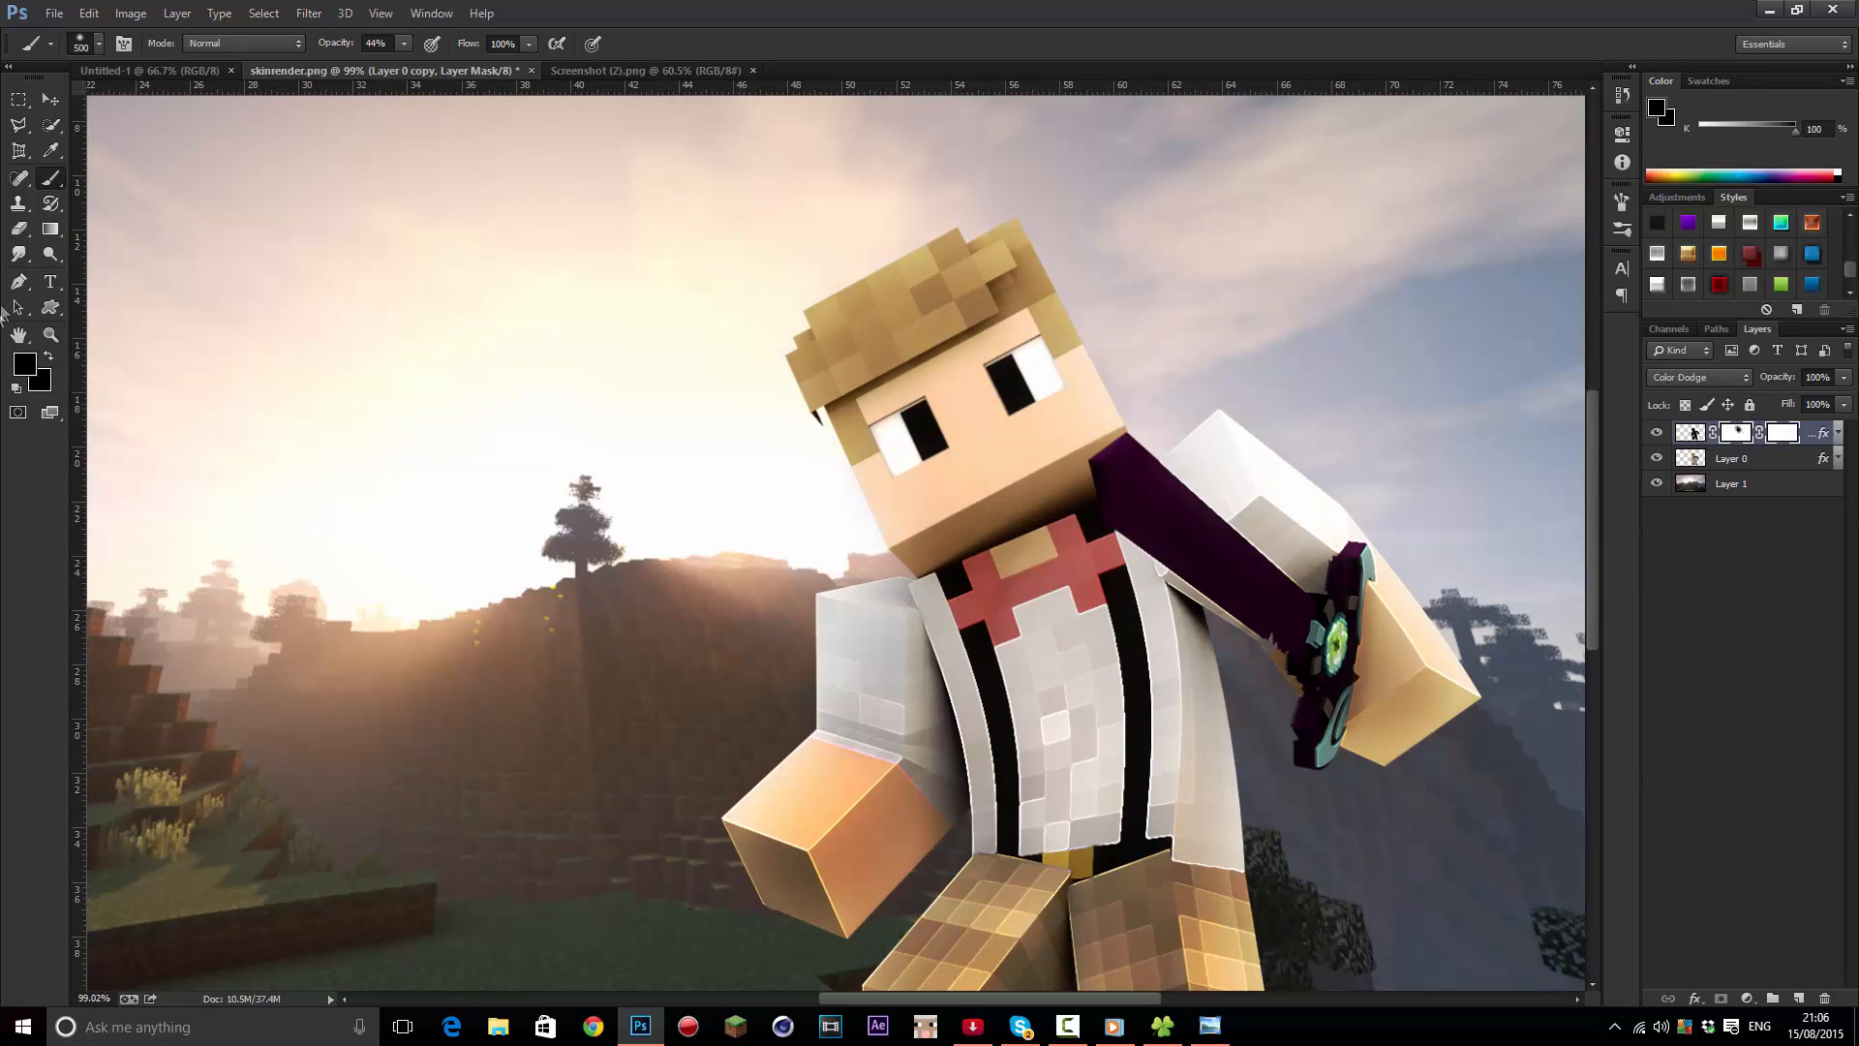
click(21, 370)
drag(1199, 775, 716, 570)
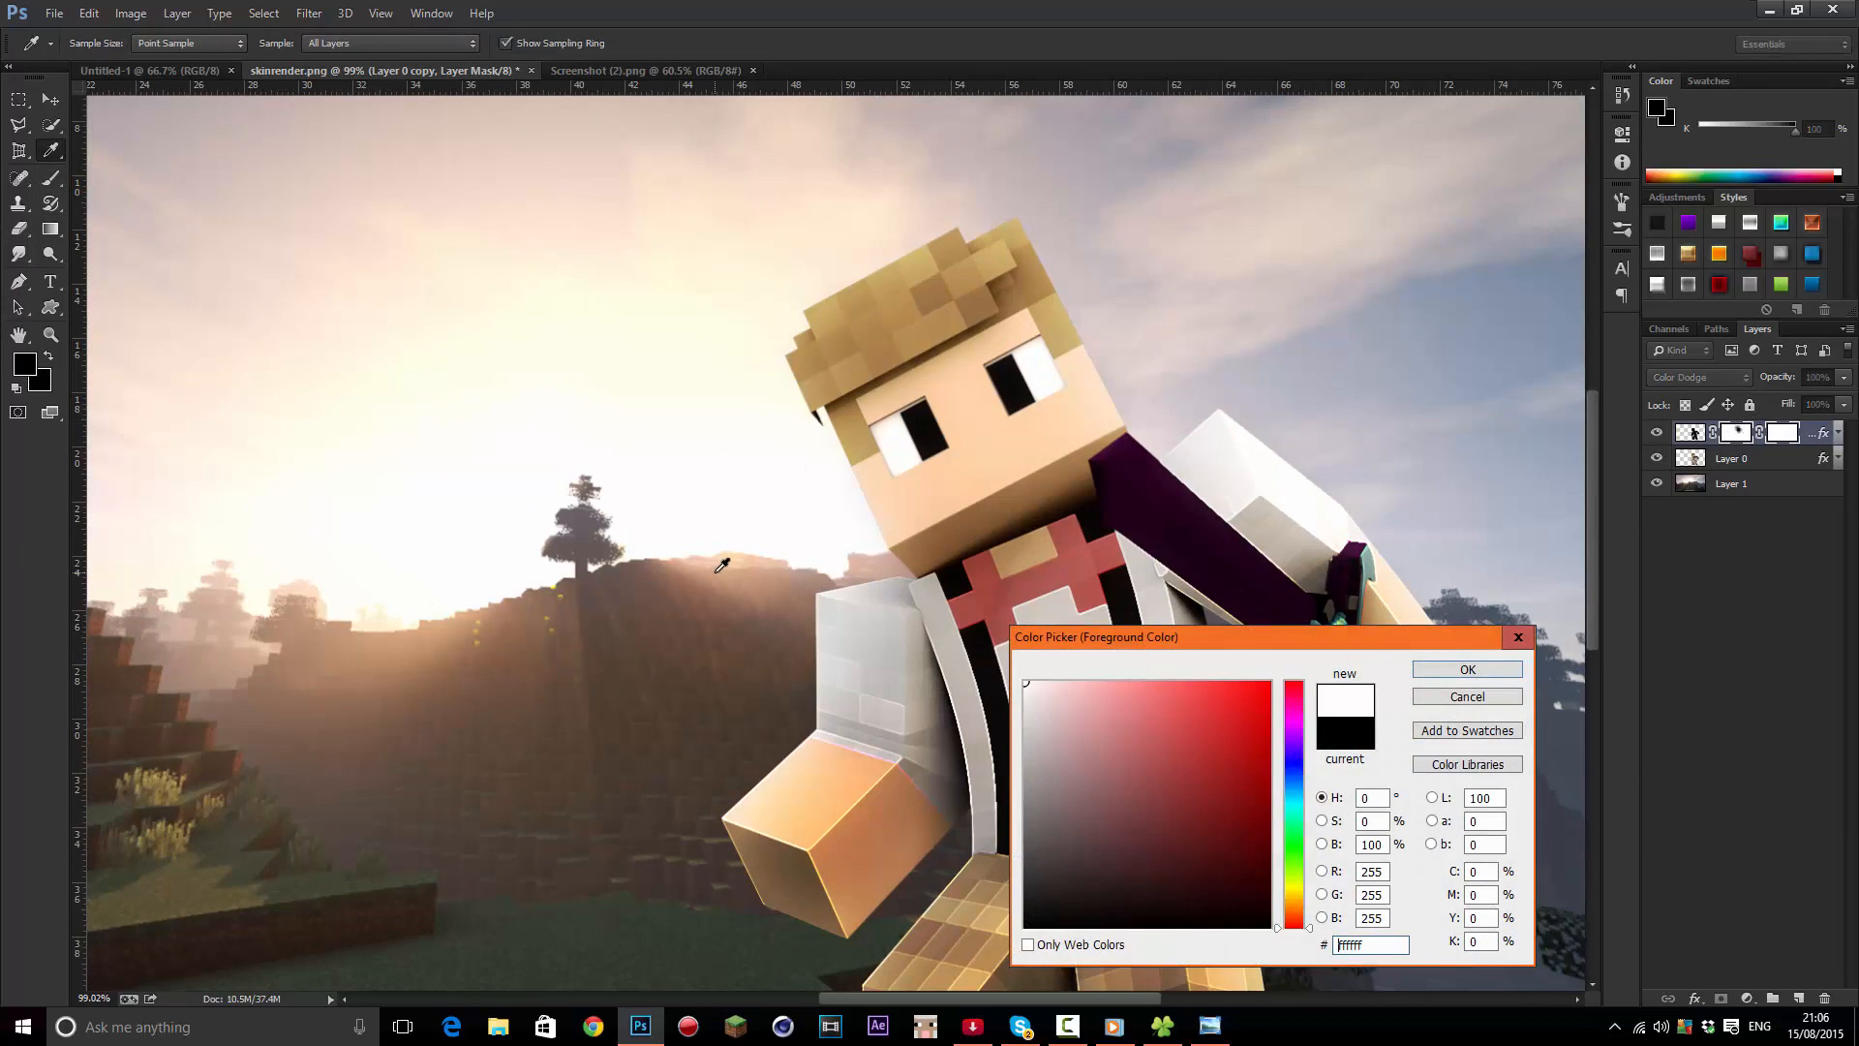
key(Return)
Paint white on the layer mask along the lower front edge of the face with small 7 px and 5 px brushes
key([)
key([)
key([)
key([)
key([)
key([)
key([)
key([)
key([)
key([)
key([)
key([)
key([)
key([)
key([)
key([)
key([)
key([)
key([)
key([)
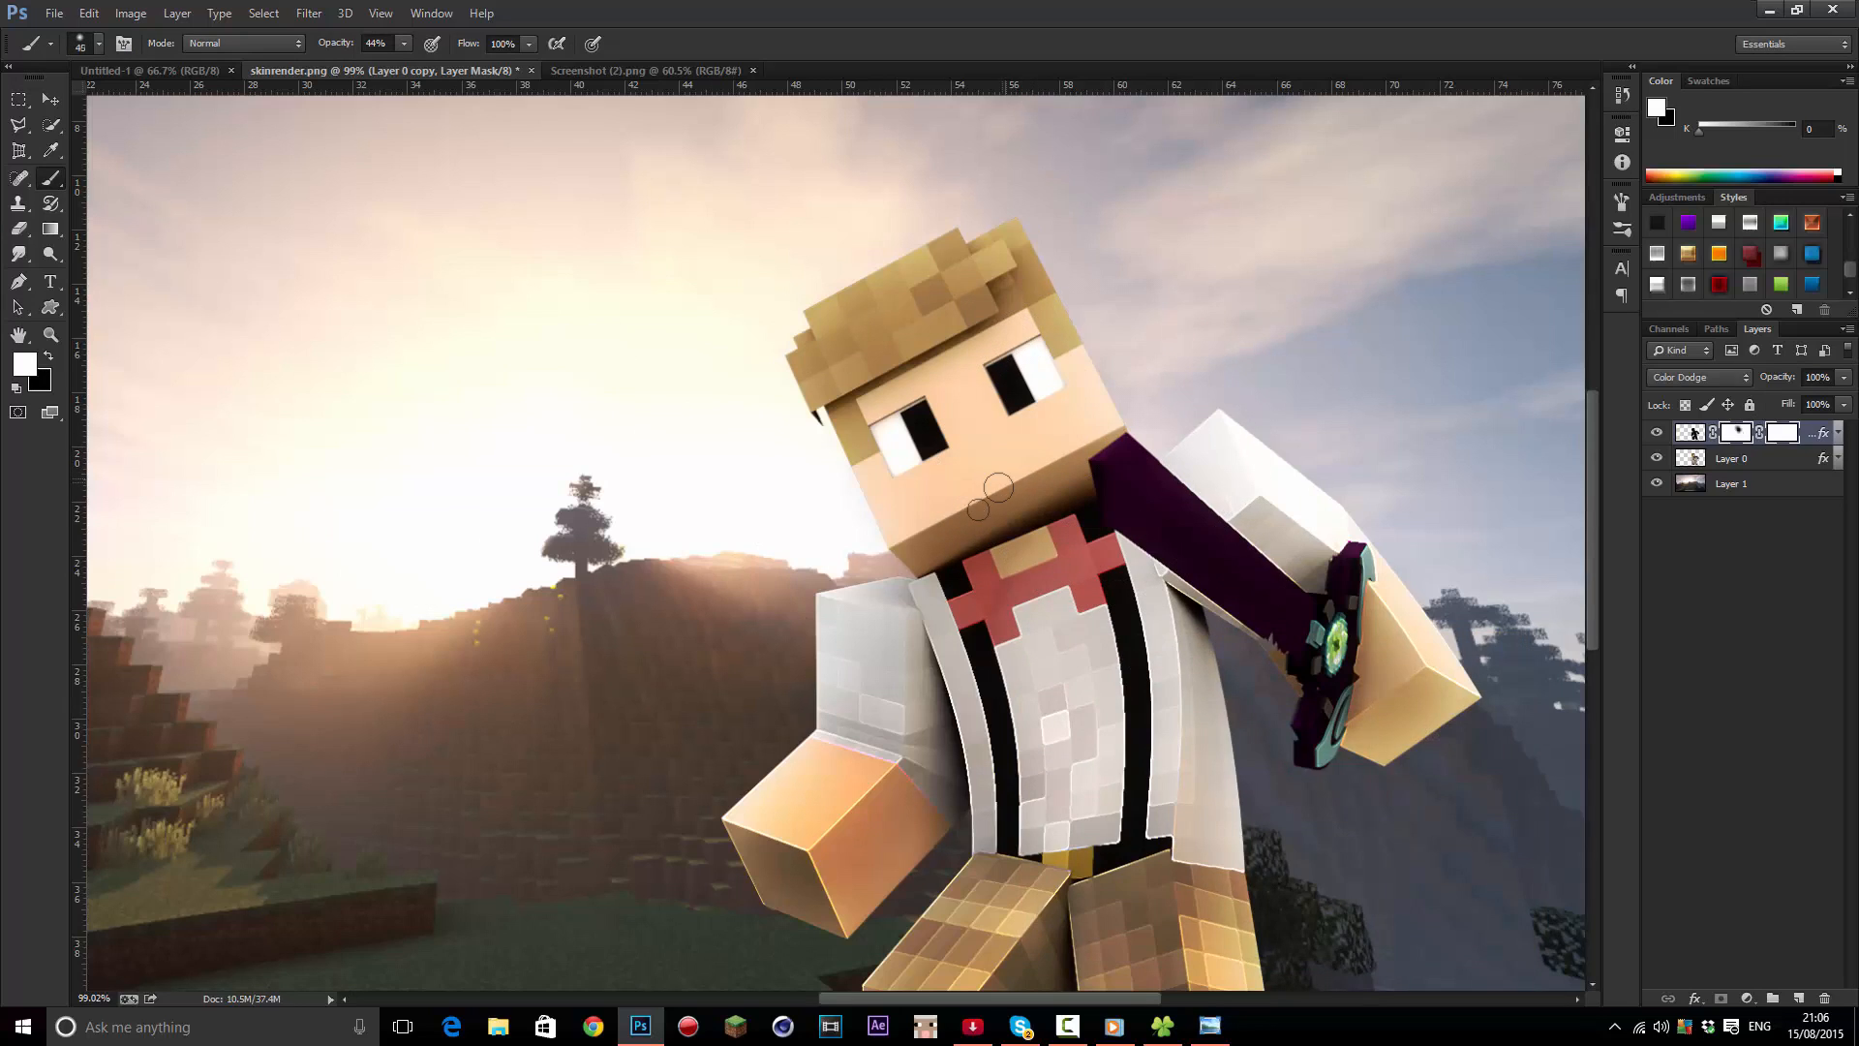
scroll(911, 551, up, 9)
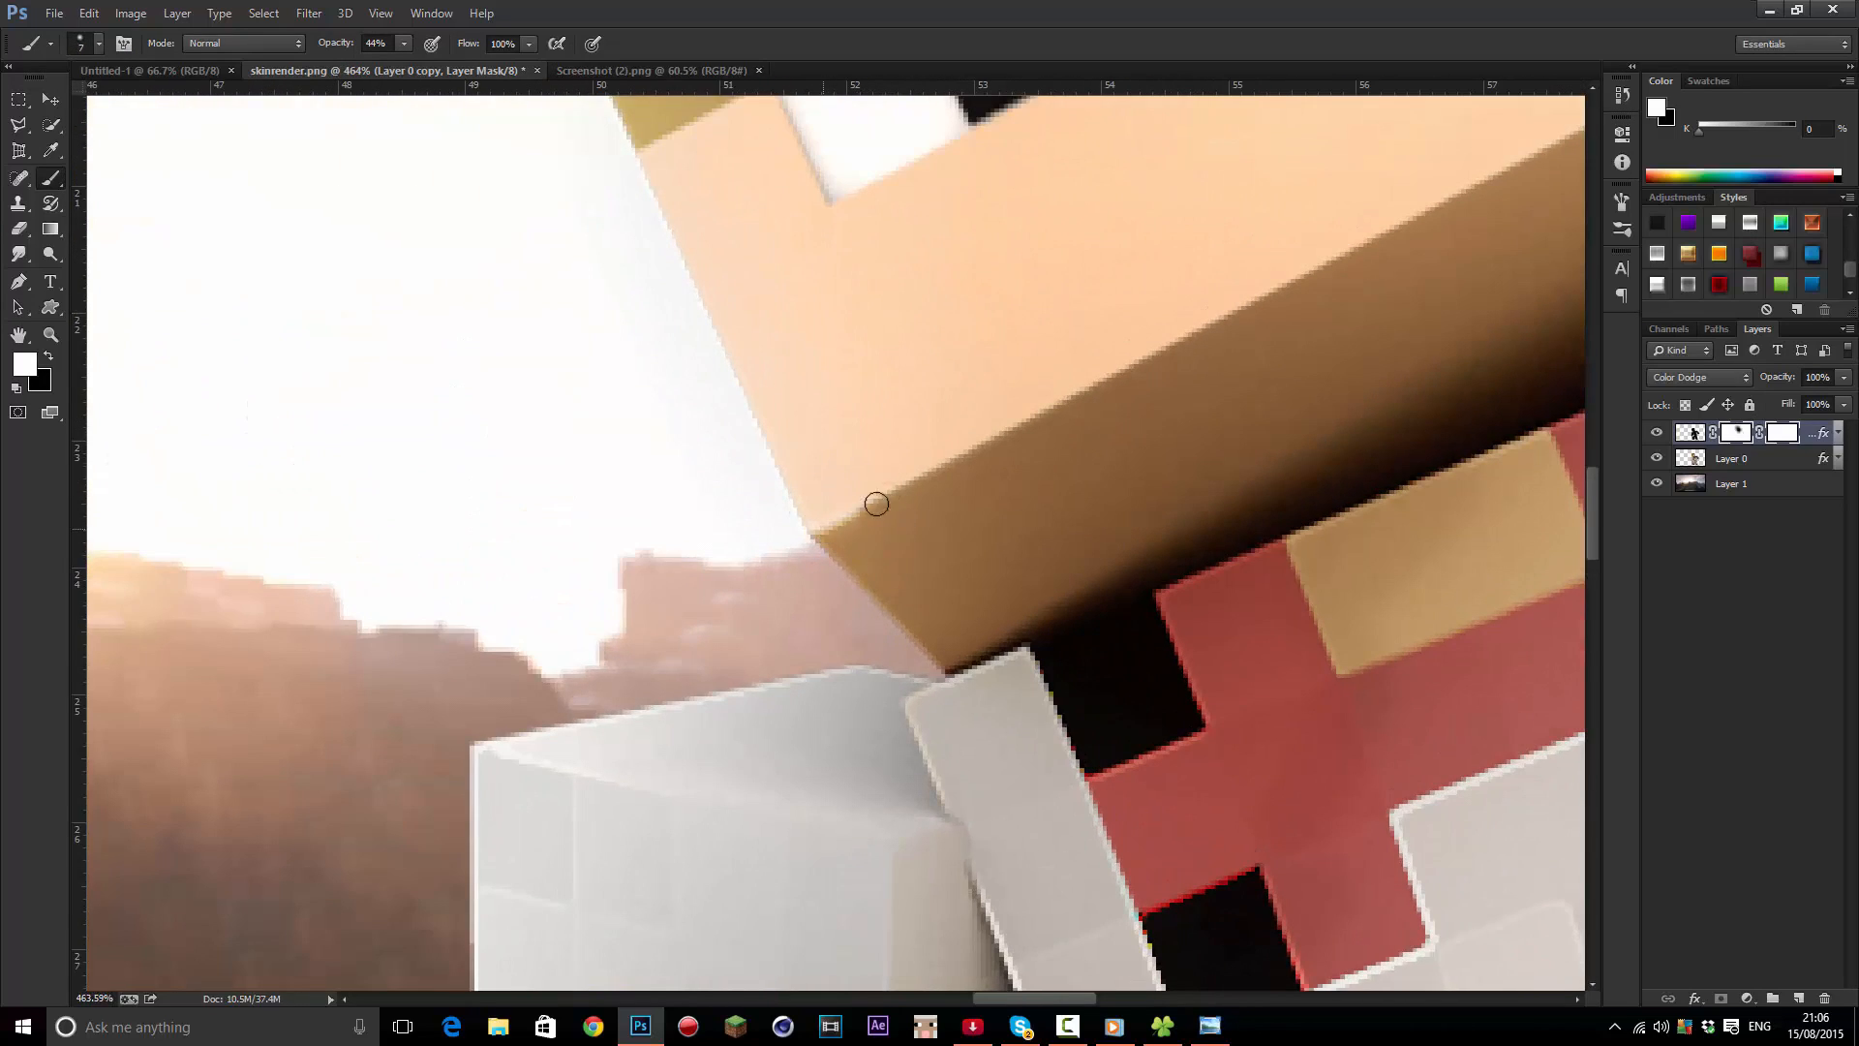
drag(919, 480, 1114, 360)
mouse_move(1217, 318)
mouse_down()
mouse_move(1080, 403)
mouse_move(1468, 188)
mouse_up()
scroll(962, 495, down, 10)
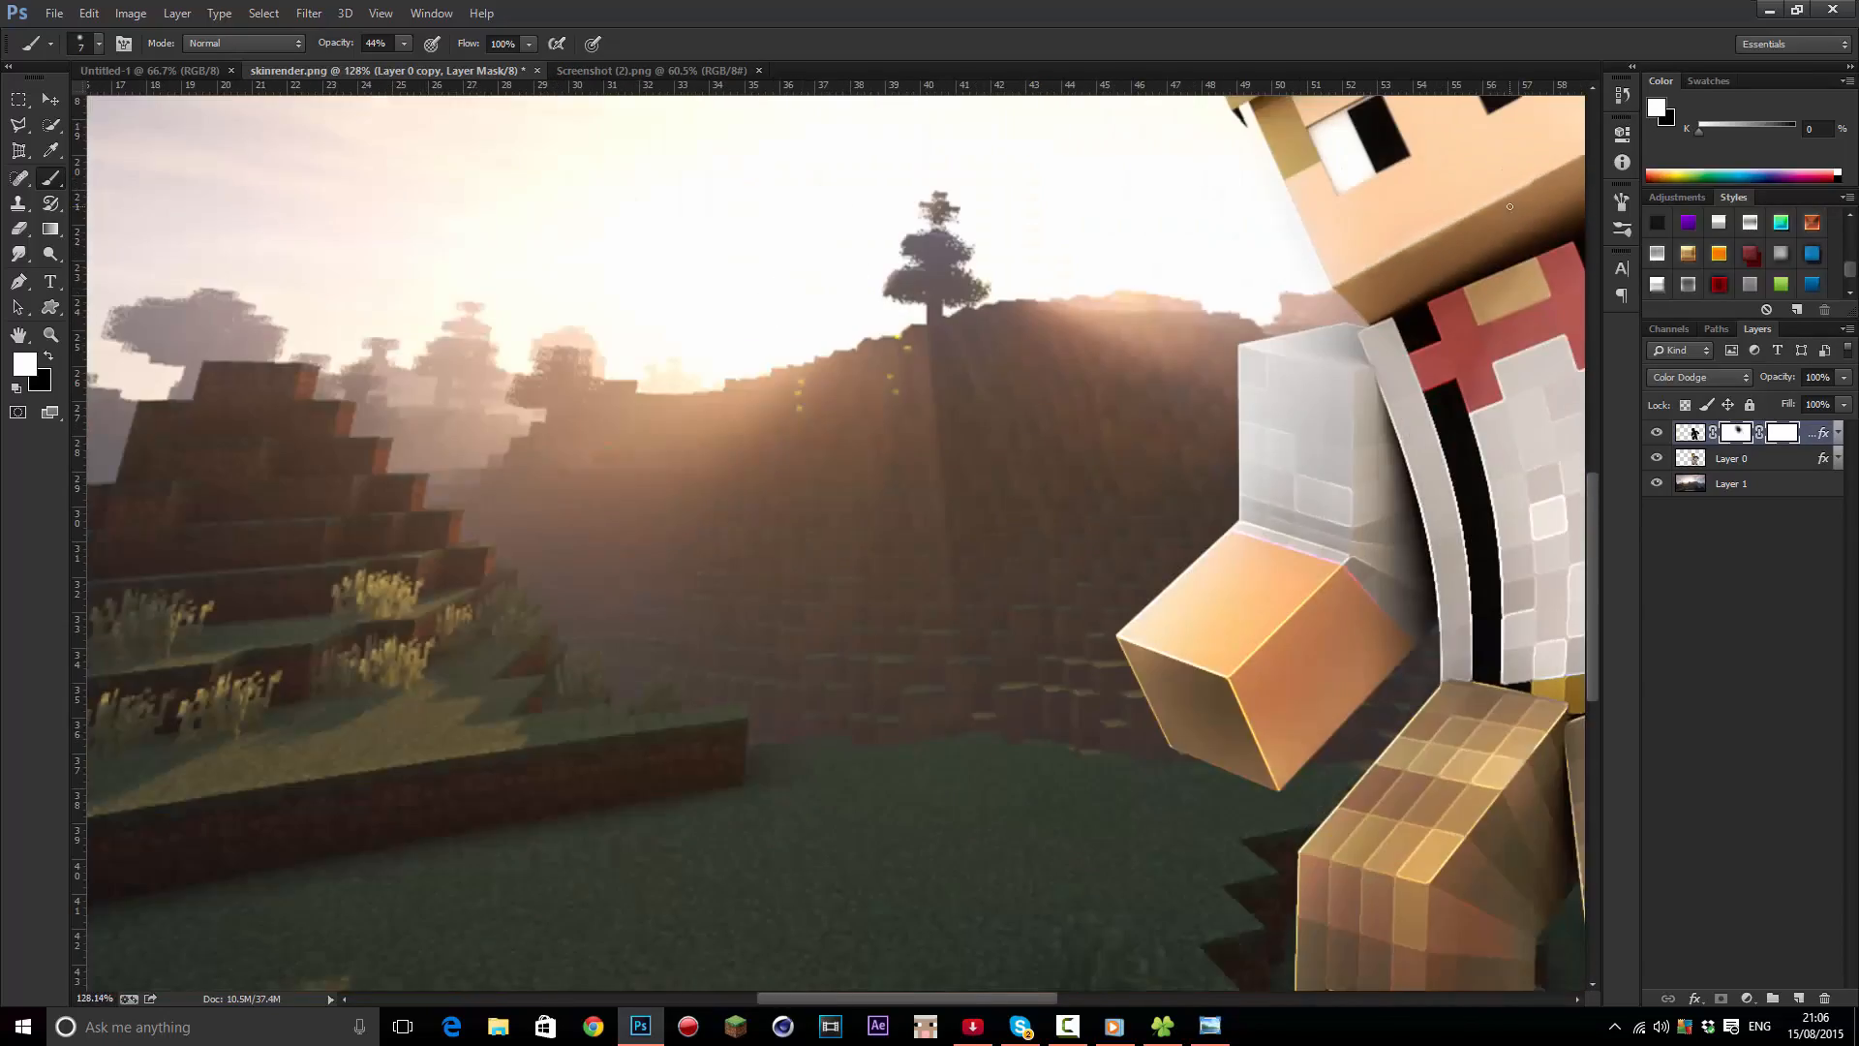
scroll(962, 495, up, 10)
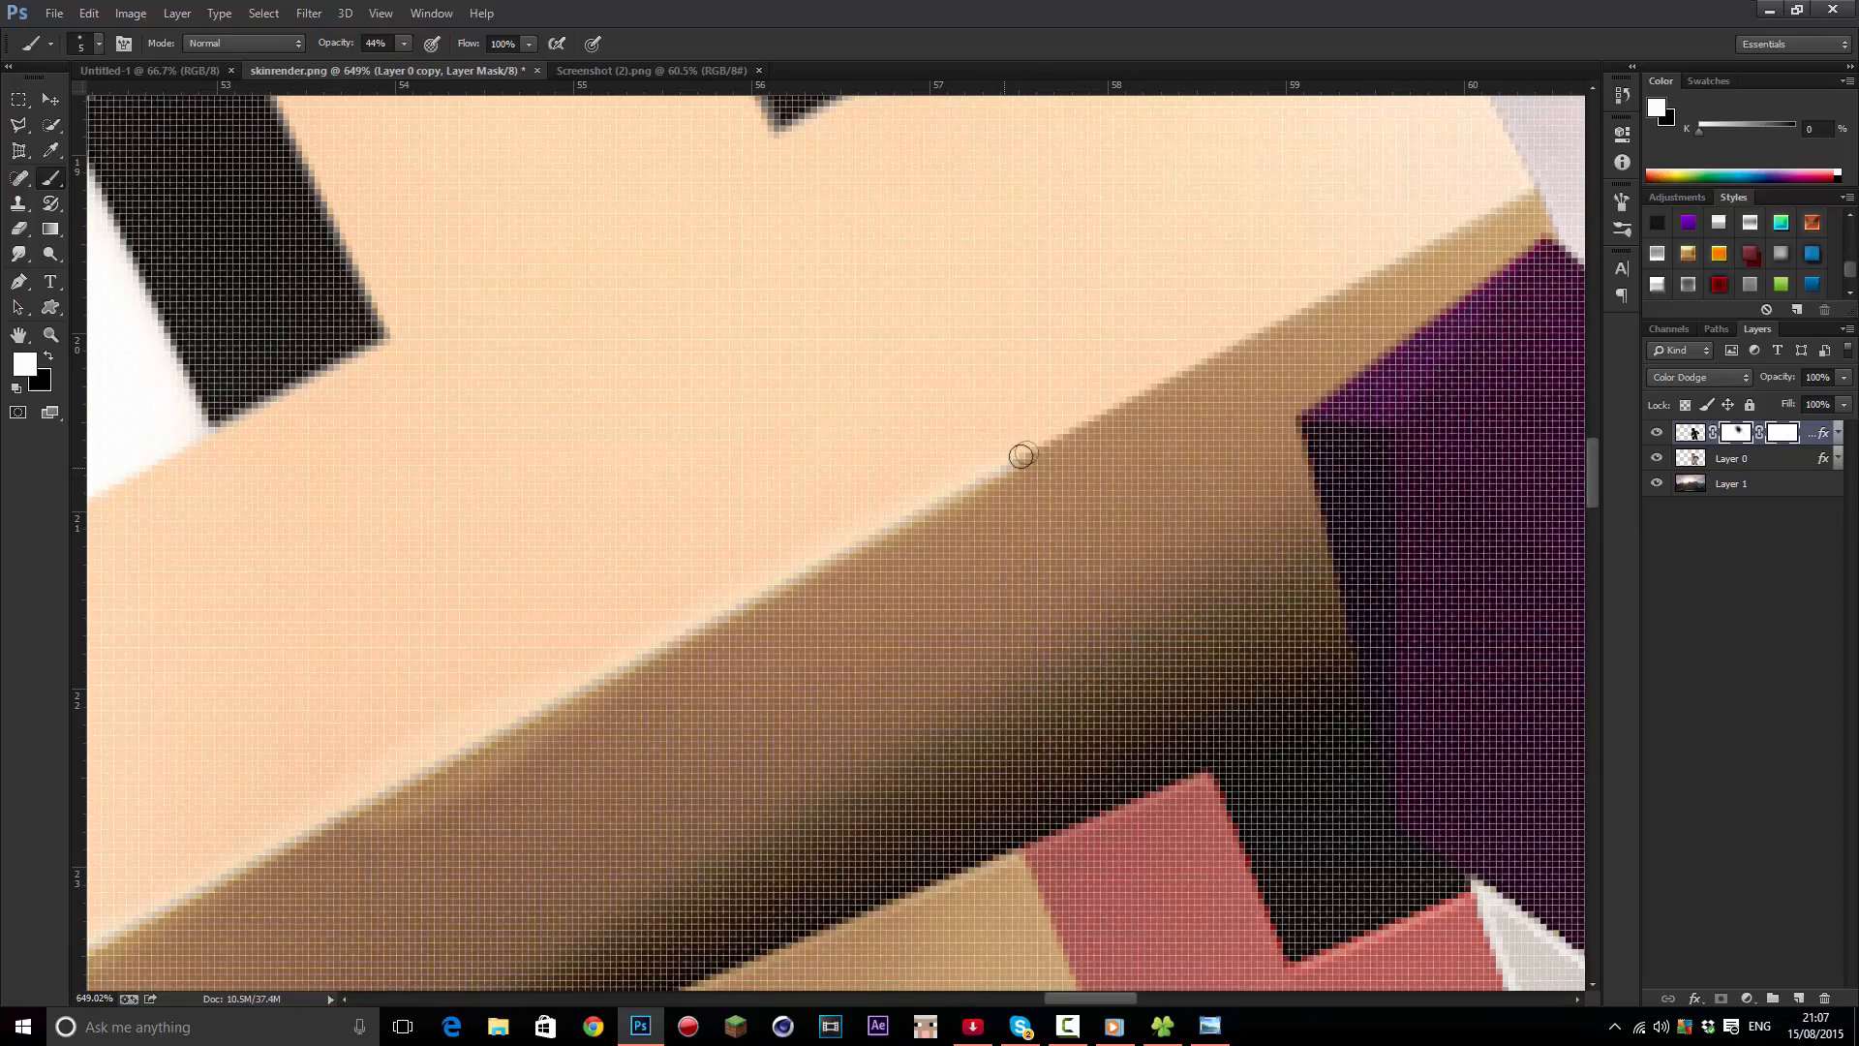
drag(1360, 277, 1469, 217)
scroll(1529, 191, down, 8)
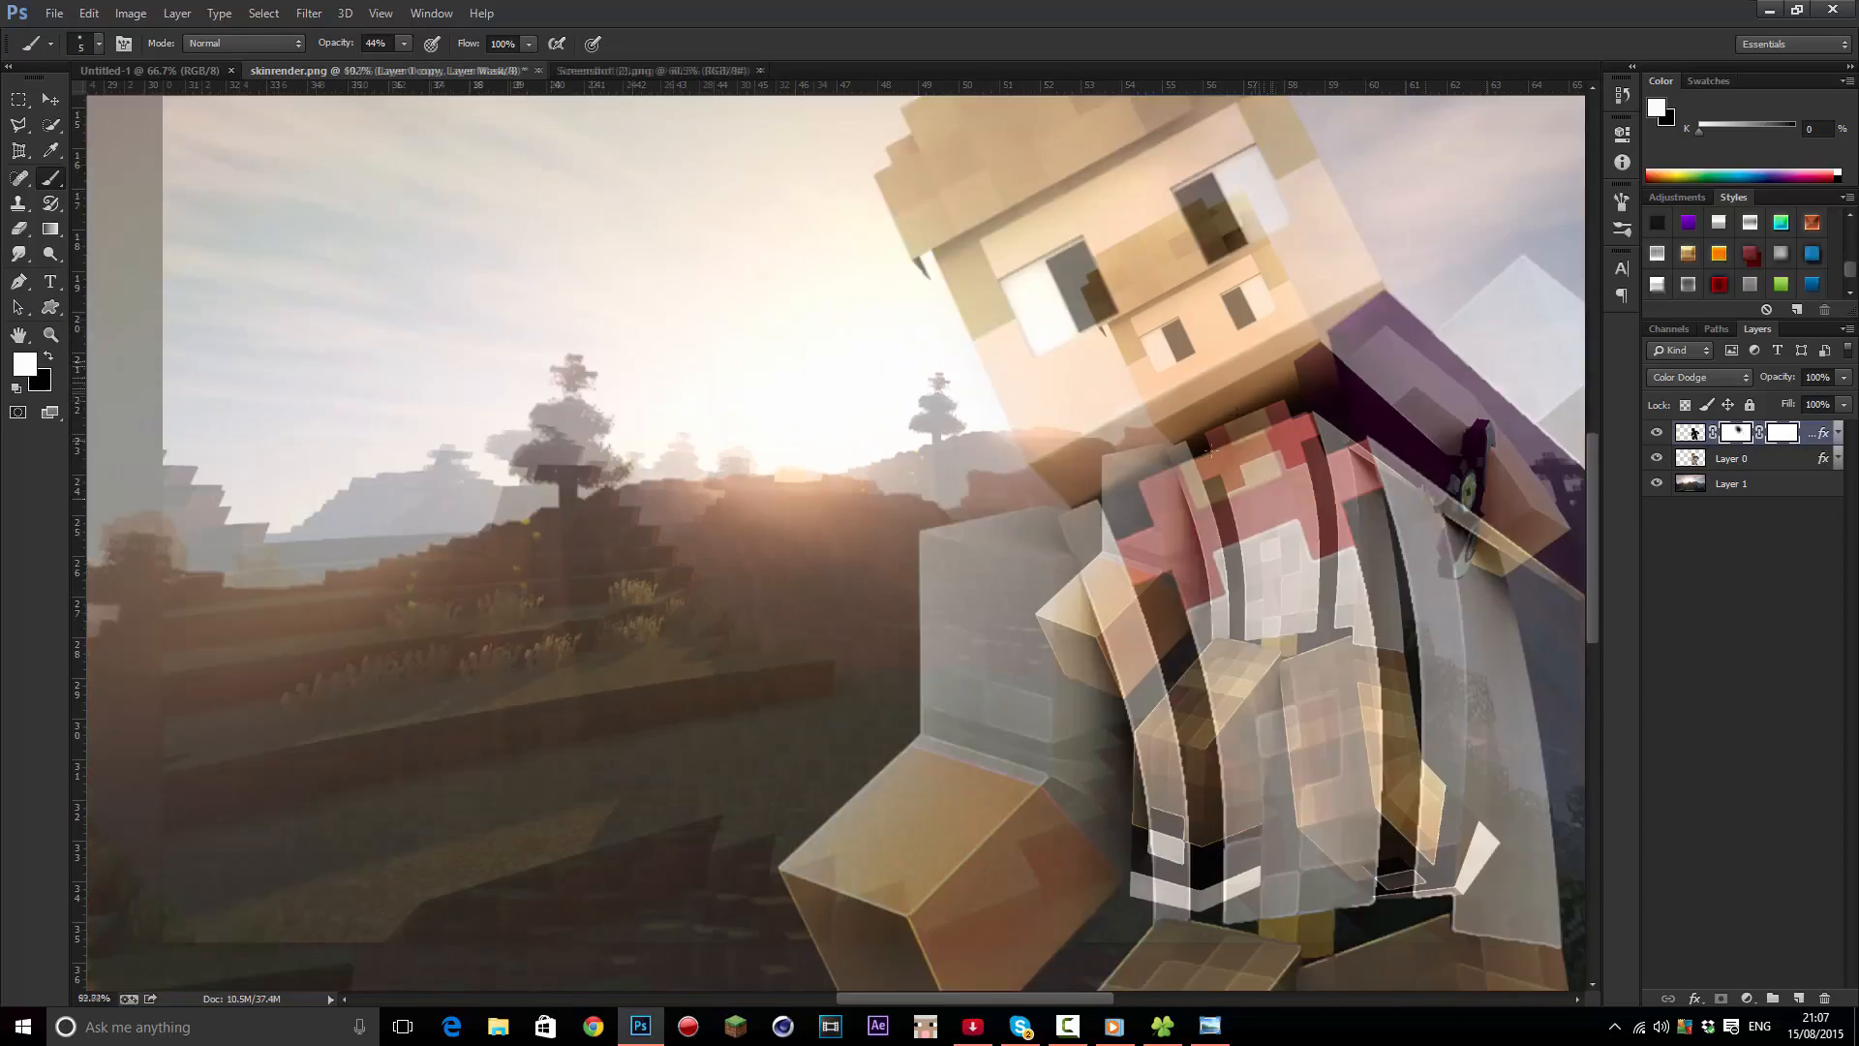
Set the foreground colour back to black and paint on the mask beside the lower face edge with the 5 px brush
scroll(1242, 404, up, 5)
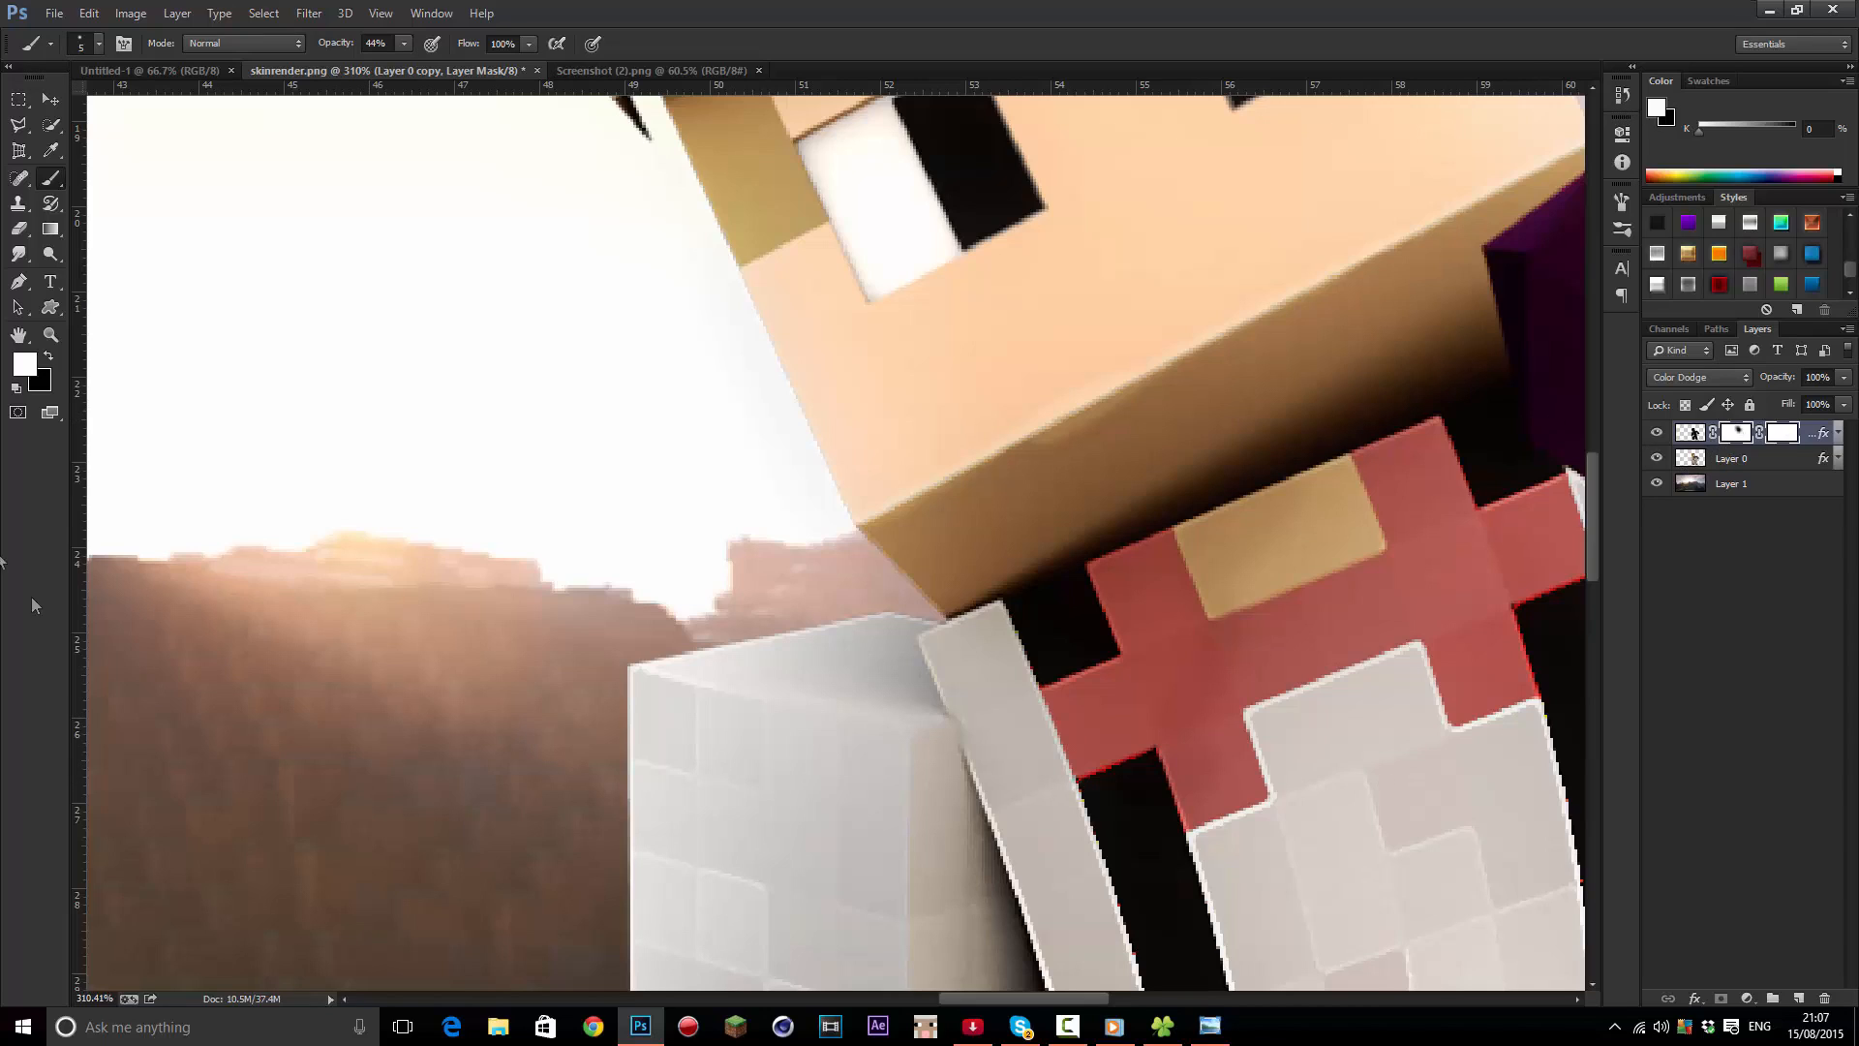
click(27, 361)
drag(1041, 911, 831, 1025)
key(Return)
scroll(1173, 406, up, 5)
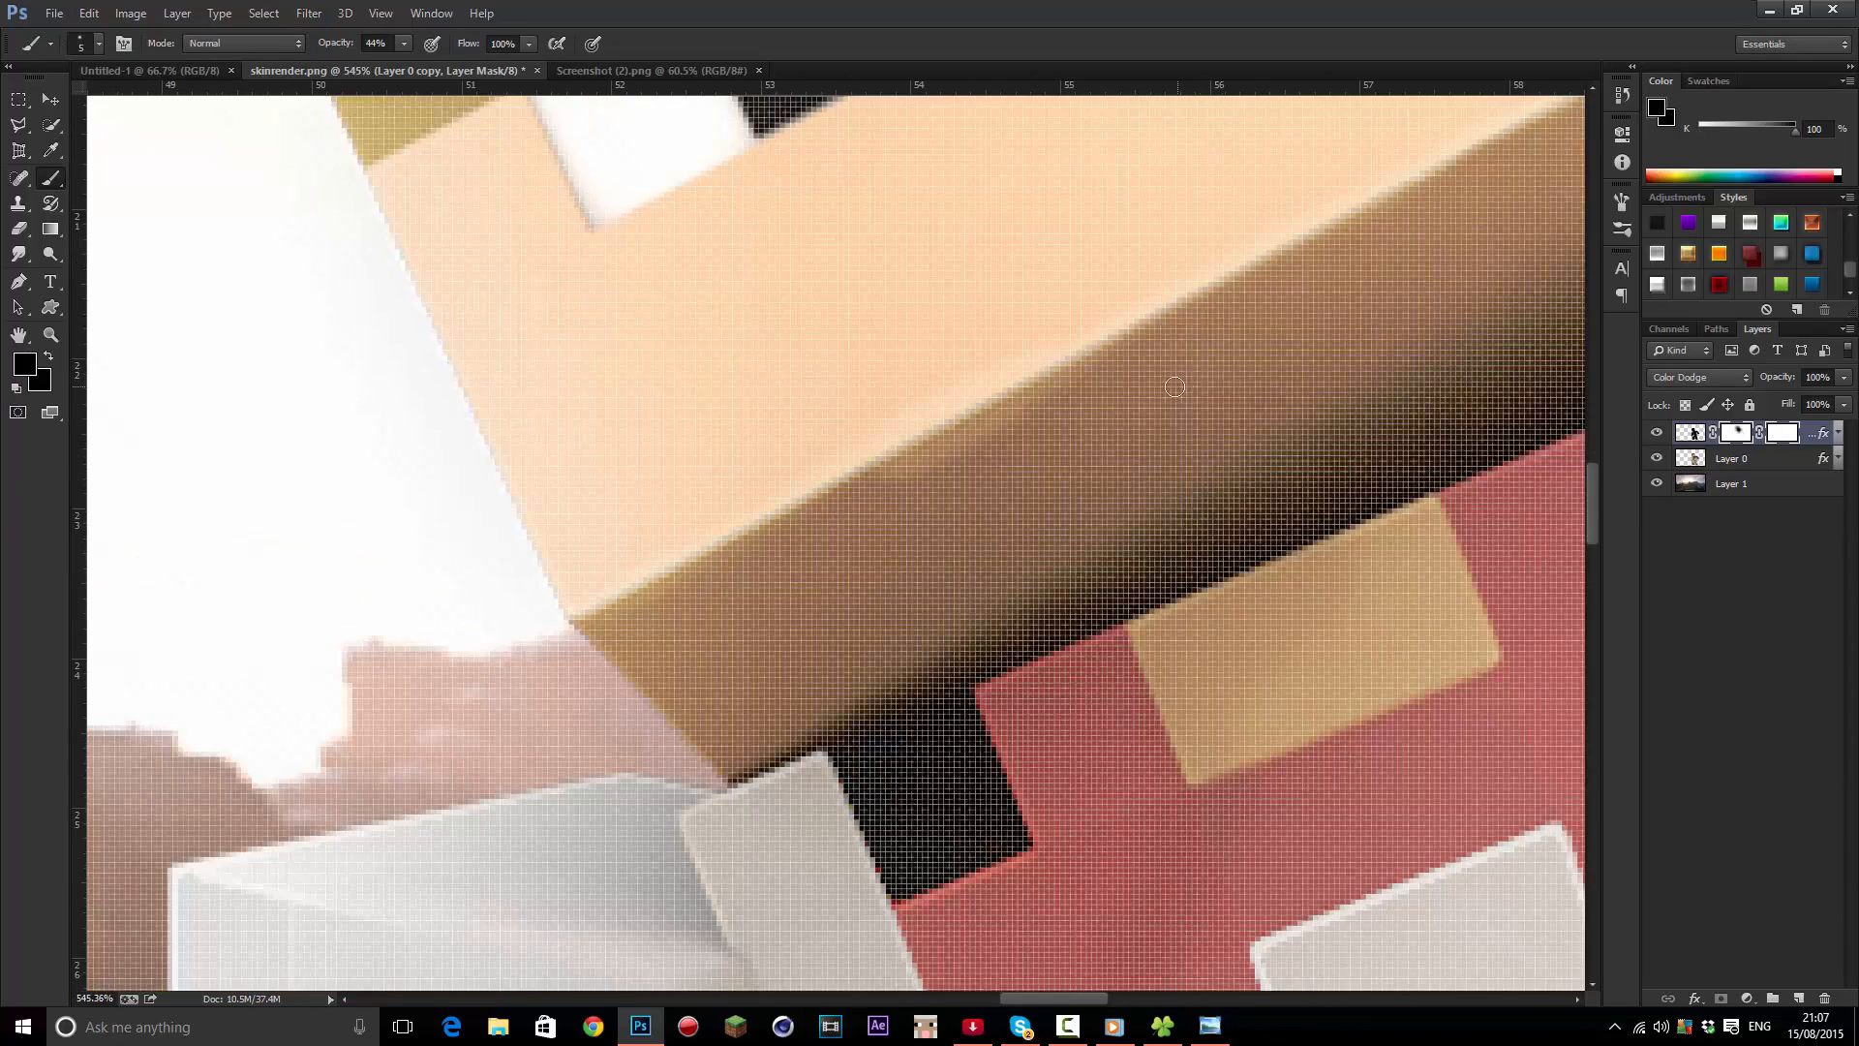
drag(839, 500, 964, 422)
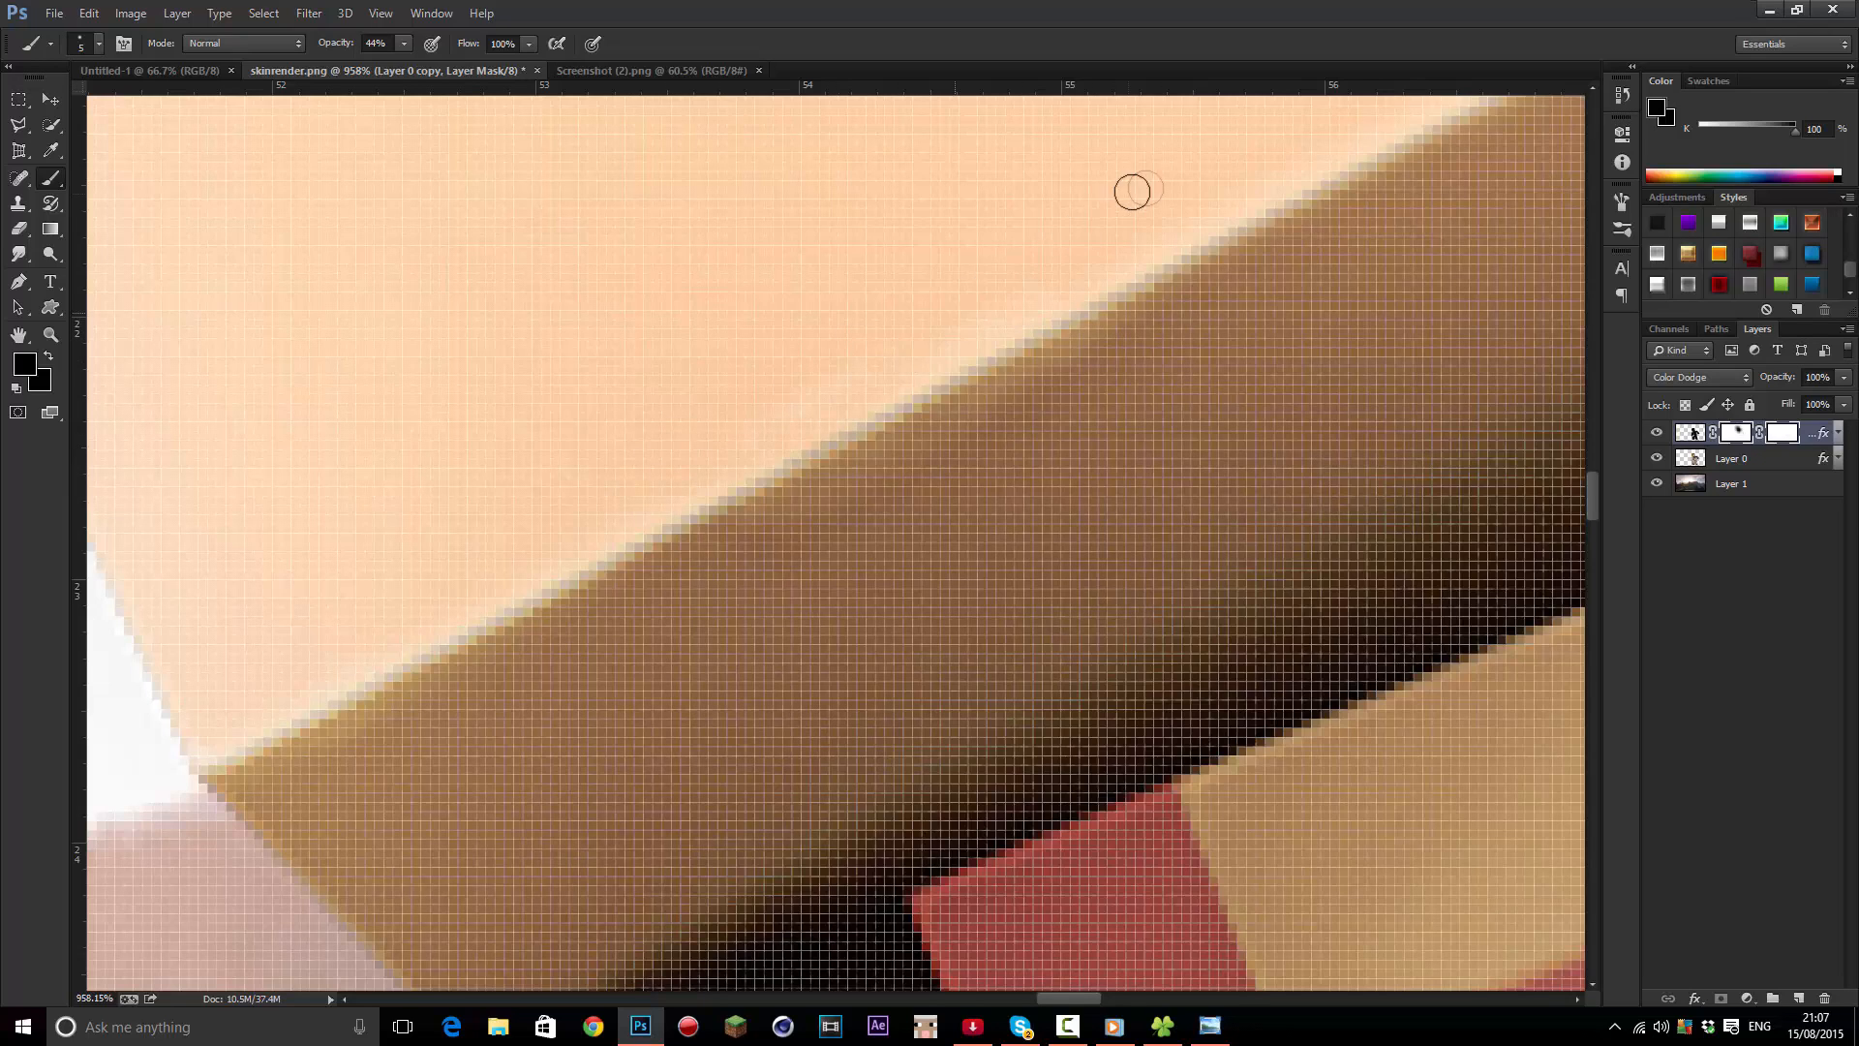
Lower the glowing-edges copy's layer opacity to 81% and check the result in the whole picture
scroll(1133, 191, down, 8)
click(1847, 382)
drag(1838, 399, 1826, 399)
scroll(1411, 350, down, 2)
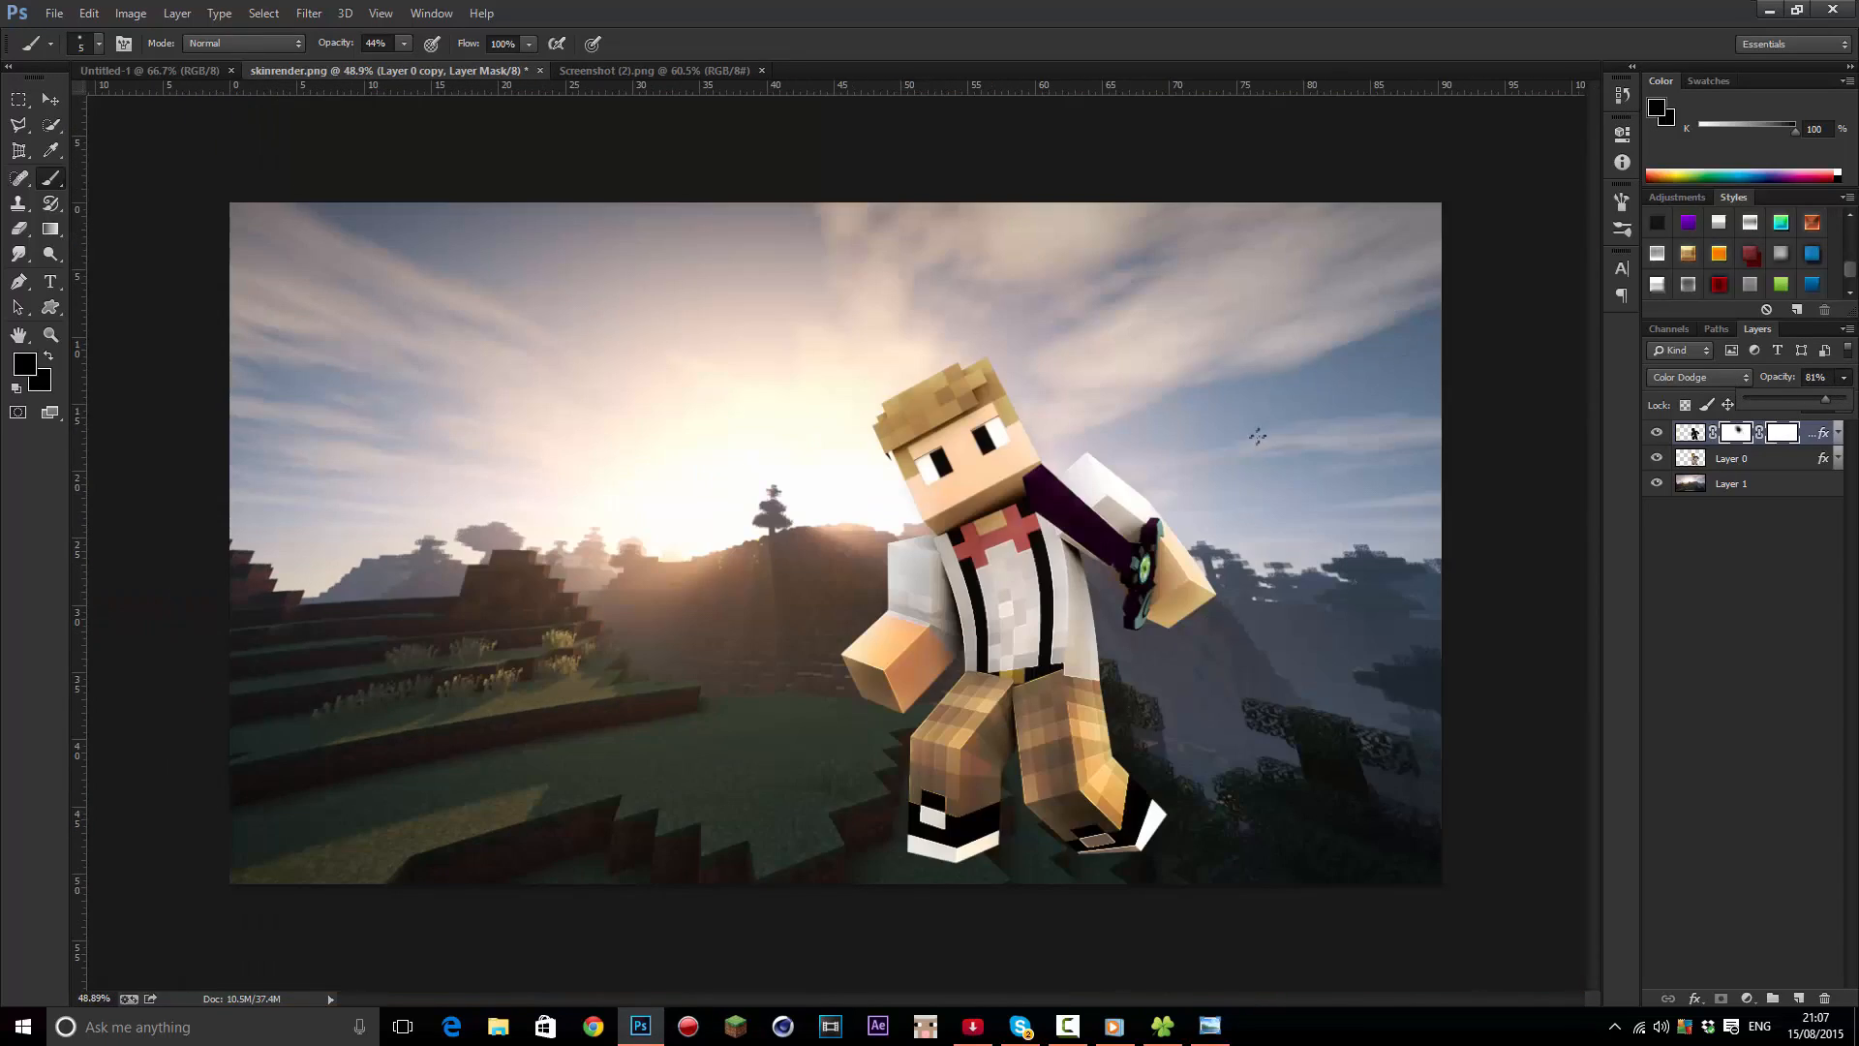
scroll(1257, 436, down, 1)
scroll(477, 384, up, 1)
scroll(477, 383, down, 2)
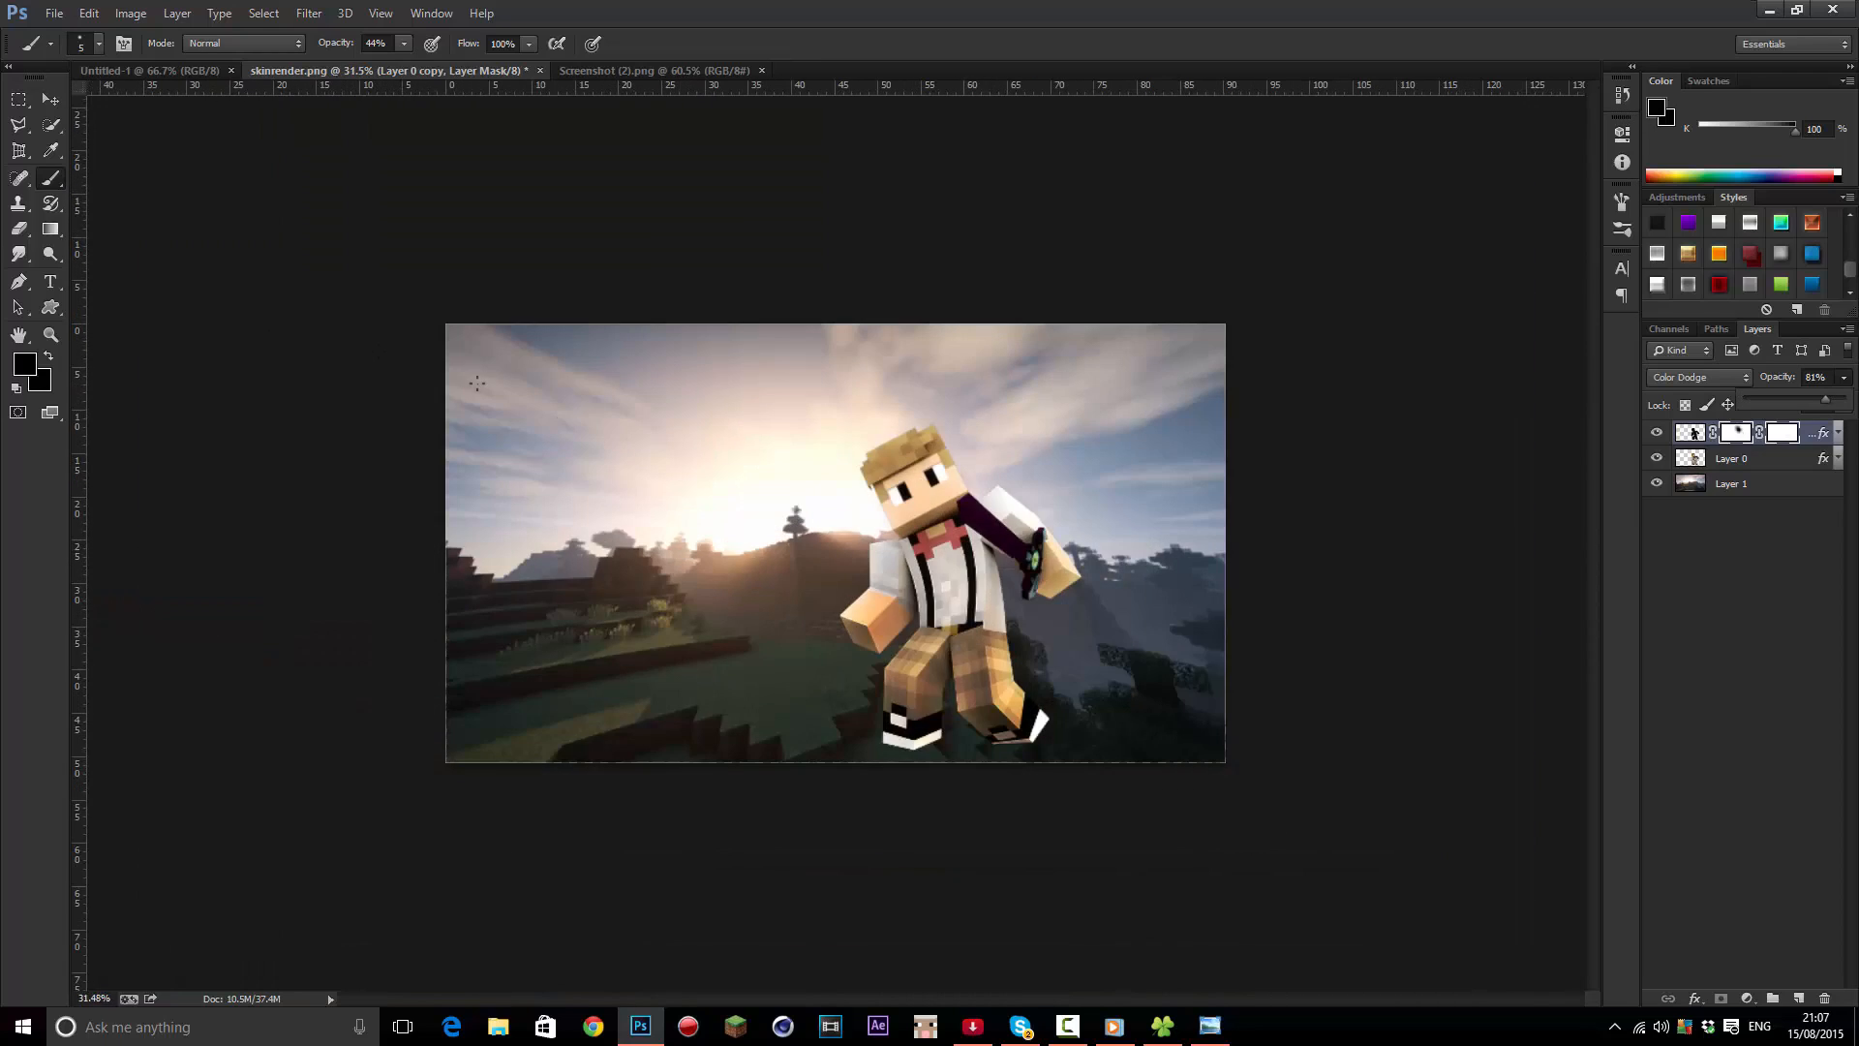
scroll(98, 267, up, 1)
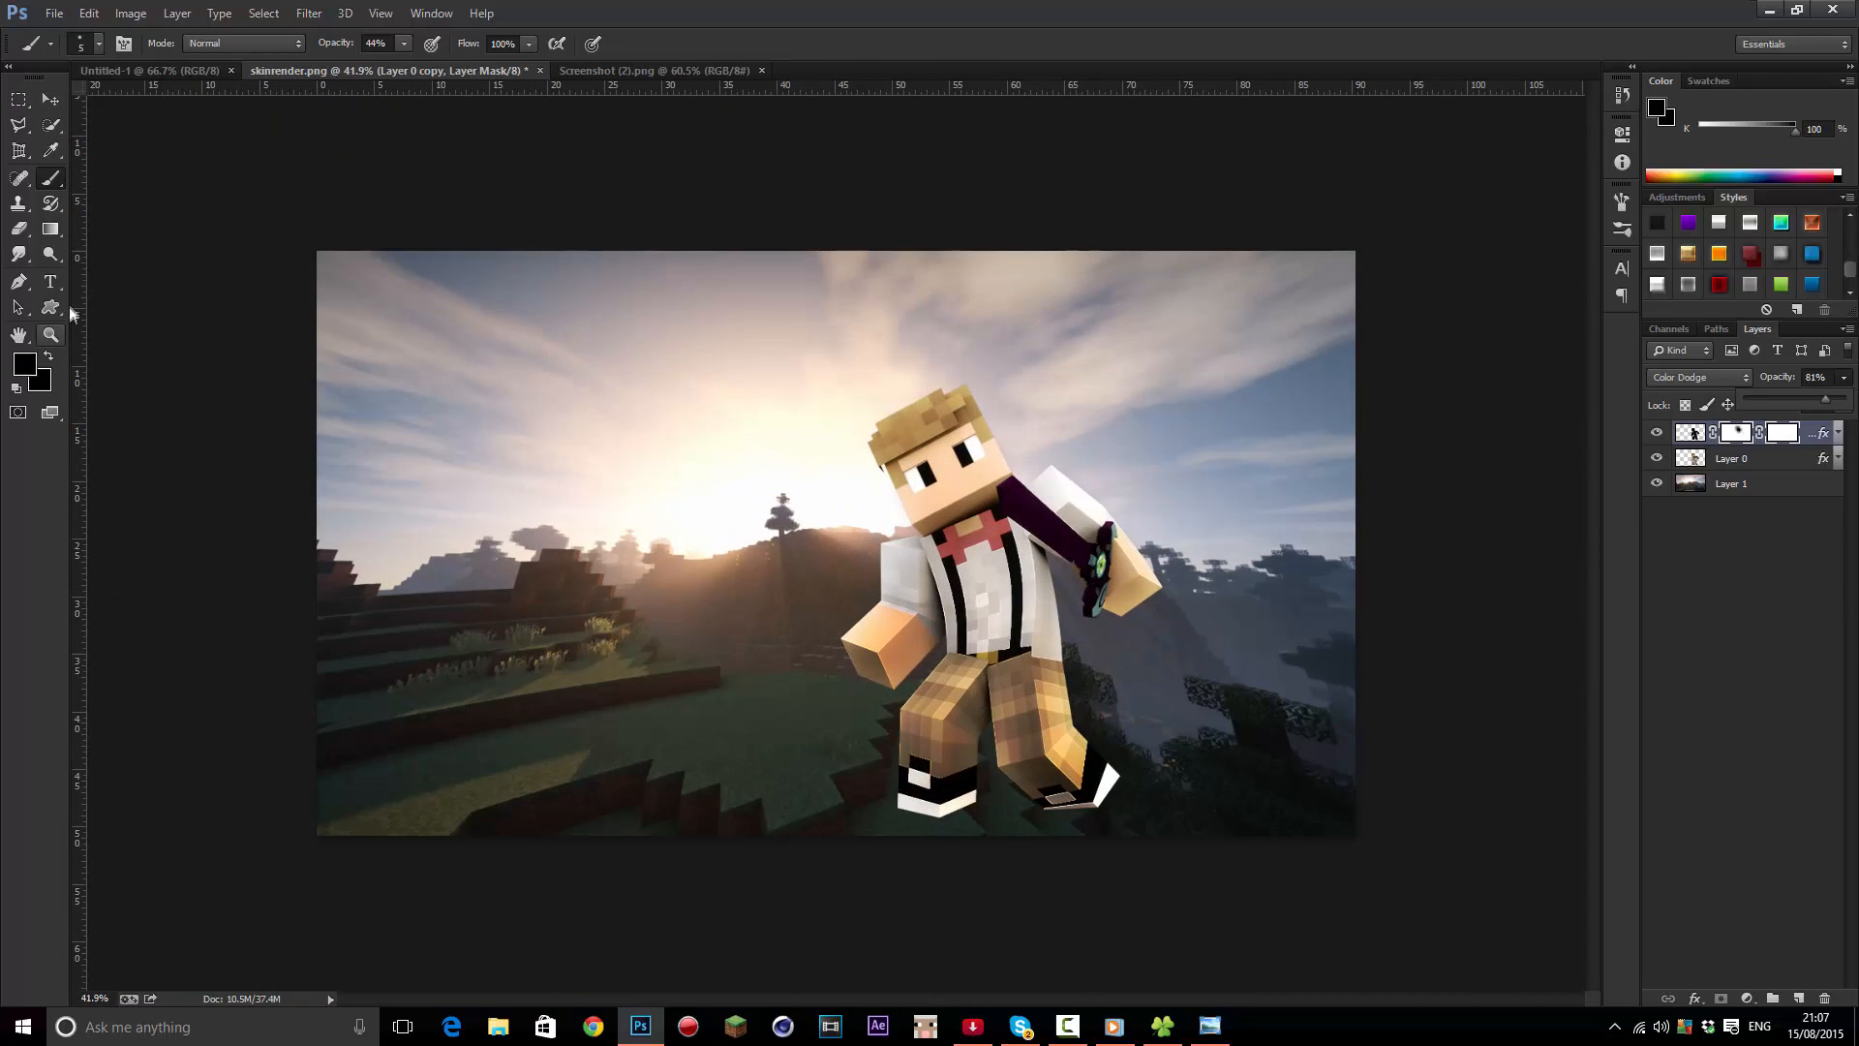
scroll(969, 477, up, 2)
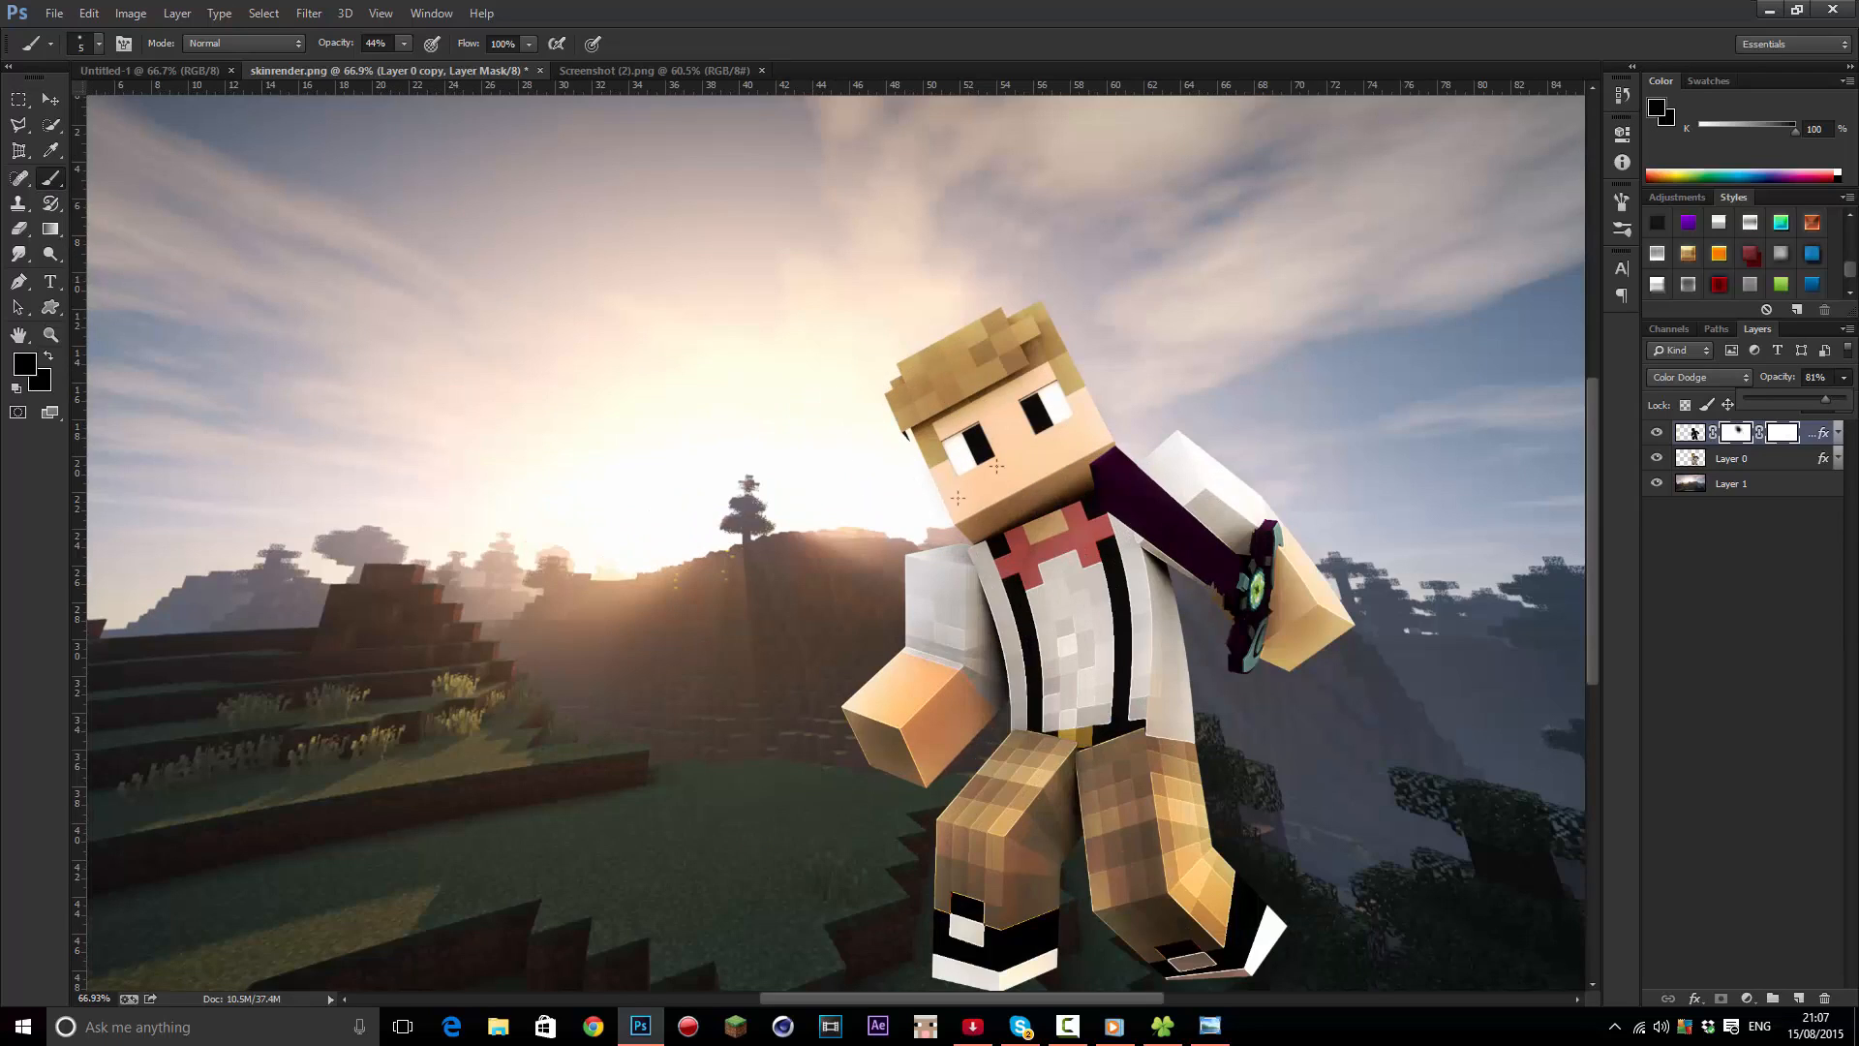
Add a new layer above the glowing-edges copy and set the foreground colour to white (ffffff) for painting
scroll(998, 492, down, 1)
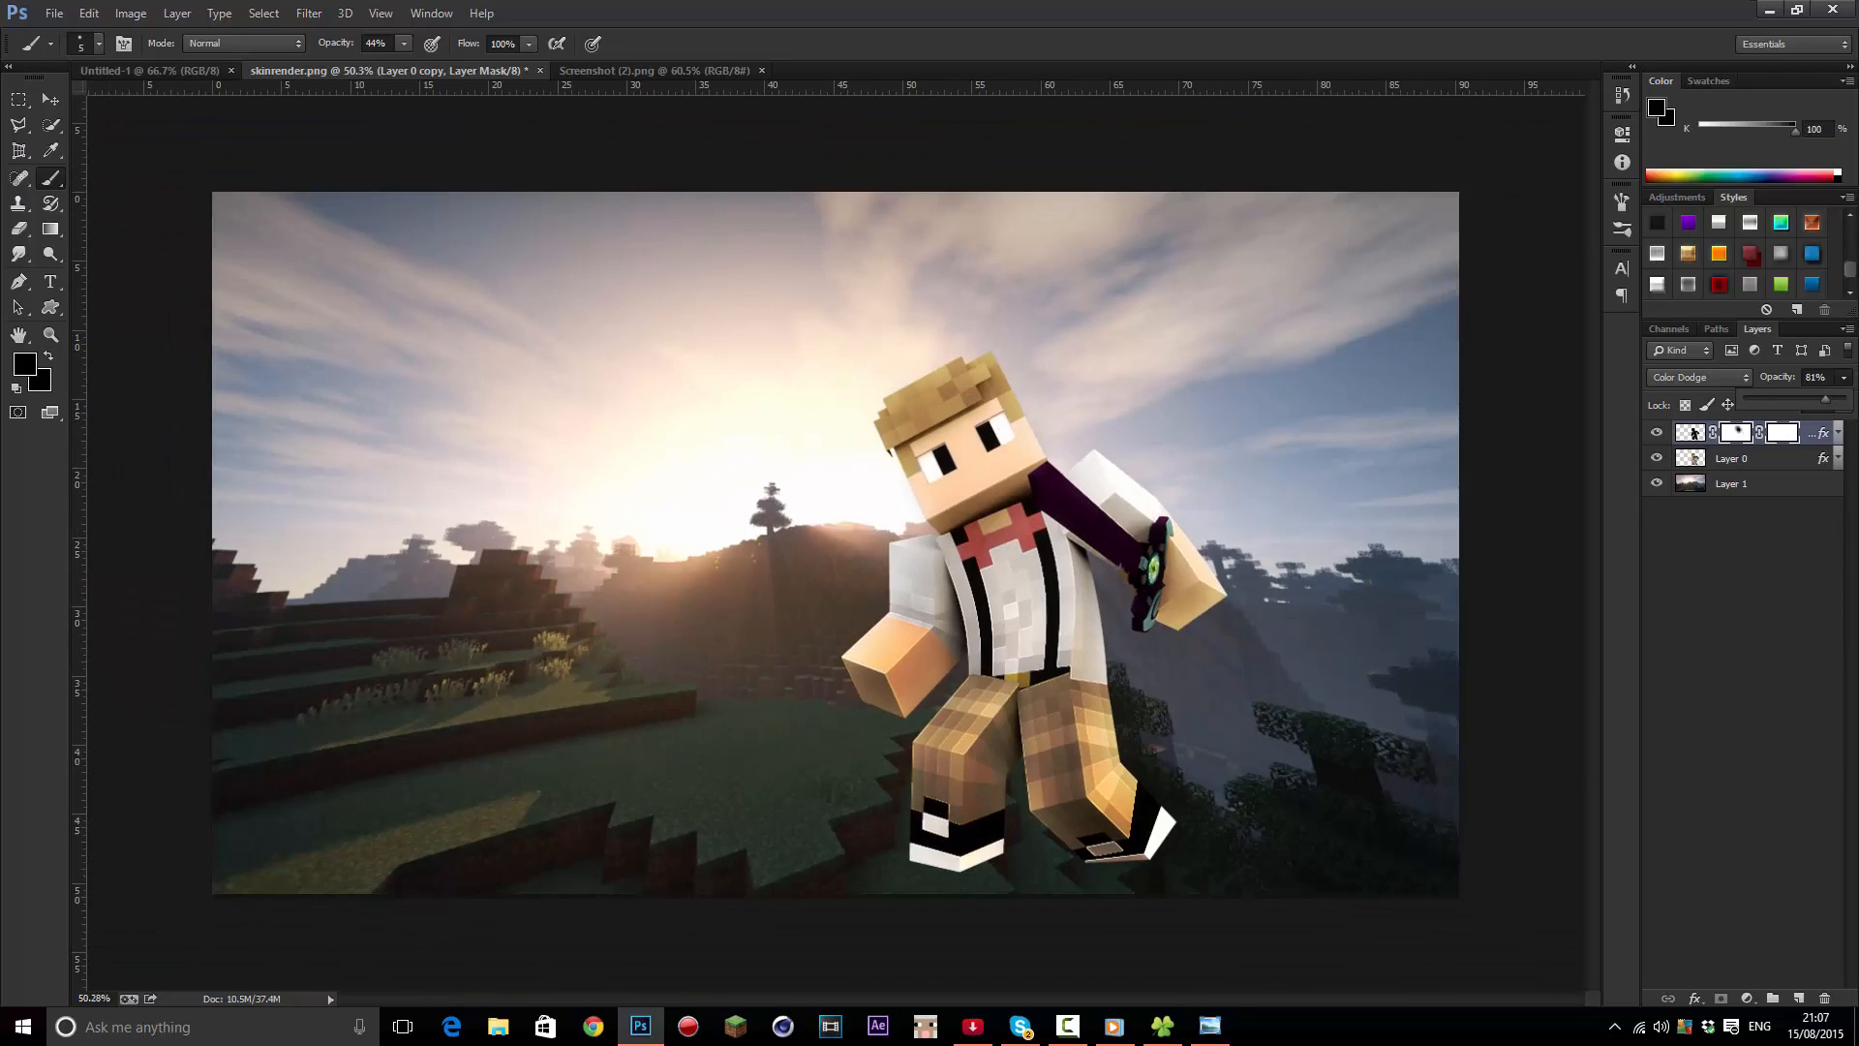
click(1799, 997)
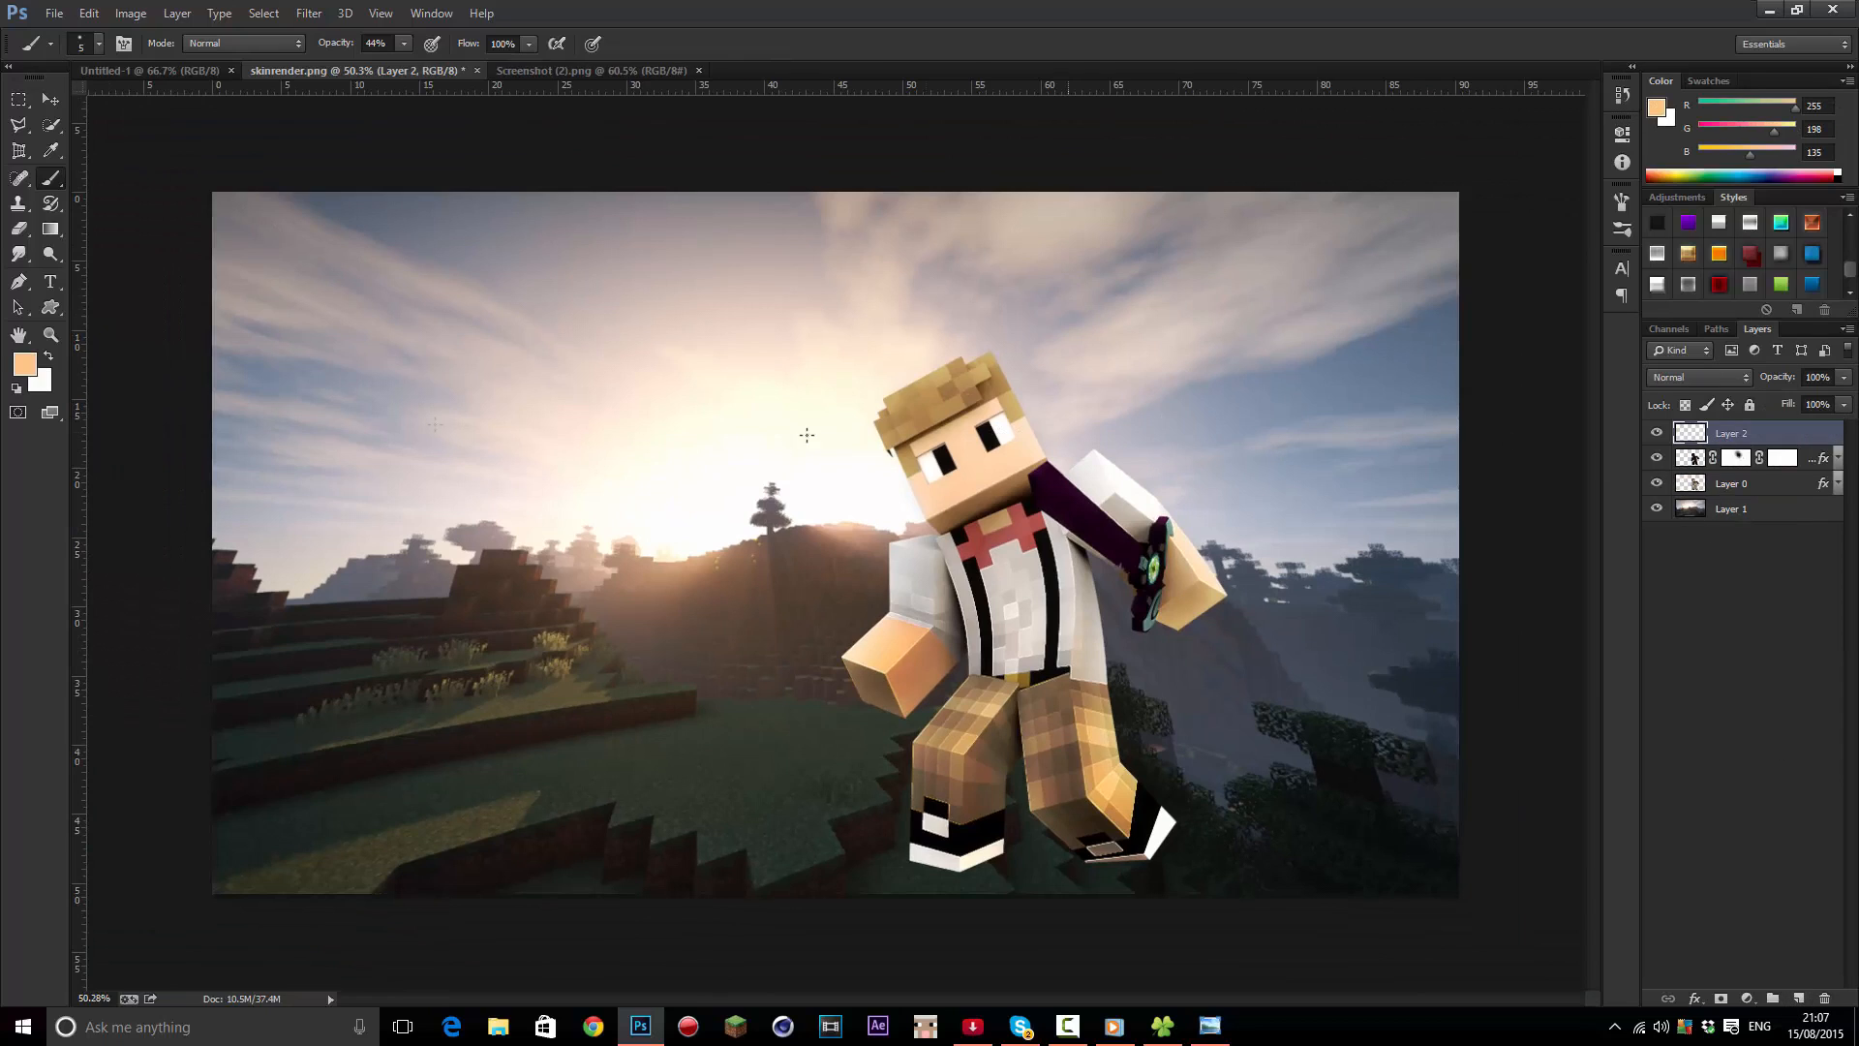
click(24, 364)
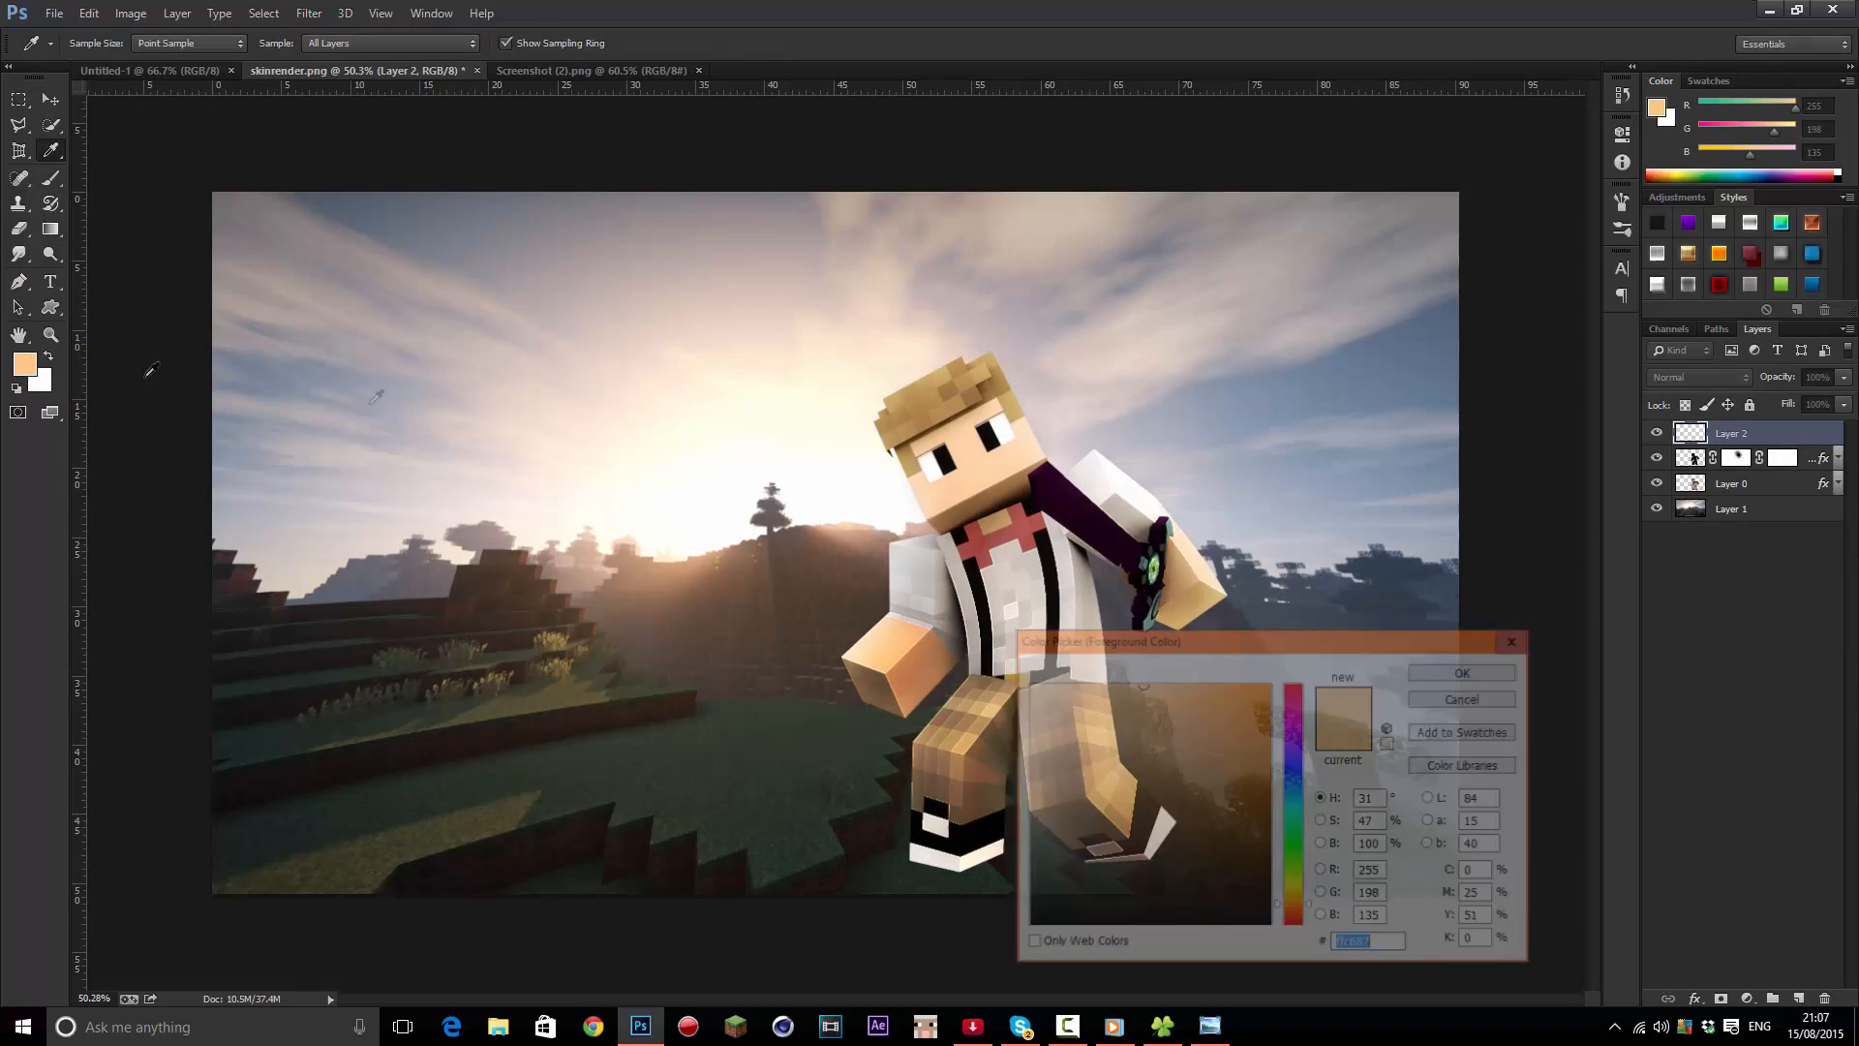
click(1268, 684)
click(1058, 706)
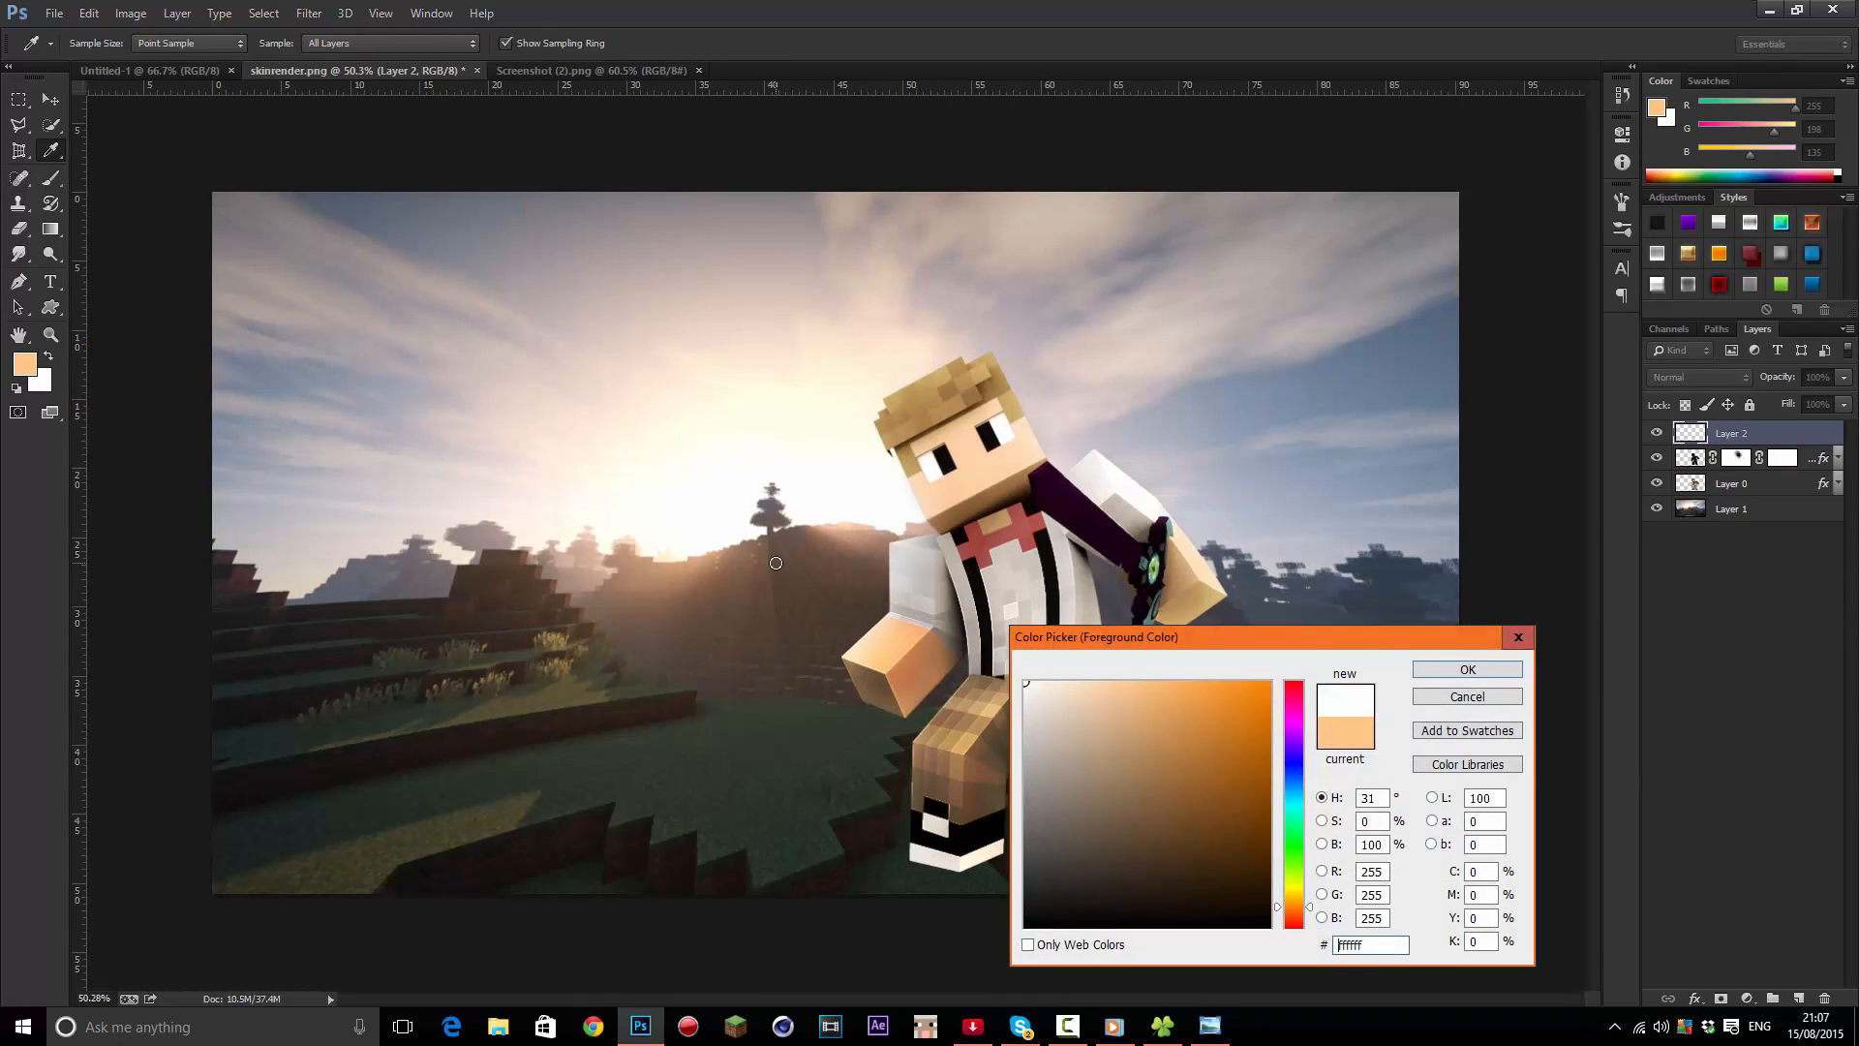
key(Return)
key(b)
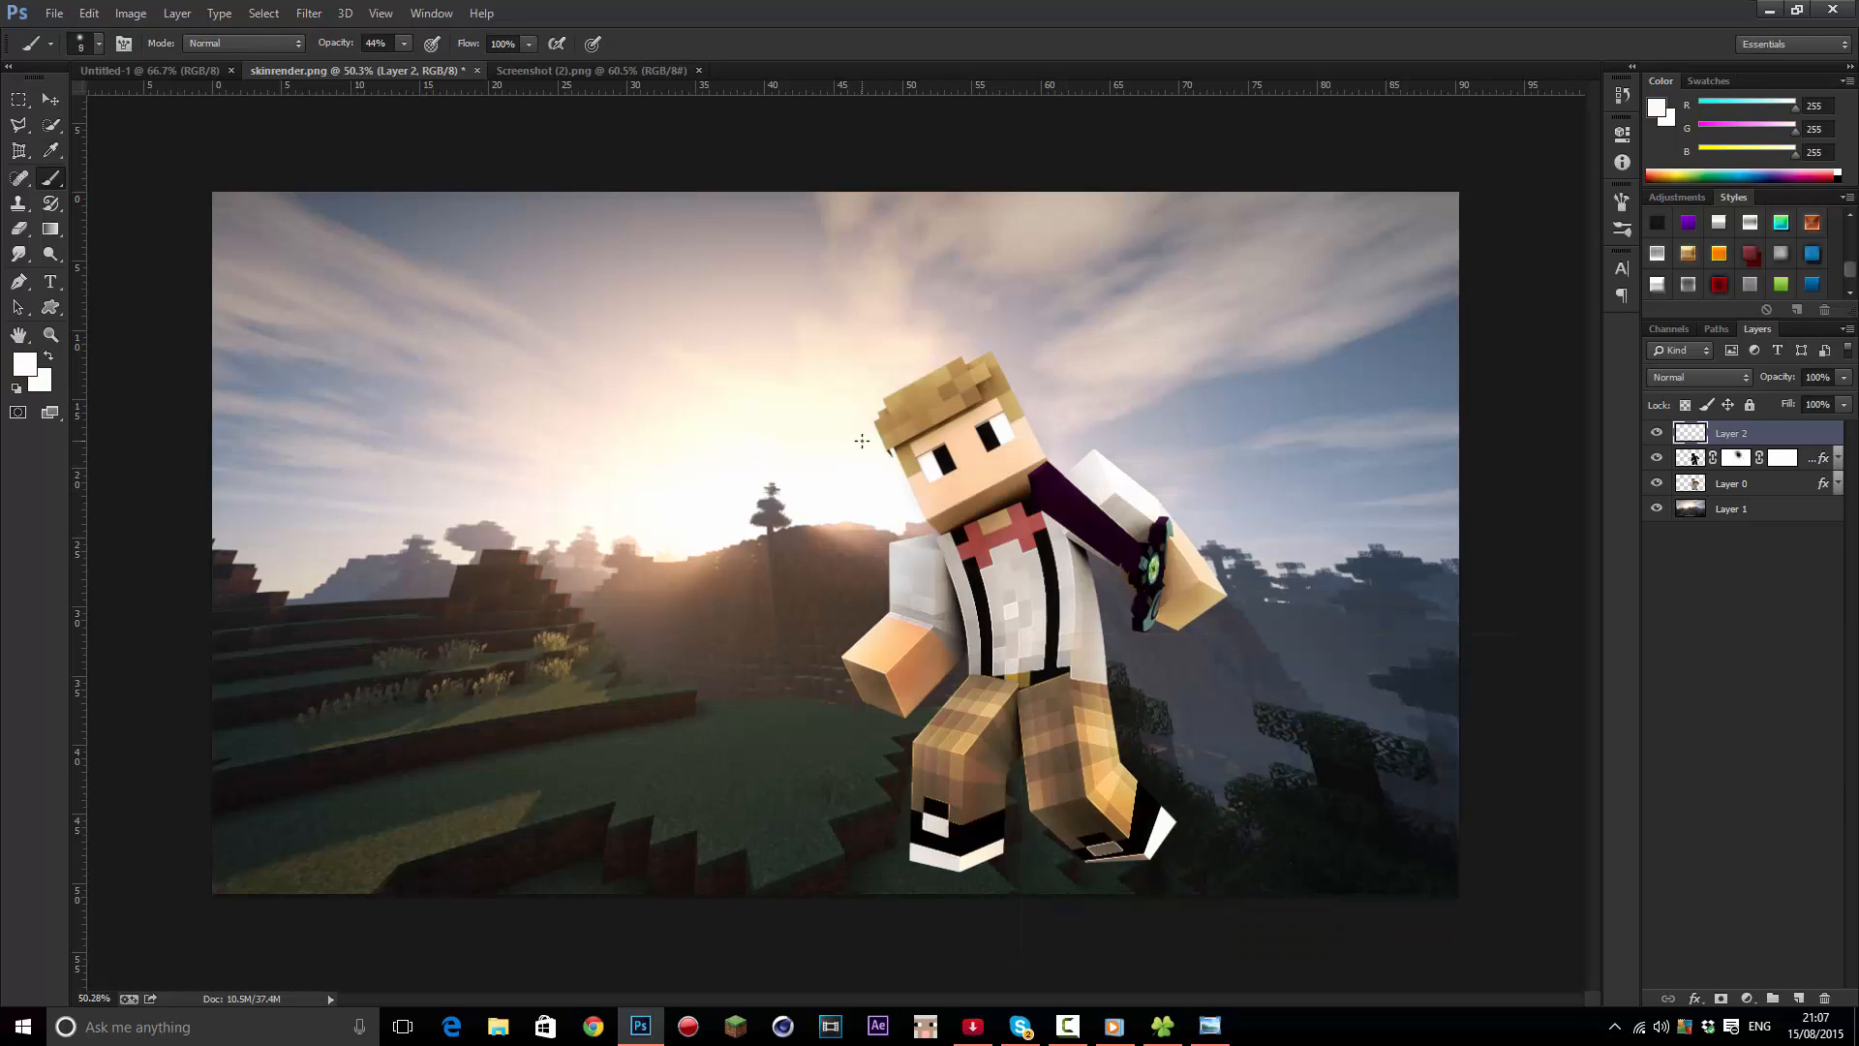
Enlarge the brush to about 400 px and paint soft white light at 44% opacity over the sun-facing side of the head
key(bracketright)
key(bracketright)
key(bracketright)
key(bracketright)
key(bracketright)
key(bracketright)
key(bracketright)
key(bracketright)
key(bracketright)
key(bracketright)
key(bracketright)
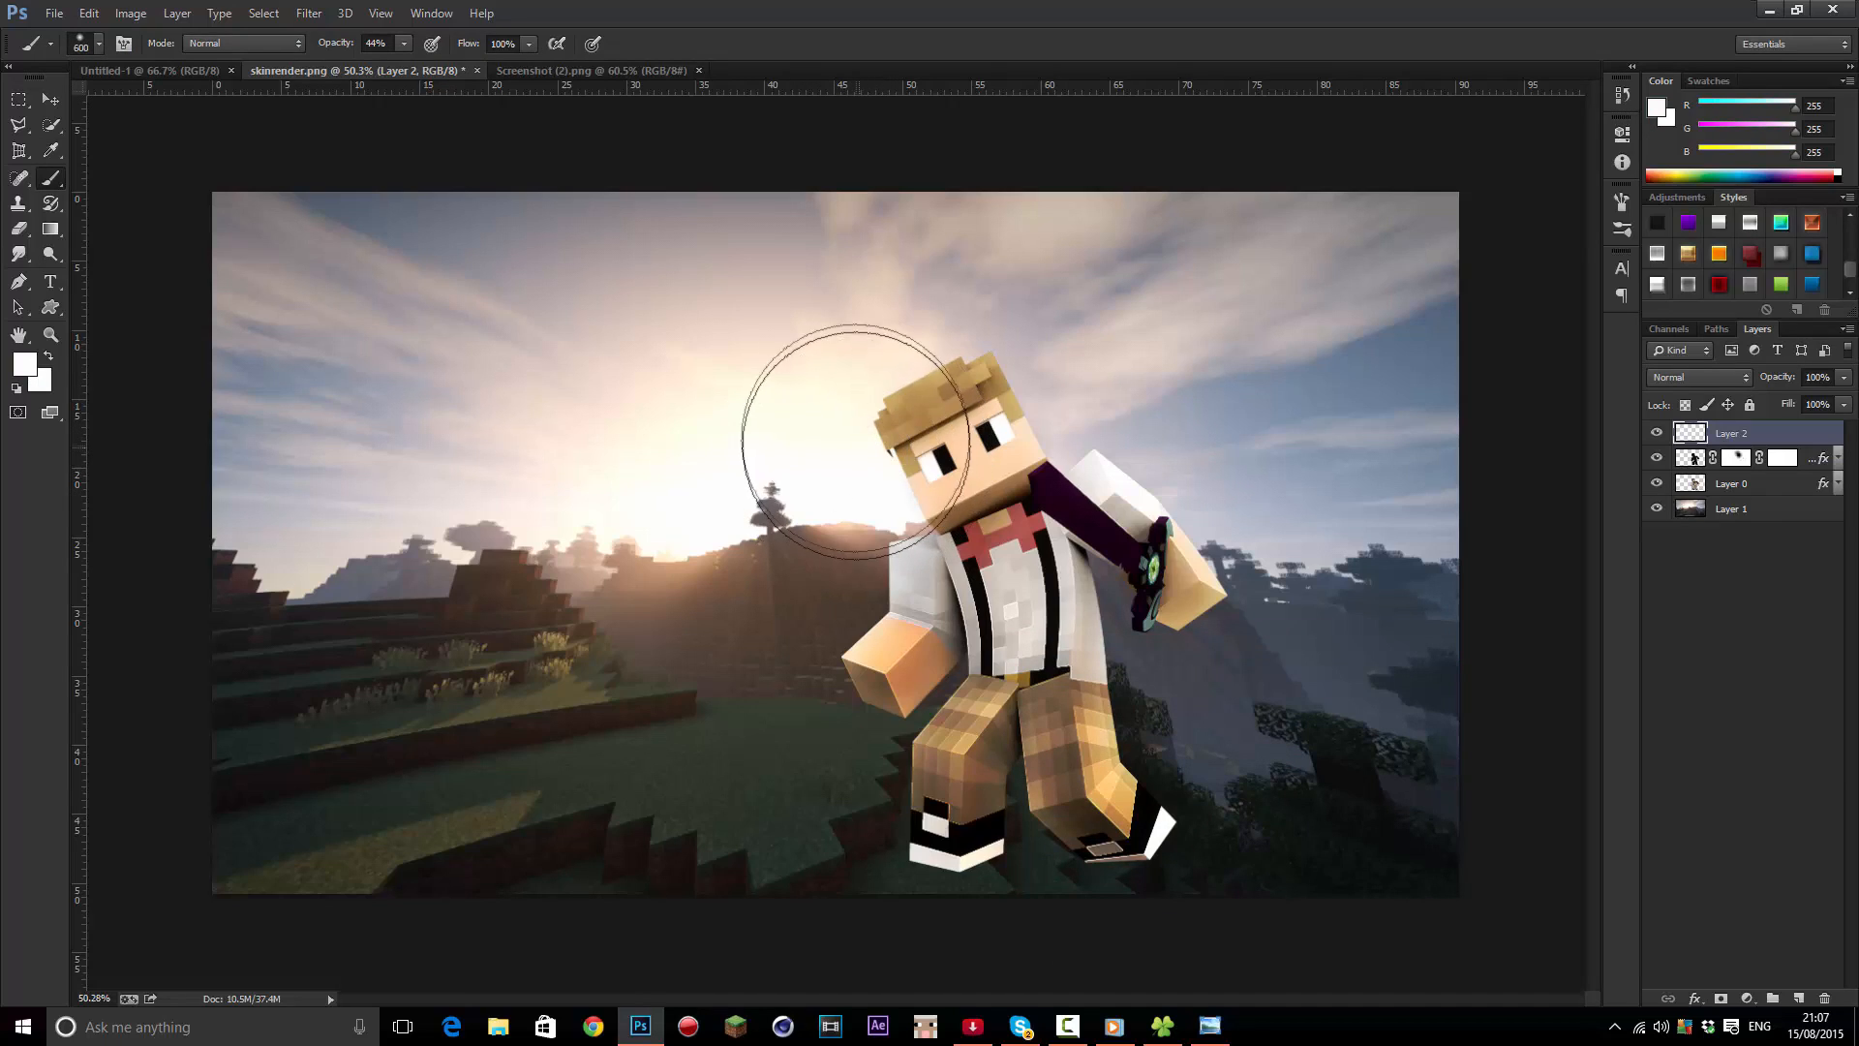
mouse_move(876, 448)
mouse_down()
mouse_move(881, 423)
mouse_move(883, 473)
mouse_up()
scroll(1237, 452, down, 3)
scroll(432, 448, up, 4)
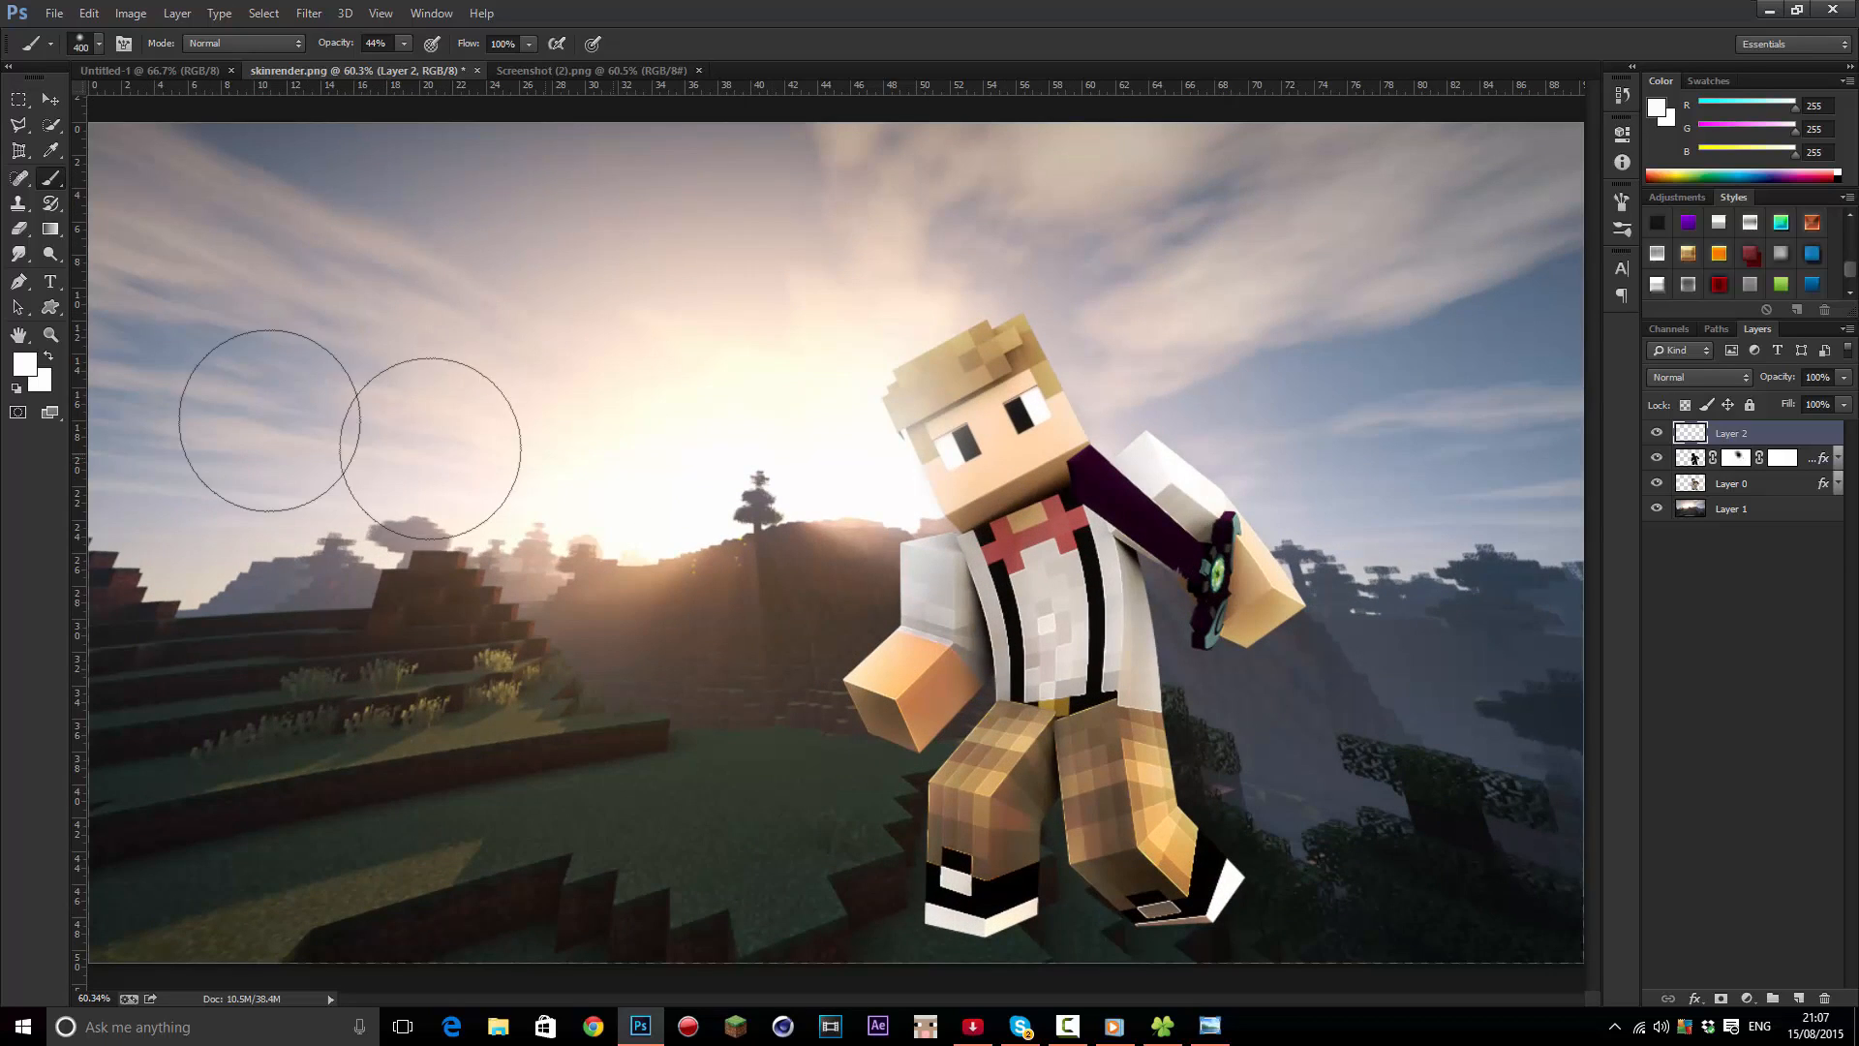
Add more soft white light with the 400 px brush between the sun and the character's head
scroll(1220, 446, down, 4)
scroll(839, 449, up, 4)
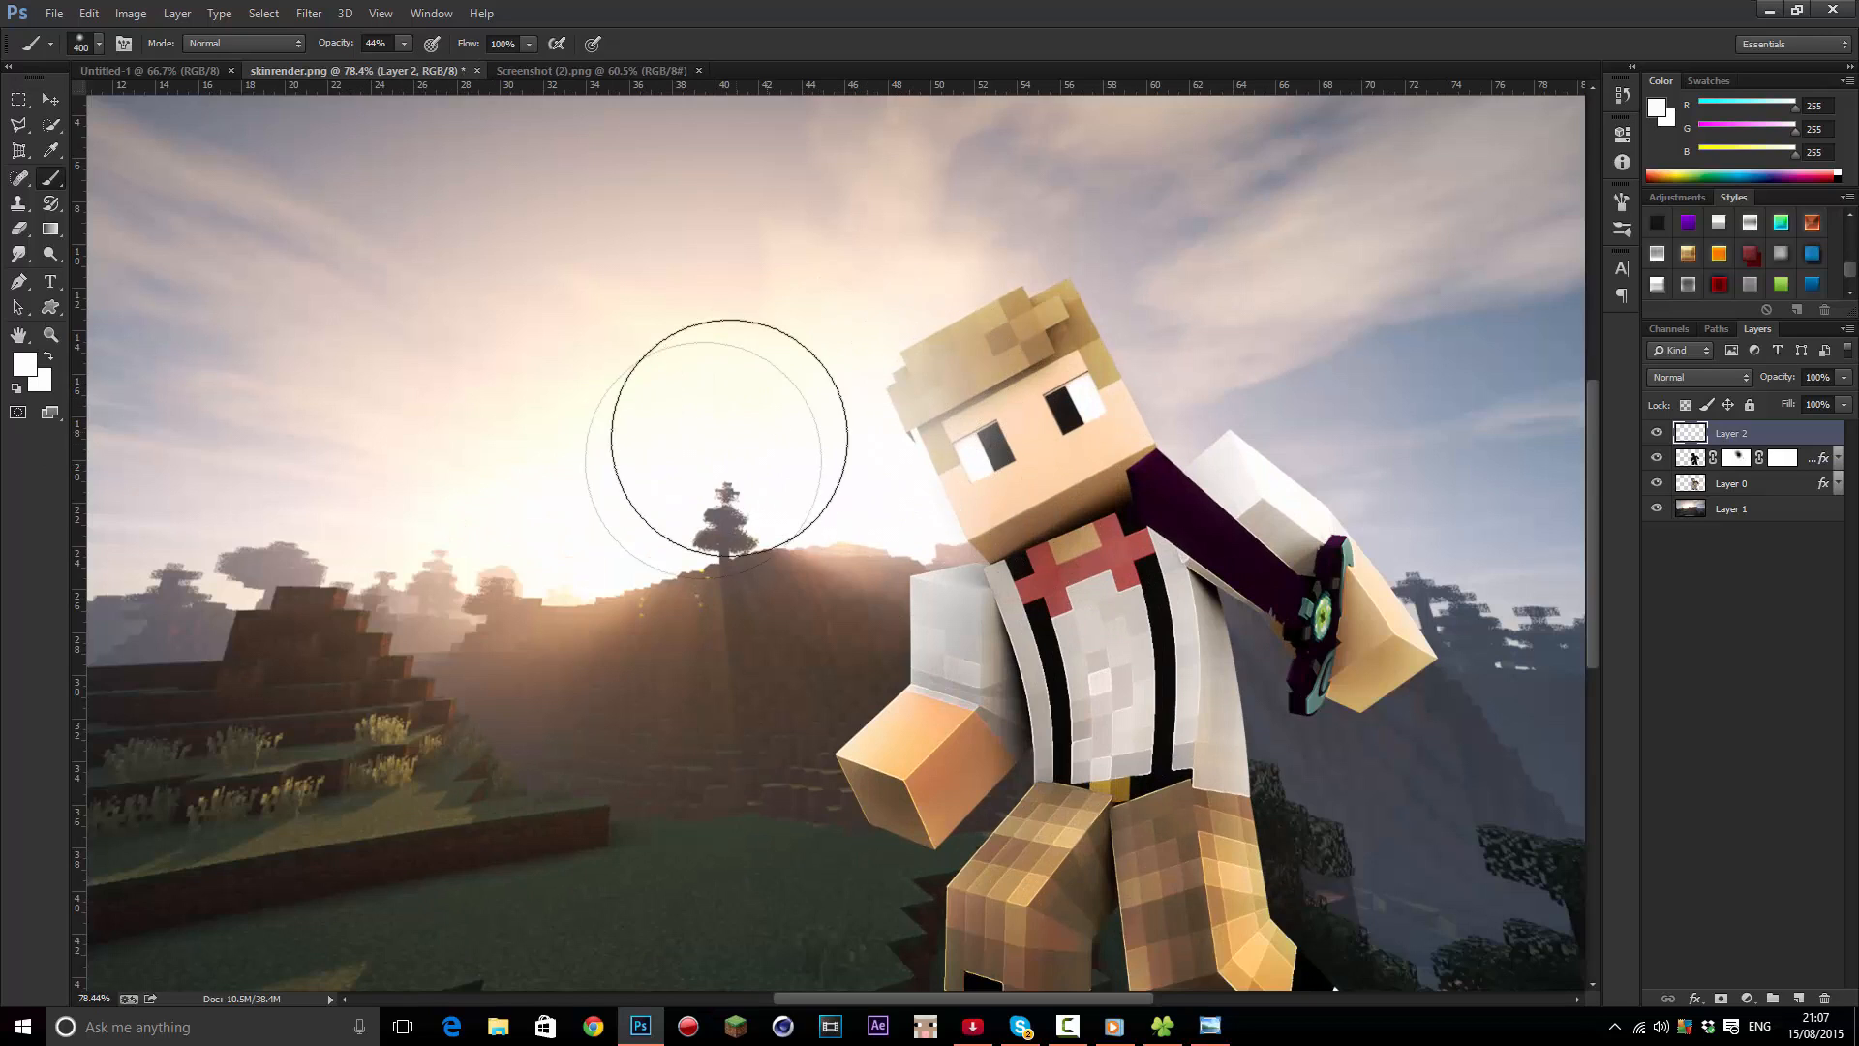
click(702, 457)
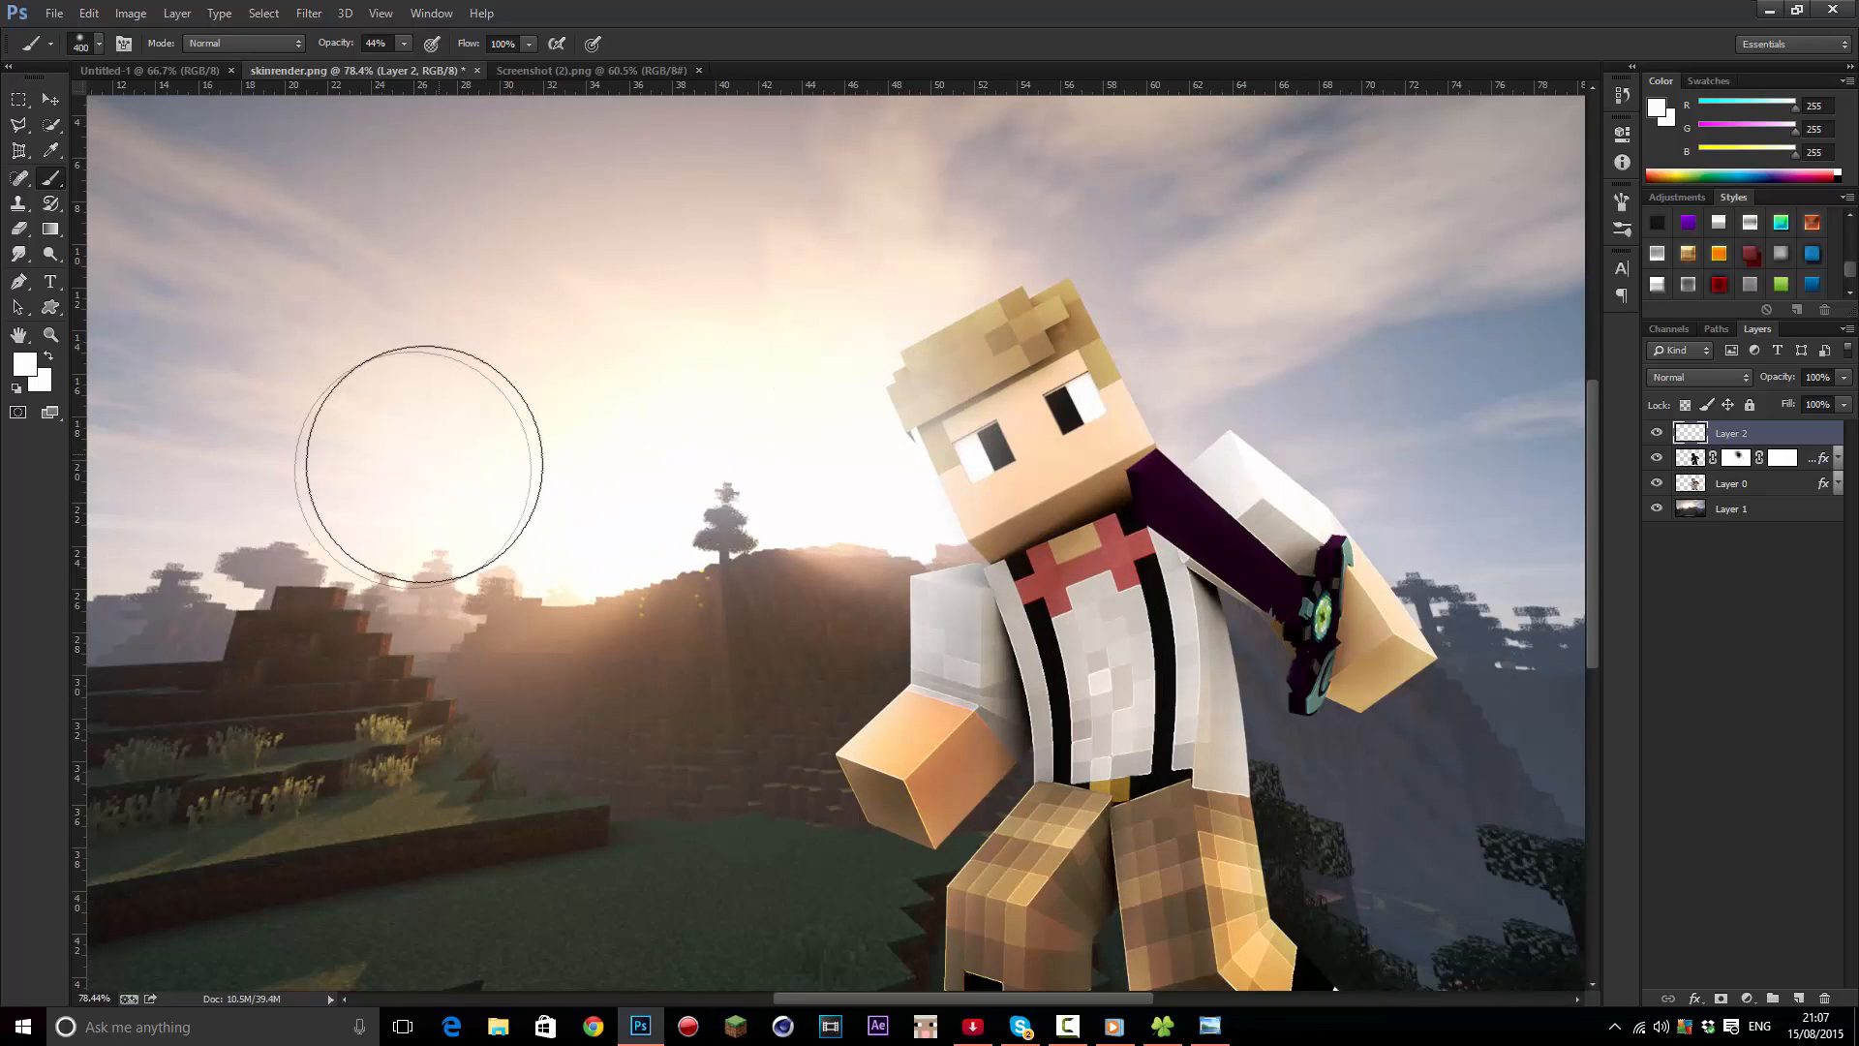
scroll(992, 581, down, 2)
scroll(992, 581, down, 1)
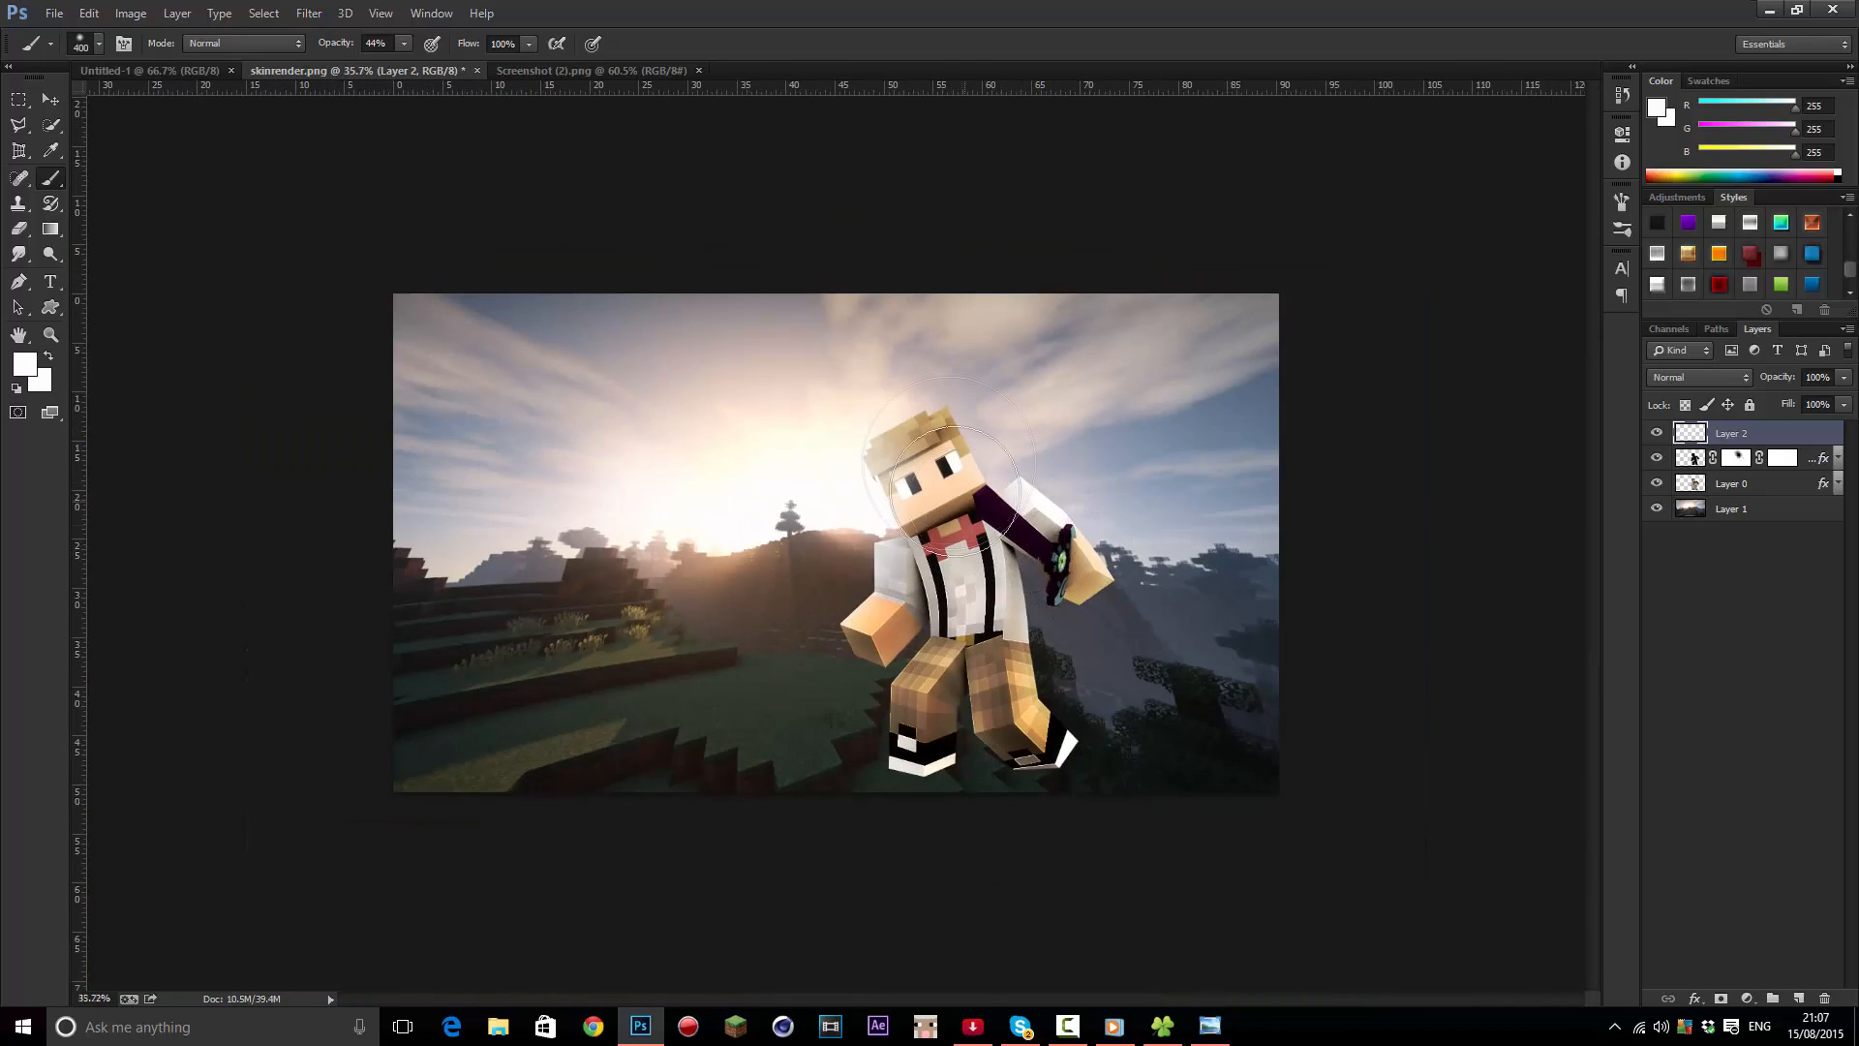
scroll(788, 290, up, 3)
click(842, 296)
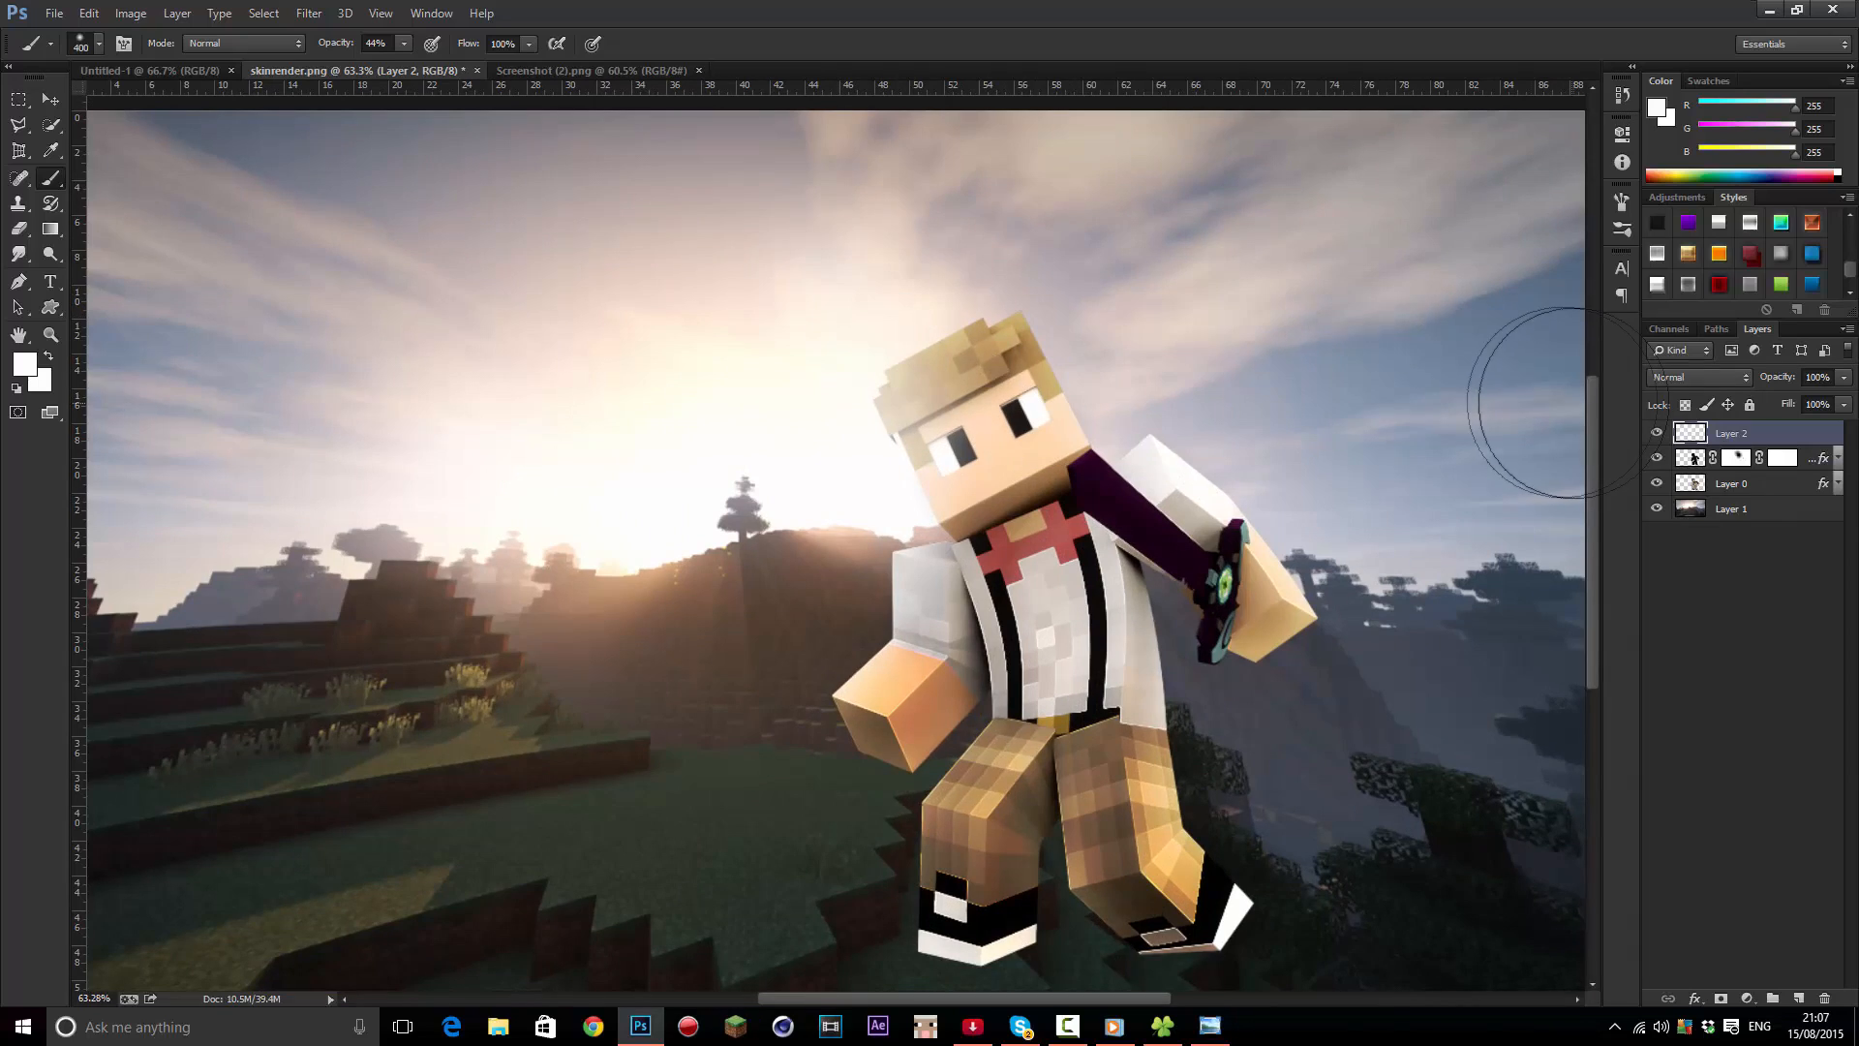
Try the Screen, Lighten and Overlay blend modes on the white light layer and compare the effect on the hair
scroll(1162, 419, down, 2)
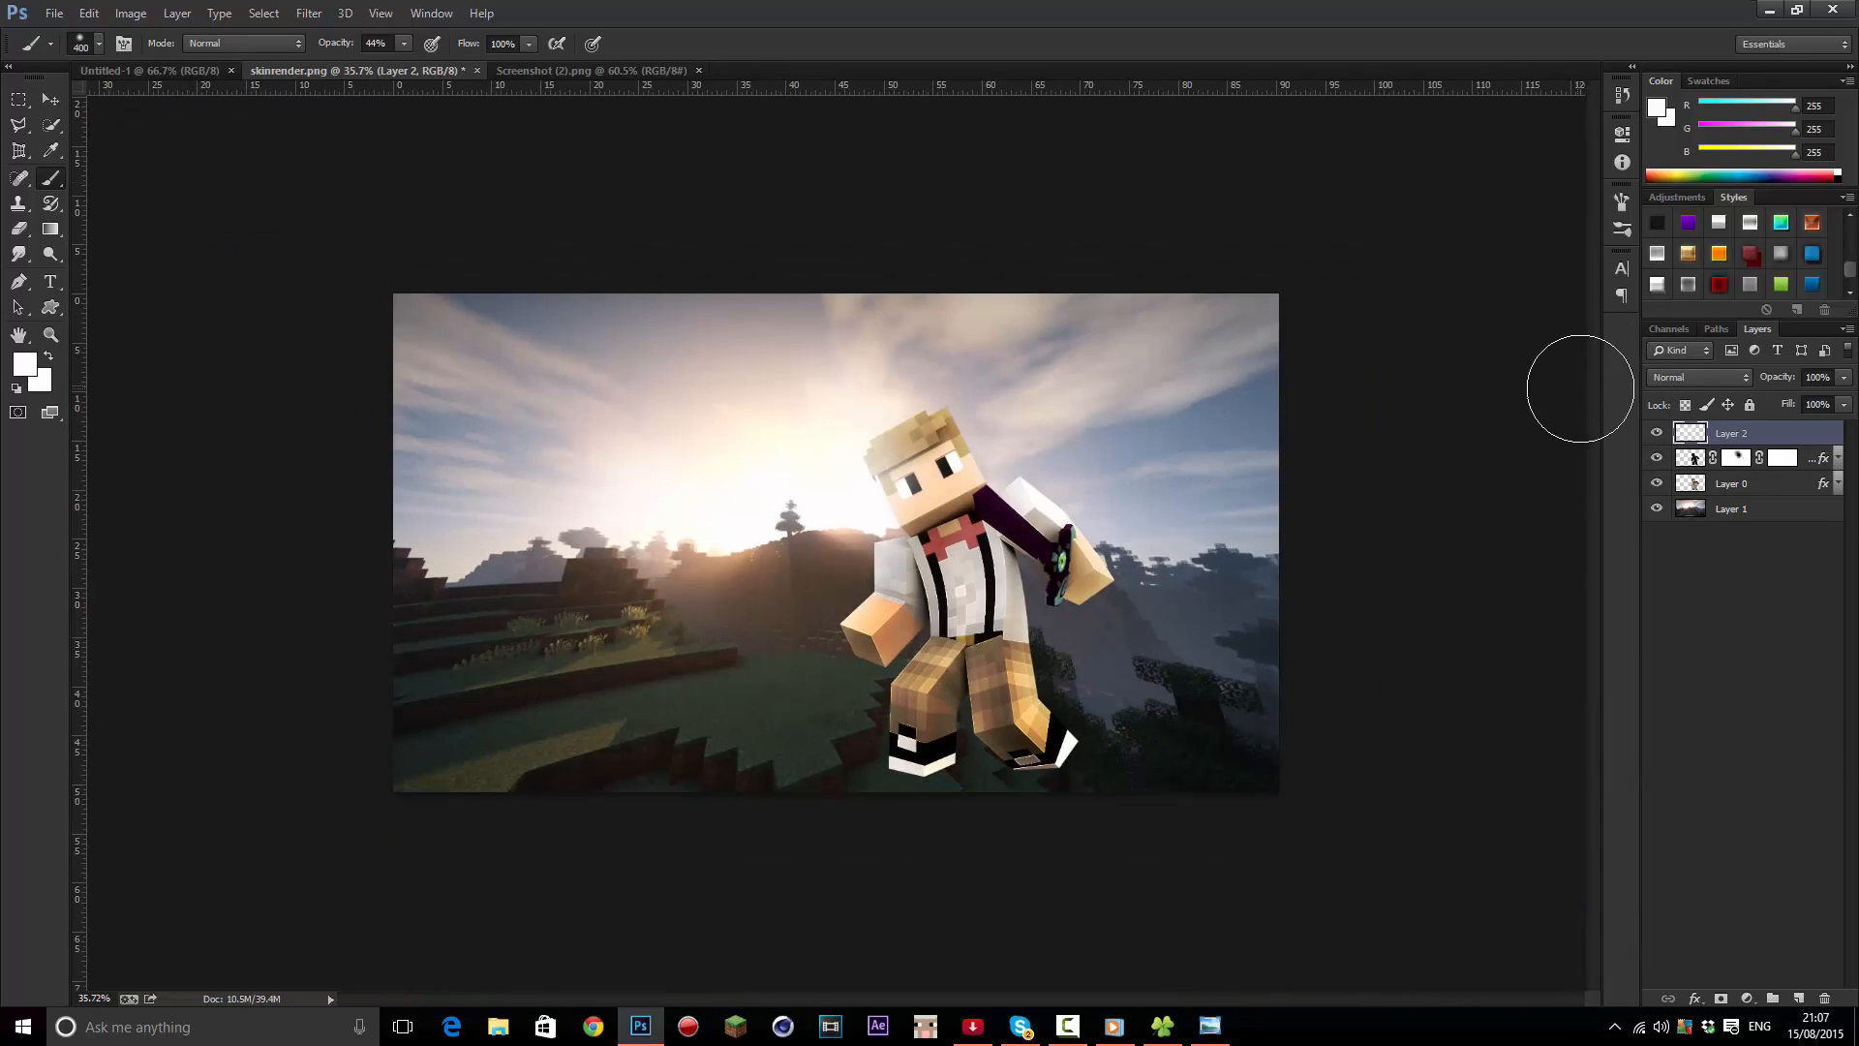
click(1696, 378)
click(1663, 538)
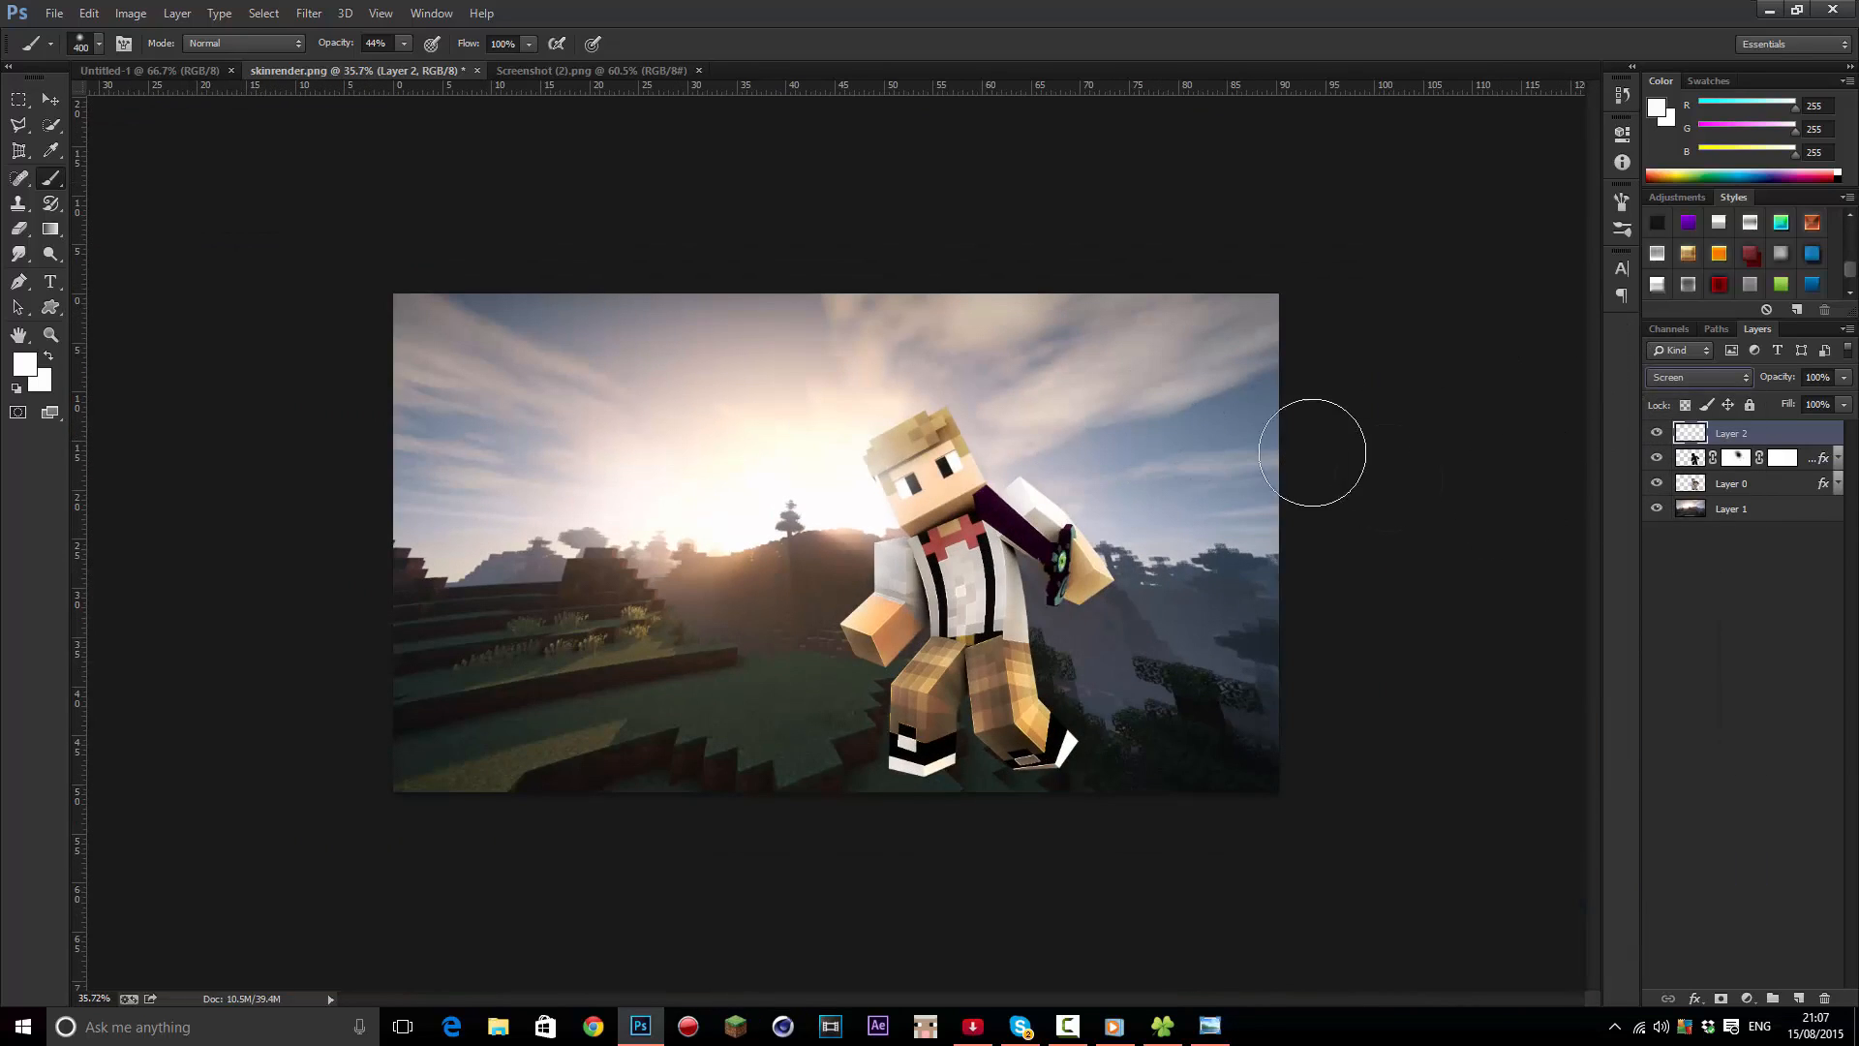
click(1678, 378)
click(1677, 379)
click(1677, 379)
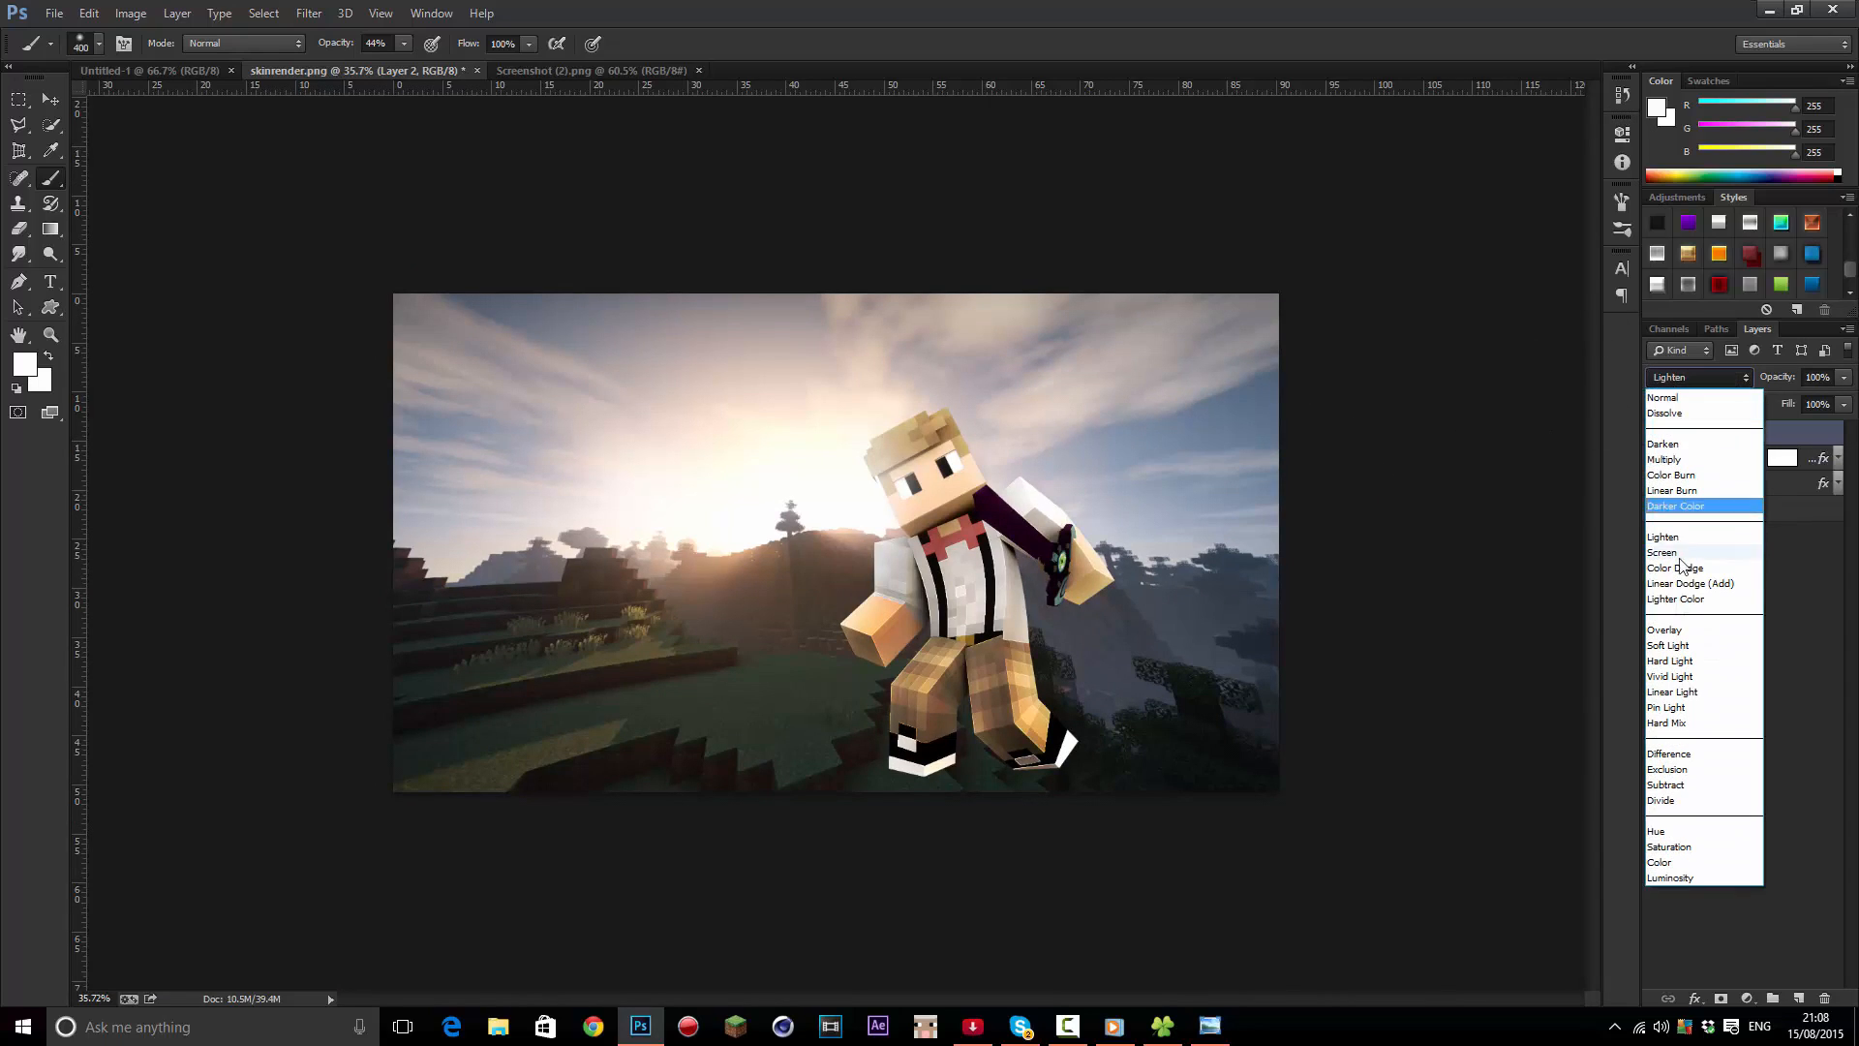
click(1673, 584)
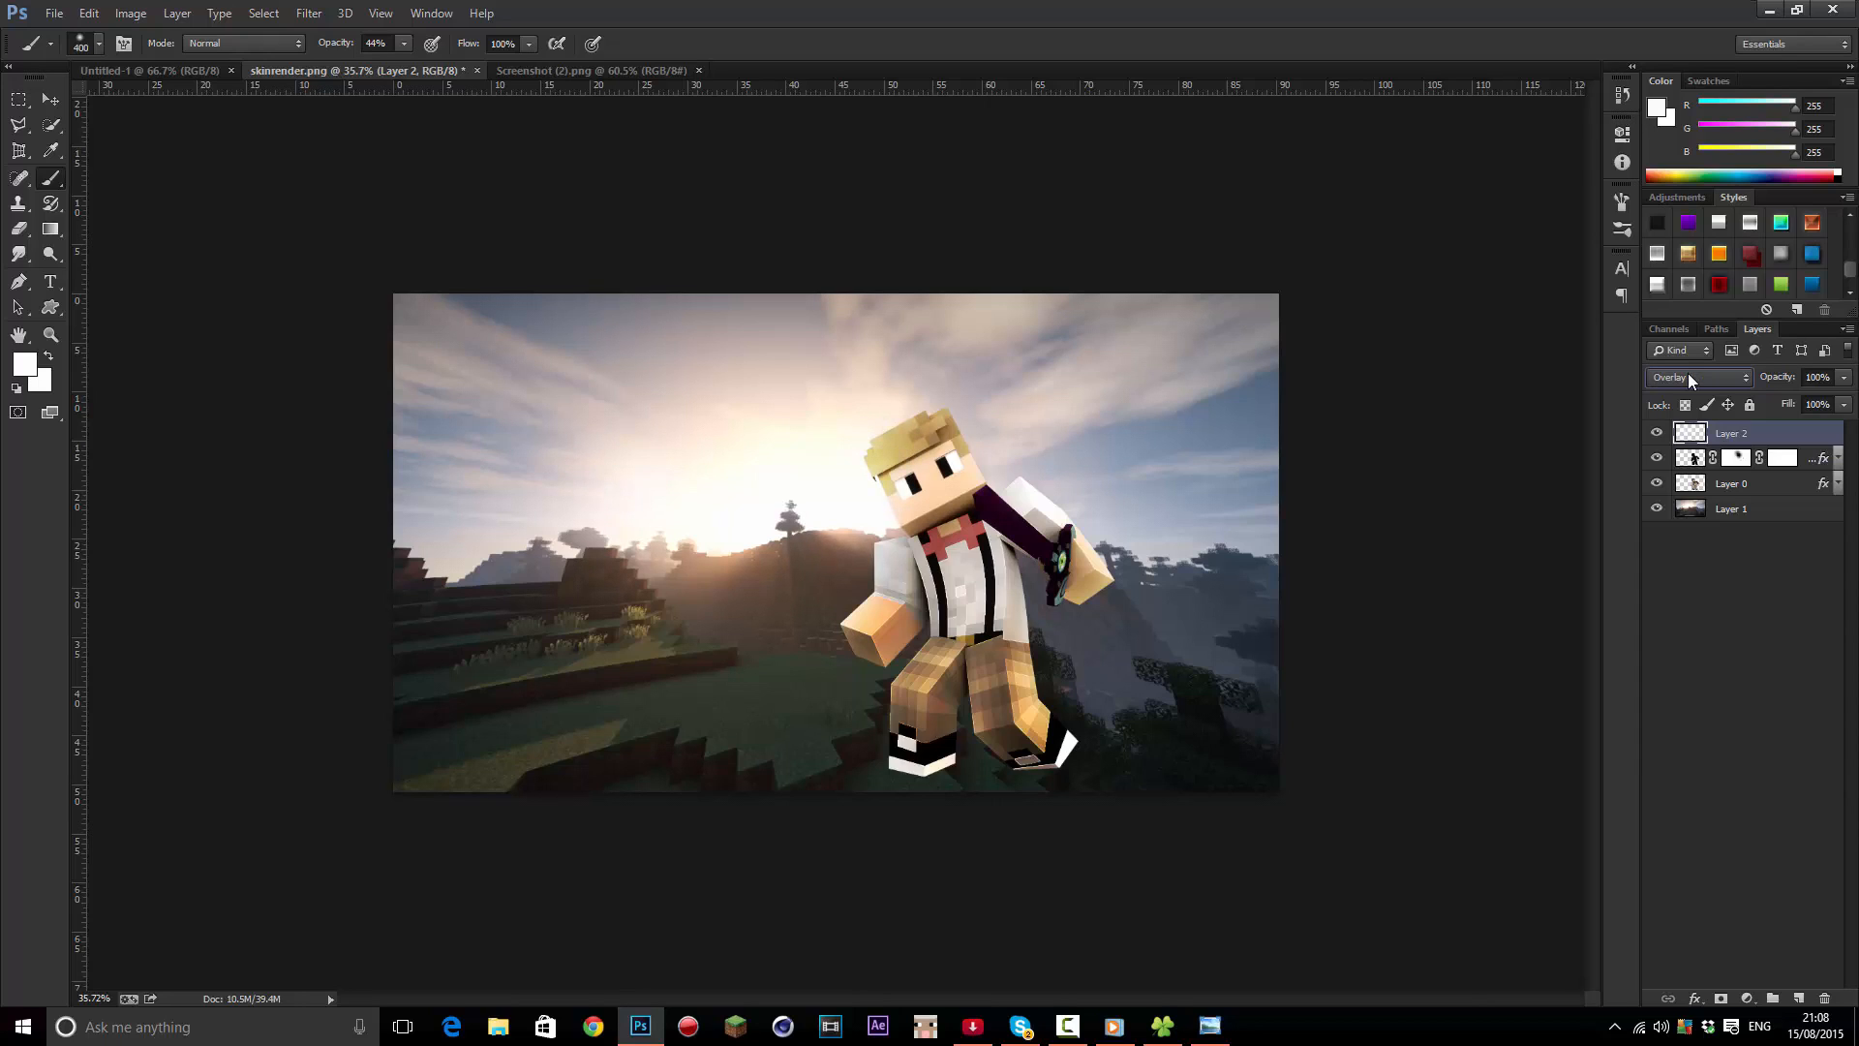
click(49, 99)
scroll(892, 484, up, 5)
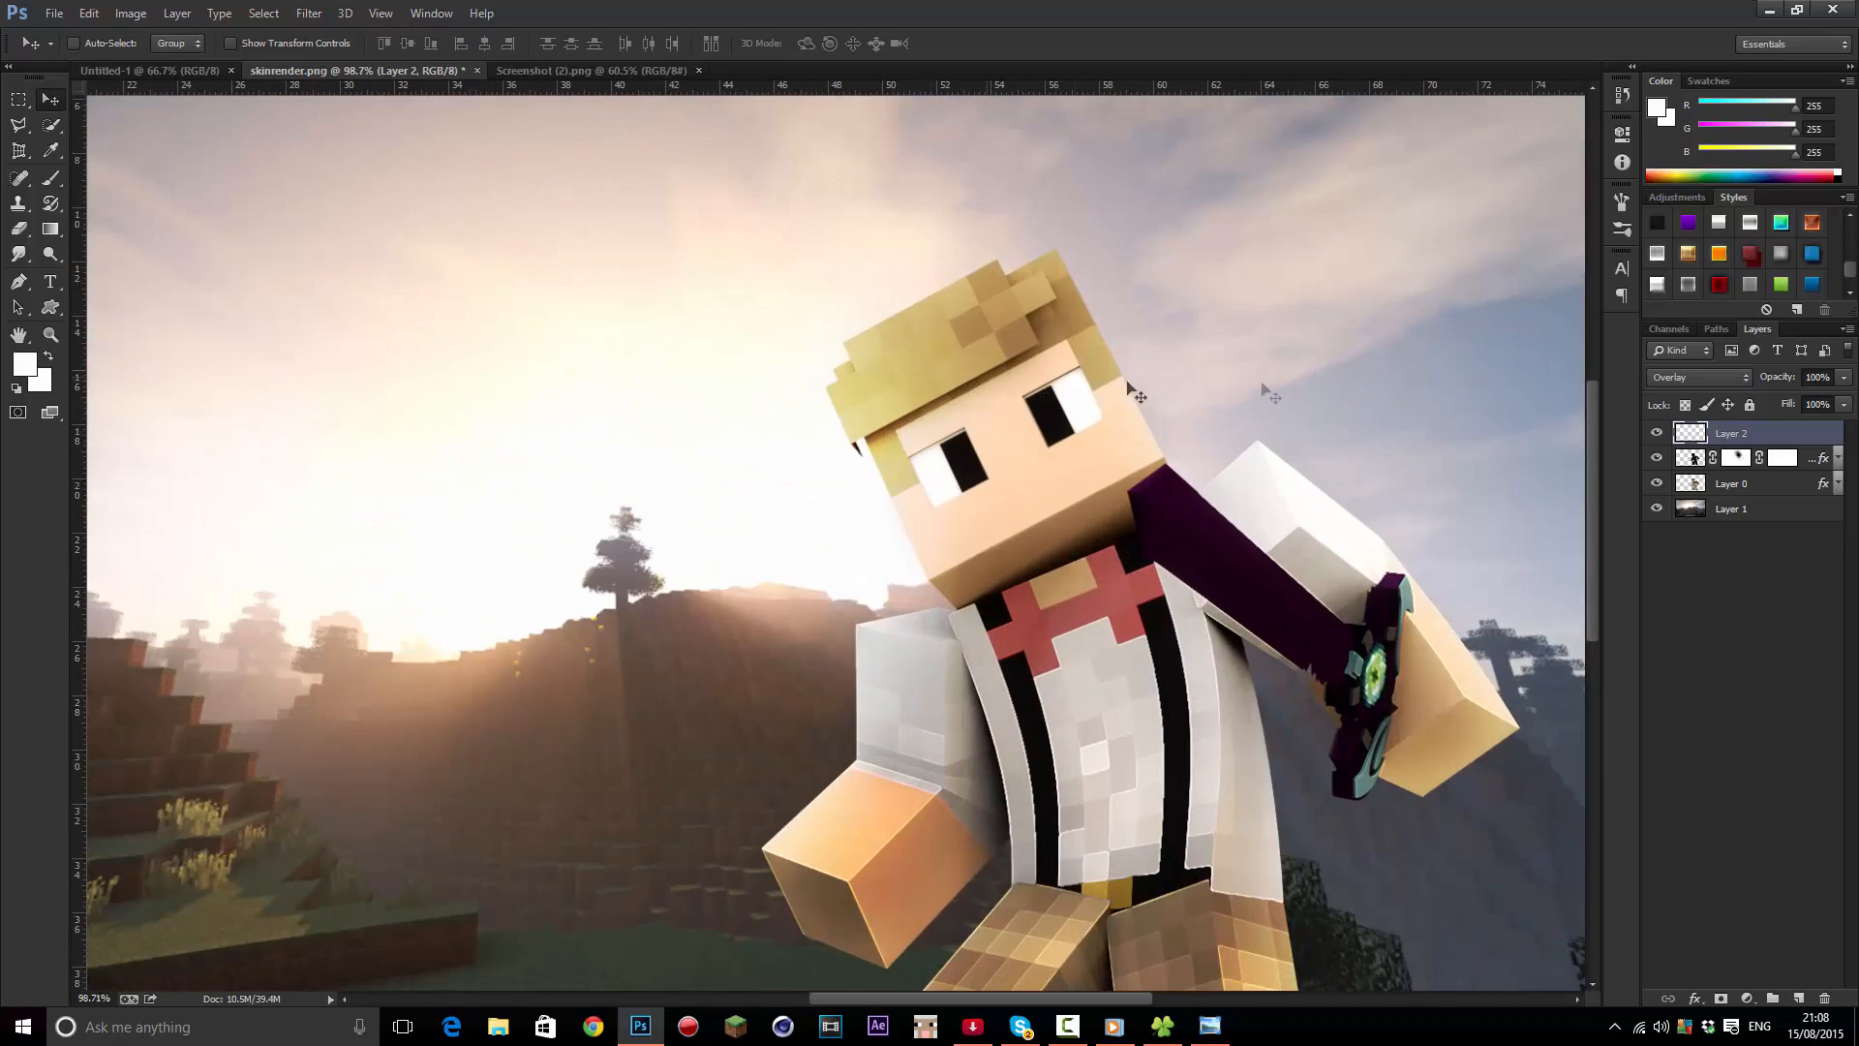
scroll(1071, 424, down, 5)
scroll(1070, 402, up, 4)
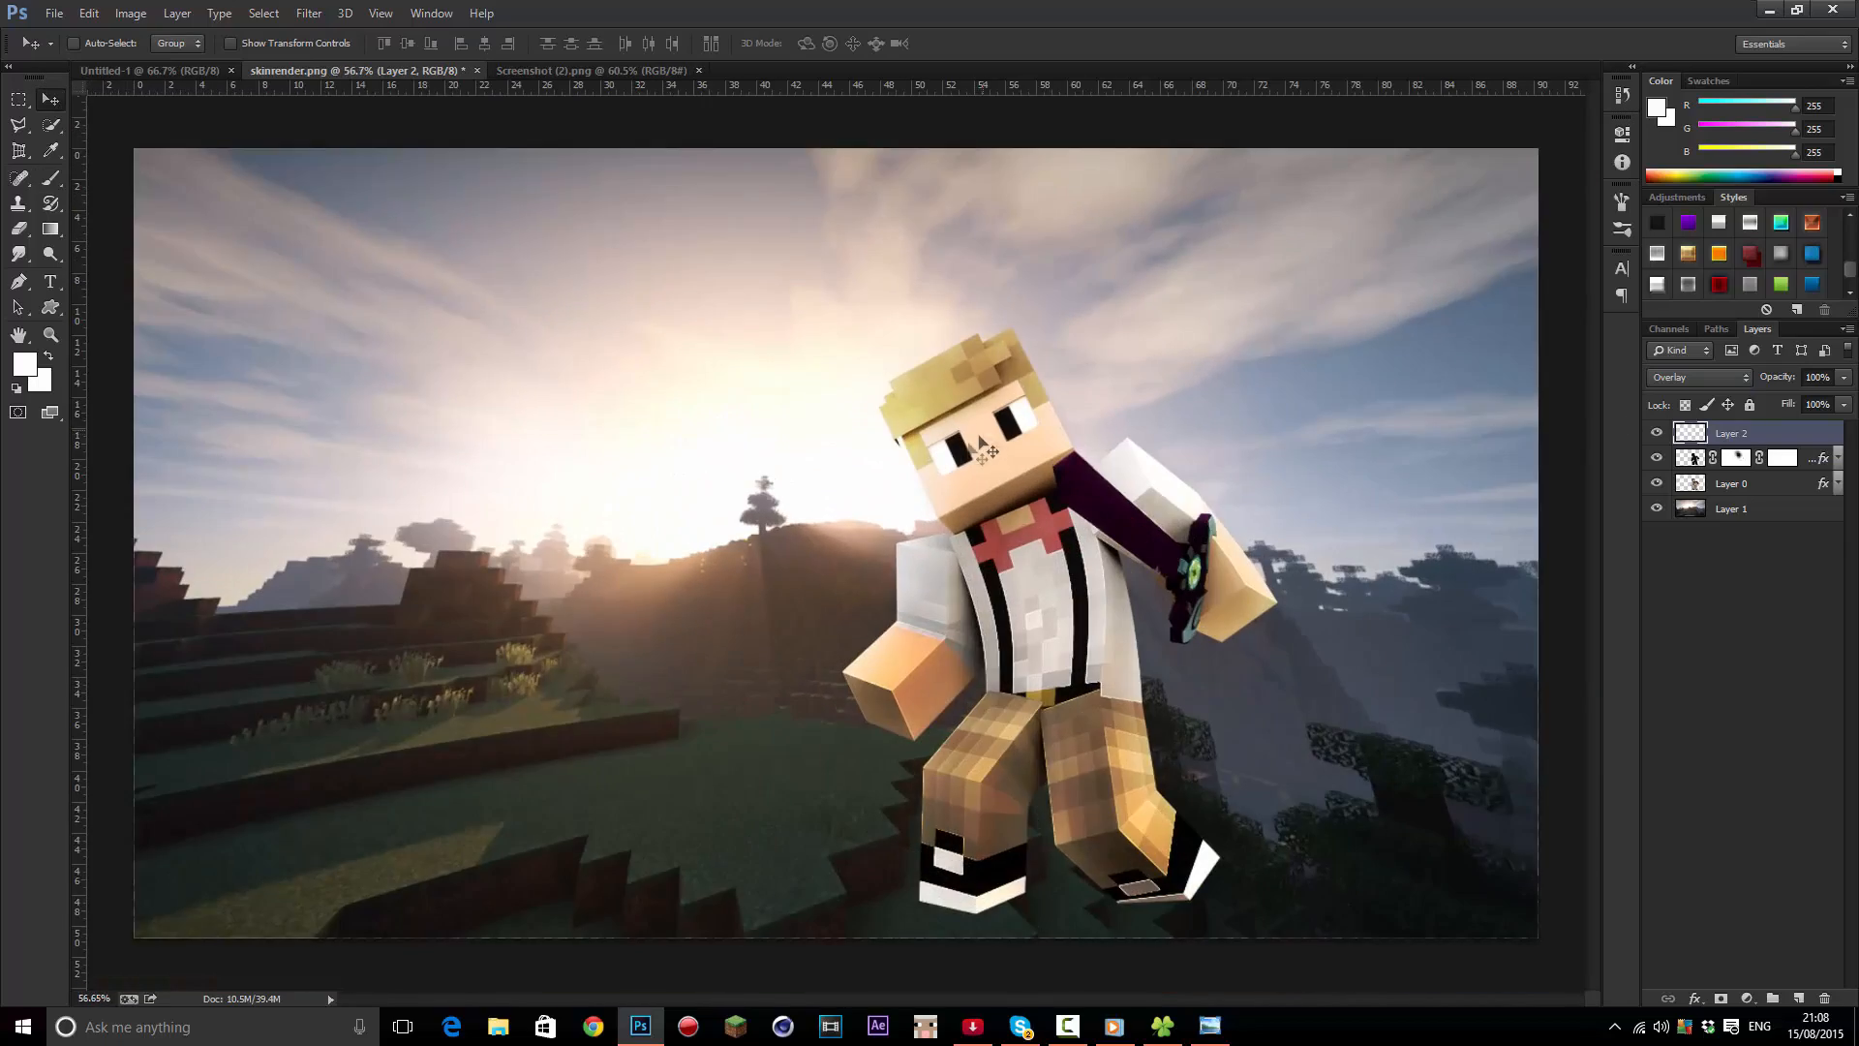
scroll(995, 444, down, 4)
scroll(994, 436, up, 5)
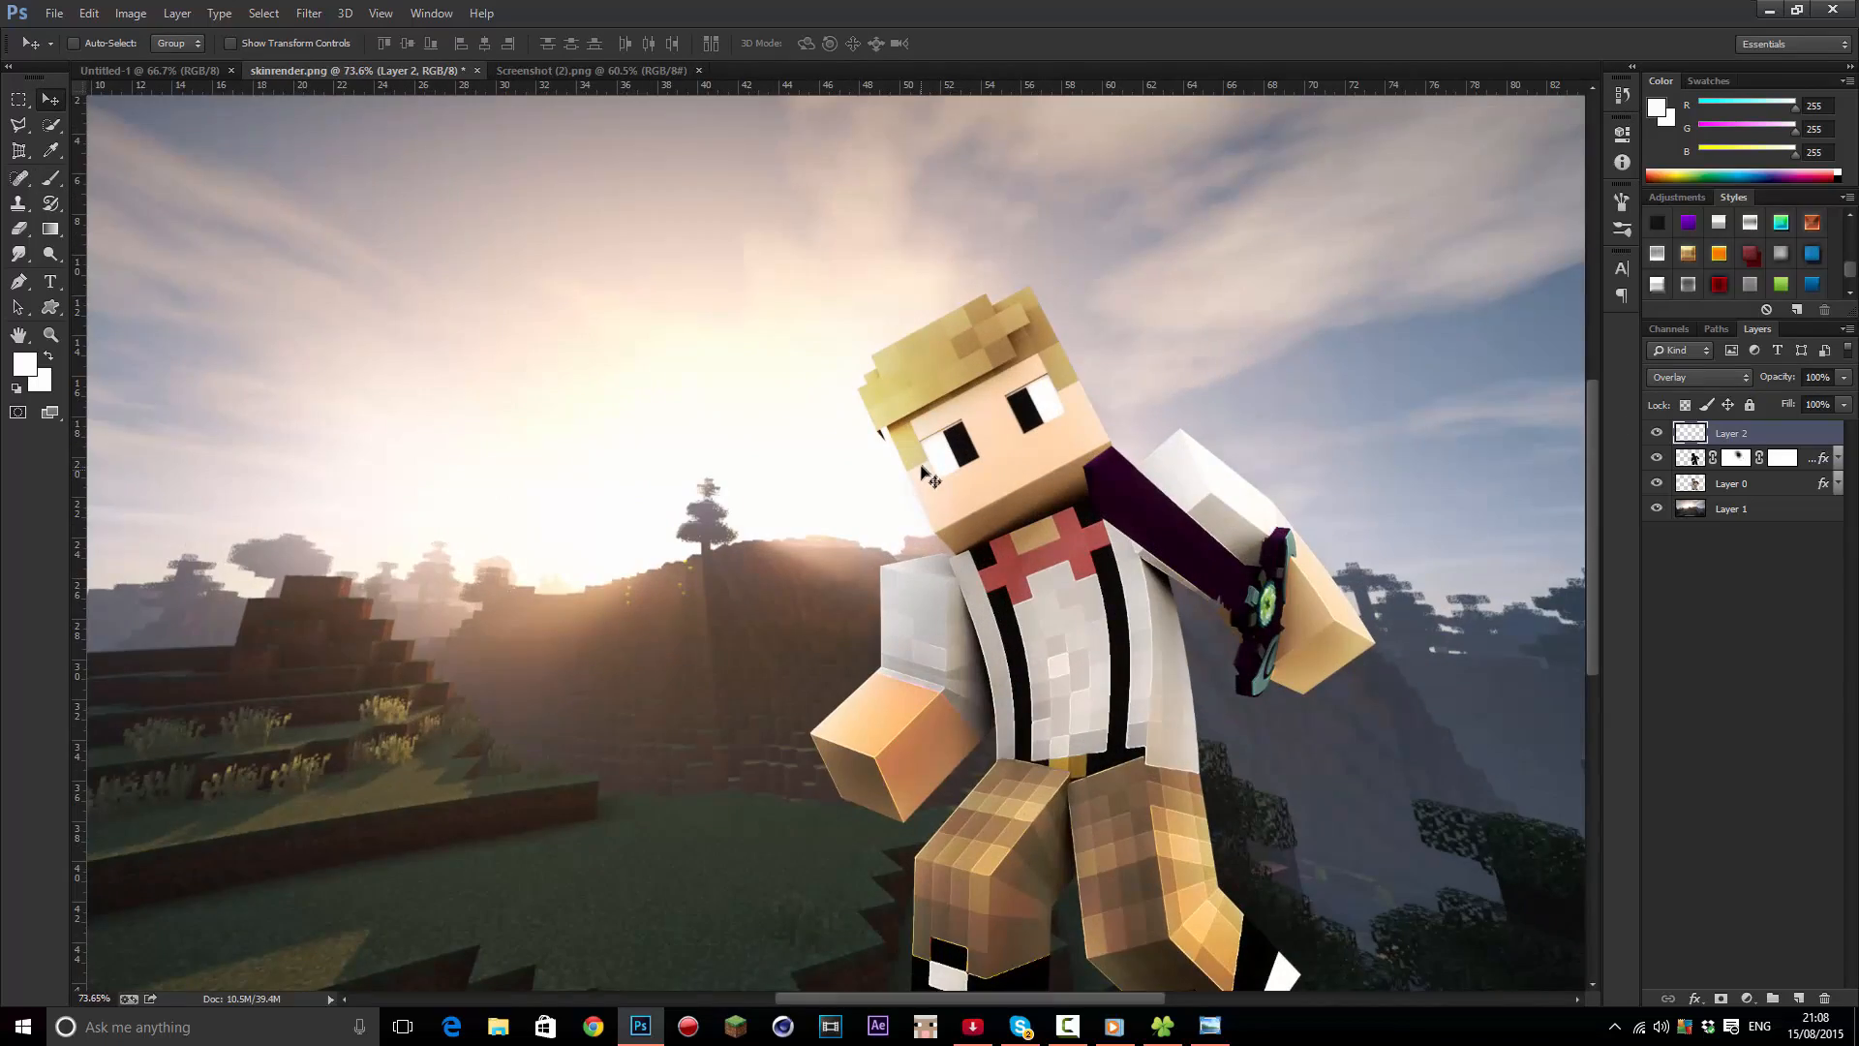
scroll(995, 426, up, 1)
Compare Normal blending on the white light layer, then set its blend mode to Soft Light
click(1670, 378)
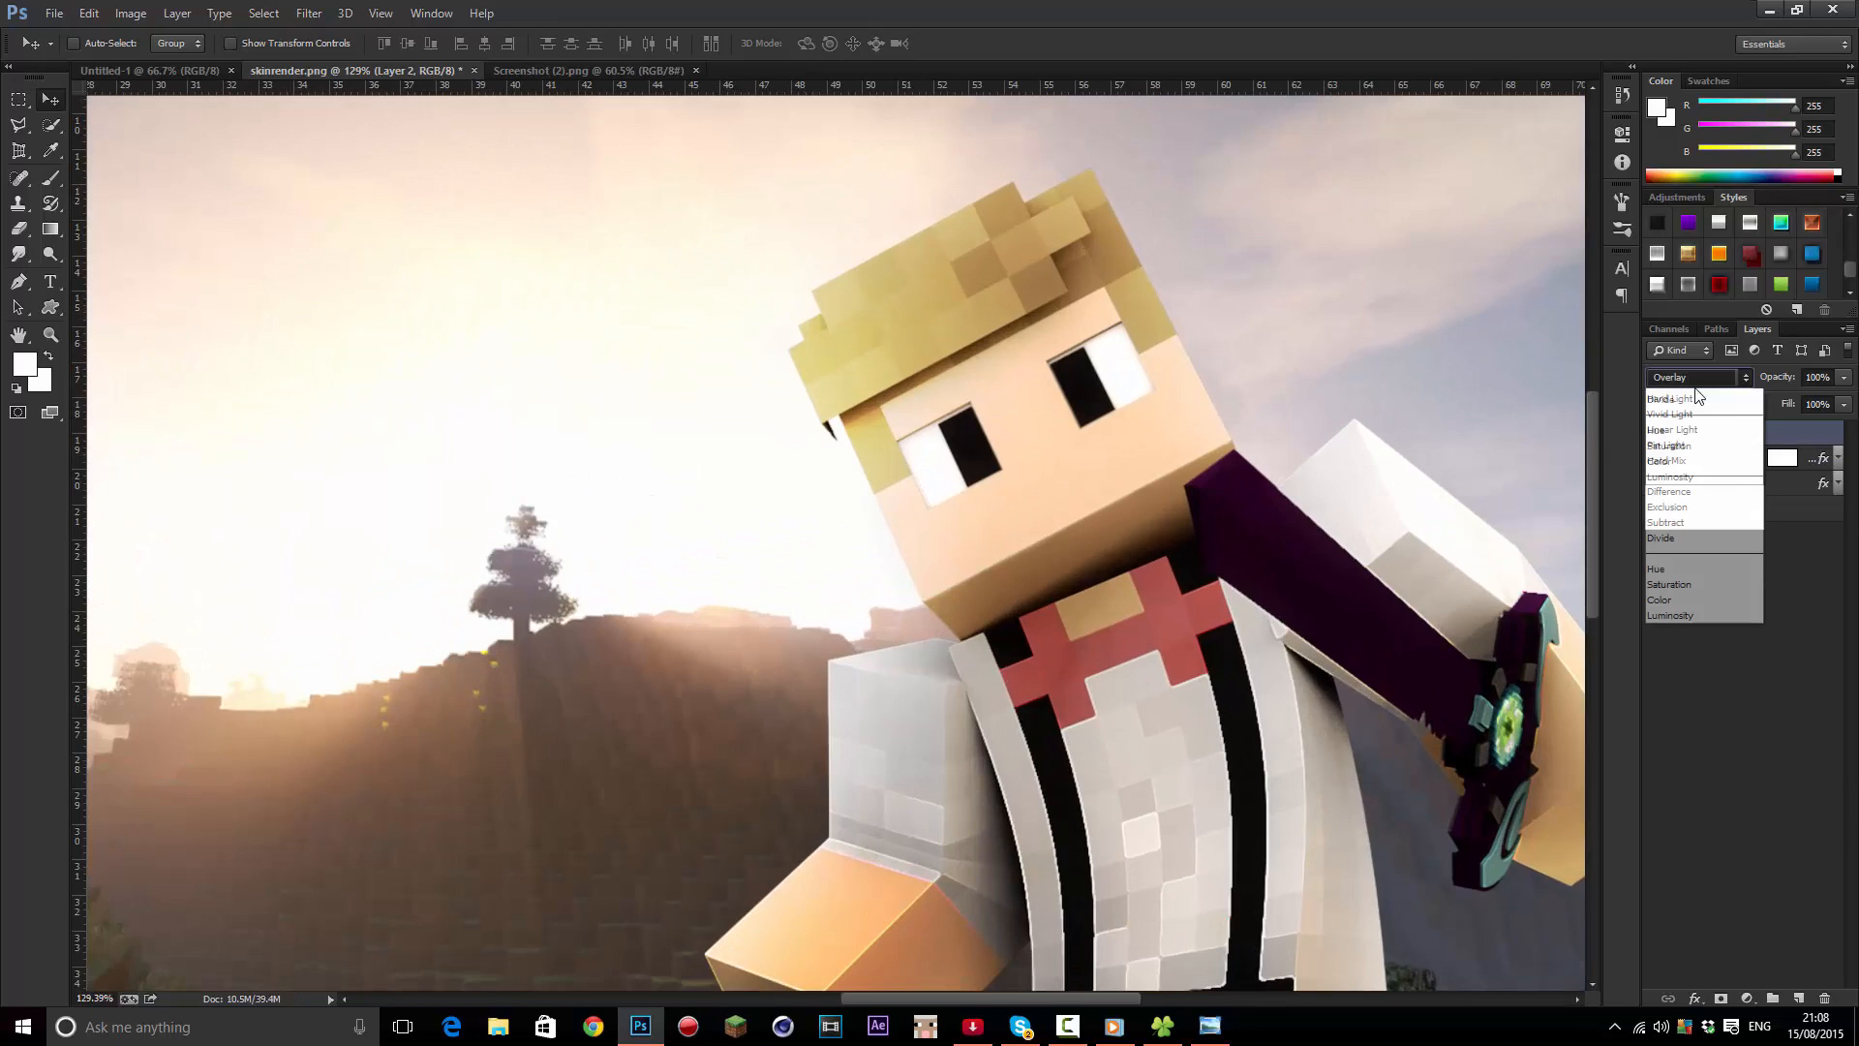
click(1678, 402)
click(1678, 376)
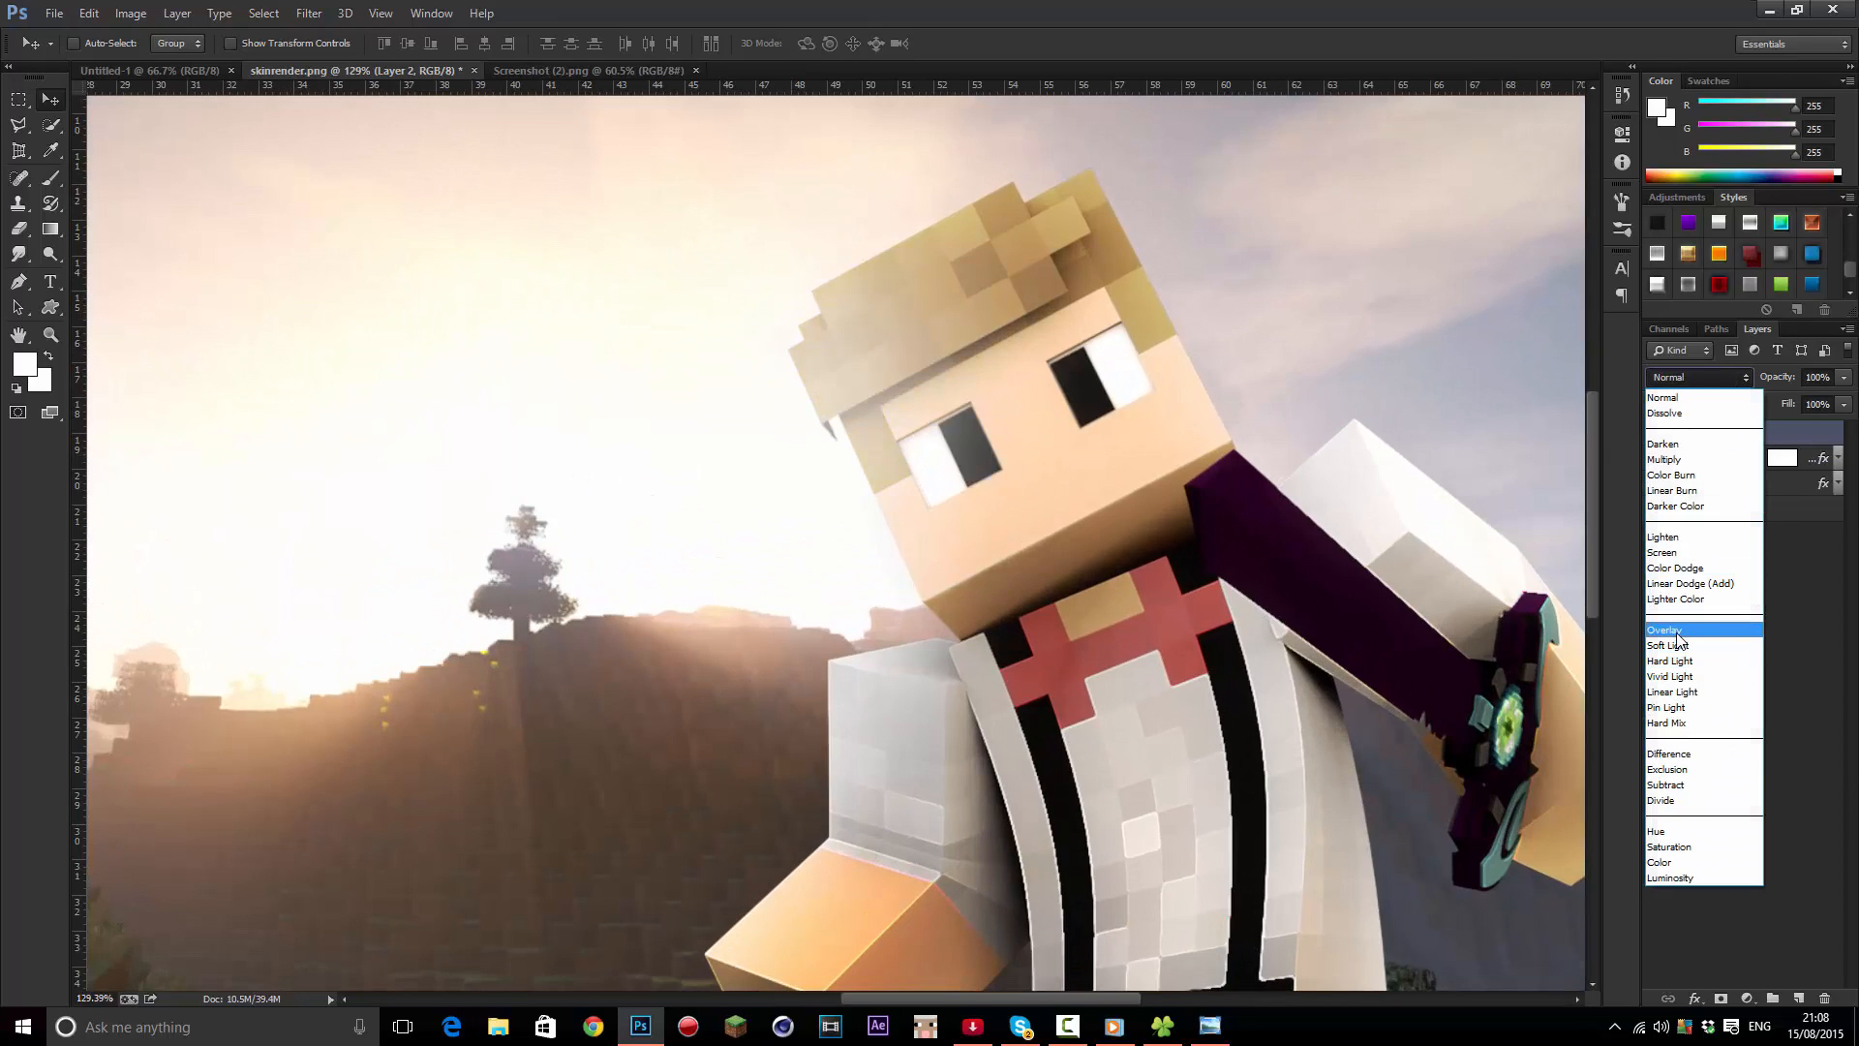
click(1694, 625)
scroll(1694, 381, down, 1)
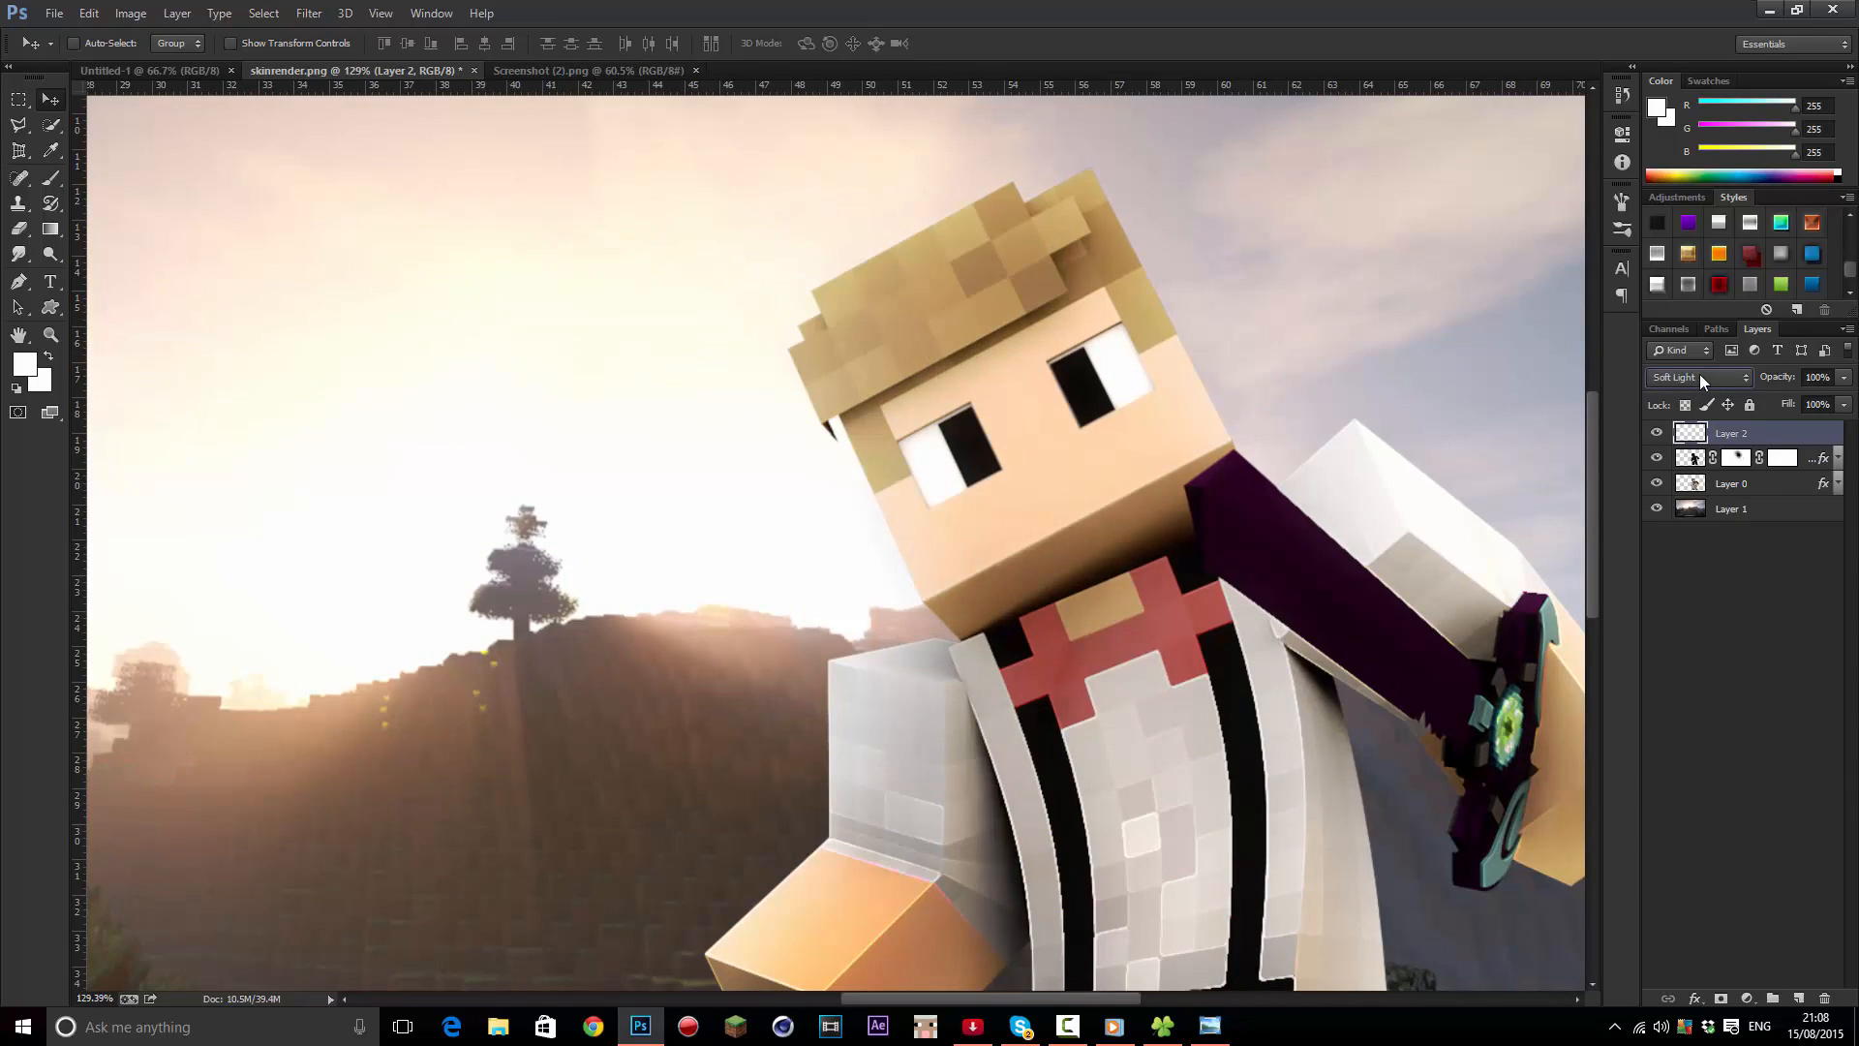
double_click(1687, 381)
Check the Soft Light effect in the whole picture by hiding and showing the white light layer
scroll(1477, 392, down, 7)
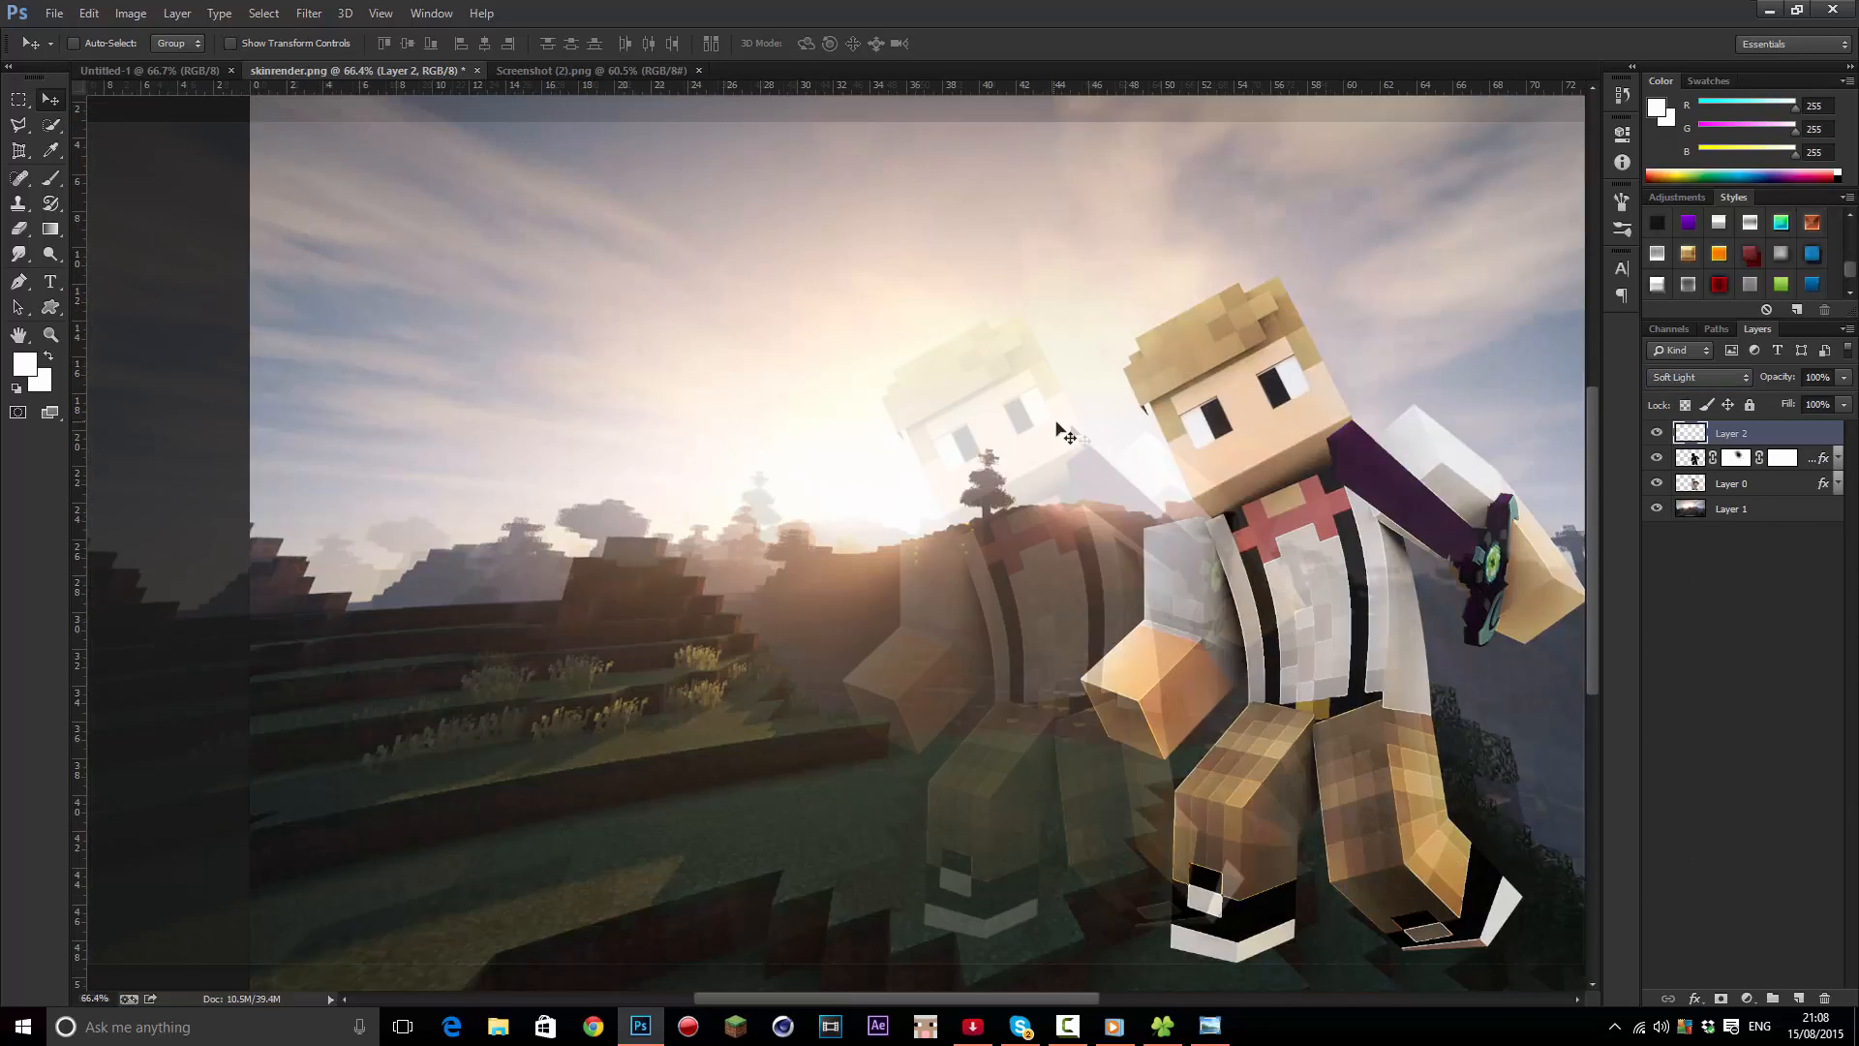
scroll(1060, 431, down, 8)
scroll(1063, 491, up, 6)
scroll(1056, 544, down, 5)
scroll(1338, 503, up, 1)
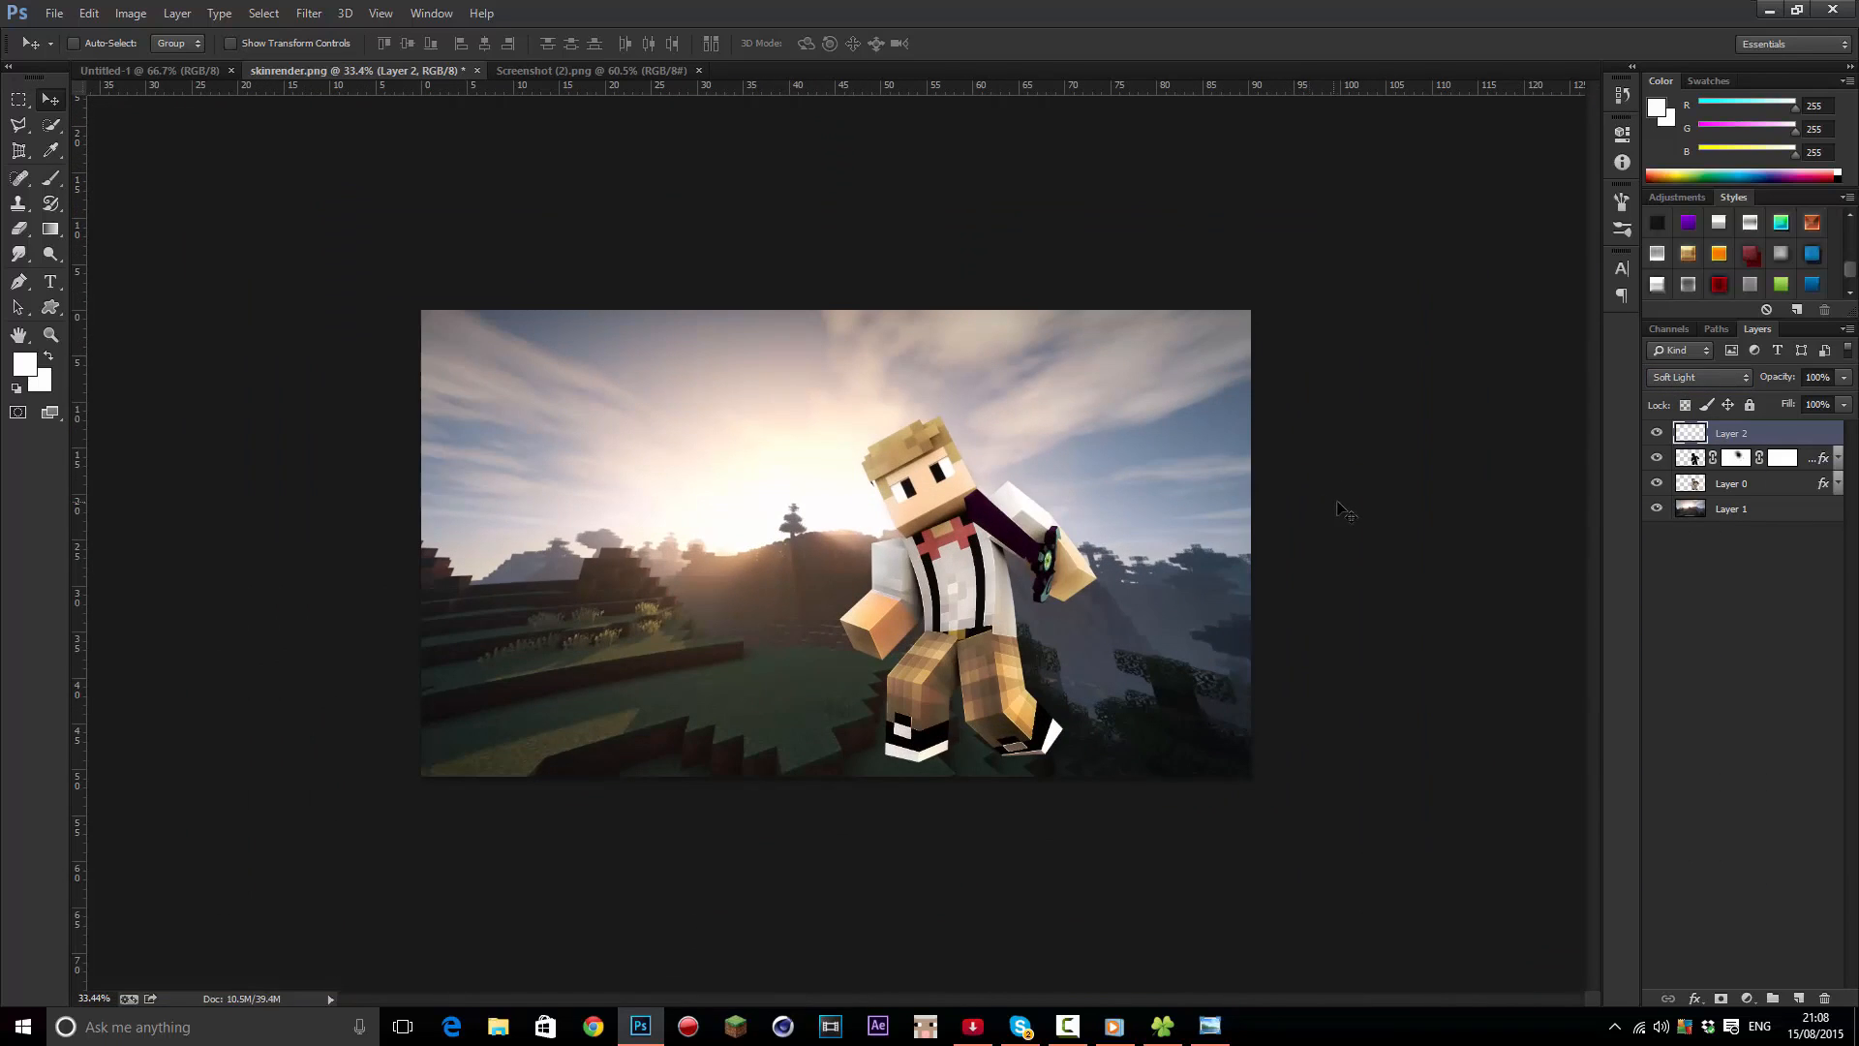
scroll(1142, 515, up, 2)
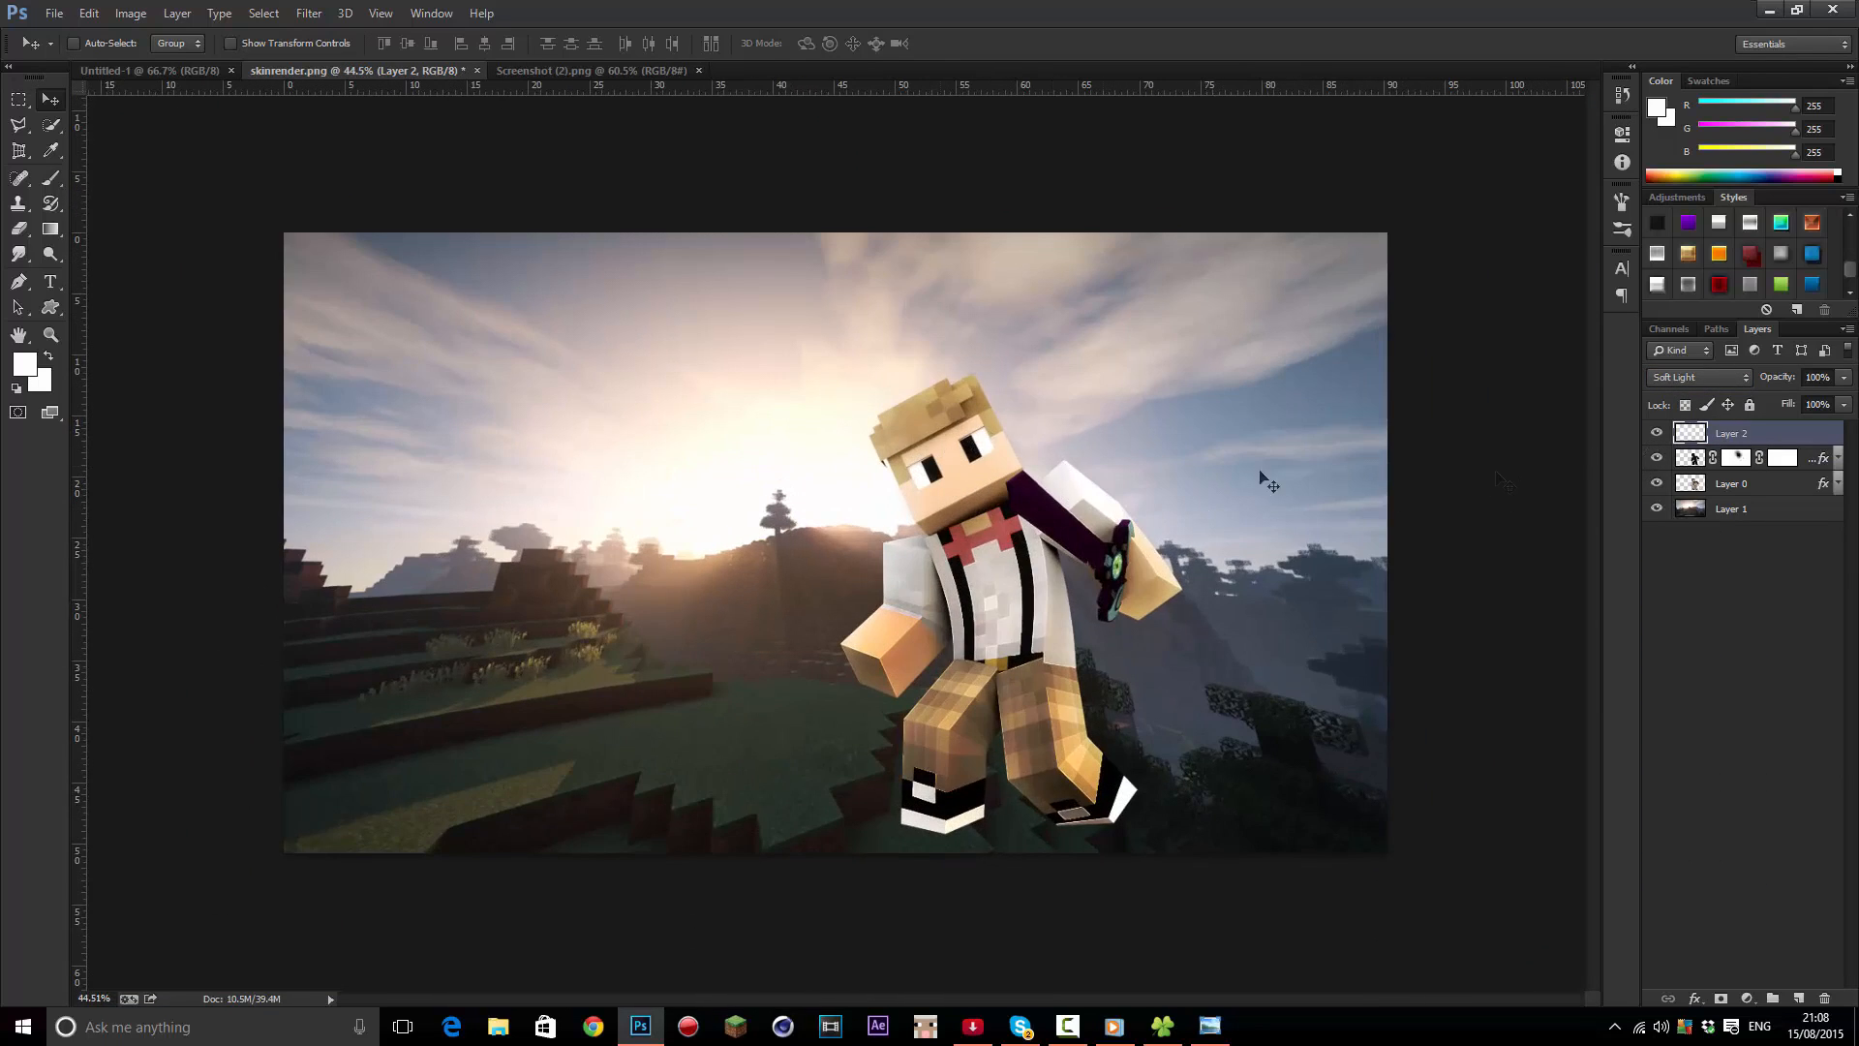
click(1658, 433)
click(1658, 433)
click(1658, 433)
click(1657, 433)
scroll(958, 472, up, 2)
scroll(858, 521, up, 1)
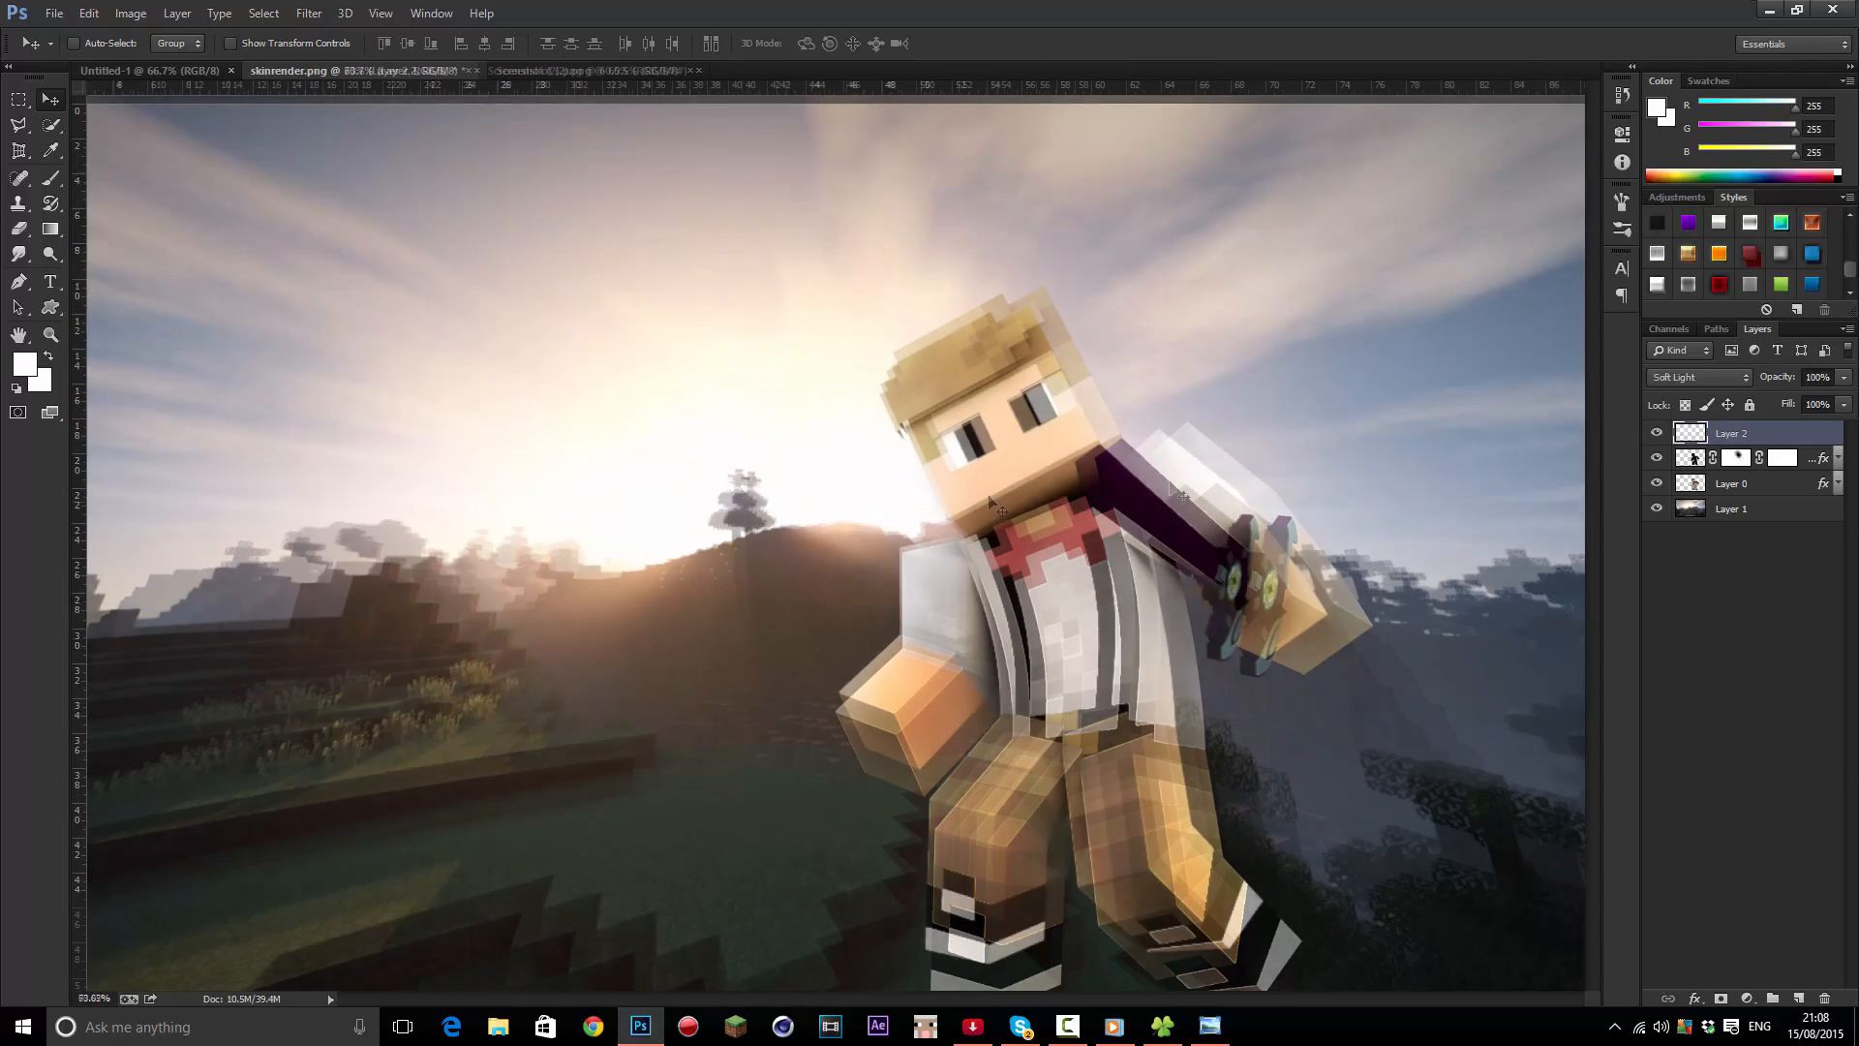
scroll(1598, 444, down, 3)
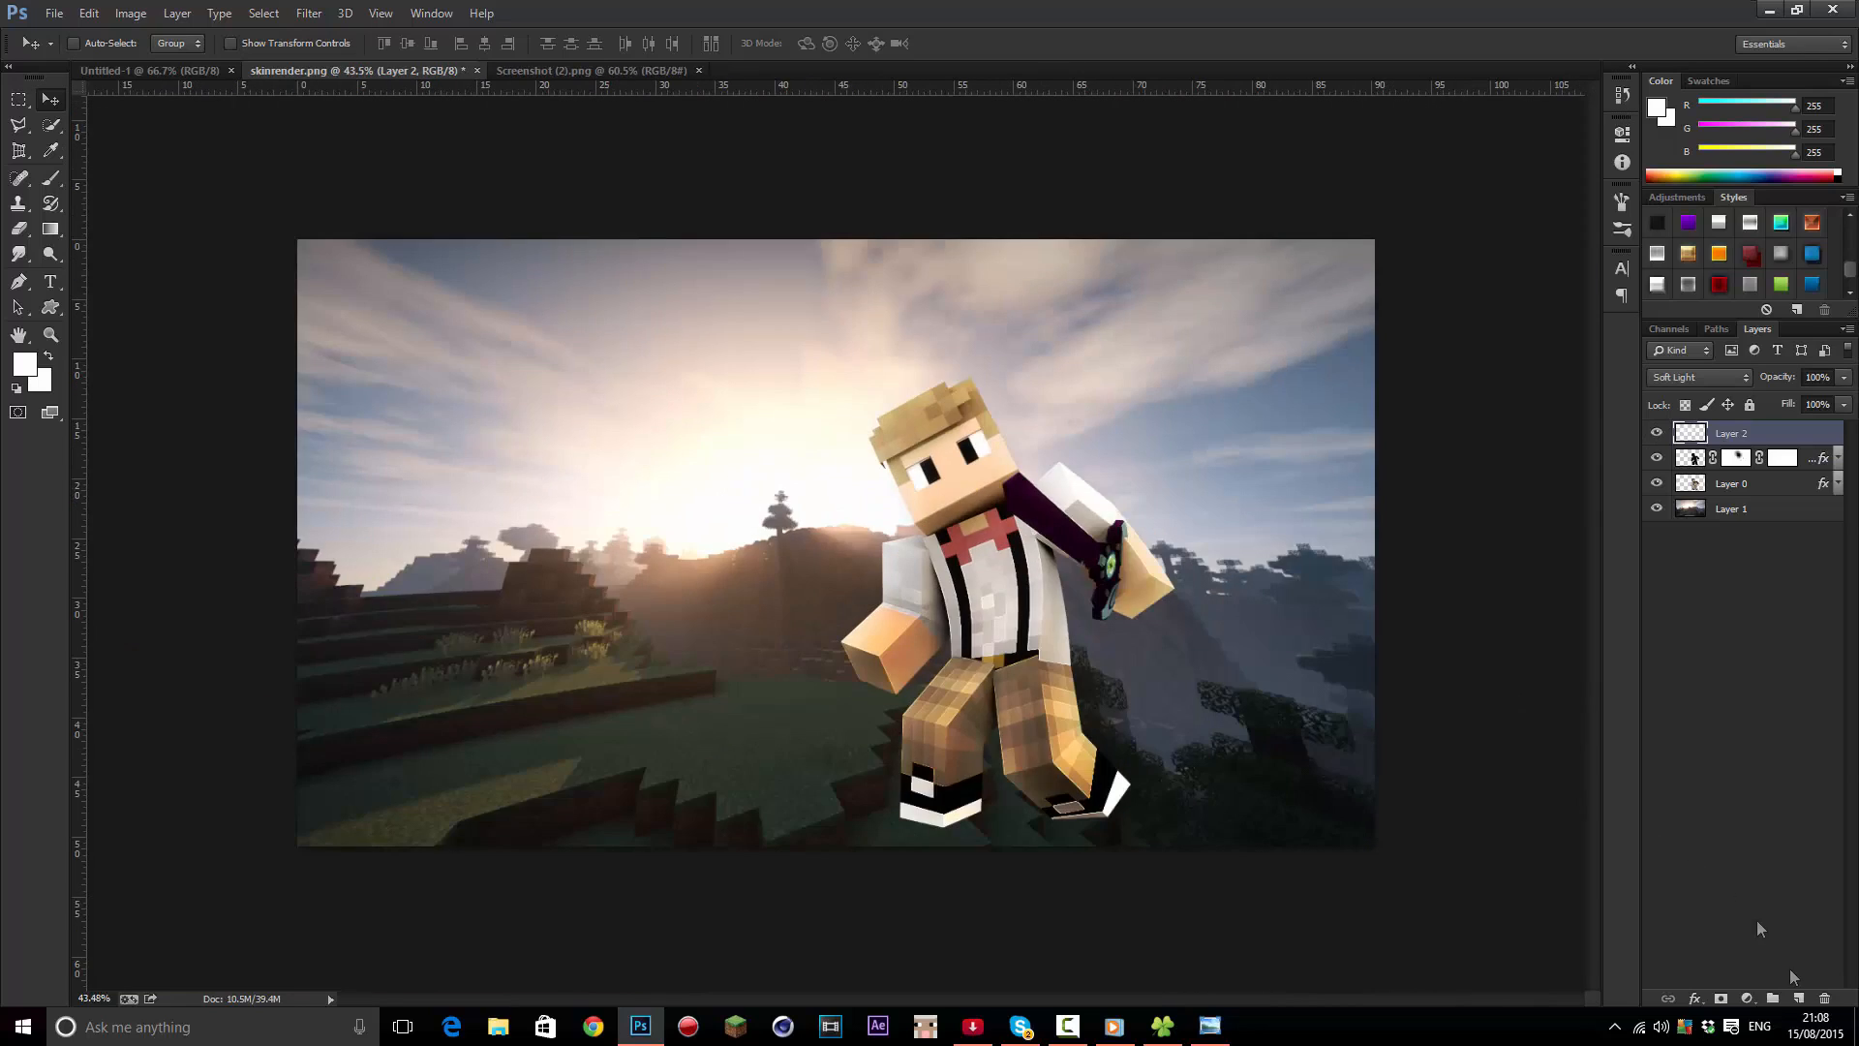
Add another new layer and place it directly beneath the white light layer
click(1799, 999)
drag(1734, 432, 1749, 465)
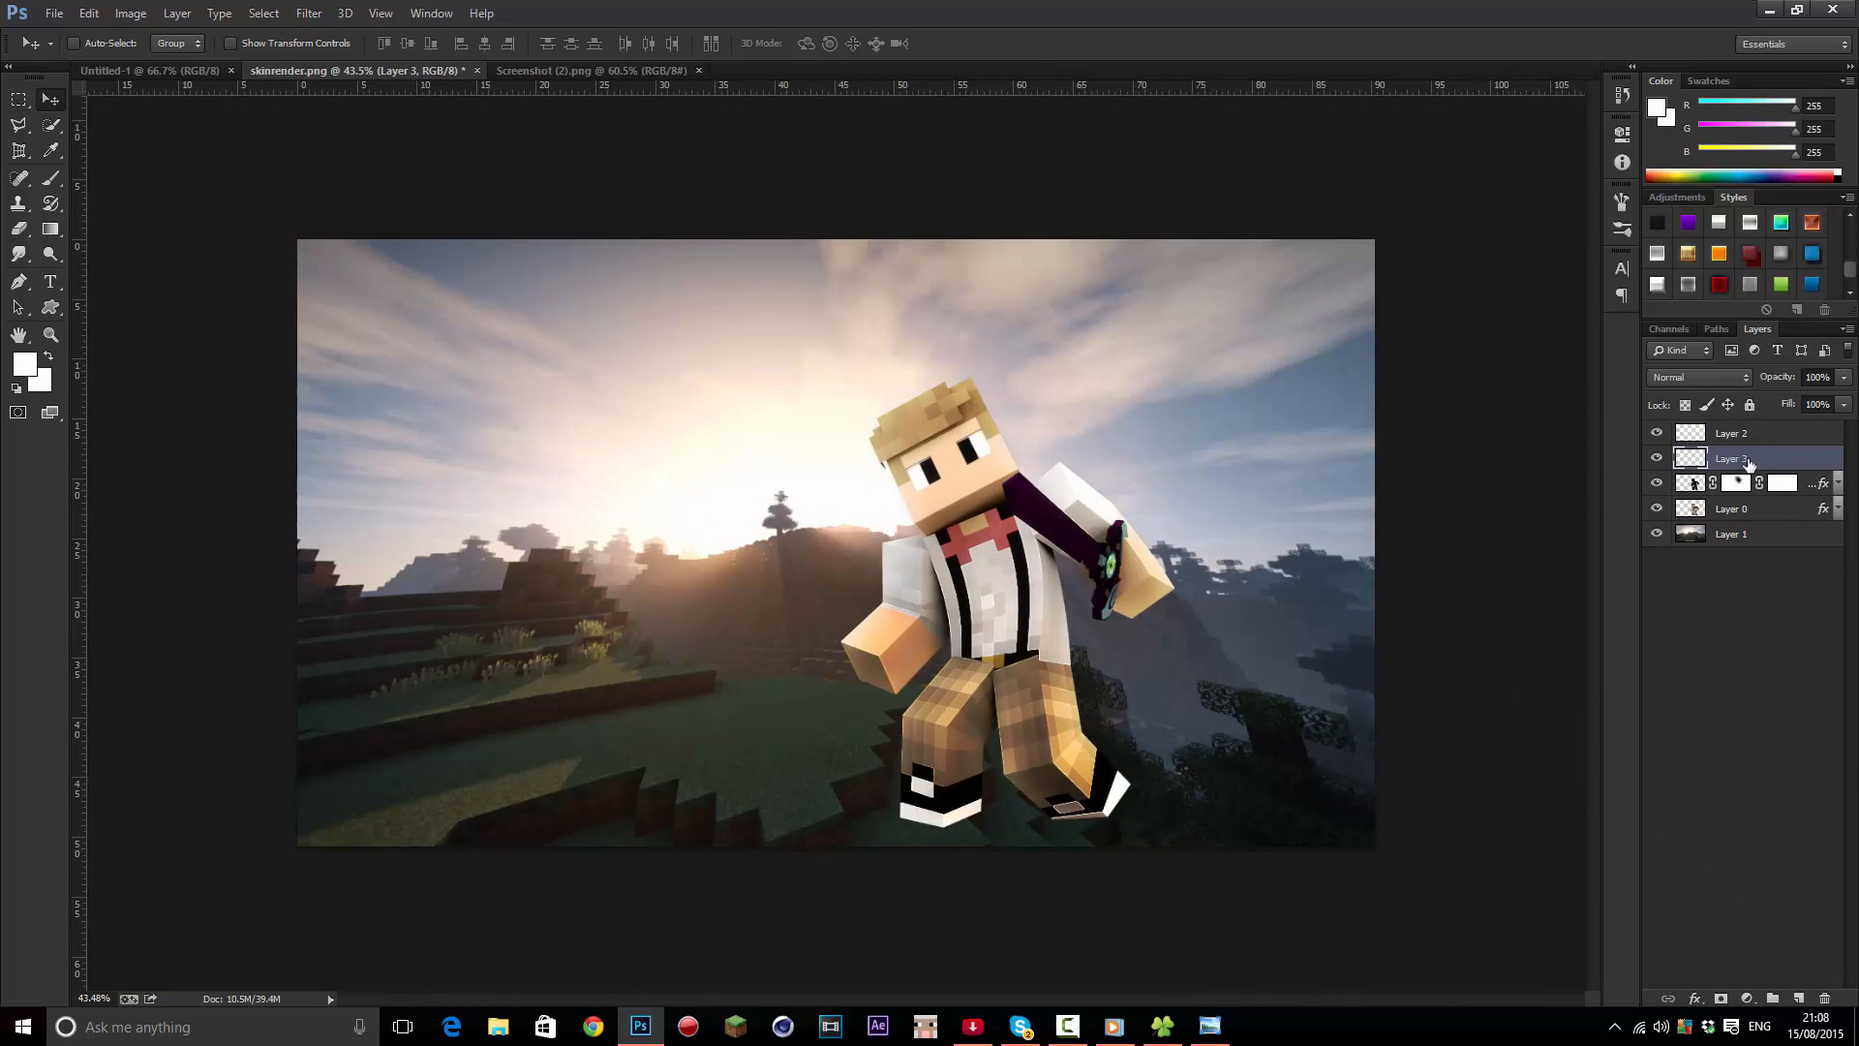
Merge the glowing-edges copy into the character layer and clip the new empty layer to it
click(1816, 482)
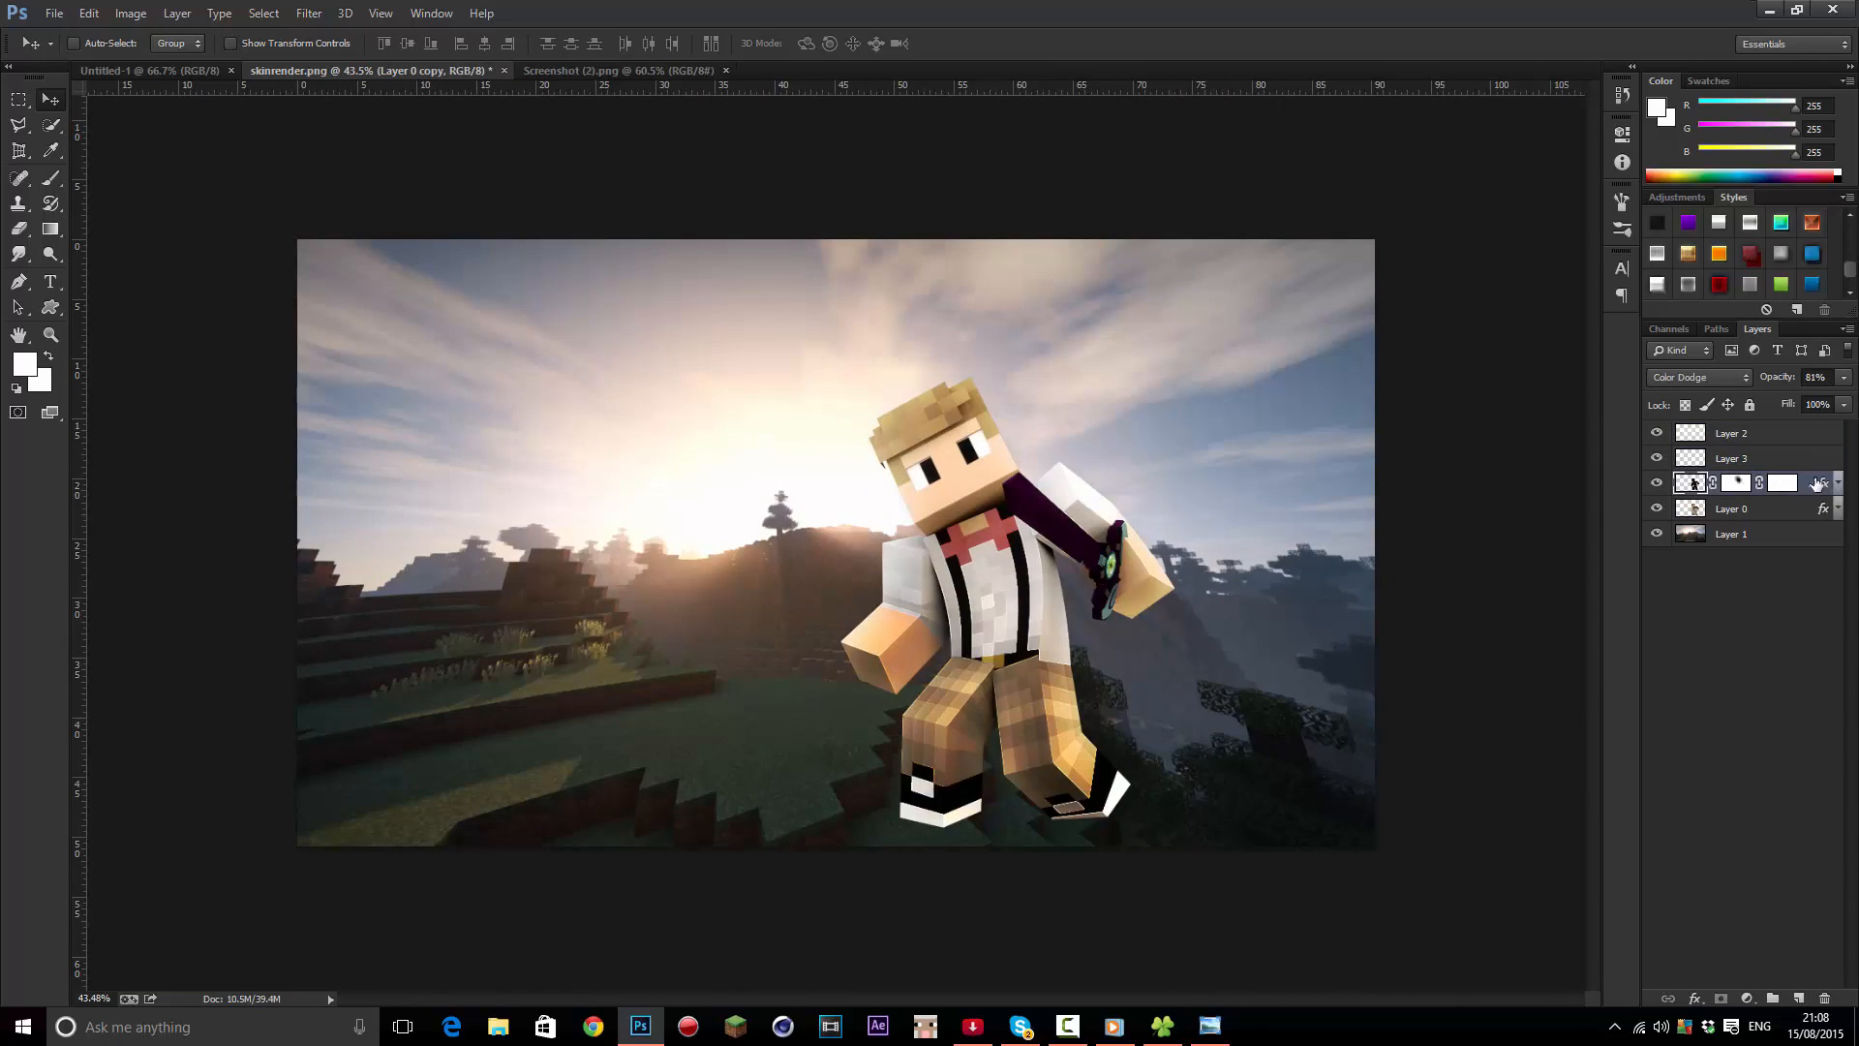
key(Delete)
click(1730, 460)
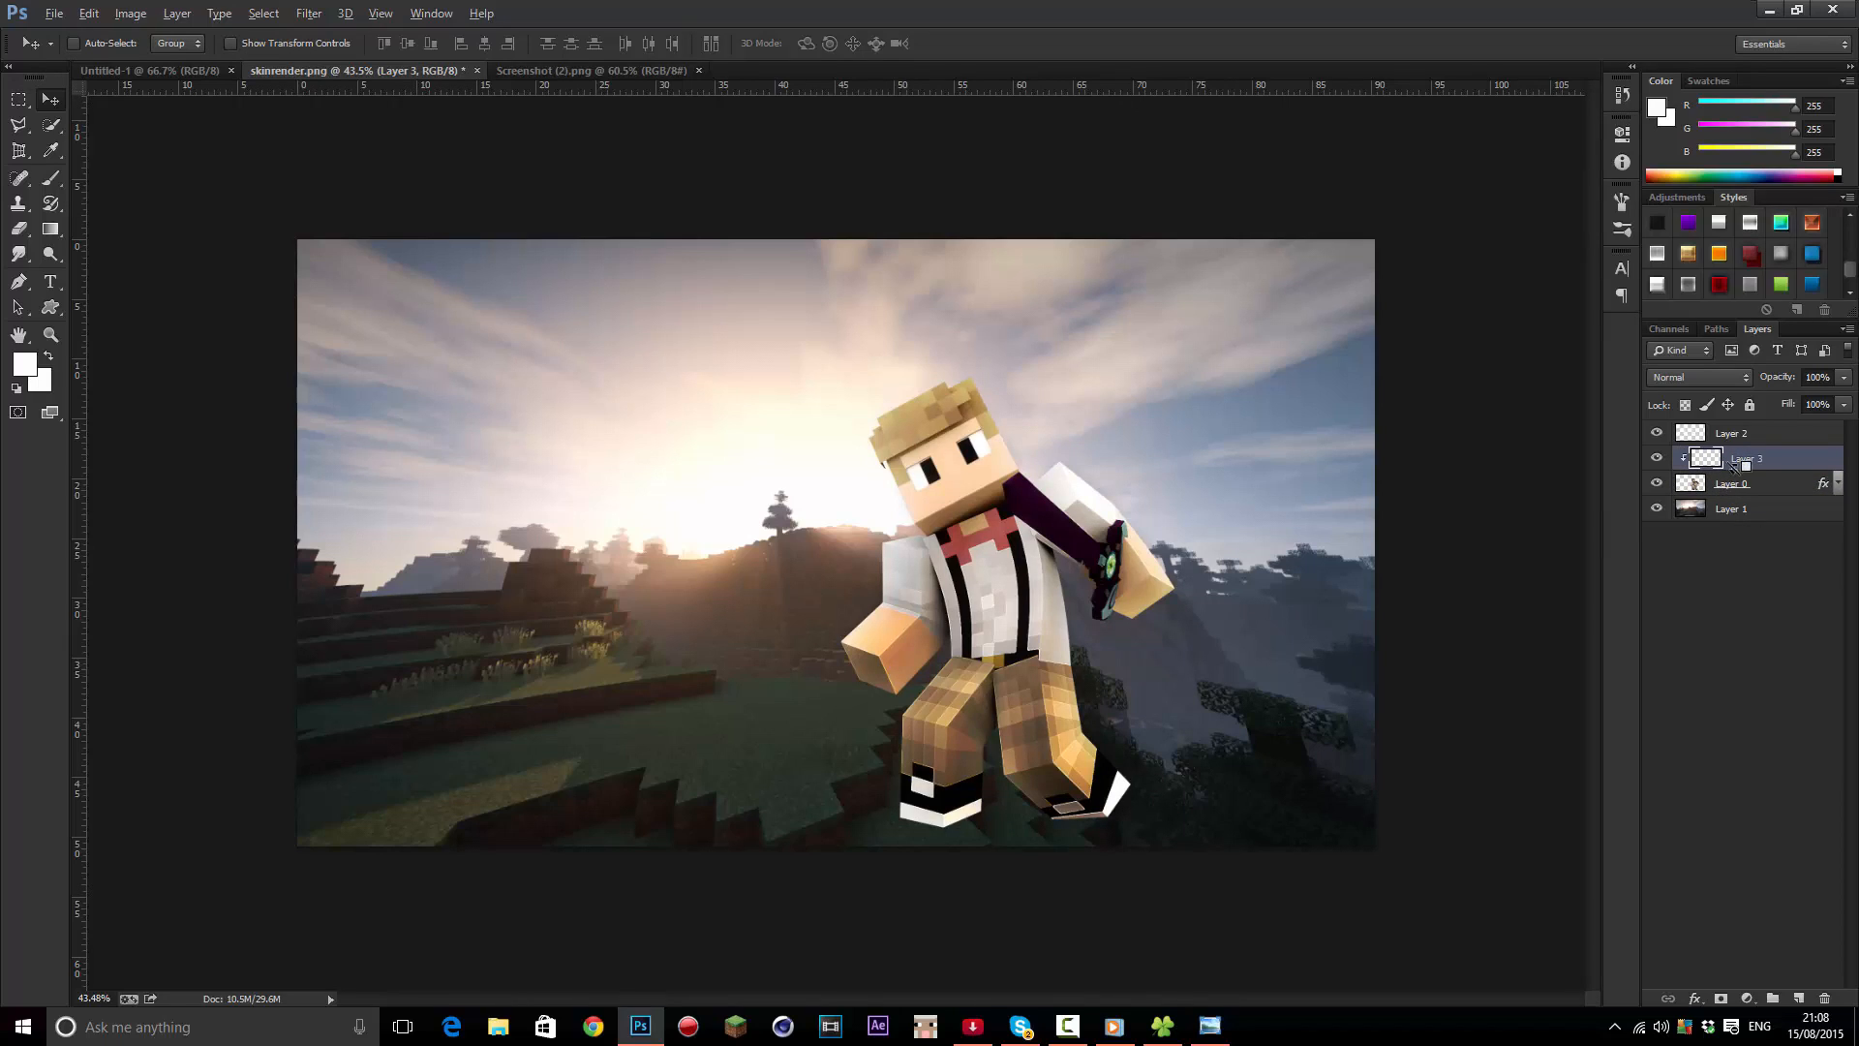
Reduce the brush to 50 px and set the clipped layer's blend mode to Soft Light
click(53, 181)
mouse_move(968, 445)
mouse_down()
mouse_move(810, 519)
mouse_move(969, 629)
mouse_move(954, 804)
mouse_move(1082, 701)
mouse_move(1063, 738)
mouse_move(903, 732)
mouse_move(789, 770)
mouse_move(998, 707)
mouse_up()
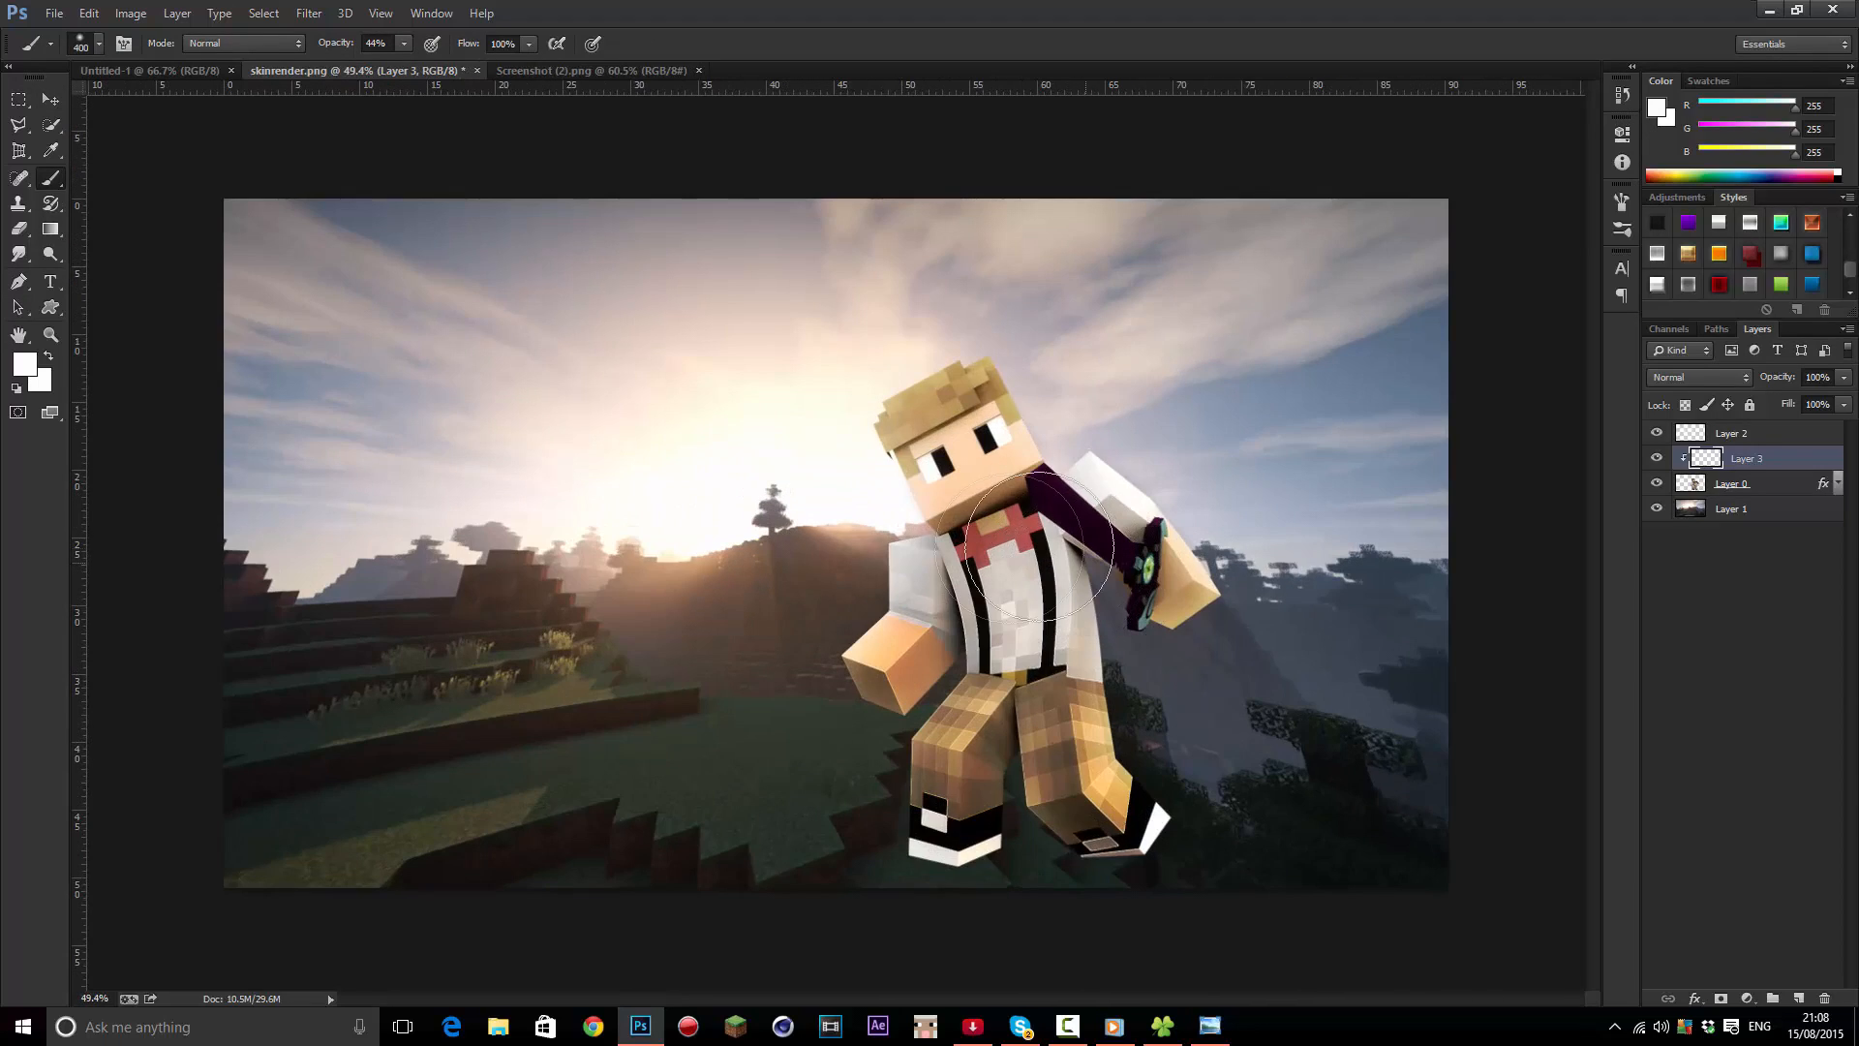
key(bracketleft)
key(bracketleft)
scroll(869, 583, up, 3)
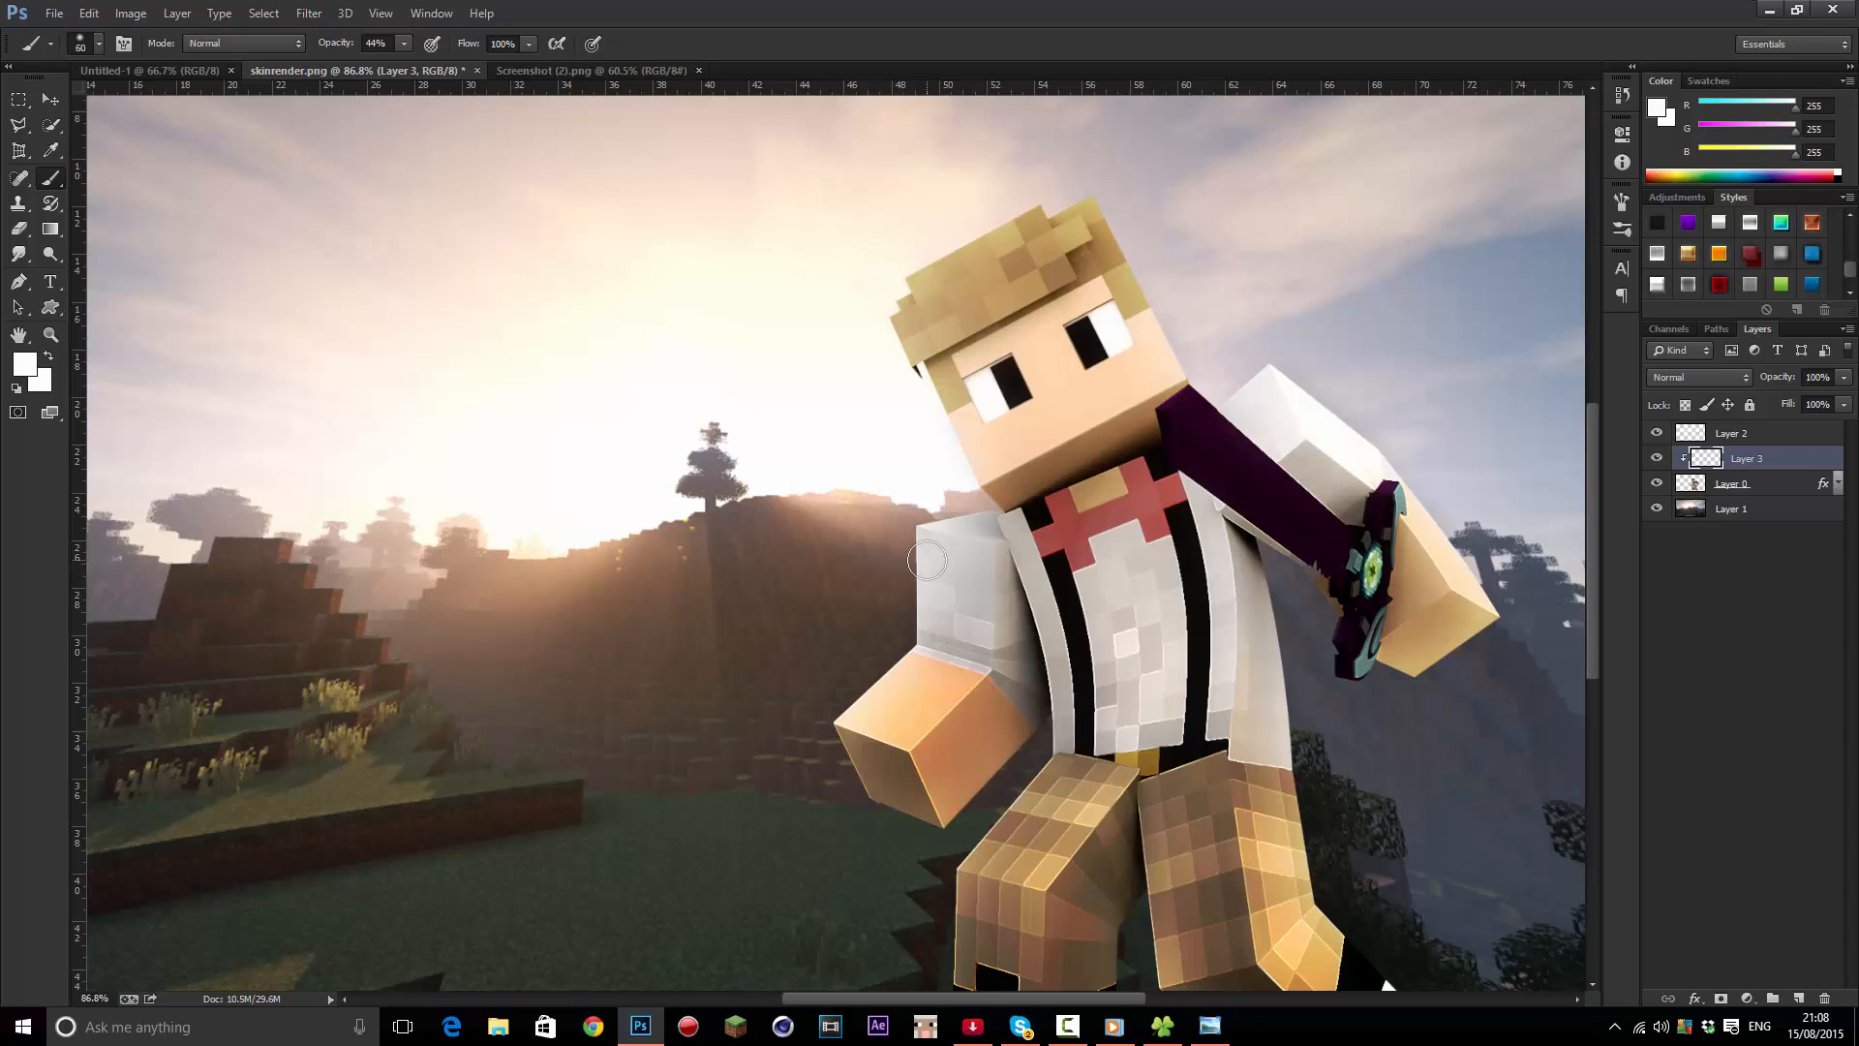
key(bracketleft)
click(1700, 377)
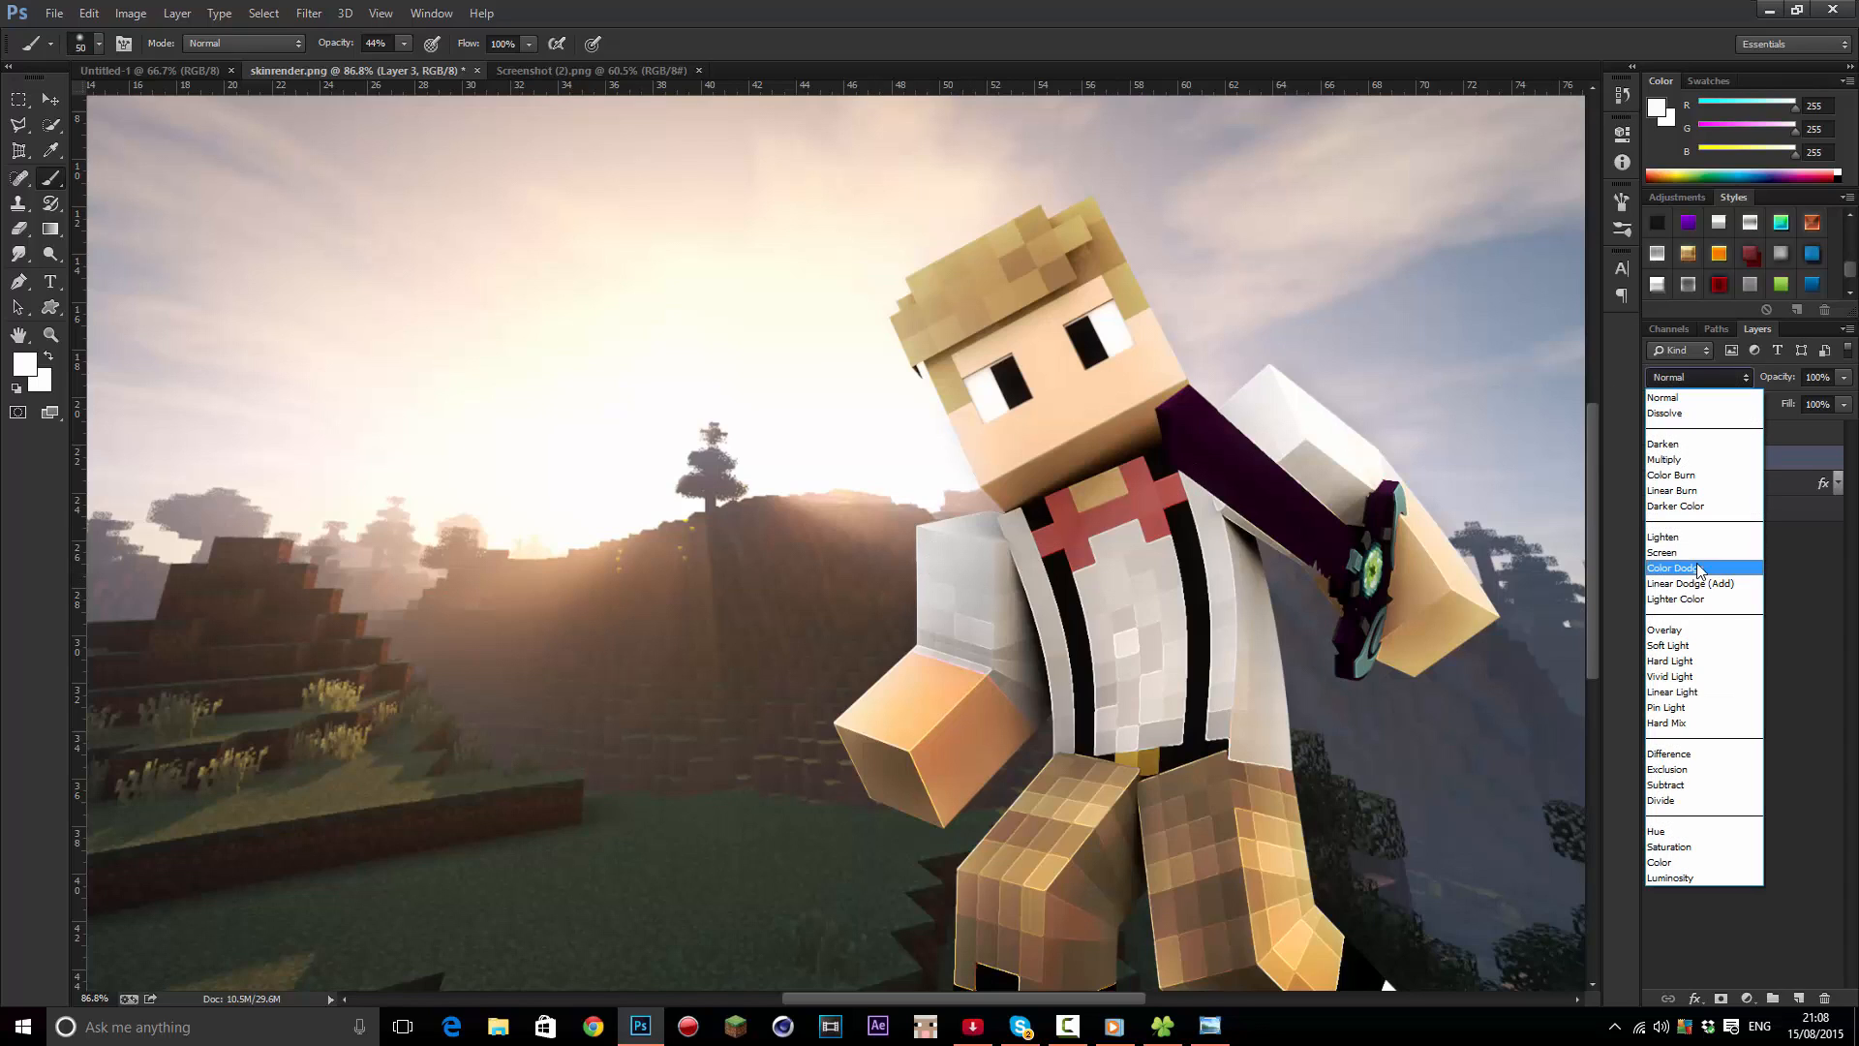
click(1668, 645)
Raise the brush opacity to 100% and paint white light along the edges of the hand, sleeve and trouser legs facing the sun
drag(842, 730, 862, 791)
key(ctrl+z)
click(406, 44)
drag(405, 65, 461, 65)
drag(921, 539, 908, 657)
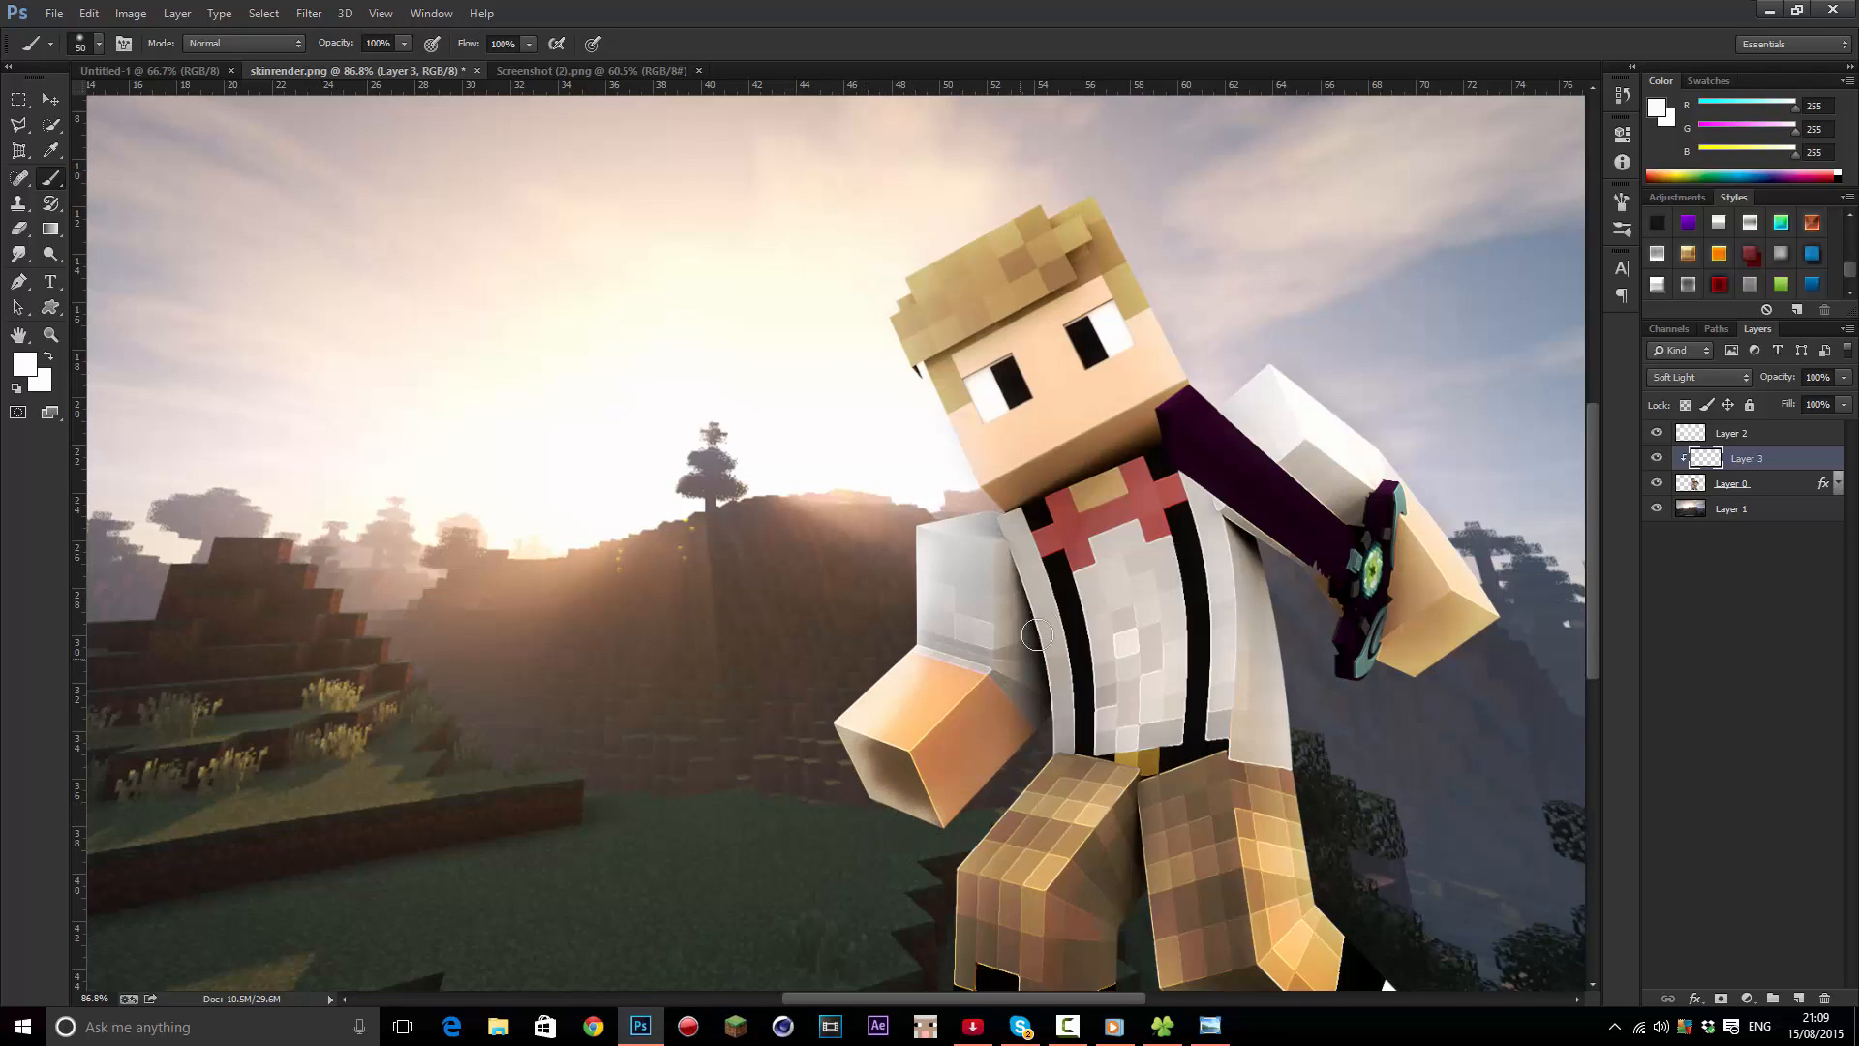
mouse_move(1032, 576)
mouse_down()
mouse_move(1037, 757)
mouse_move(1056, 690)
mouse_move(1056, 772)
mouse_move(968, 939)
mouse_up()
mouse_move(1026, 678)
mouse_down()
mouse_move(1066, 860)
mouse_move(1099, 881)
mouse_move(1012, 890)
mouse_up()
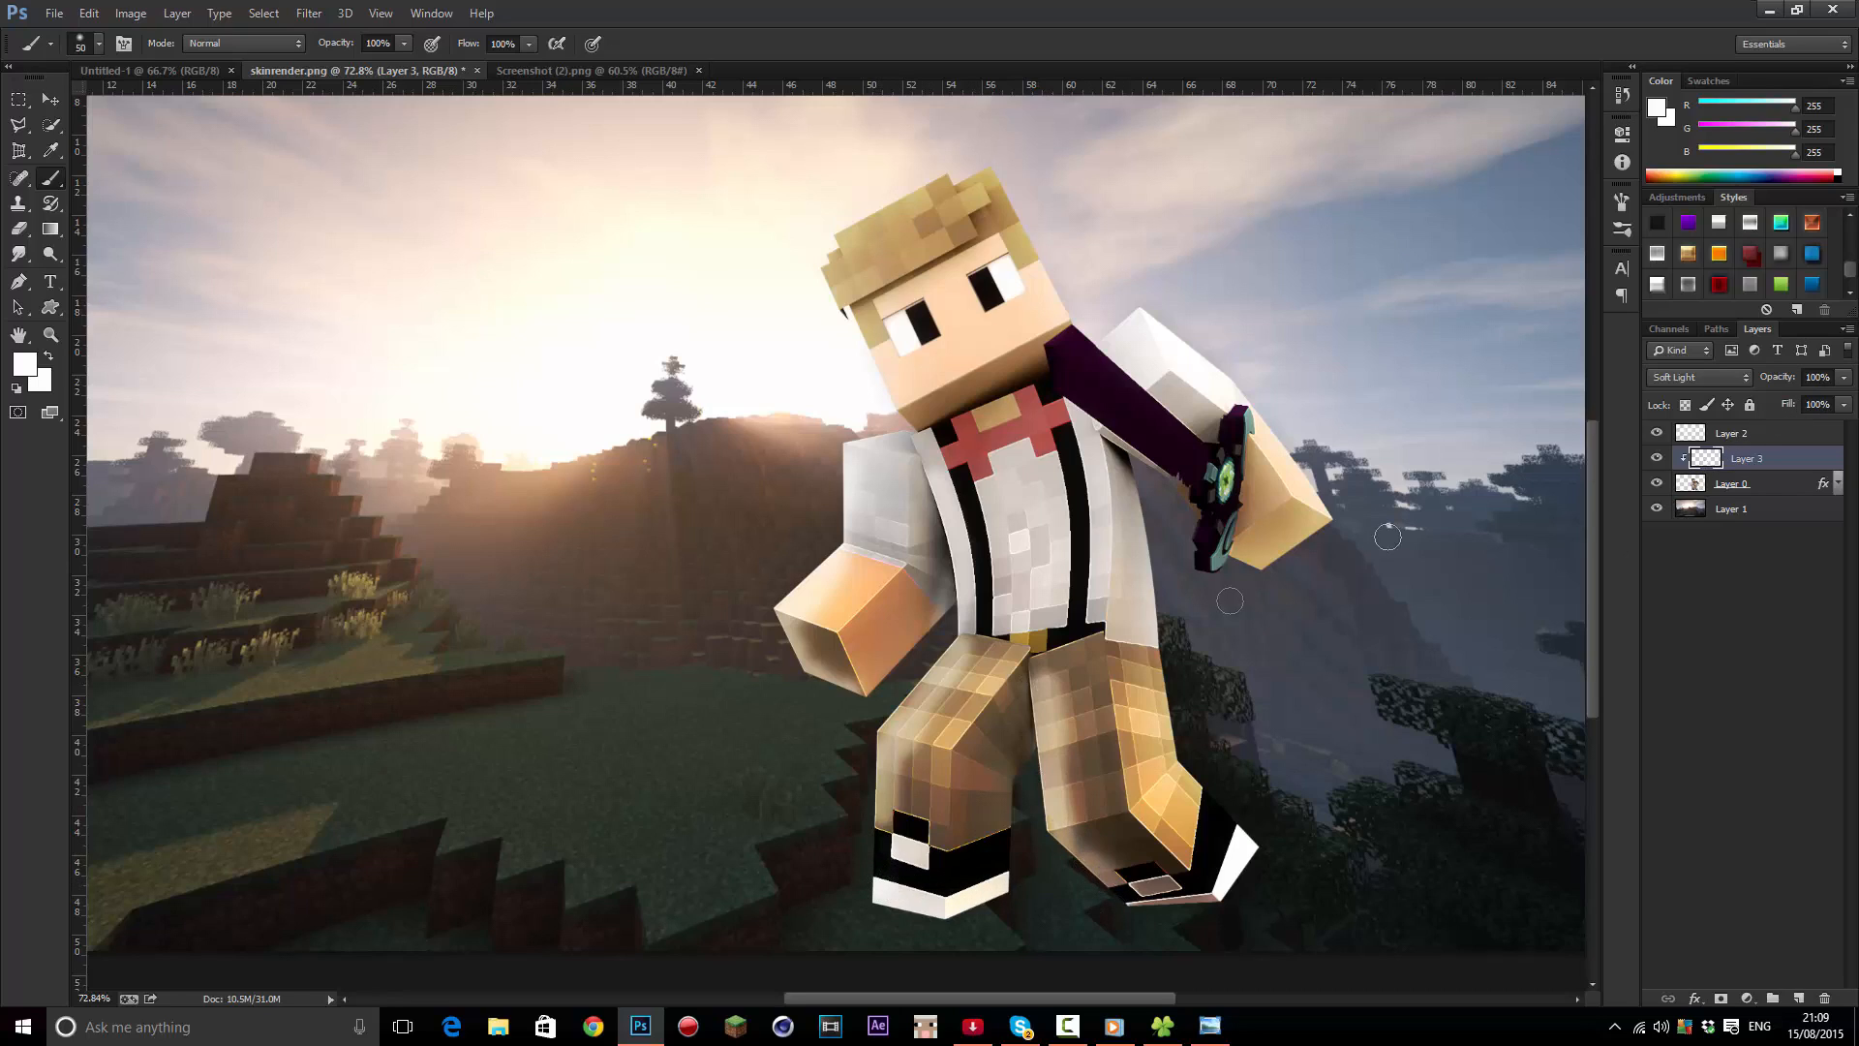
Lower the clipped light layer's opacity to 25%, set its blend mode to Overlay and compare the image with the layer hidden
drag(1844, 376, 1770, 403)
click(1696, 378)
click(1683, 397)
click(1691, 384)
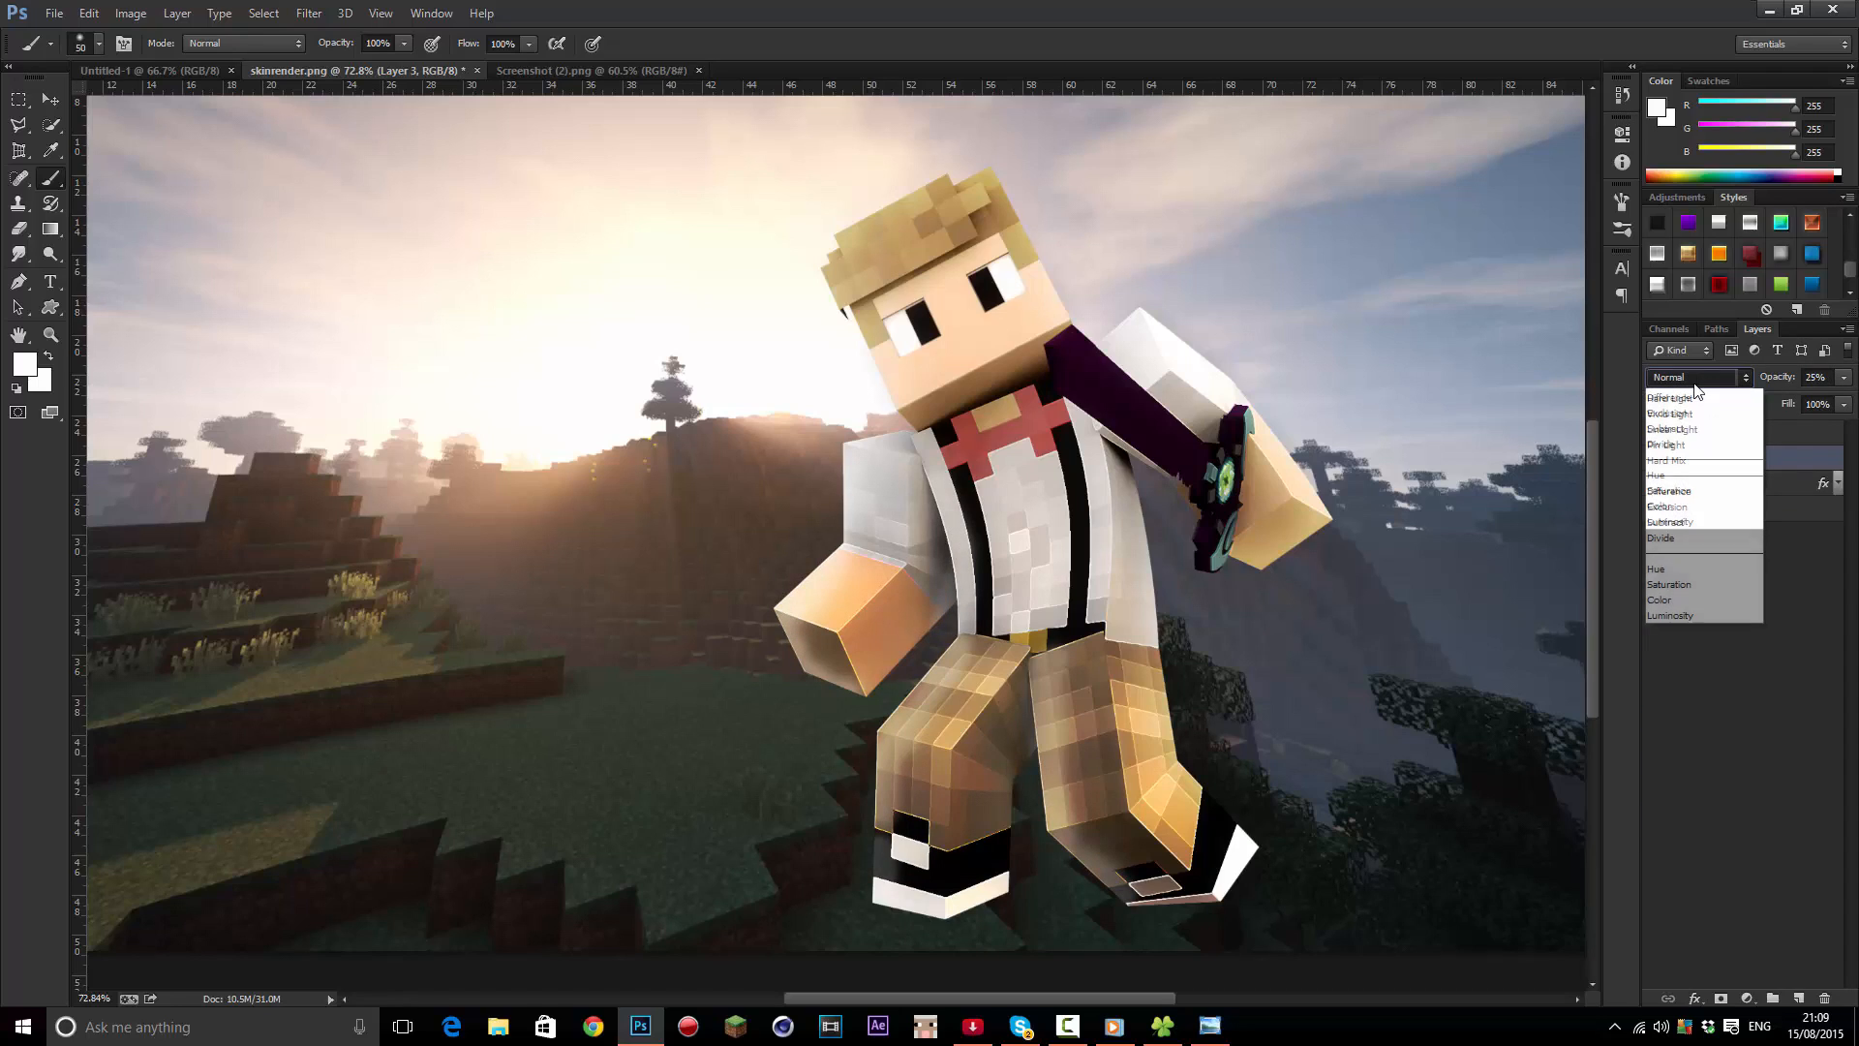
click(1691, 628)
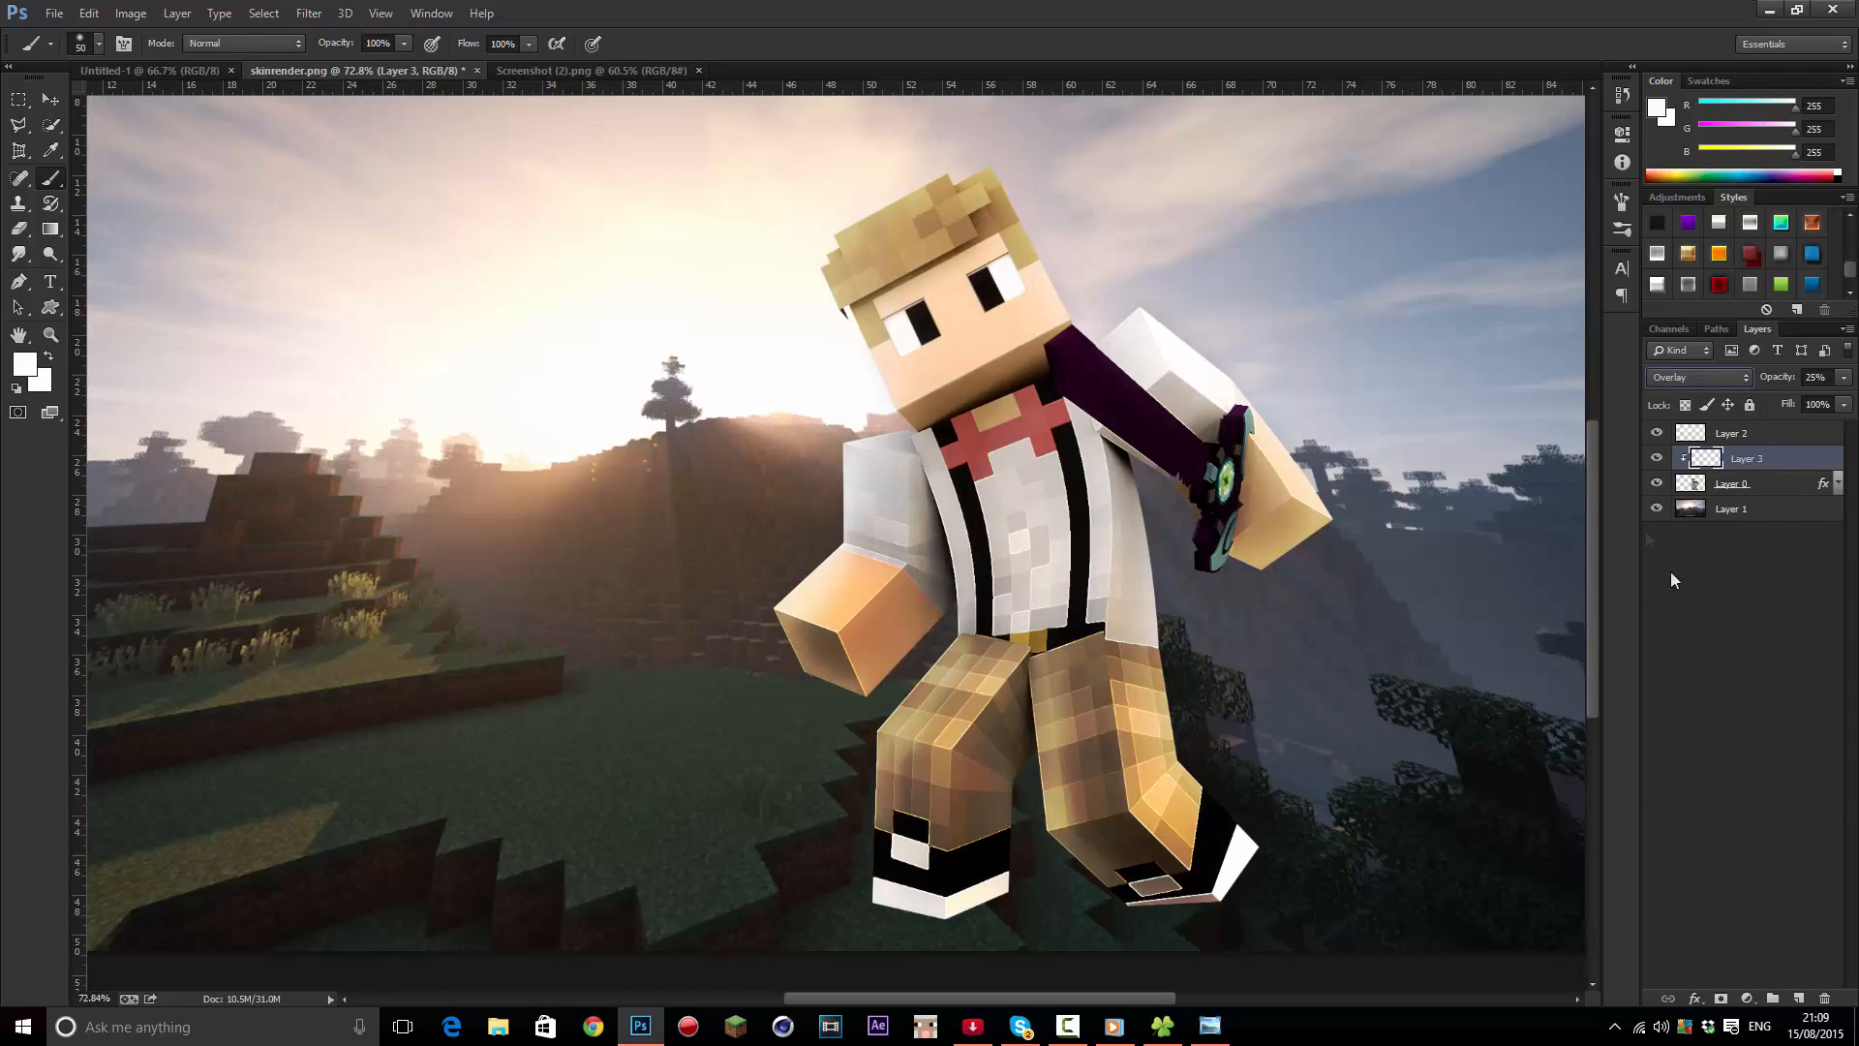
click(1659, 459)
click(1658, 458)
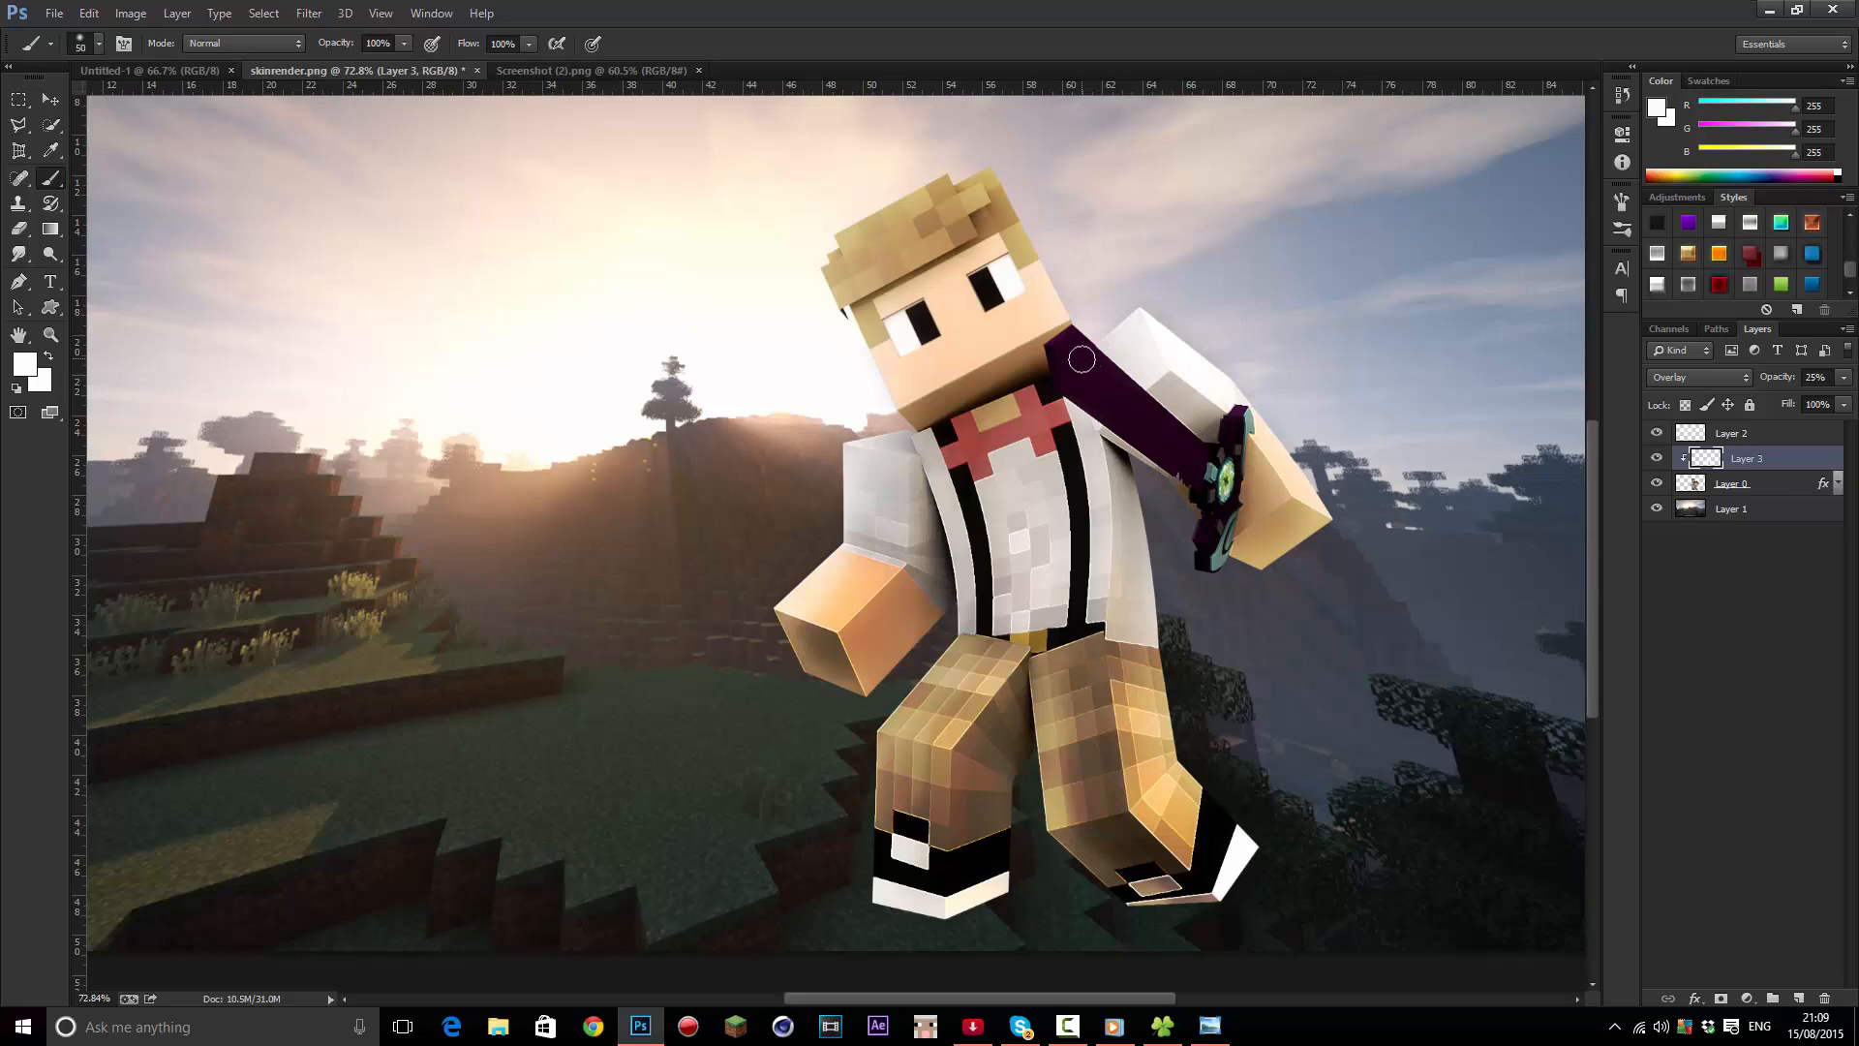
Examine the lit character against the sunset landscape both close up and in full, ending with the top white light layer selected
scroll(1257, 497, down, 2)
scroll(1257, 496, up, 5)
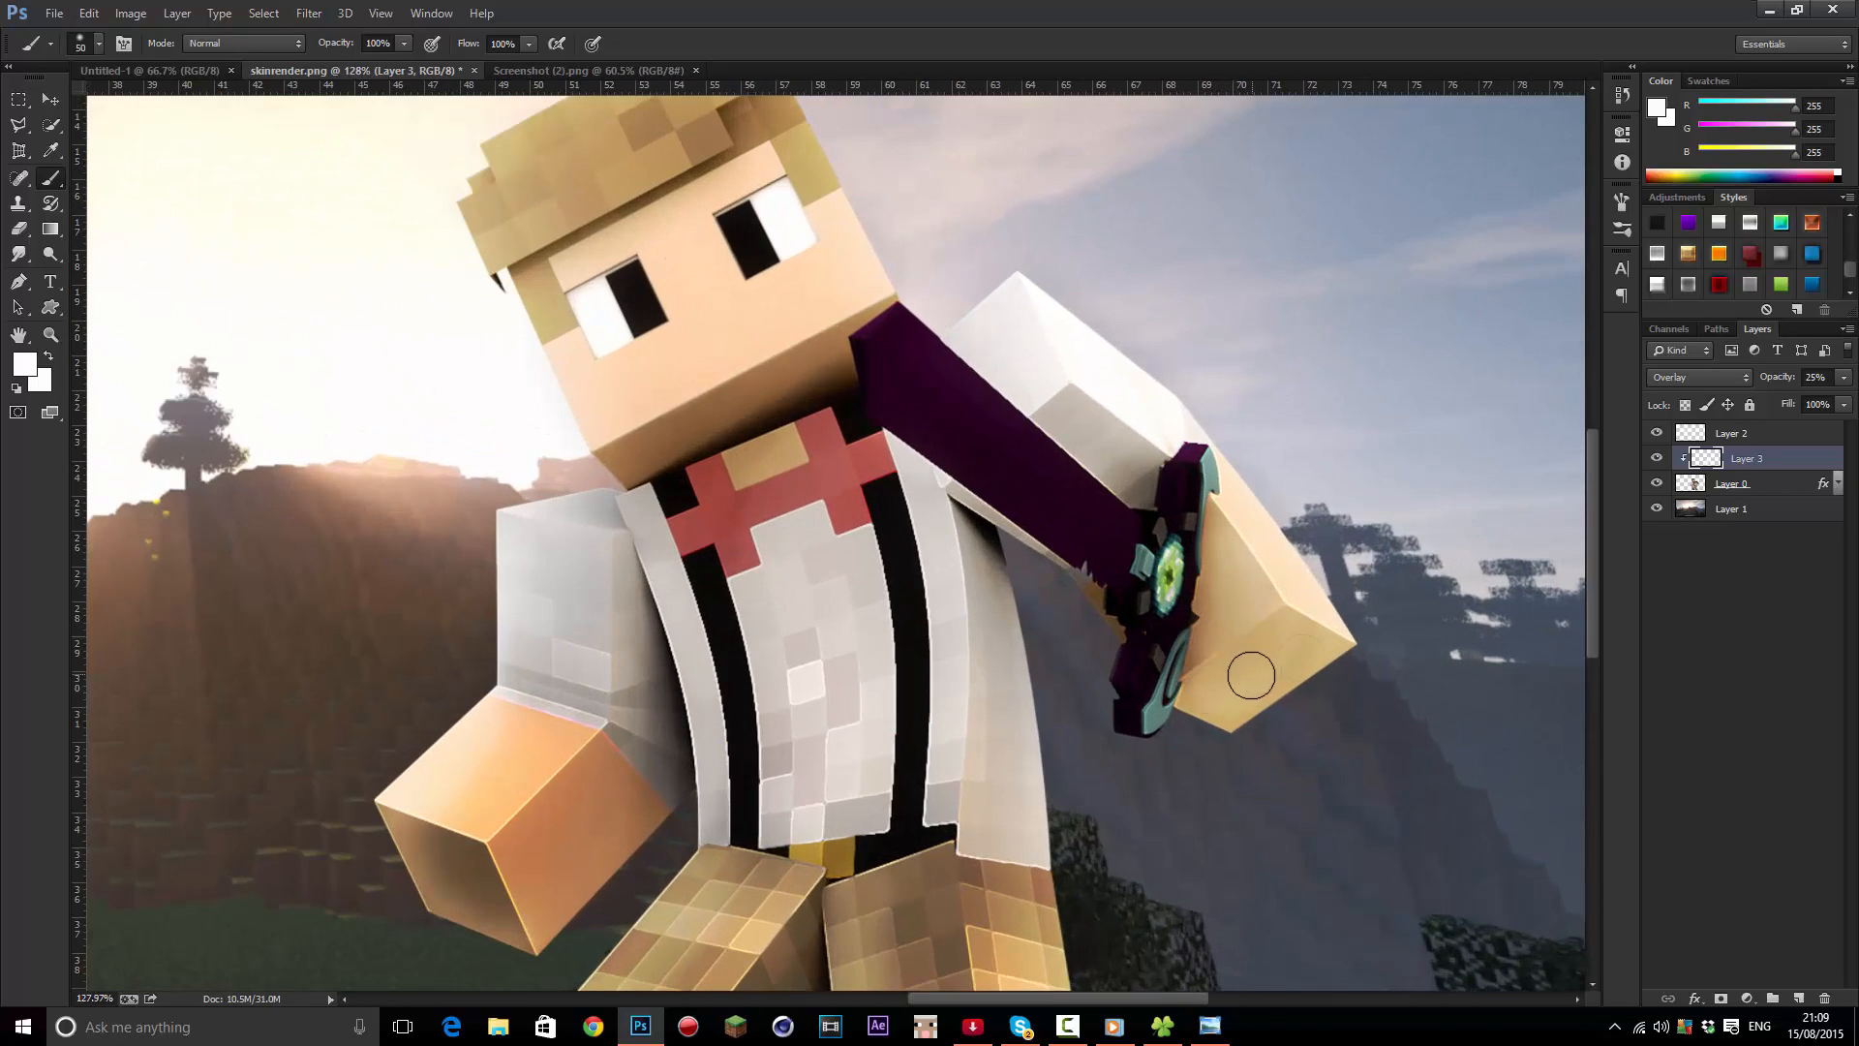
scroll(1249, 664, down, 6)
scroll(1007, 487, up, 2)
scroll(1005, 542, down, 3)
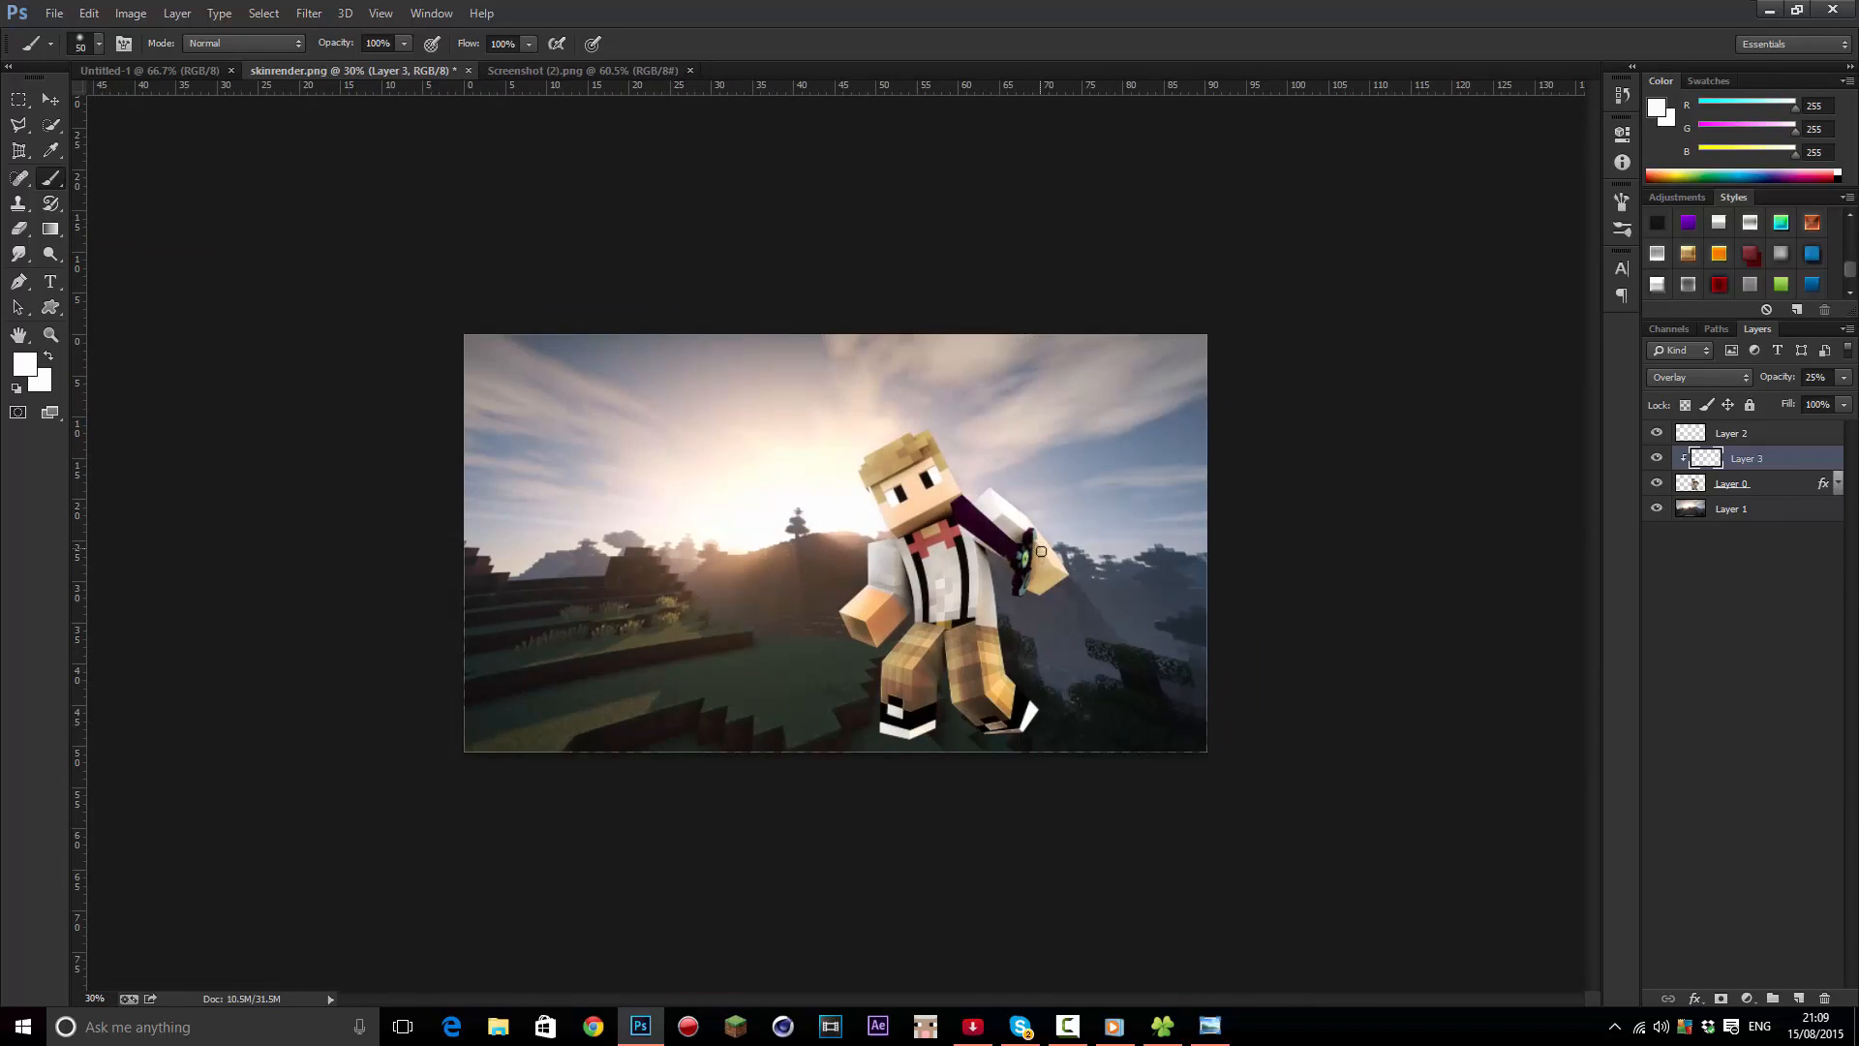
scroll(1002, 615, up, 1)
click(1733, 433)
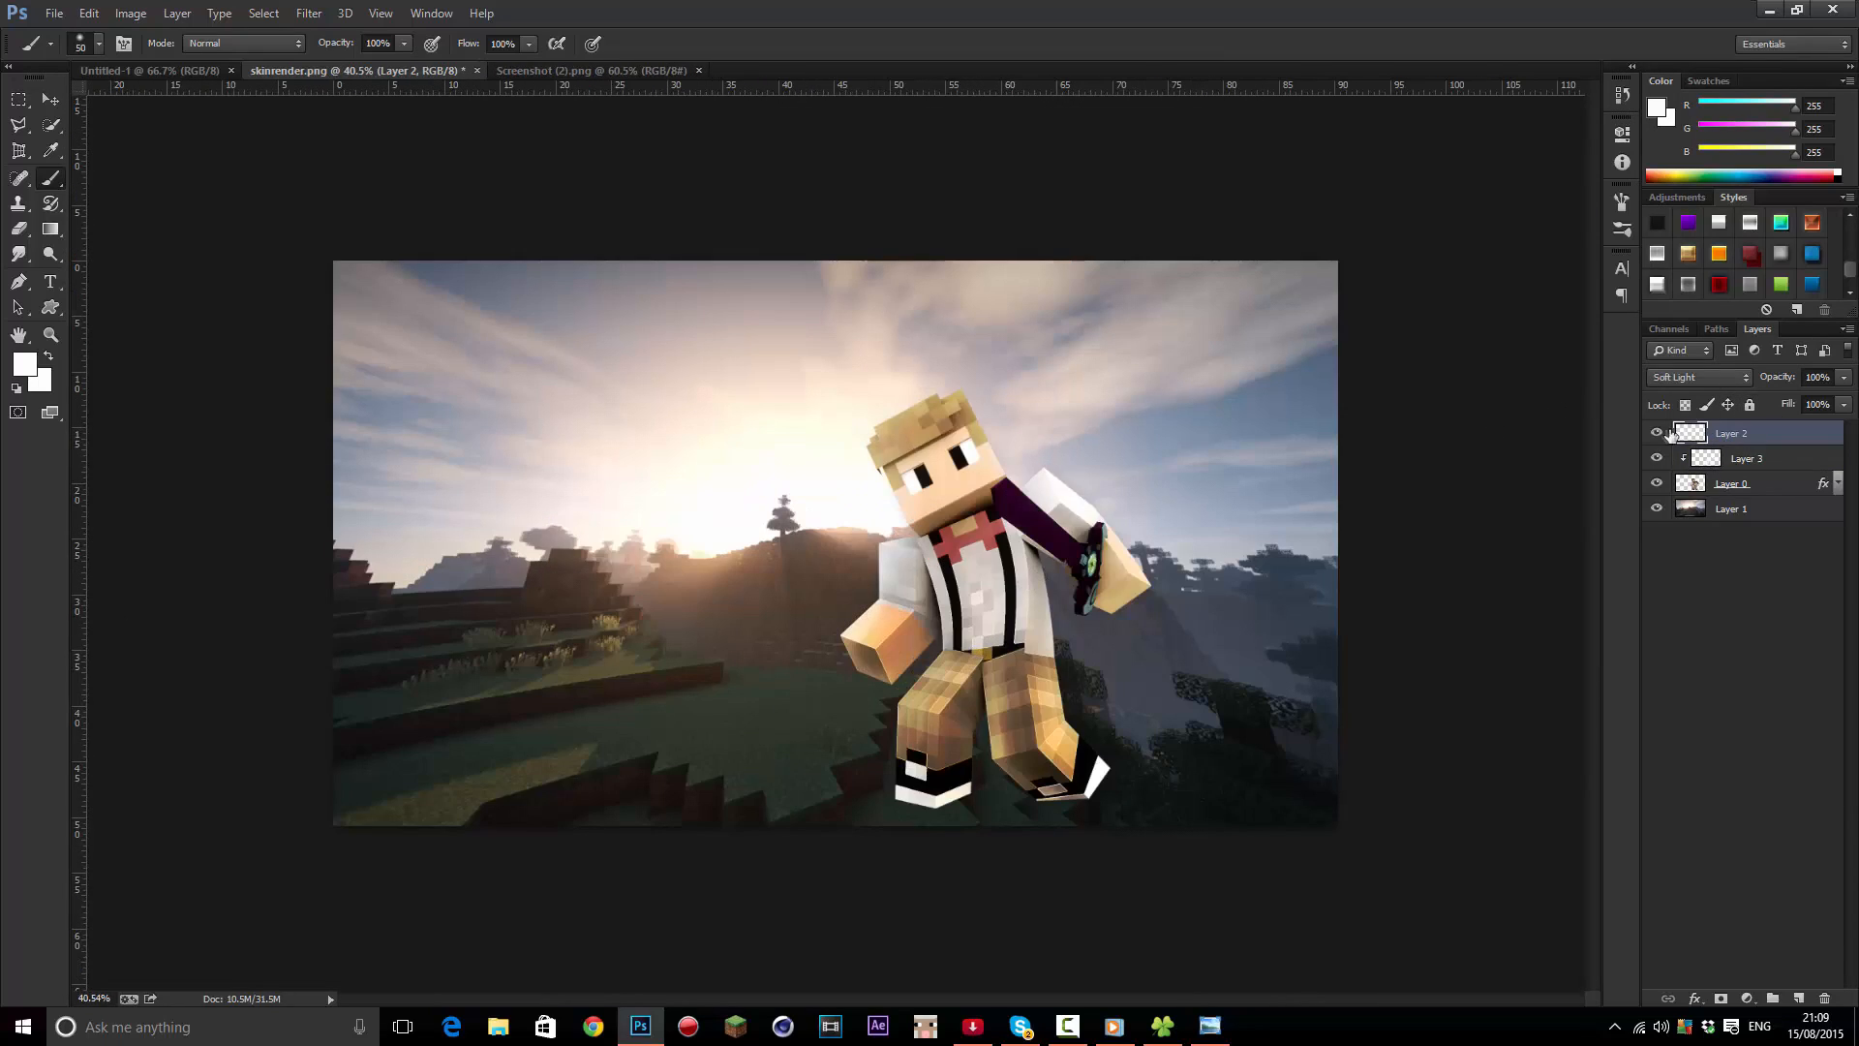
scroll(1357, 435, down, 2)
scroll(1357, 436, up, 2)
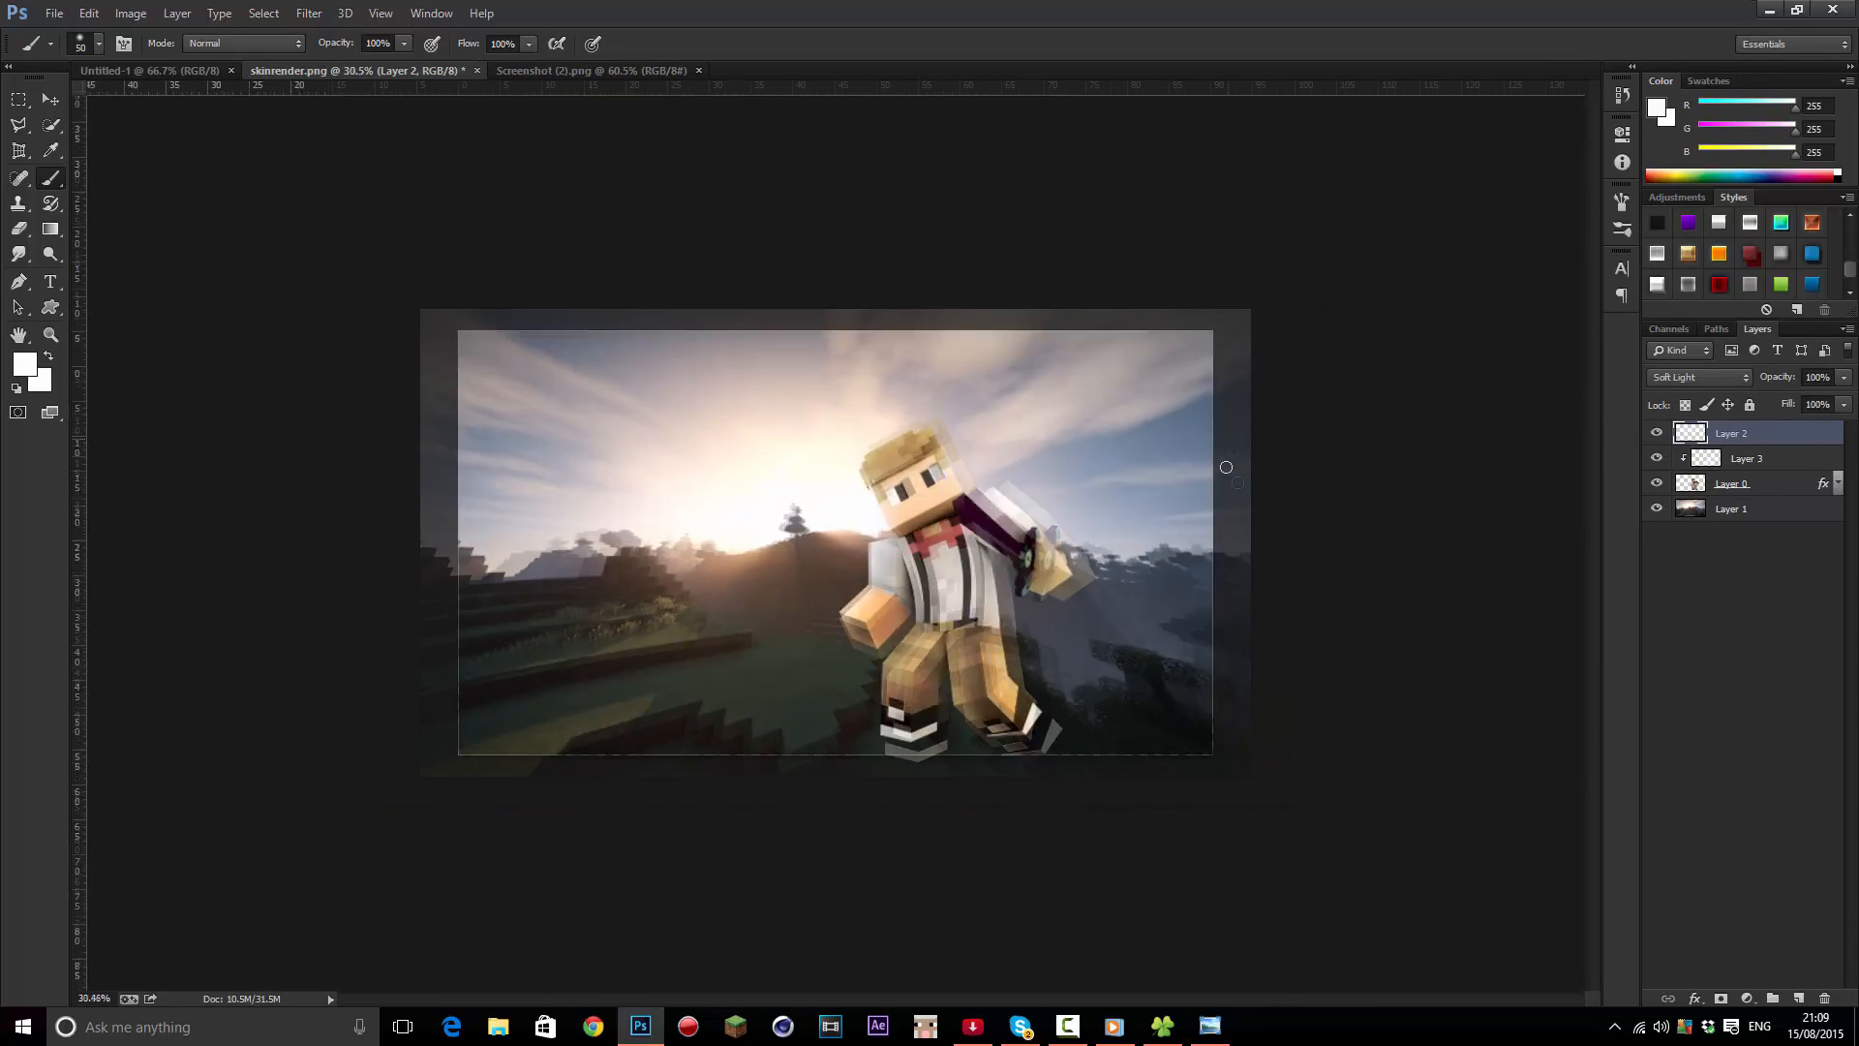
scroll(990, 478, up, 2)
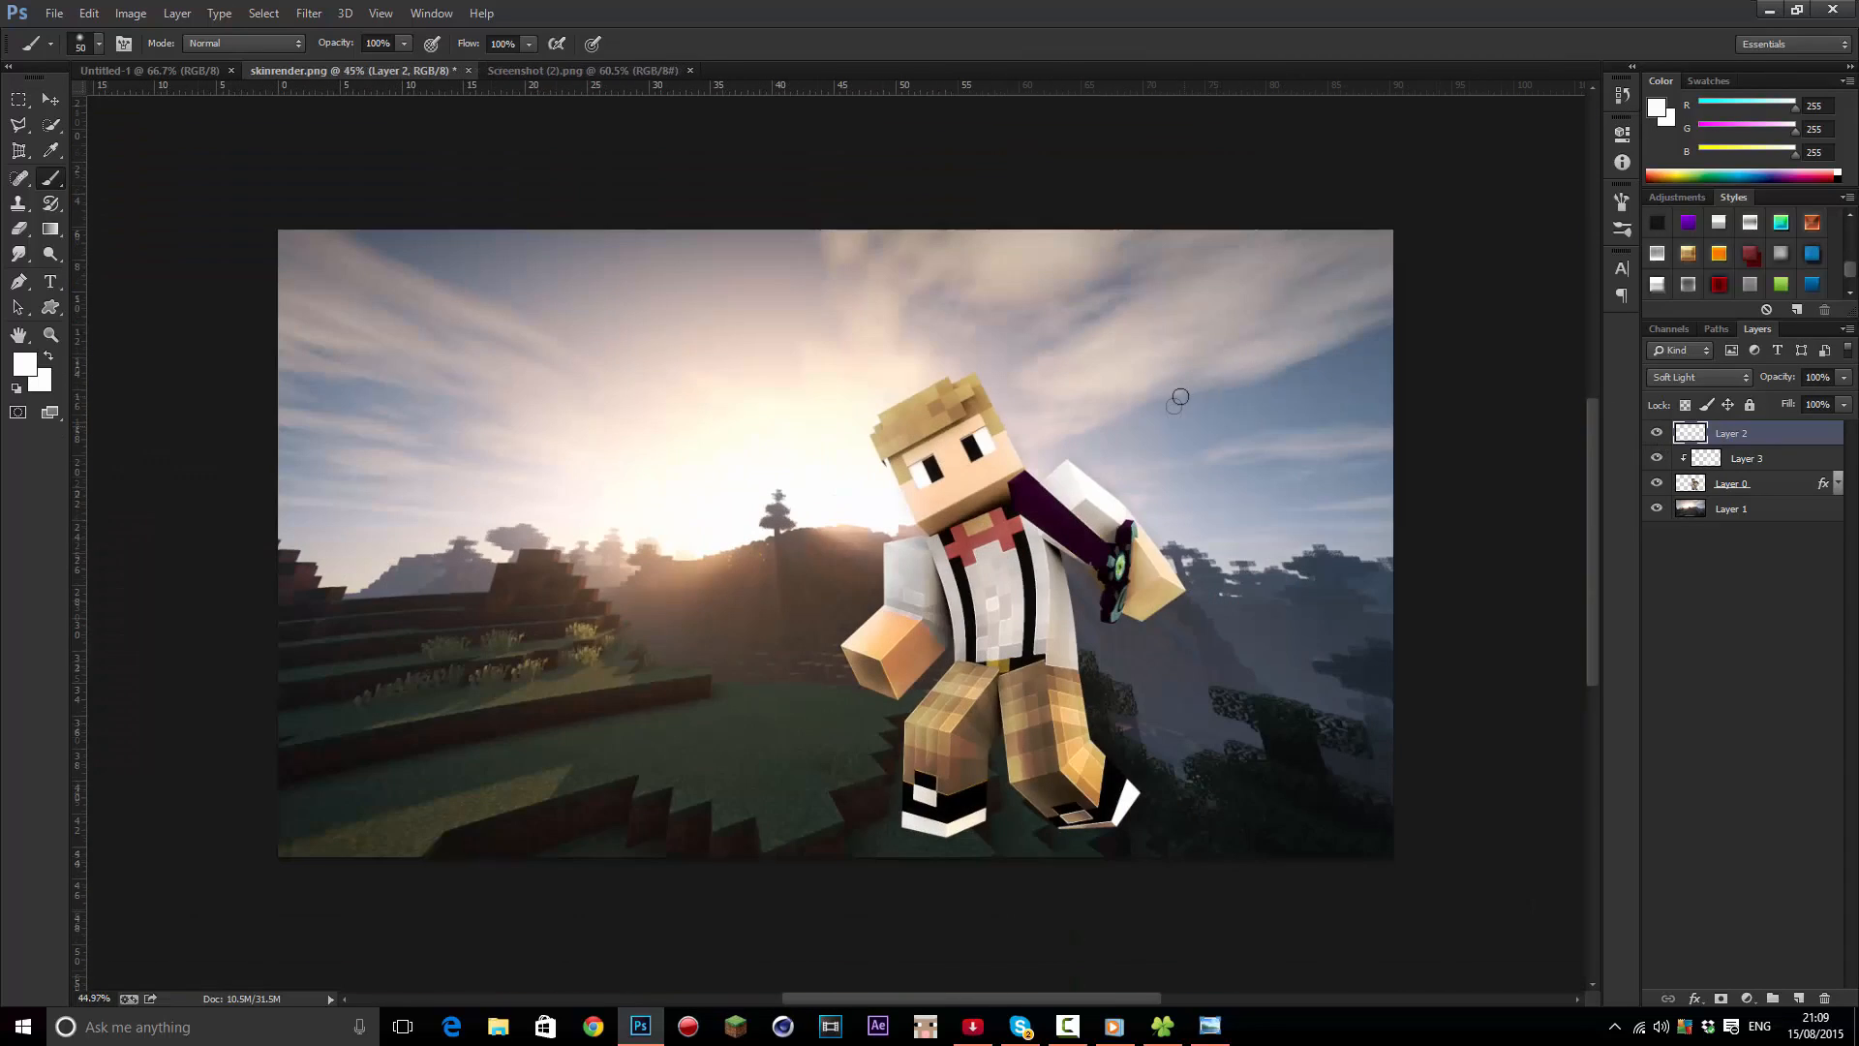
scroll(997, 523, up, 2)
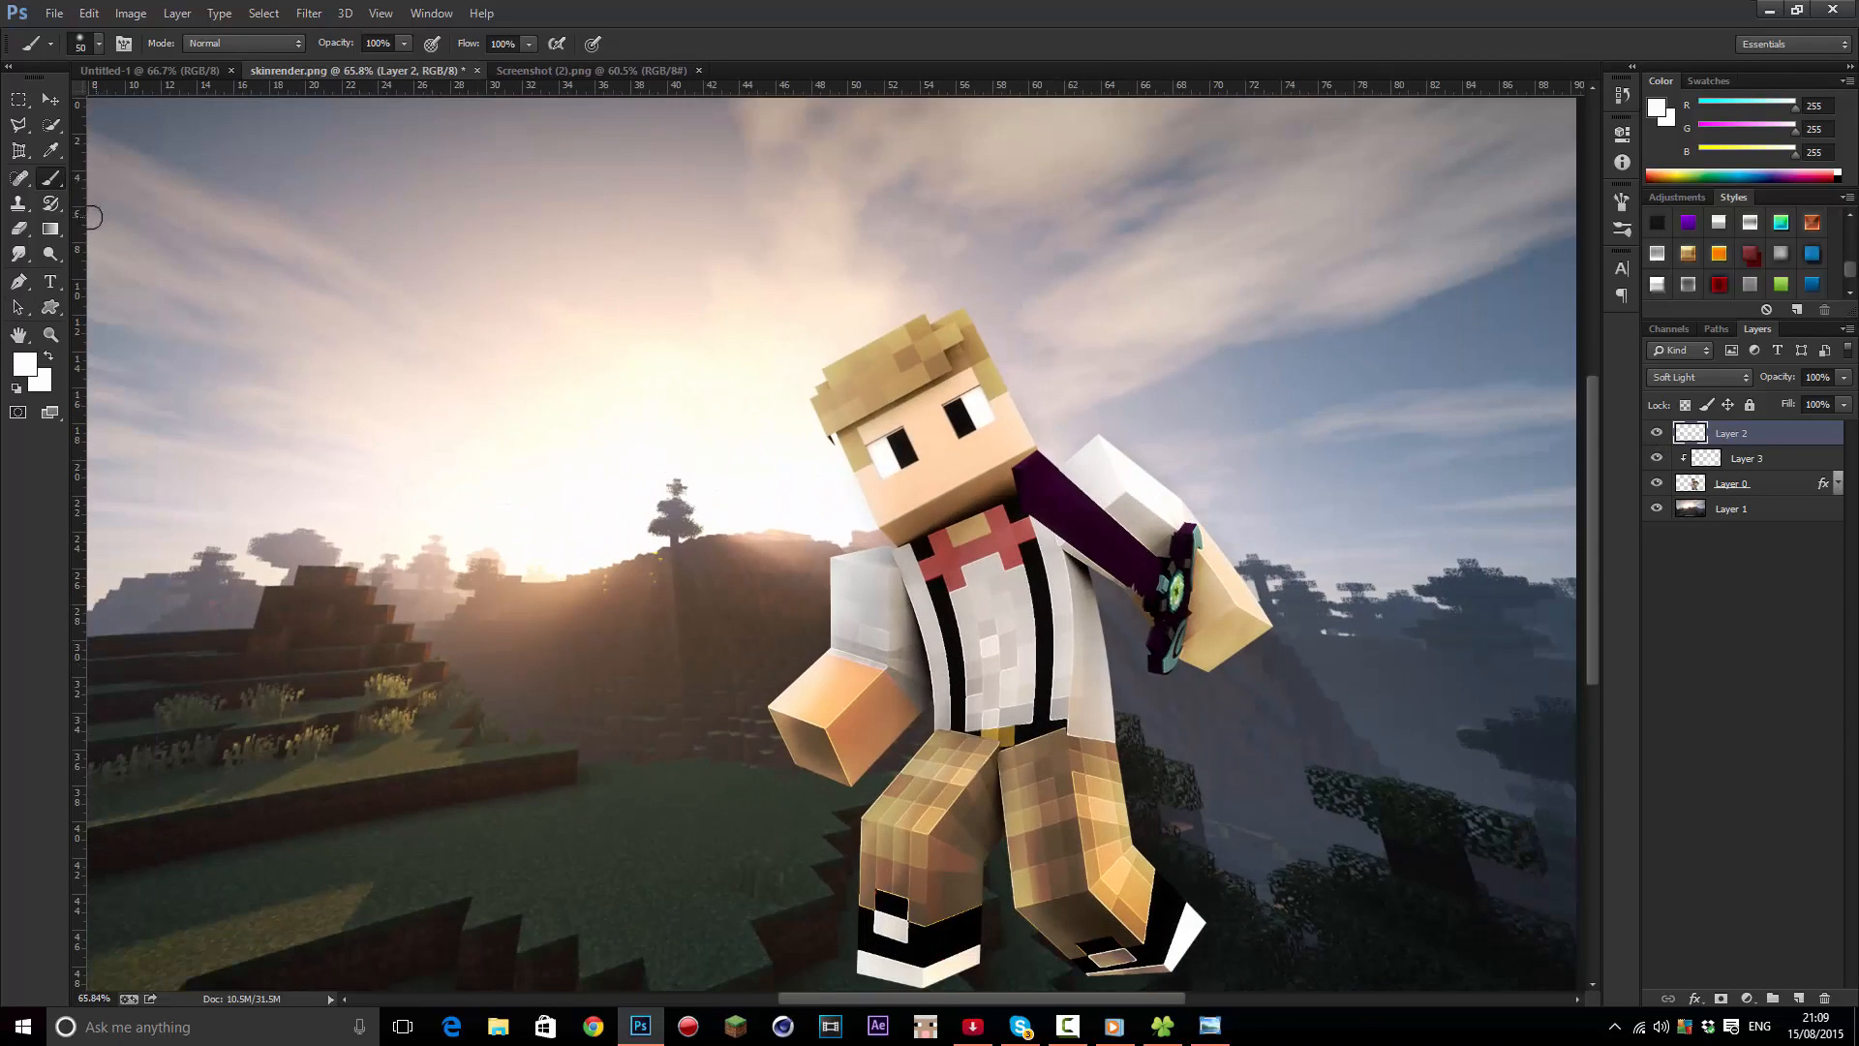
click(25, 364)
text(ff0006)
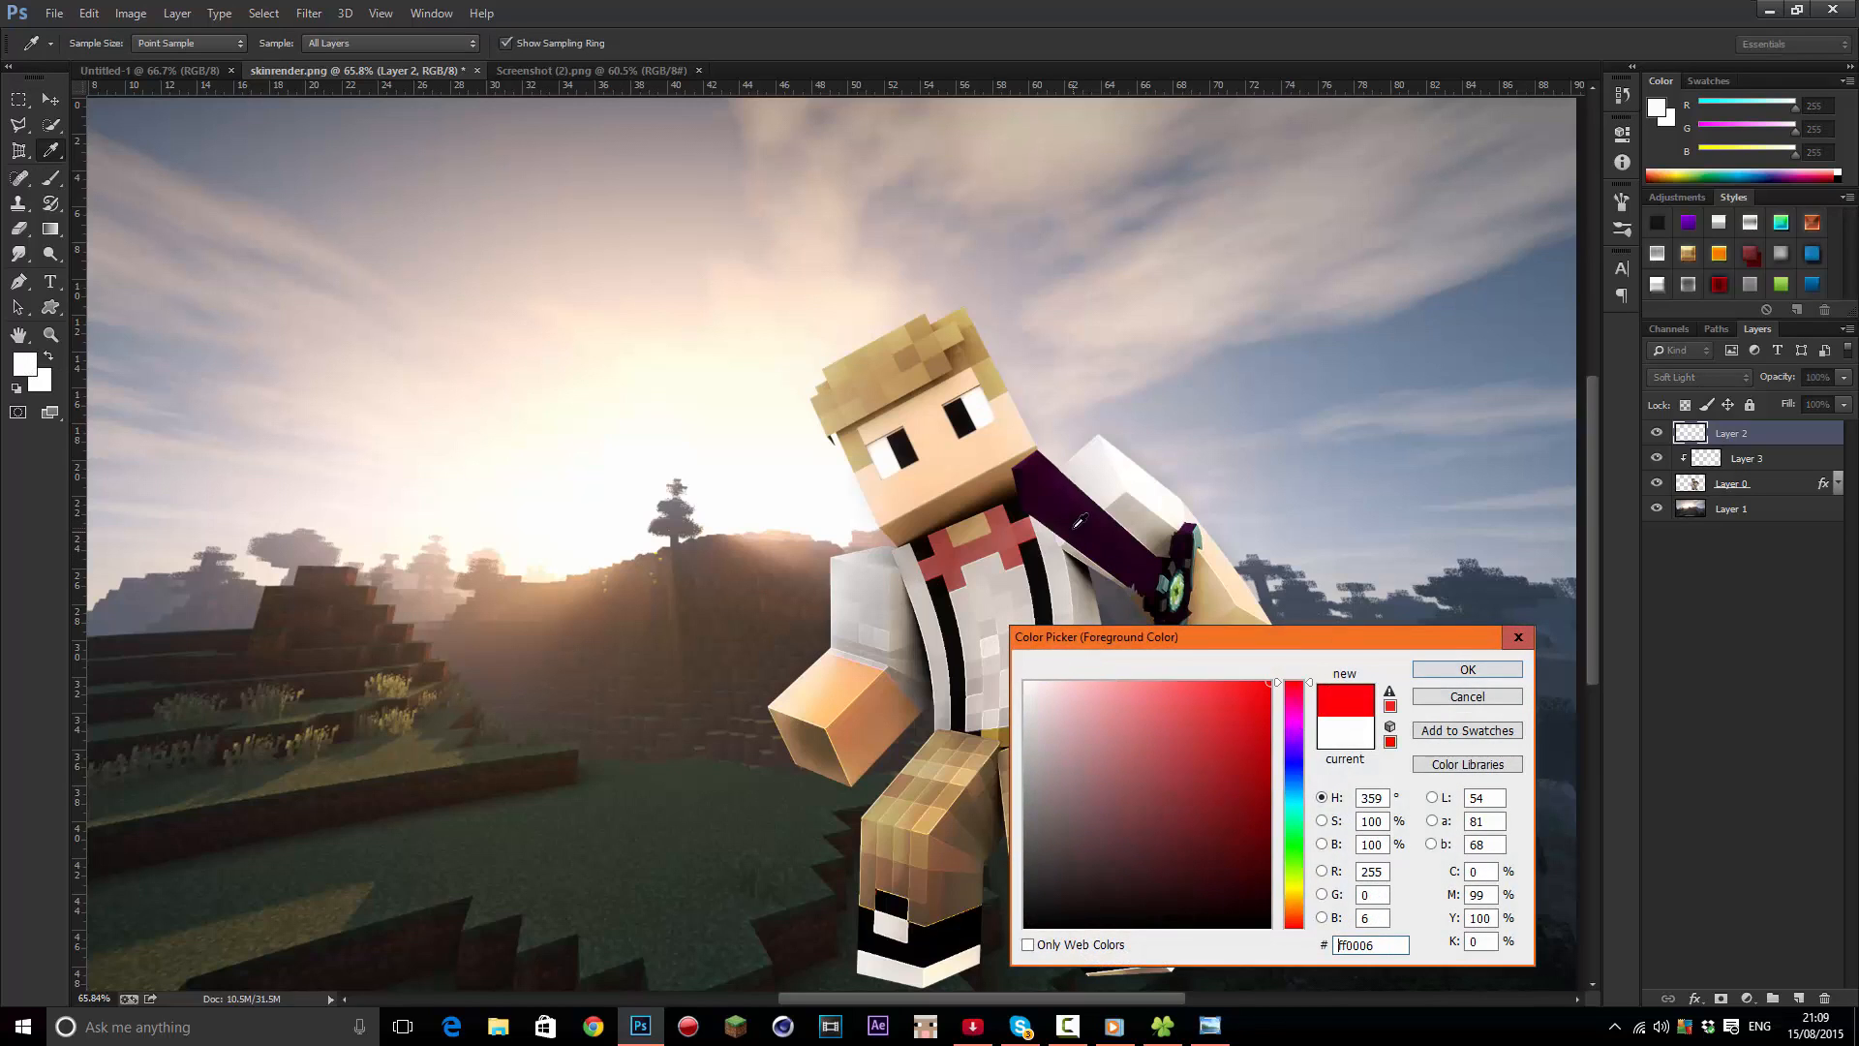
click(1436, 699)
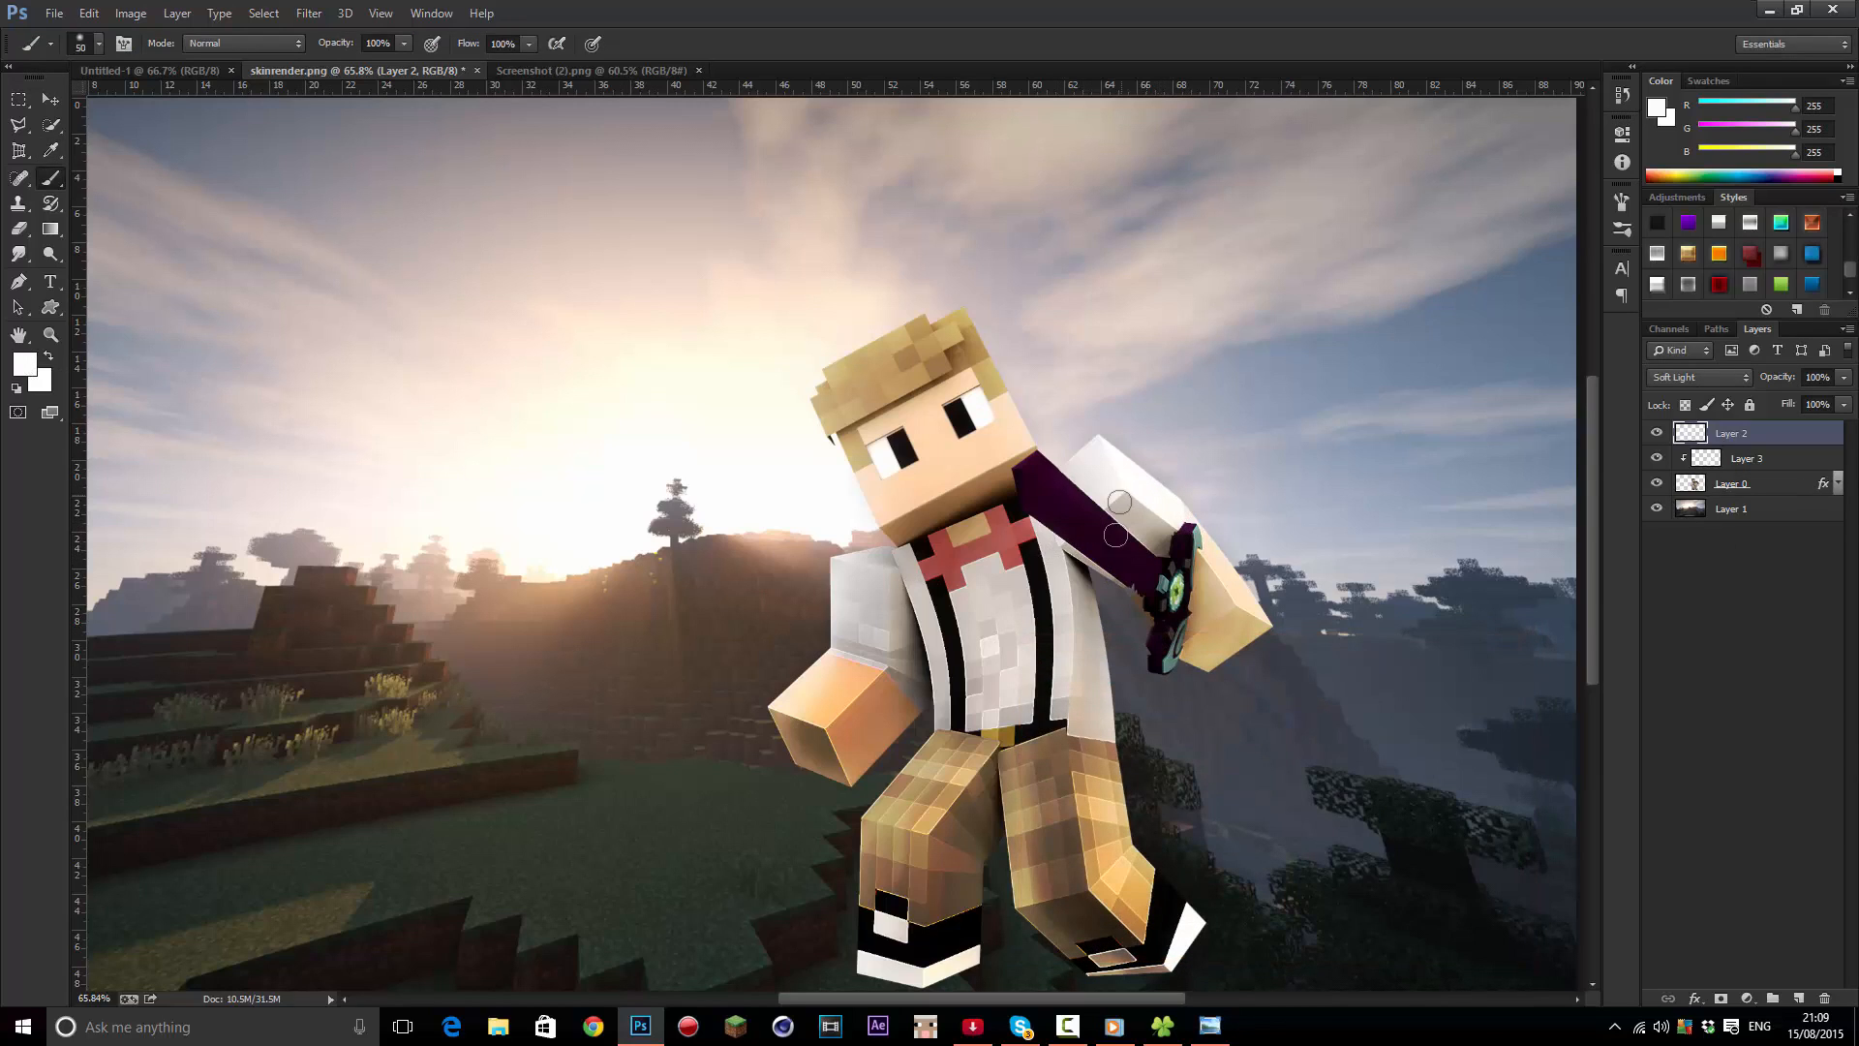
Set the foreground colour to vivid purple 9c00ff for the brush and compare the image with the top white light layer hidden
scroll(1119, 501, up, 3)
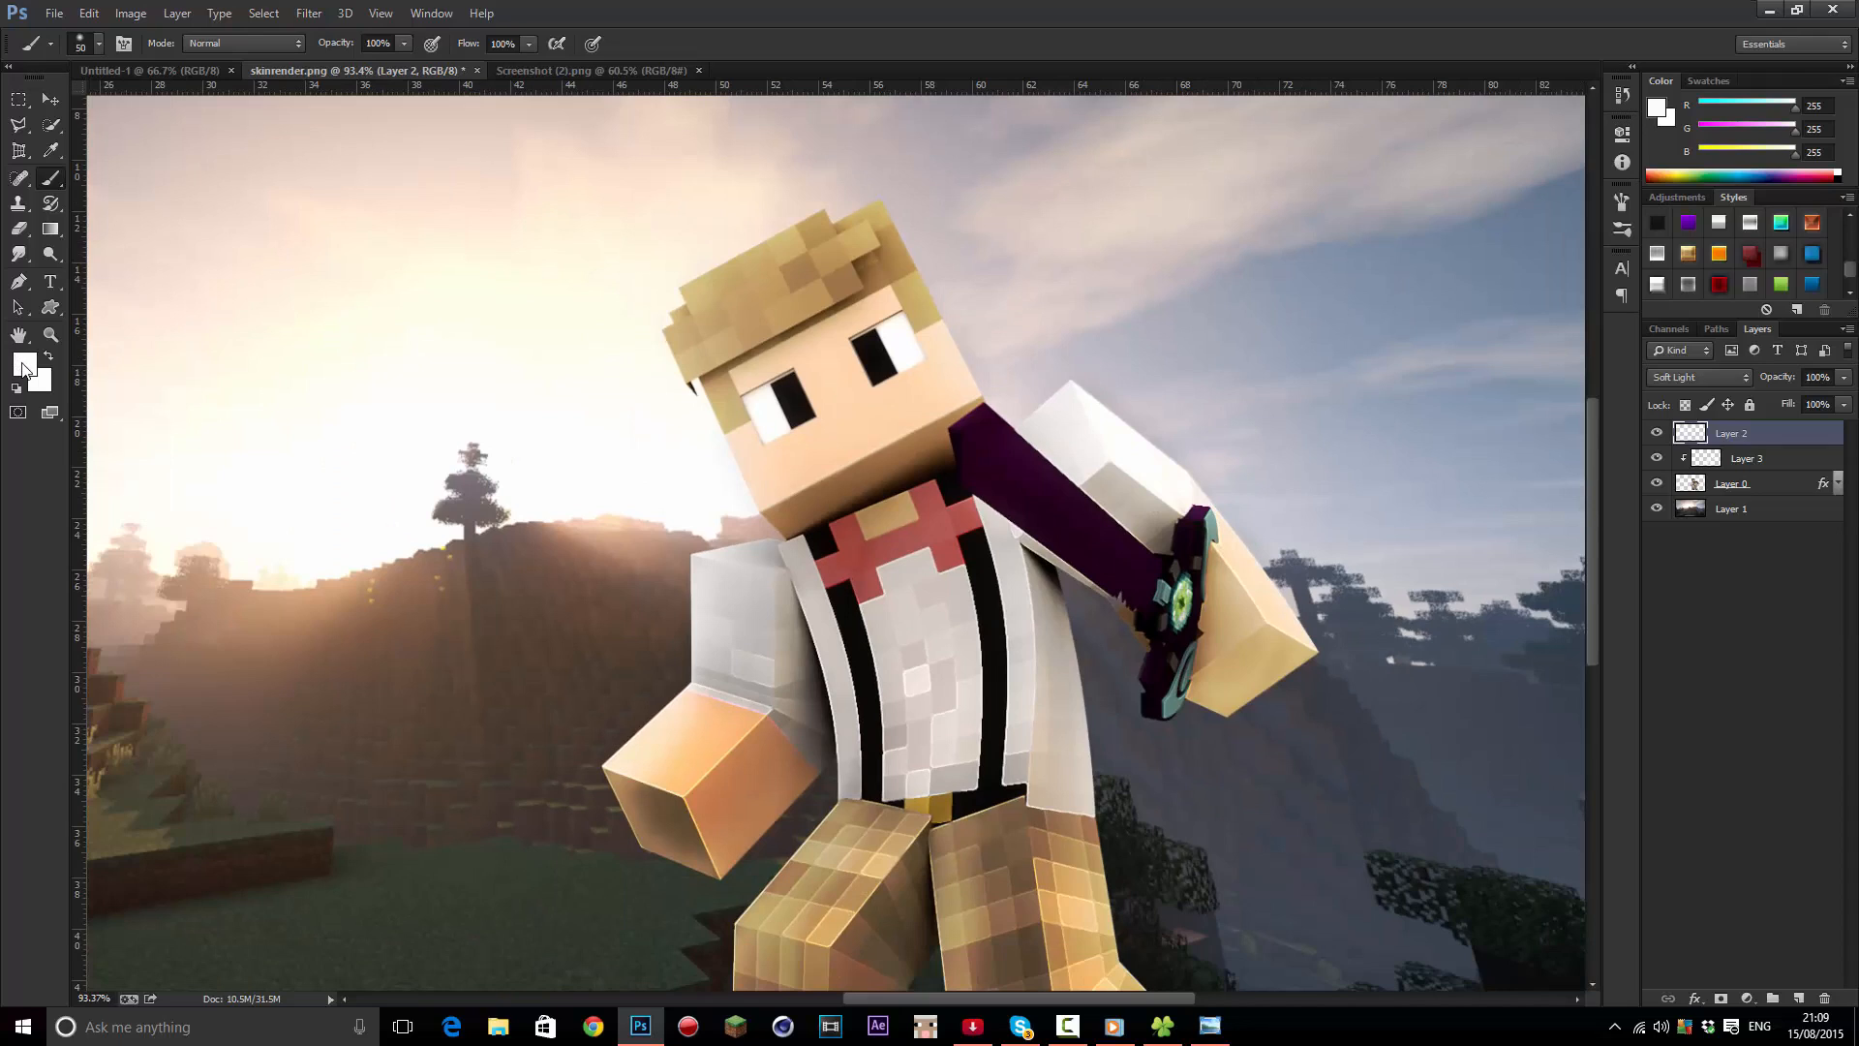
click(25, 366)
click(1046, 479)
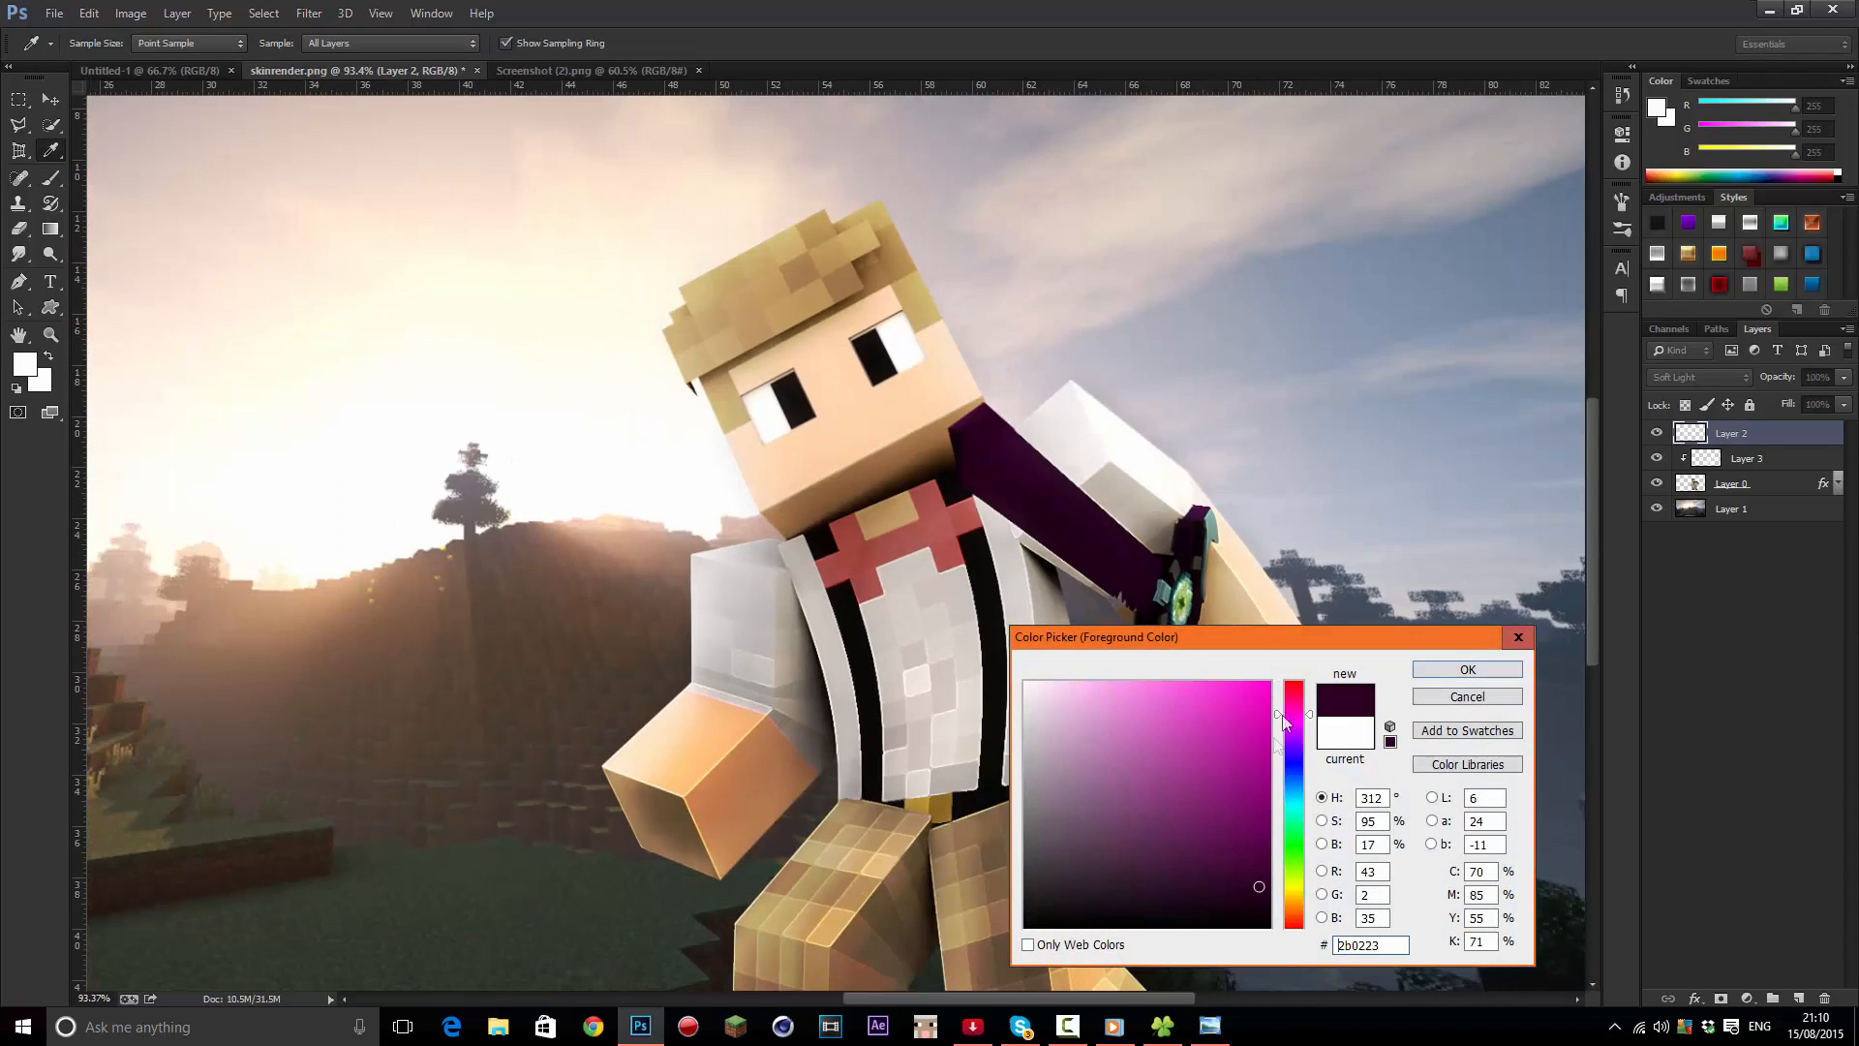
mouse_move(1262, 724)
mouse_down()
mouse_move(1249, 707)
mouse_move(1291, 669)
mouse_up()
drag(1292, 738, 1300, 745)
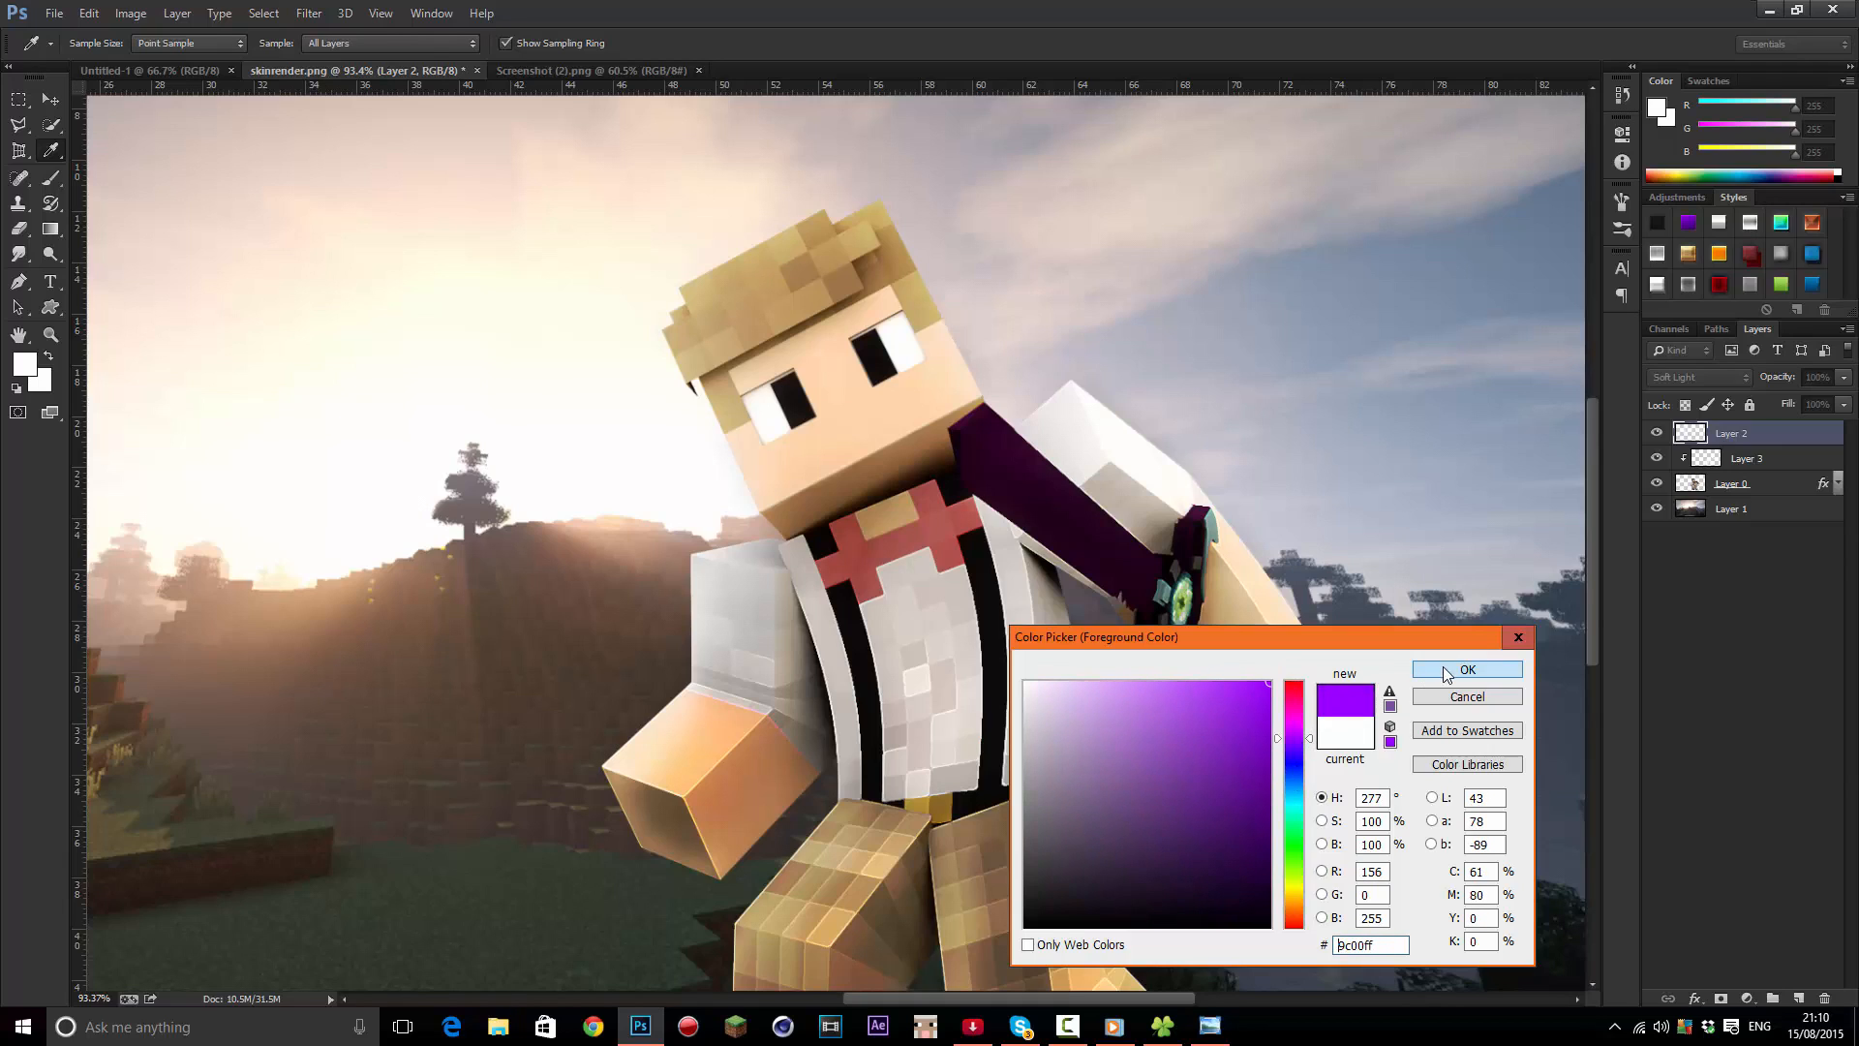
click(1445, 670)
key(b)
click(1657, 433)
click(1657, 433)
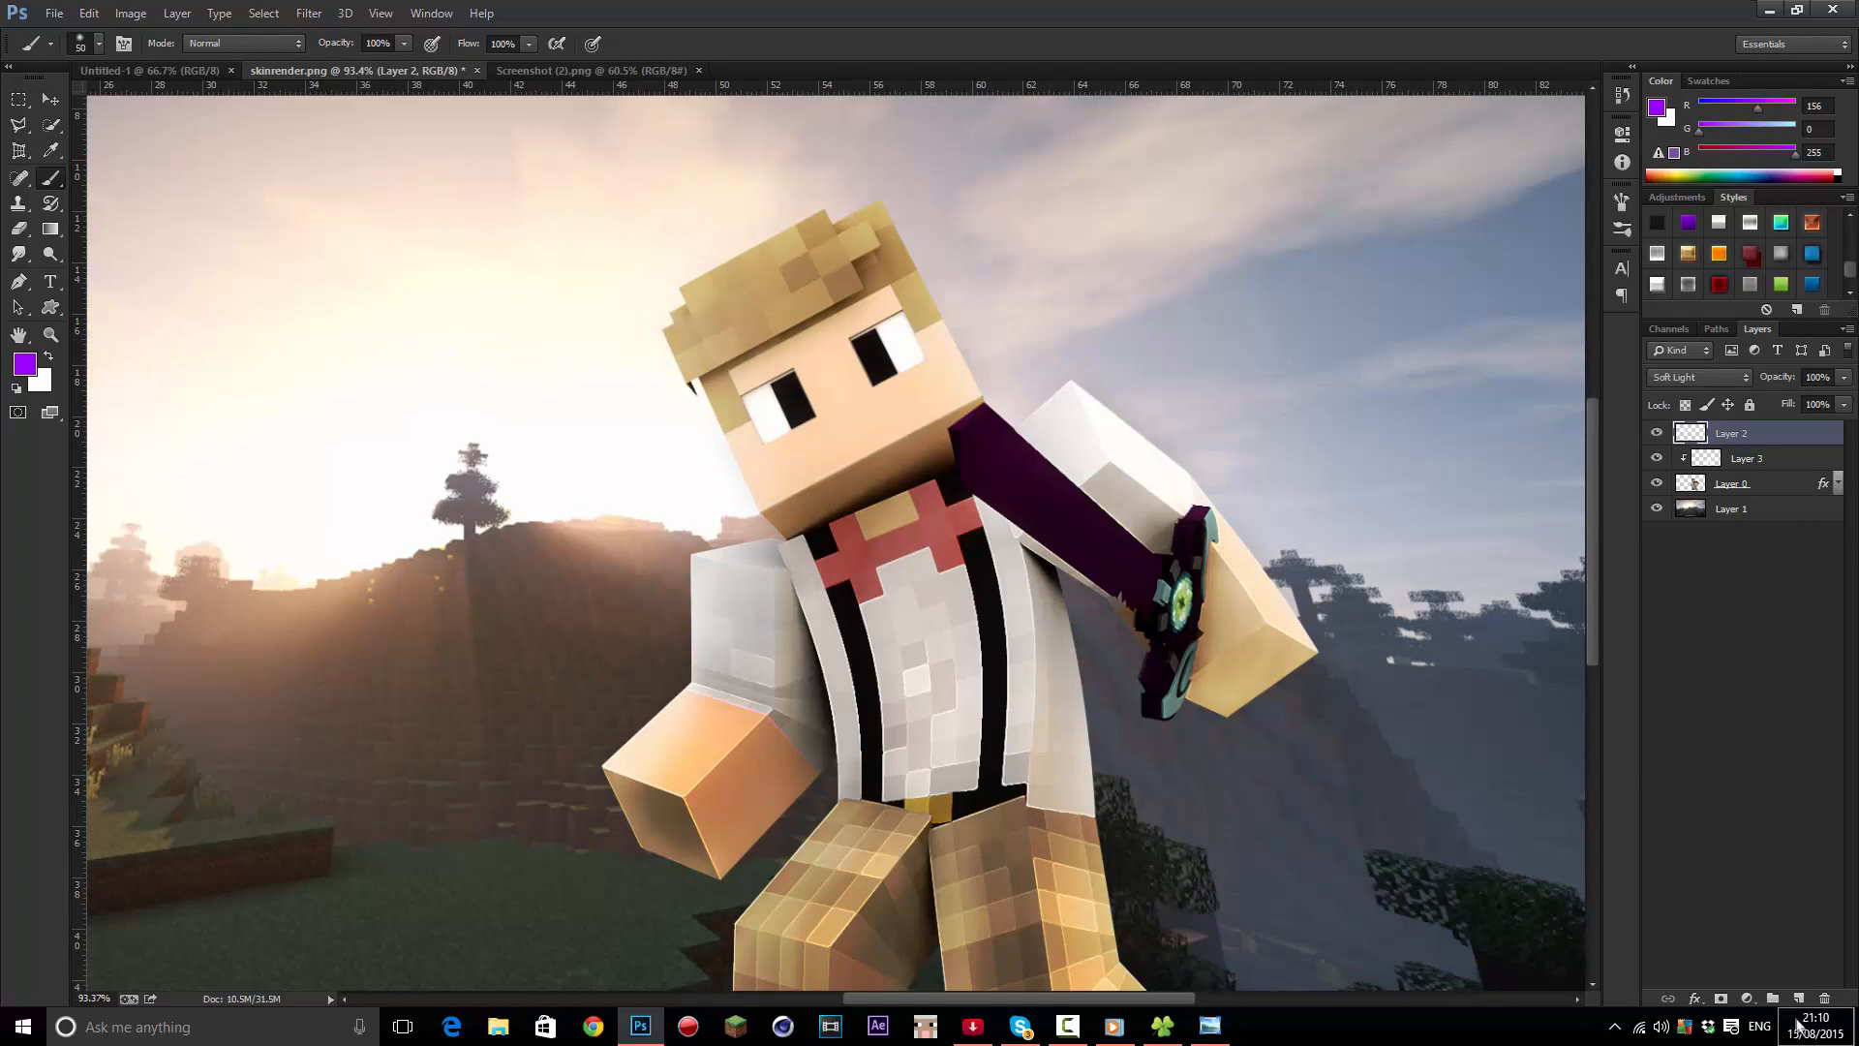
Add a new layer on top and paint purple along the whole sword blade with a 100 px brush
click(1799, 999)
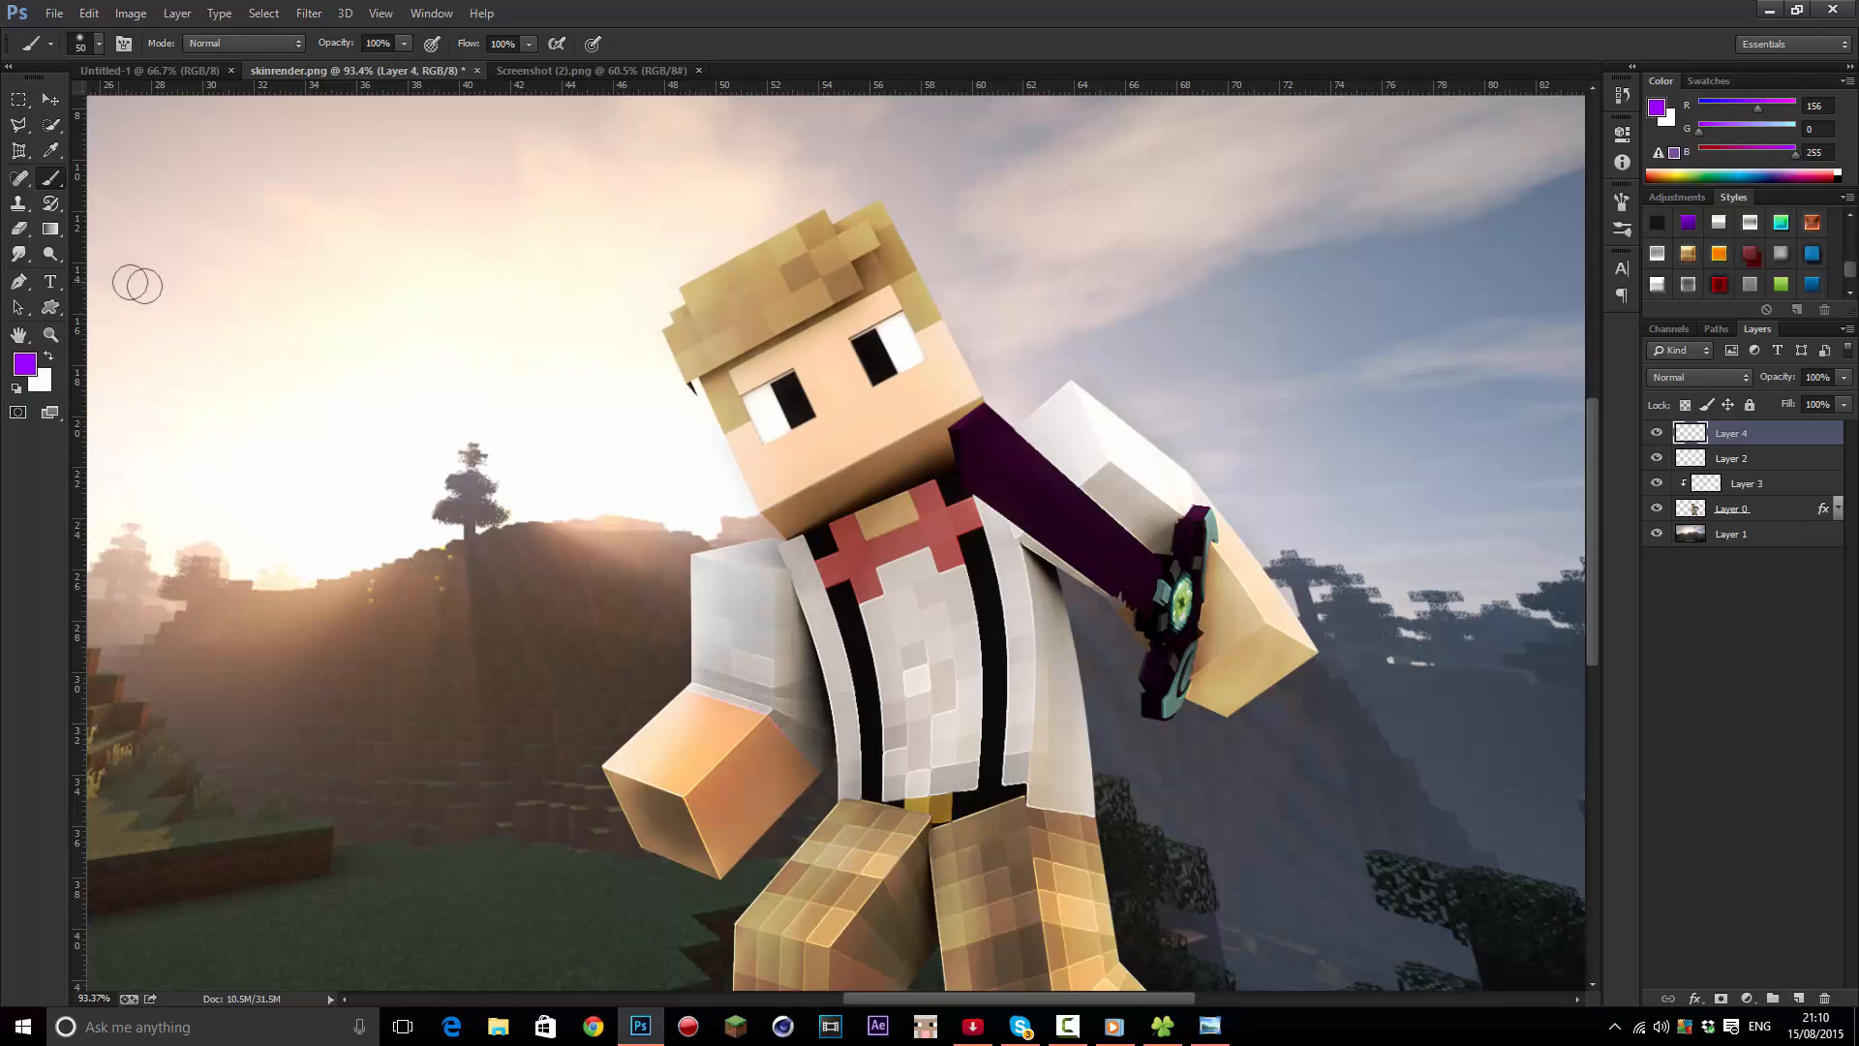
key(bracketright)
key(bracketright)
key(bracketright)
key(bracketright)
key(bracketright)
key(bracketright)
key(bracketright)
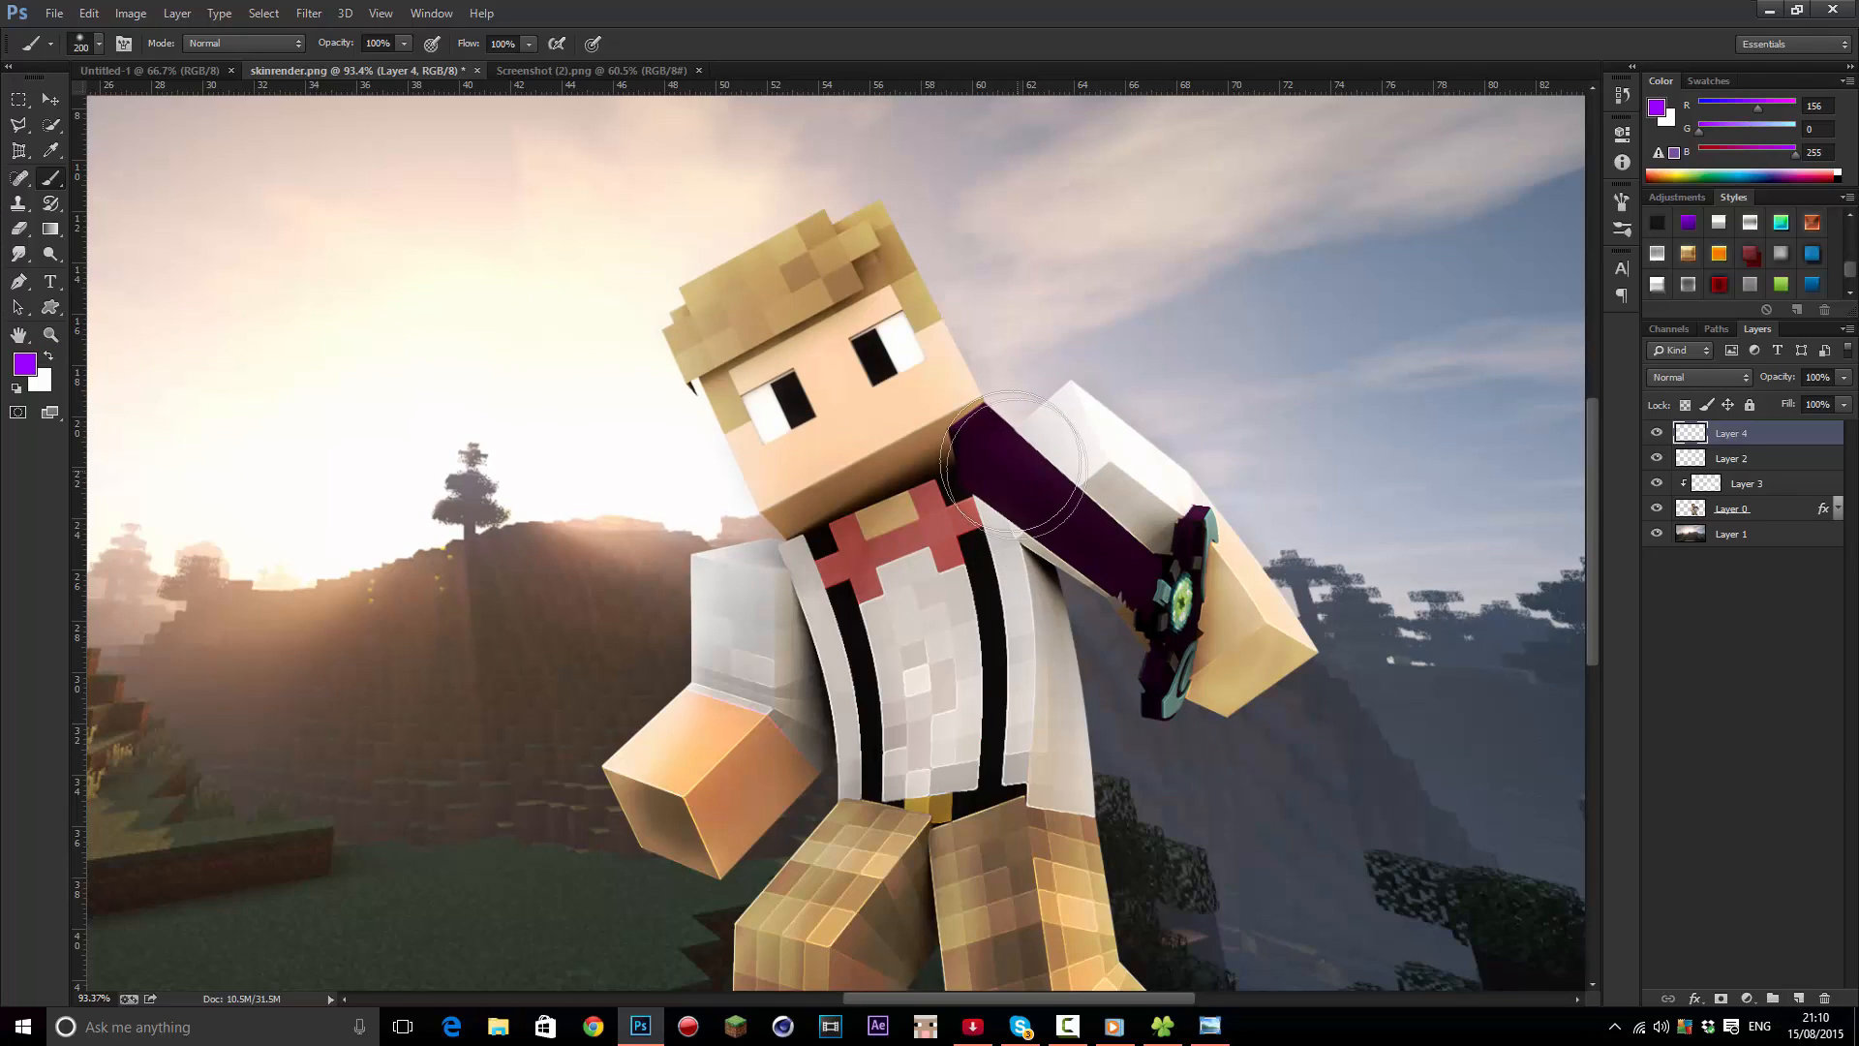
key(bracketleft)
key(bracketleft)
key(bracketleft)
key(bracketleft)
drag(999, 467, 1145, 579)
click(974, 441)
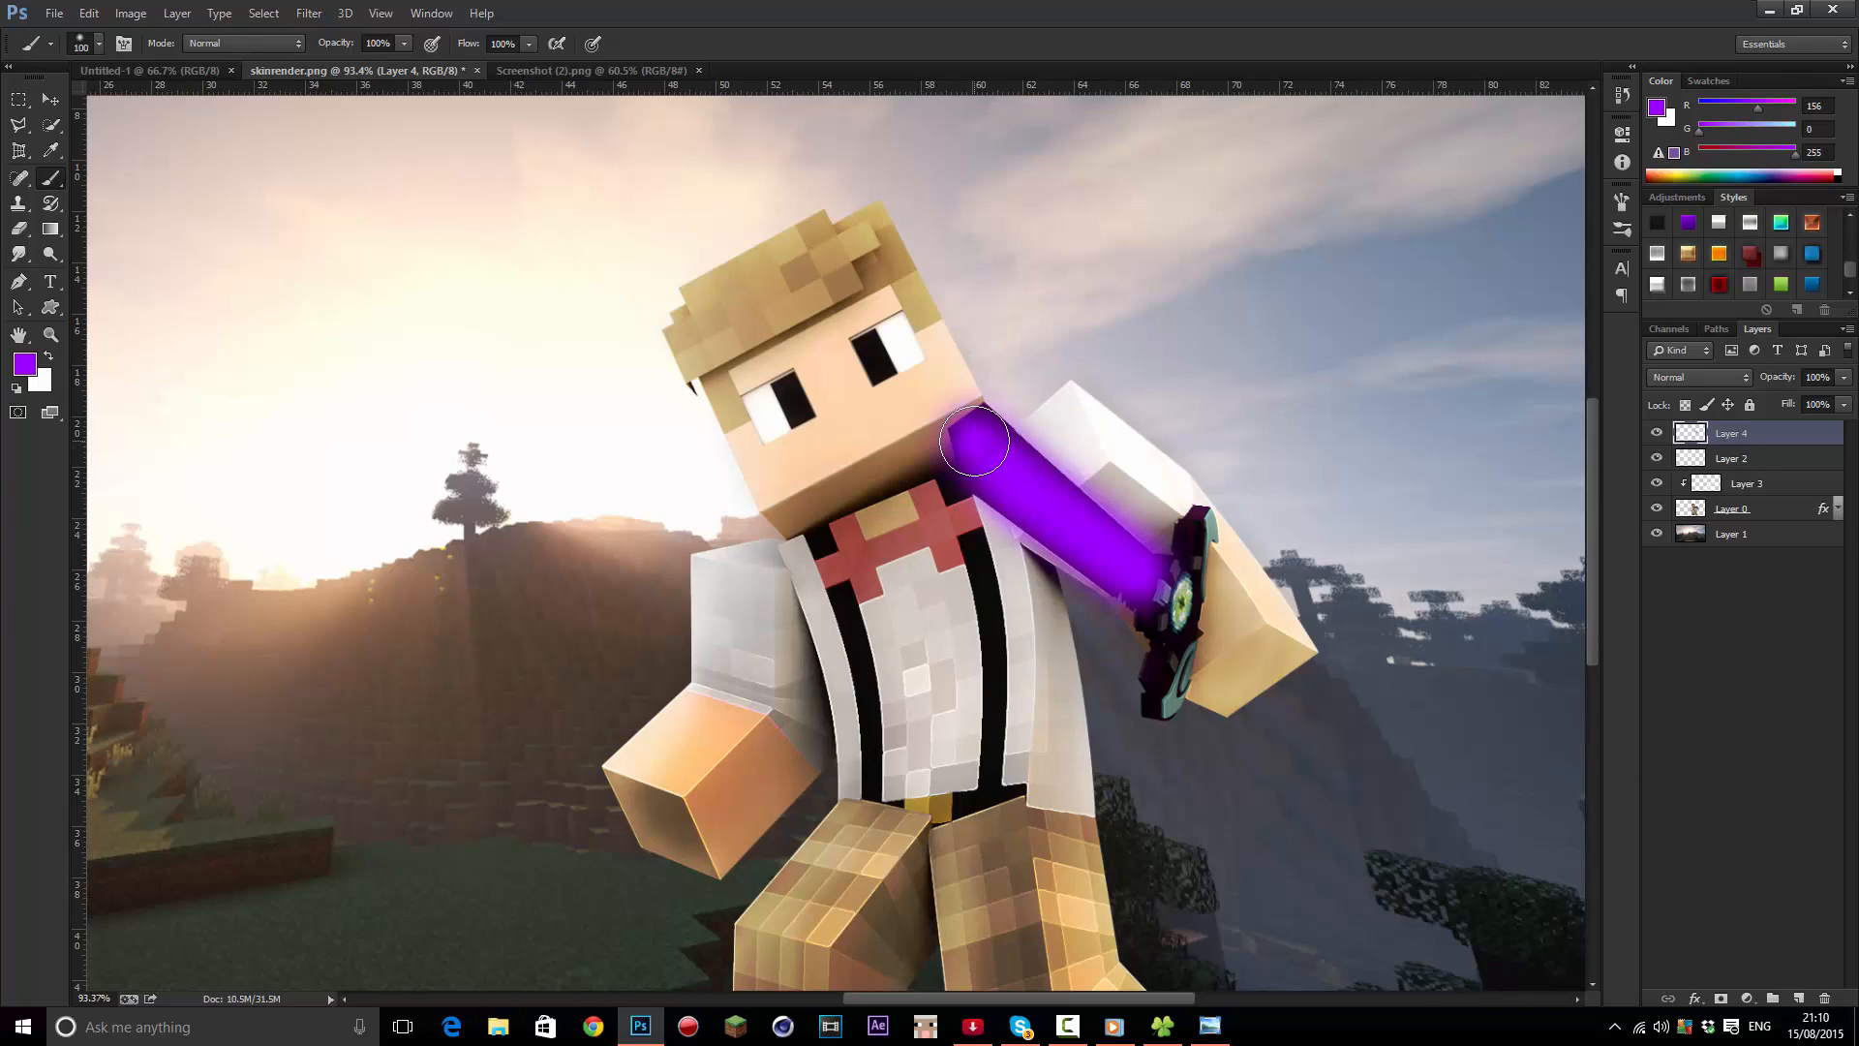
mouse_move(974, 440)
mouse_down()
mouse_move(985, 426)
mouse_move(1066, 523)
mouse_up()
Try several blend modes on the purple blade layer and settle on Linear Dodge (Add)
click(1685, 377)
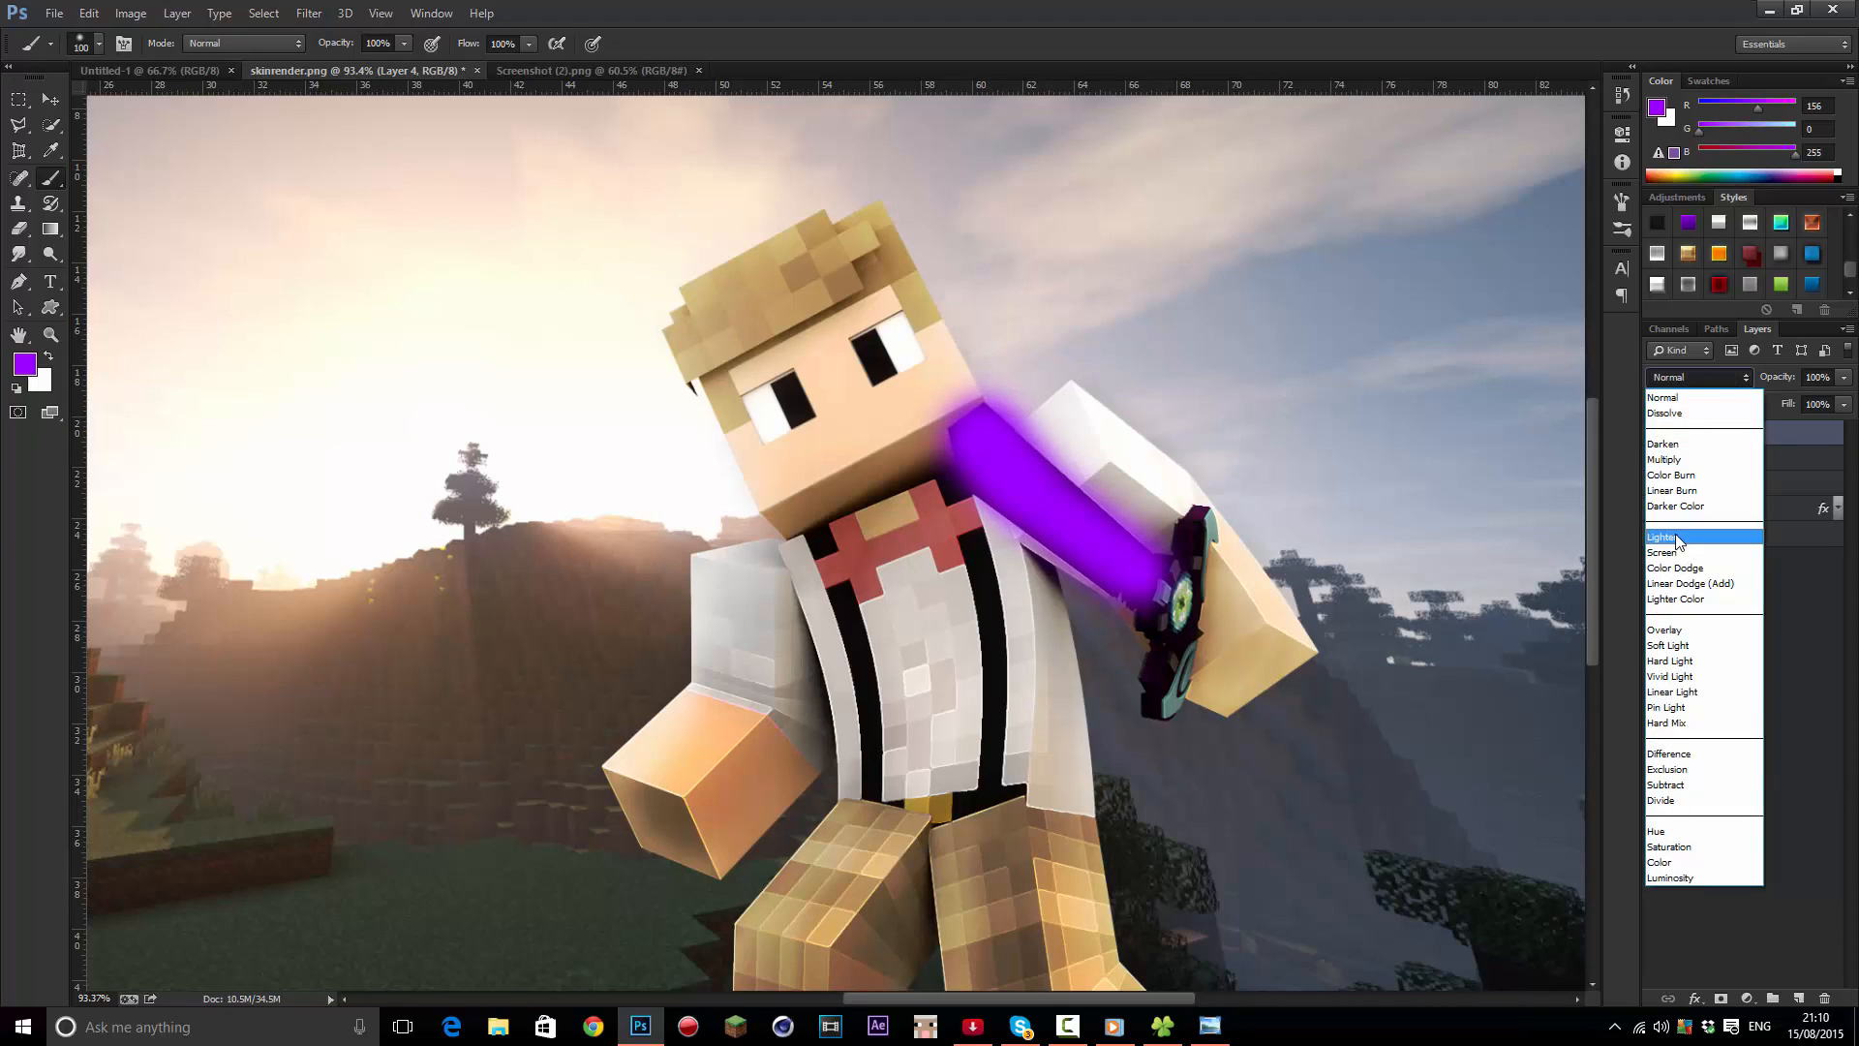
click(1675, 532)
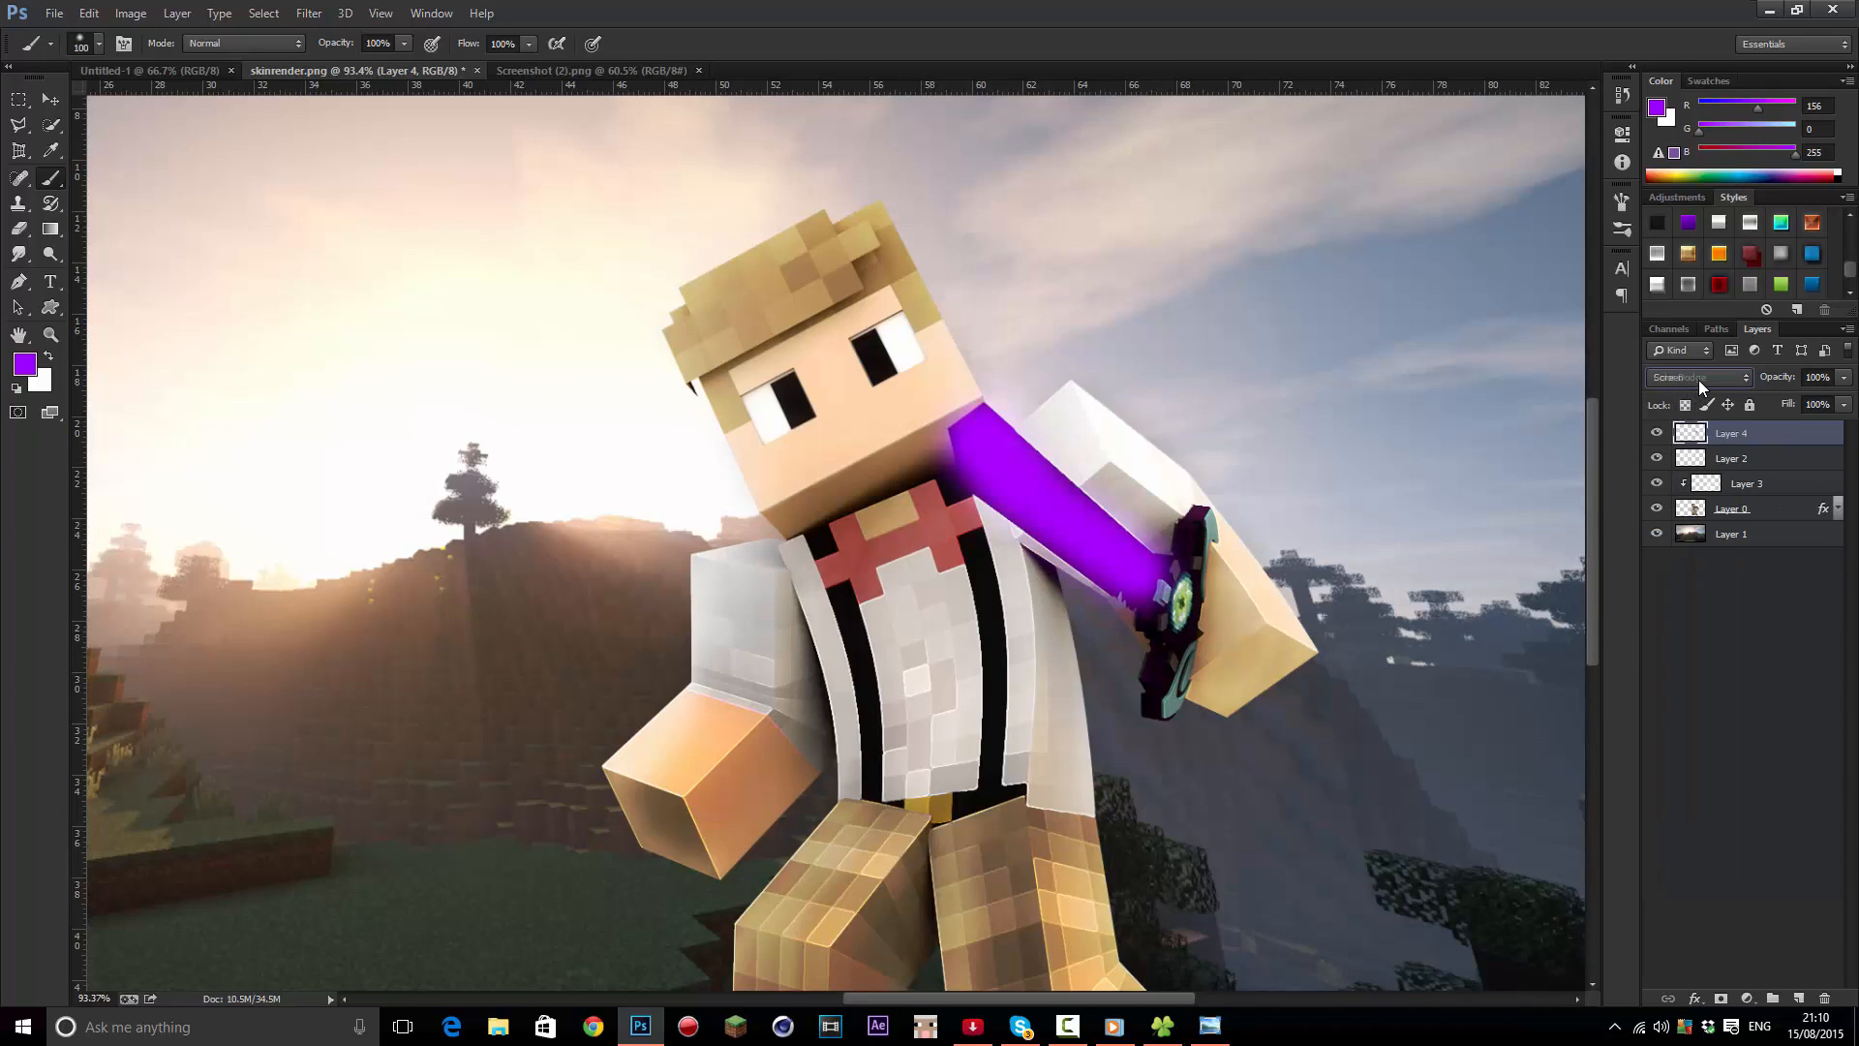
scroll(1699, 379, down, 4)
scroll(1699, 380, up, 2)
scroll(1699, 379, down, 2)
scroll(1699, 380, up, 3)
scroll(1699, 380, up, 1)
scroll(1699, 380, down, 2)
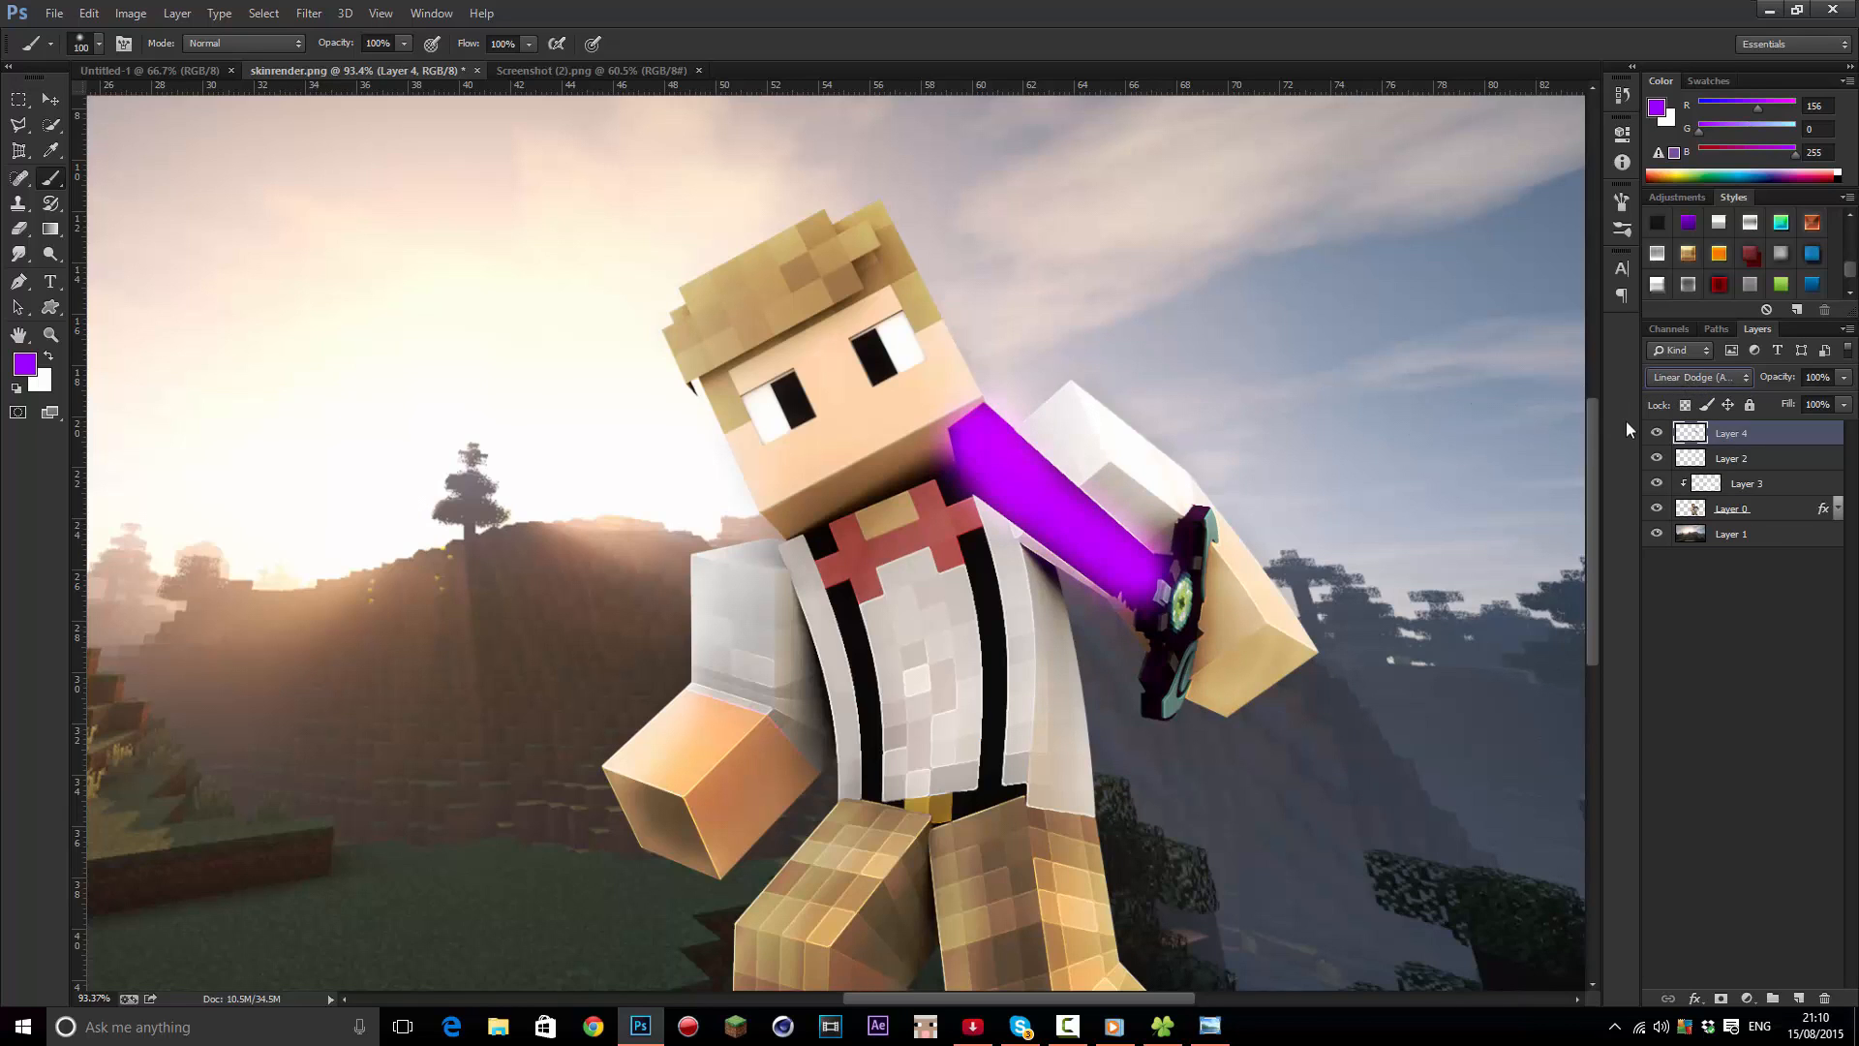
Examine the purple blade glow against the character and landscape, both close up and in the whole picture
key(v)
scroll(1153, 542, down, 5)
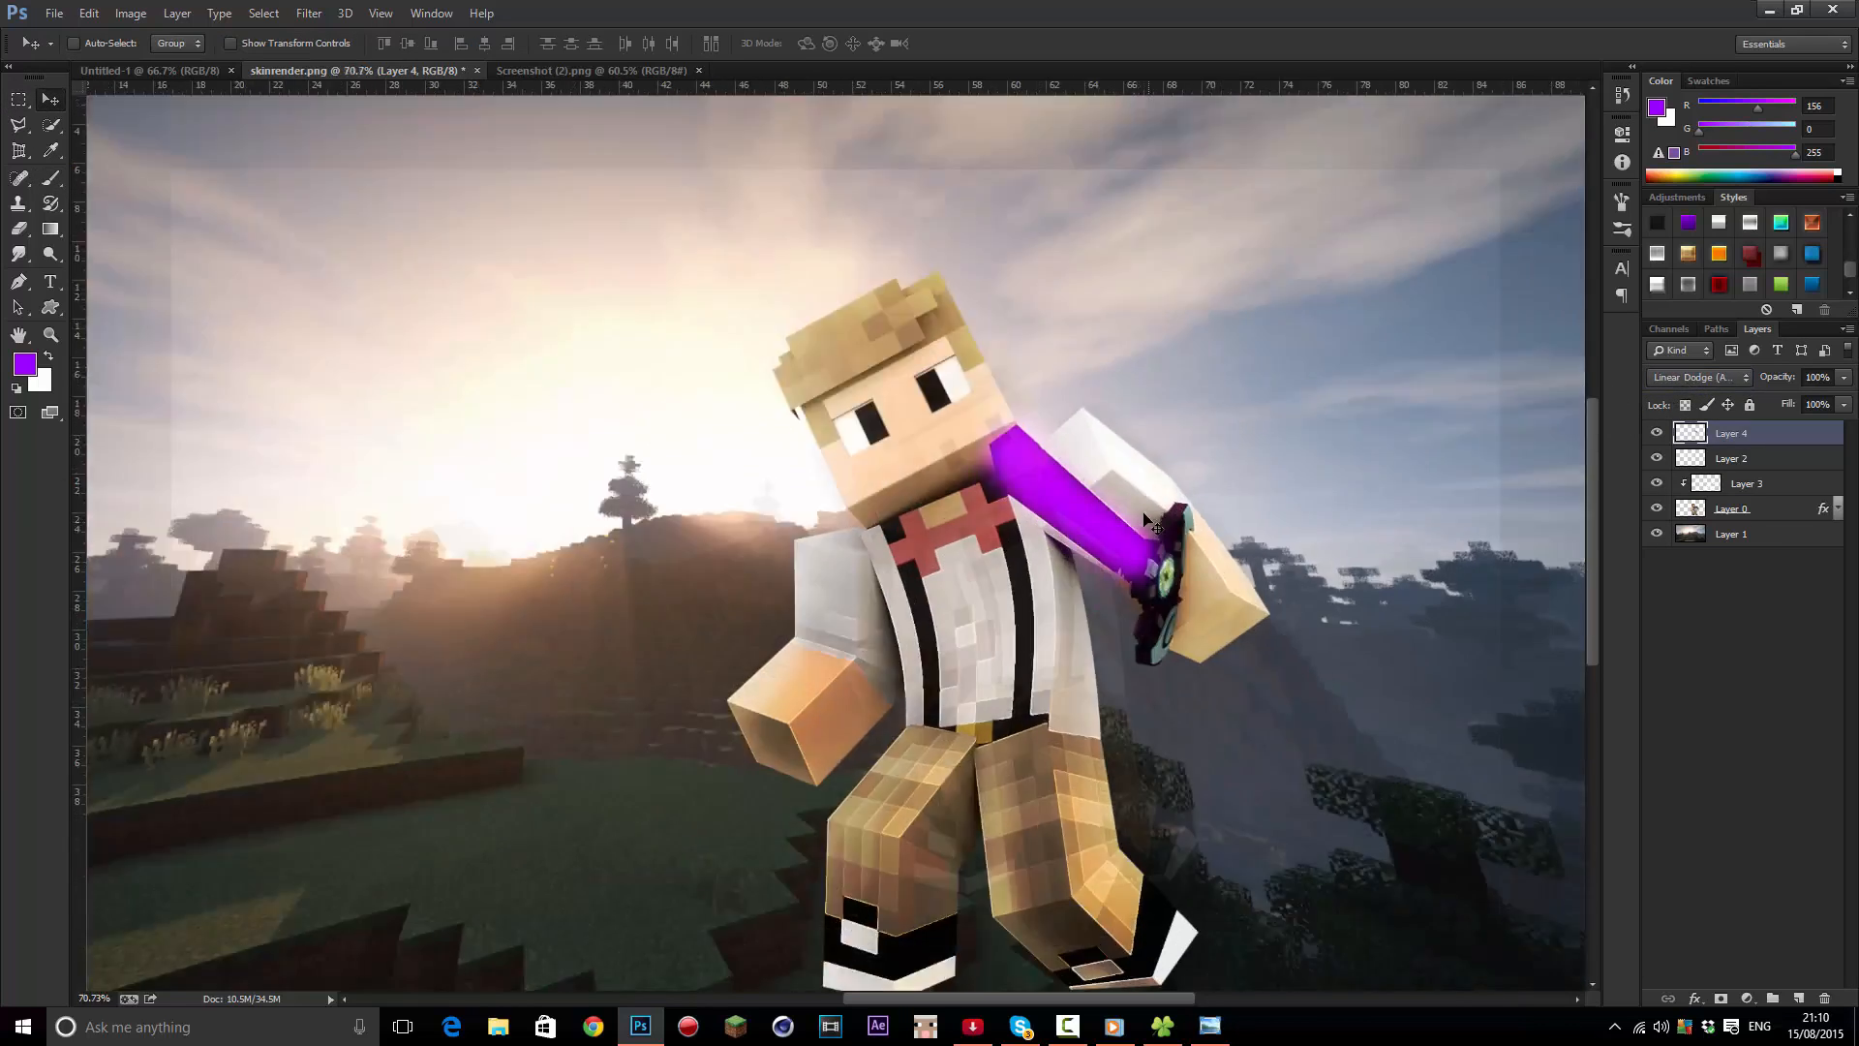
scroll(1153, 542, up, 3)
click(1694, 377)
click(1695, 380)
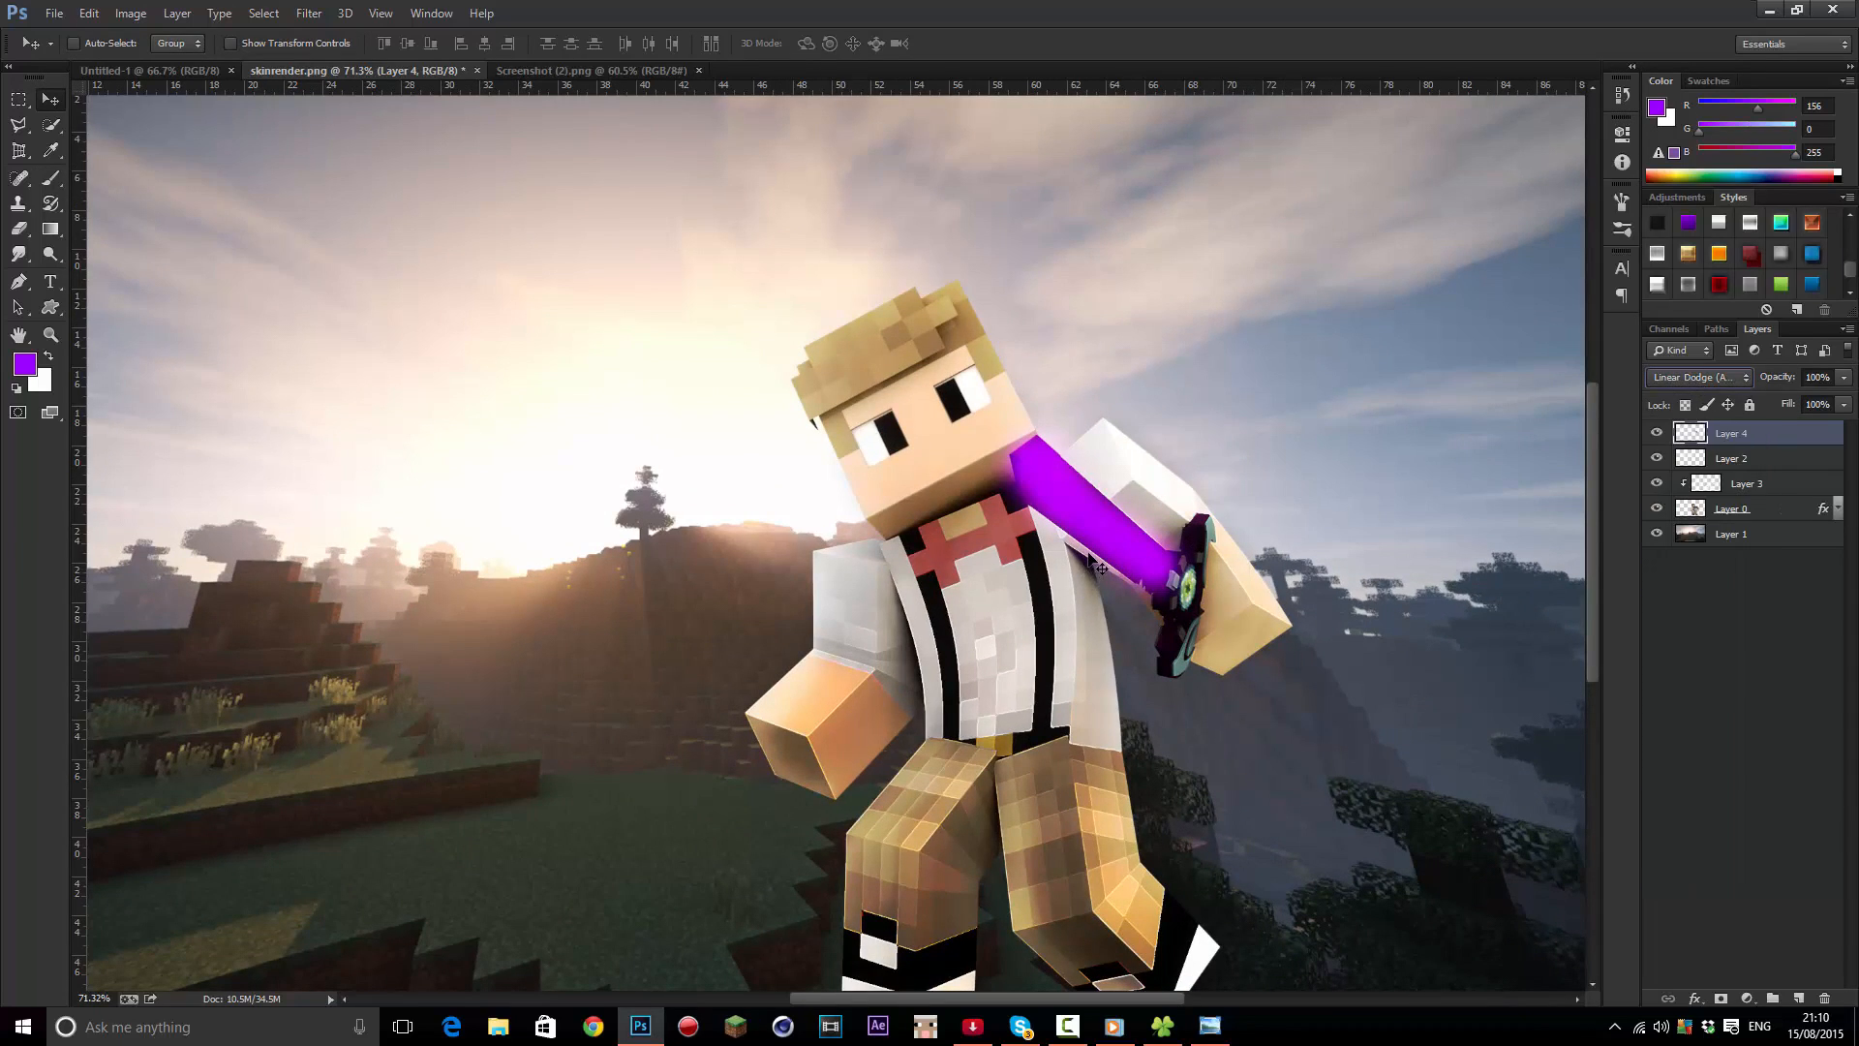
scroll(1119, 523, down, 3)
scroll(1118, 523, up, 3)
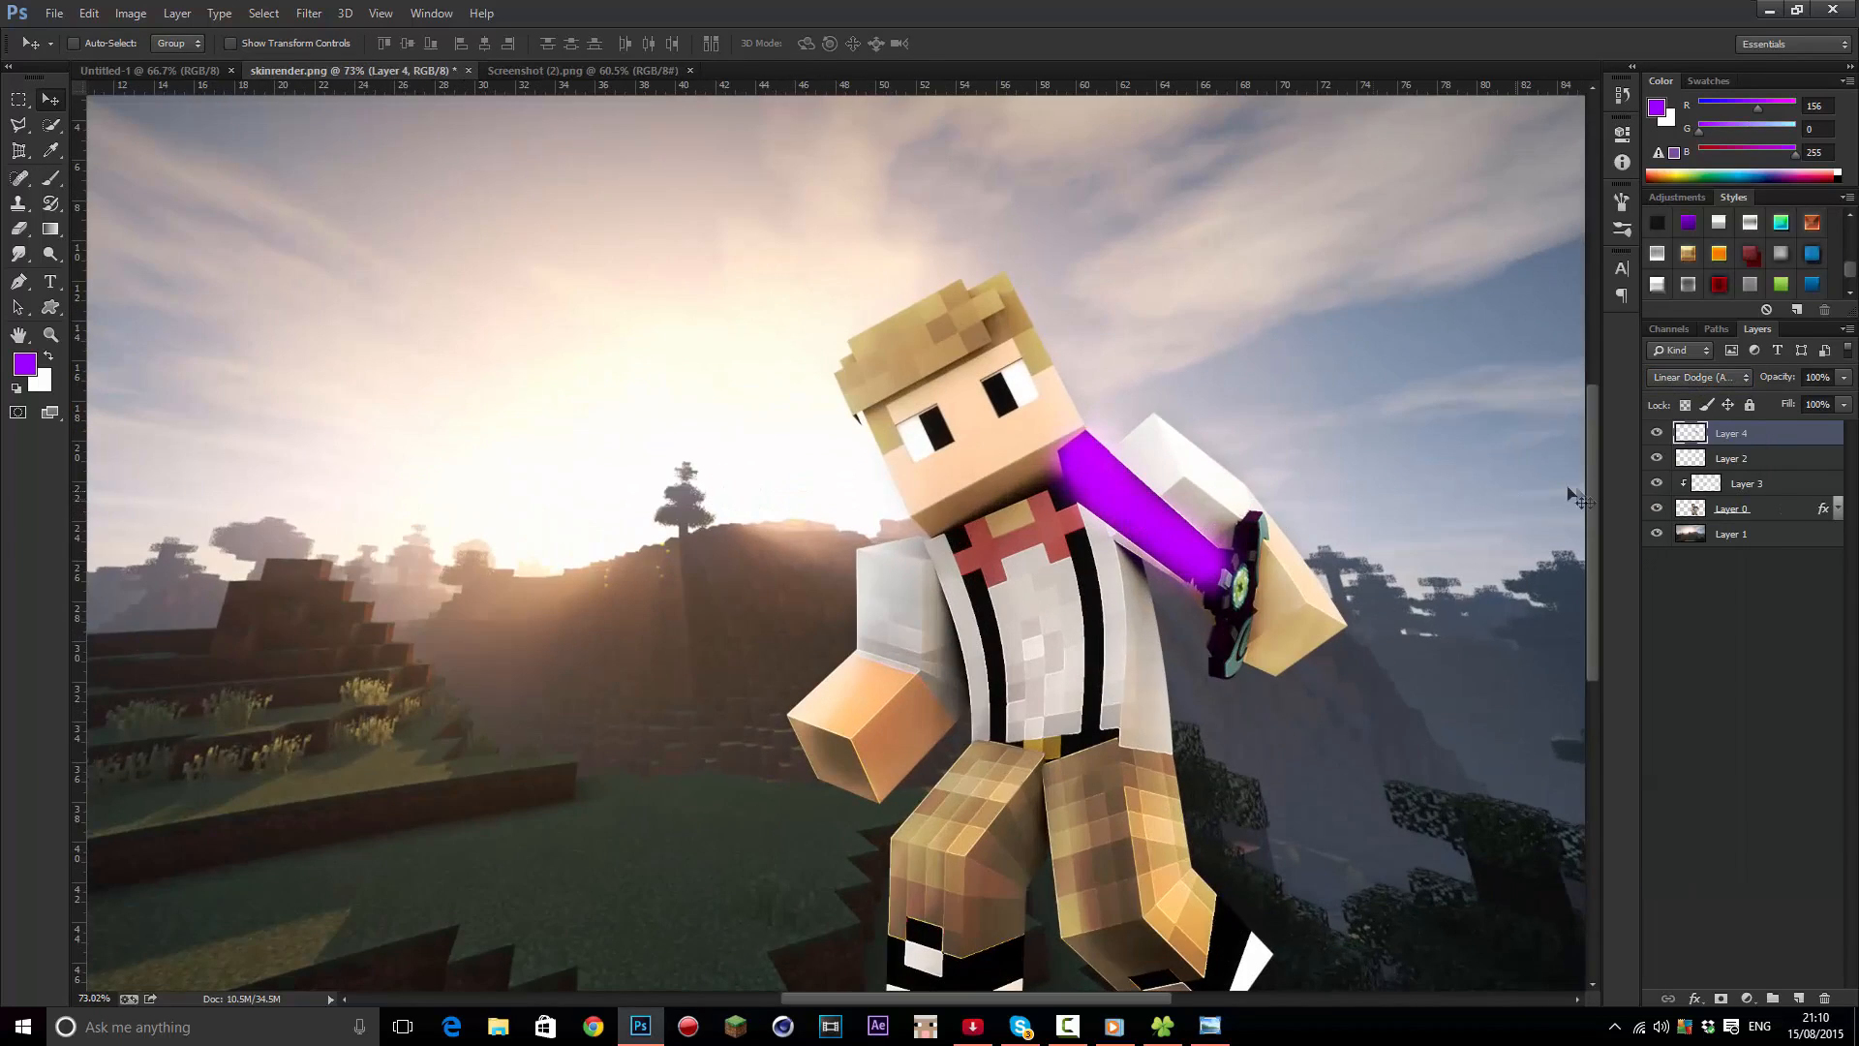
scroll(1346, 538, up, 4)
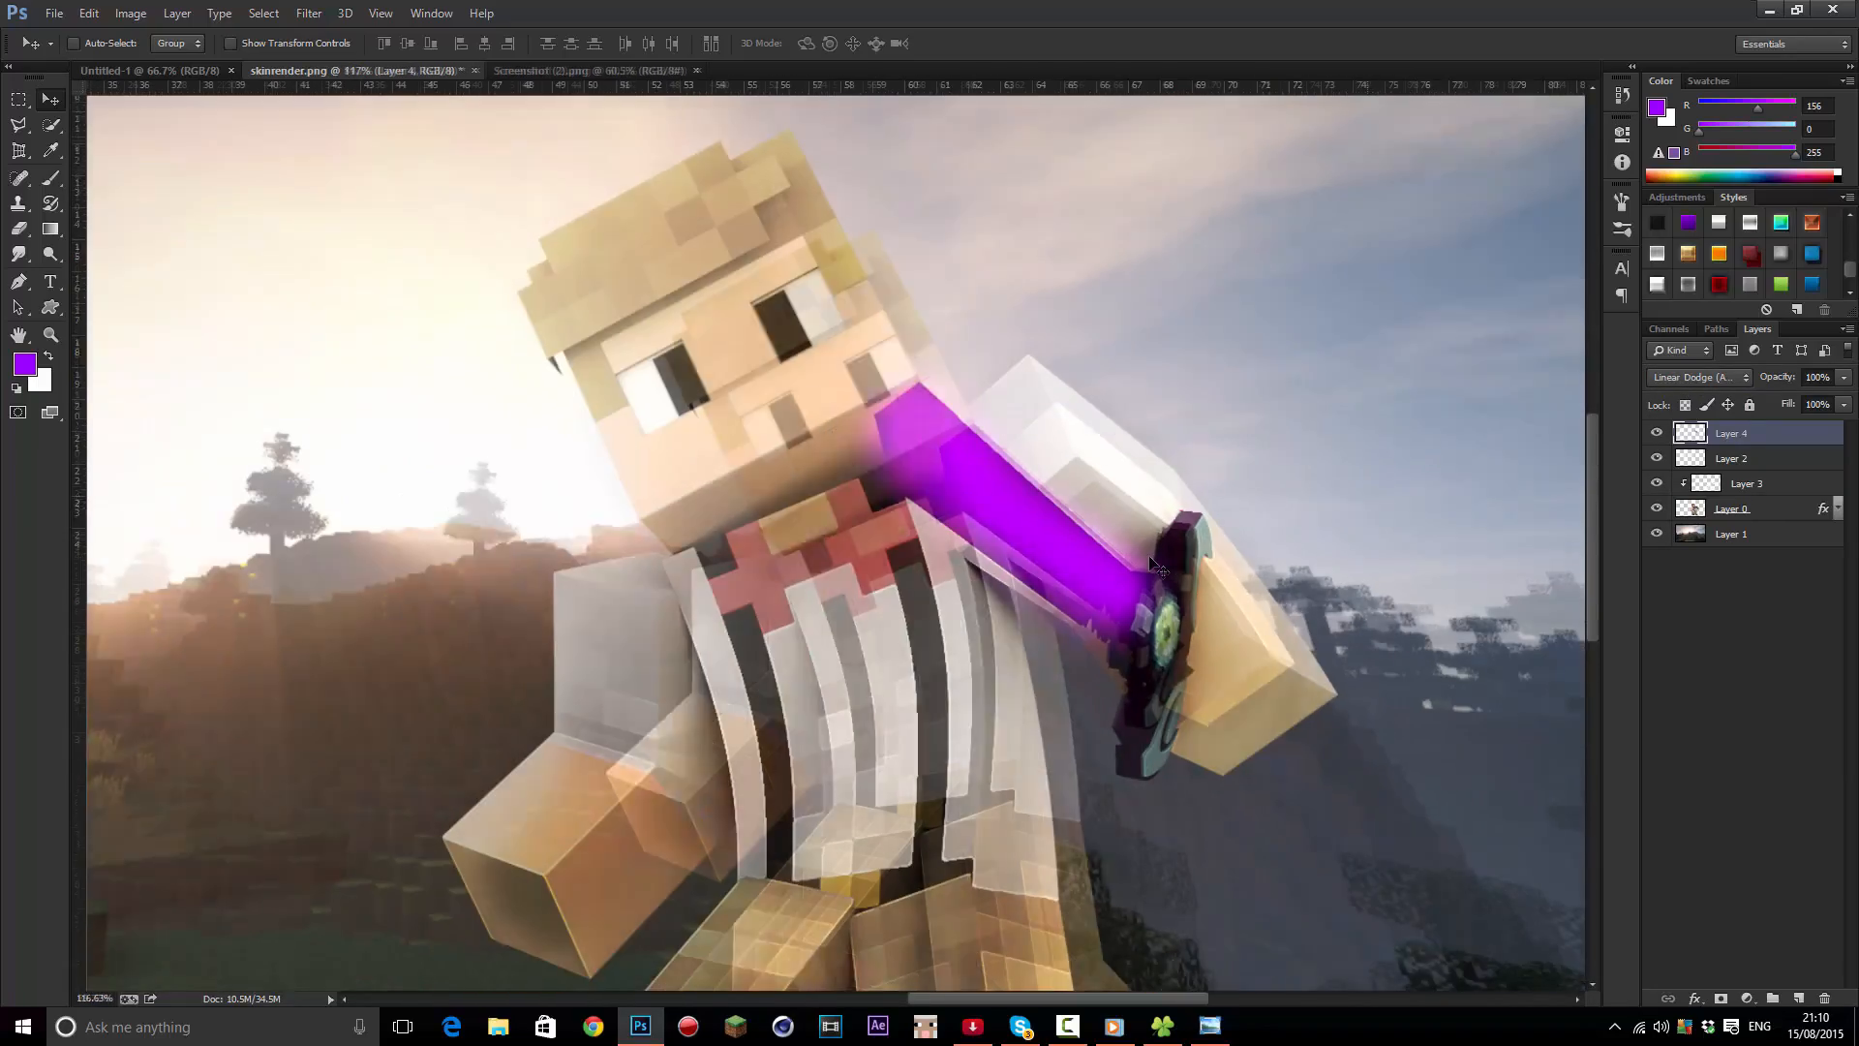
scroll(1167, 552, down, 3)
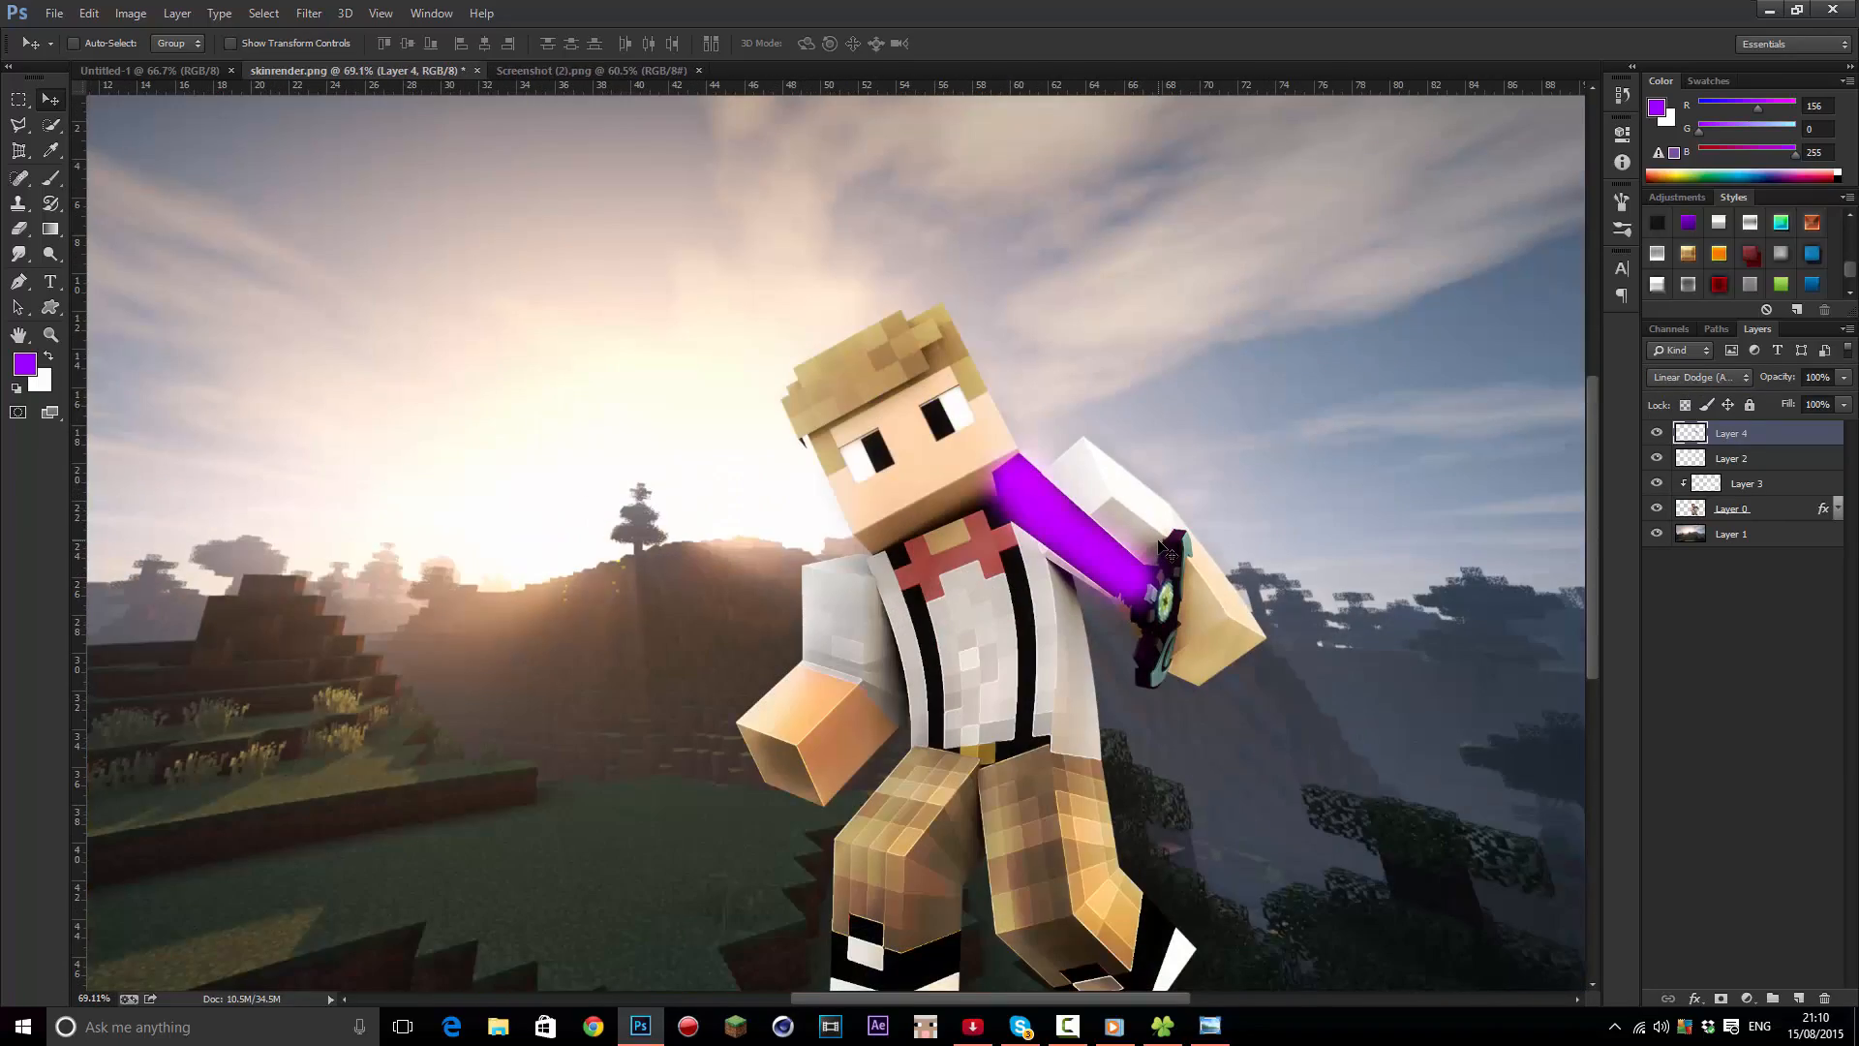
scroll(1113, 577, up, 5)
scroll(1114, 576, down, 1)
click(1706, 378)
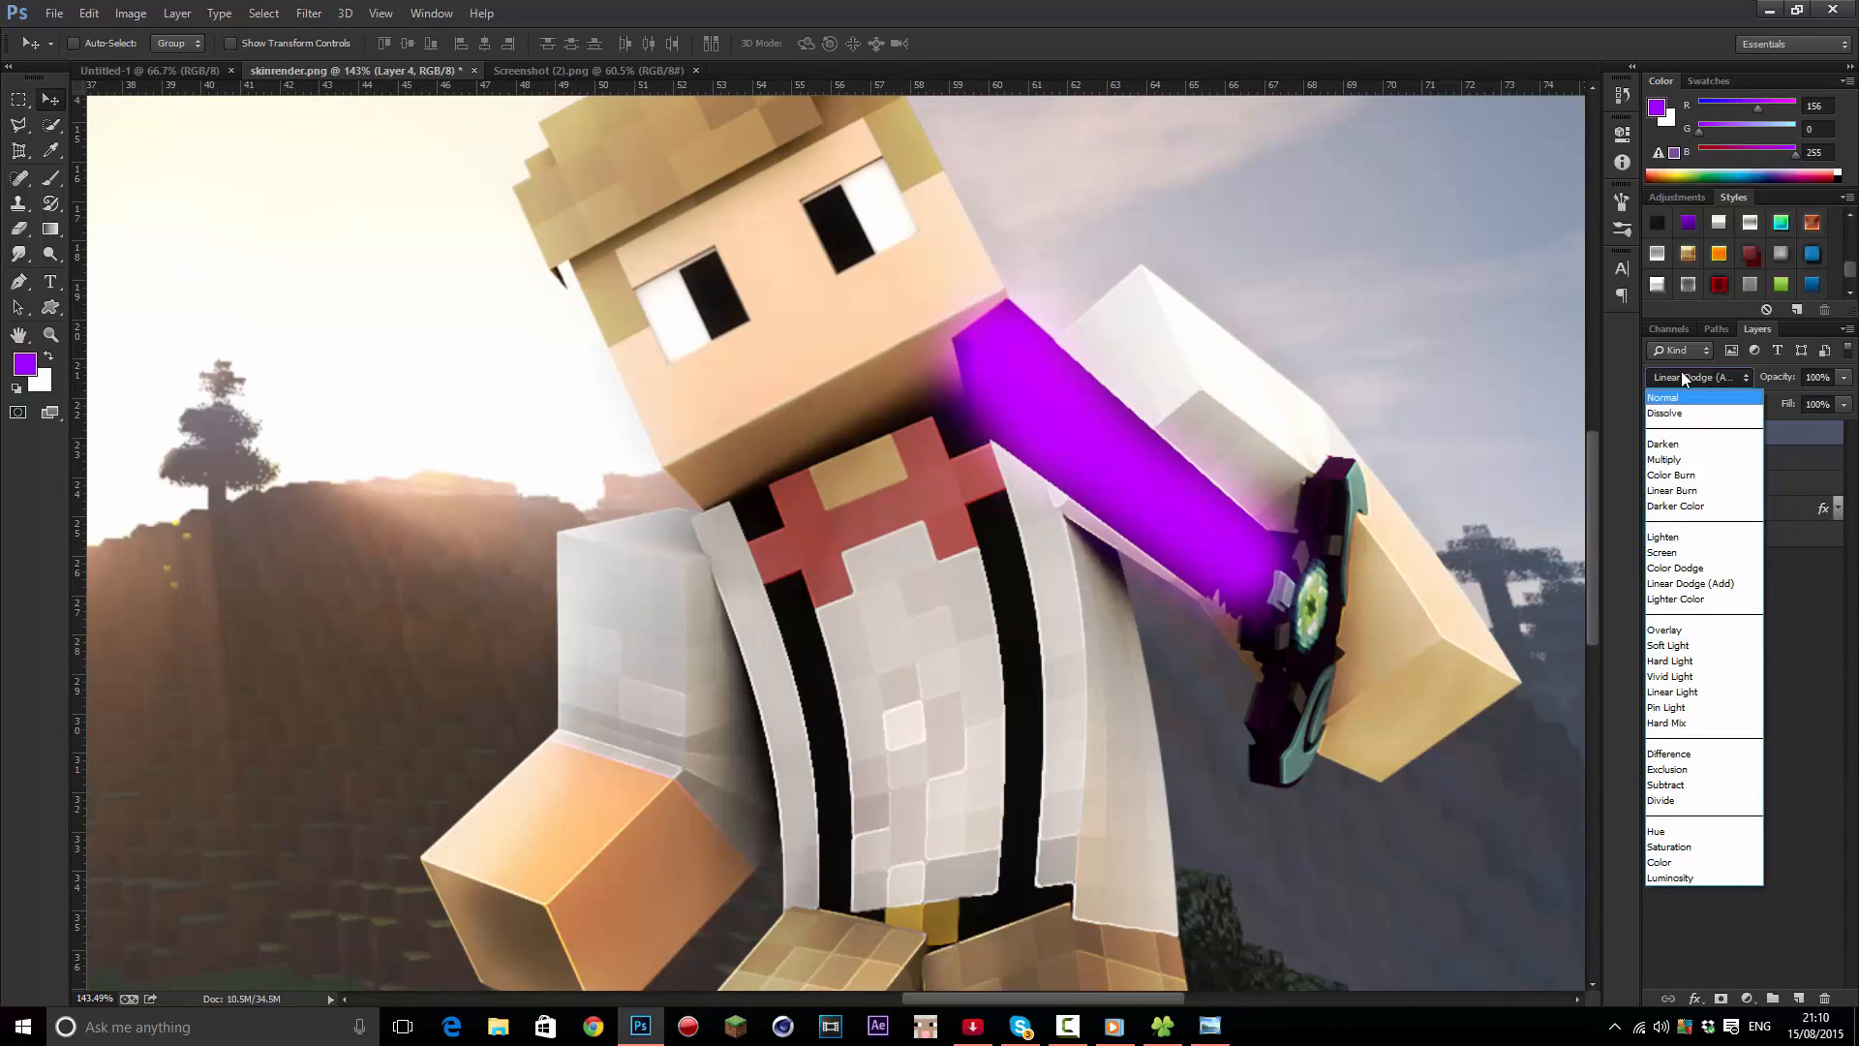
click(1683, 378)
scroll(1339, 384, down, 6)
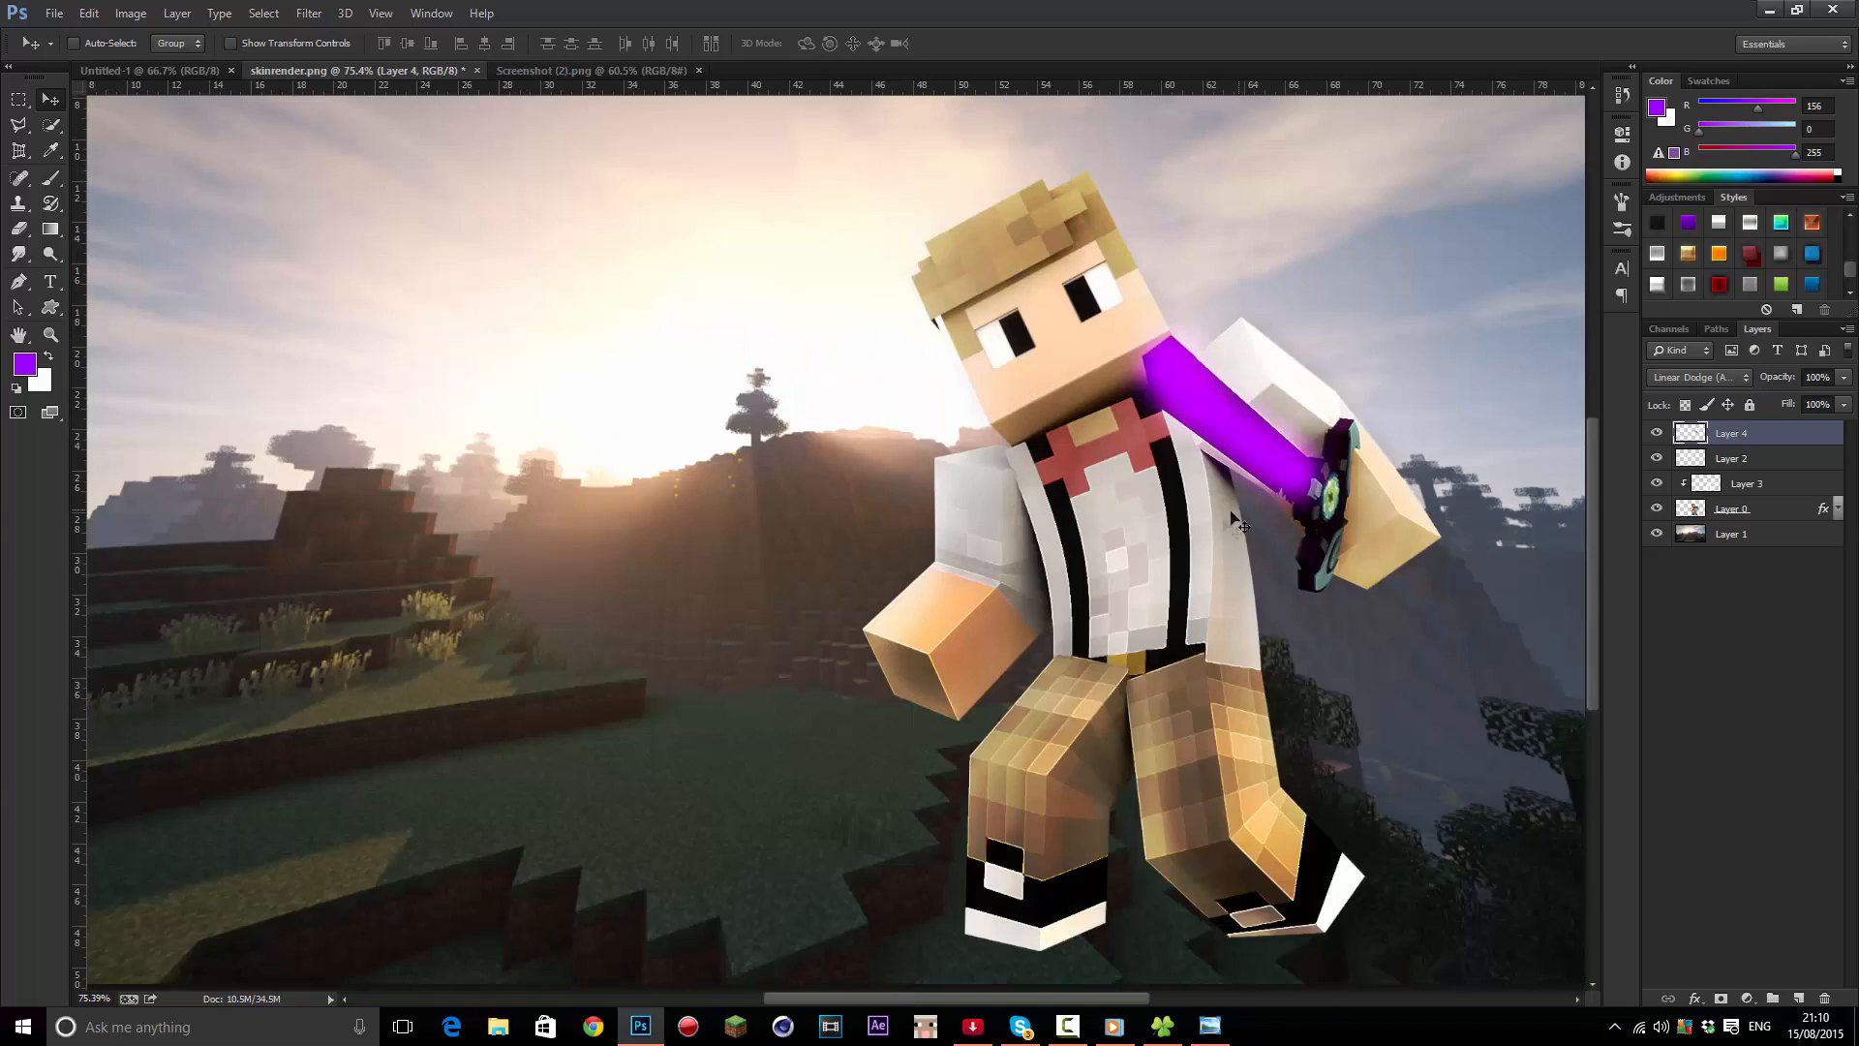
scroll(1168, 519, up, 6)
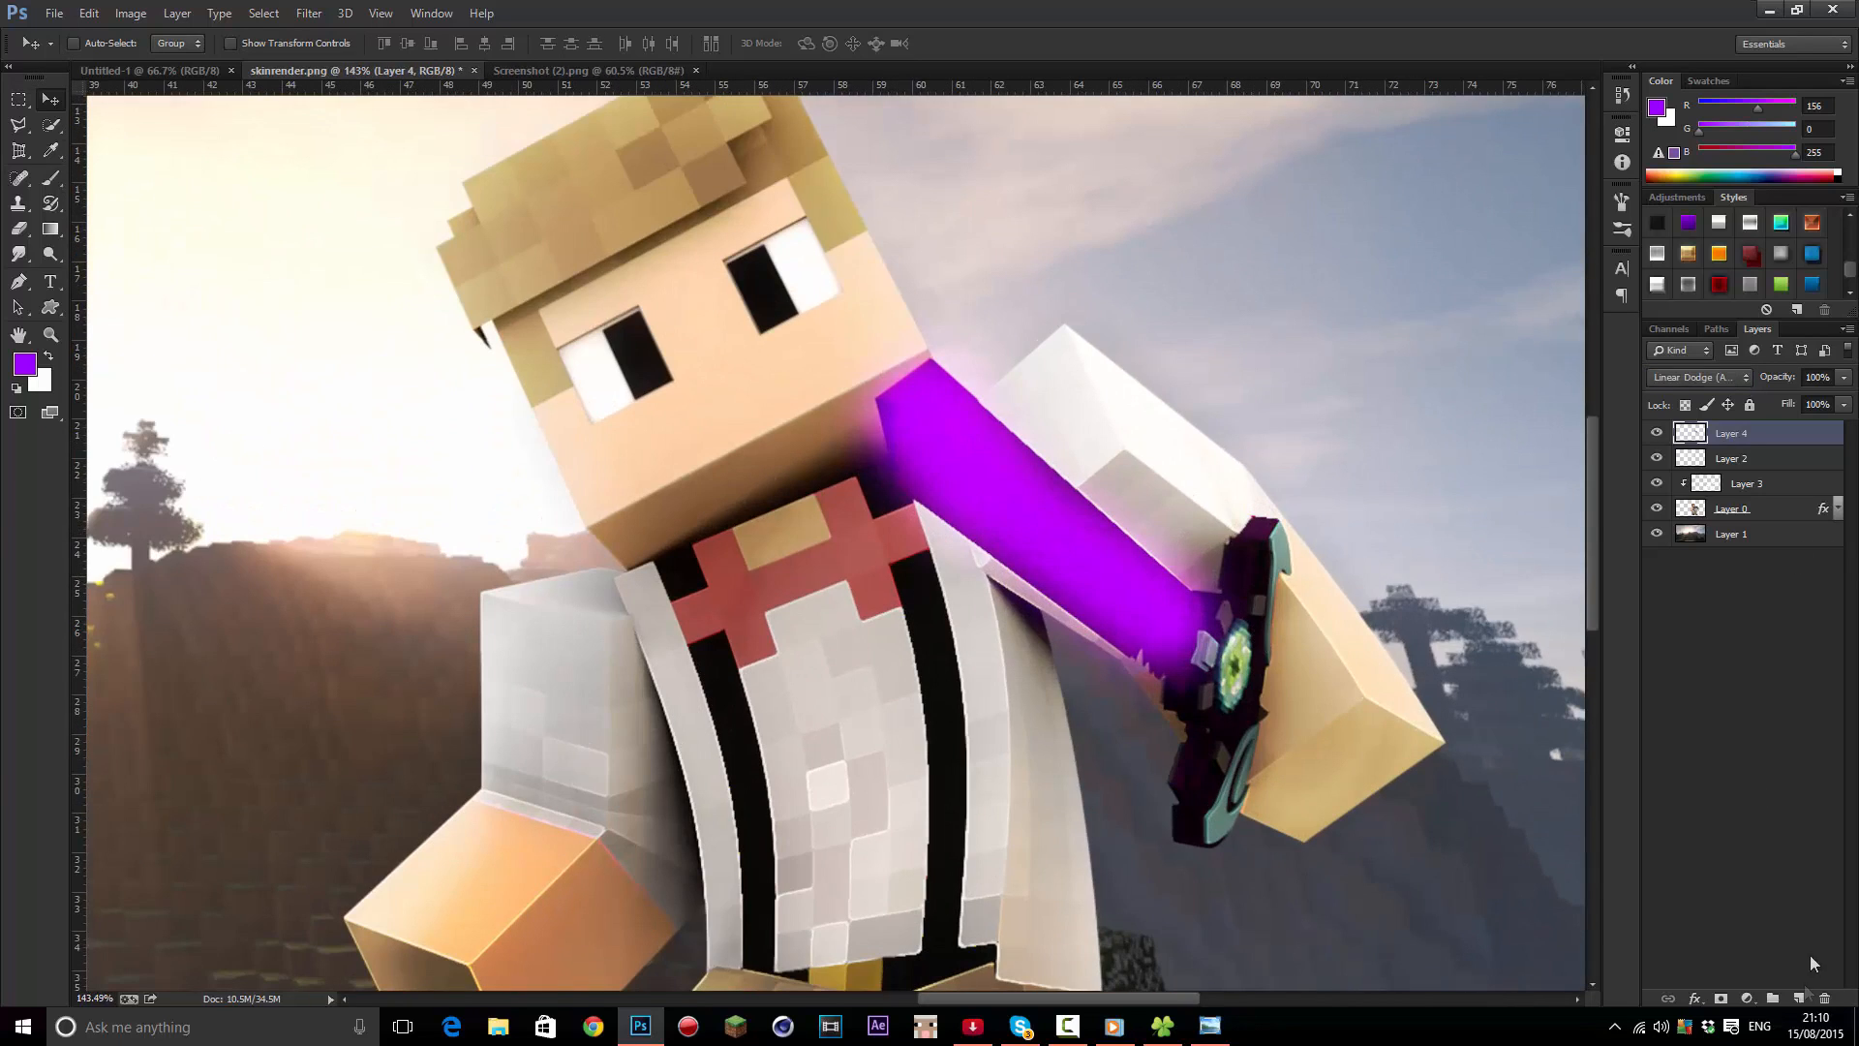
Add another new layer on top and sample the green of the eye in the sword's hilt as foreground colour
click(1805, 1005)
click(24, 363)
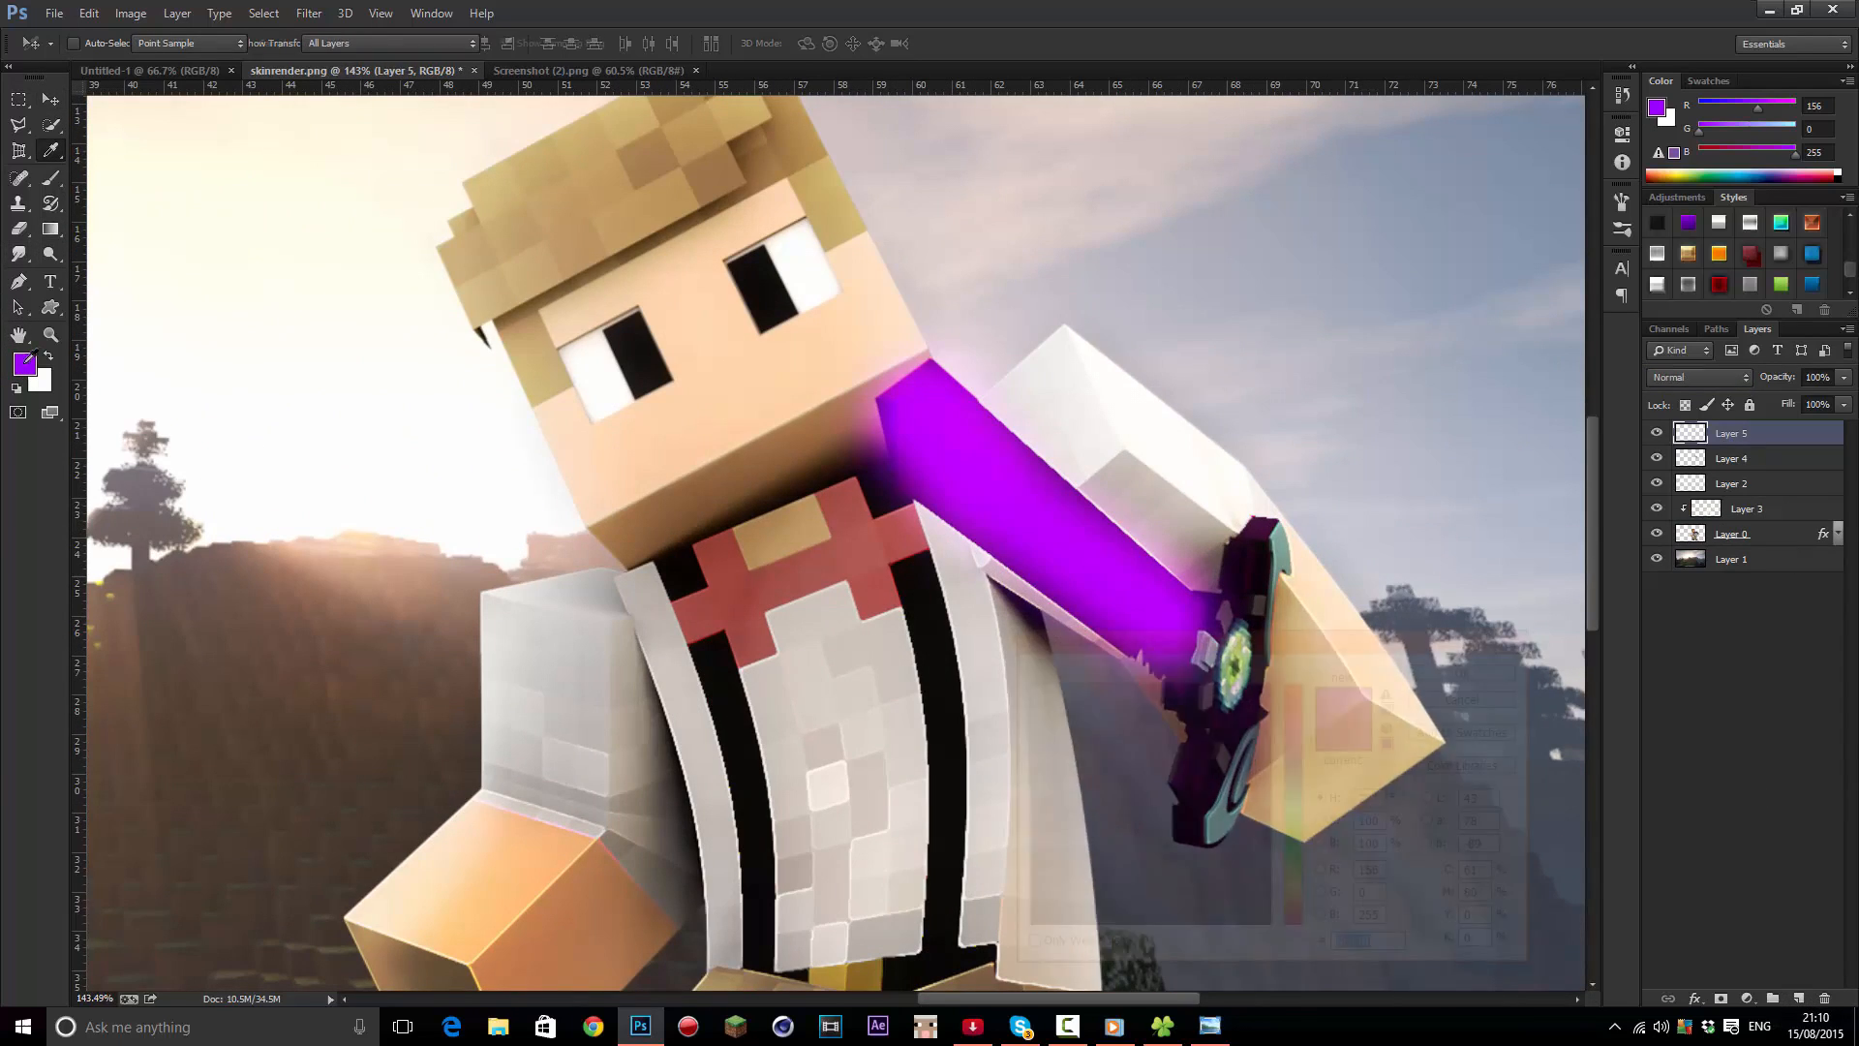
drag(1231, 640, 1226, 781)
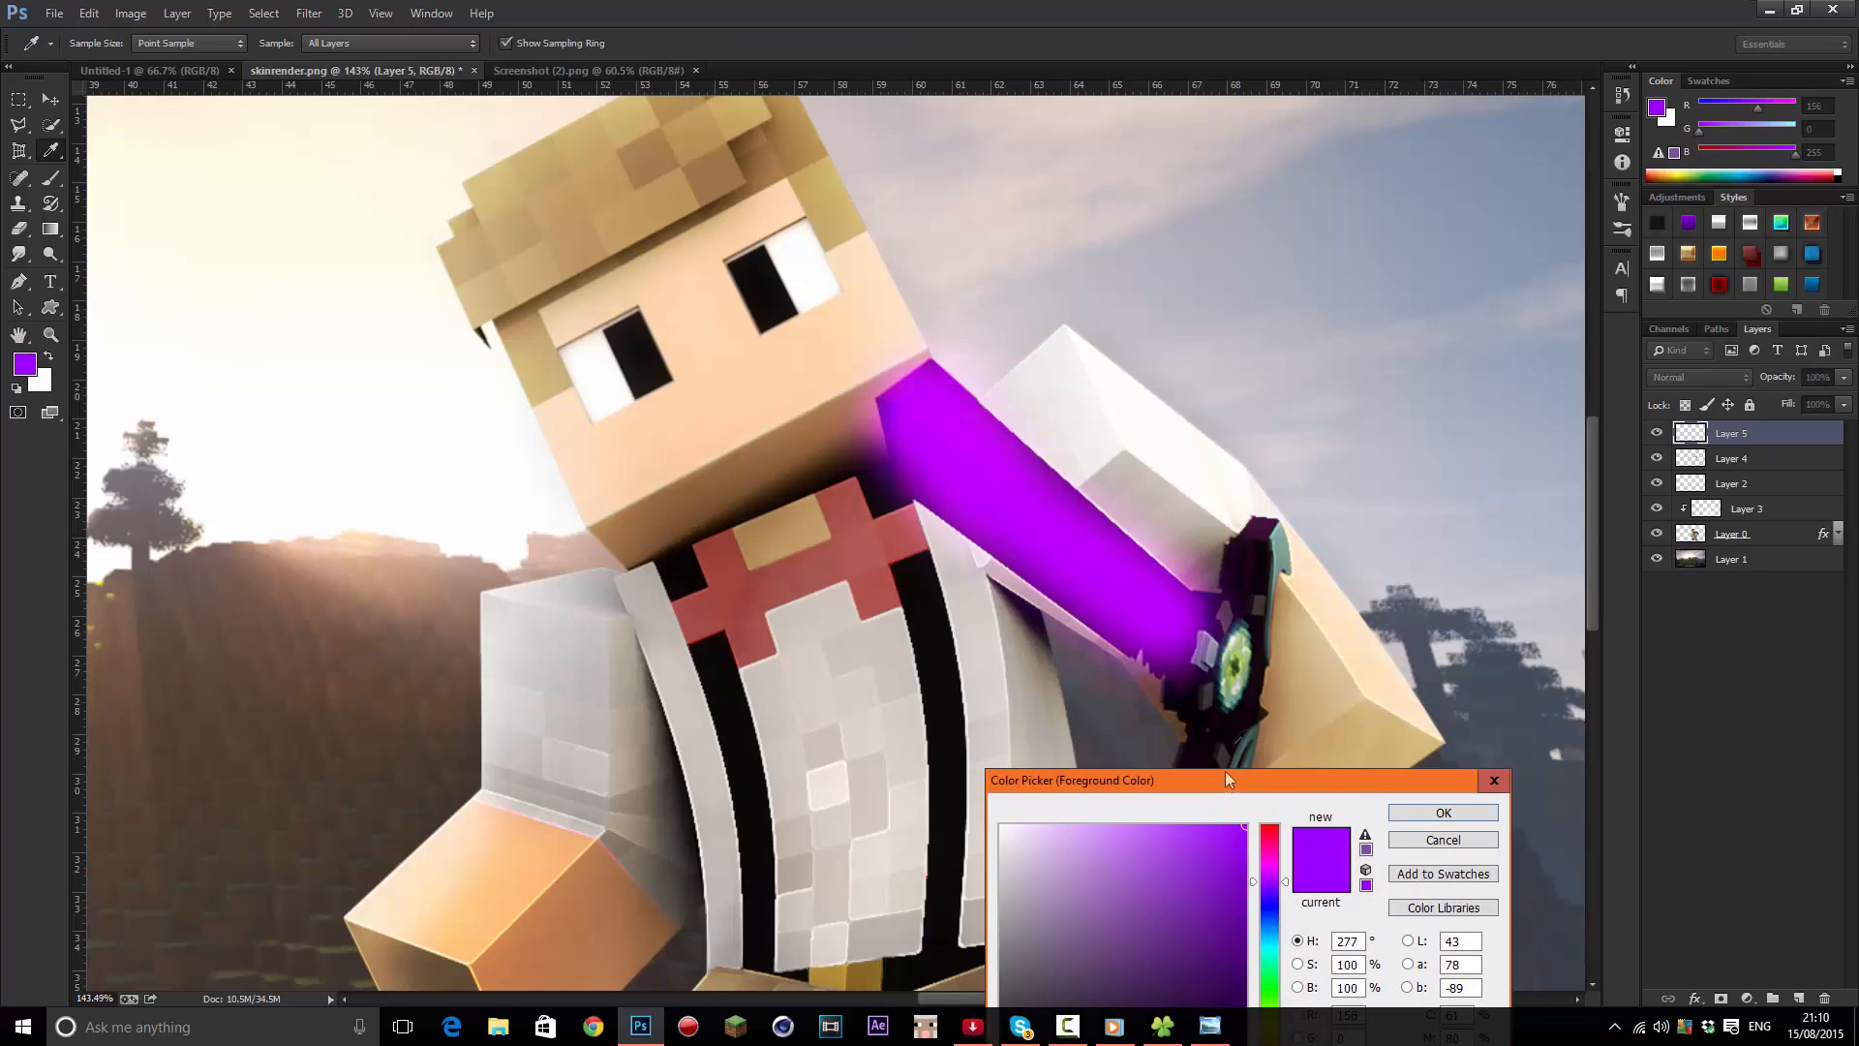
click(1240, 659)
key(Return)
key(v)
scroll(1254, 673, down, 5)
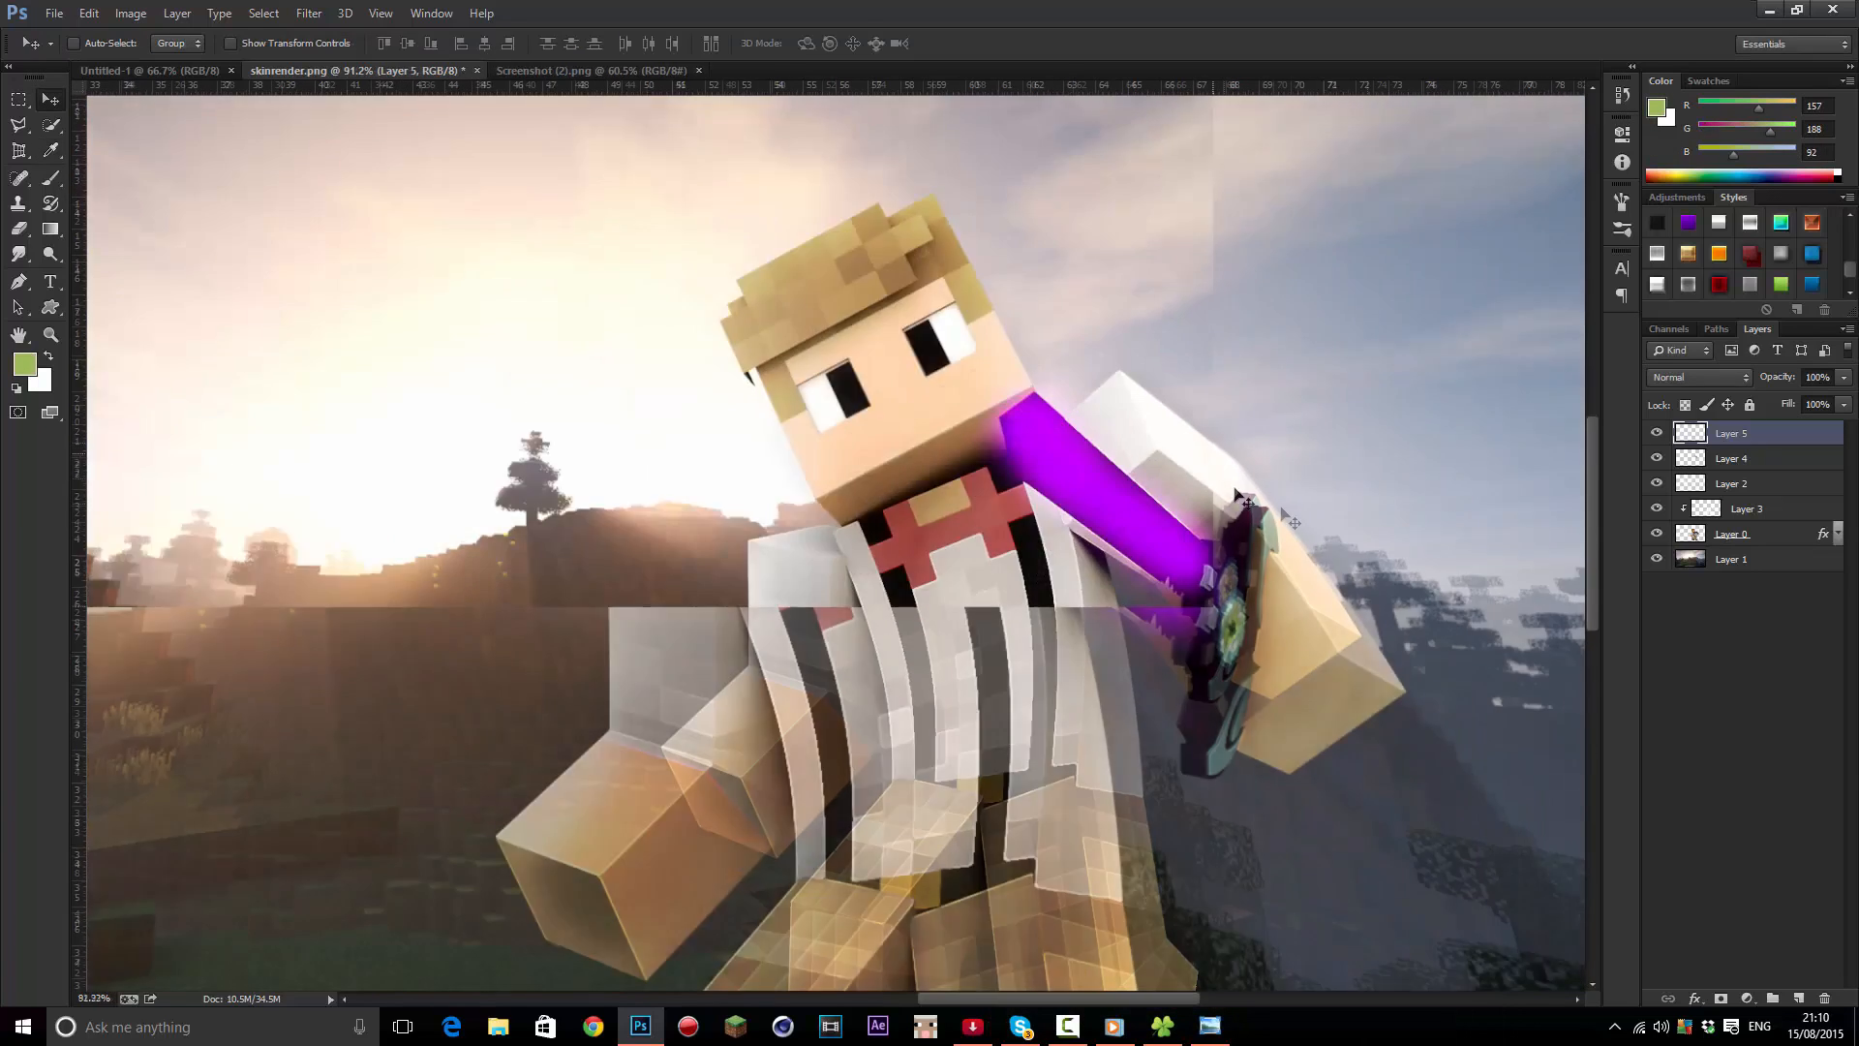
Reduce the brush to 25 px and paint green over the eye in the sword's hilt
key(b)
scroll(1234, 586, up, 5)
scroll(1235, 585, up, 3)
key(bracketleft)
key(bracketleft)
key(bracketleft)
key(bracketleft)
key(bracketleft)
key(bracketleft)
key(bracketleft)
key(bracketleft)
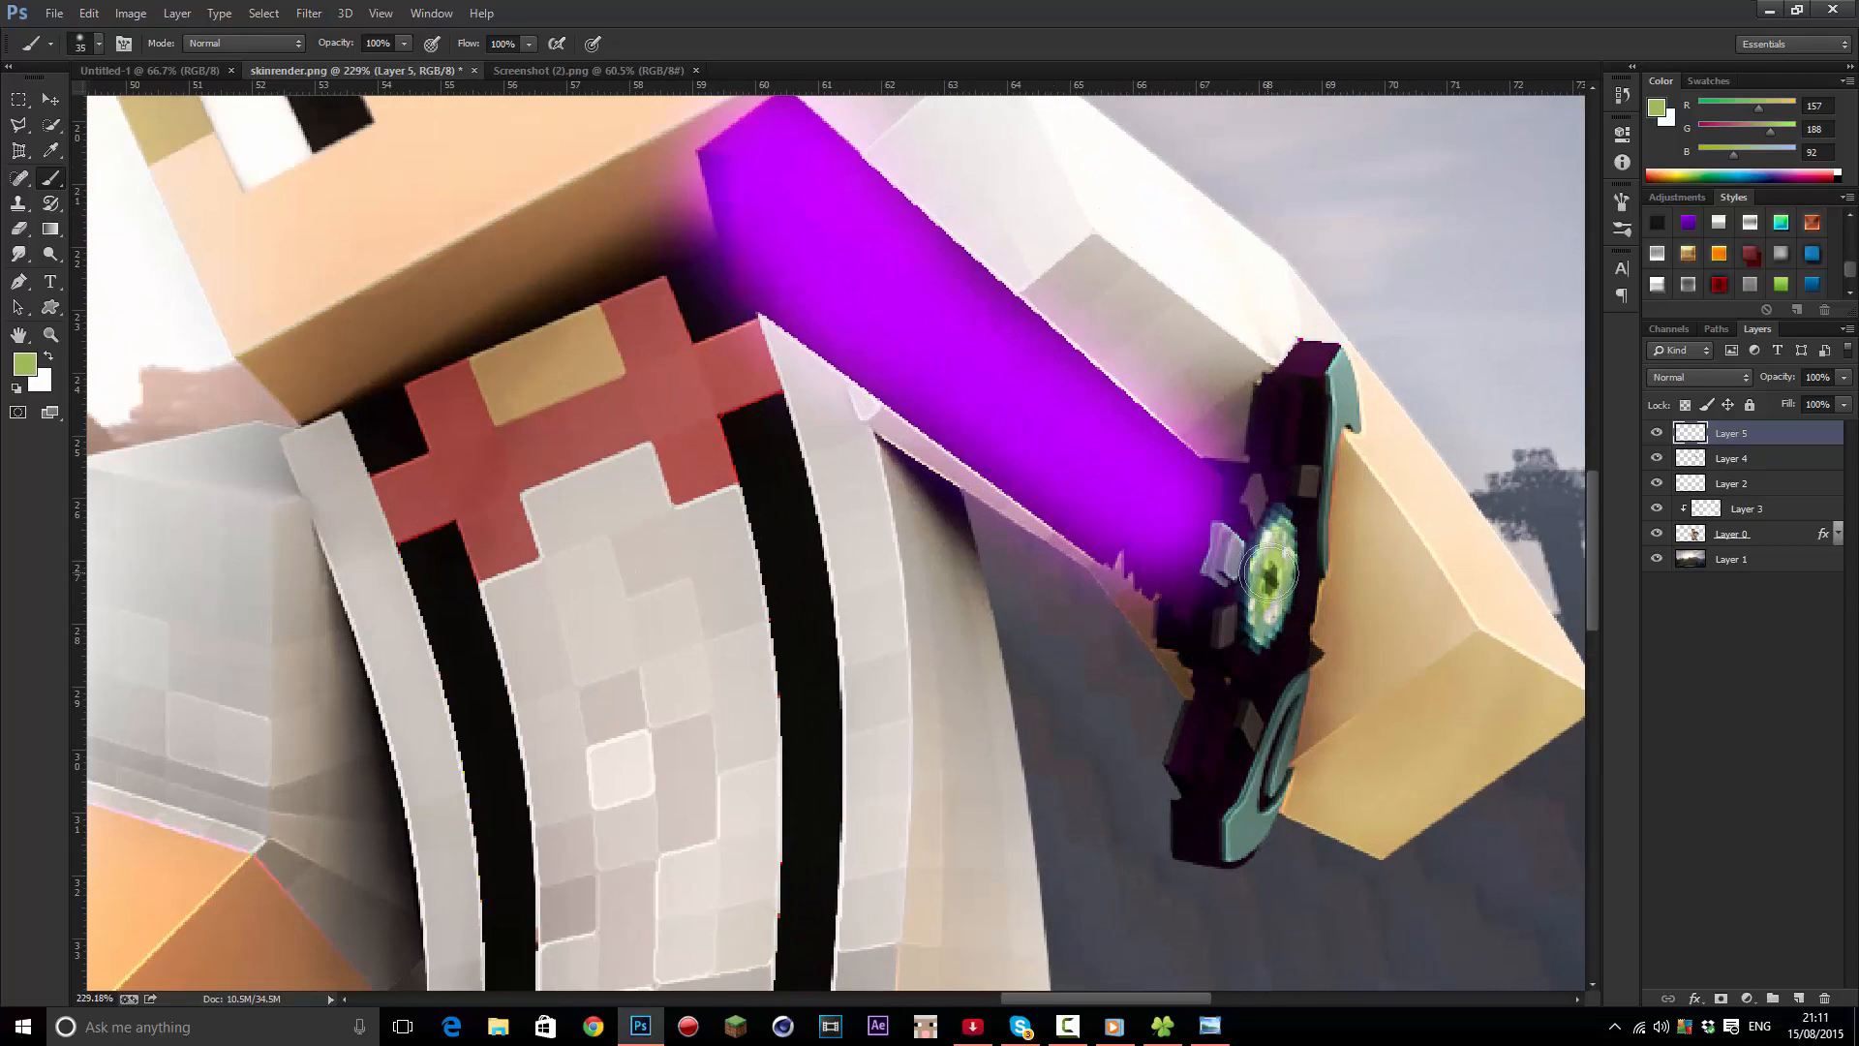
mouse_move(1271, 576)
mouse_down()
mouse_move(1259, 610)
mouse_move(1267, 530)
mouse_up()
Set the green eye layer's blend mode to Color Dodge
click(1668, 377)
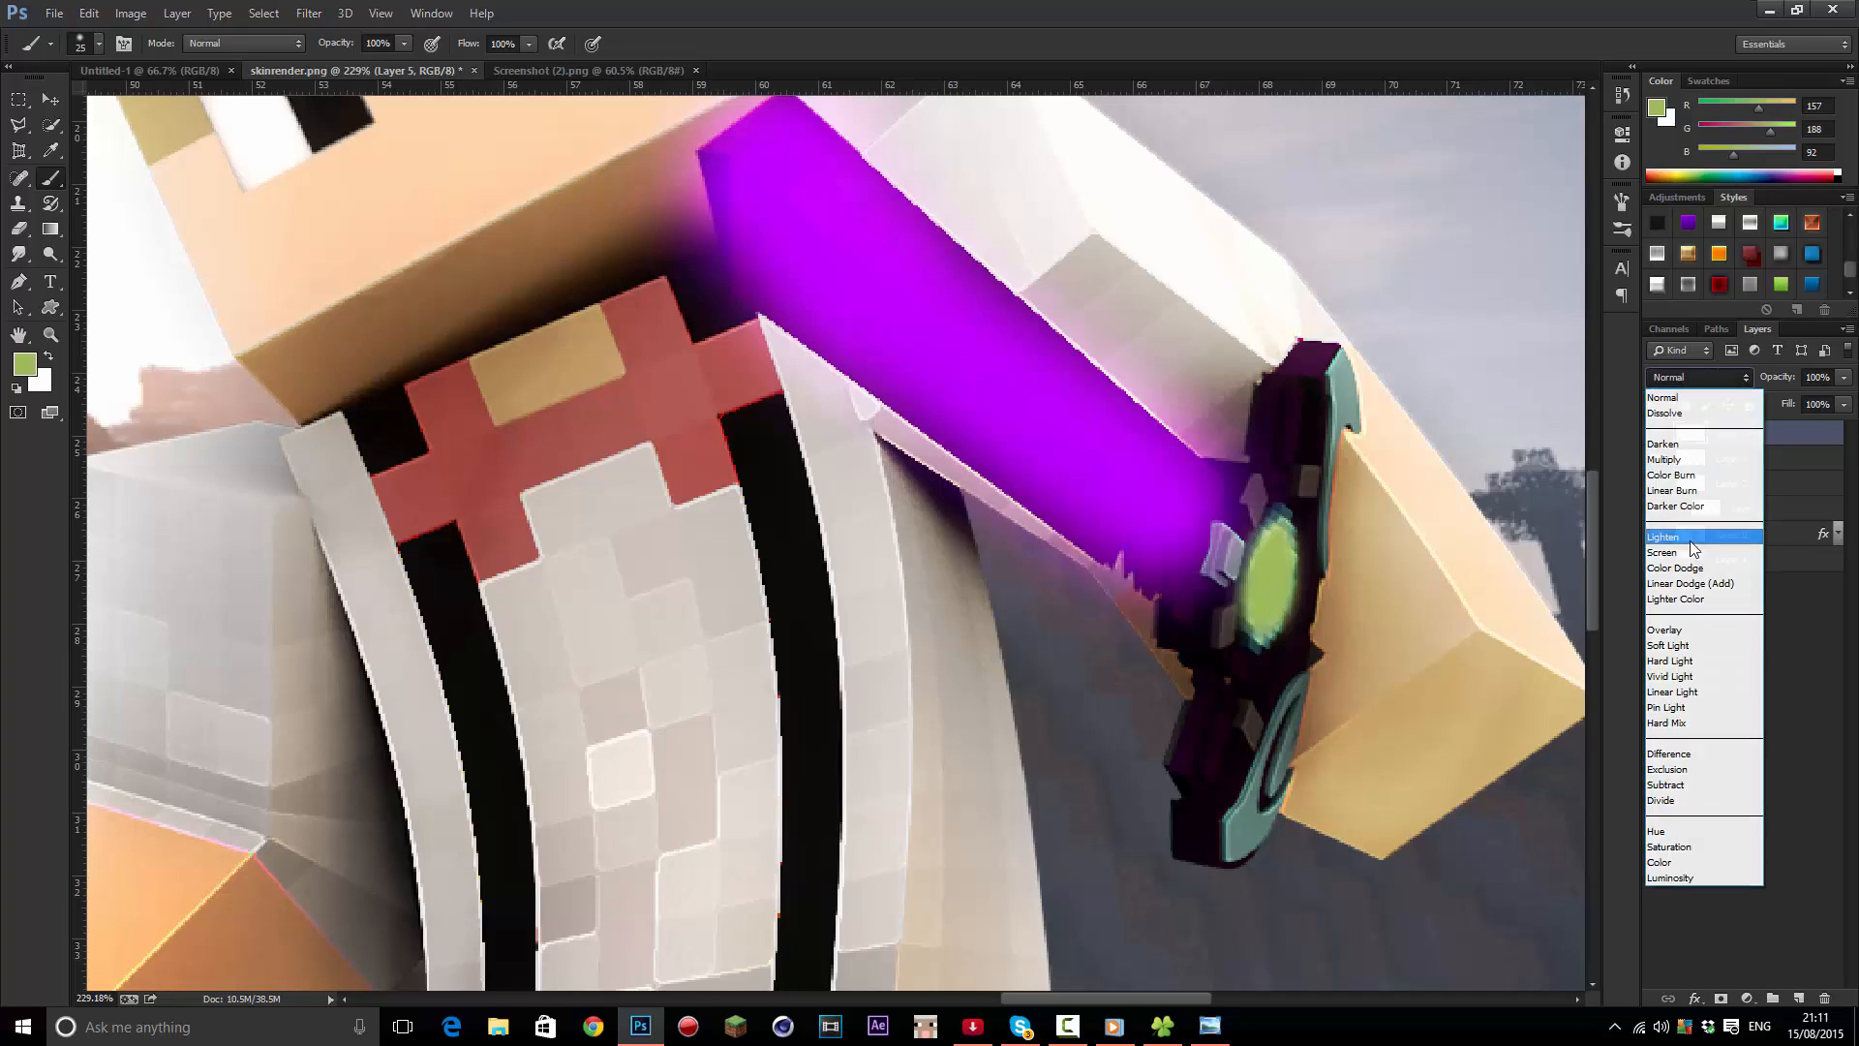
click(1690, 534)
scroll(1715, 374, down, 1)
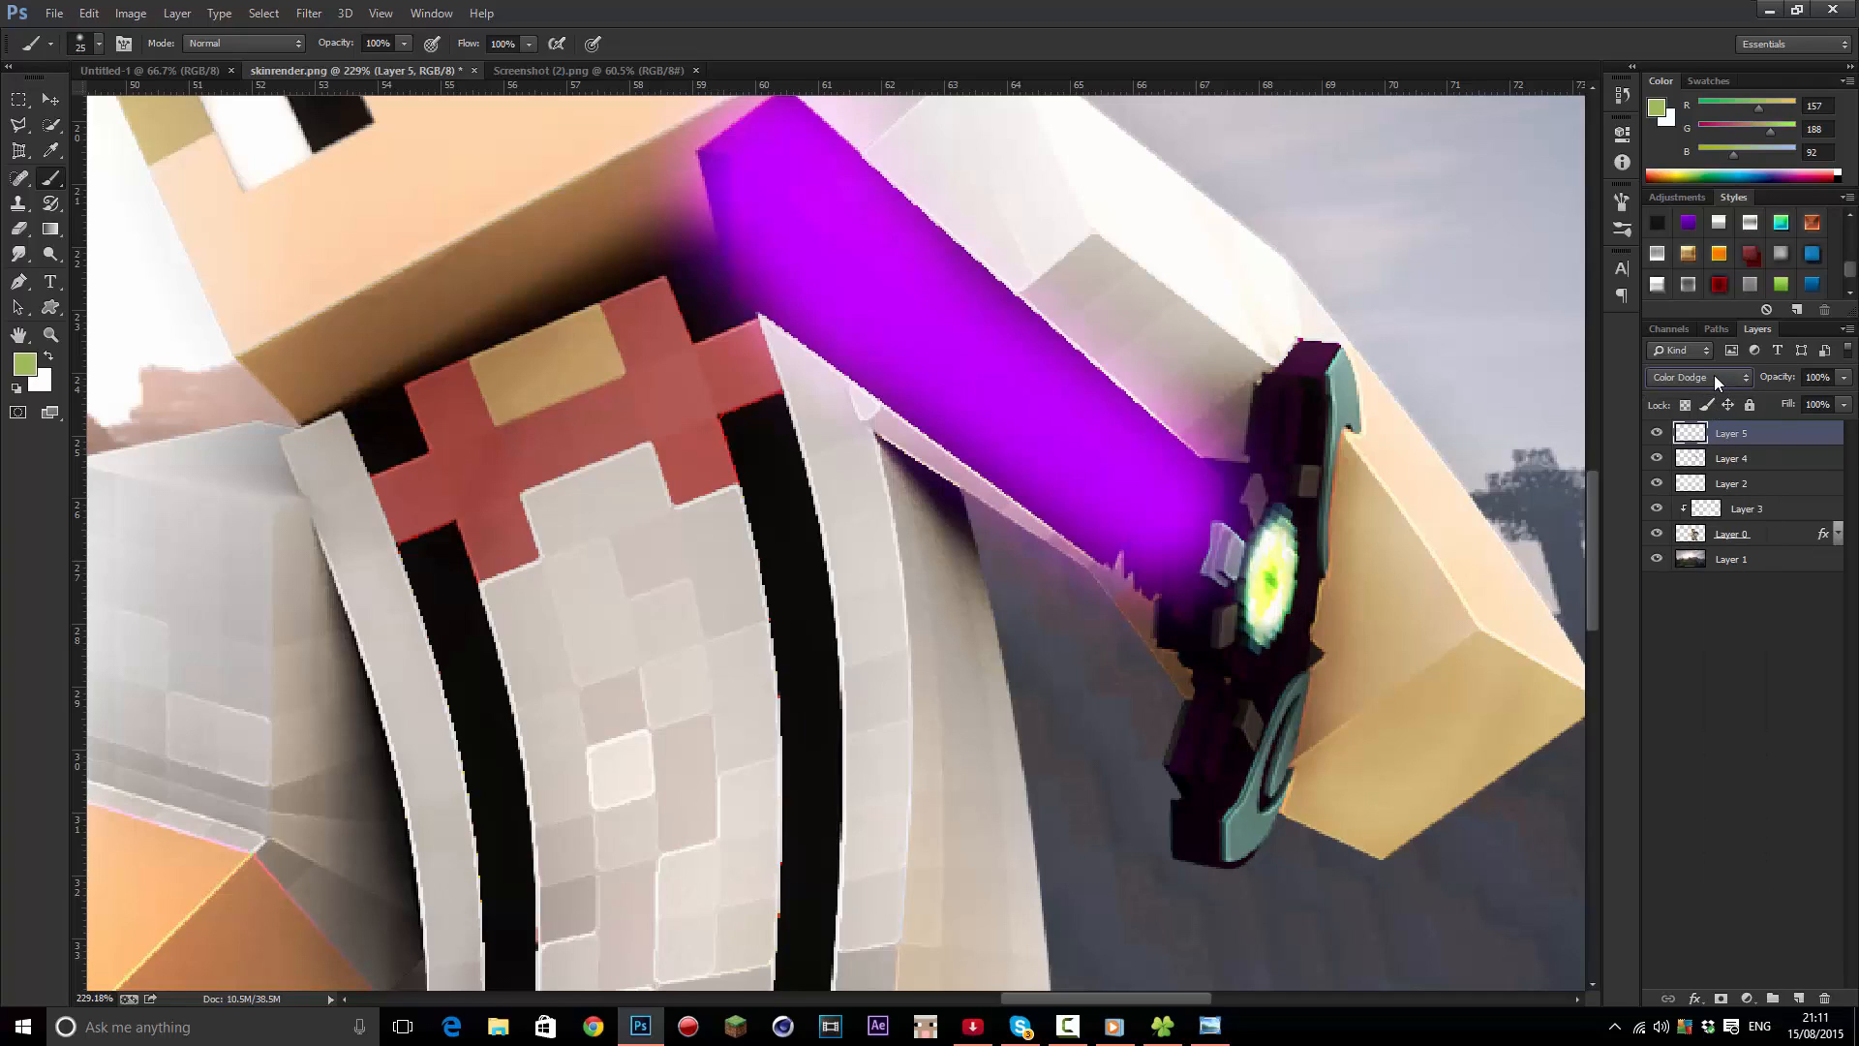
Change the green eye layer's blend mode to Hard Light
scroll(1714, 375, down, 1)
scroll(1715, 375, down, 2)
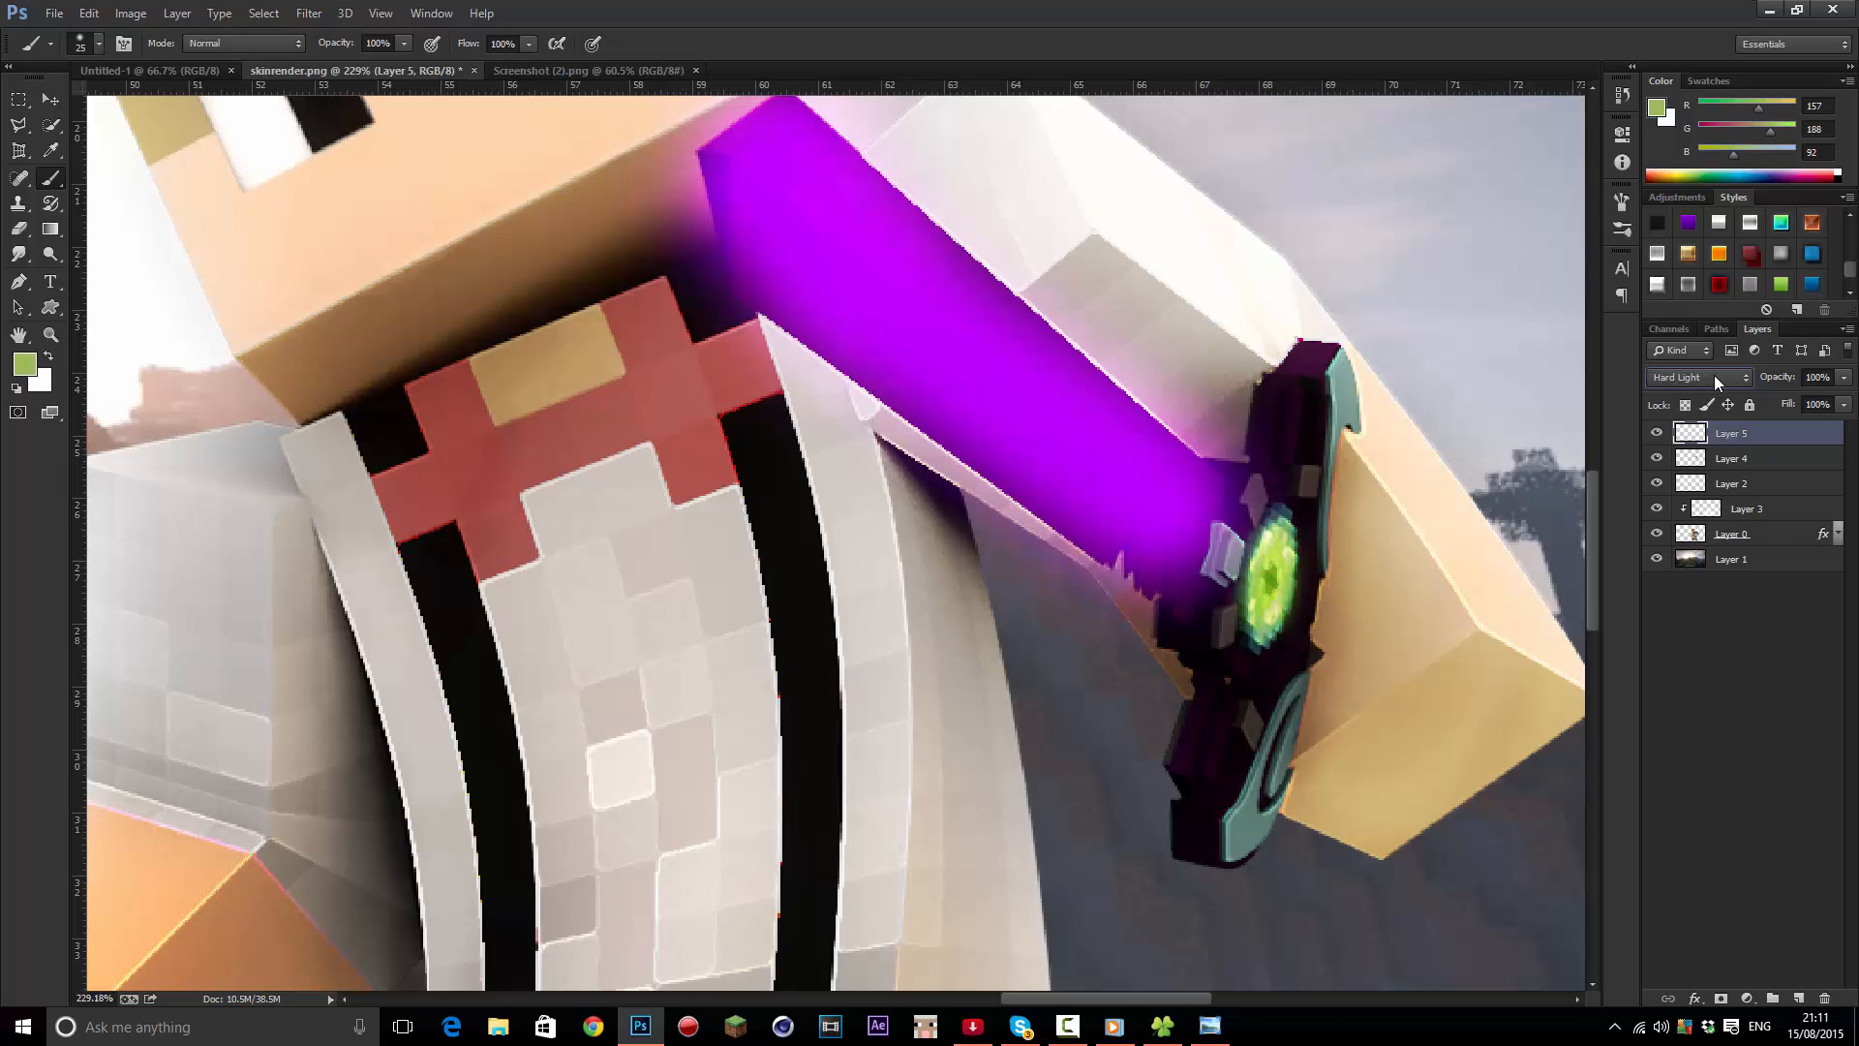
scroll(1714, 375, down, 1)
click(49, 101)
scroll(1356, 504, down, 5)
scroll(1191, 407, up, 4)
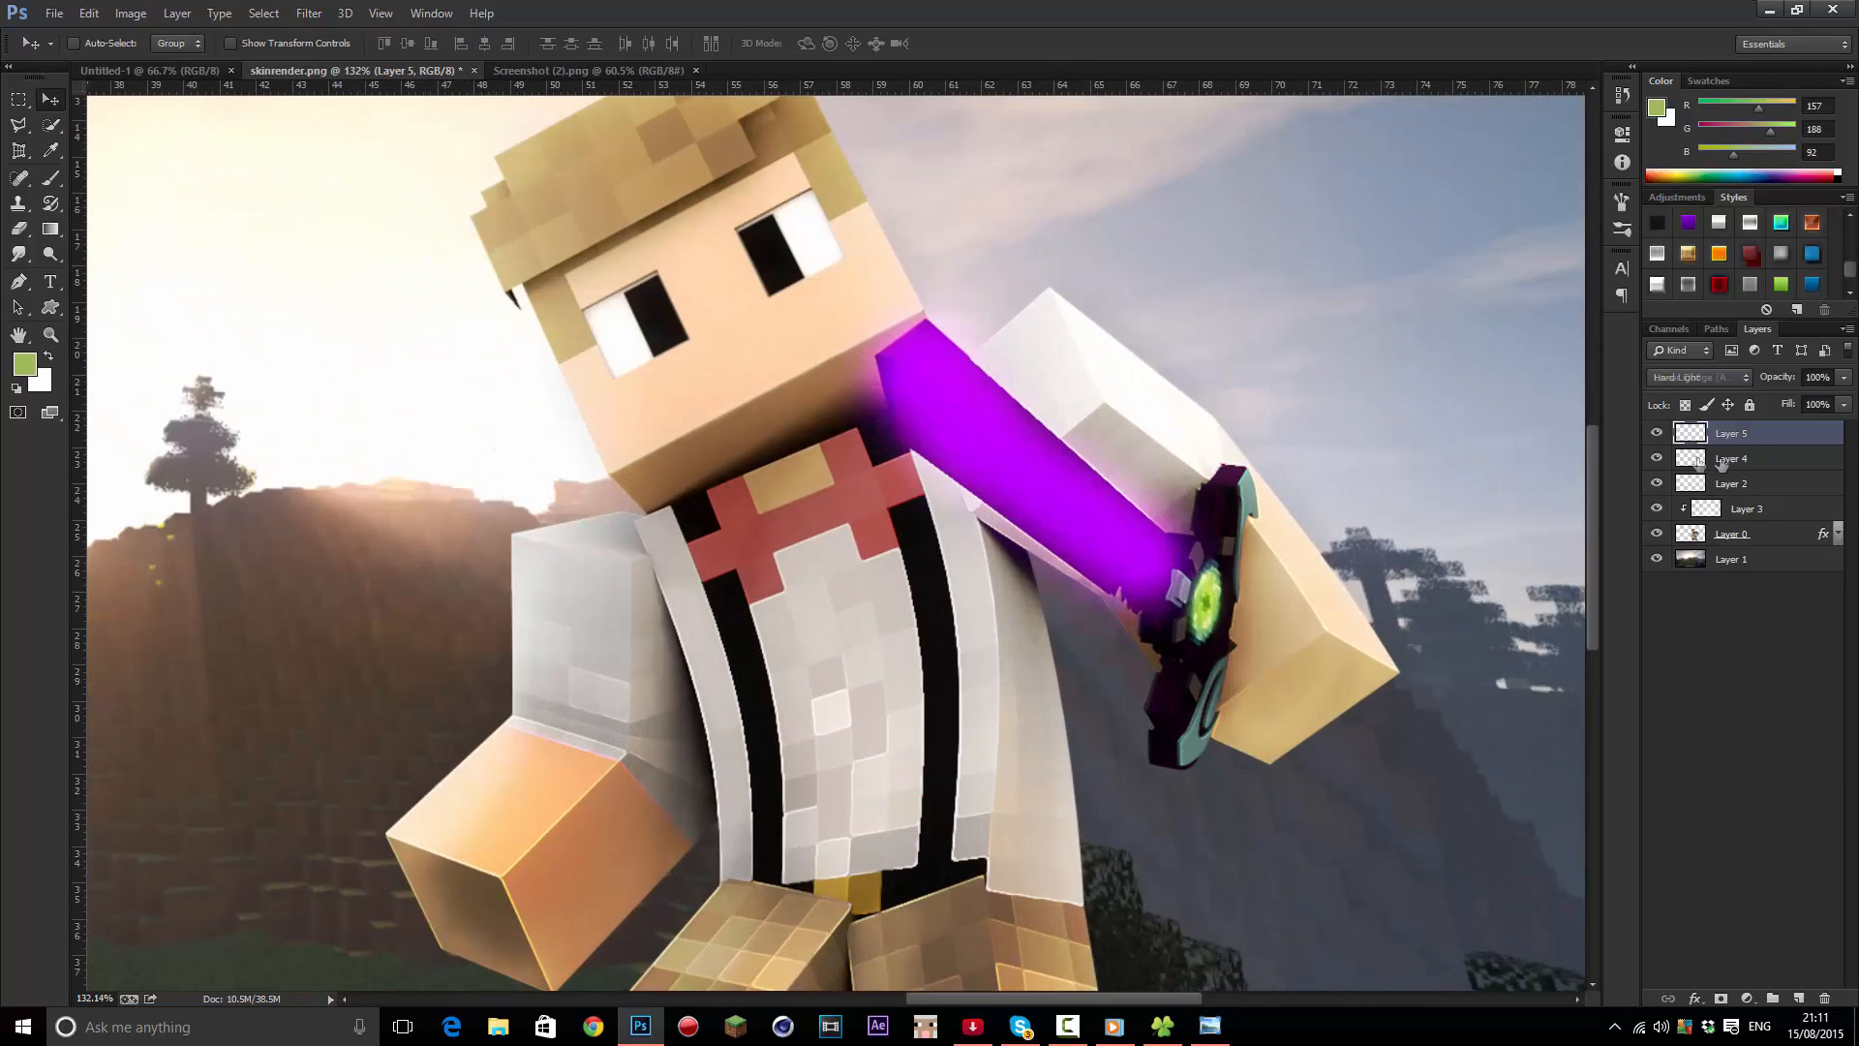
Compare the picture with and without the purple blade glow layer, and lower that layer's opacity to 53%
click(1722, 461)
click(1657, 458)
click(1656, 459)
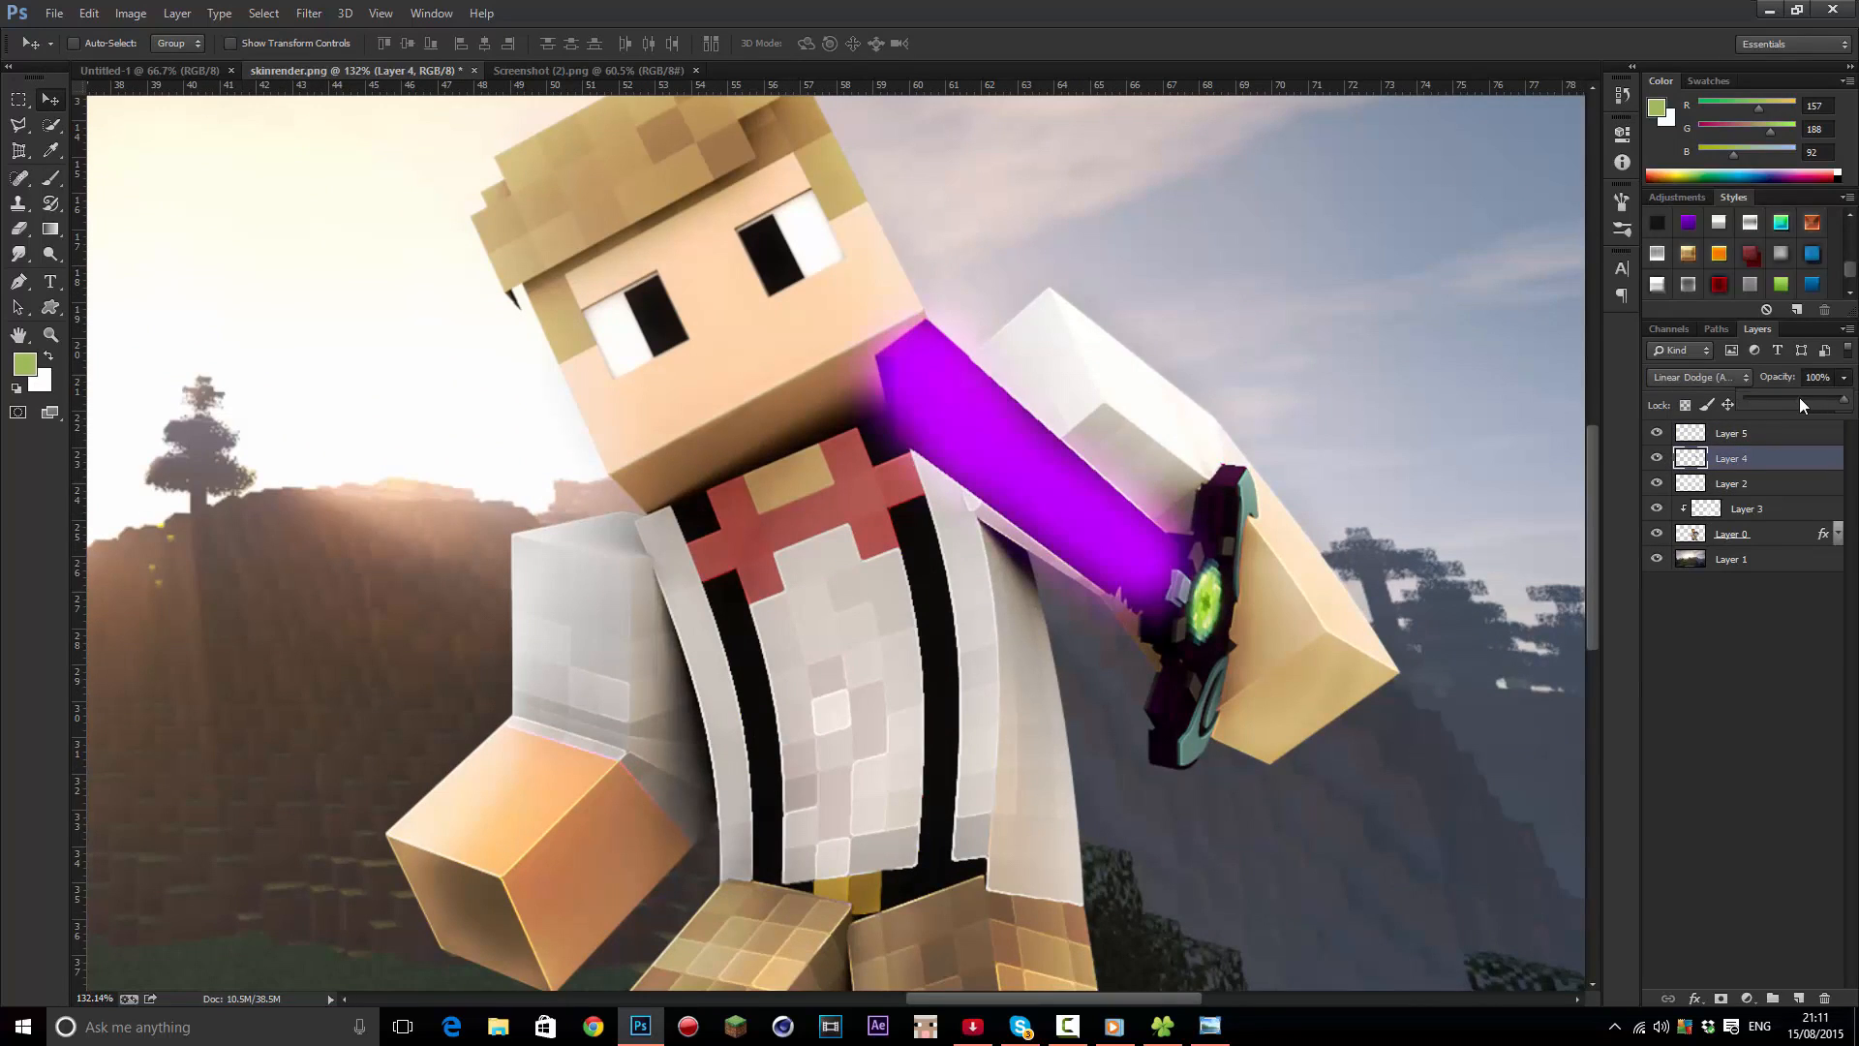
drag(1800, 399, 1795, 398)
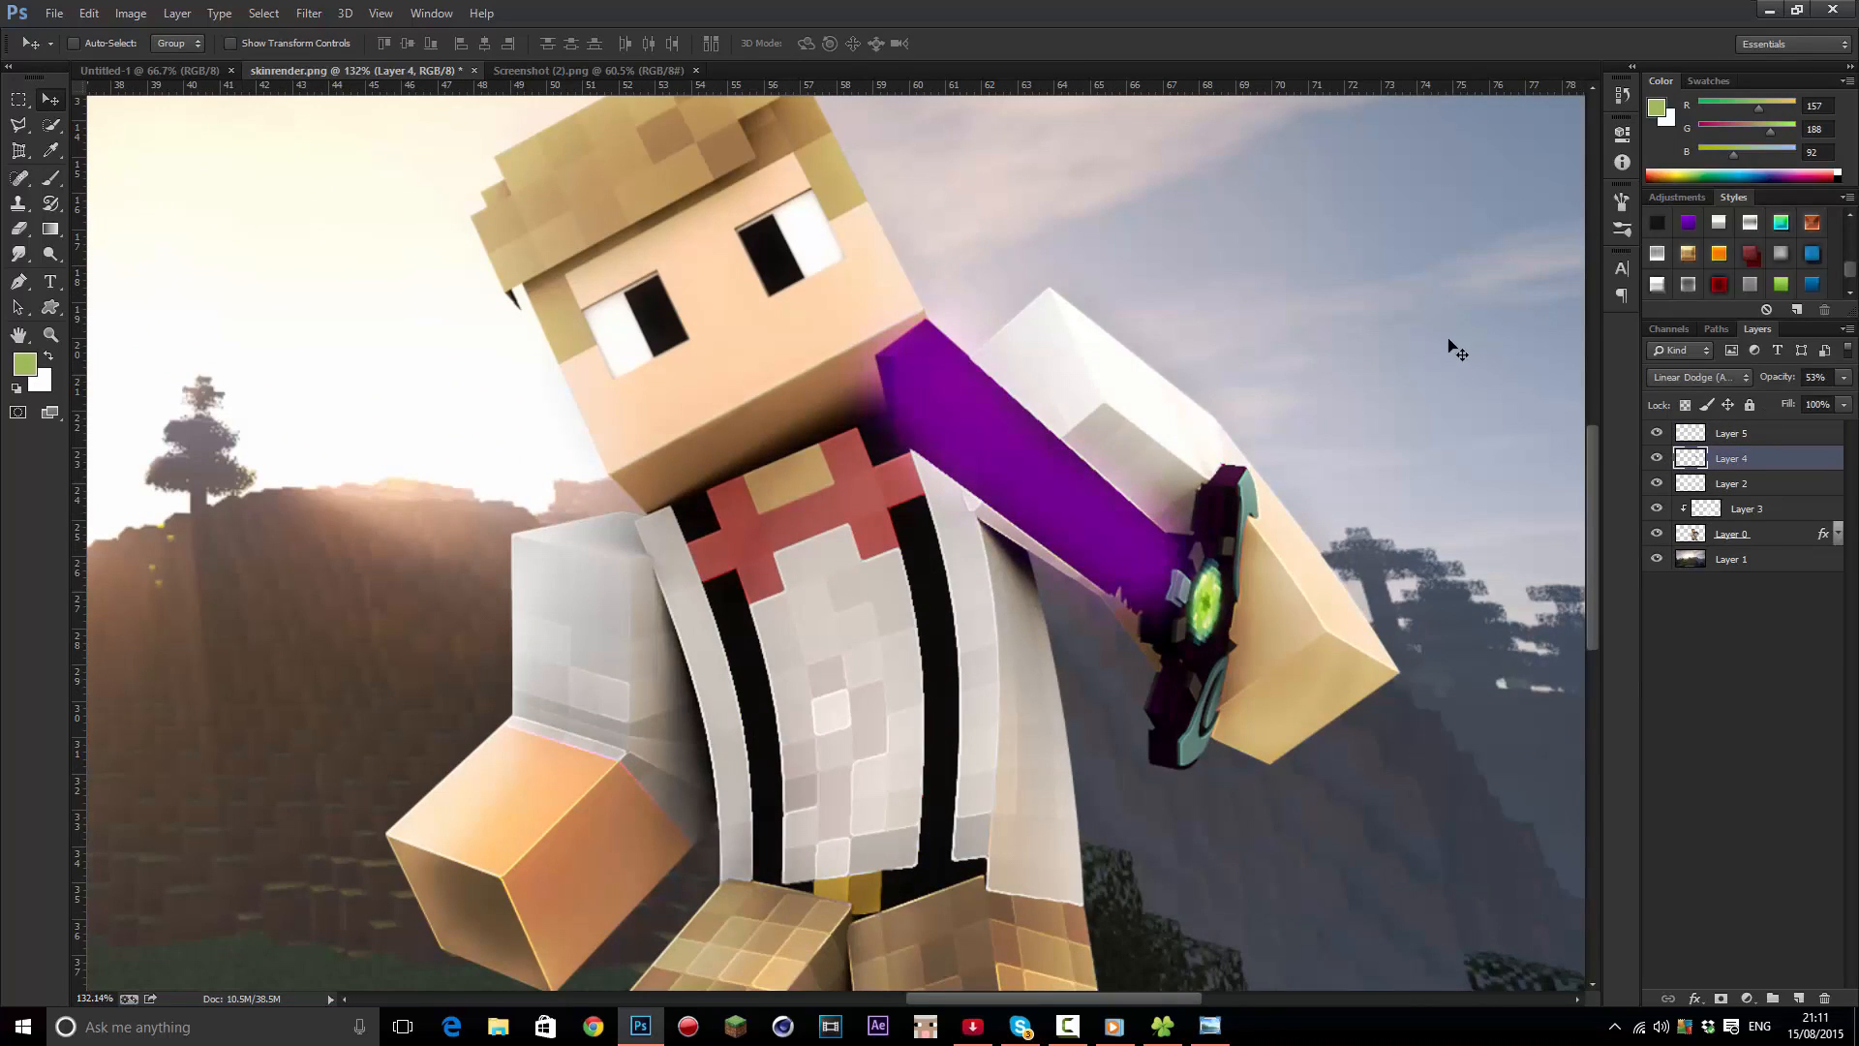
scroll(1453, 345, down, 8)
scroll(1222, 513, up, 4)
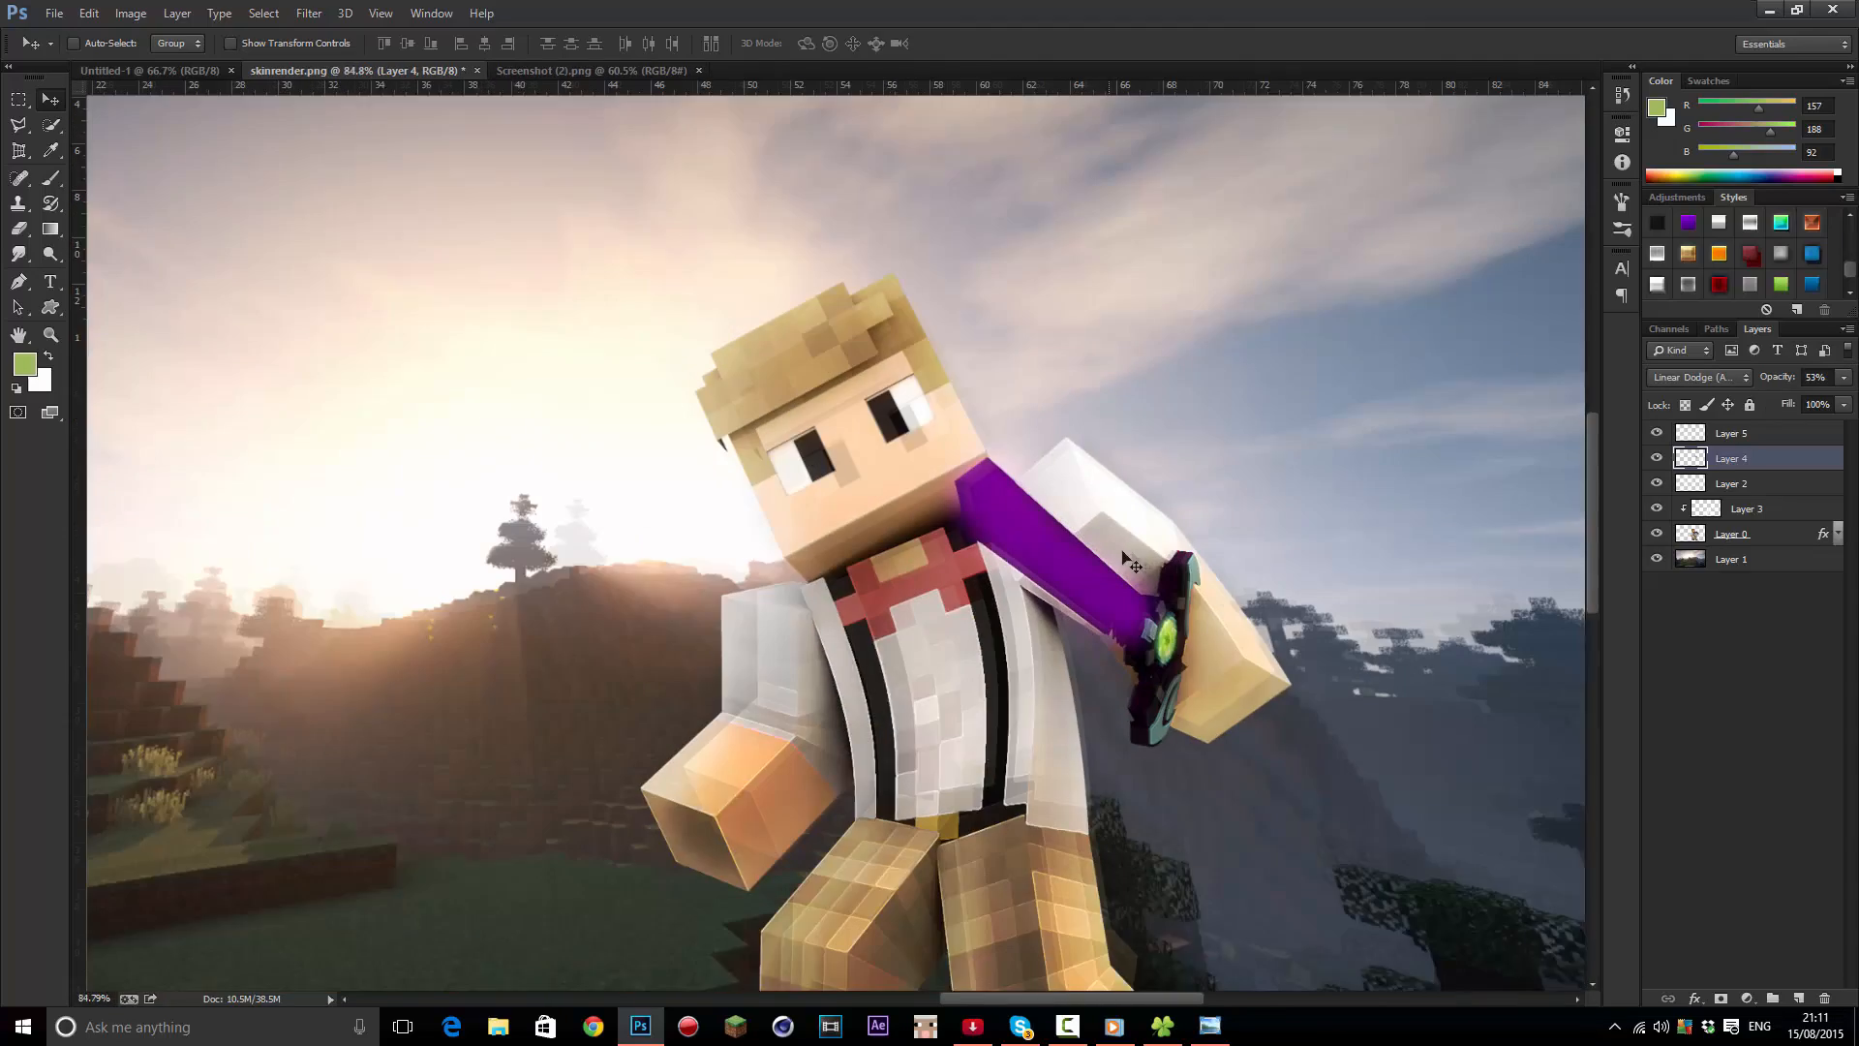
scroll(1191, 543, up, 2)
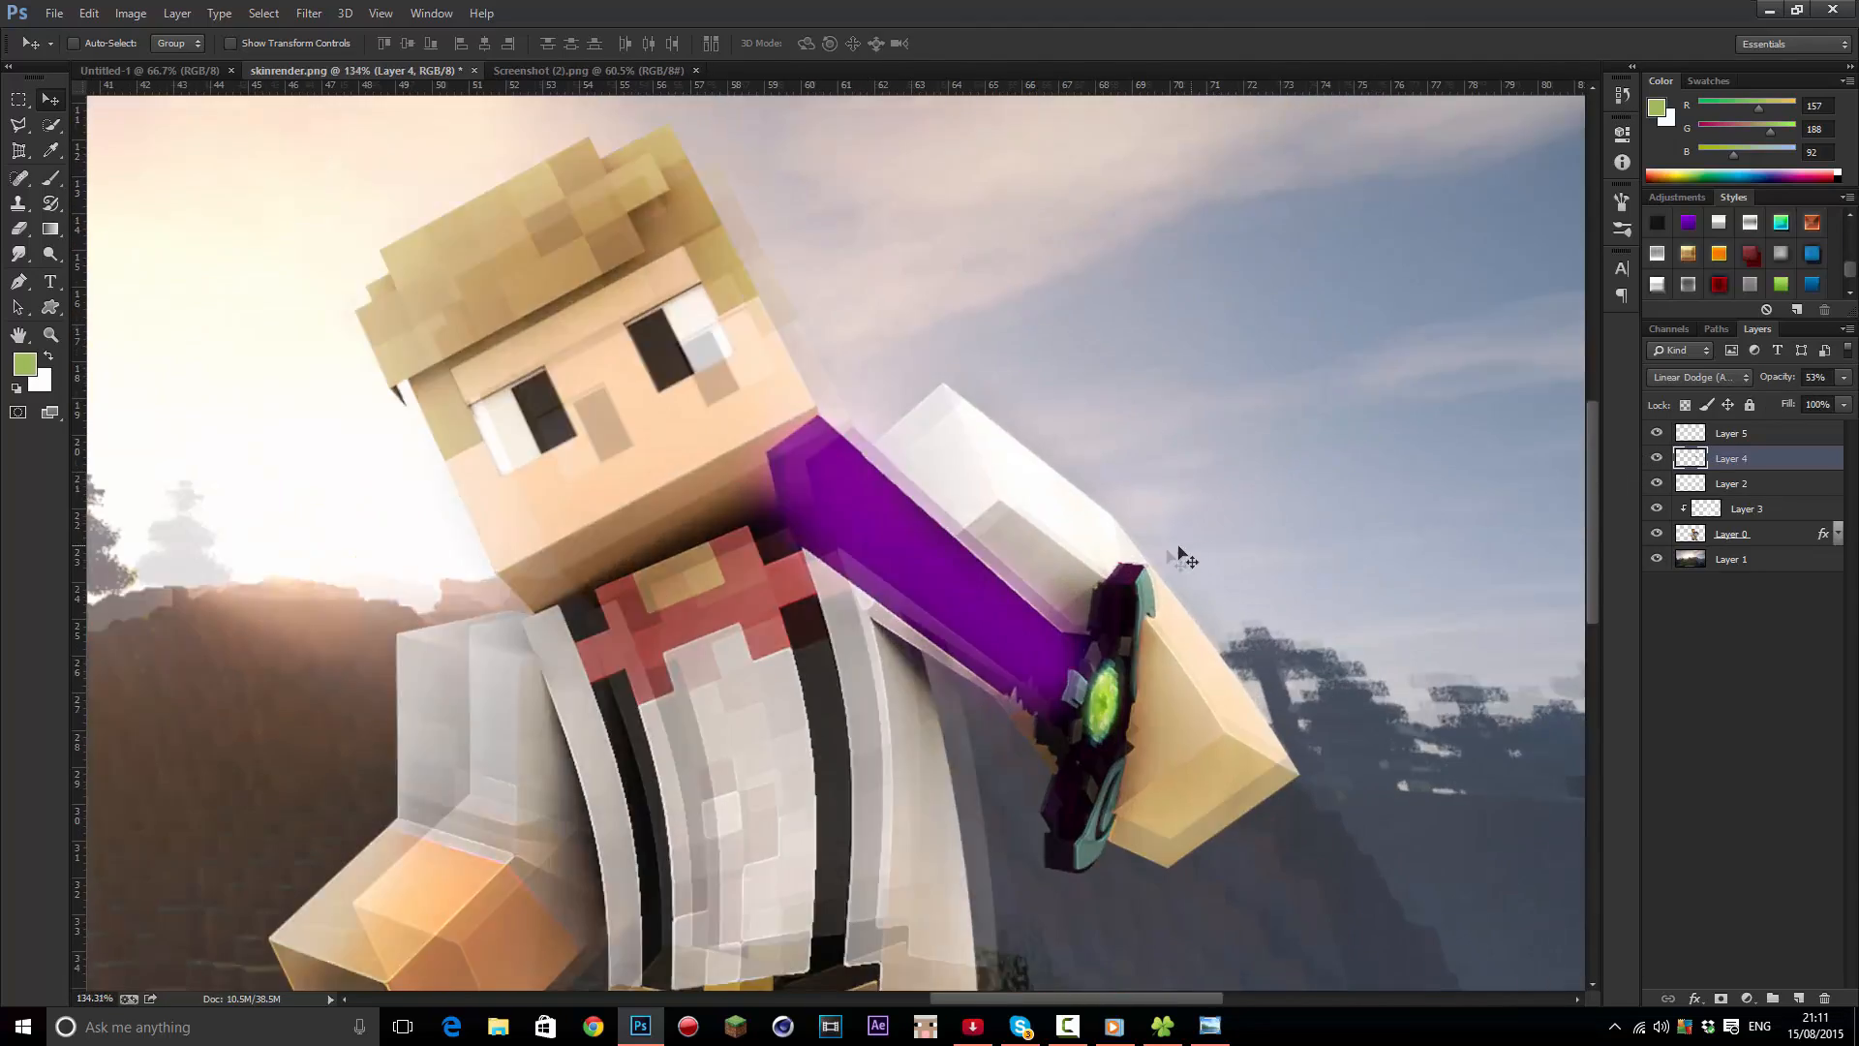
scroll(1153, 554, down, 5)
Select all the layers from Layer 5 down to Layer 1 and put them into one group
click(1757, 438)
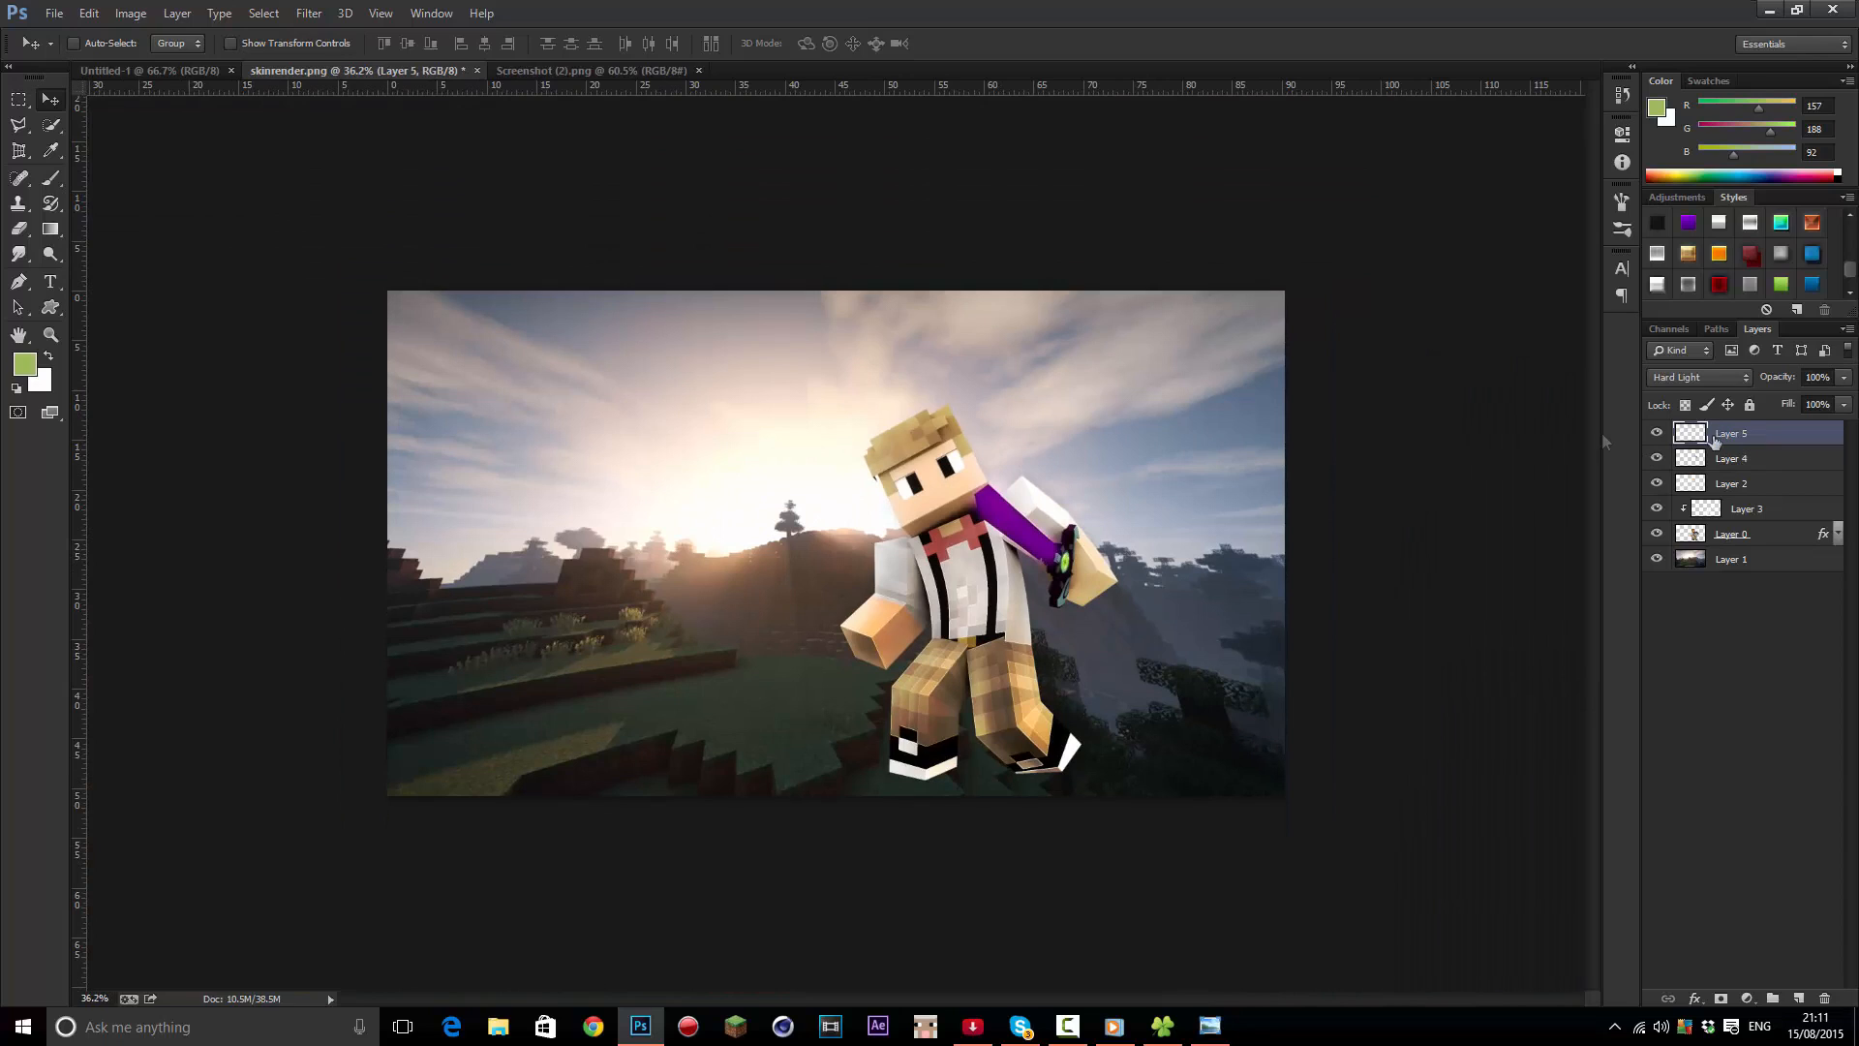
scroll(1145, 421, up, 2)
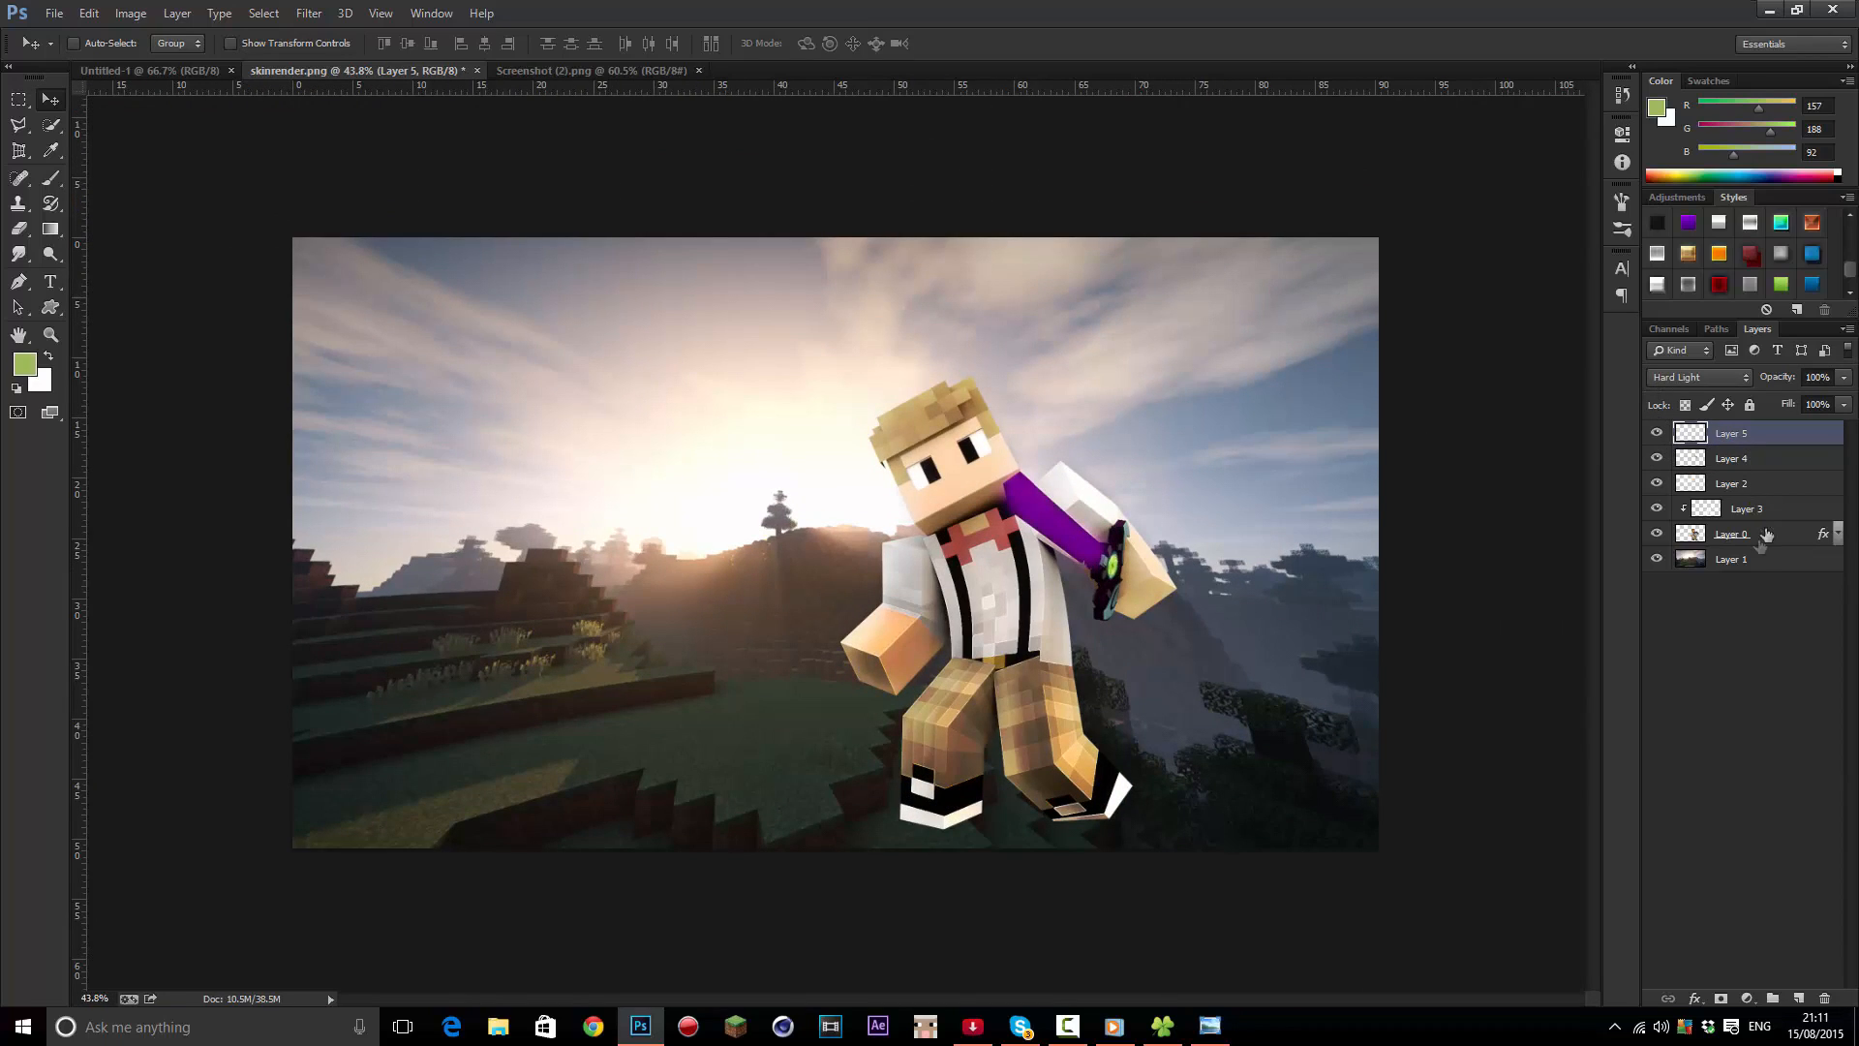
ctrl+click(1743, 560)
click(1737, 444)
shift+click(1755, 568)
key(ctrl+g)
Name the new layer group "something"
double_click(1731, 433)
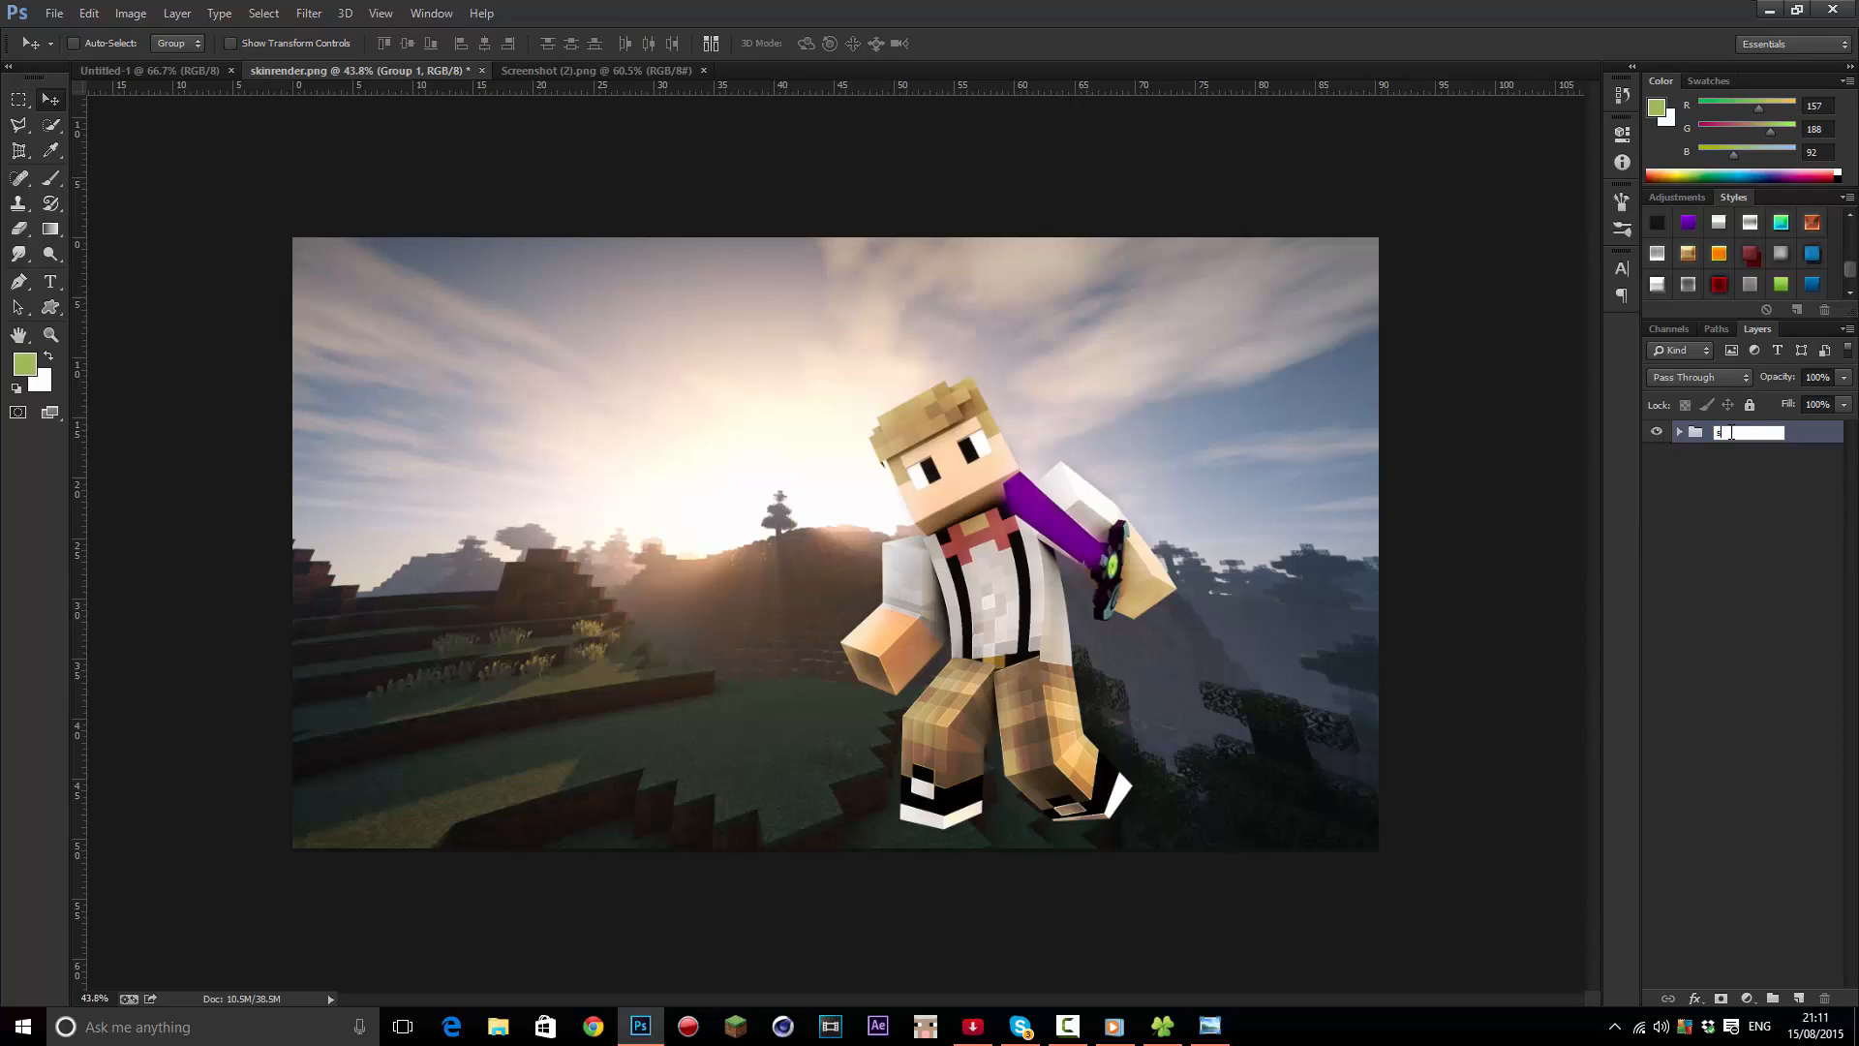
key(Return)
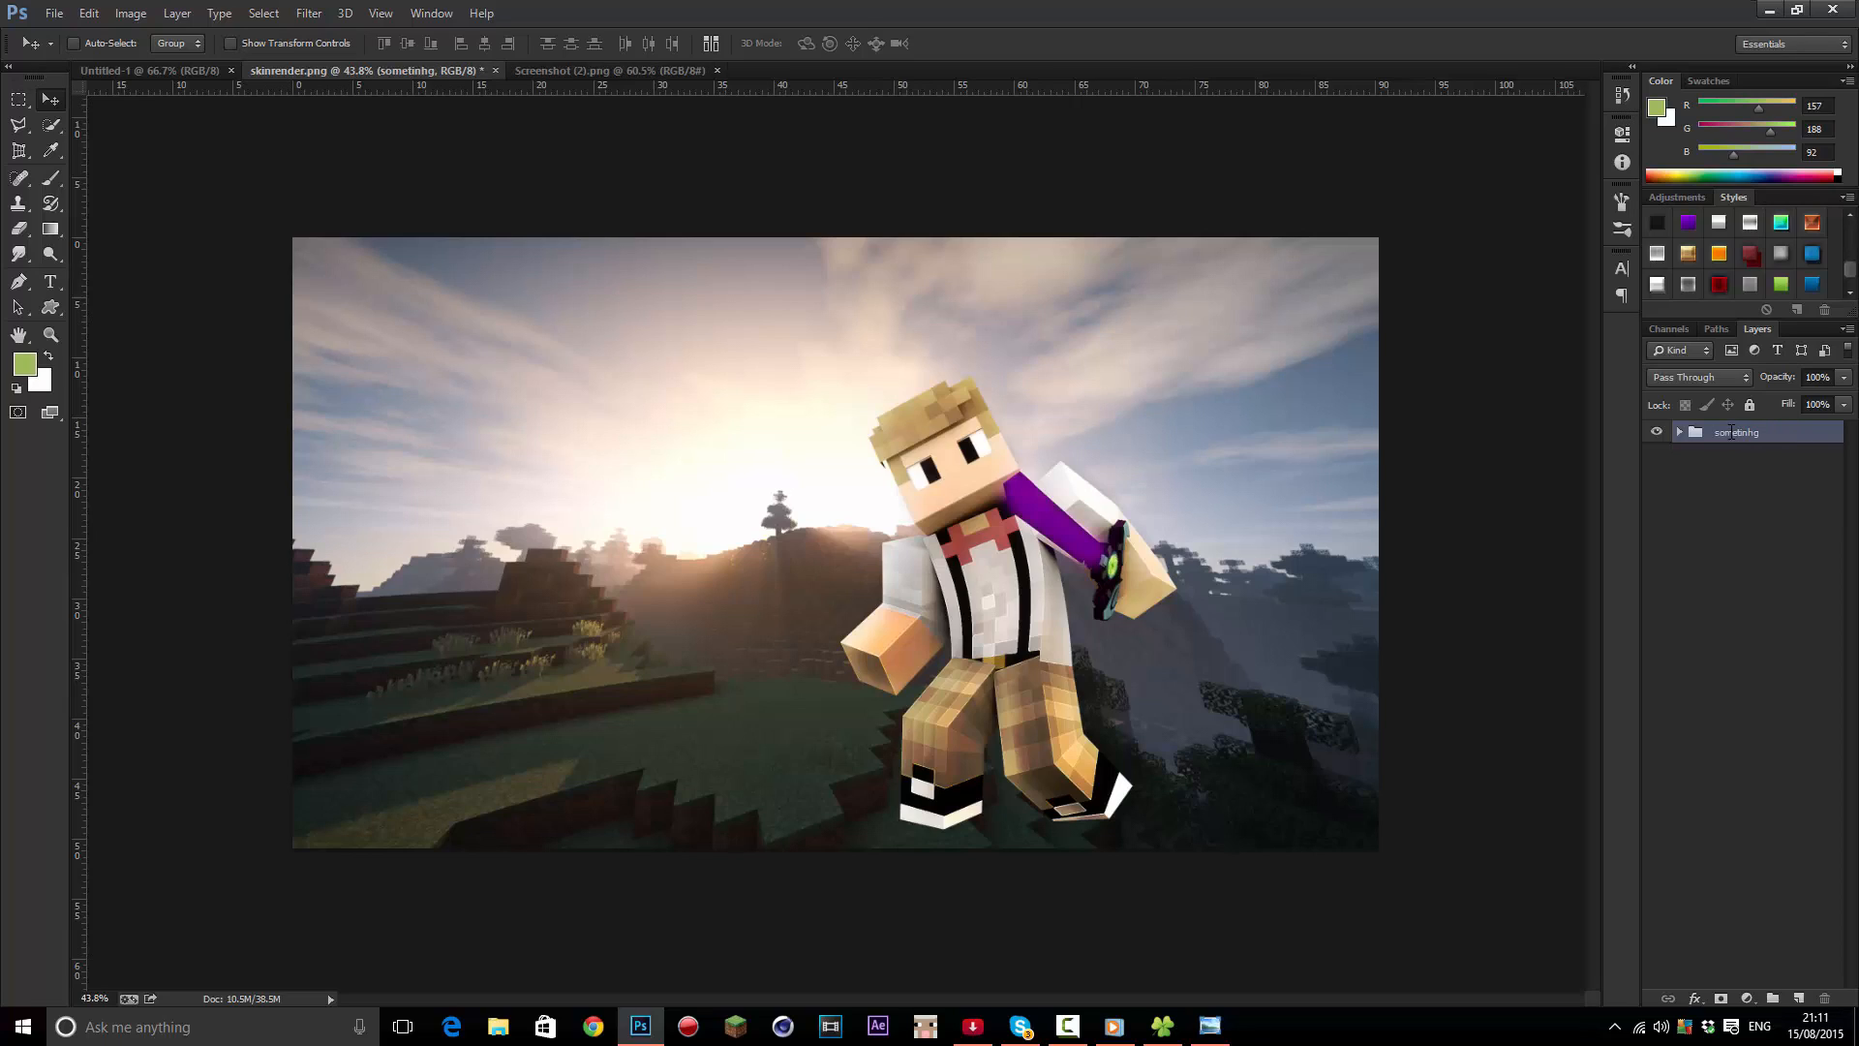
double_click(1739, 433)
text(something)
key(Return)
Add a Gradient fill layer above the "something" group
scroll(986, 461, up, 3)
scroll(1008, 448, down, 7)
scroll(1008, 448, up, 2)
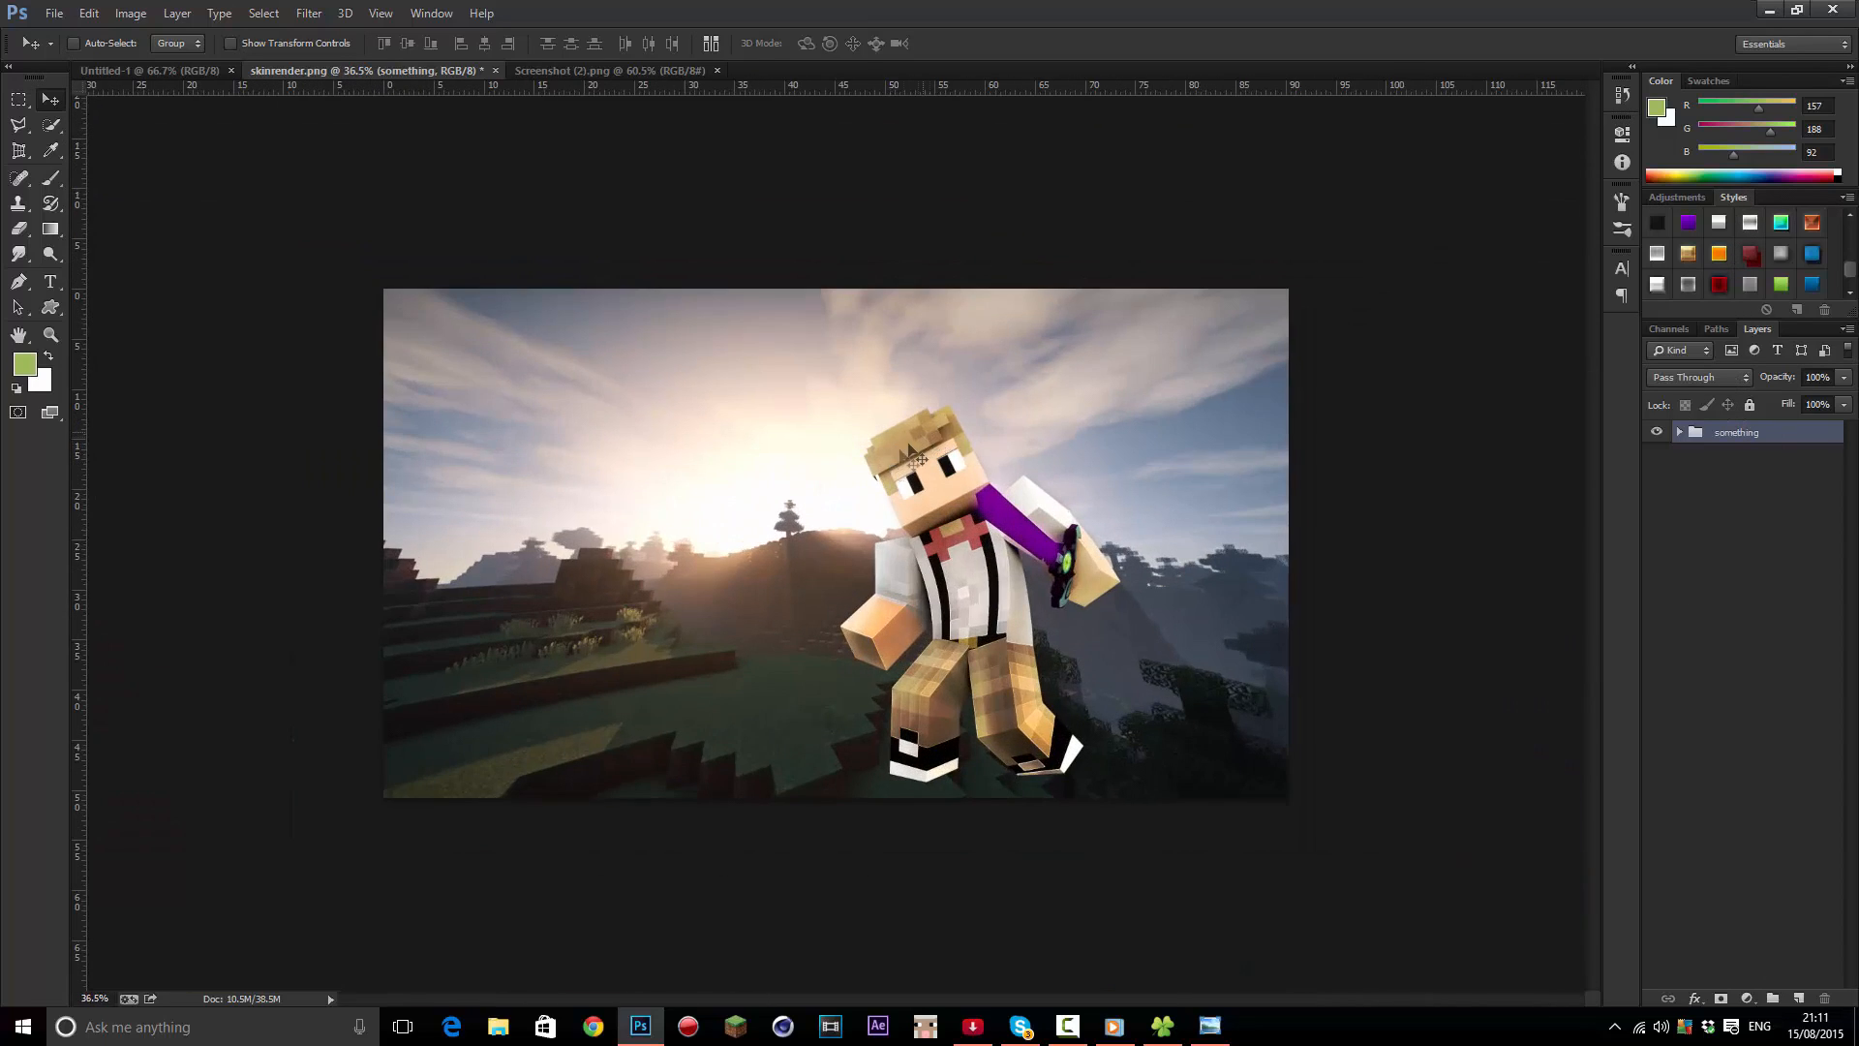
scroll(1036, 402, up, 1)
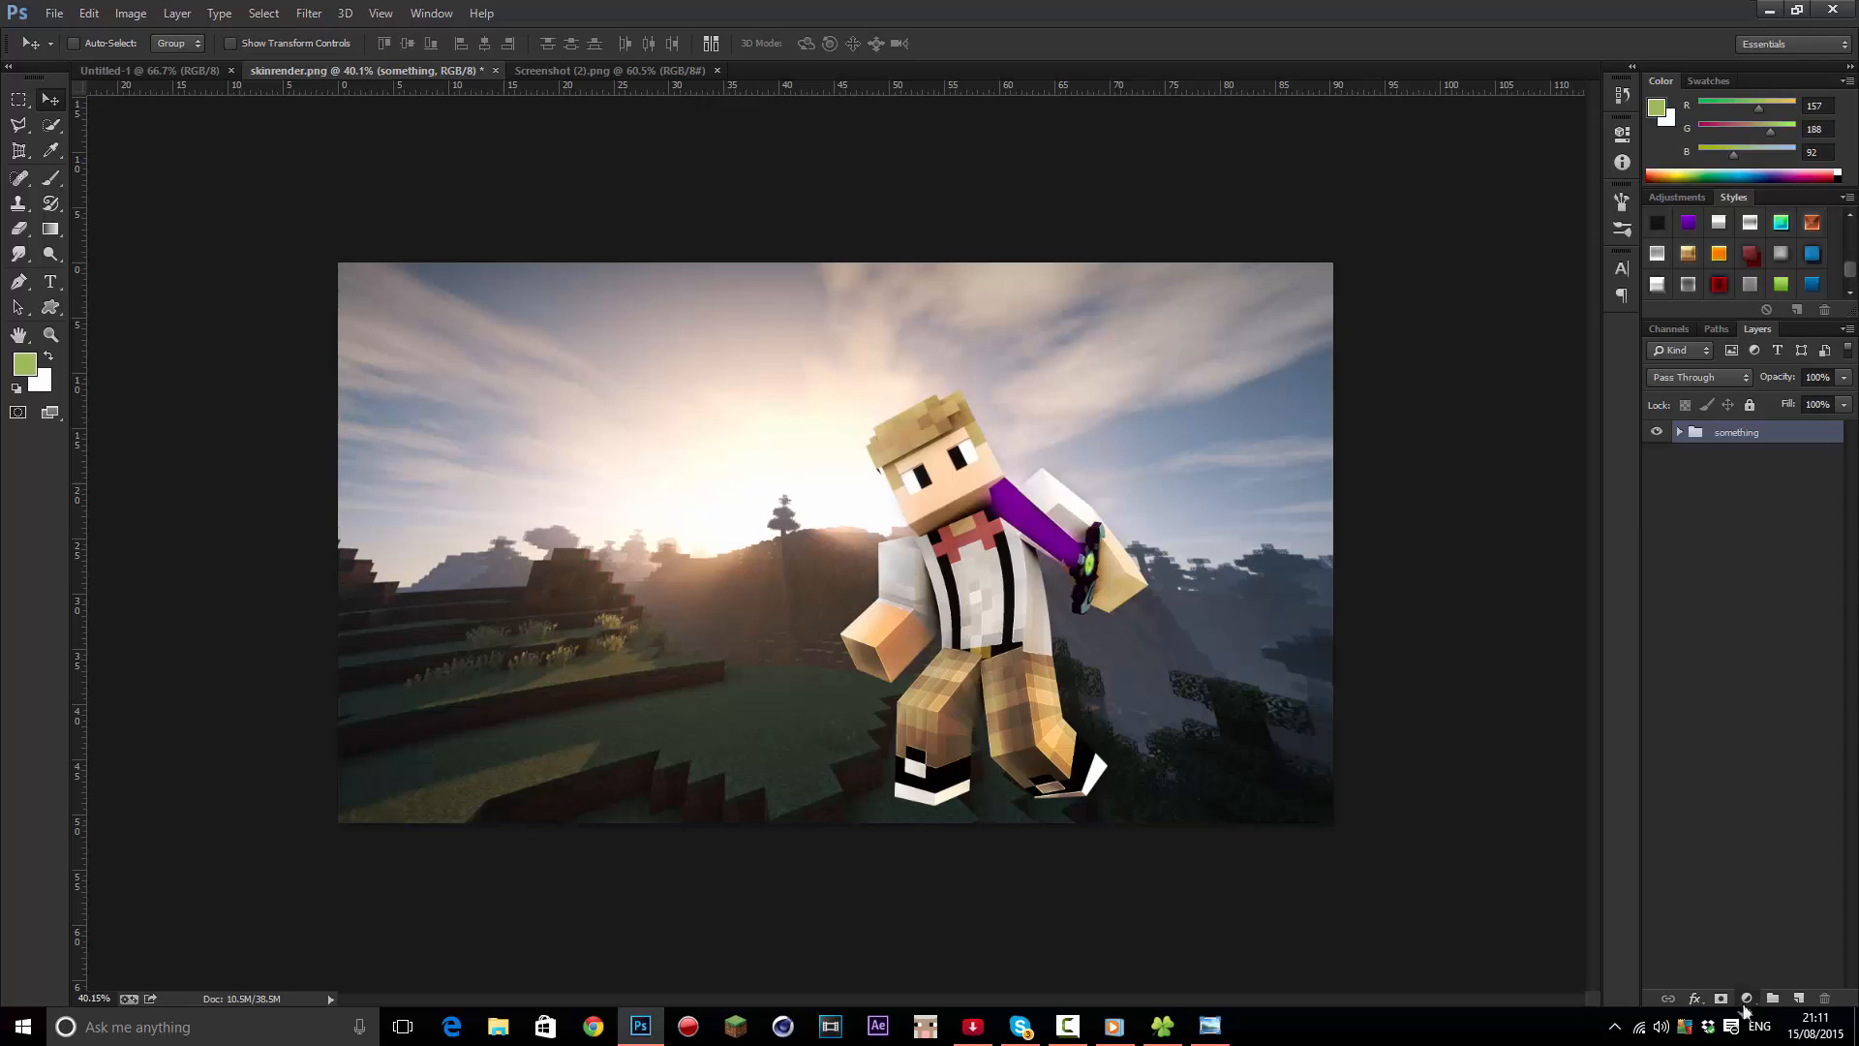
click(1747, 999)
click(1644, 801)
click(1747, 998)
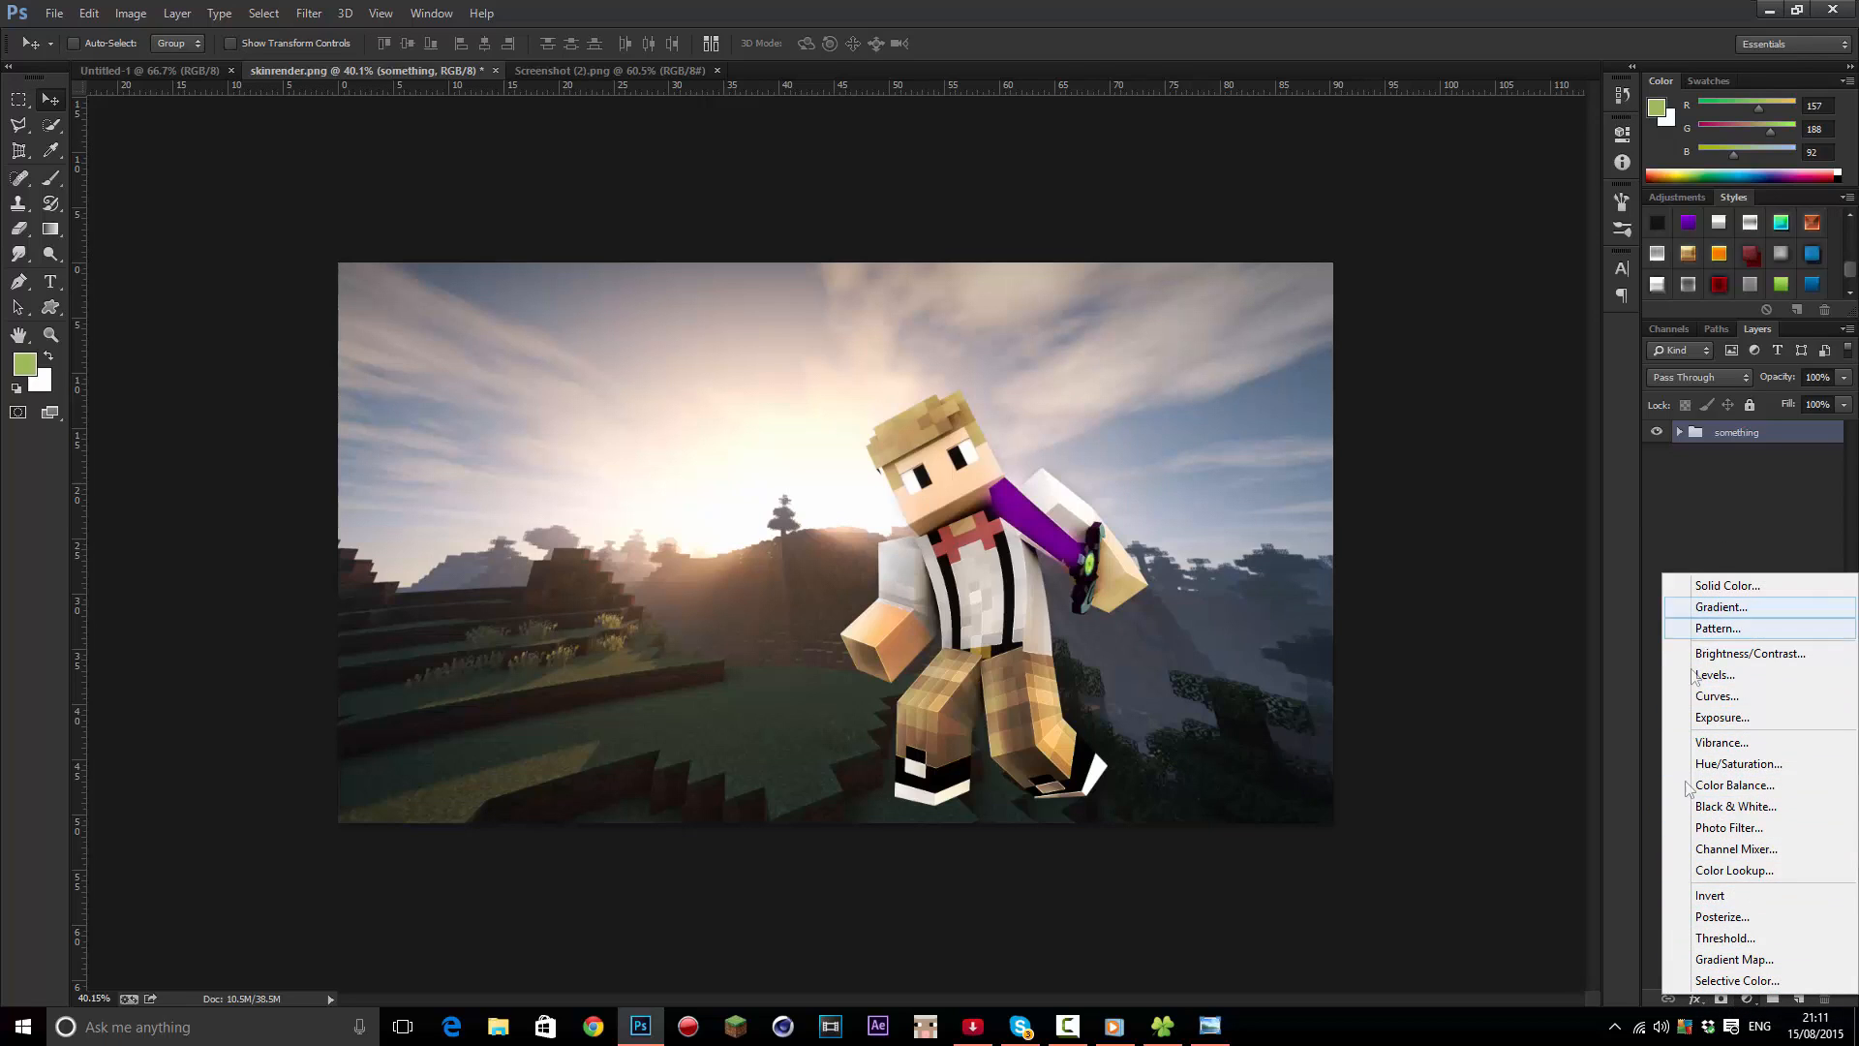
click(1712, 607)
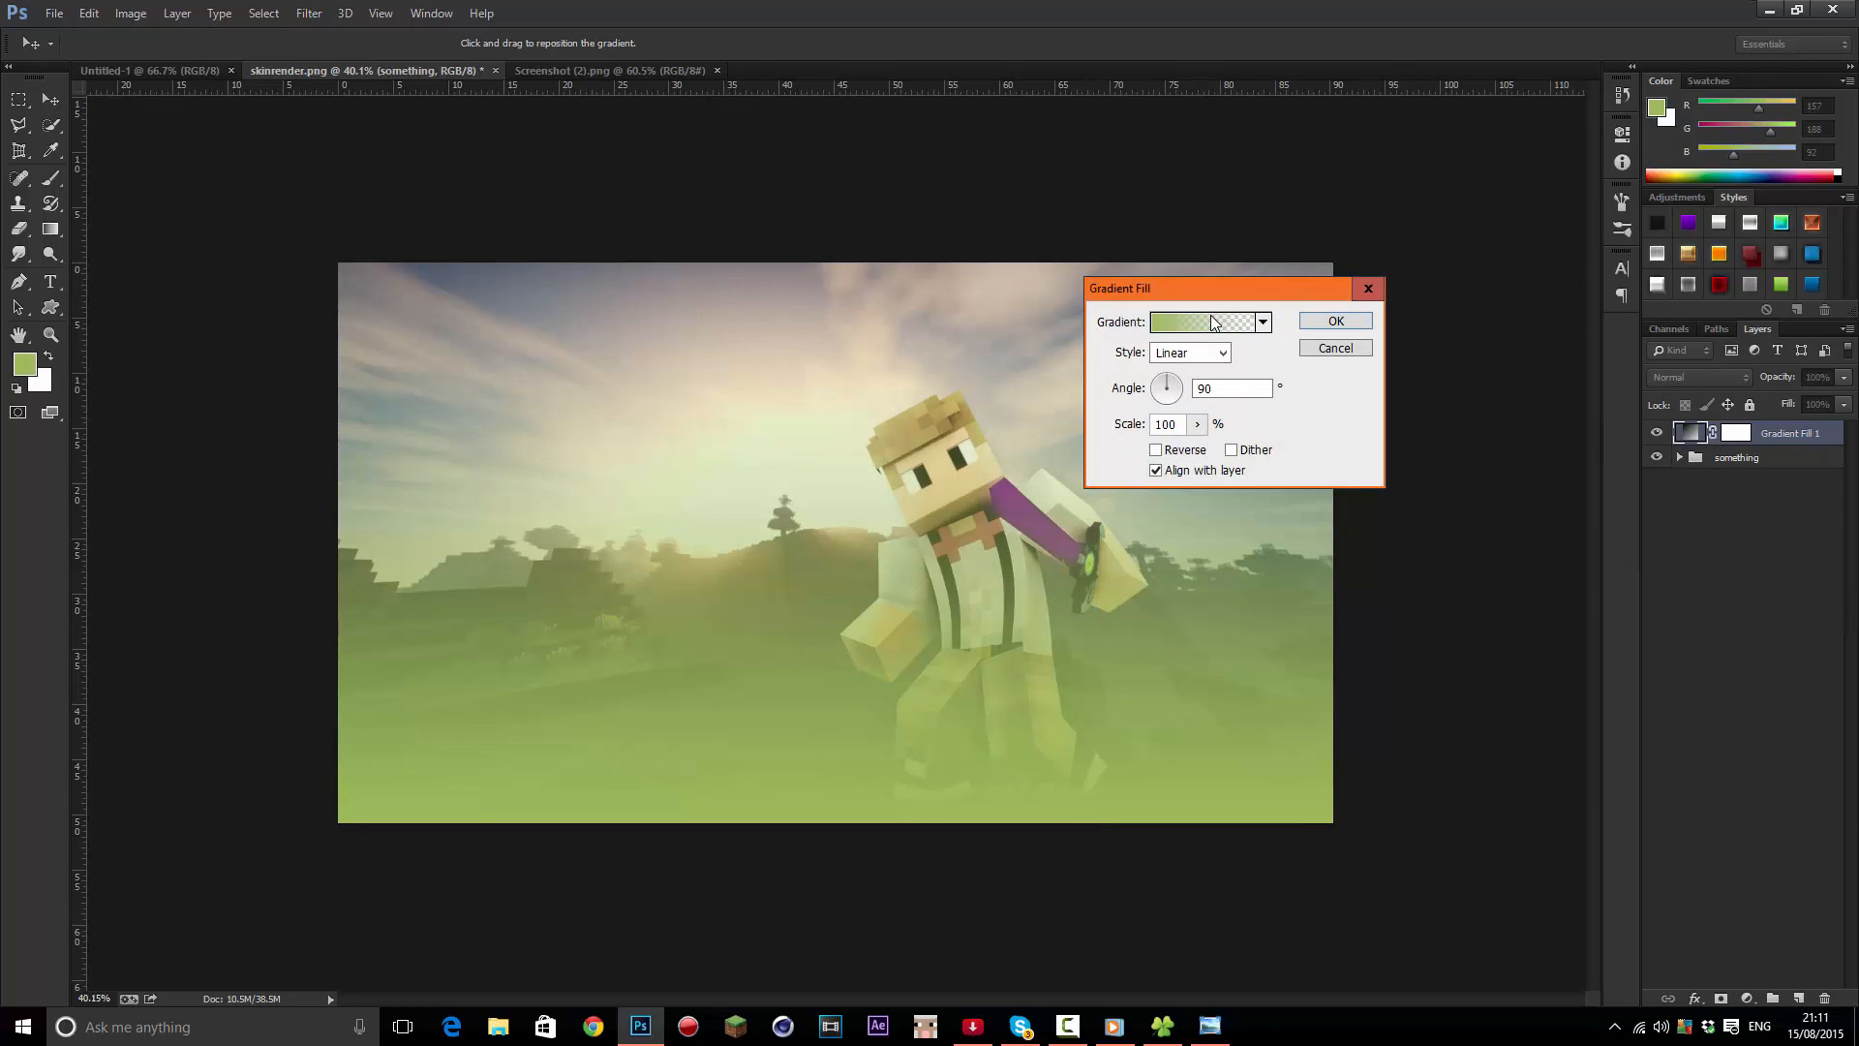
Edit the fill's Color to Transparent gradient and set its starting colour stop to bright orange
click(1212, 322)
click(1485, 257)
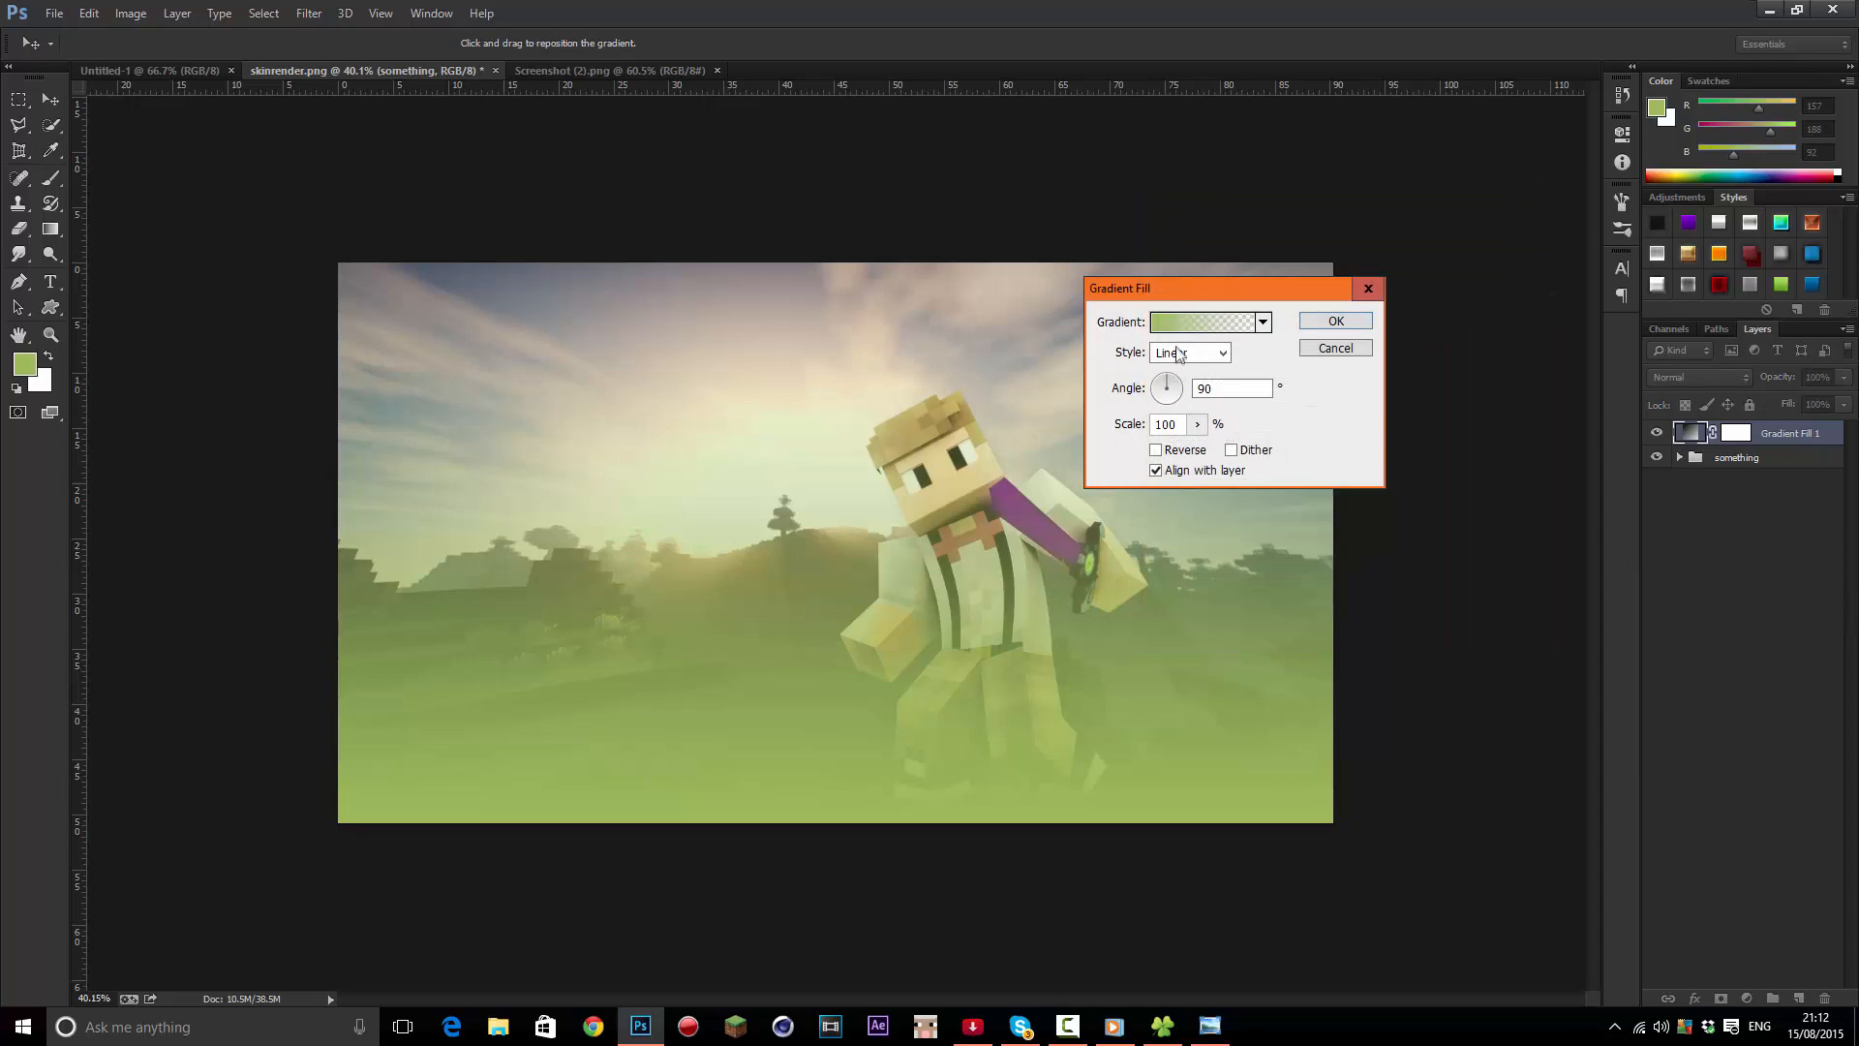
click(1201, 333)
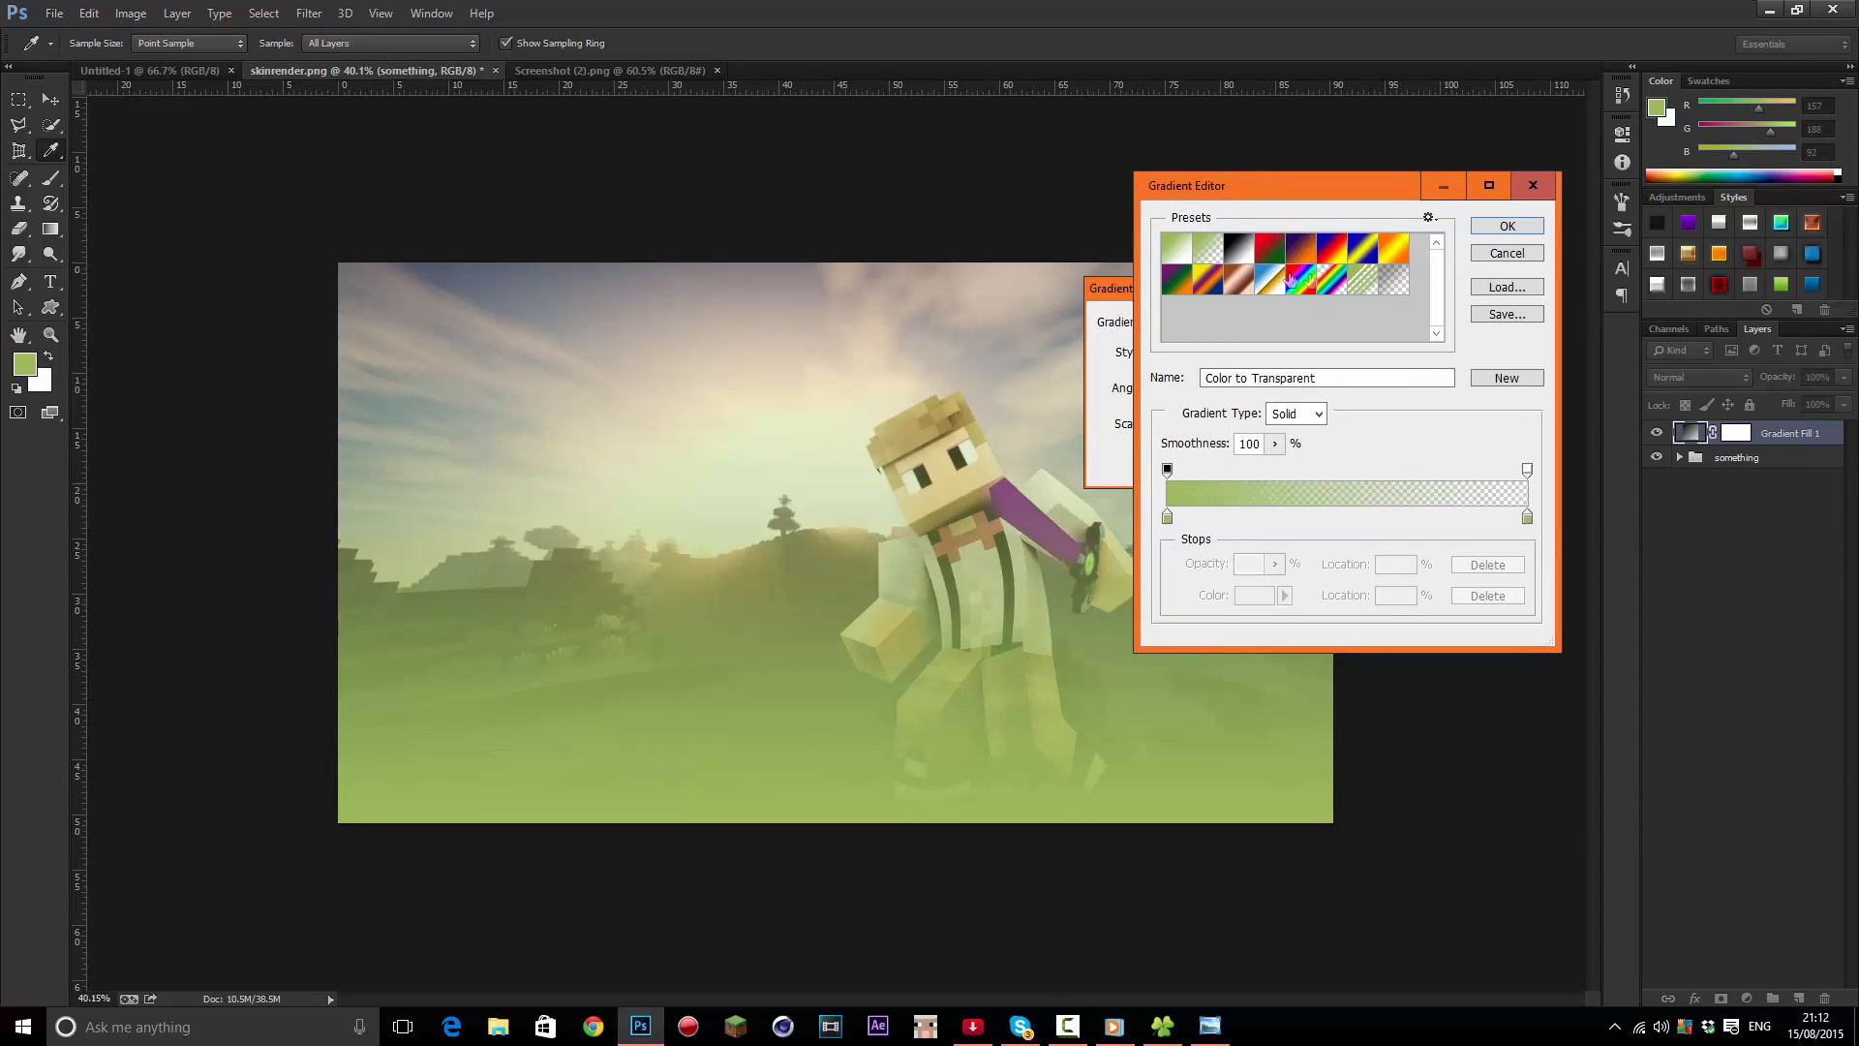
click(1167, 516)
click(1254, 594)
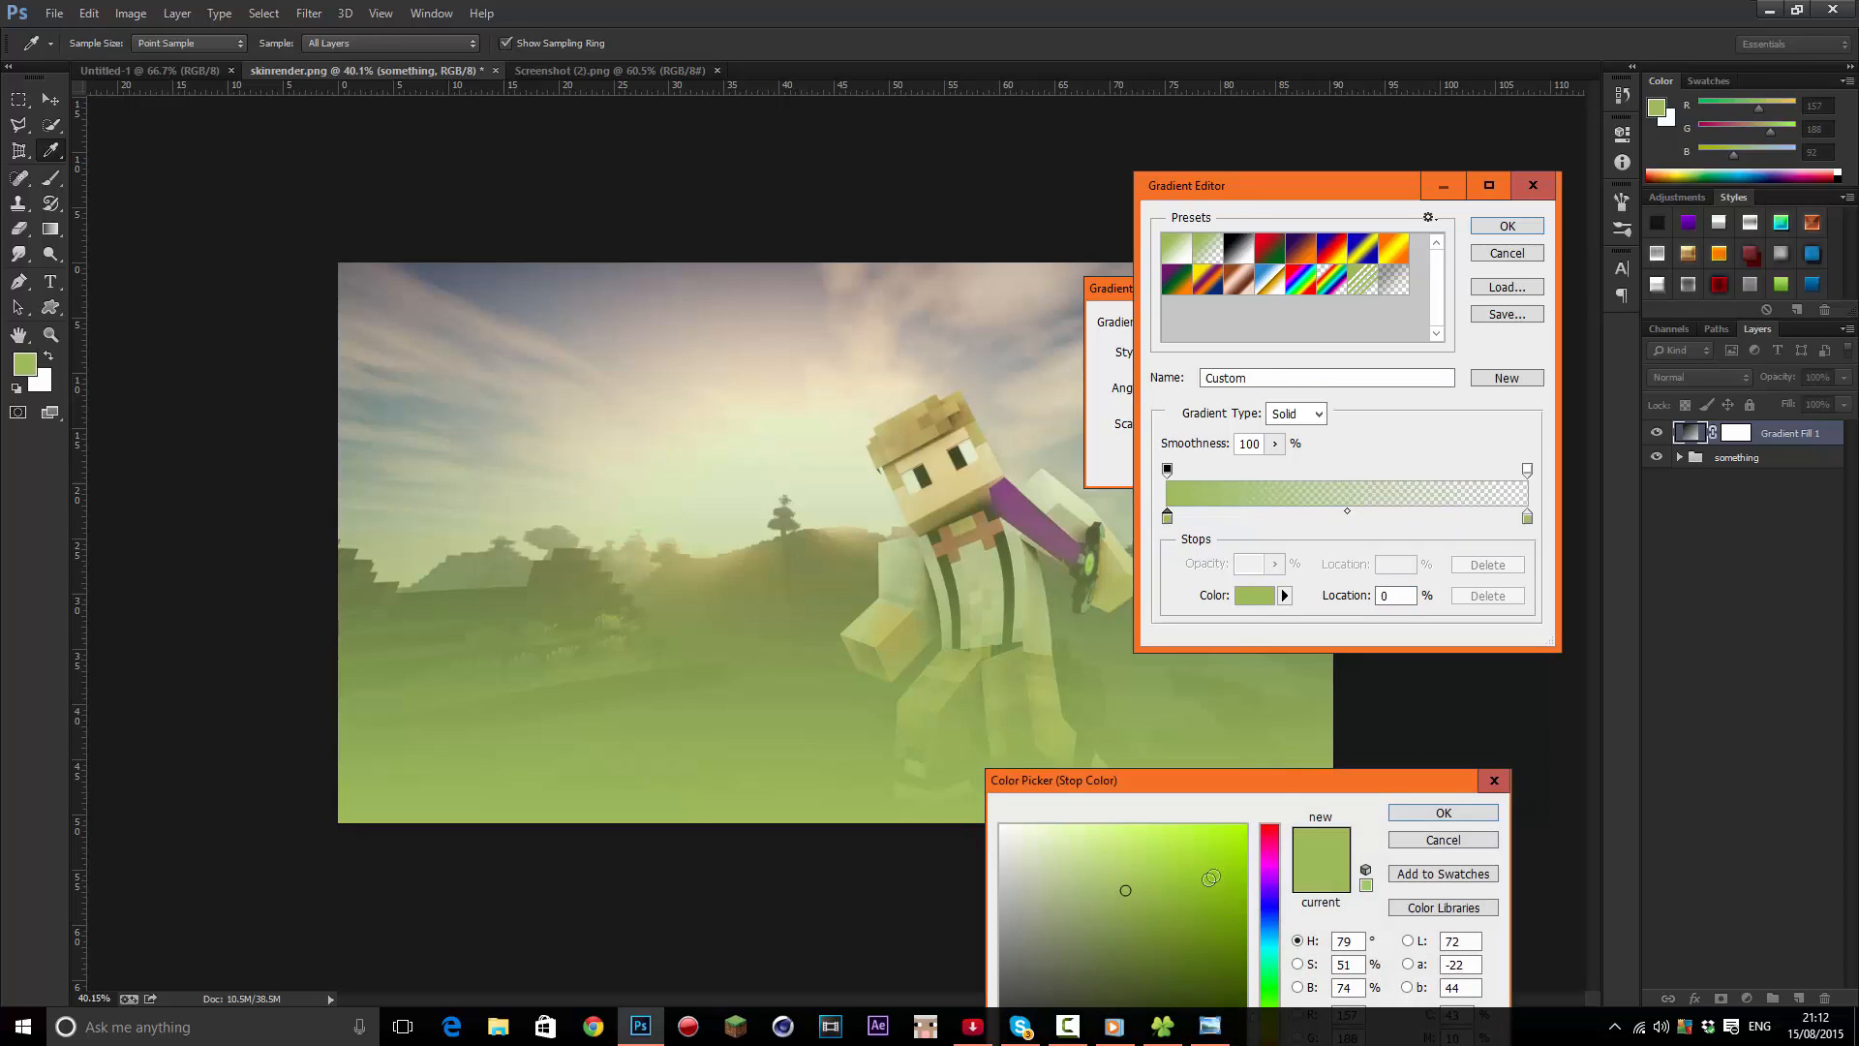
click(1246, 826)
drag(1208, 780, 818, 325)
drag(881, 585, 874, 593)
key(Return)
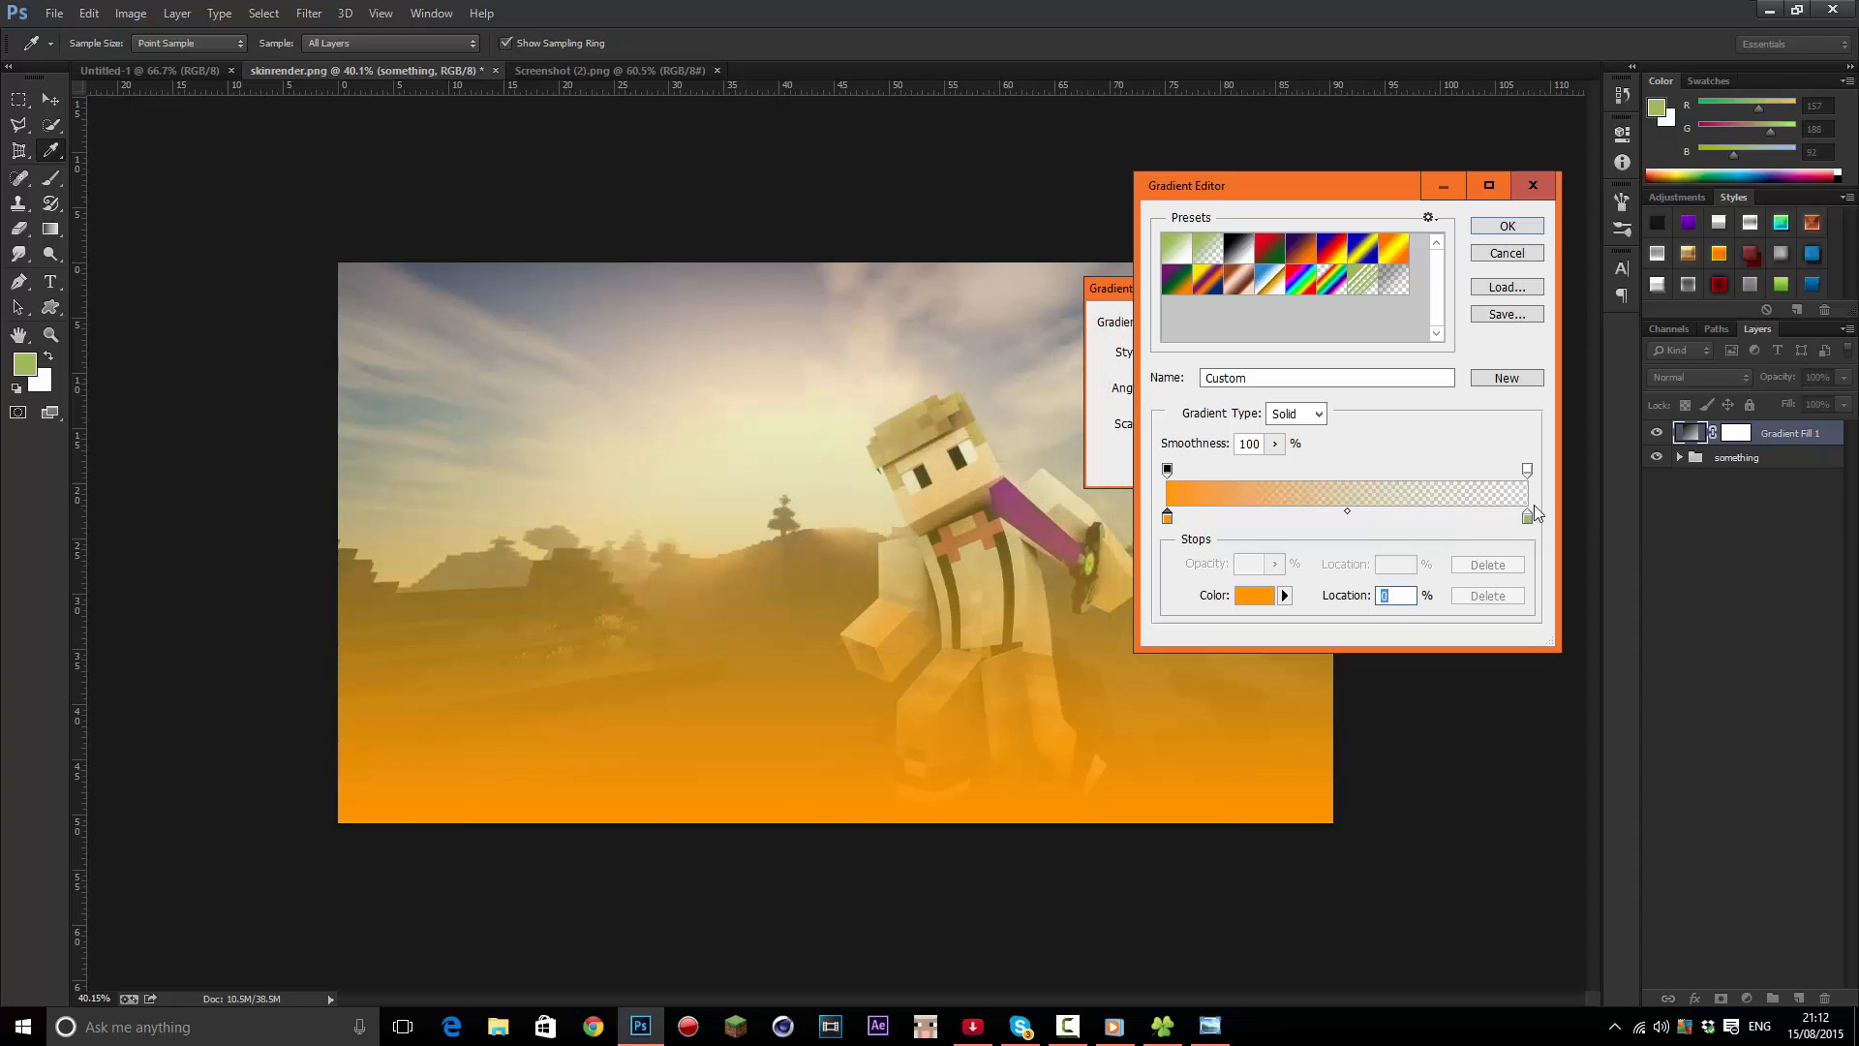
Remove the gradient's end colour stop so only orange remains, and accept the linear gradient fill
drag(1528, 518, 1533, 488)
click(1166, 517)
click(1255, 596)
key(Return)
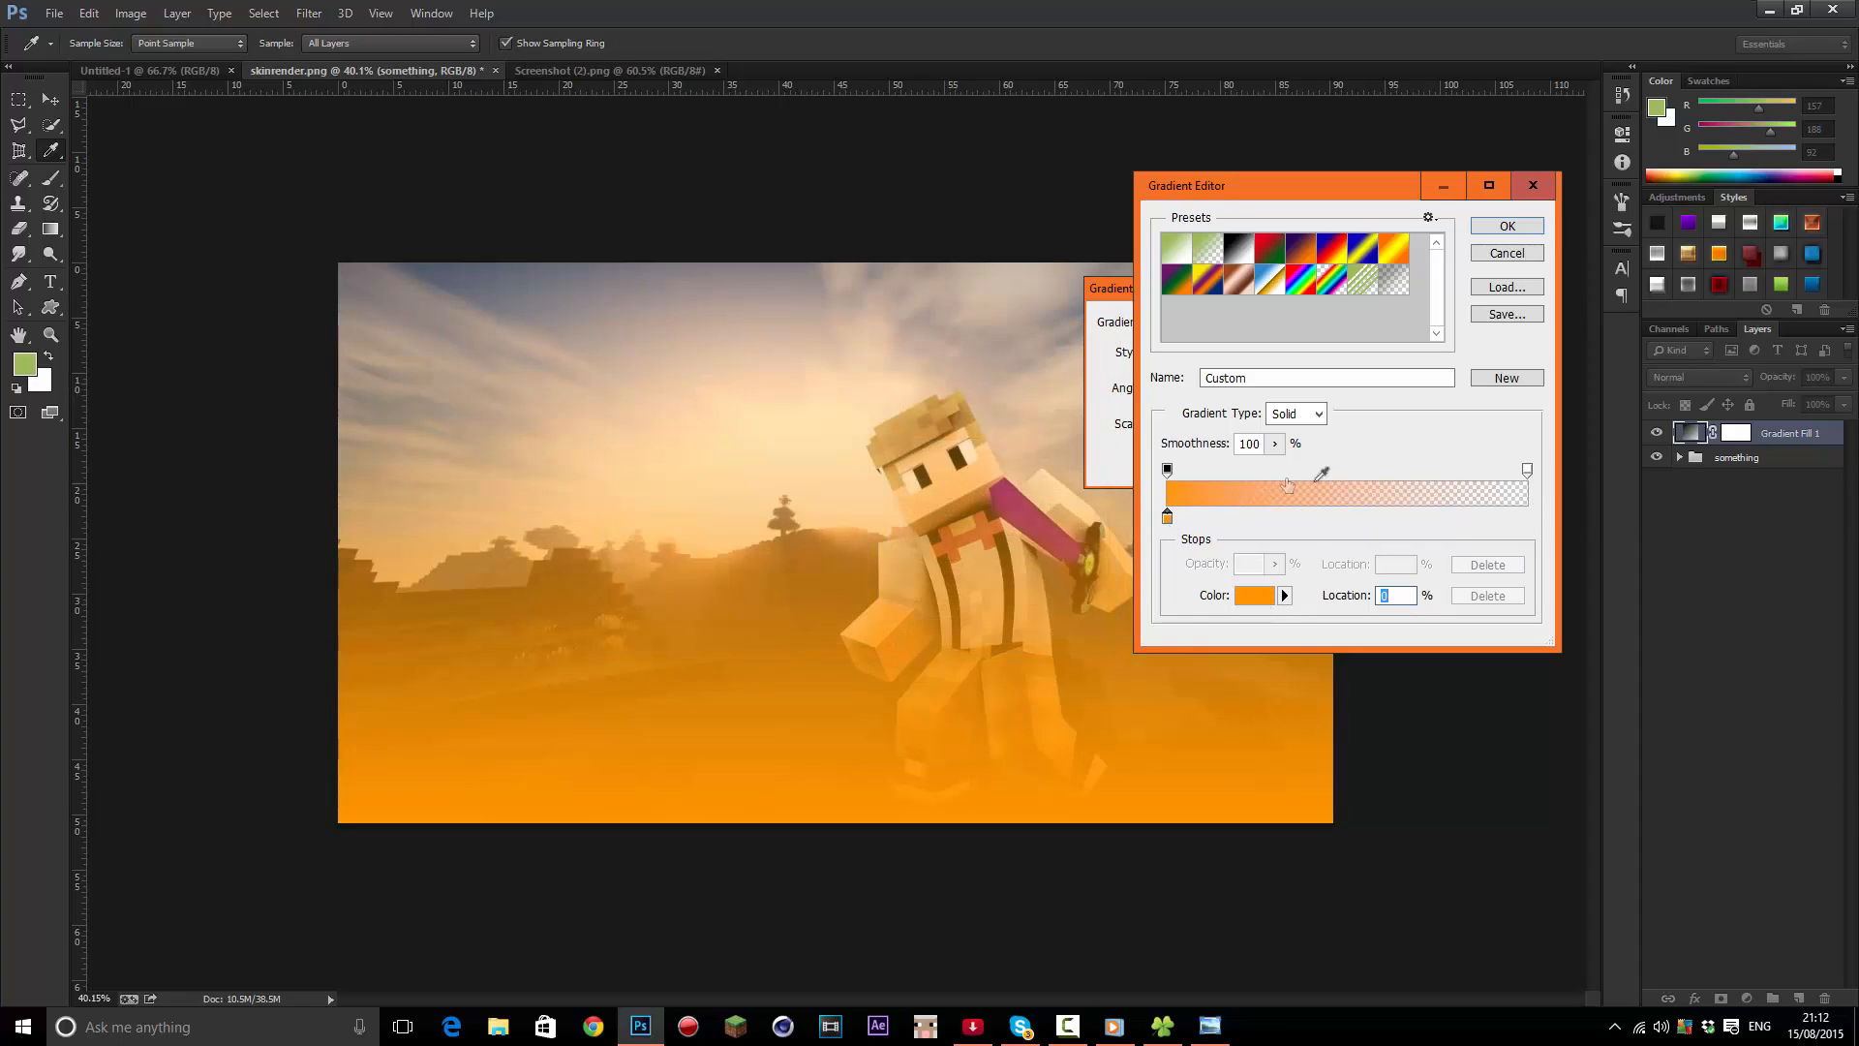
click(1504, 226)
click(1337, 317)
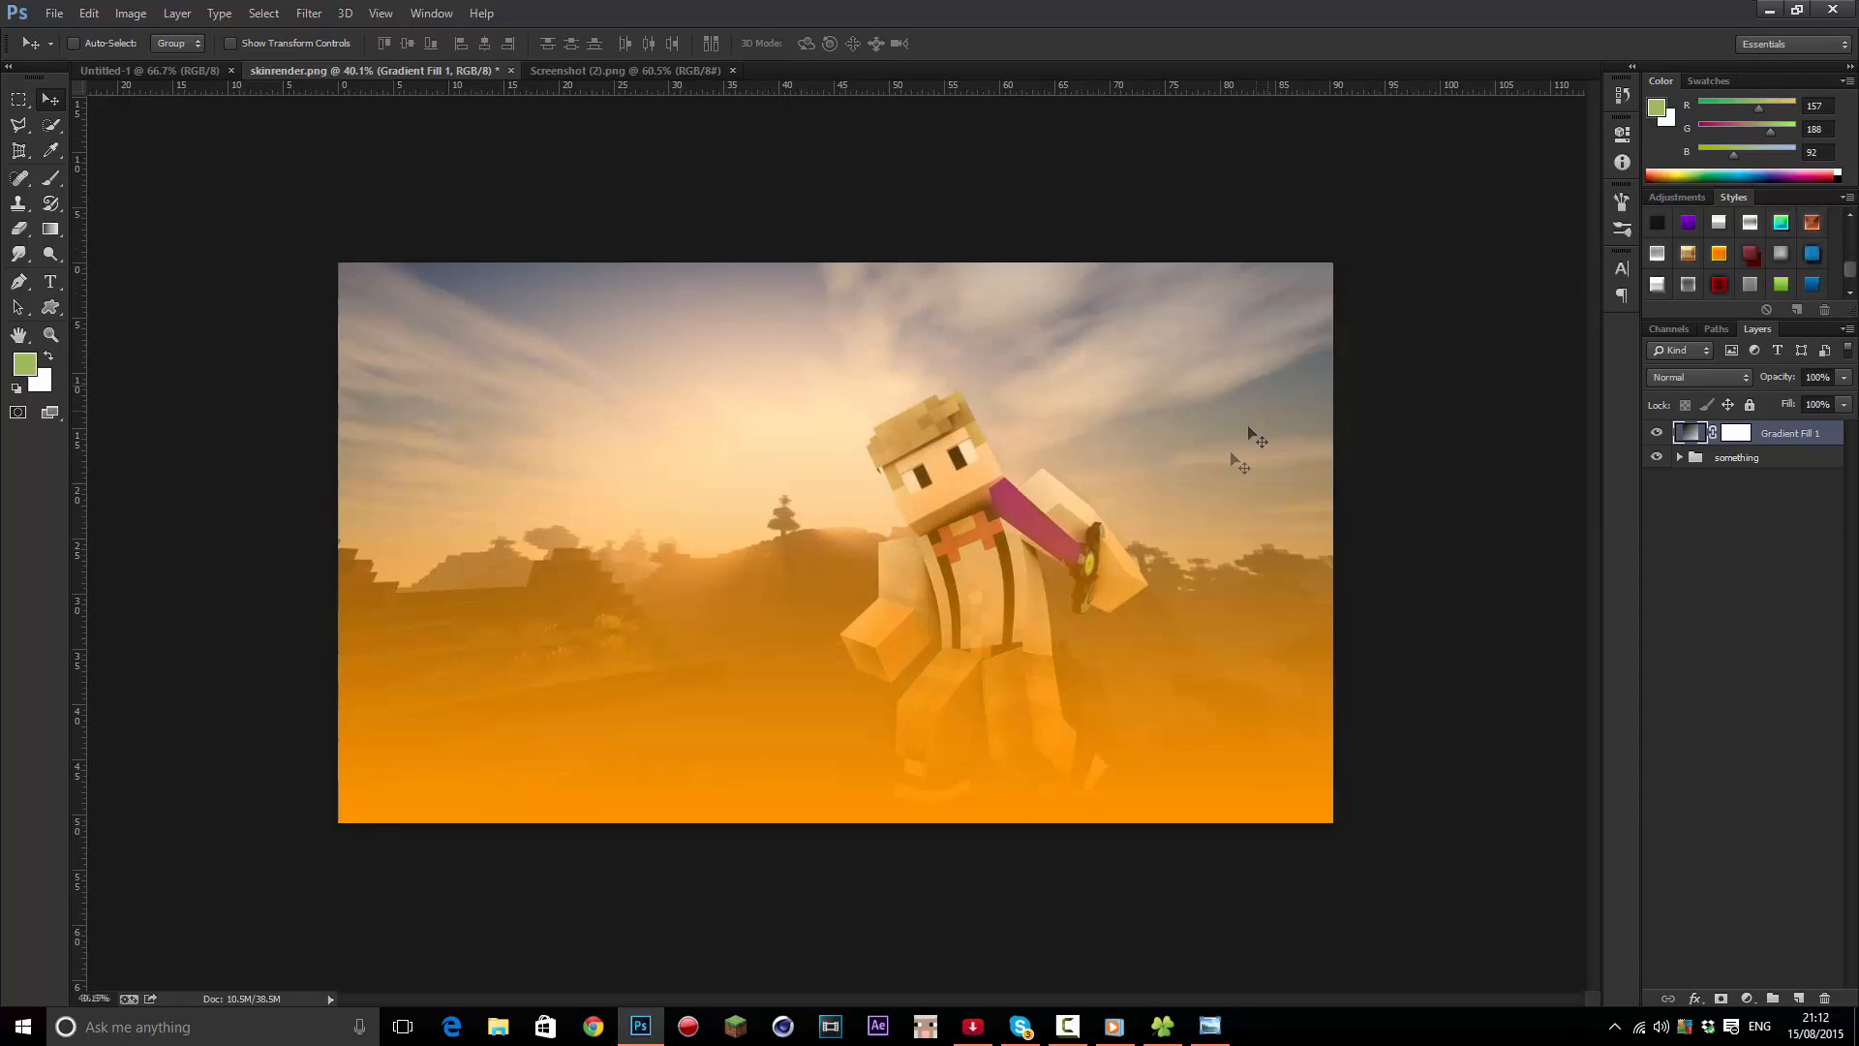
Rasterize the orange gradient fill layer
scroll(1095, 484, down, 8)
scroll(1007, 465, up, 7)
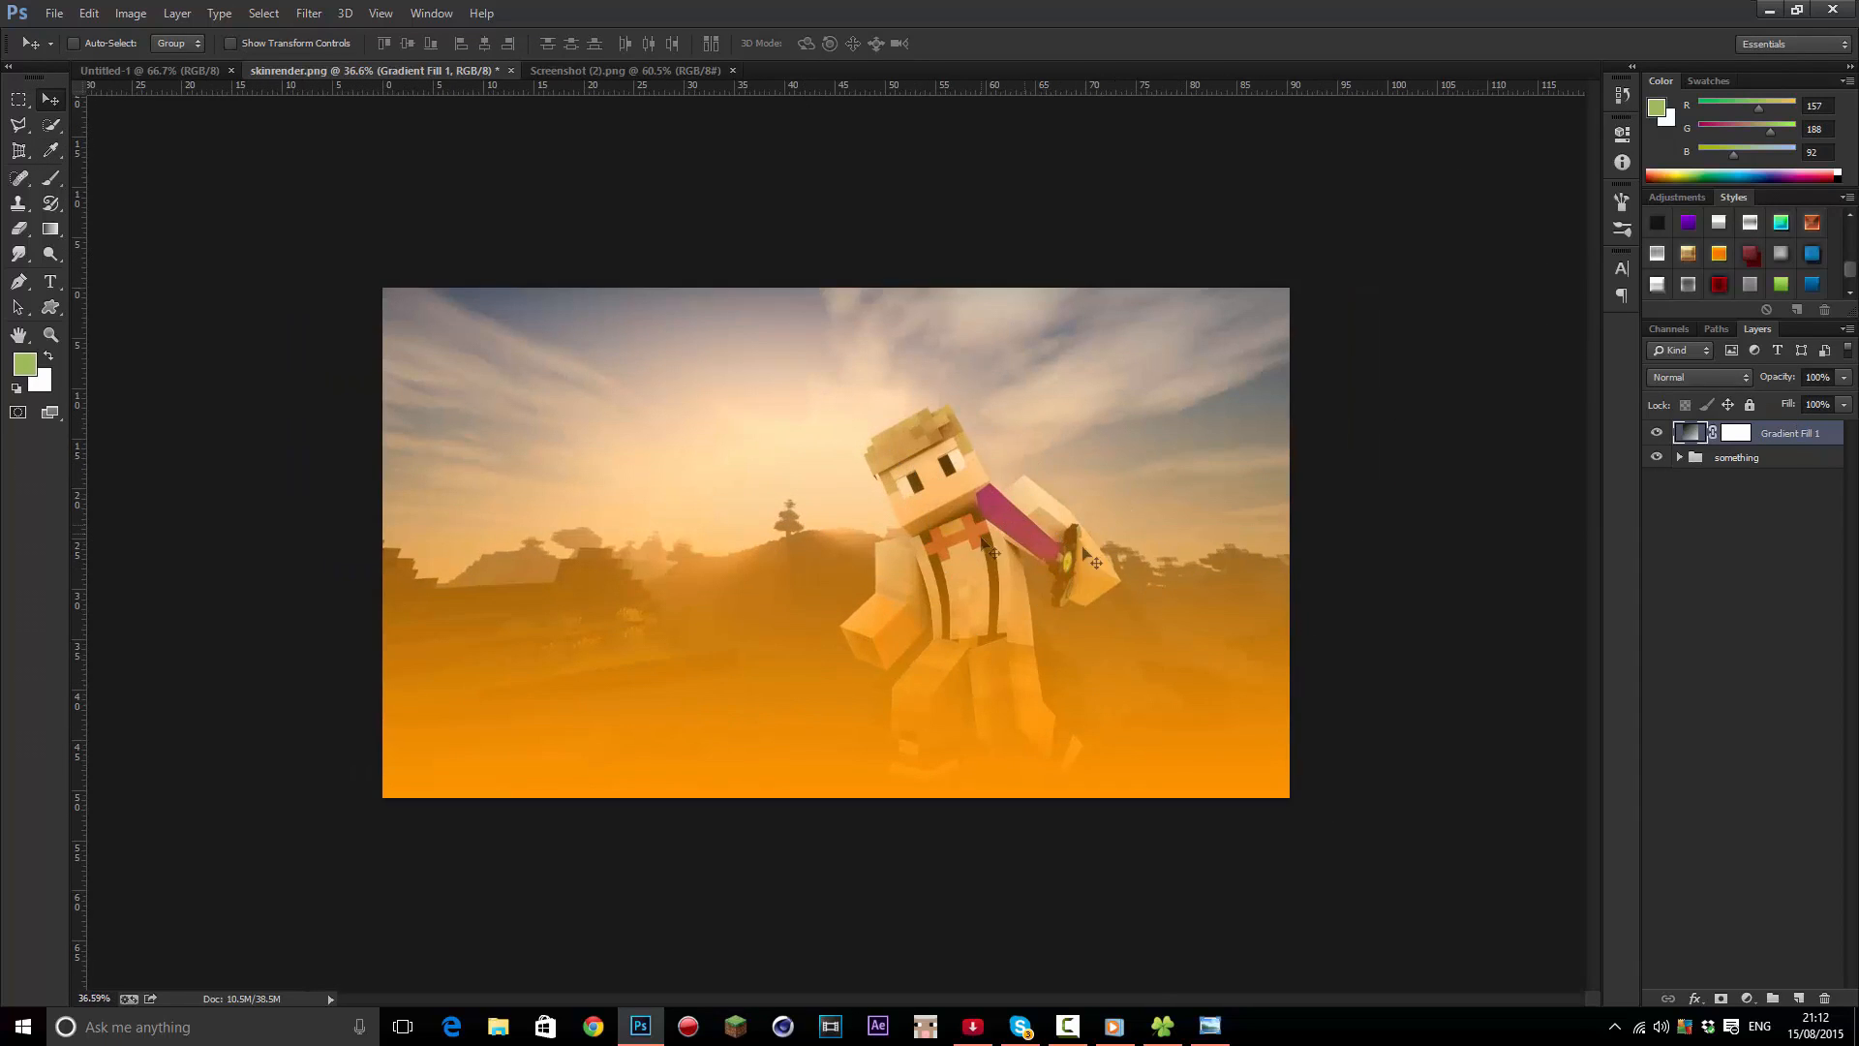
scroll(986, 547, down, 3)
right_click(1787, 438)
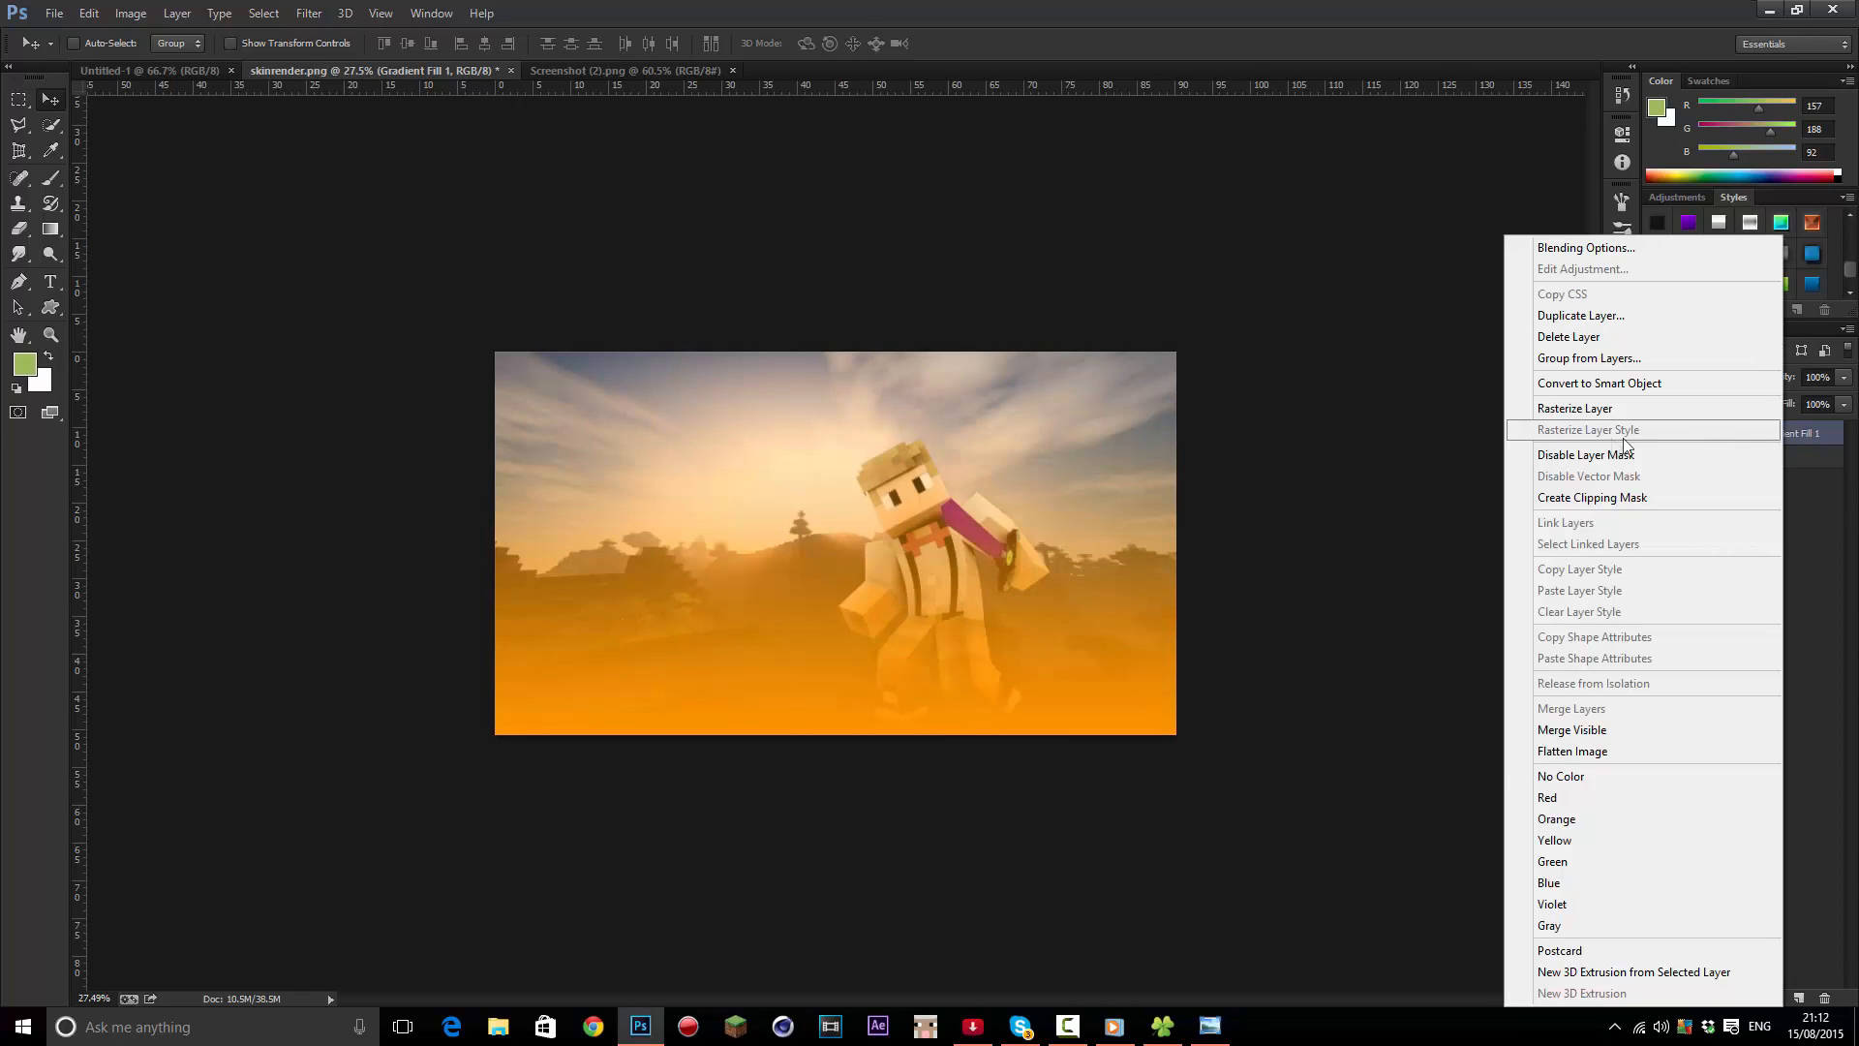
click(1593, 407)
Transform the orange gradient to be wider than the canvas and lower it so the haze covers mainly the ground
key(ctrl+t)
drag(1146, 482, 1404, 676)
drag(1205, 687, 1124, 687)
drag(875, 486, 875, 486)
key(Return)
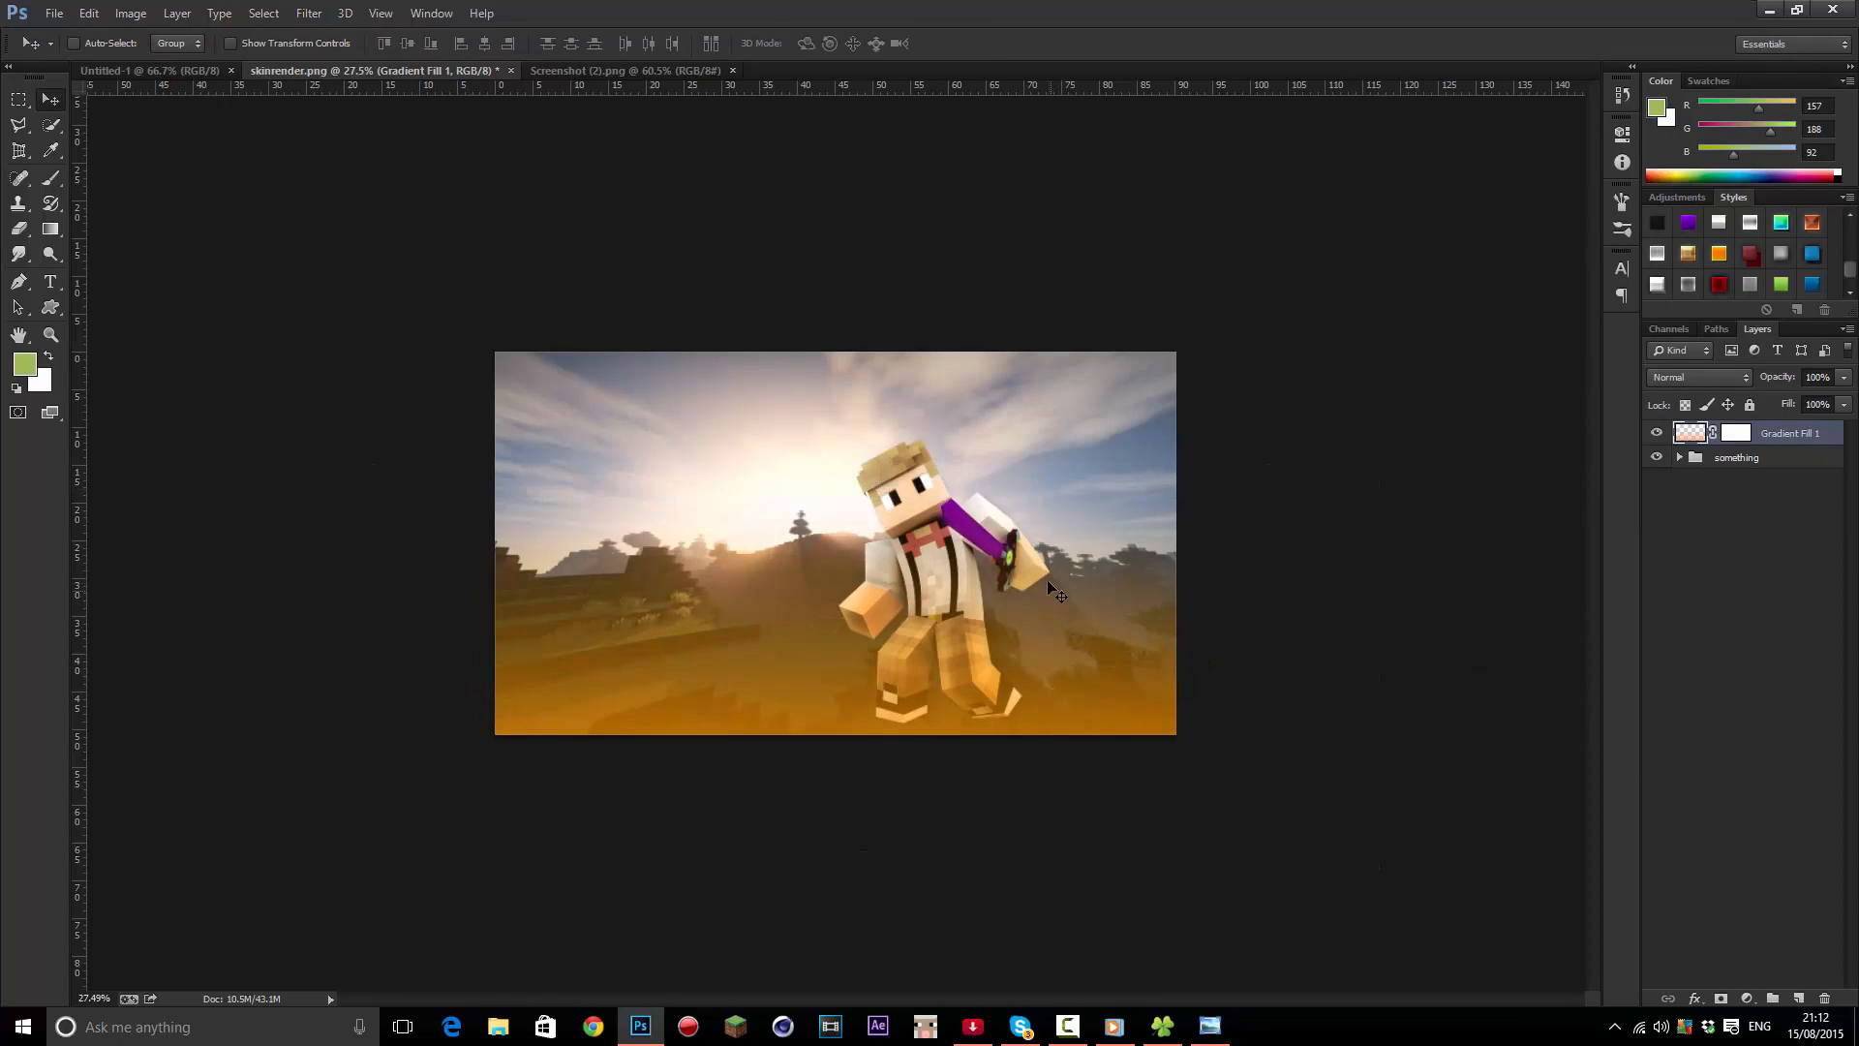
Go through the blend modes for the orange gradient layer and set it to Screen
scroll(1143, 600, up, 5)
scroll(1146, 581, down, 5)
scroll(1144, 574, up, 5)
click(1702, 377)
click(1701, 397)
scroll(1704, 378, down, 2)
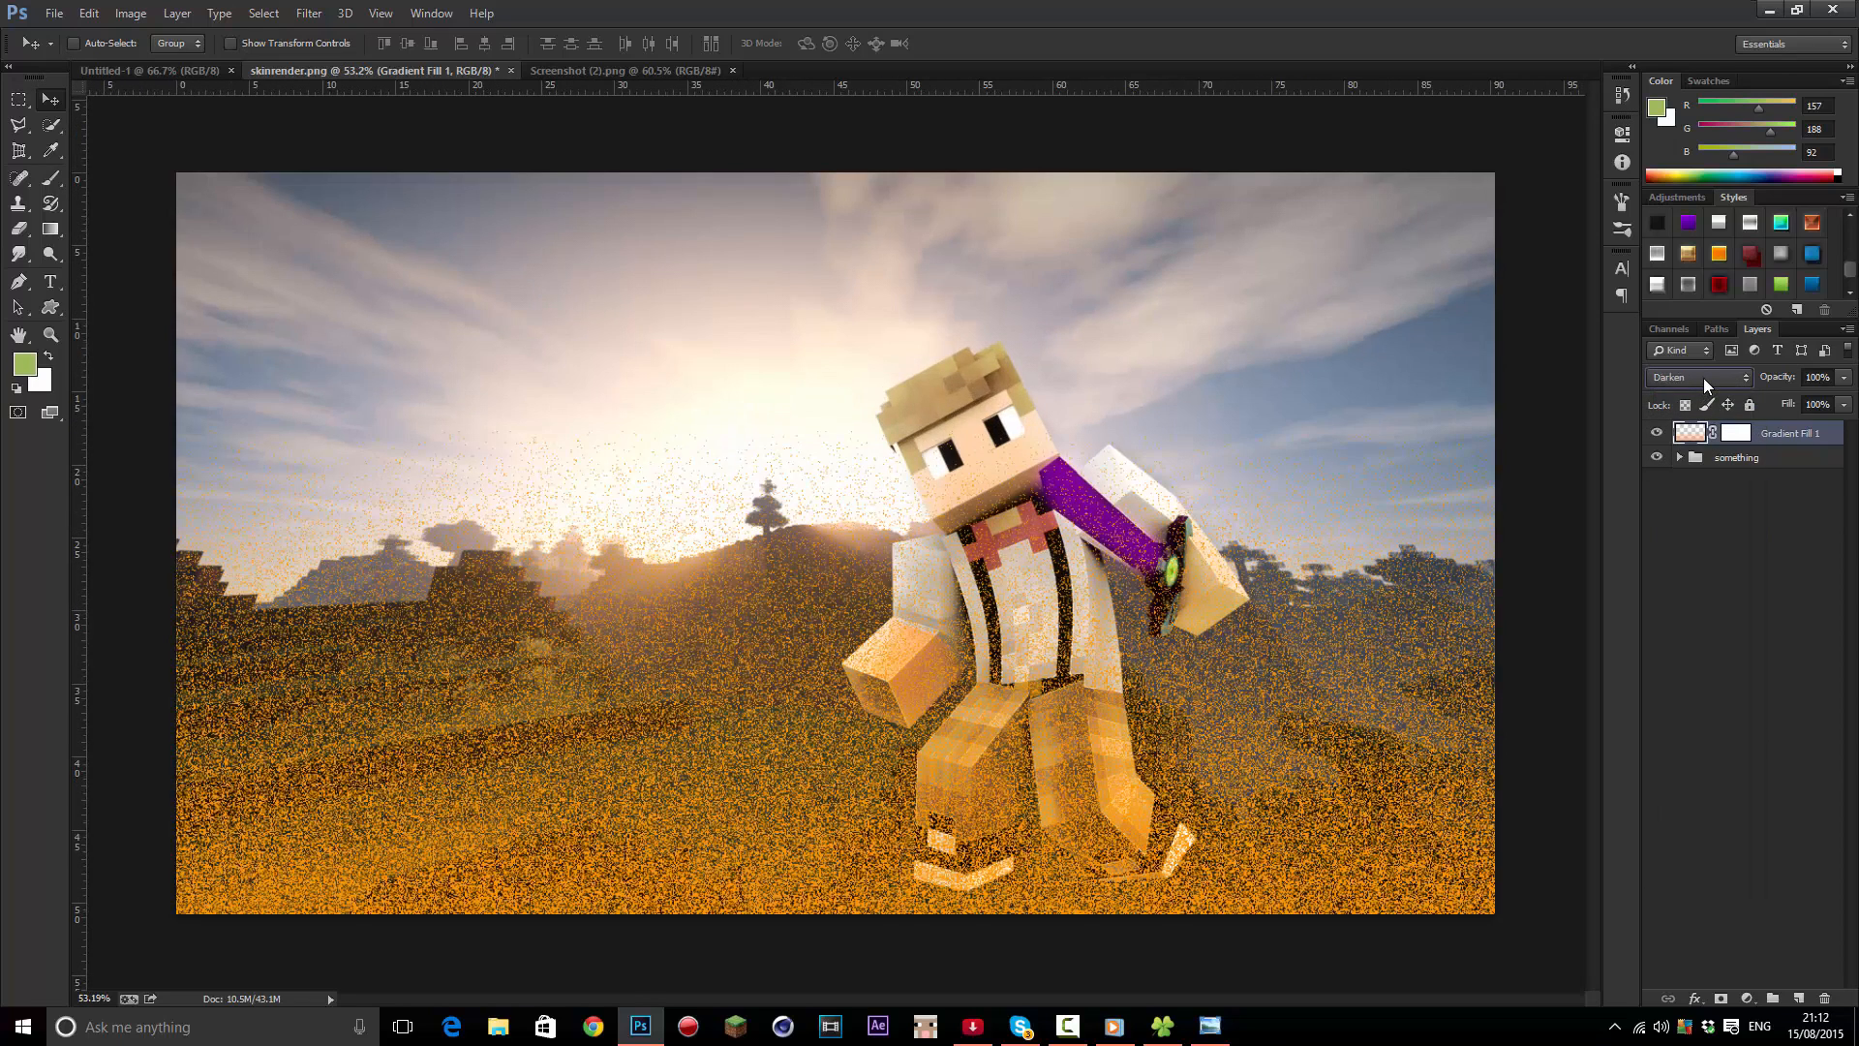
scroll(1705, 378, down, 5)
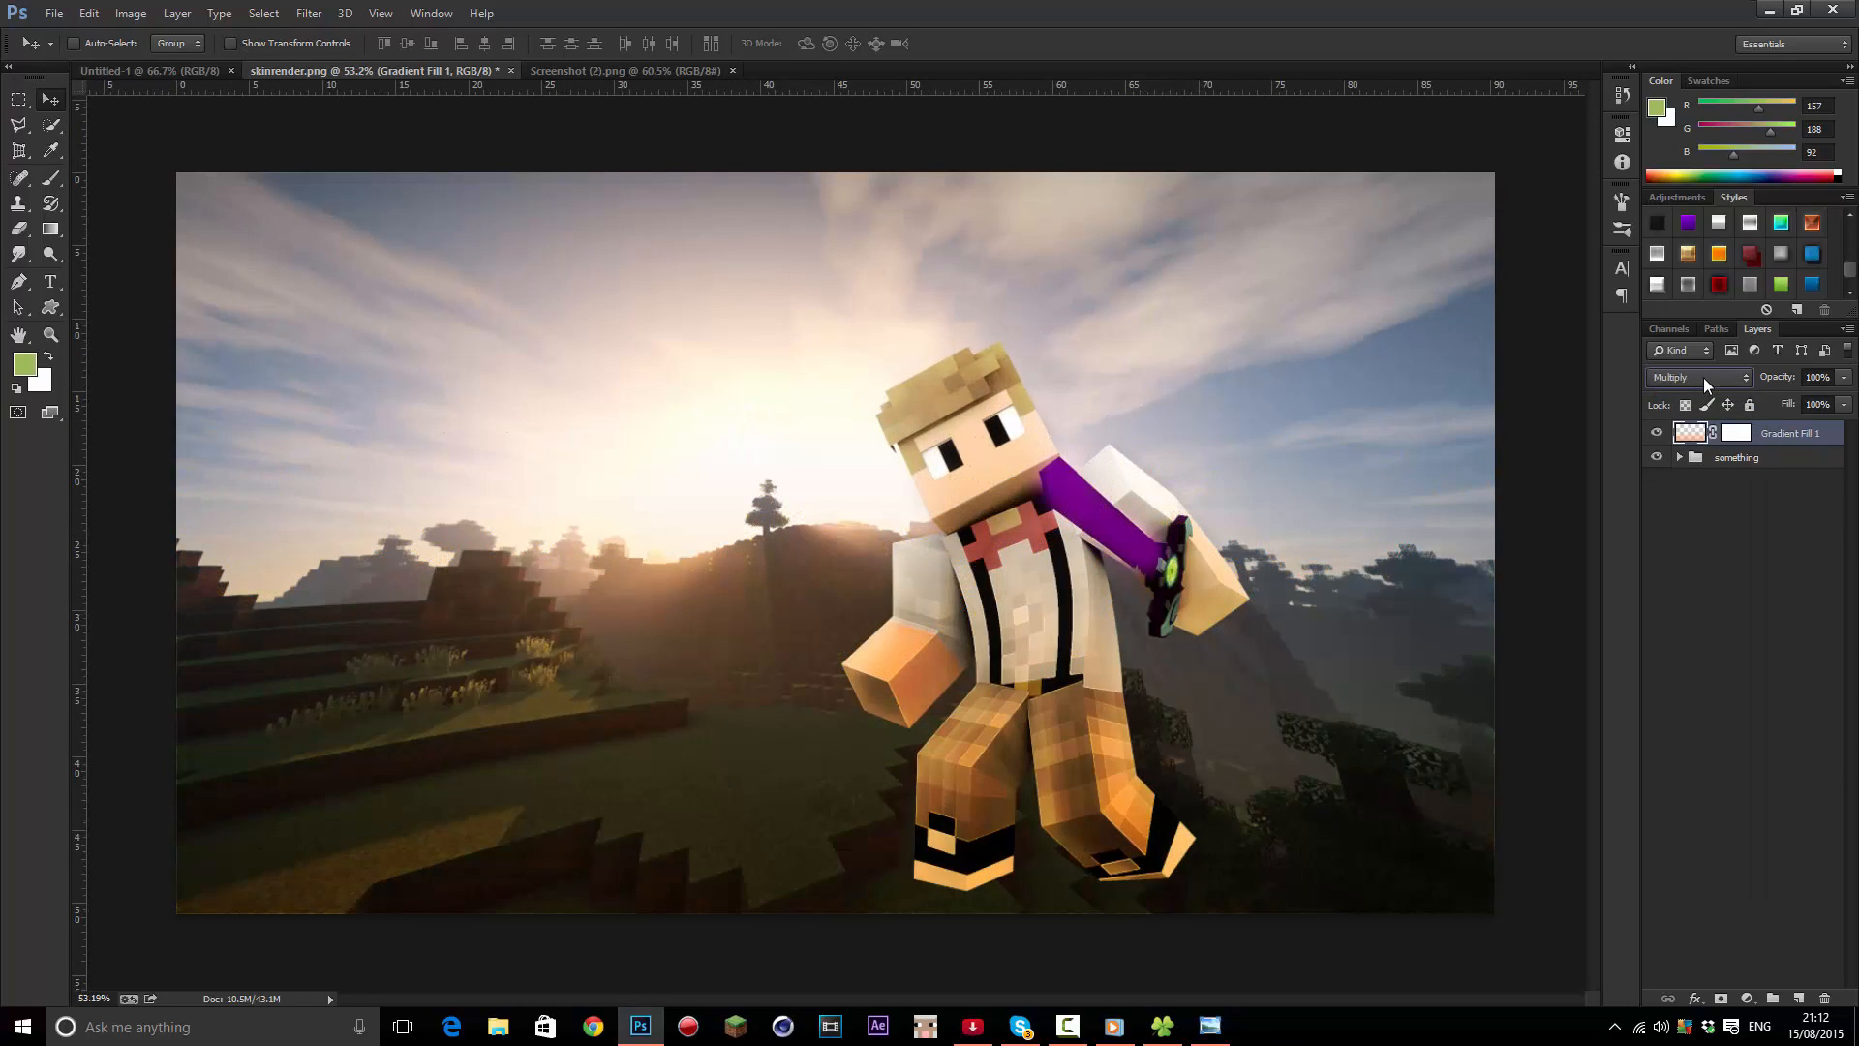
scroll(1704, 375, down, 2)
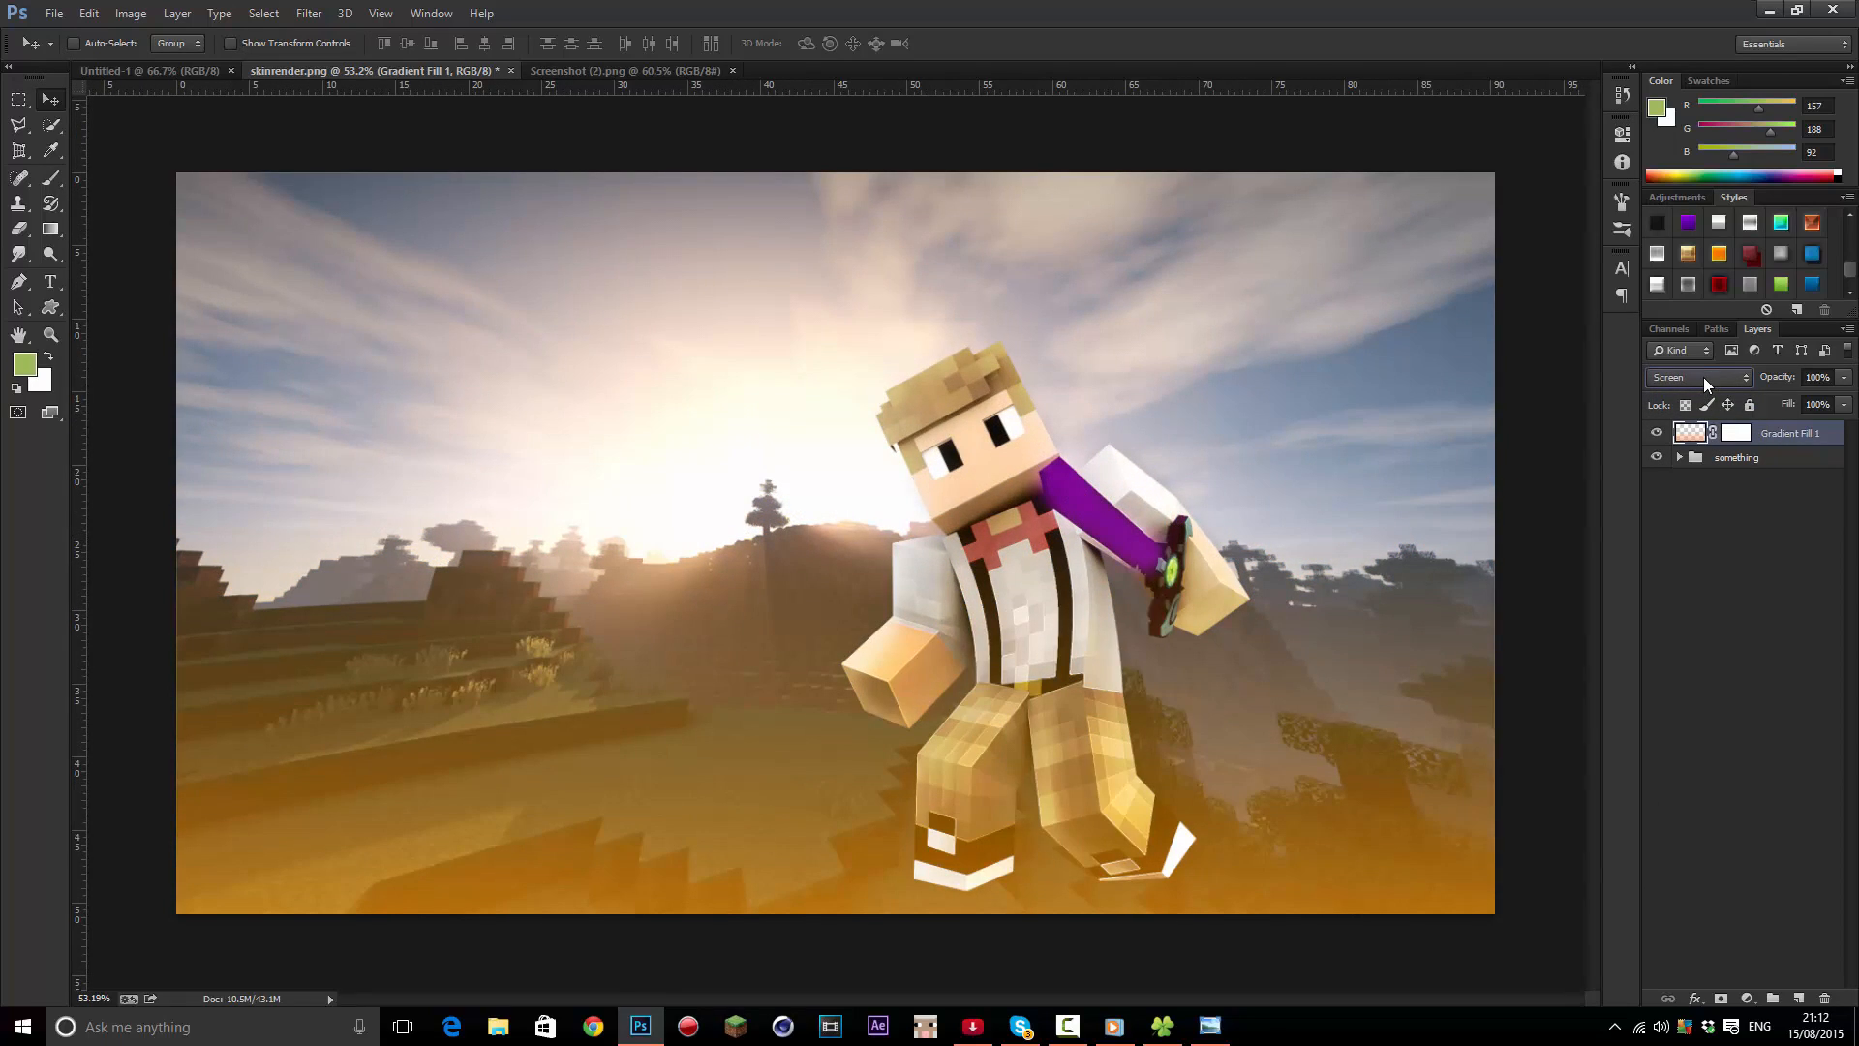
Warp the orange gradient layer by pulling its upper edge sideways and slightly down
scroll(1704, 376, up, 1)
scroll(1085, 594, down, 3)
scroll(1085, 594, up, 2)
scroll(1095, 608, down, 2)
scroll(1011, 691, up, 2)
scroll(1002, 658, down, 2)
scroll(993, 635, up, 1)
scroll(991, 627, down, 1)
key(ctrl+t)
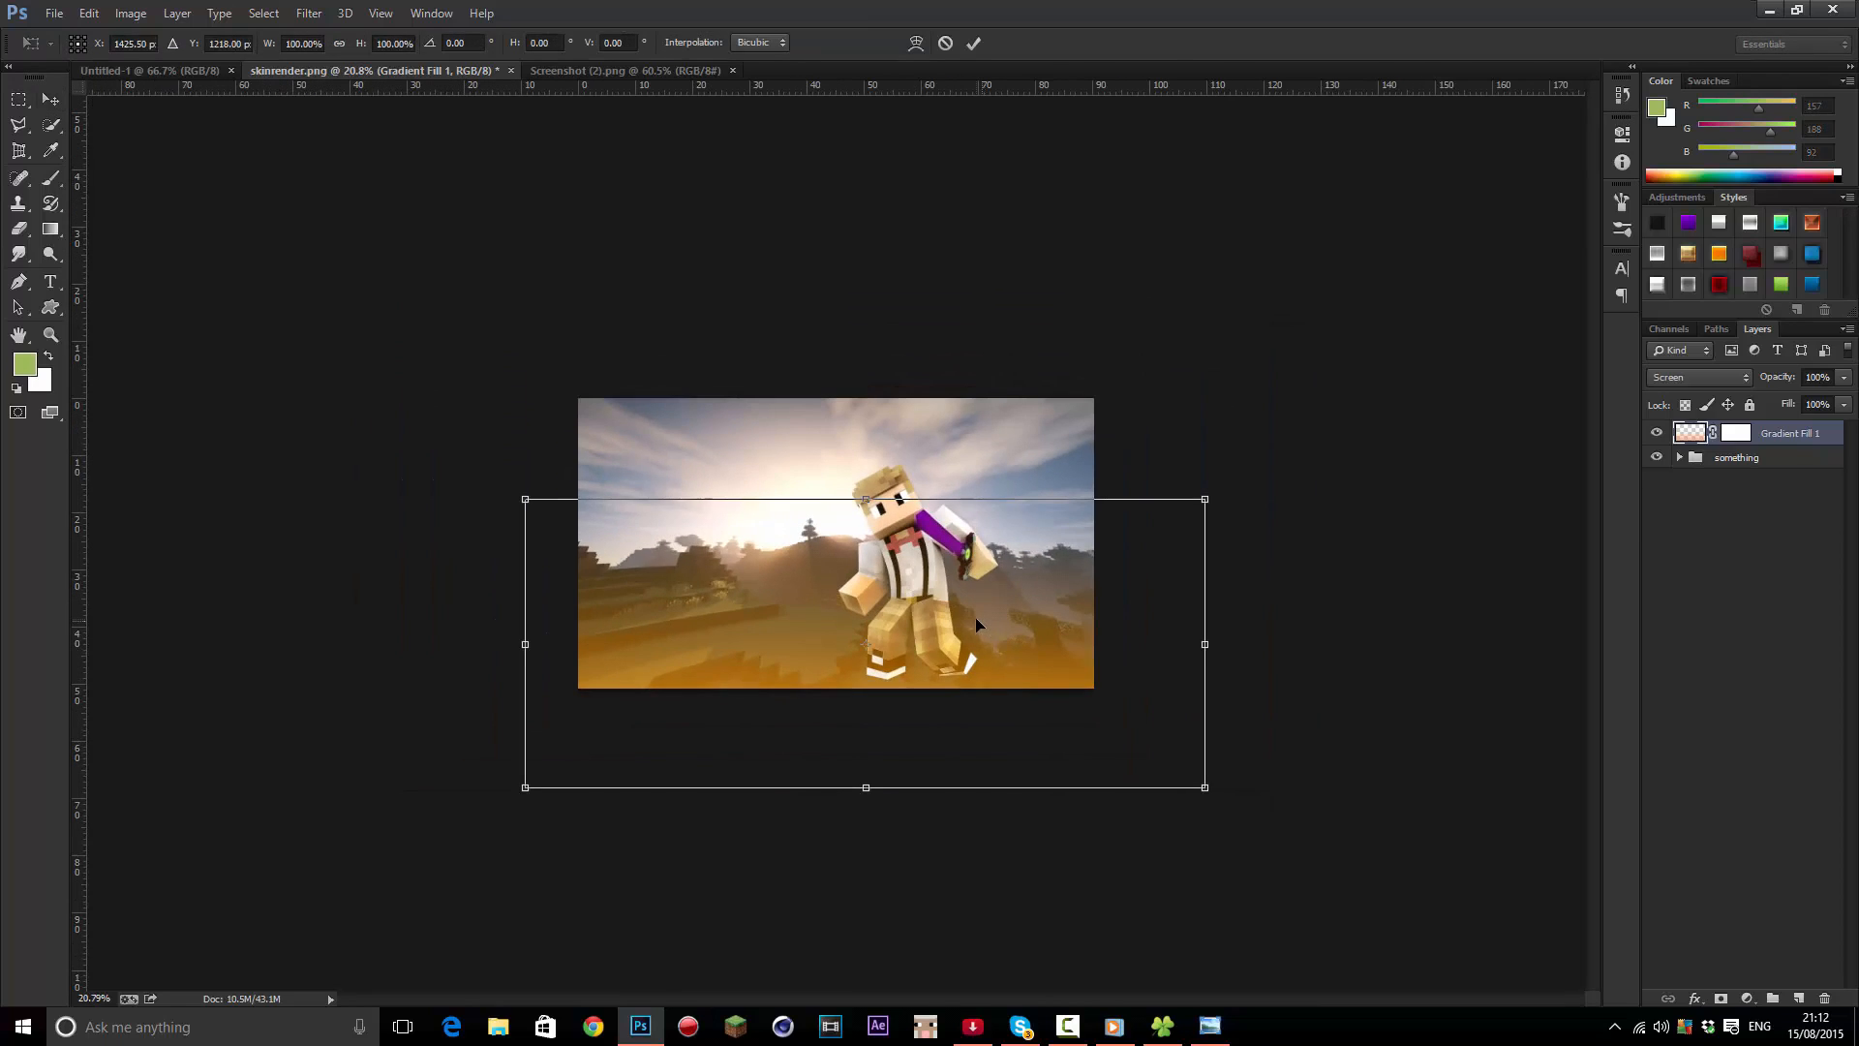
right_click(1048, 625)
click(1080, 764)
drag(753, 500, 1097, 528)
key(Return)
Examine the warped orange haze against the character and landscape, both close up and in the whole picture
scroll(1034, 641, down, 2)
scroll(1025, 628, up, 3)
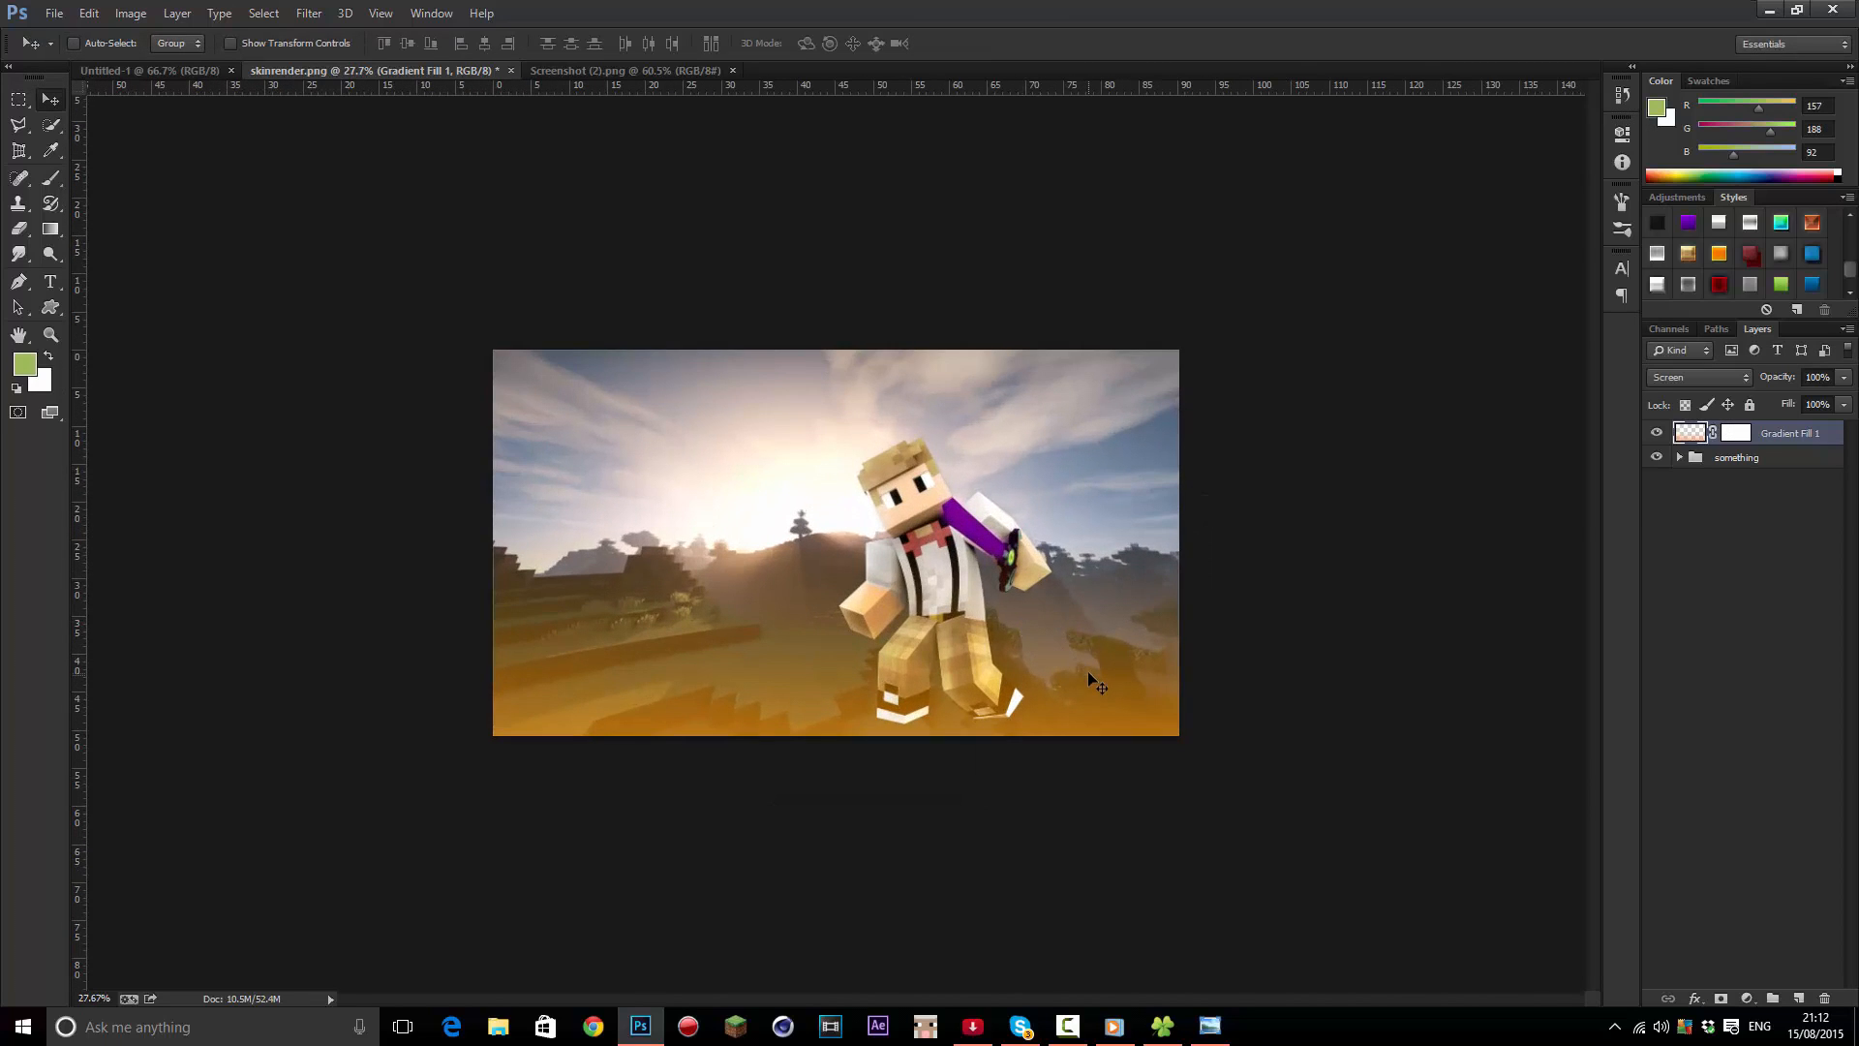
scroll(1067, 668, down, 1)
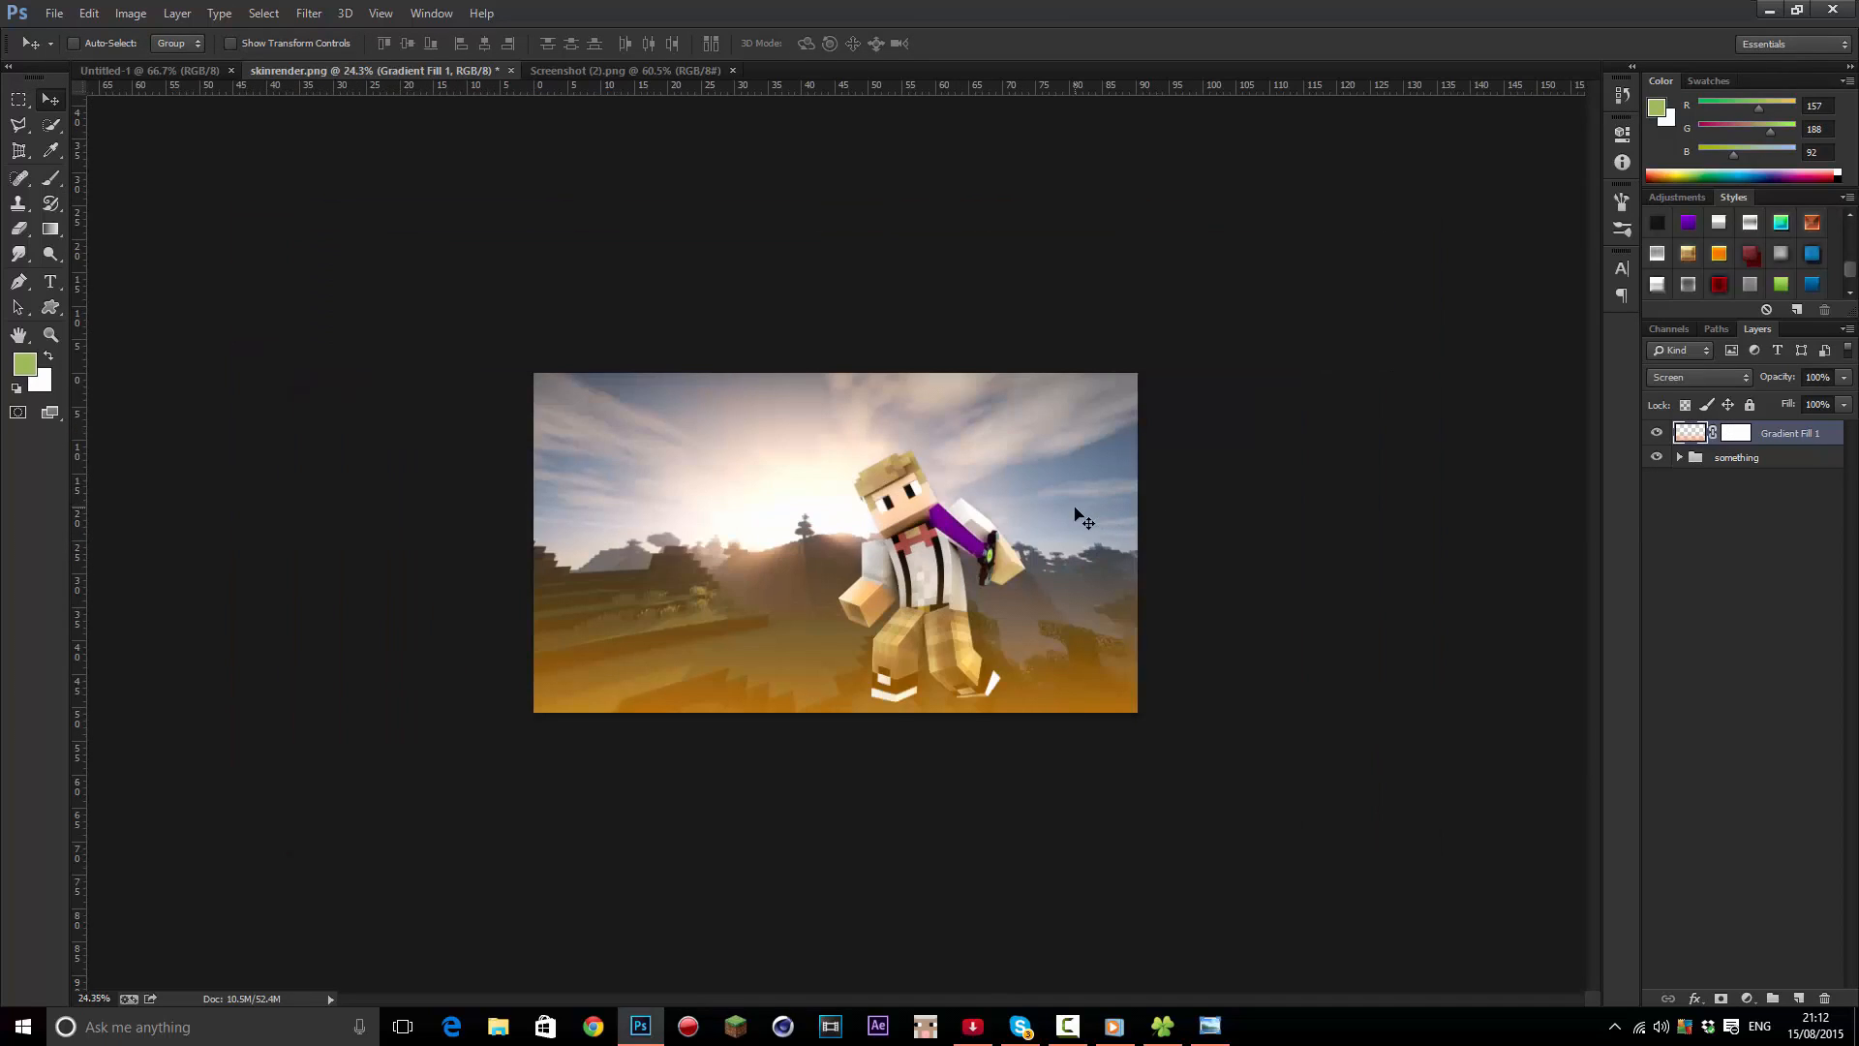
scroll(1077, 522, up, 4)
scroll(1084, 566, down, 2)
scroll(1114, 659, up, 4)
scroll(1143, 736, down, 4)
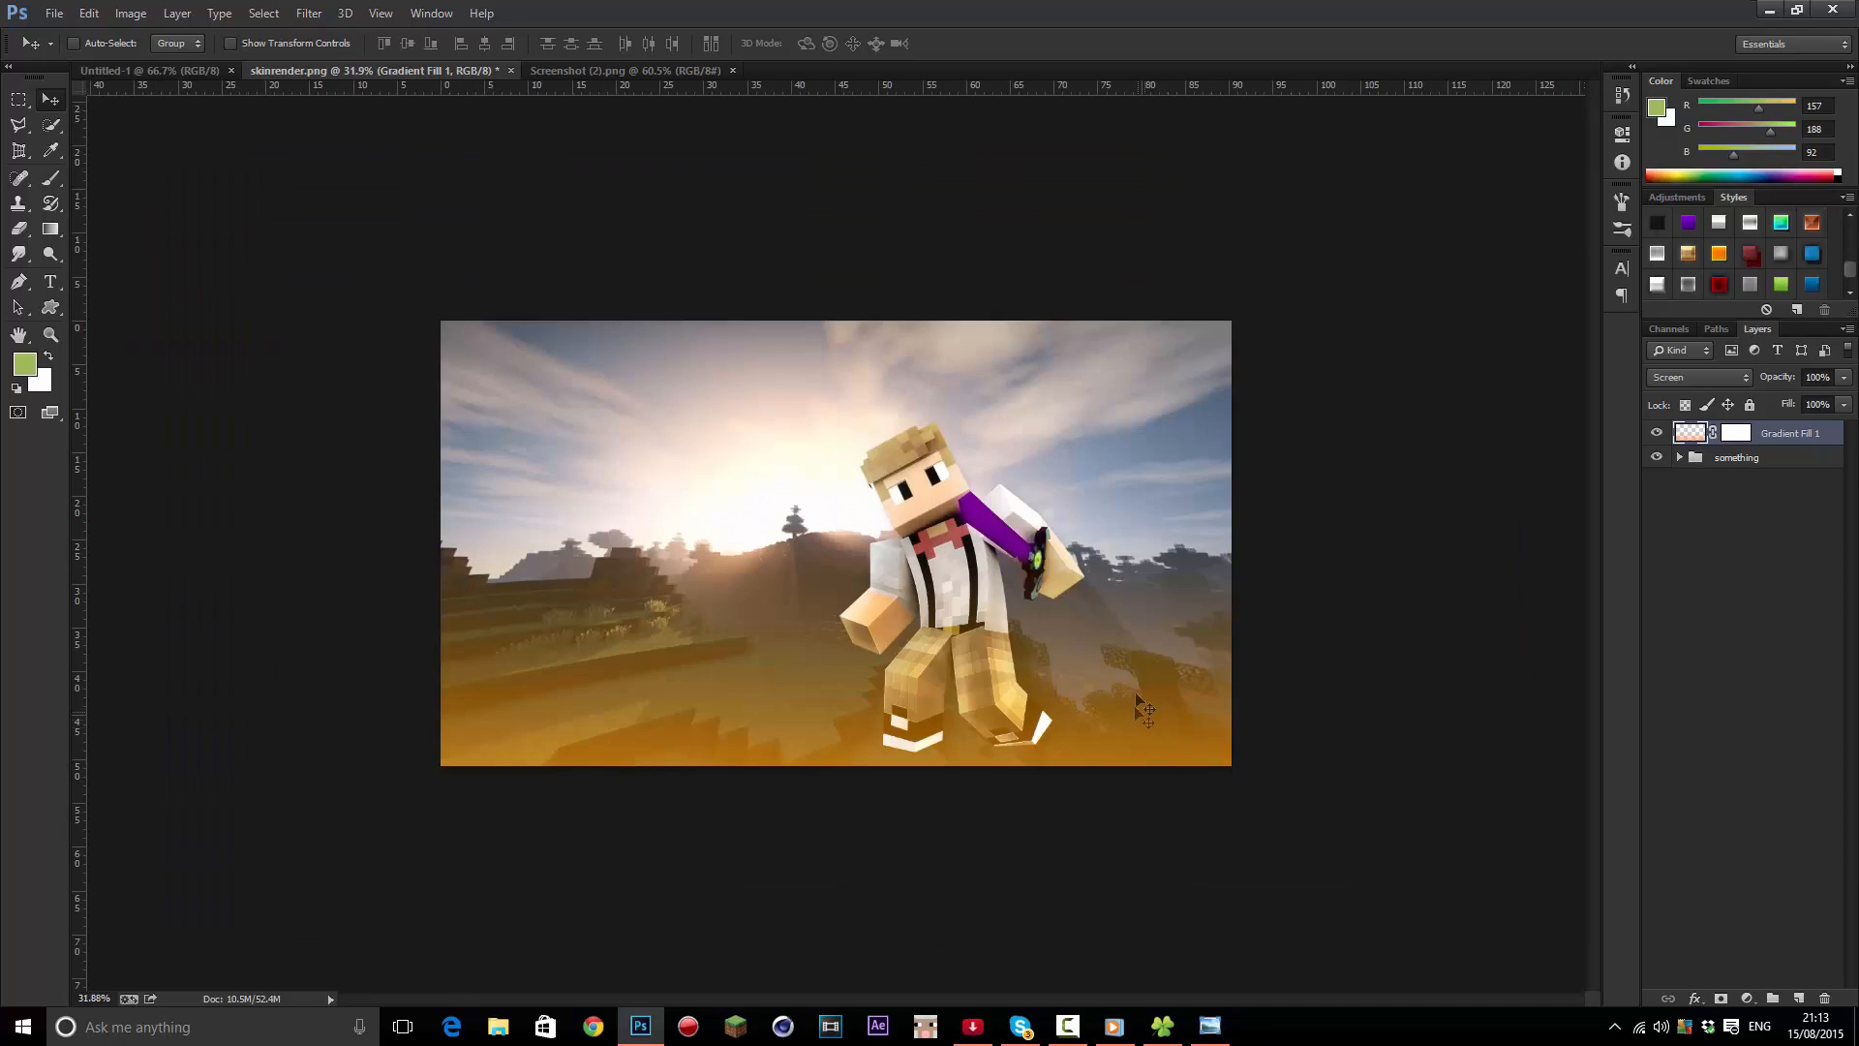
scroll(1143, 719, up, 4)
Add a Photo Filter adjustment layer with Warming Filter (85) and set its density to 46%
click(1748, 999)
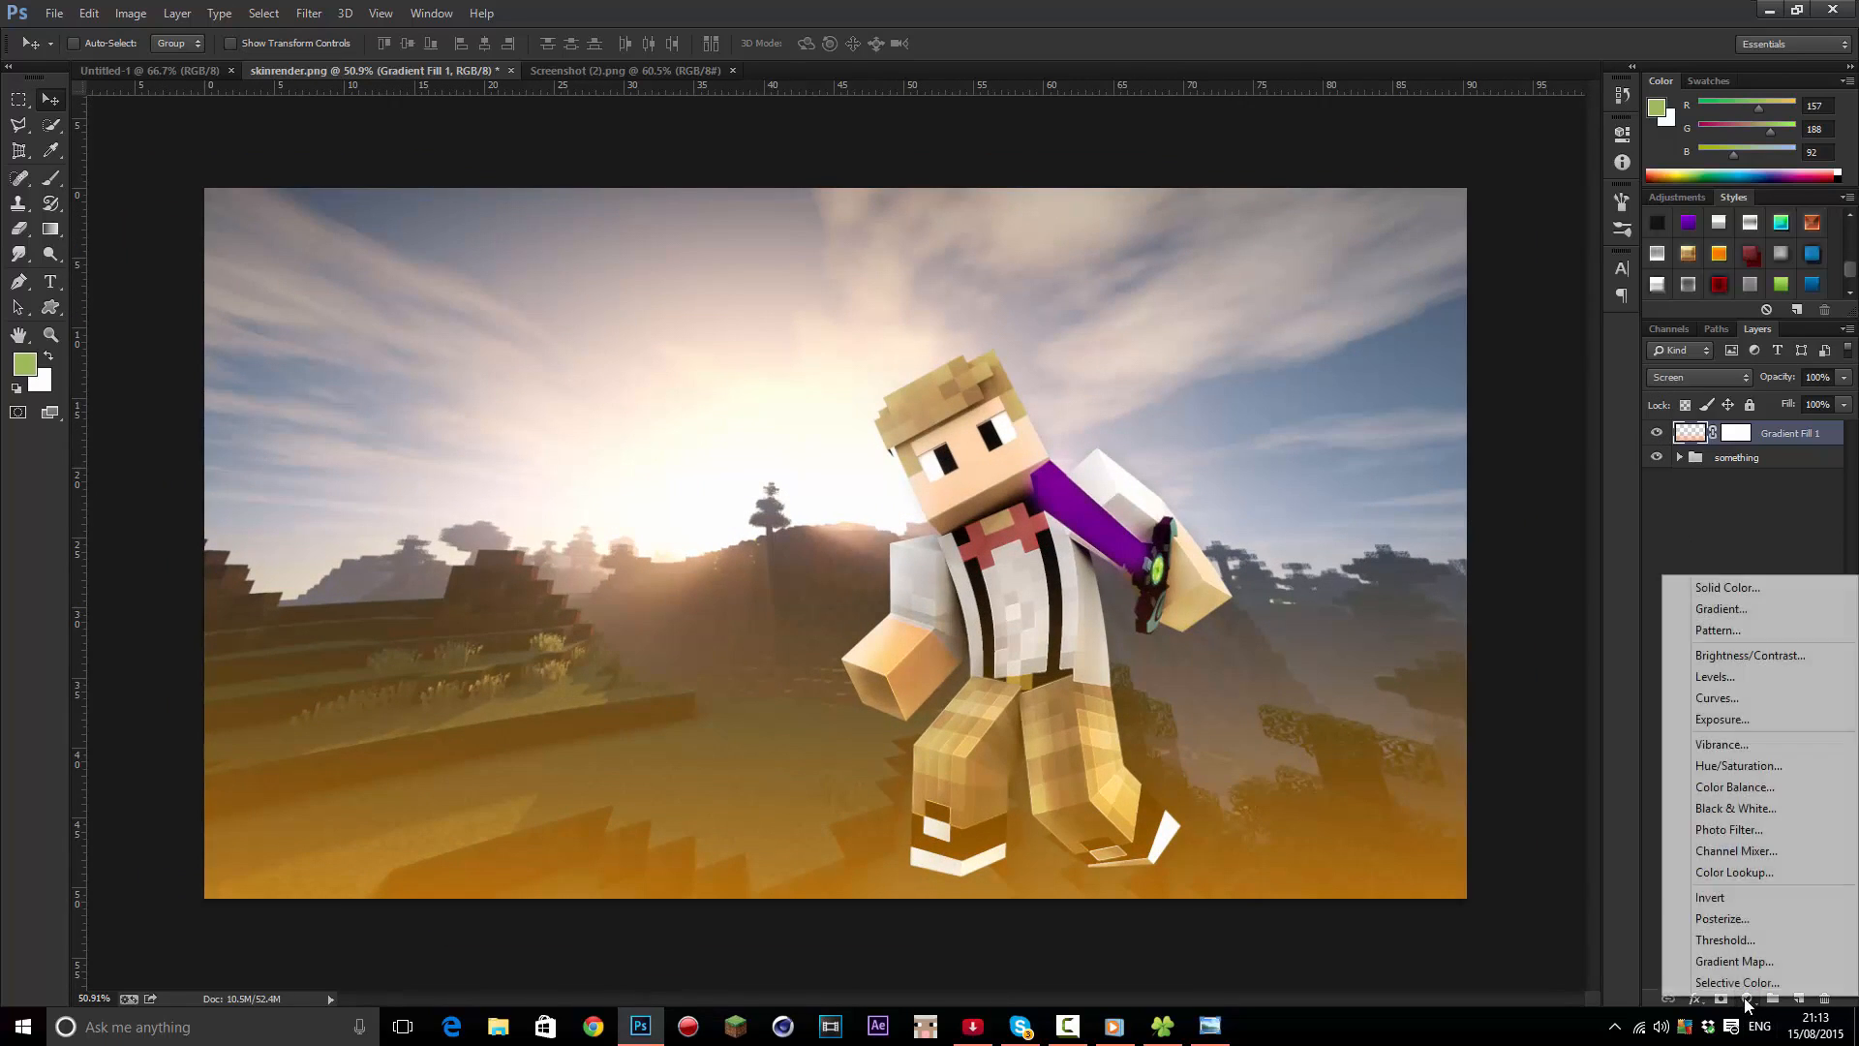
click(1728, 829)
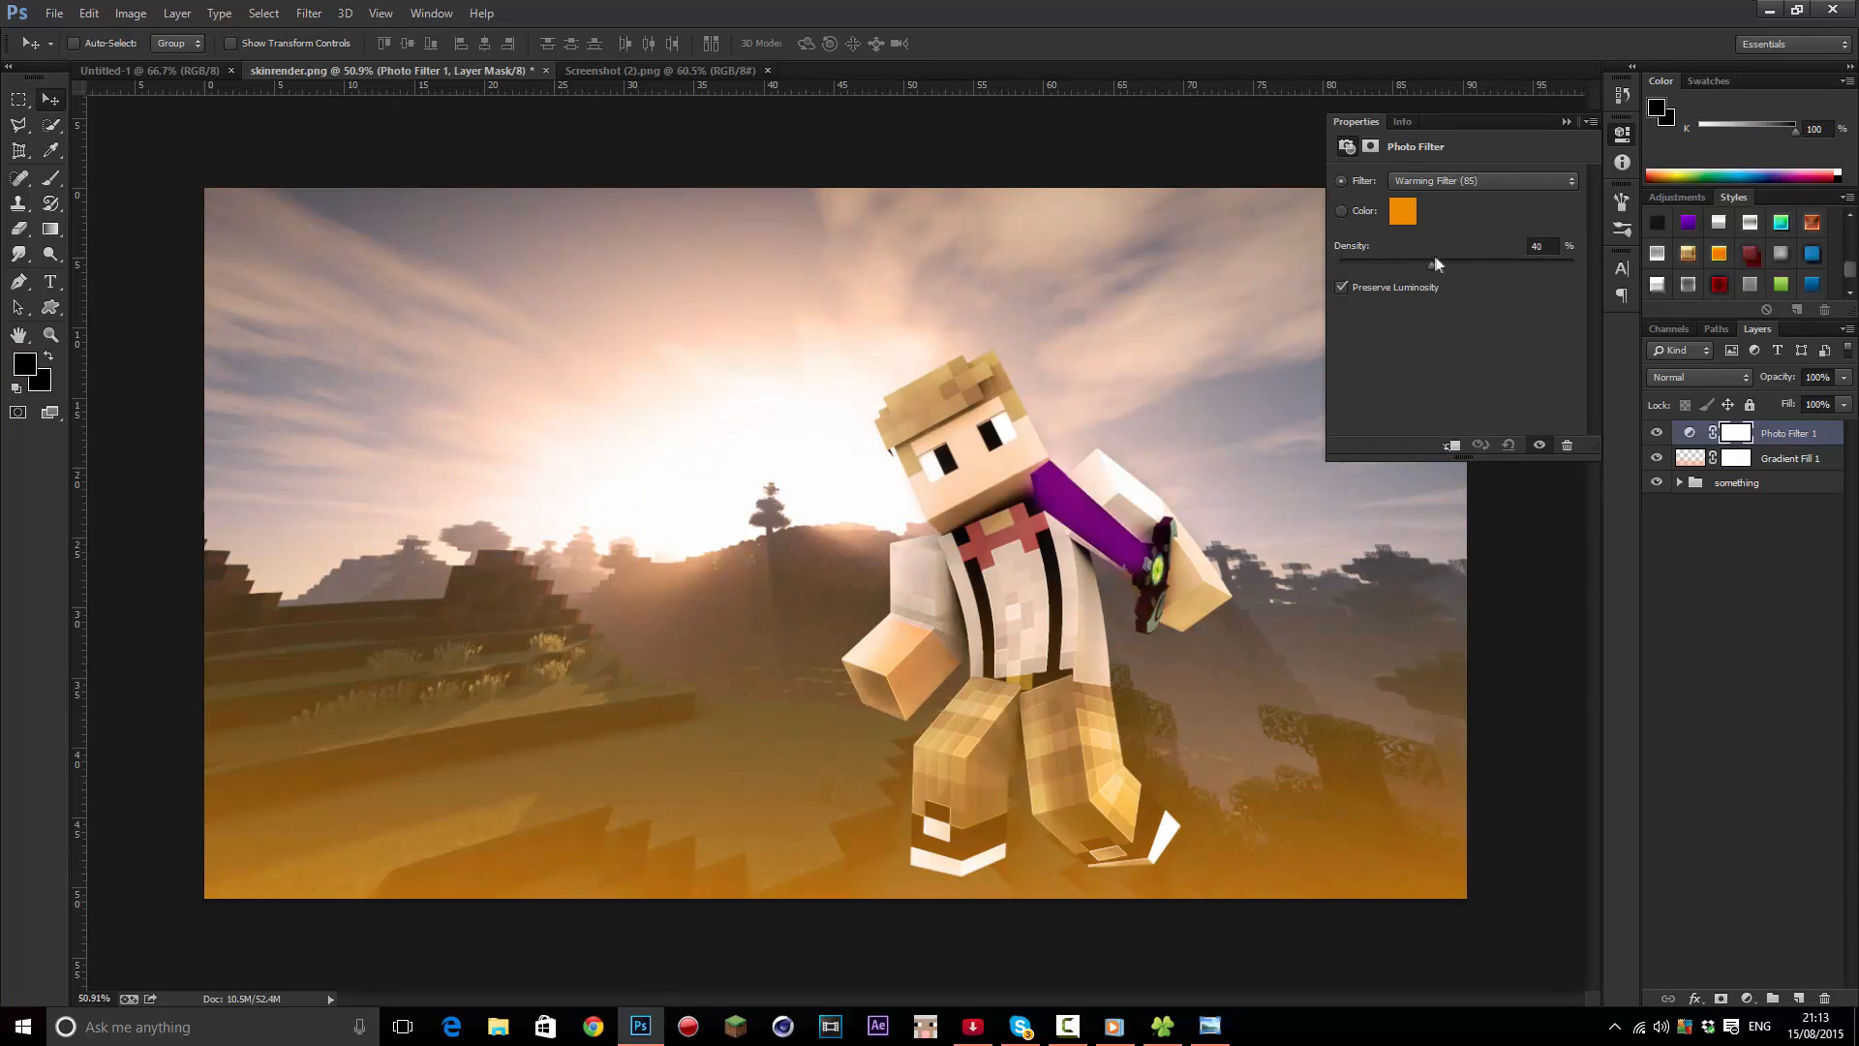
drag(1443, 256, 1447, 255)
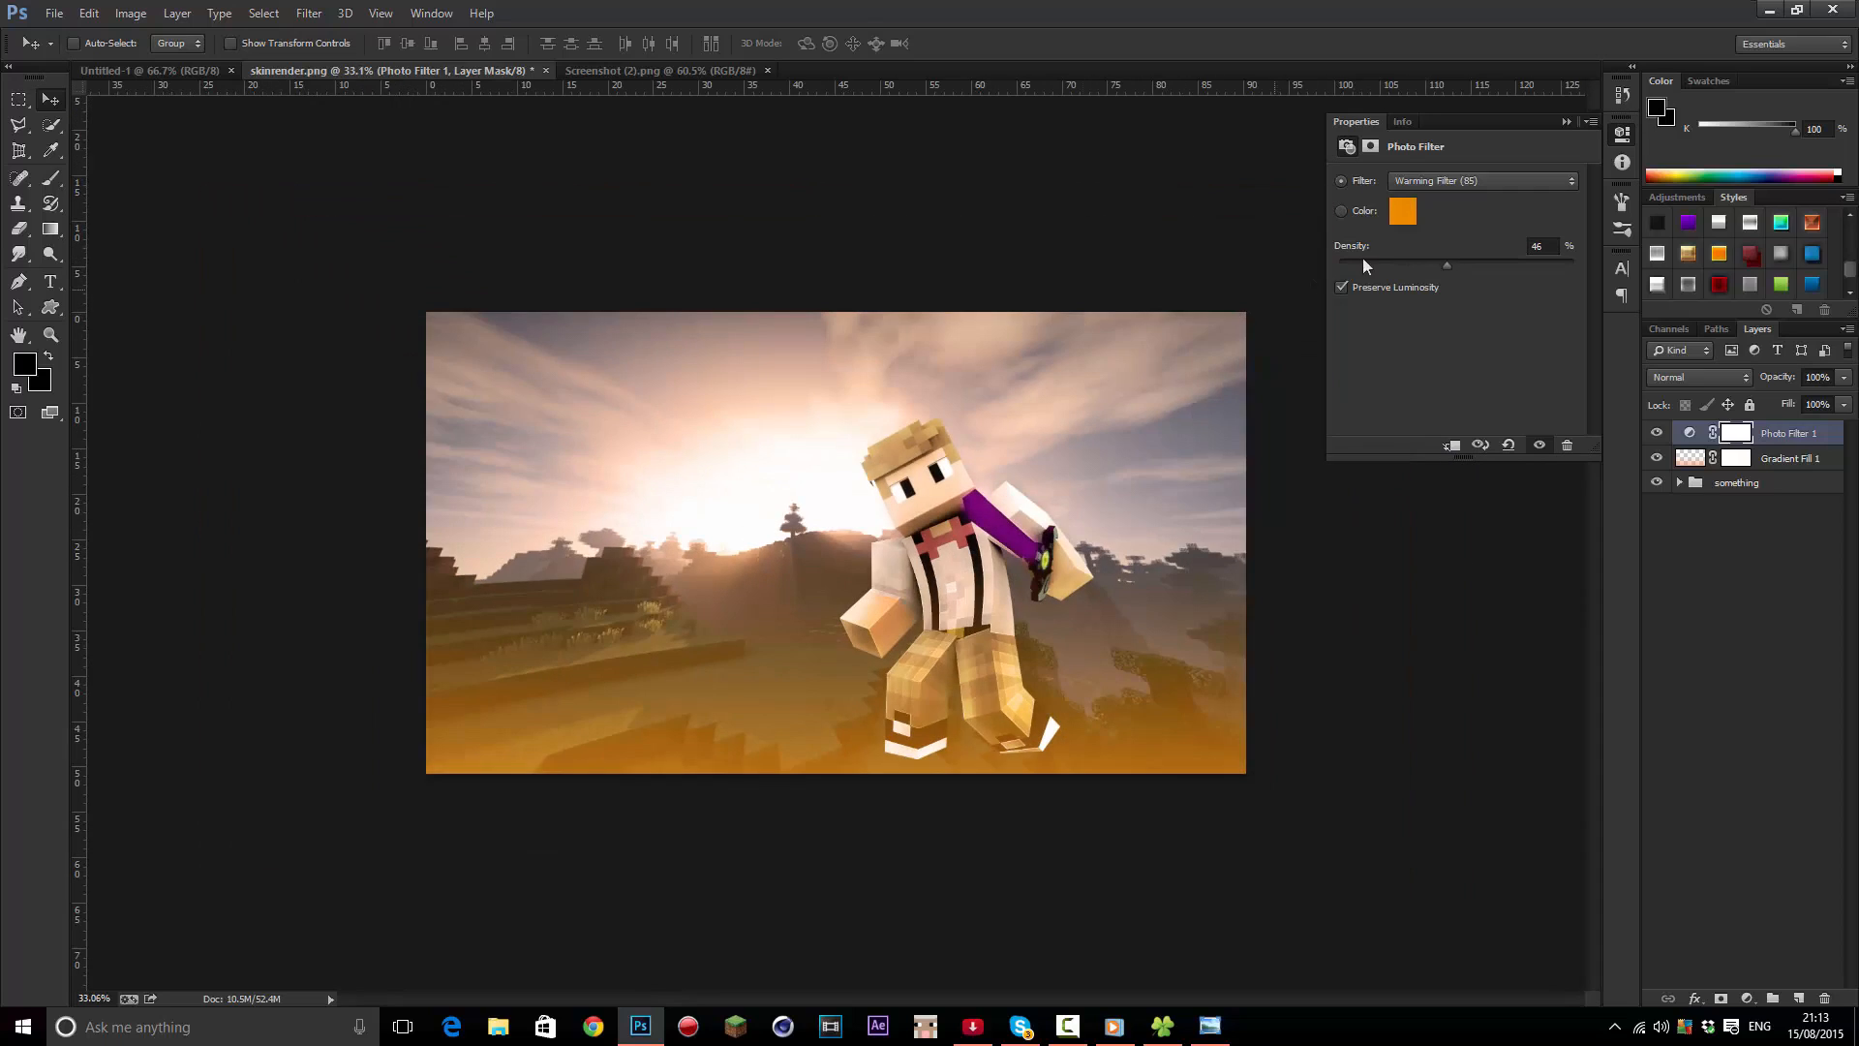
scroll(1211, 291, down, 2)
Try other presets for the Photo Filter adjustment, including Violet and Deep Blue
click(1450, 181)
click(1450, 210)
scroll(1455, 179, down, 6)
scroll(1466, 175, down, 3)
scroll(1467, 172, up, 1)
scroll(1464, 180, down, 1)
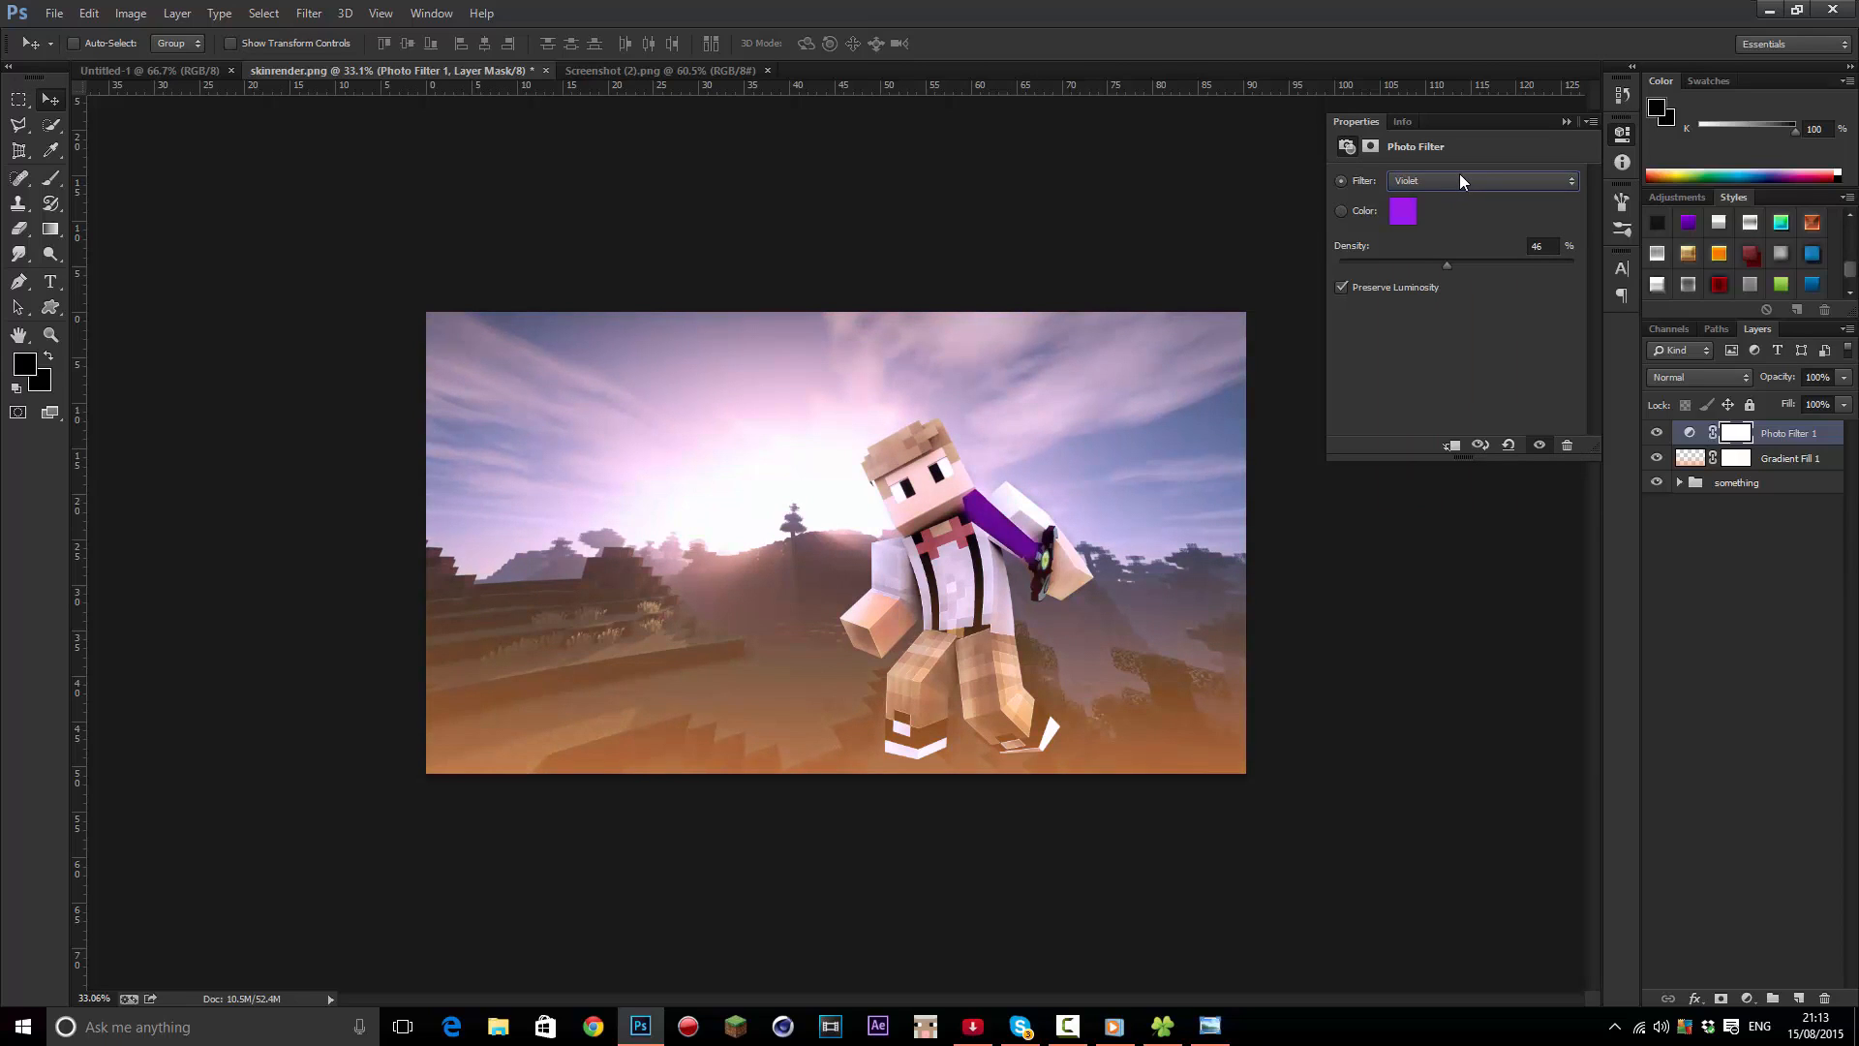
scroll(1486, 184, down, 3)
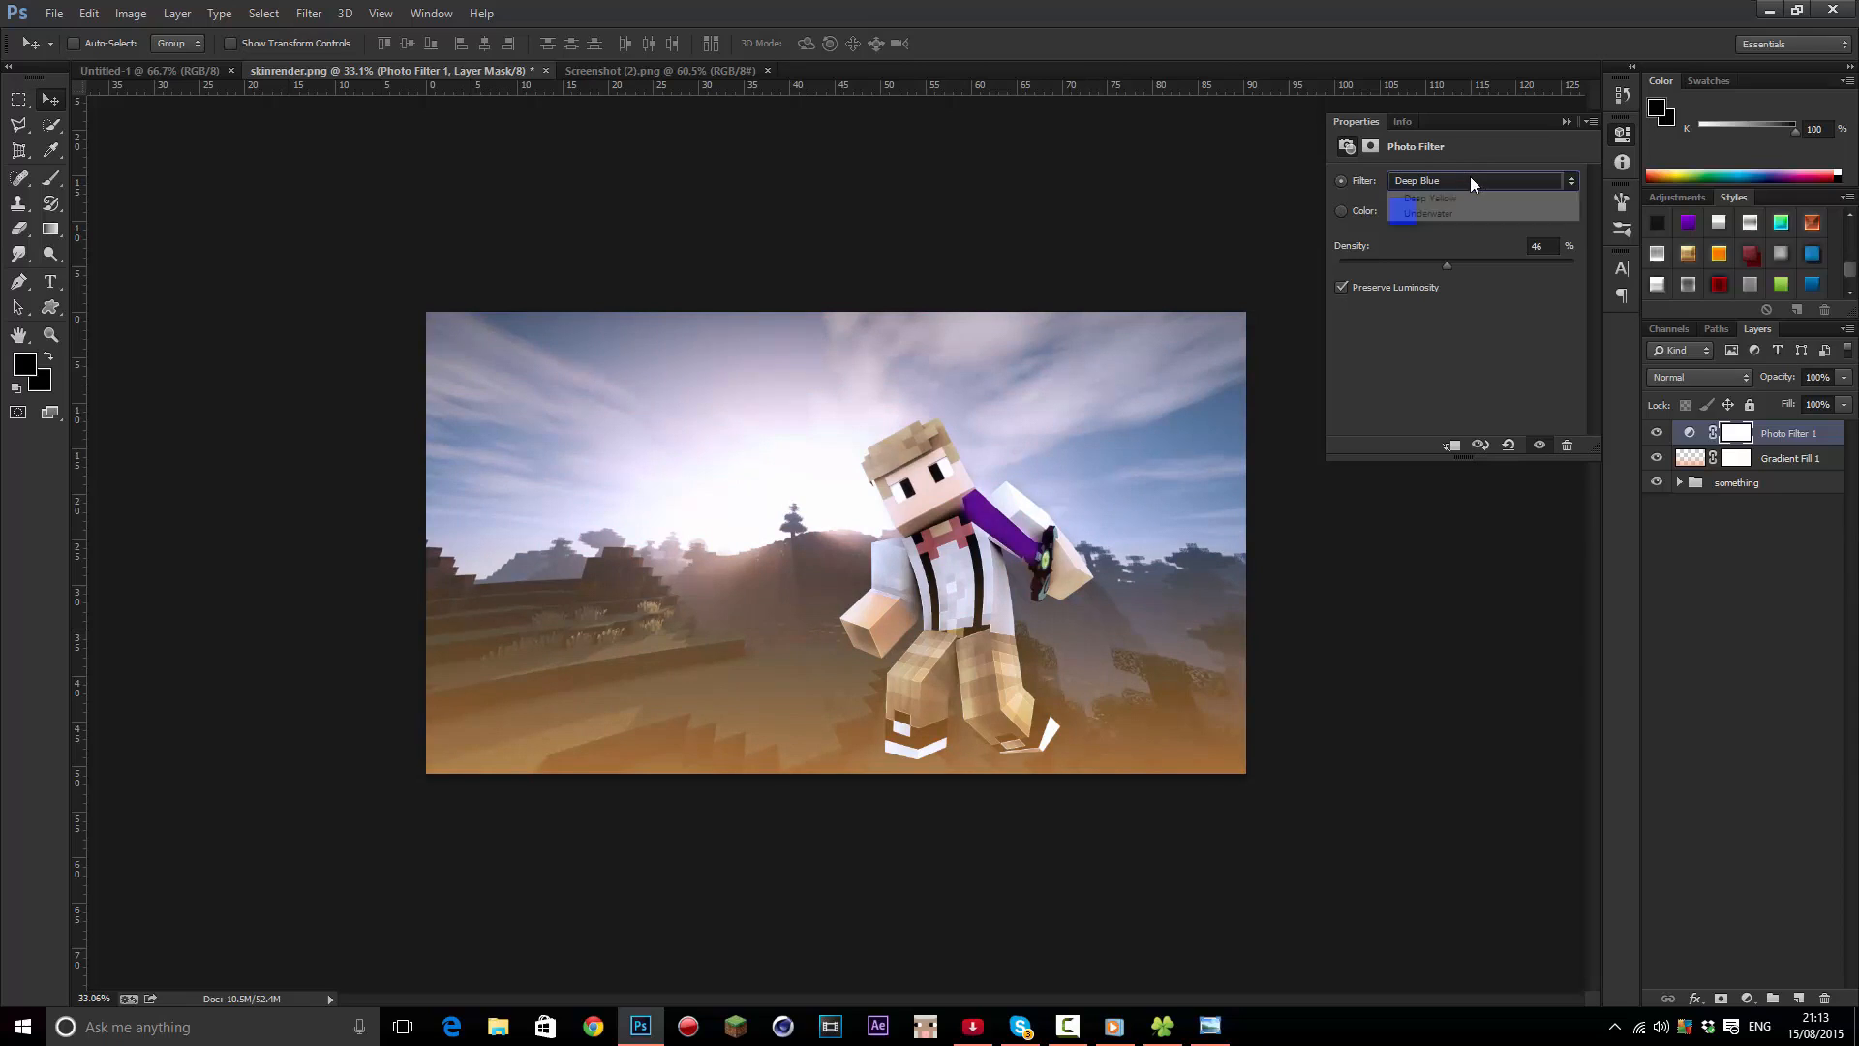
Return the photo filter to Warming Filter (85) and set its density to 25%
click(1470, 176)
click(1445, 192)
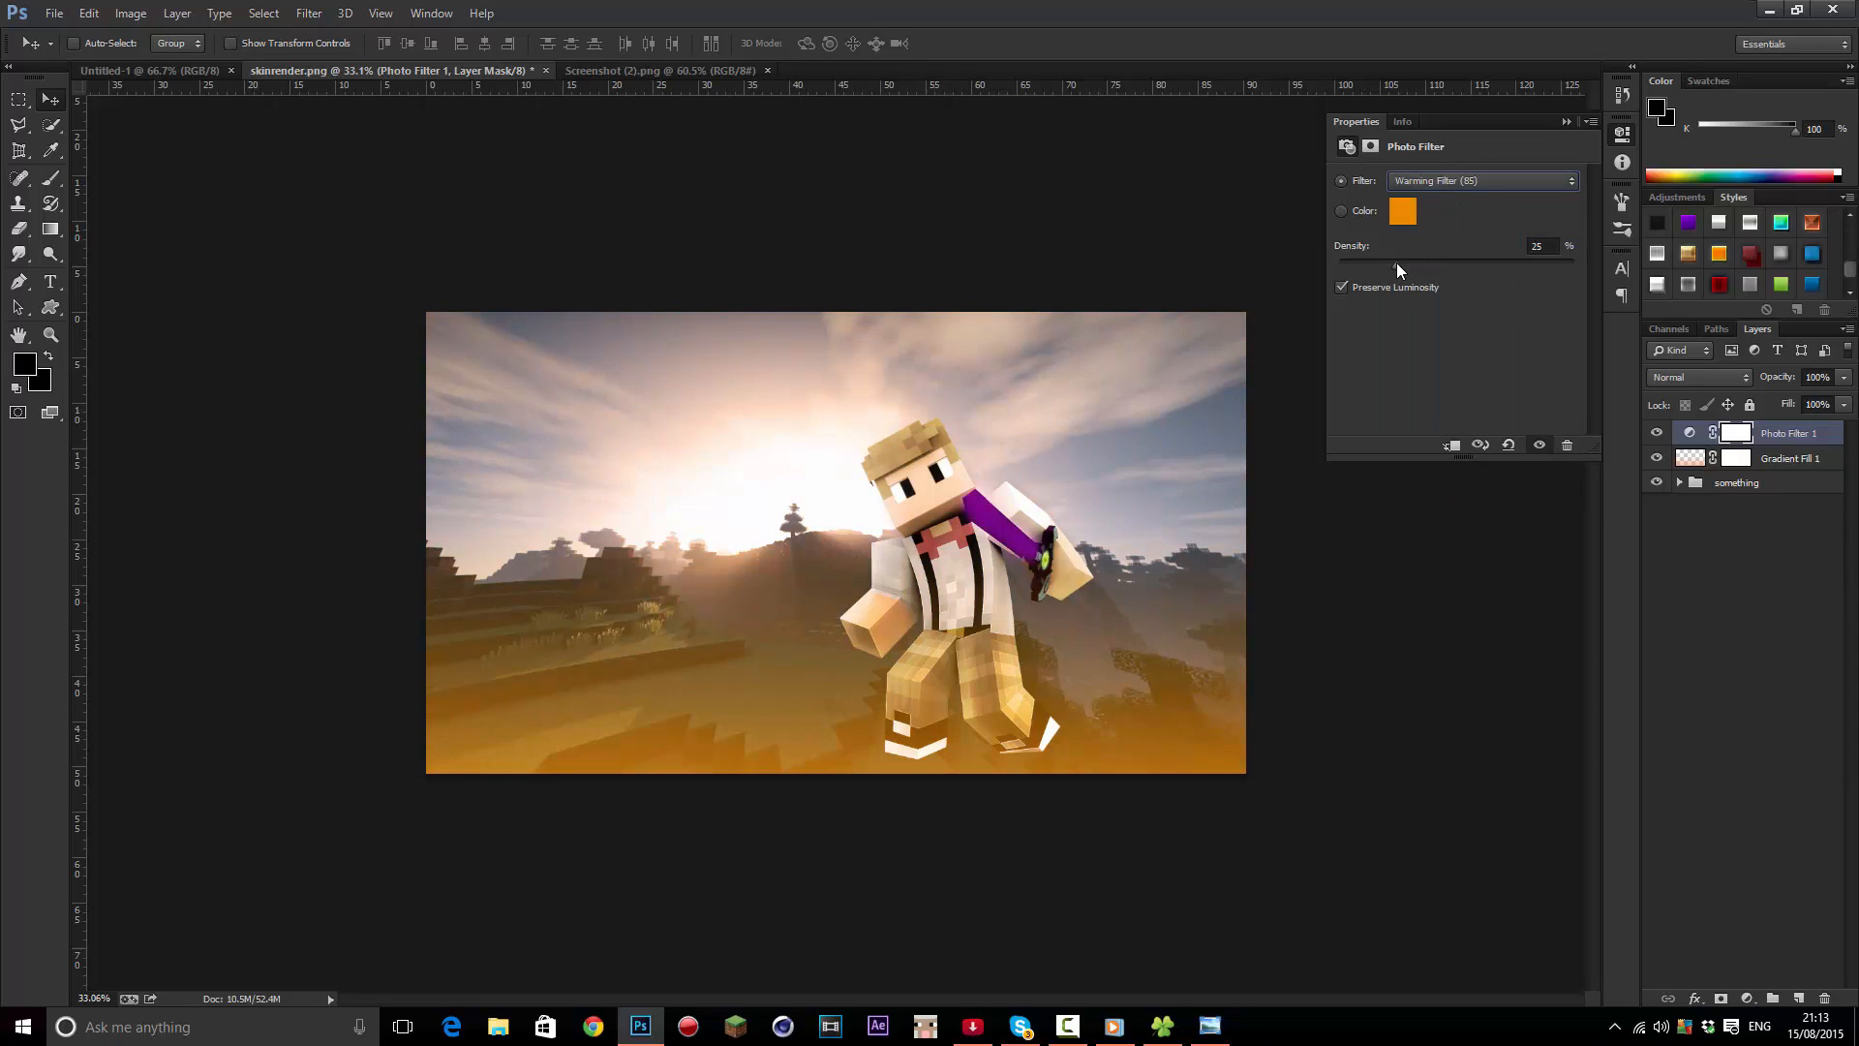
click(1565, 122)
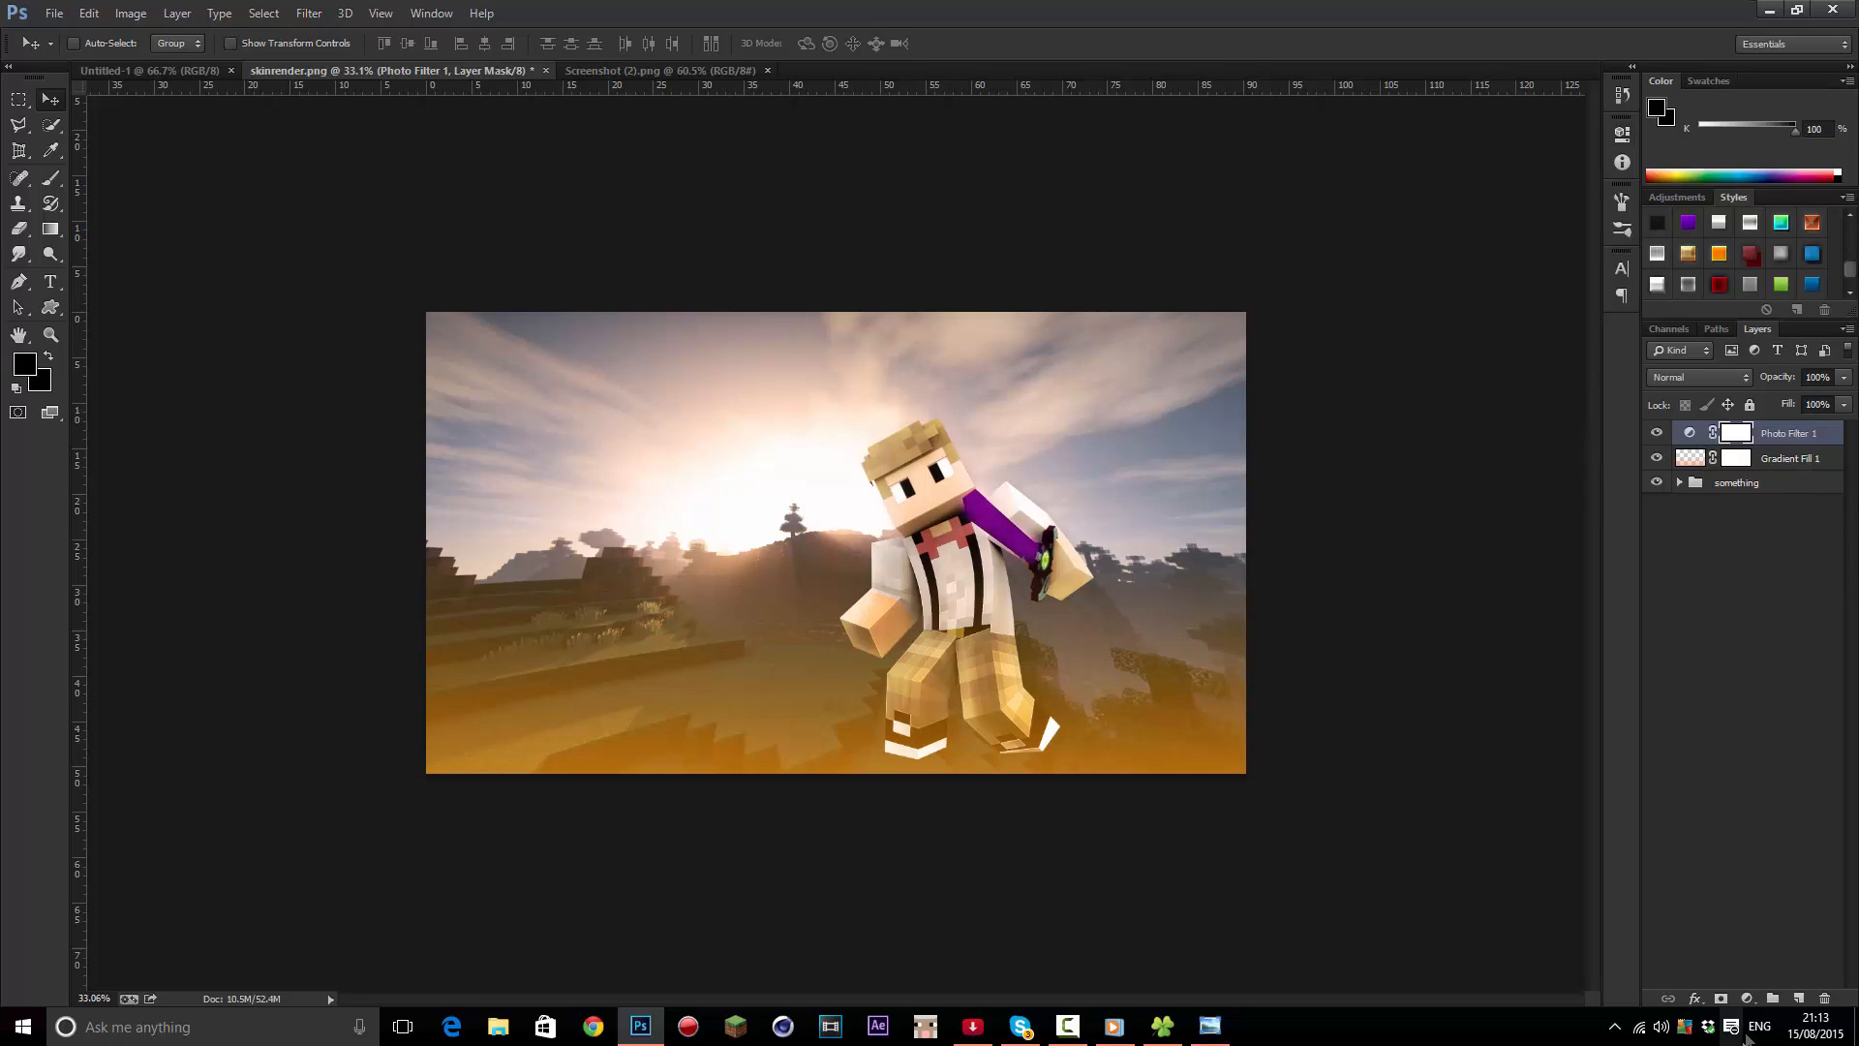
Add a Curves adjustment layer and shape the RGB curve with a raised highlight point and slightly adjusted shadow point
click(1747, 998)
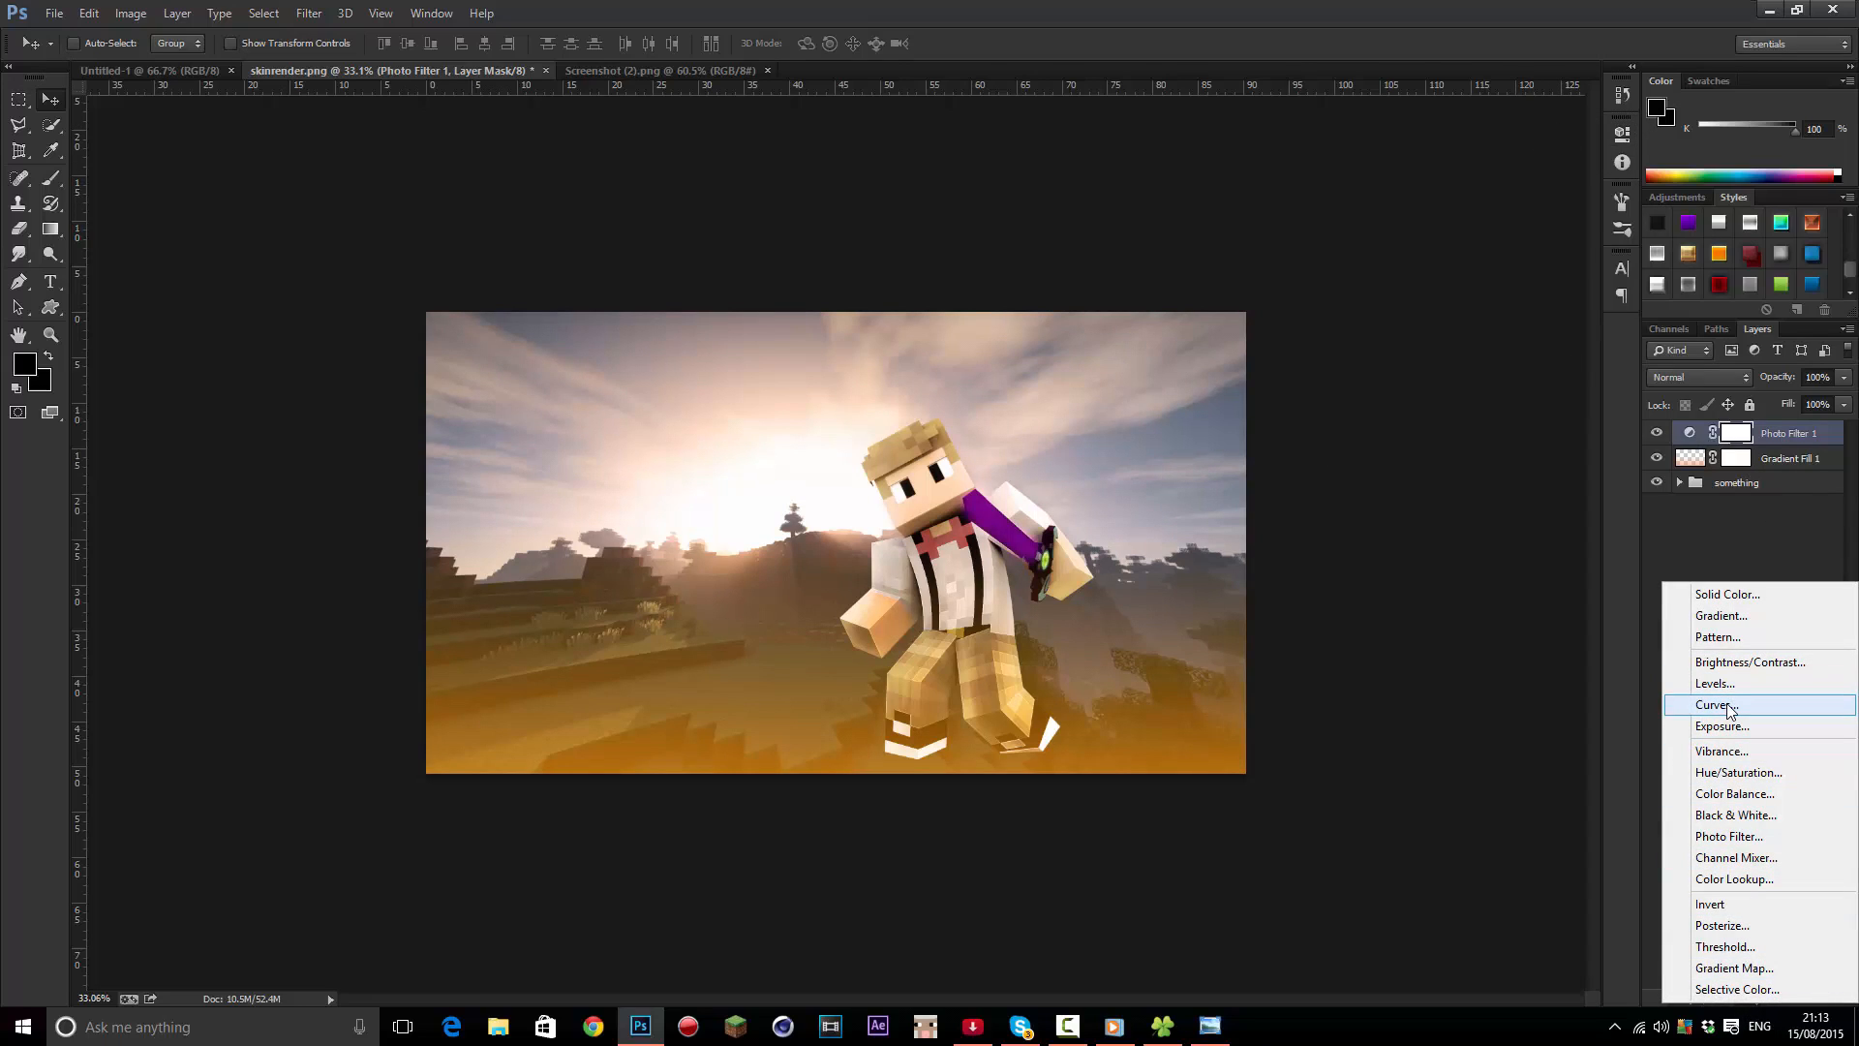
click(1730, 709)
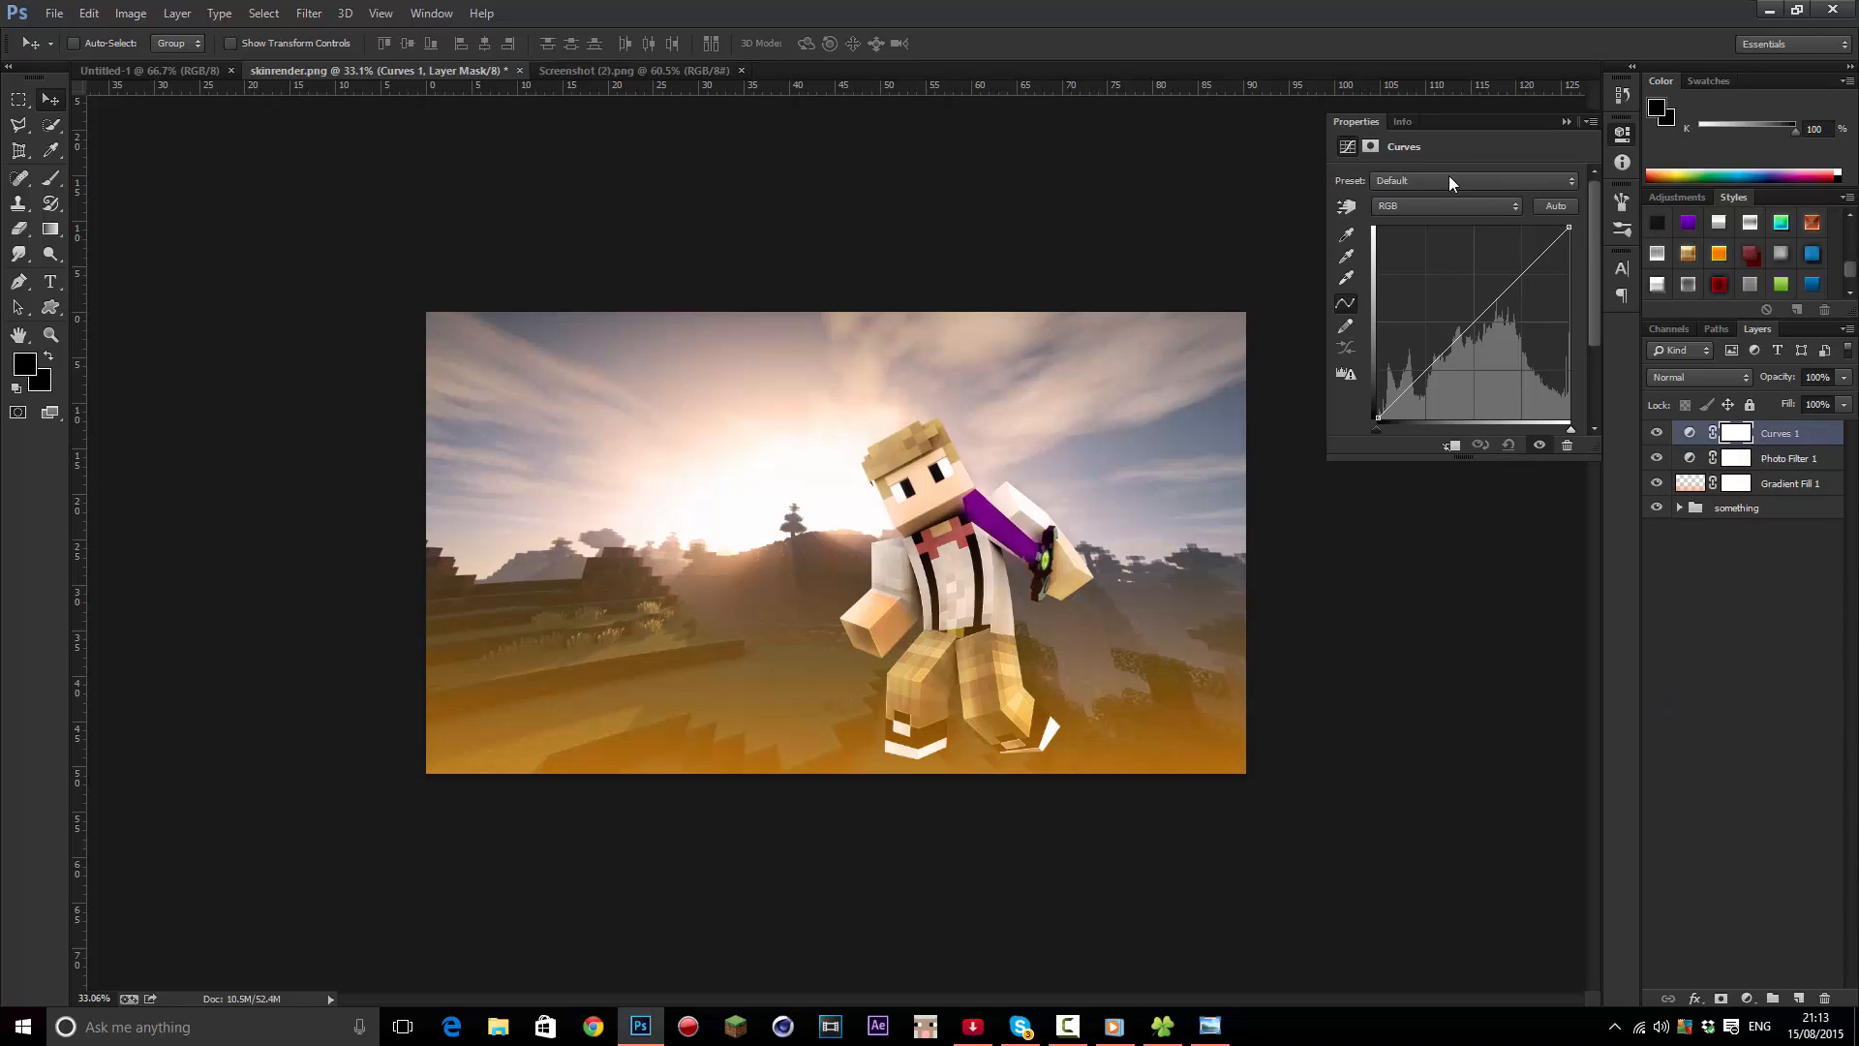
mouse_move(1522, 275)
mouse_down()
mouse_move(1511, 250)
mouse_move(1518, 268)
mouse_up()
drag(1426, 375, 1435, 370)
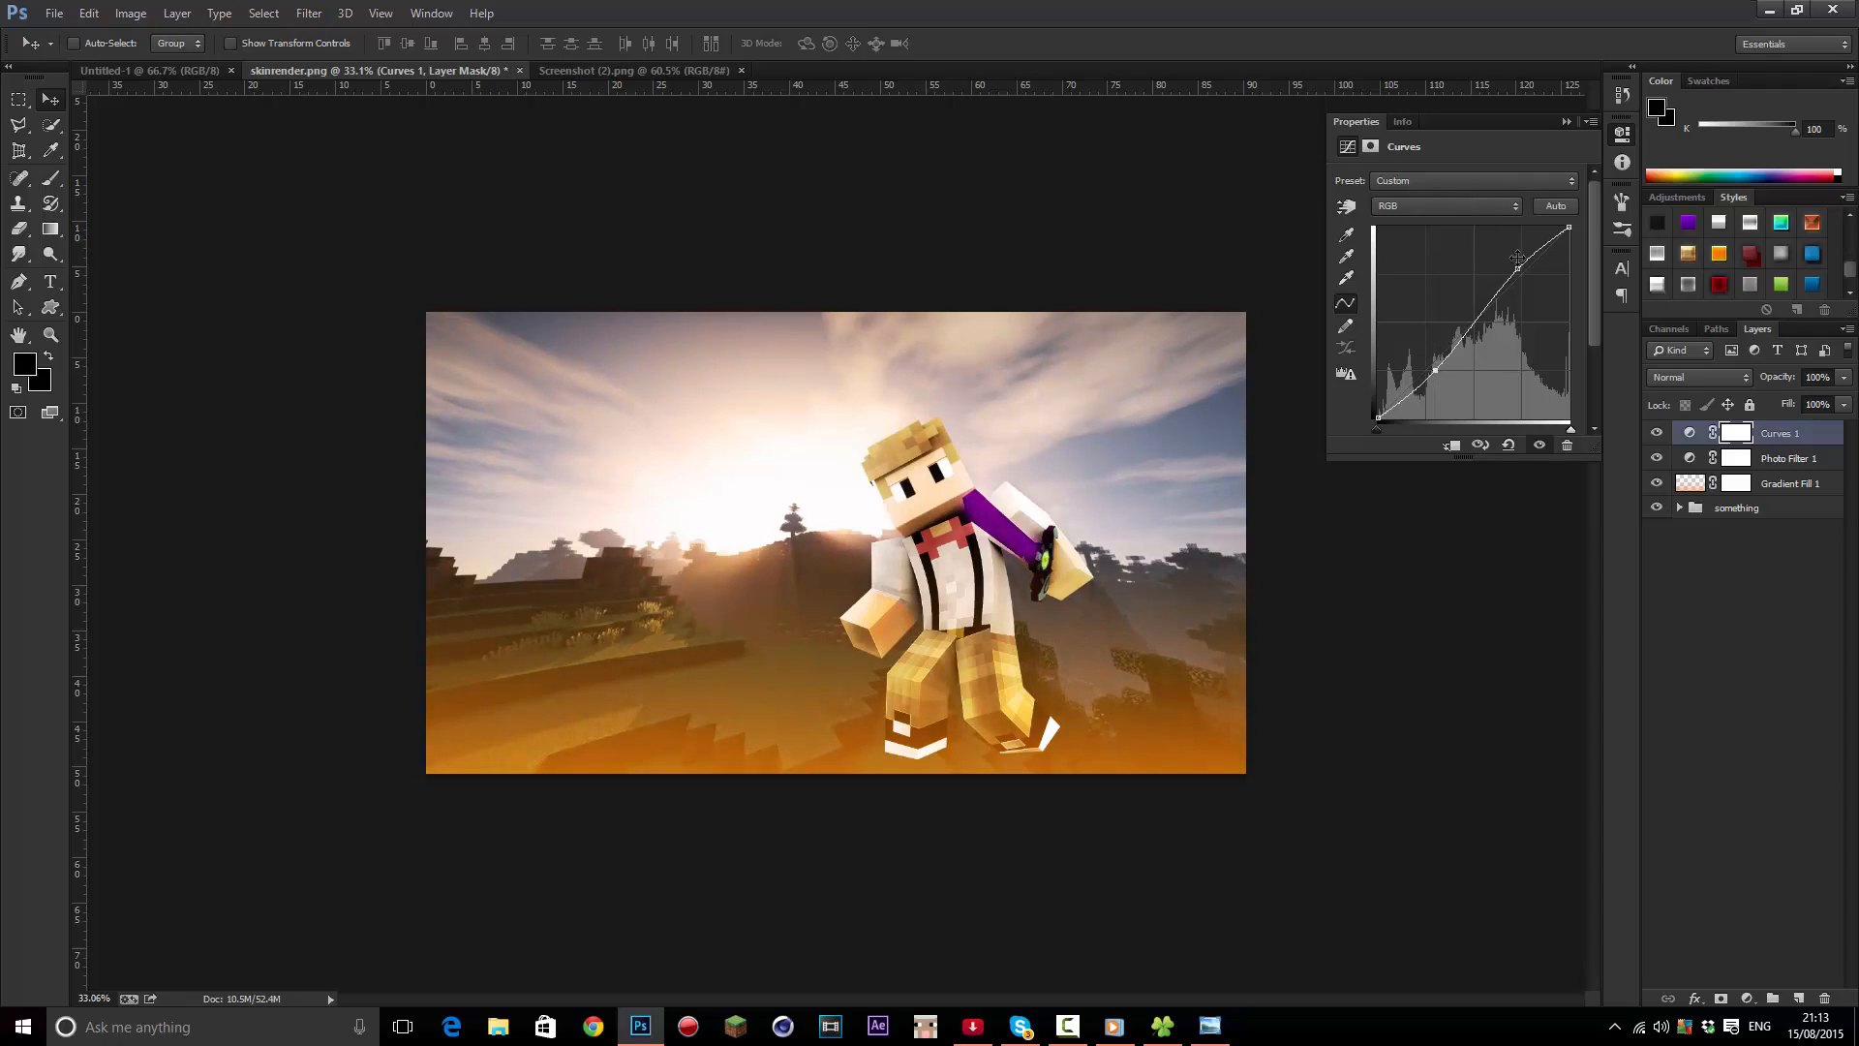
drag(1517, 270, 1519, 260)
Lower the Red and Green curves slightly in the highlights and raise the Blue curve slightly there
click(1421, 206)
click(1410, 236)
mouse_move(1513, 281)
mouse_down()
mouse_move(1514, 263)
mouse_move(1538, 339)
mouse_move(1527, 277)
mouse_up()
click(1408, 258)
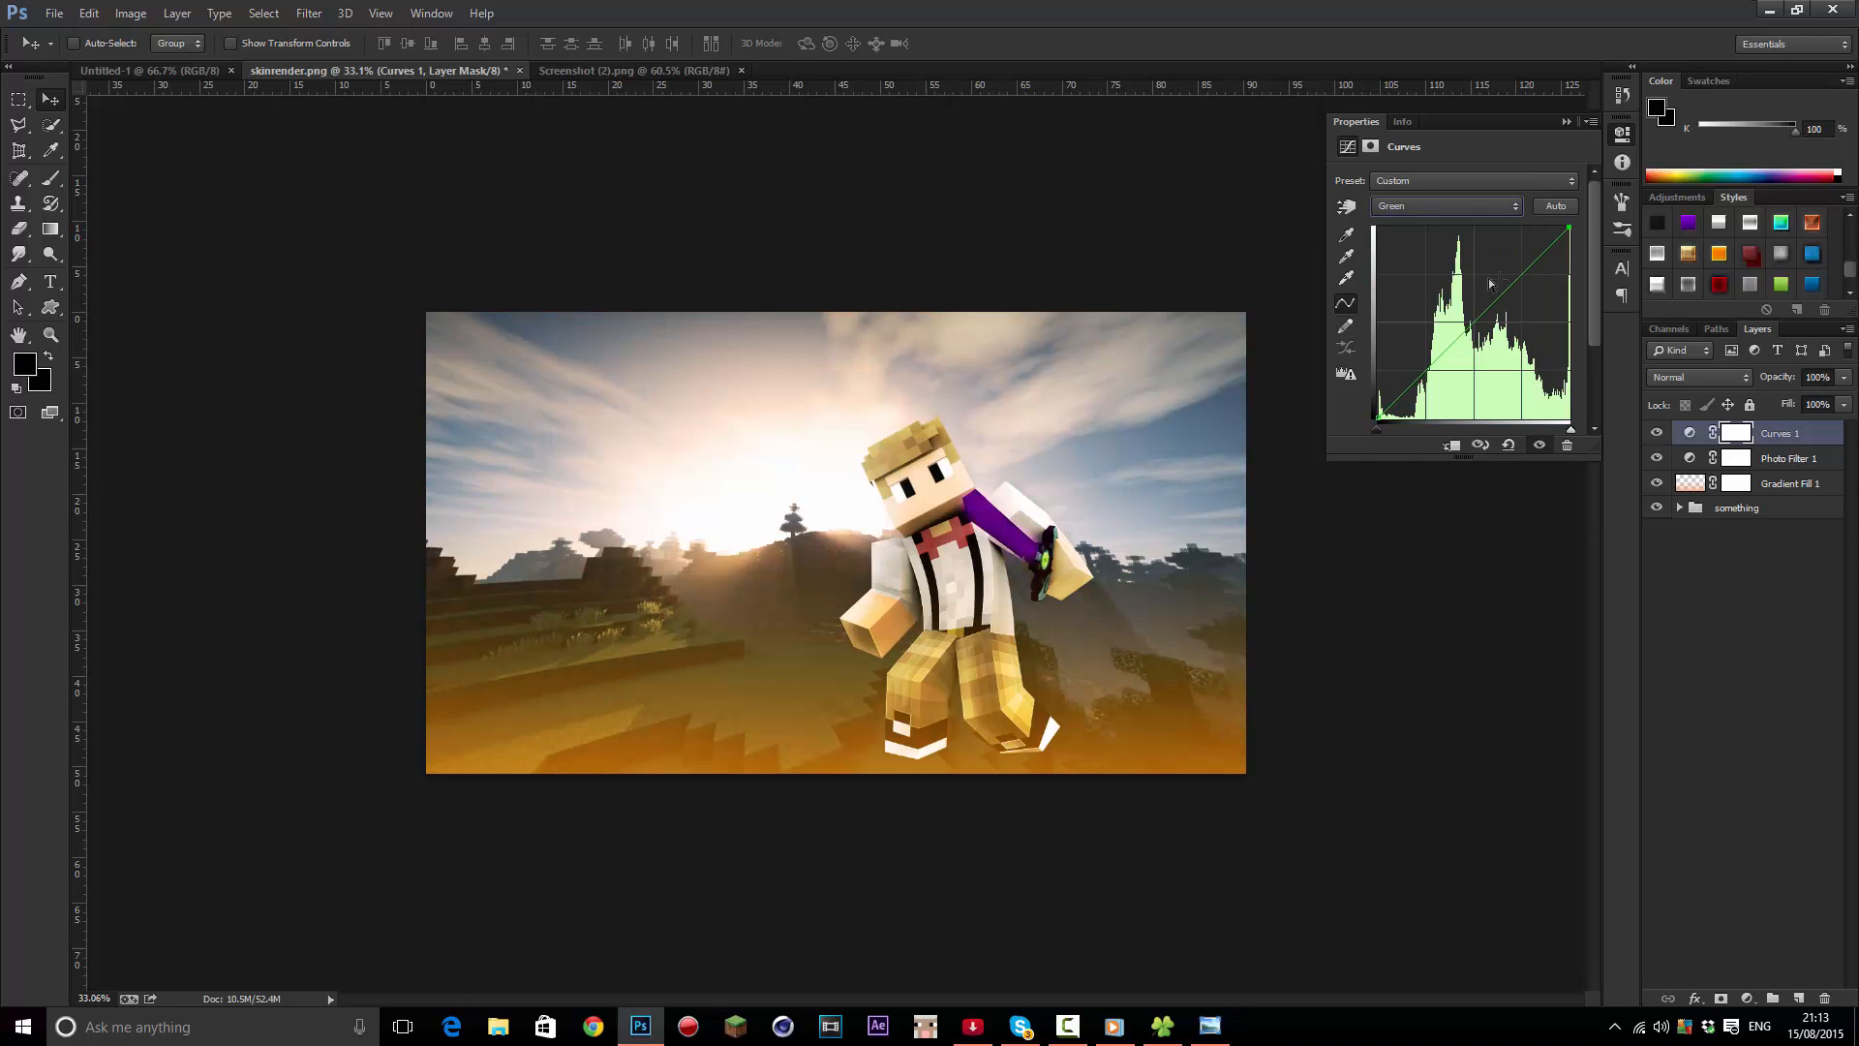
mouse_move(1518, 274)
mouse_down()
mouse_move(1471, 211)
mouse_move(1524, 344)
mouse_move(1527, 276)
mouse_up()
click(1488, 206)
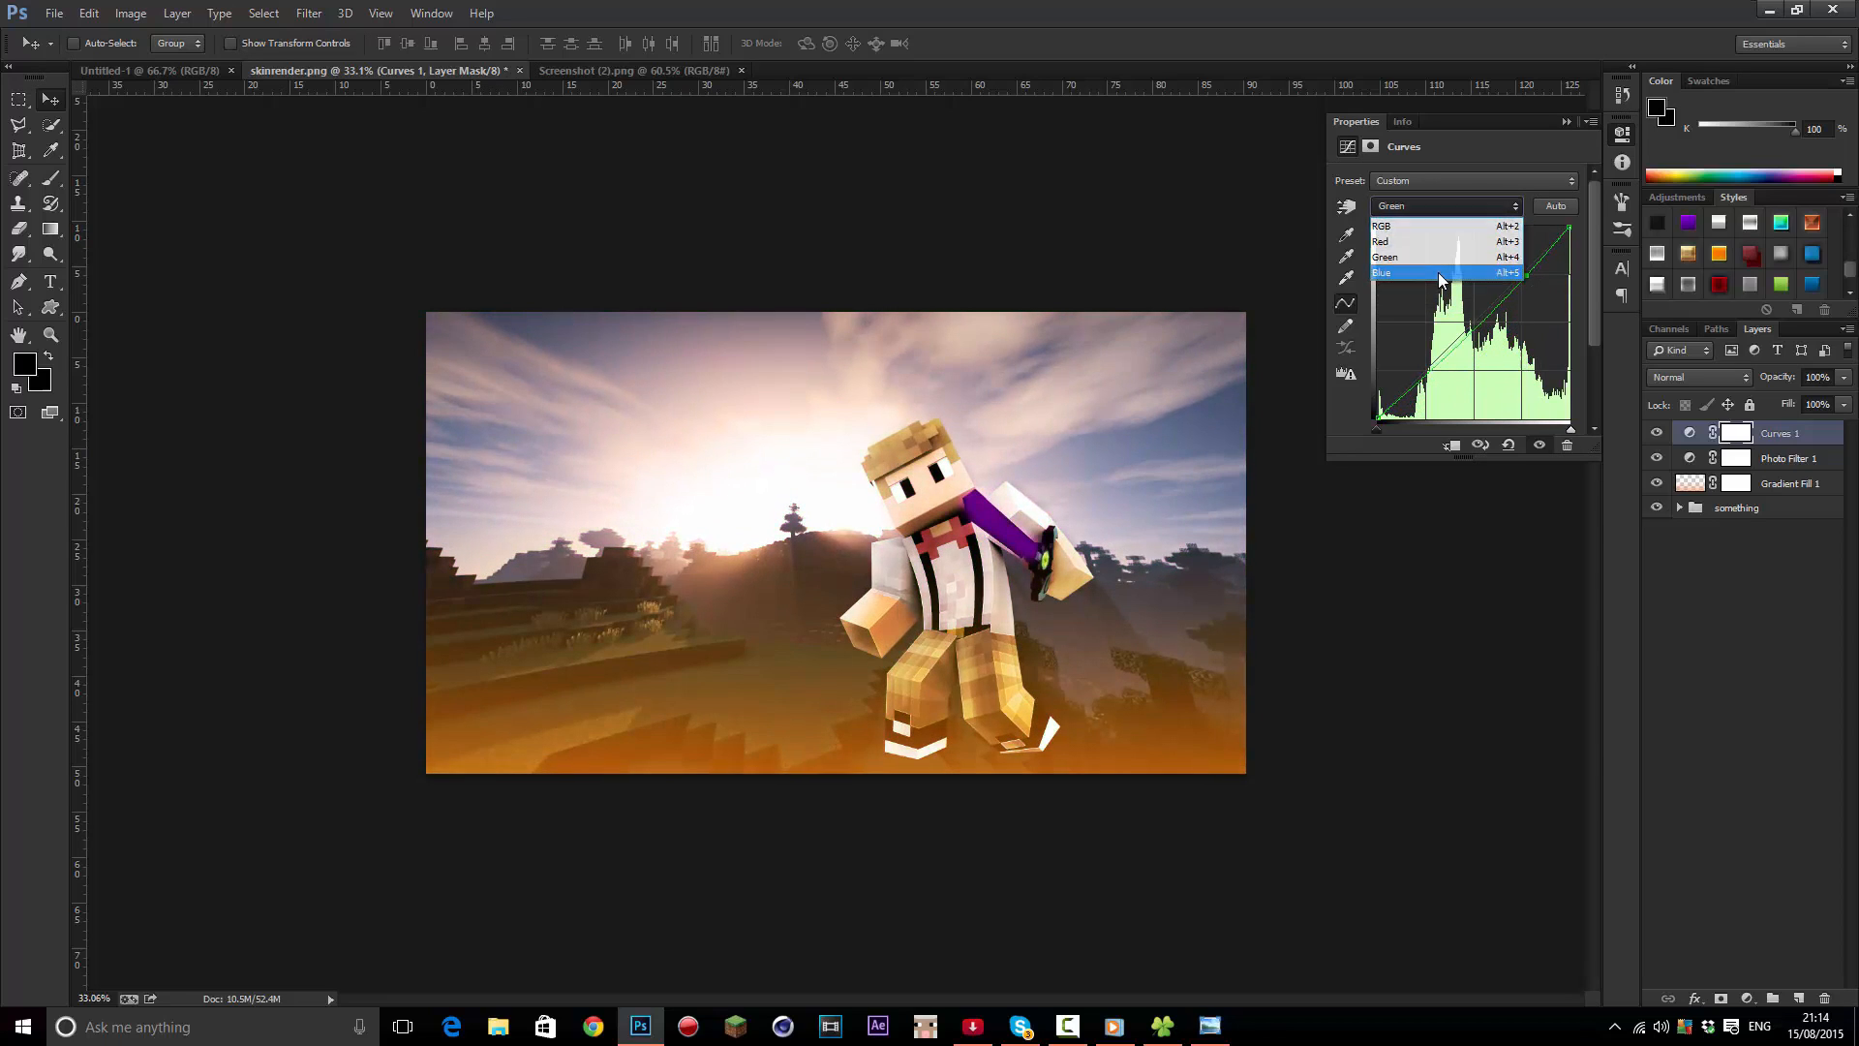
click(1440, 275)
mouse_move(1521, 279)
mouse_down()
mouse_move(1501, 250)
mouse_move(1519, 267)
mouse_up()
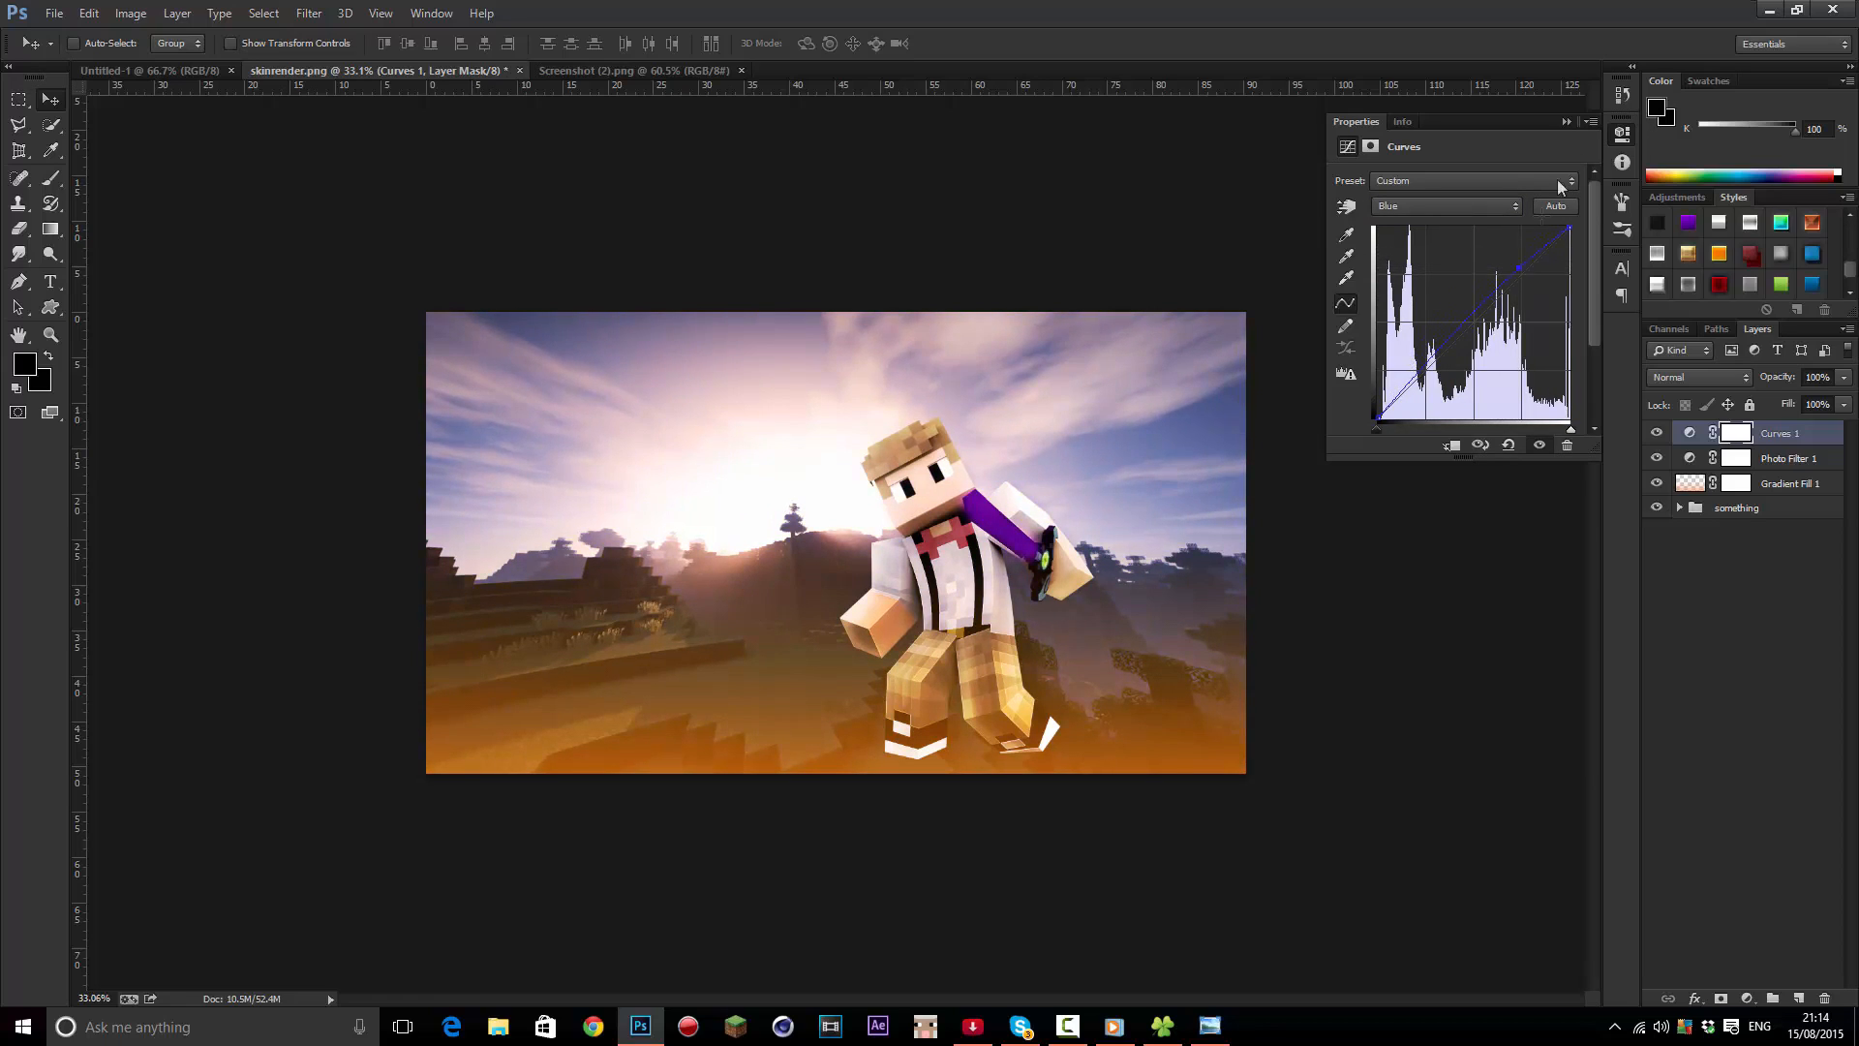
click(1566, 122)
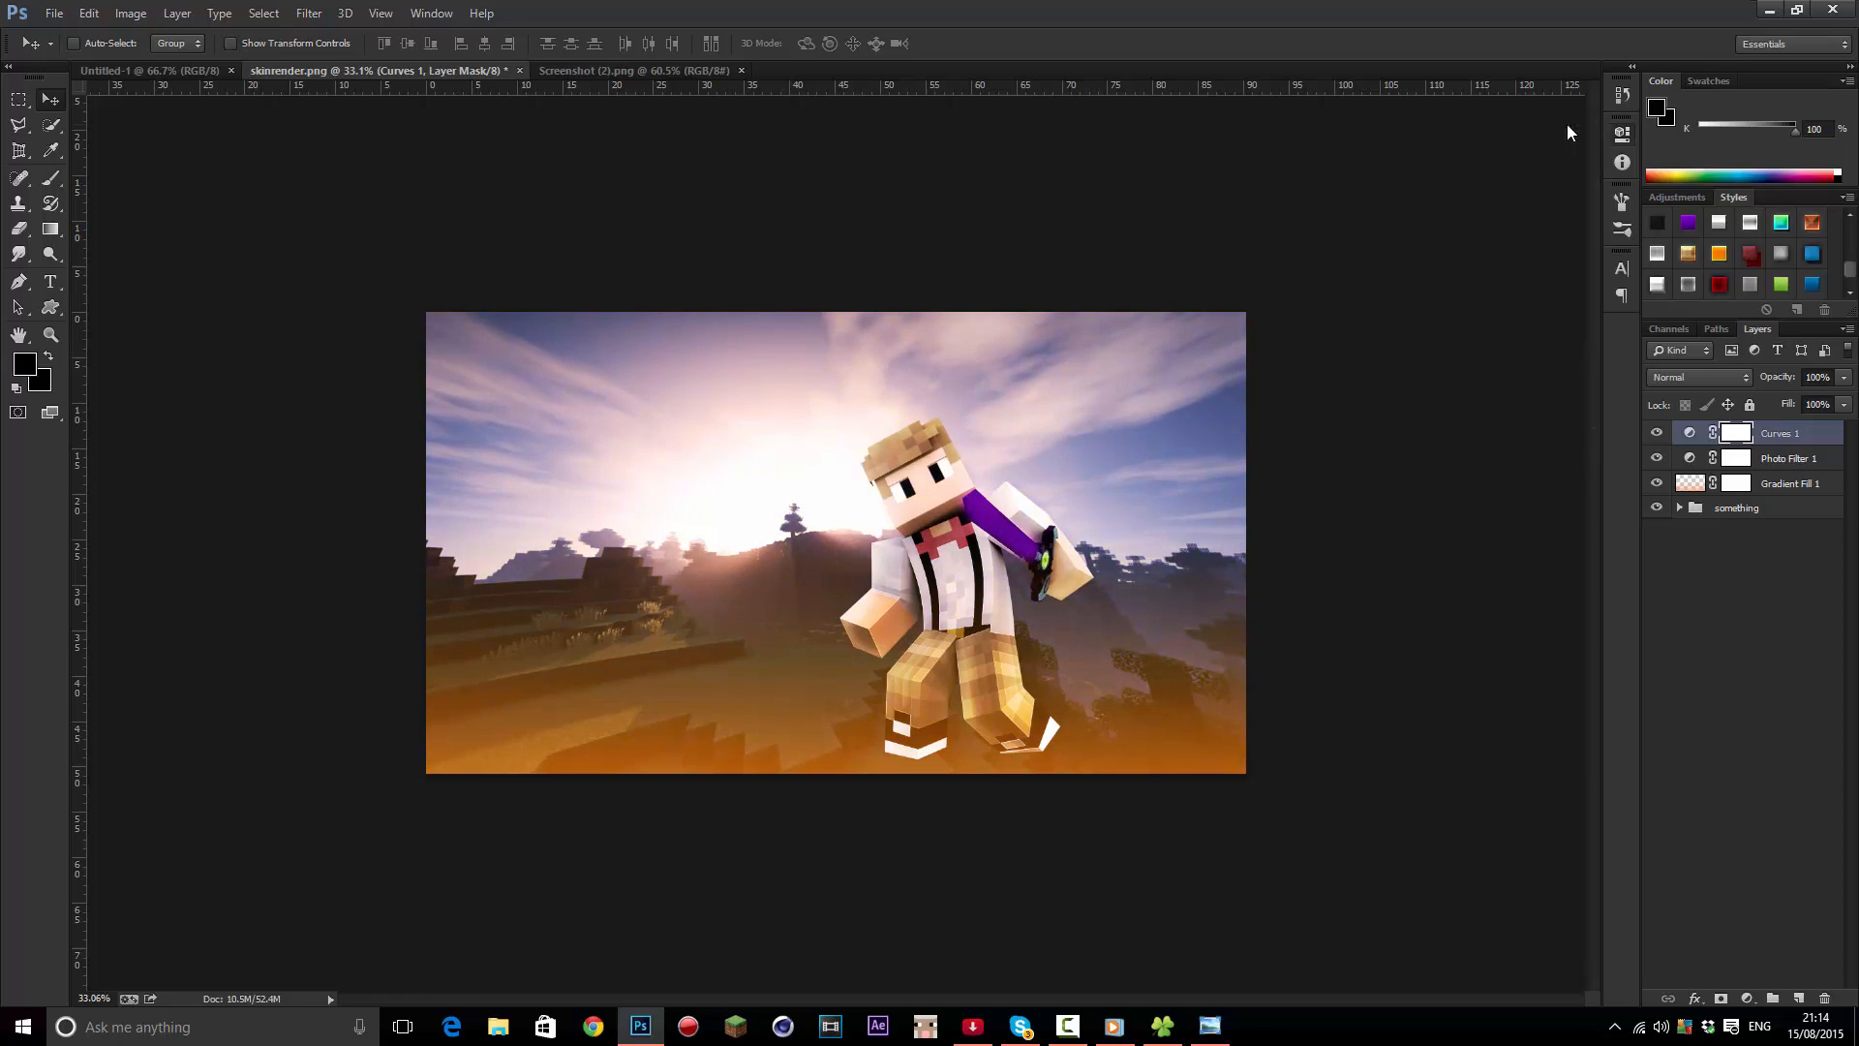
Compare the artwork with and without the Curves adjustment, close up and as a whole
click(1656, 433)
click(1656, 433)
scroll(1085, 547, down, 2)
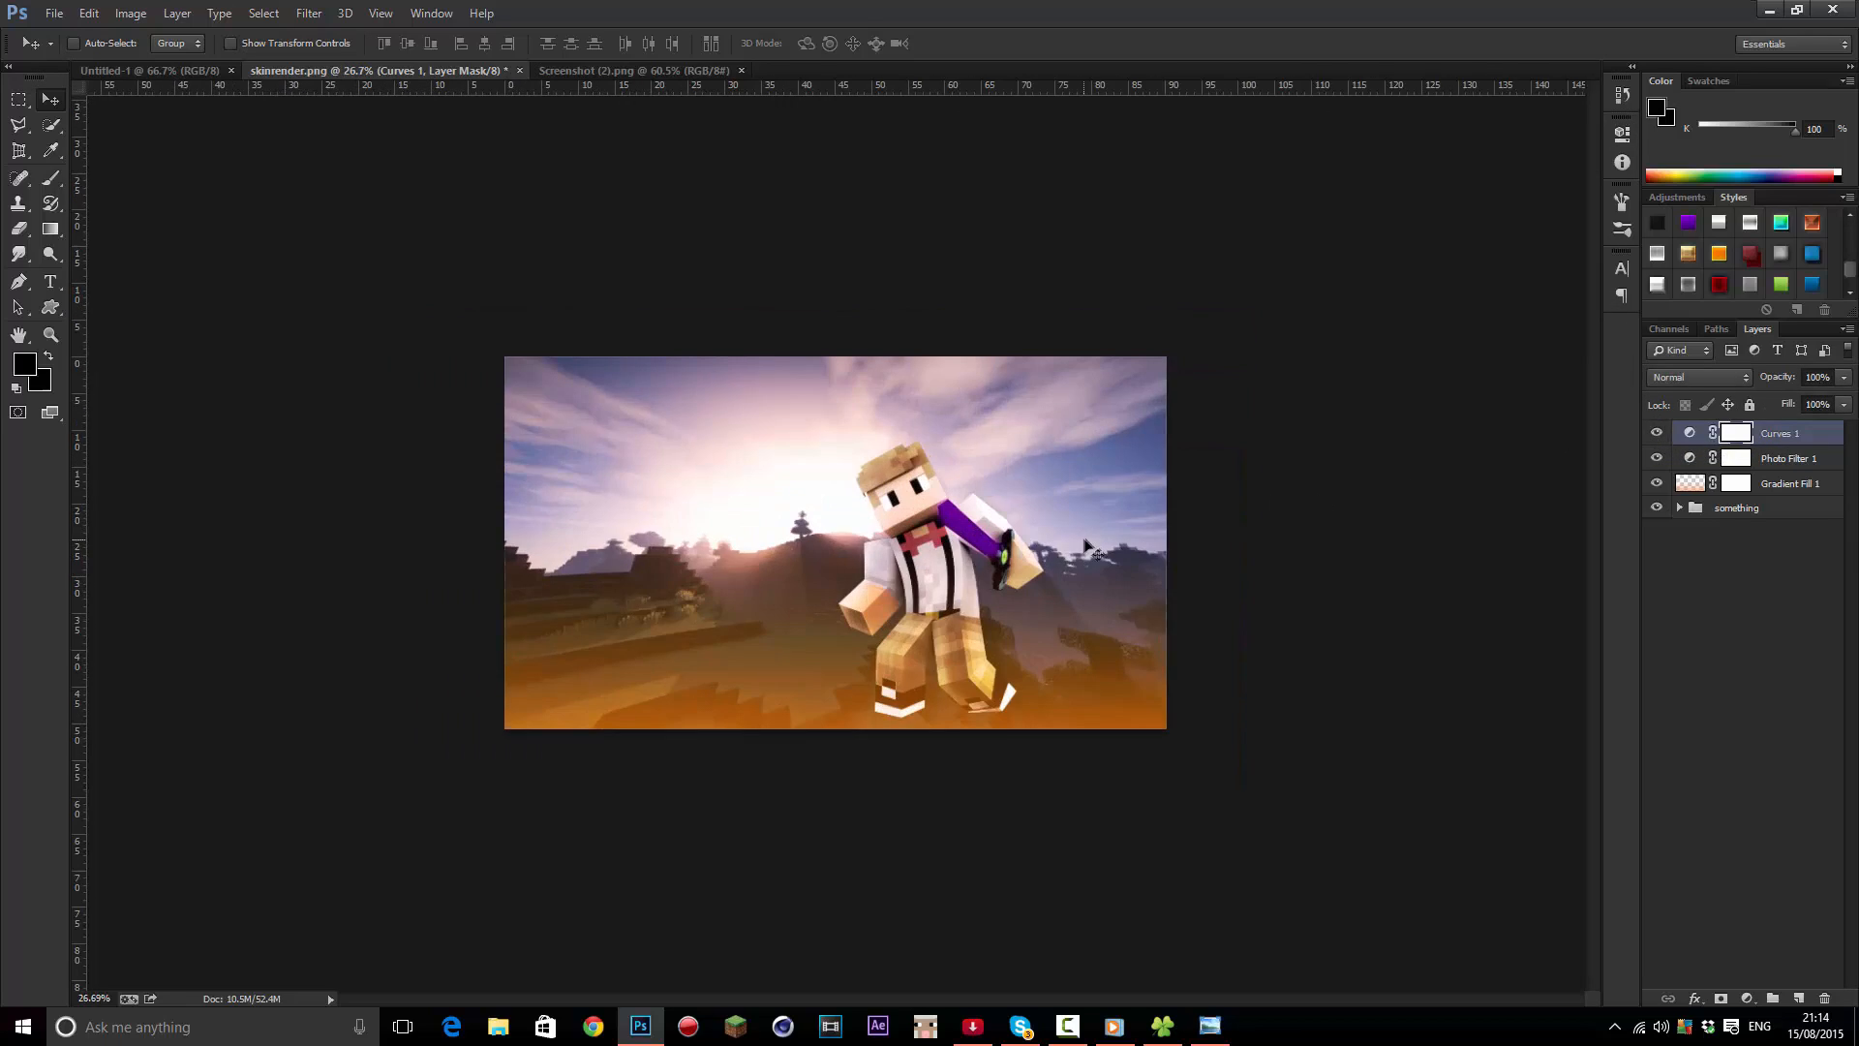
scroll(1084, 547, up, 2)
click(1656, 433)
click(1656, 433)
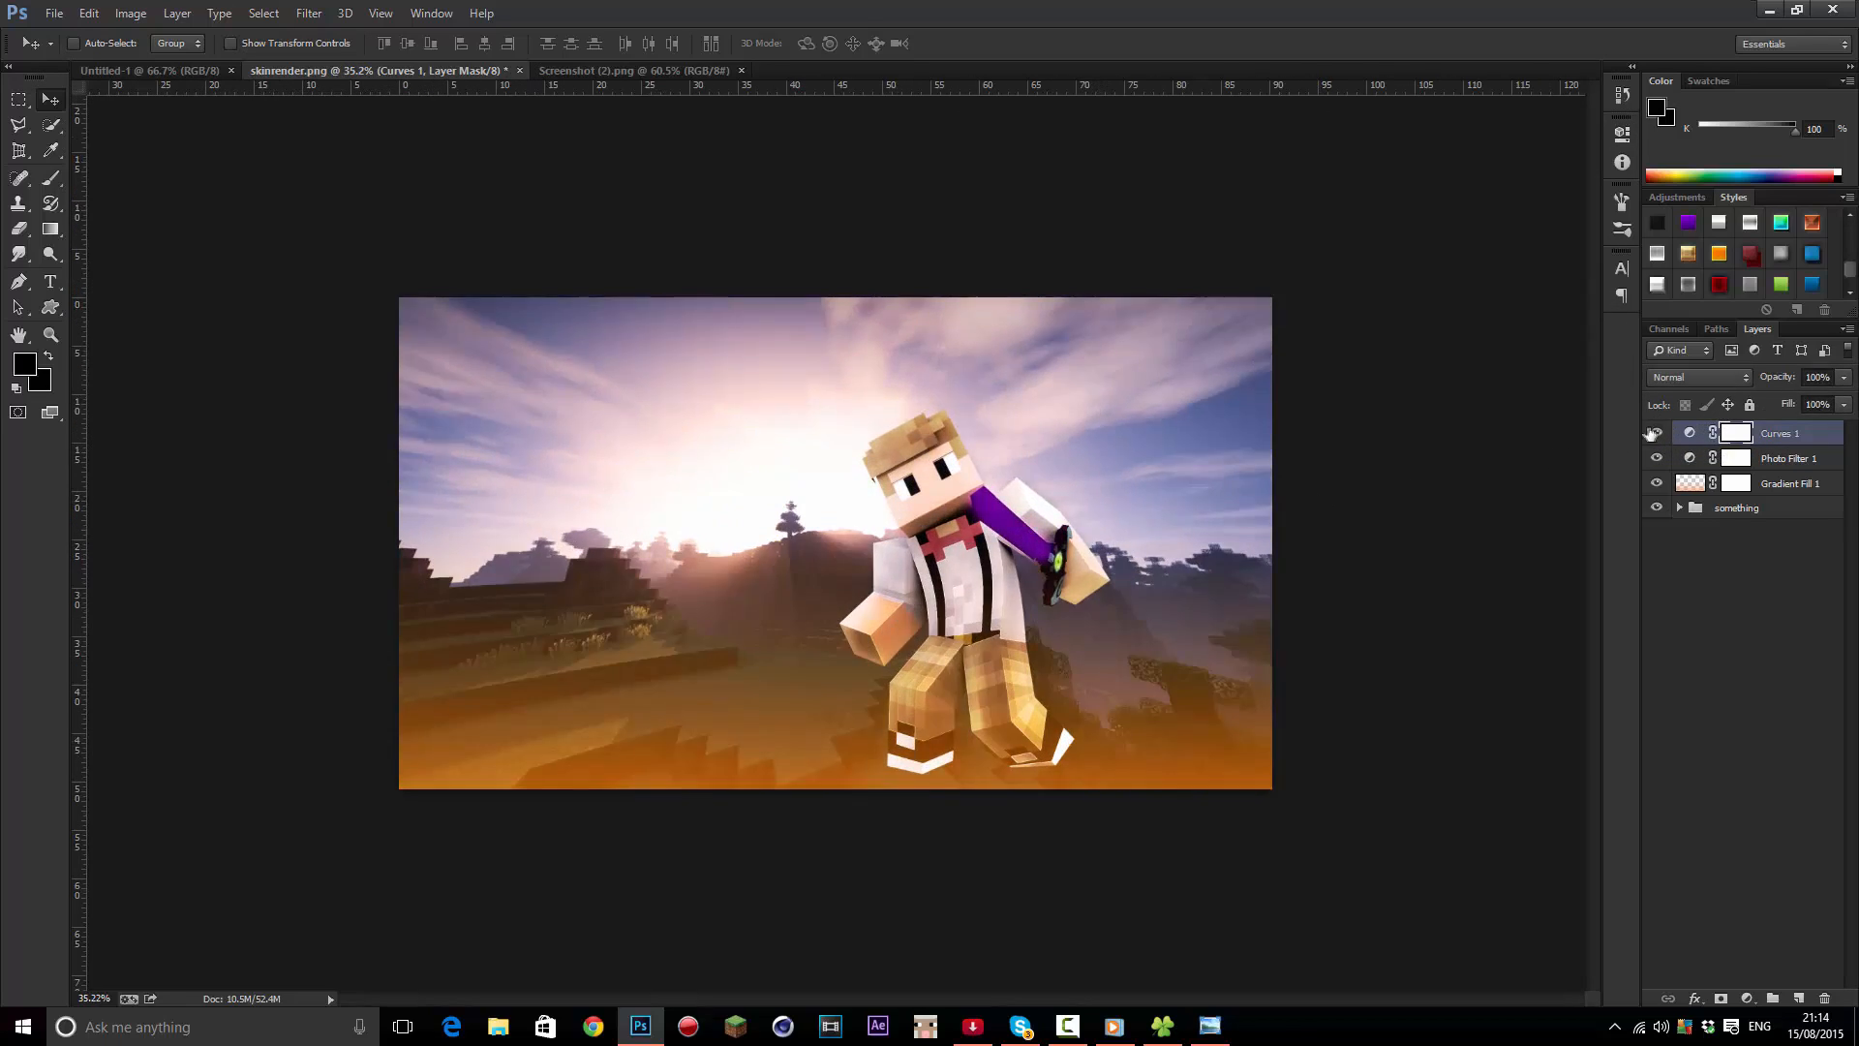
scroll(835, 538, down, 2)
scroll(835, 537, up, 3)
scroll(1260, 566, down, 2)
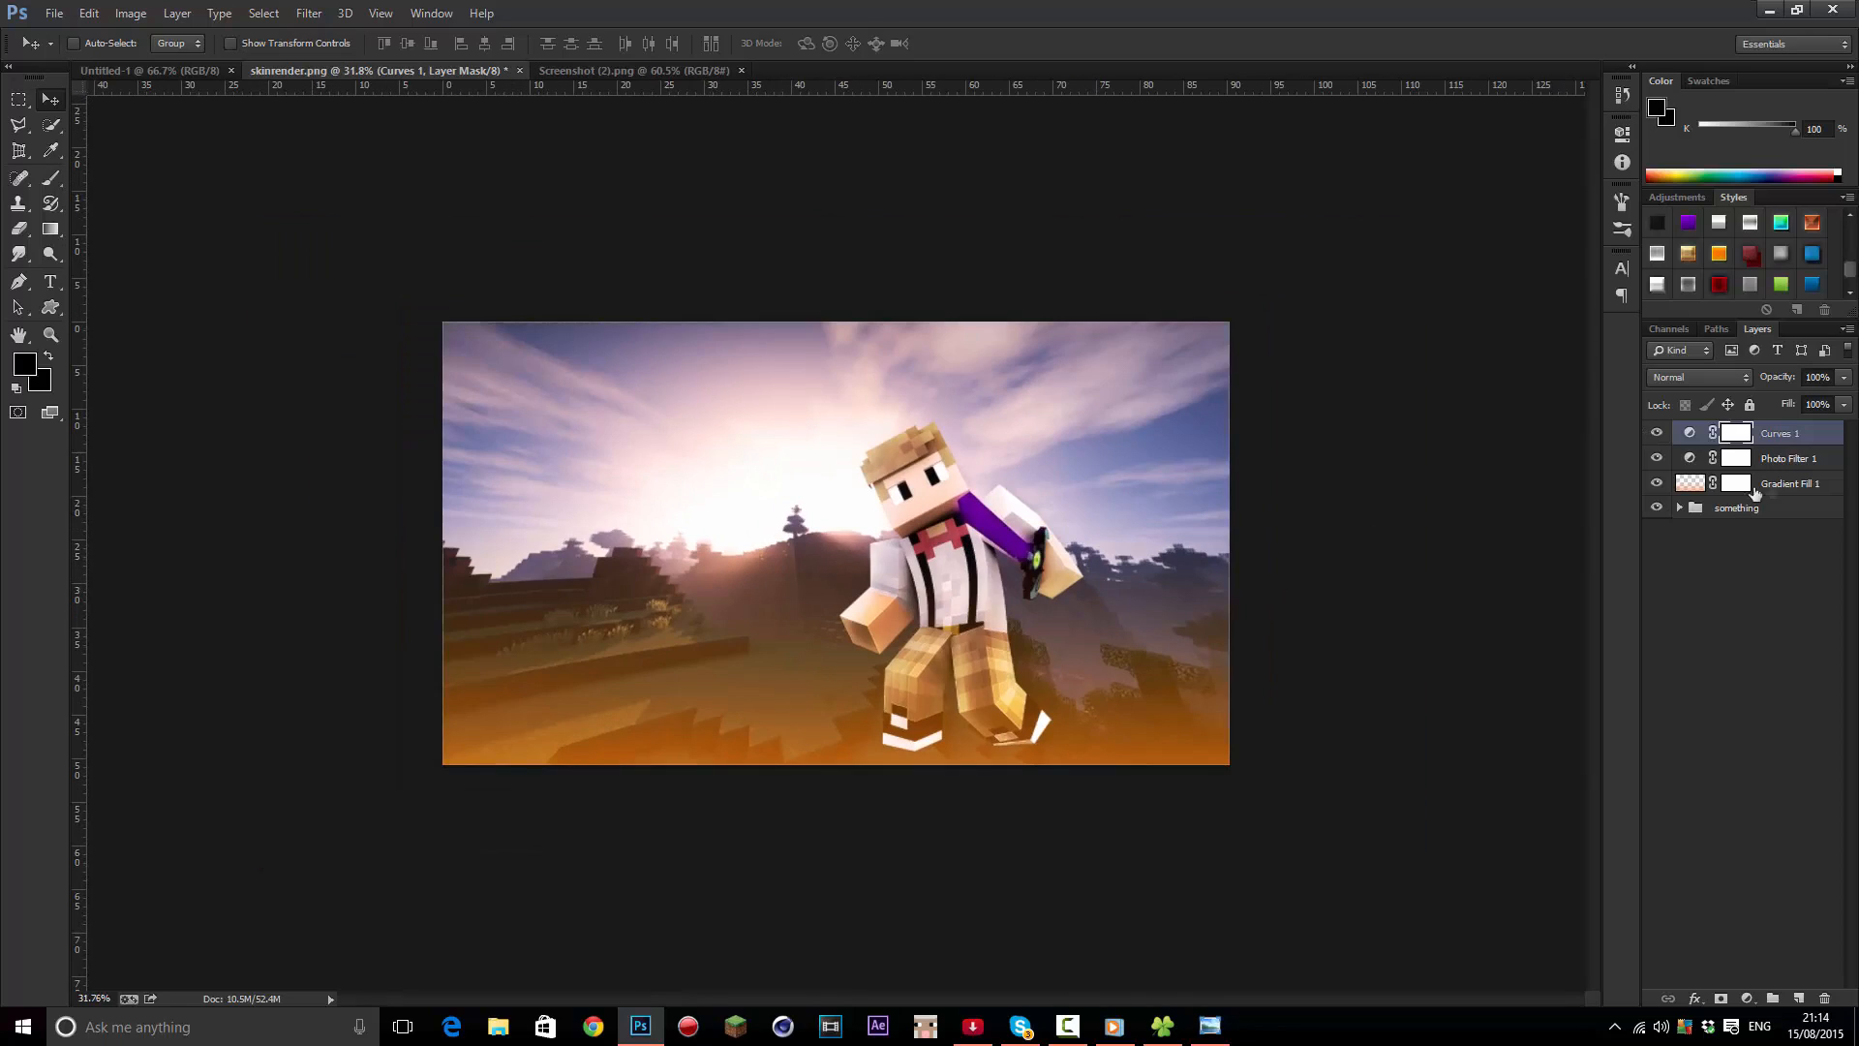
Expand the "something" group, duplicate the landscape layer, Layer 1, and hide the original
click(1753, 489)
click(1738, 507)
click(1680, 507)
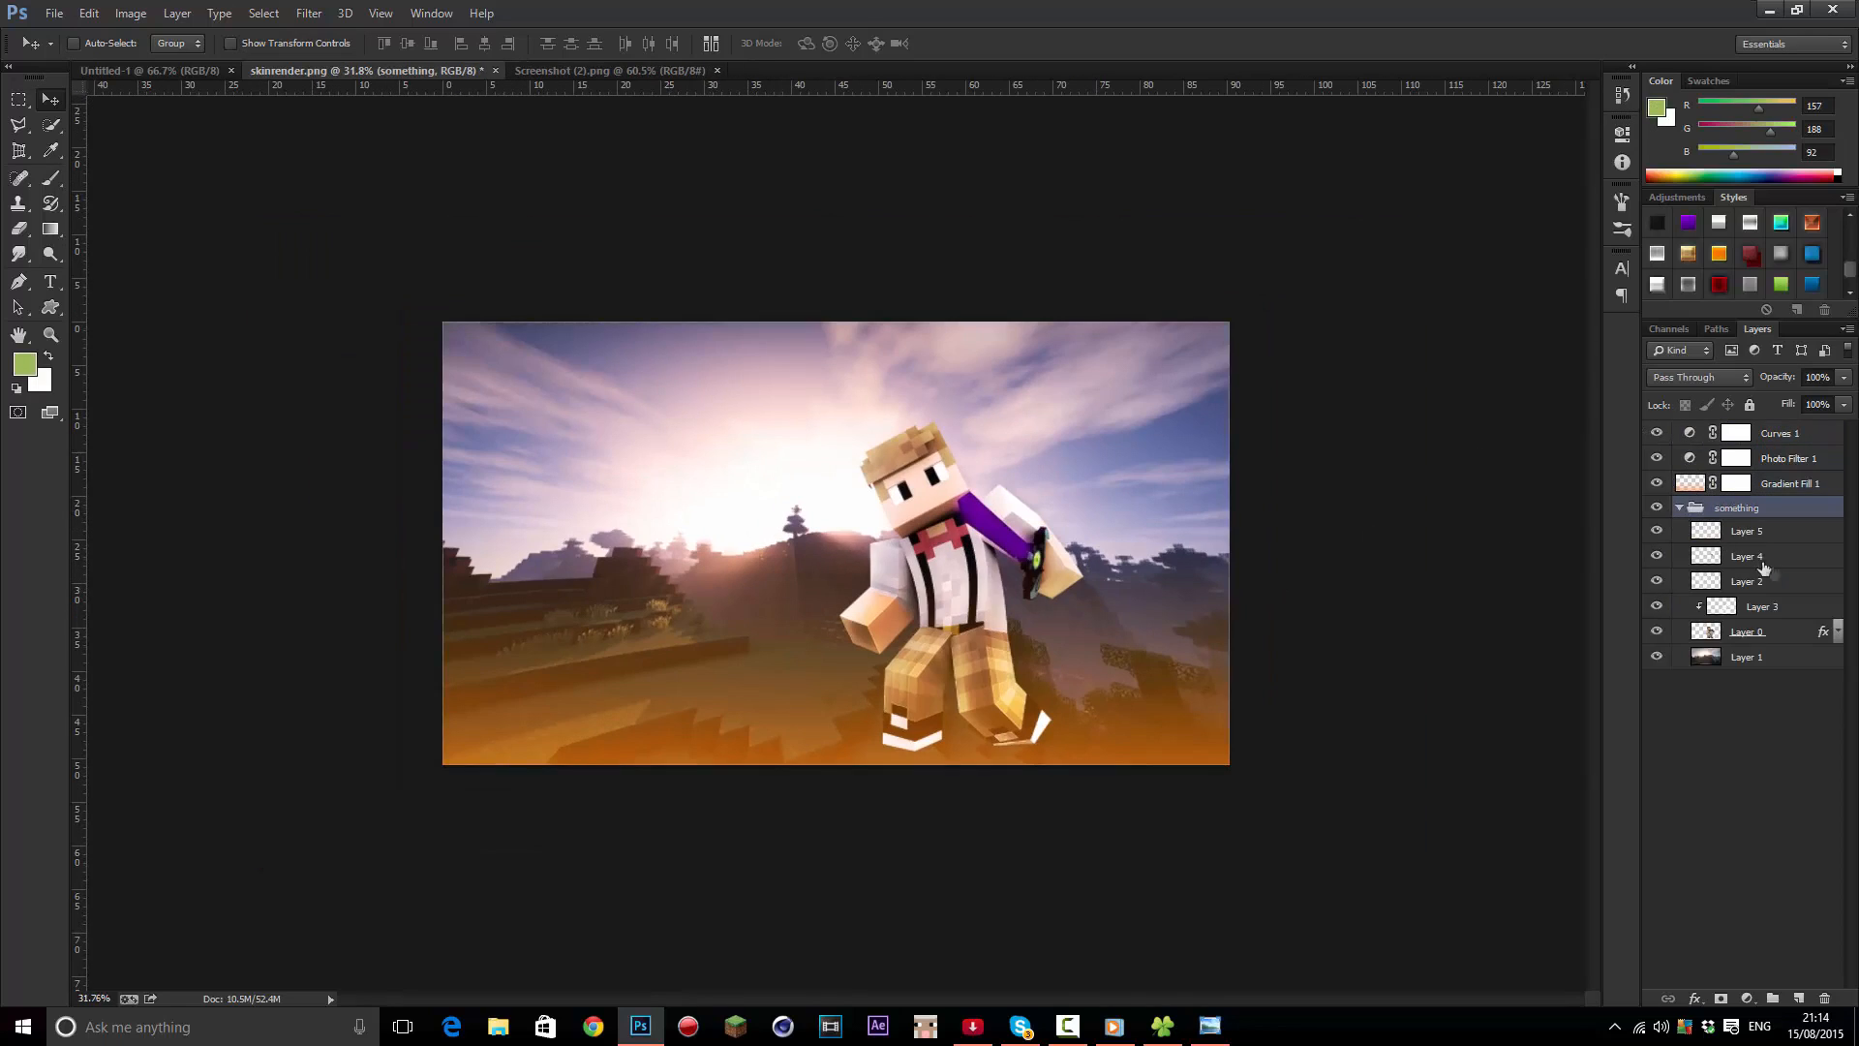
click(1762, 663)
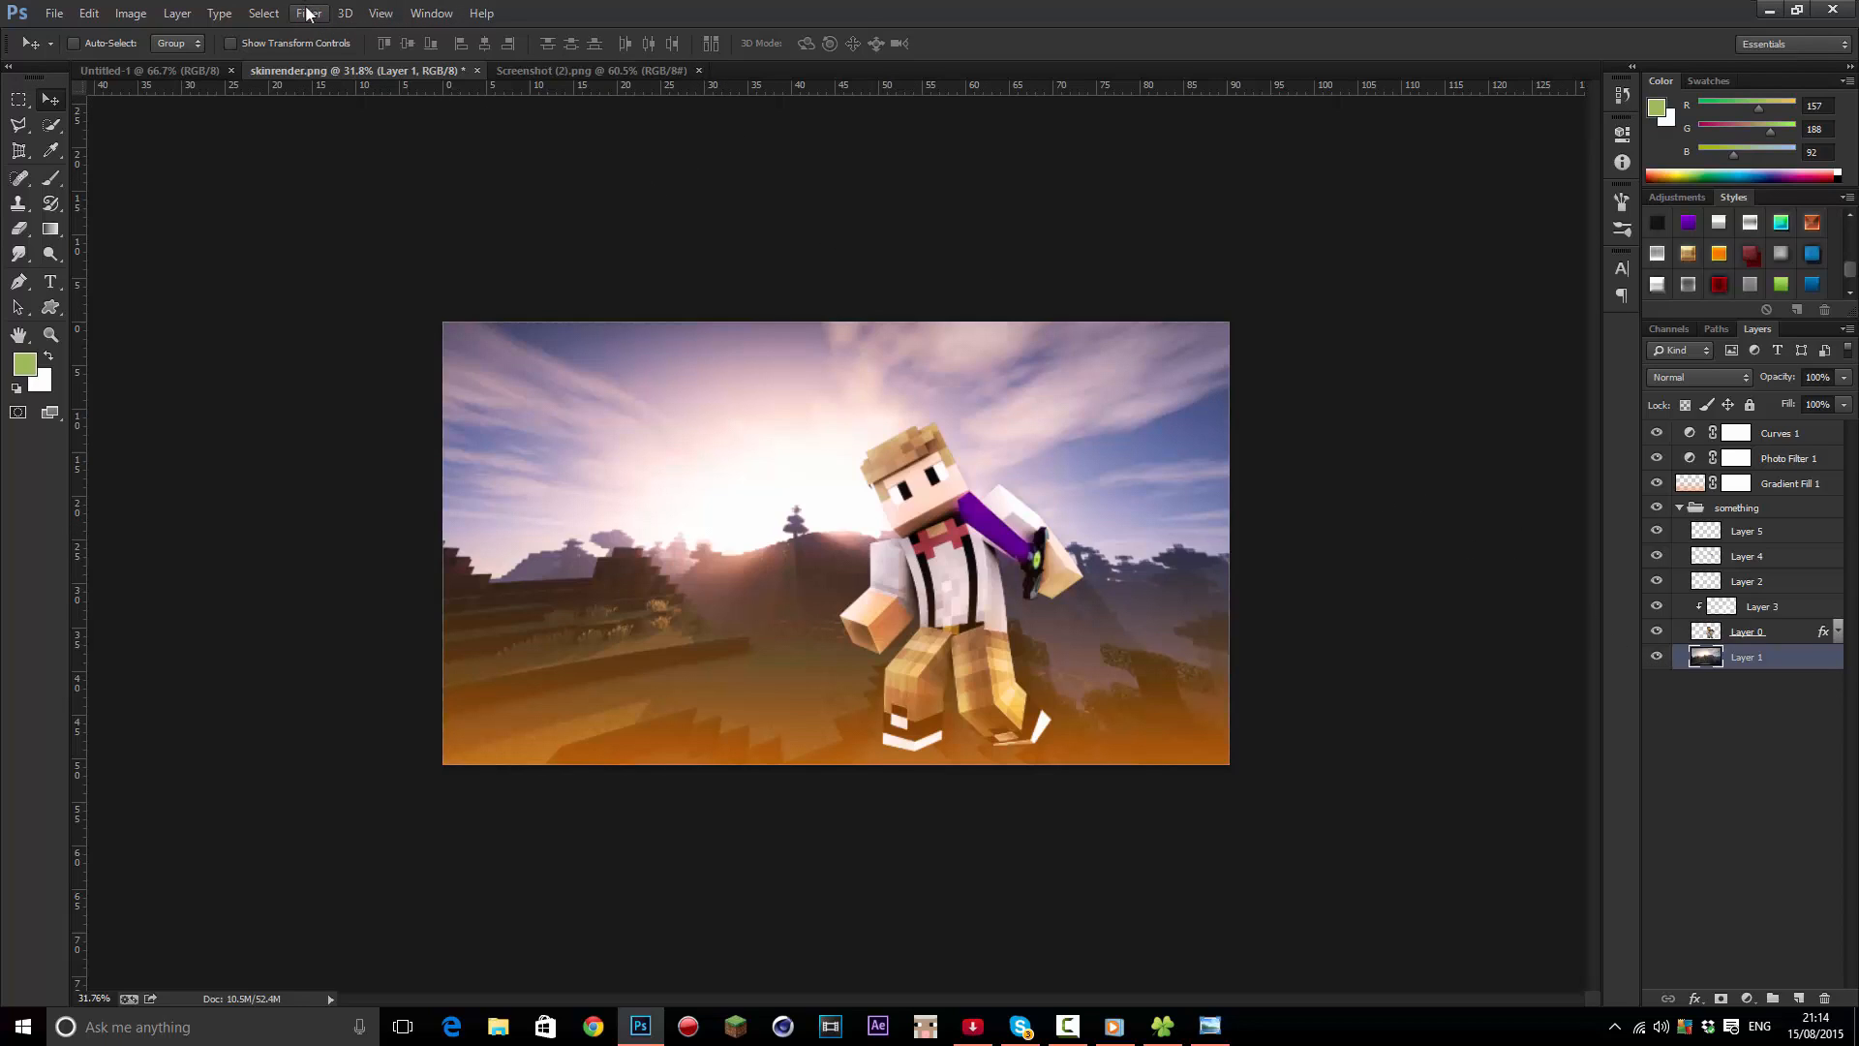
key(ctrl+j)
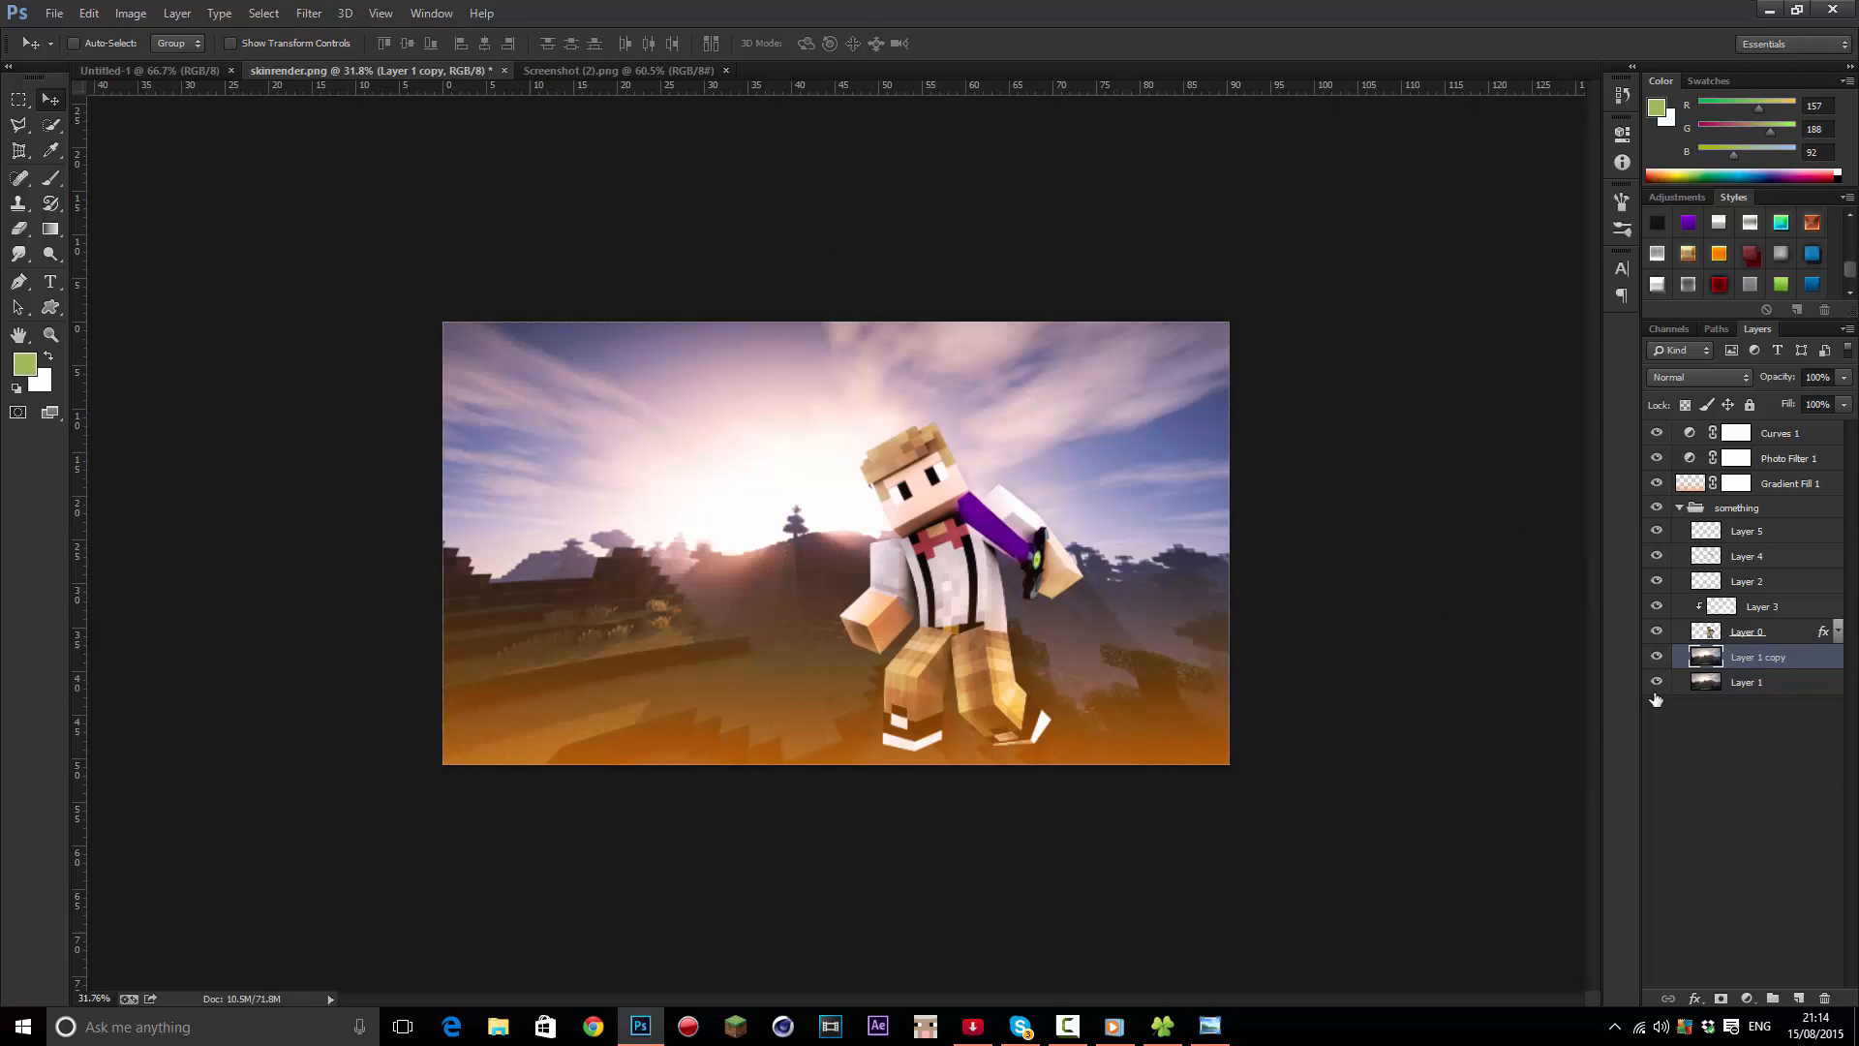
Open the landscape copy in the Camera Raw Filter and set Exposure +0.30, Contrast -1, Highlights +37 and Whites +2
click(306, 18)
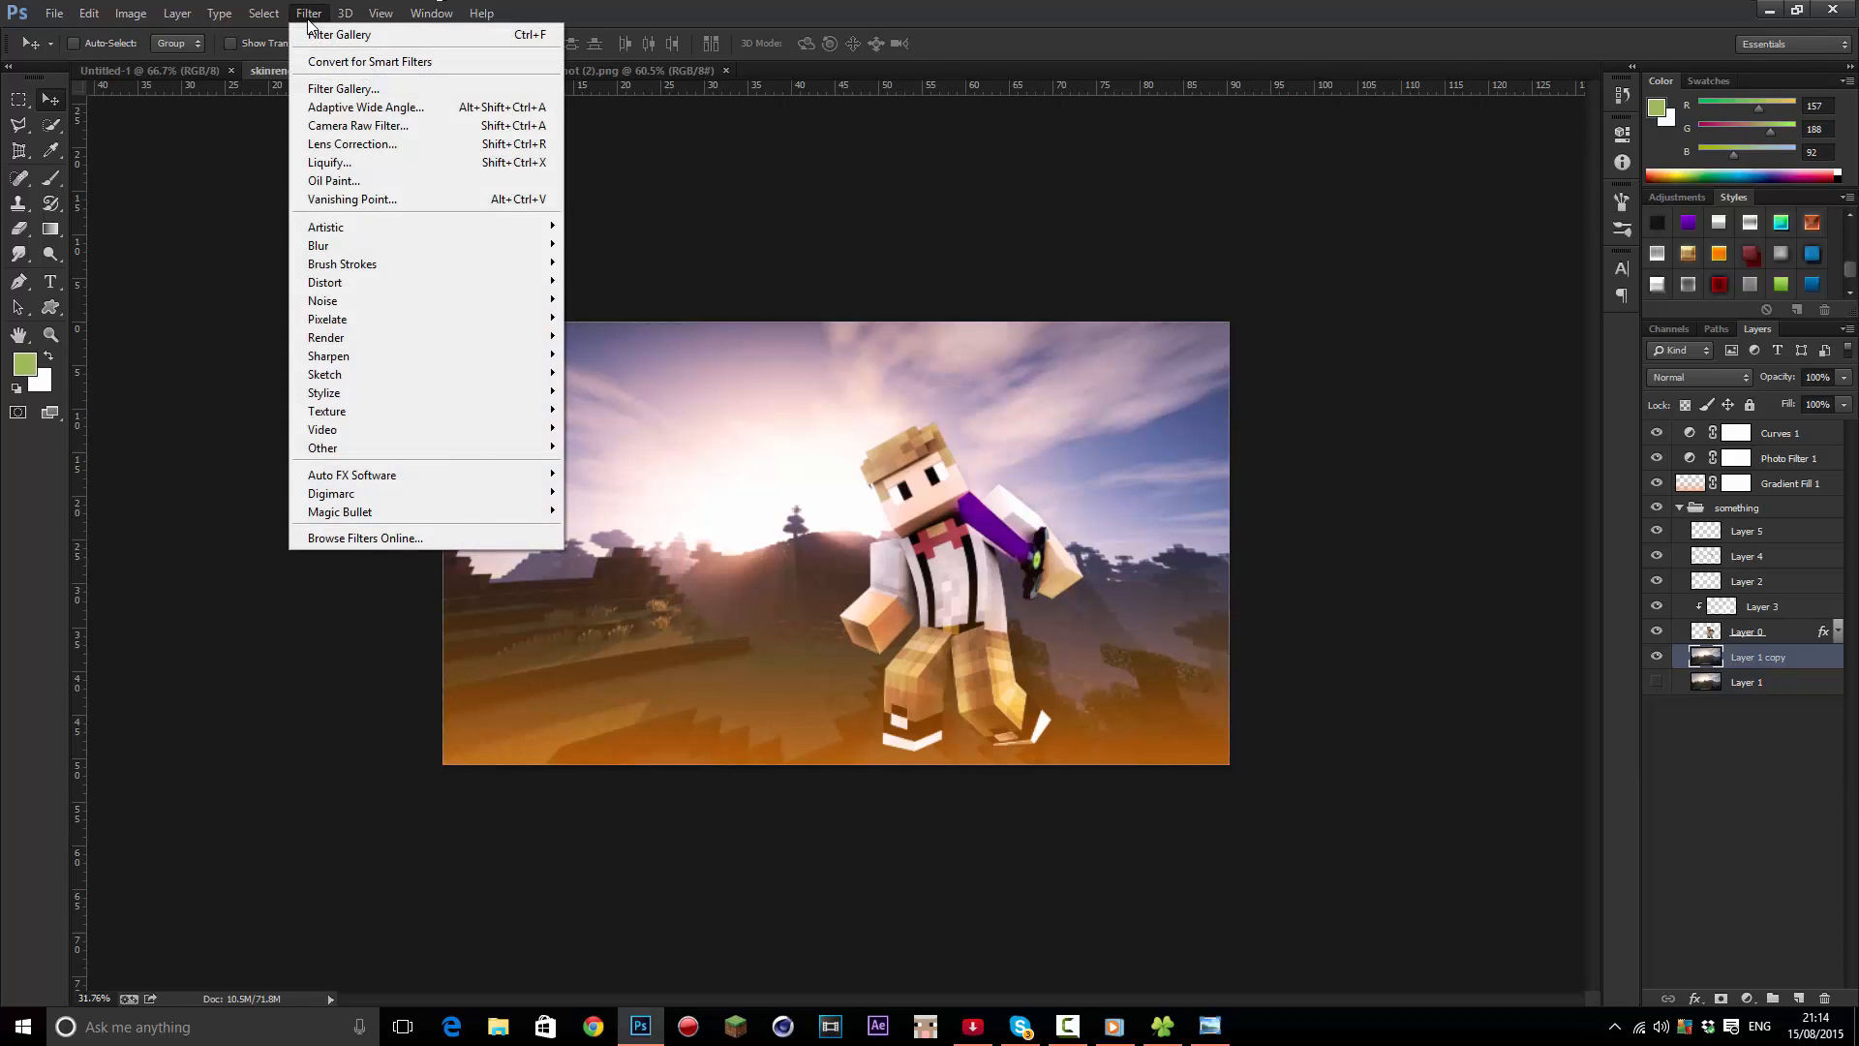
click(349, 126)
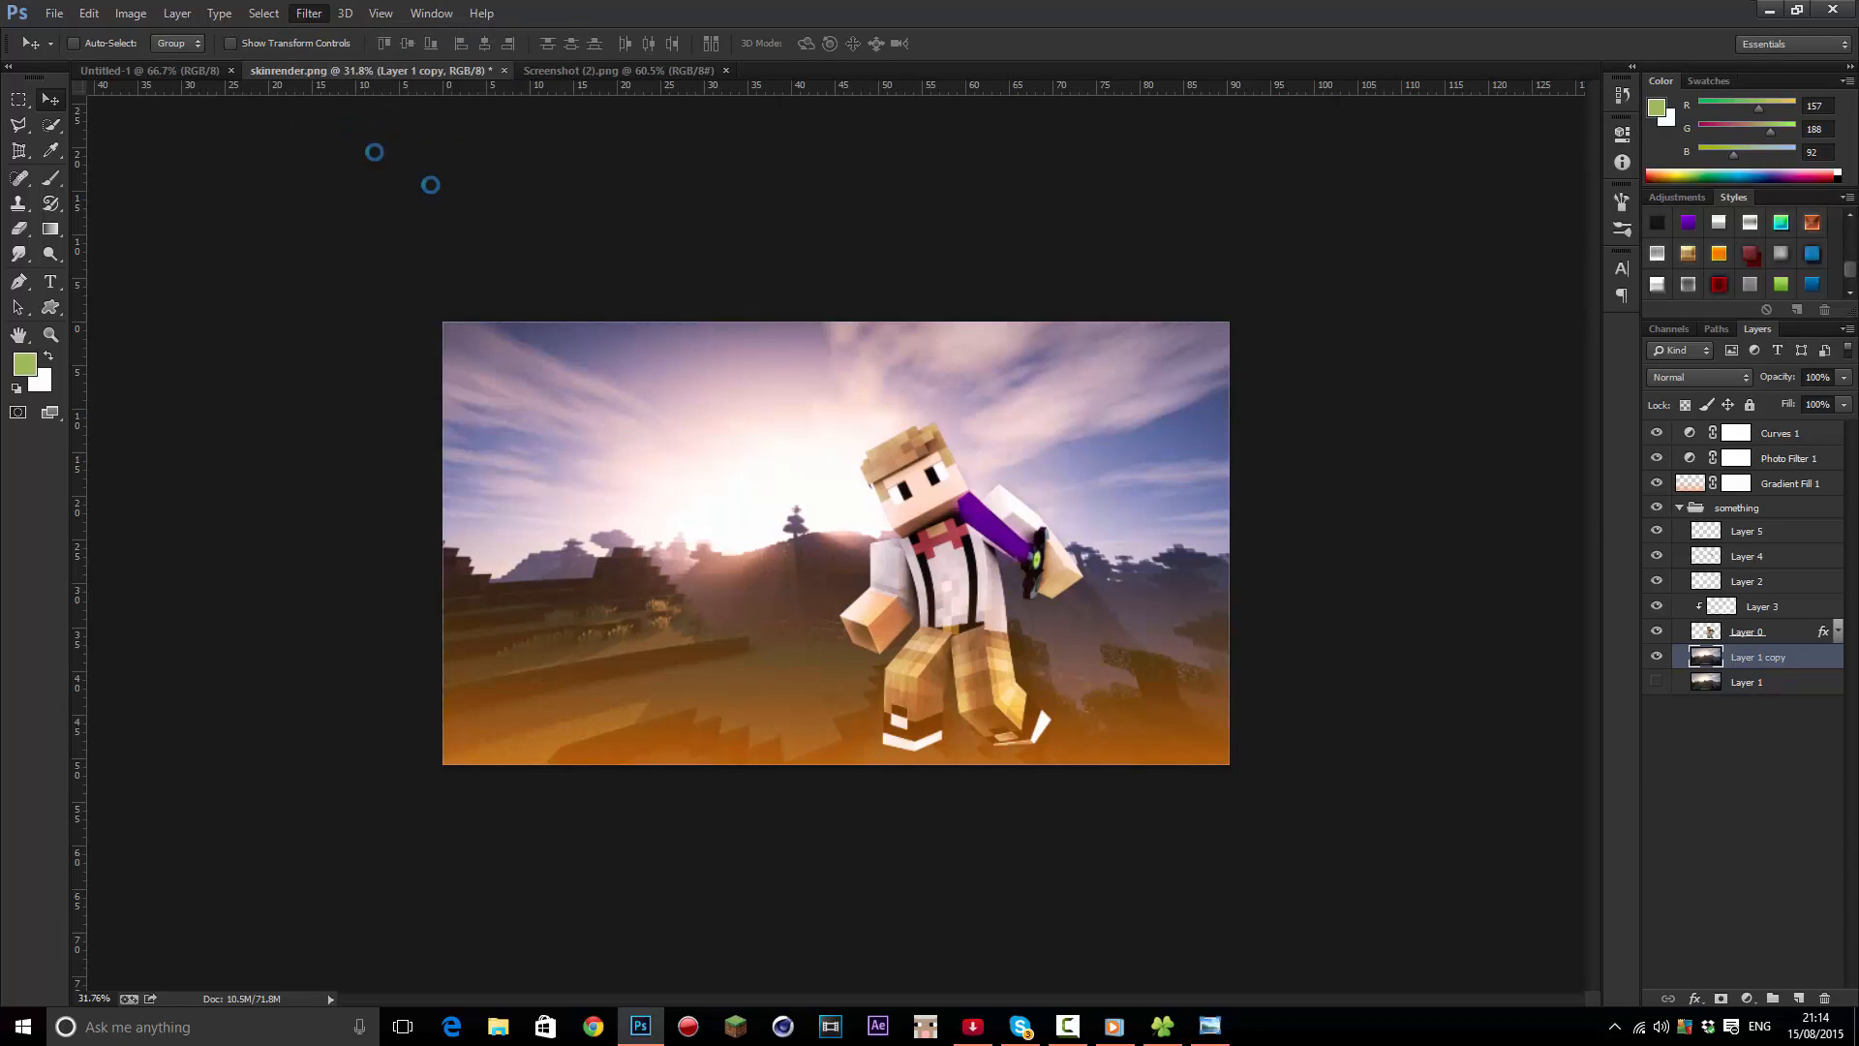
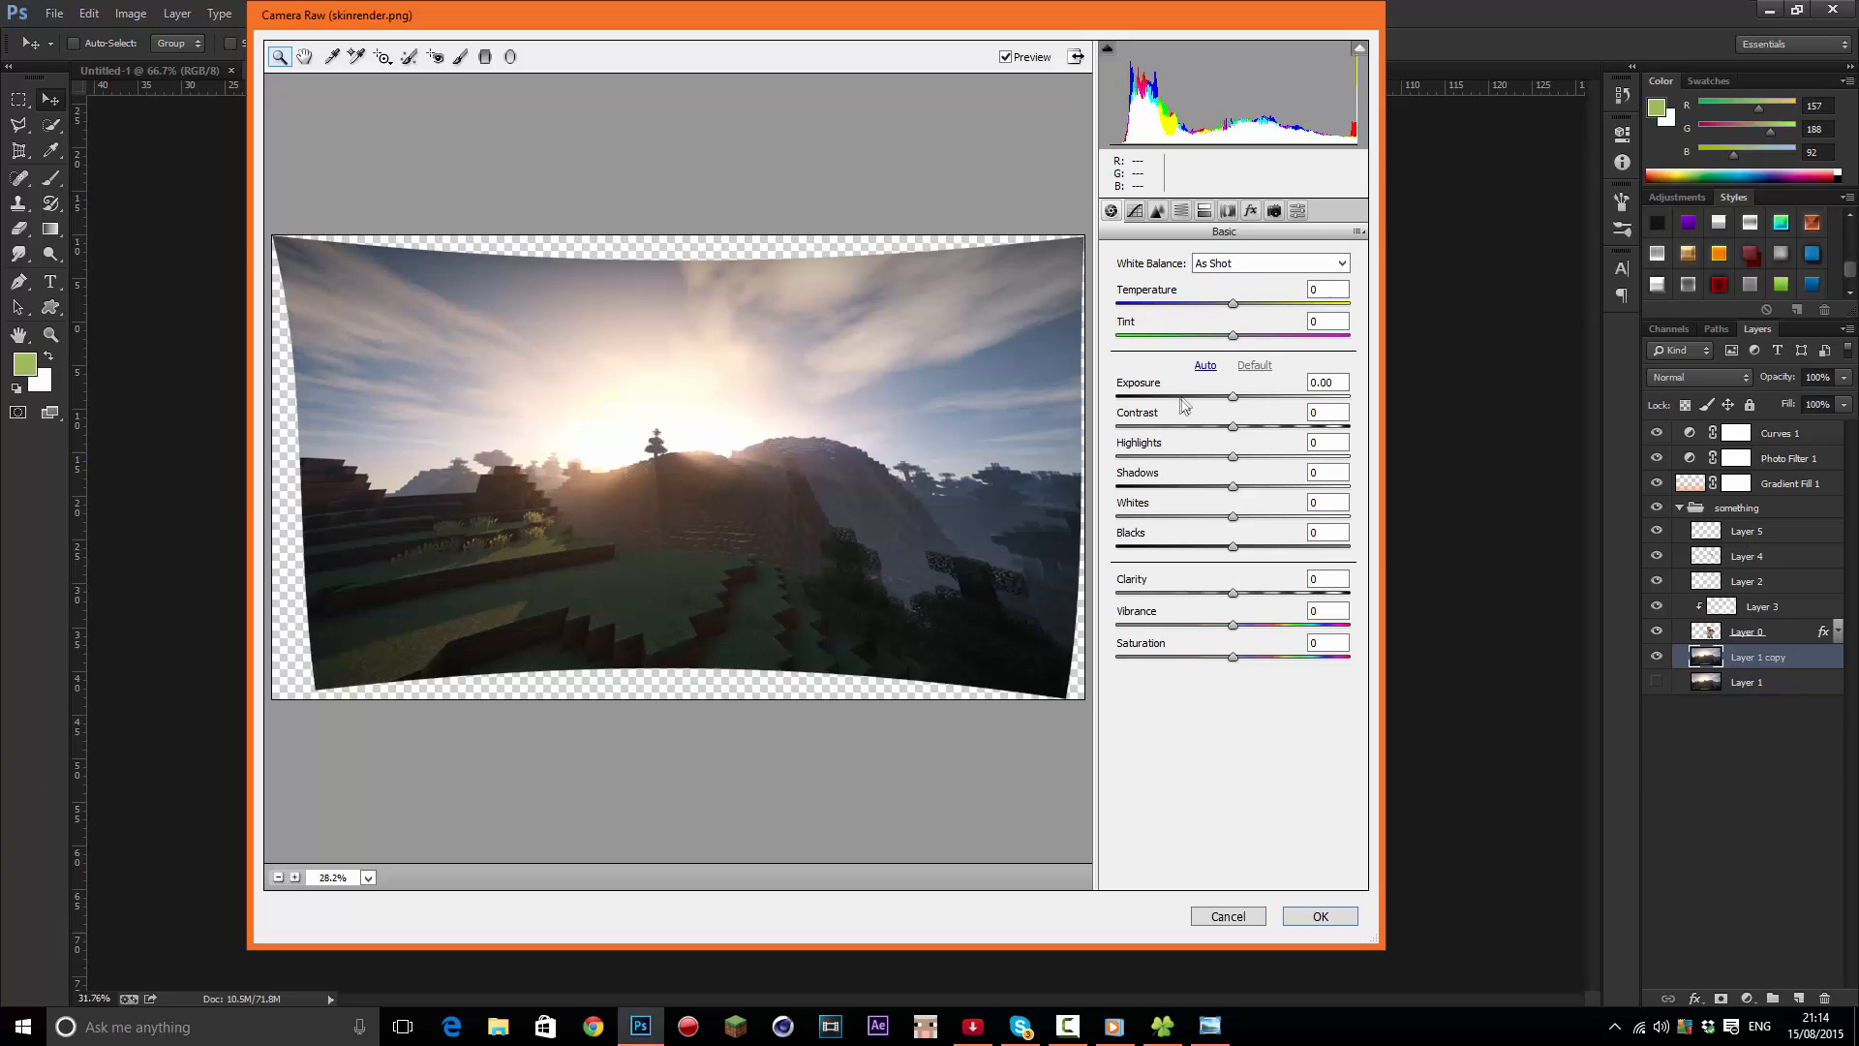
drag(1233, 400, 1235, 519)
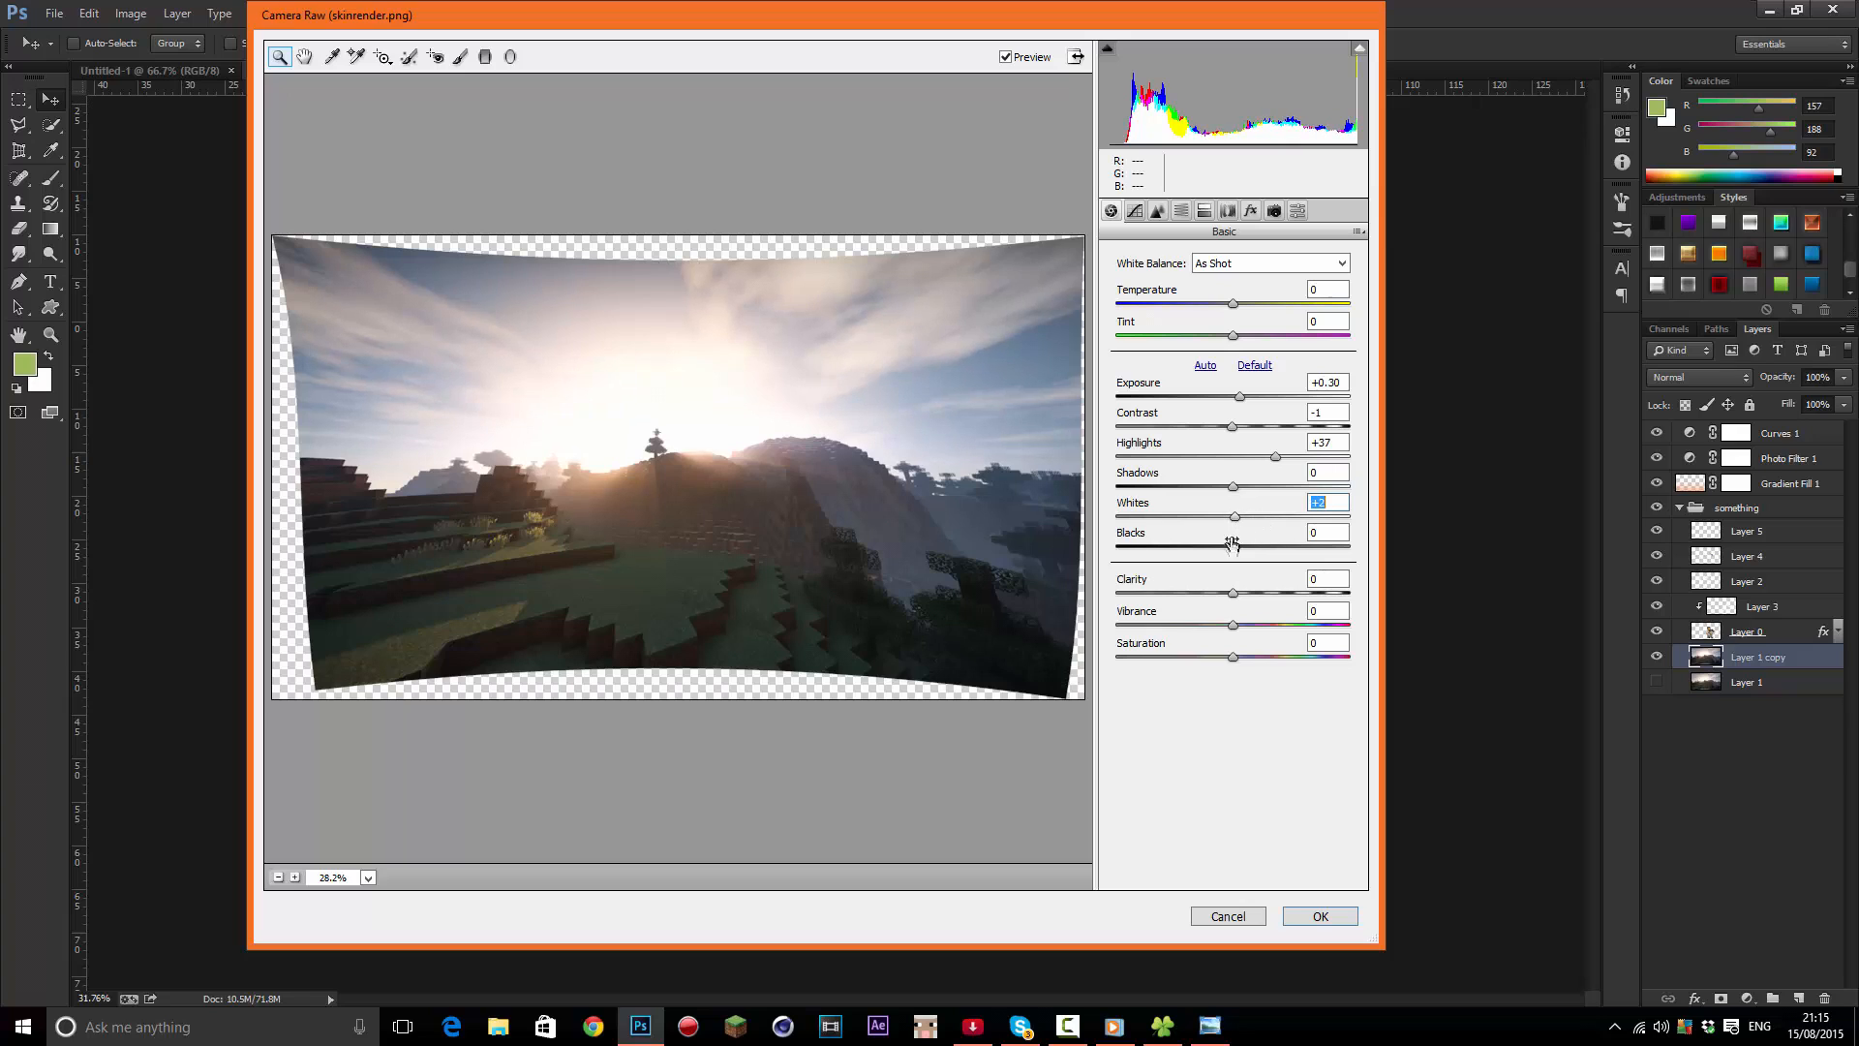
Set the Camera Raw Clarity to -23, fine-tune Vibrance and Saturation, and apply the filter to the landscape copy
drag(1234, 596, 1104, 625)
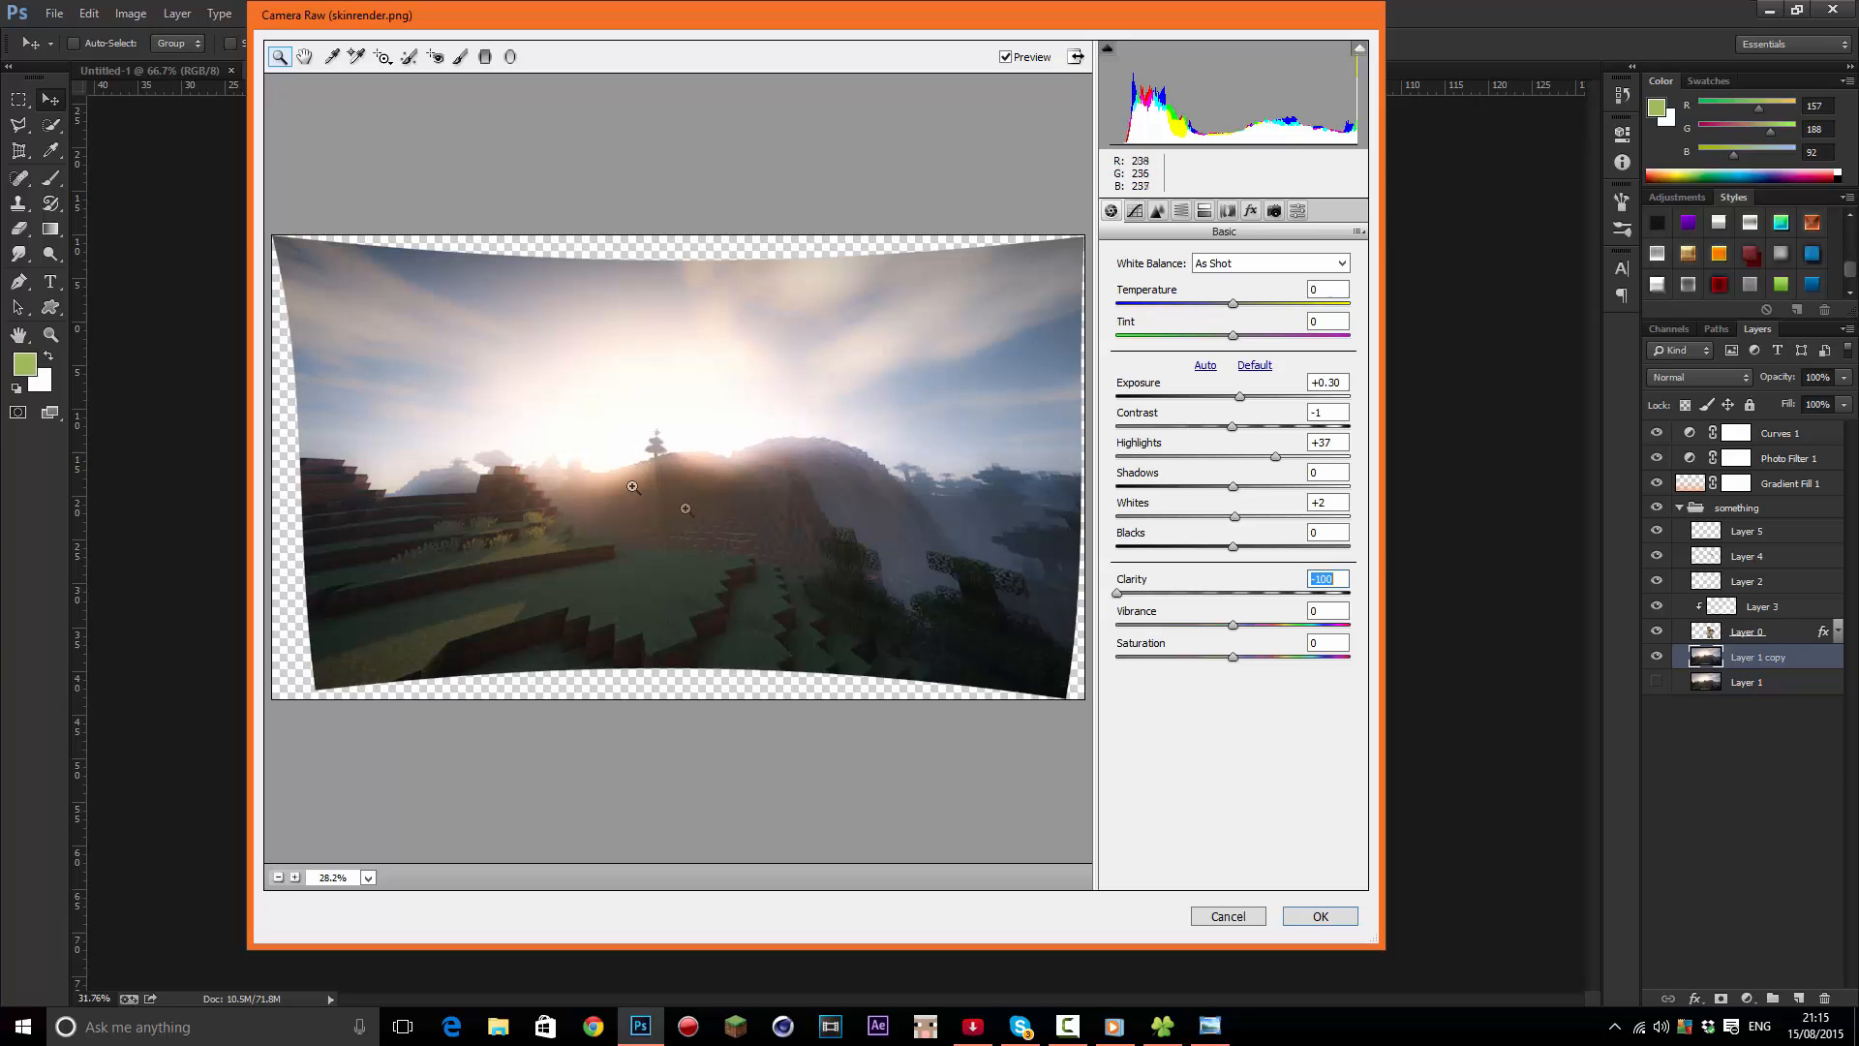
drag(1116, 592, 1385, 638)
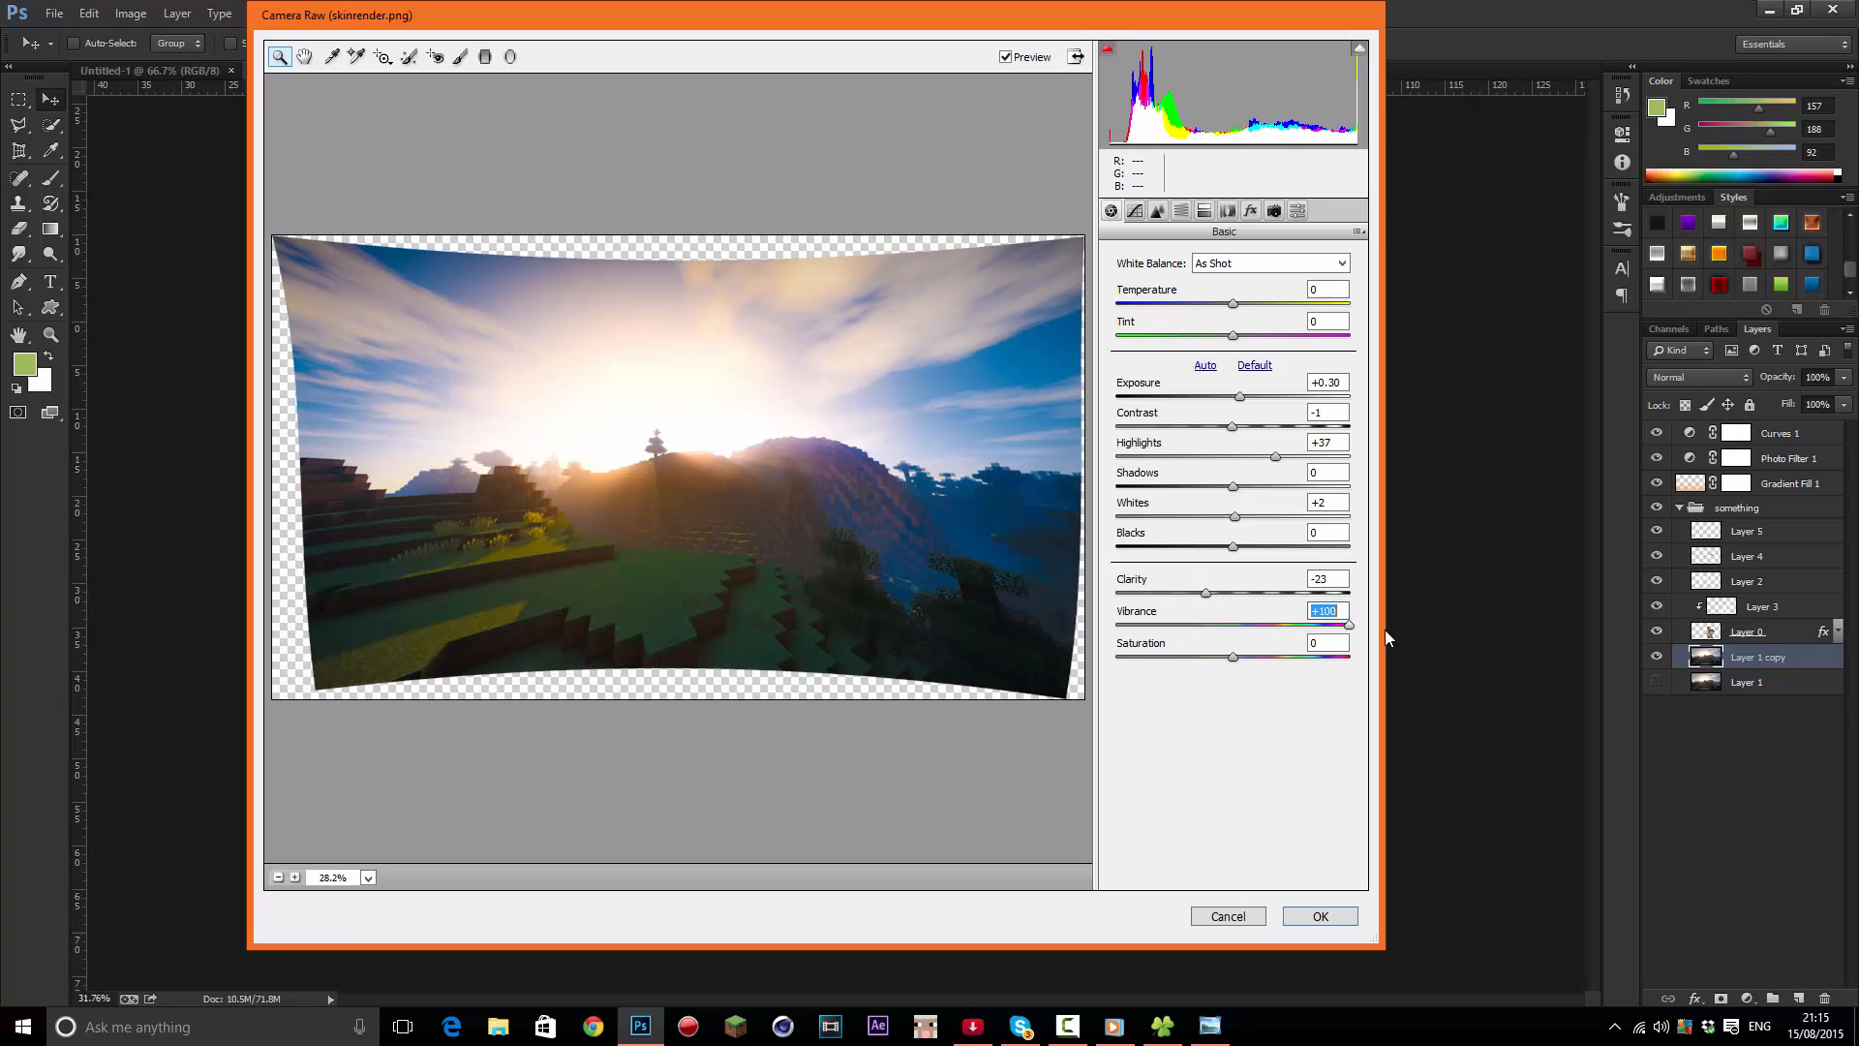
mouse_move(1249, 658)
mouse_down()
mouse_move(1367, 655)
mouse_move(1245, 659)
mouse_move(1264, 632)
mouse_move(1237, 632)
mouse_up()
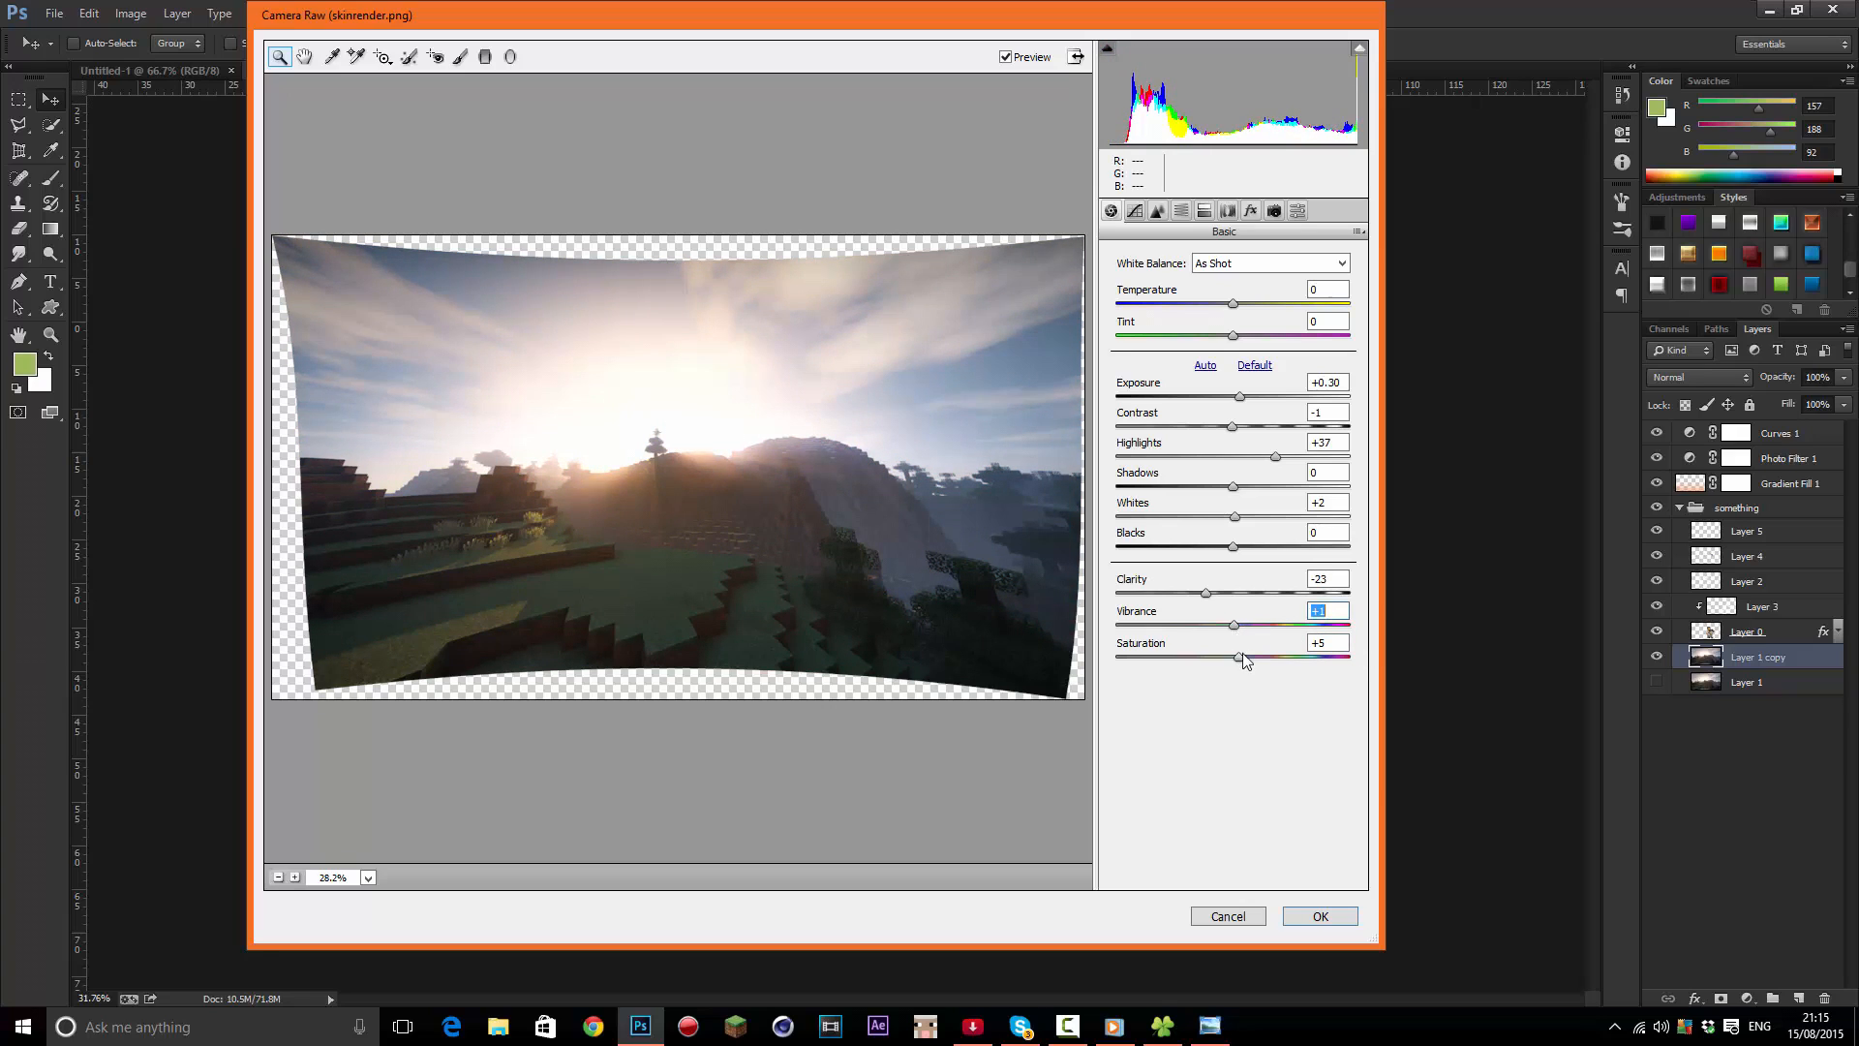
drag(1240, 656, 1182, 656)
mouse_move(1290, 625)
mouse_down()
mouse_move(1387, 629)
mouse_move(1322, 628)
mouse_up()
drag(1181, 656, 1222, 624)
click(1338, 918)
Examine the filtered landscape behind the character, close up and in the whole picture
scroll(1158, 593, down, 2)
scroll(1113, 597, up, 3)
scroll(819, 465, up, 2)
scroll(833, 543, down, 3)
scroll(904, 437, up, 2)
scroll(904, 437, up, 1)
scroll(862, 440, down, 2)
scroll(1121, 517, down, 1)
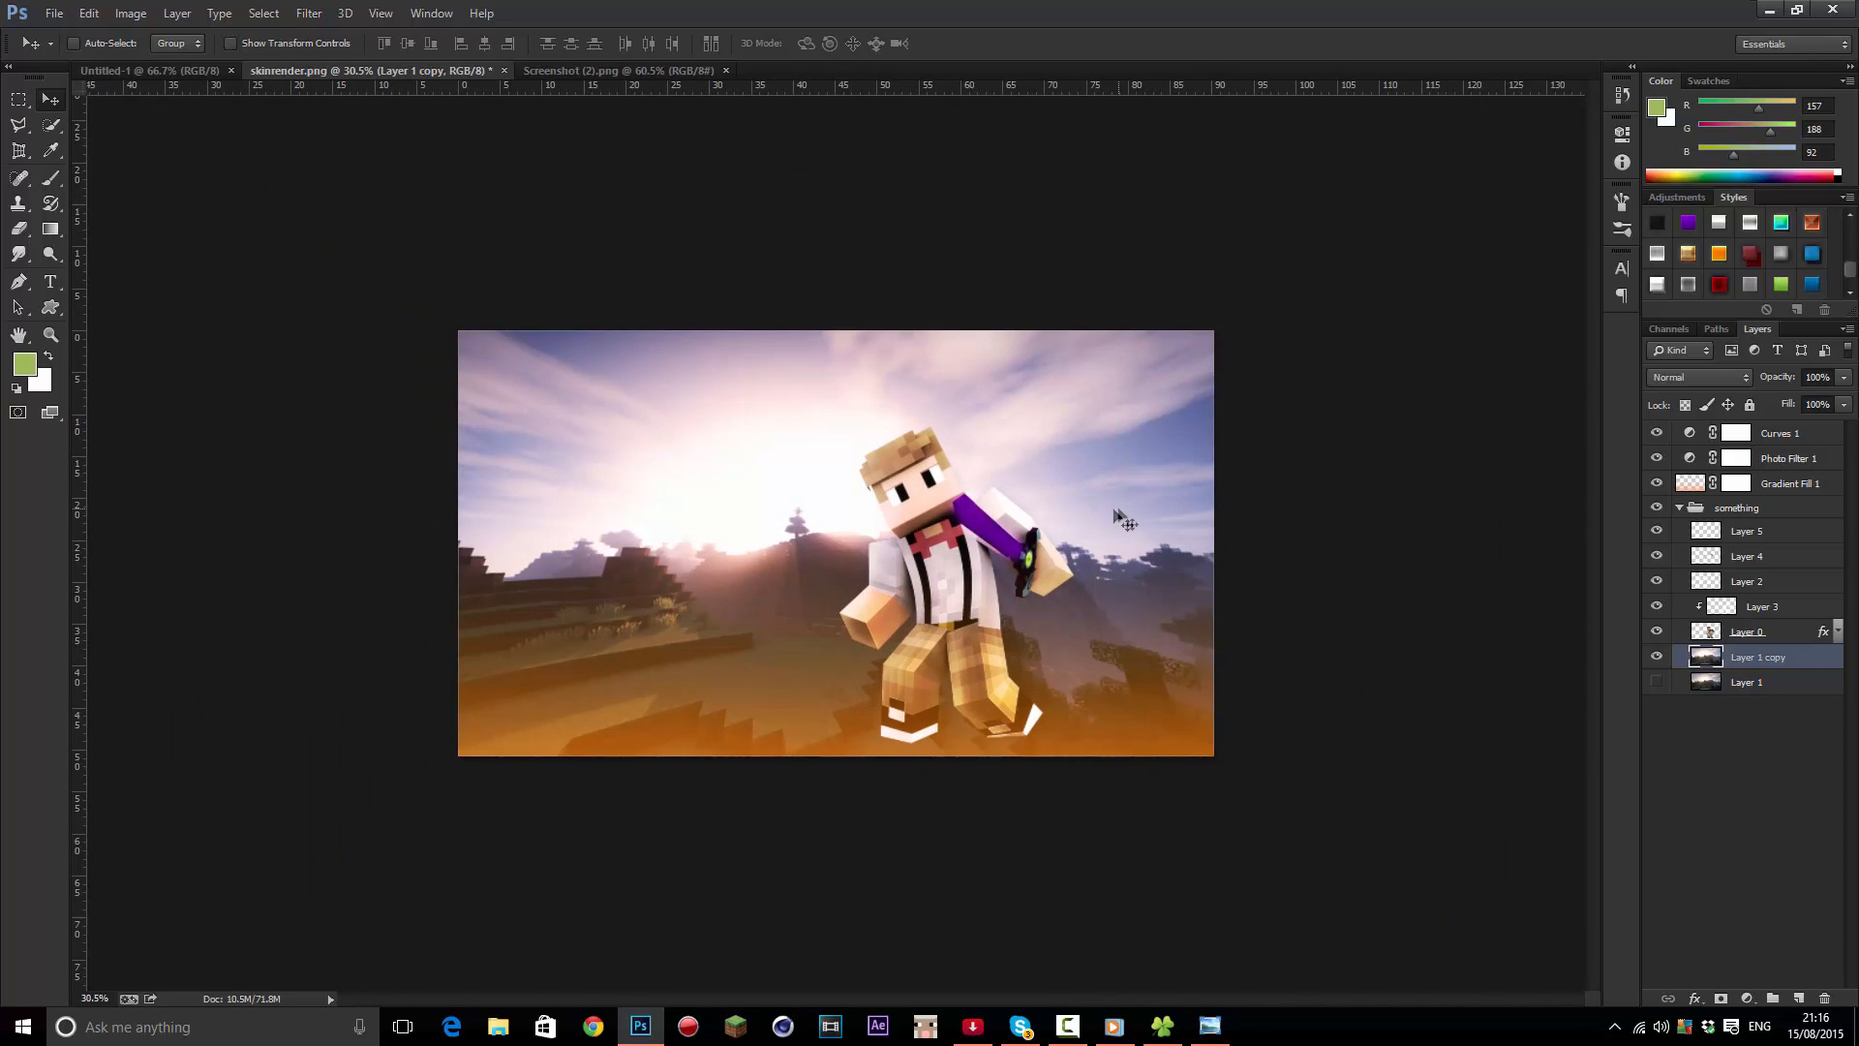
scroll(974, 547, up, 2)
scroll(991, 514, down, 3)
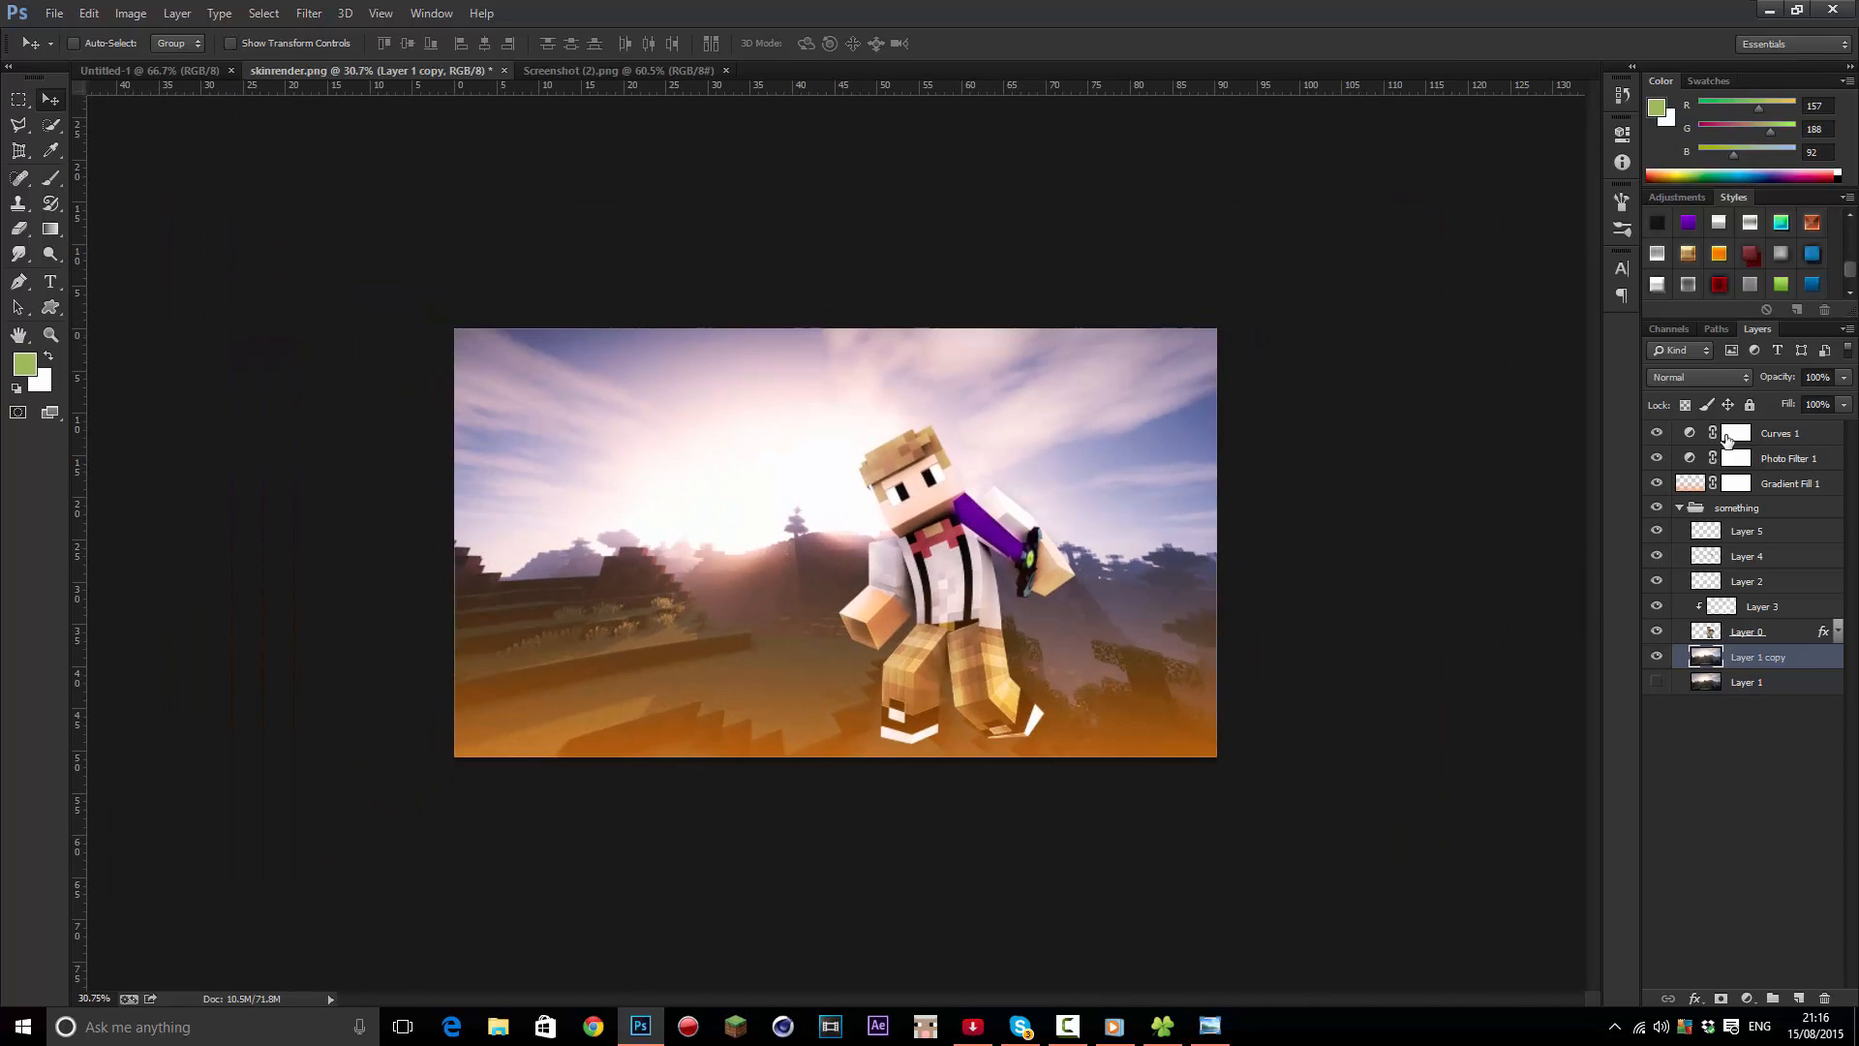
Compare the filtered landscape copy with the original Layer 1 by switching their visibility
click(1794, 437)
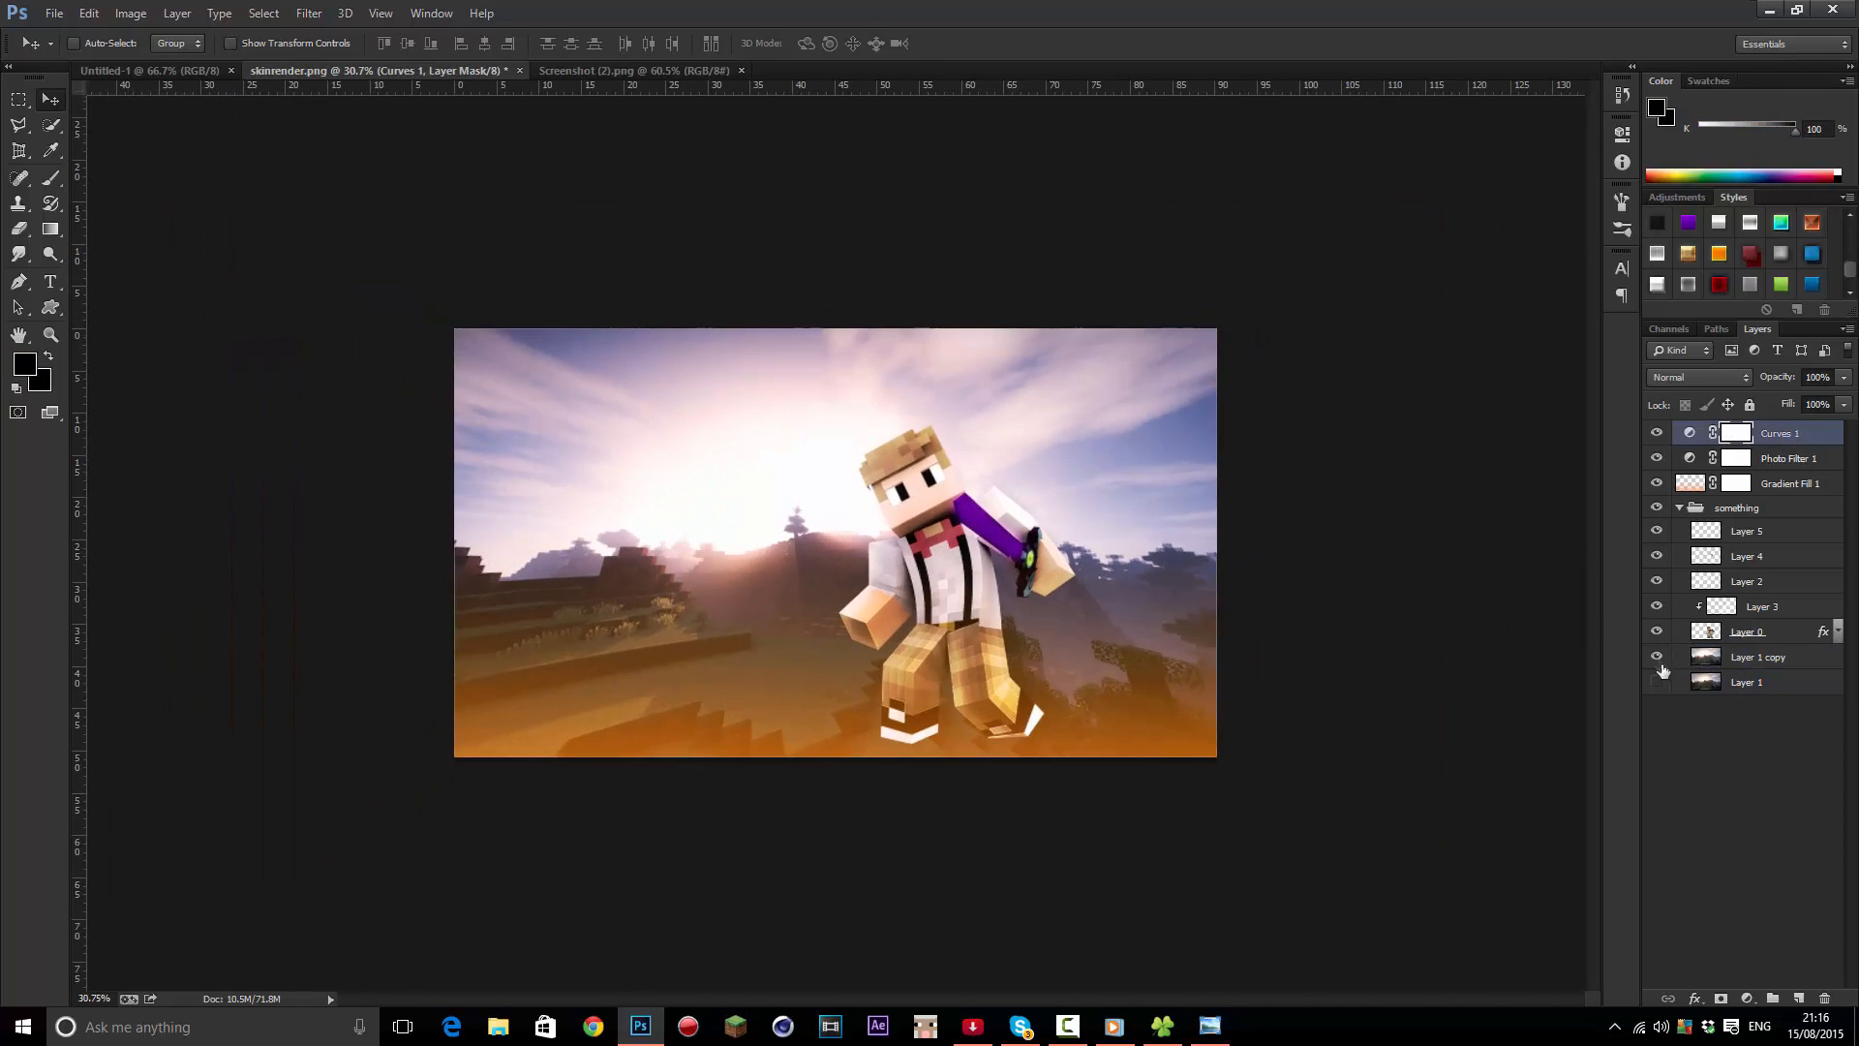
click(1656, 656)
click(1657, 681)
click(1657, 656)
click(1657, 684)
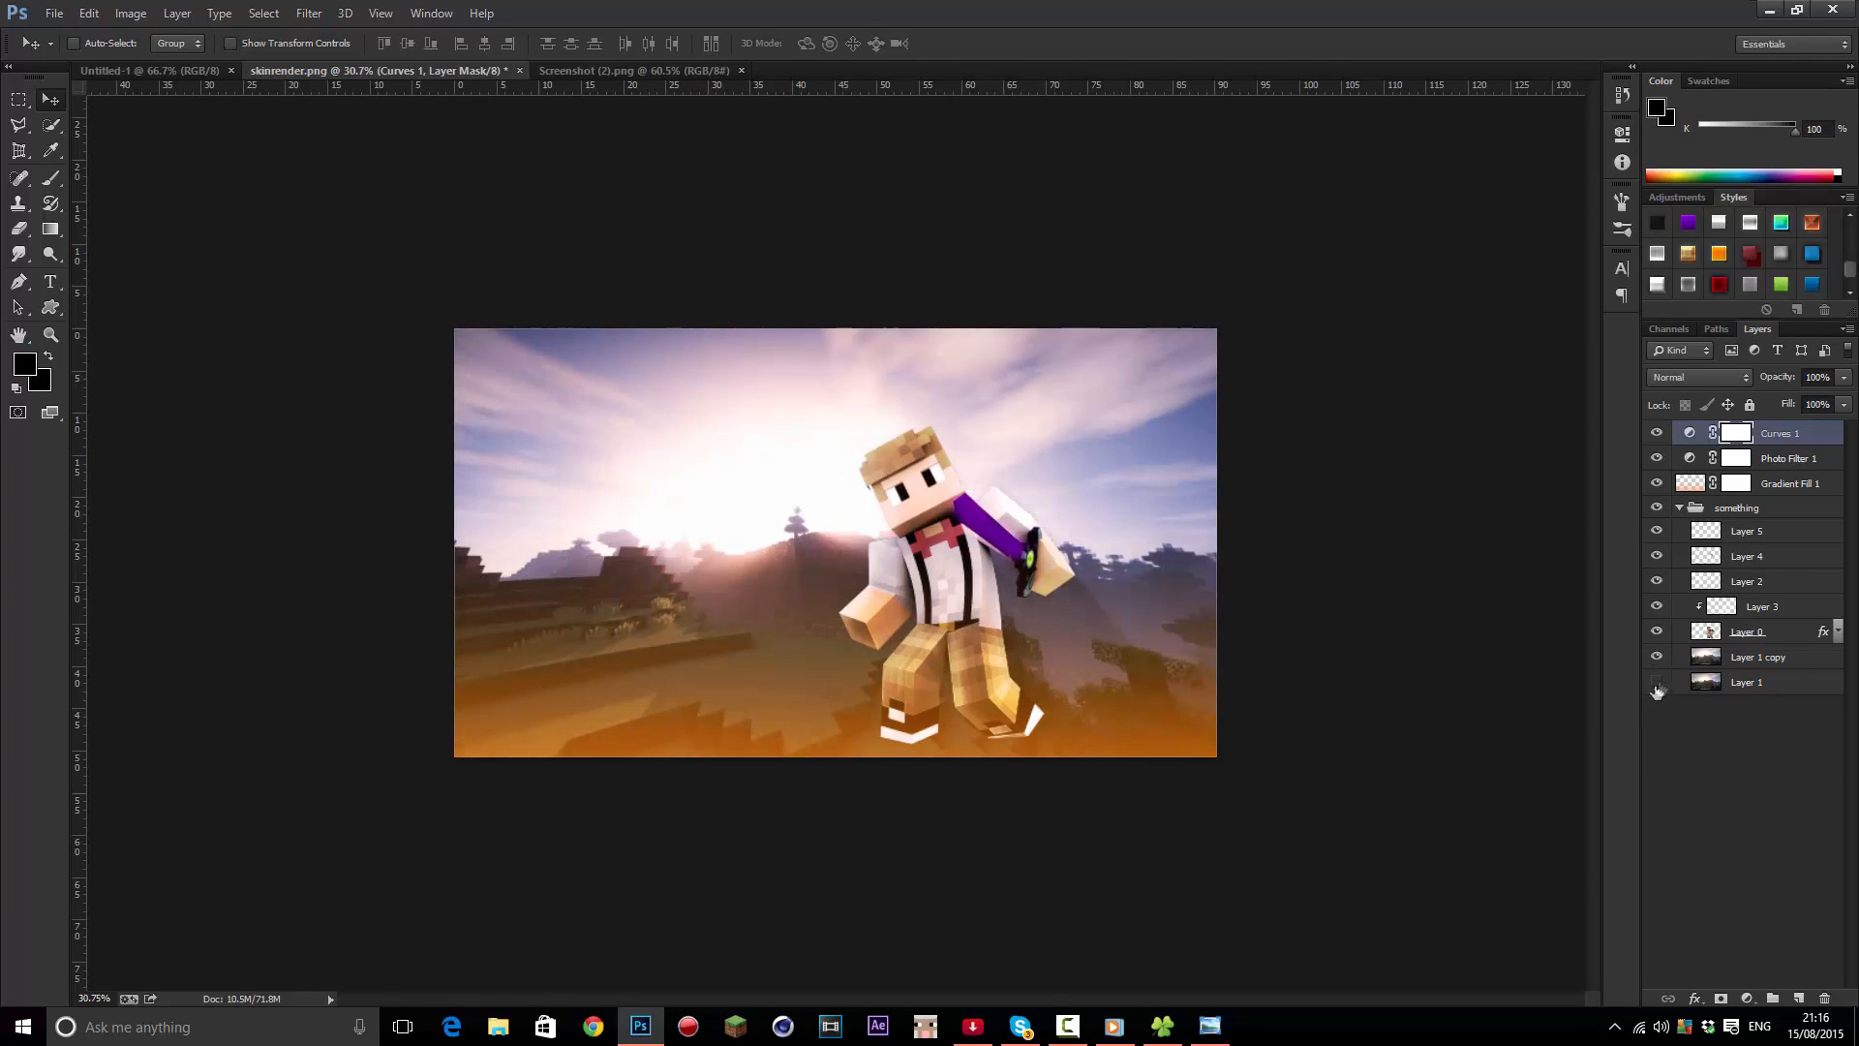
Delete the original landscape layer, Layer 1, and select the Curves 1 layer
click(1733, 684)
key(Delete)
click(1811, 440)
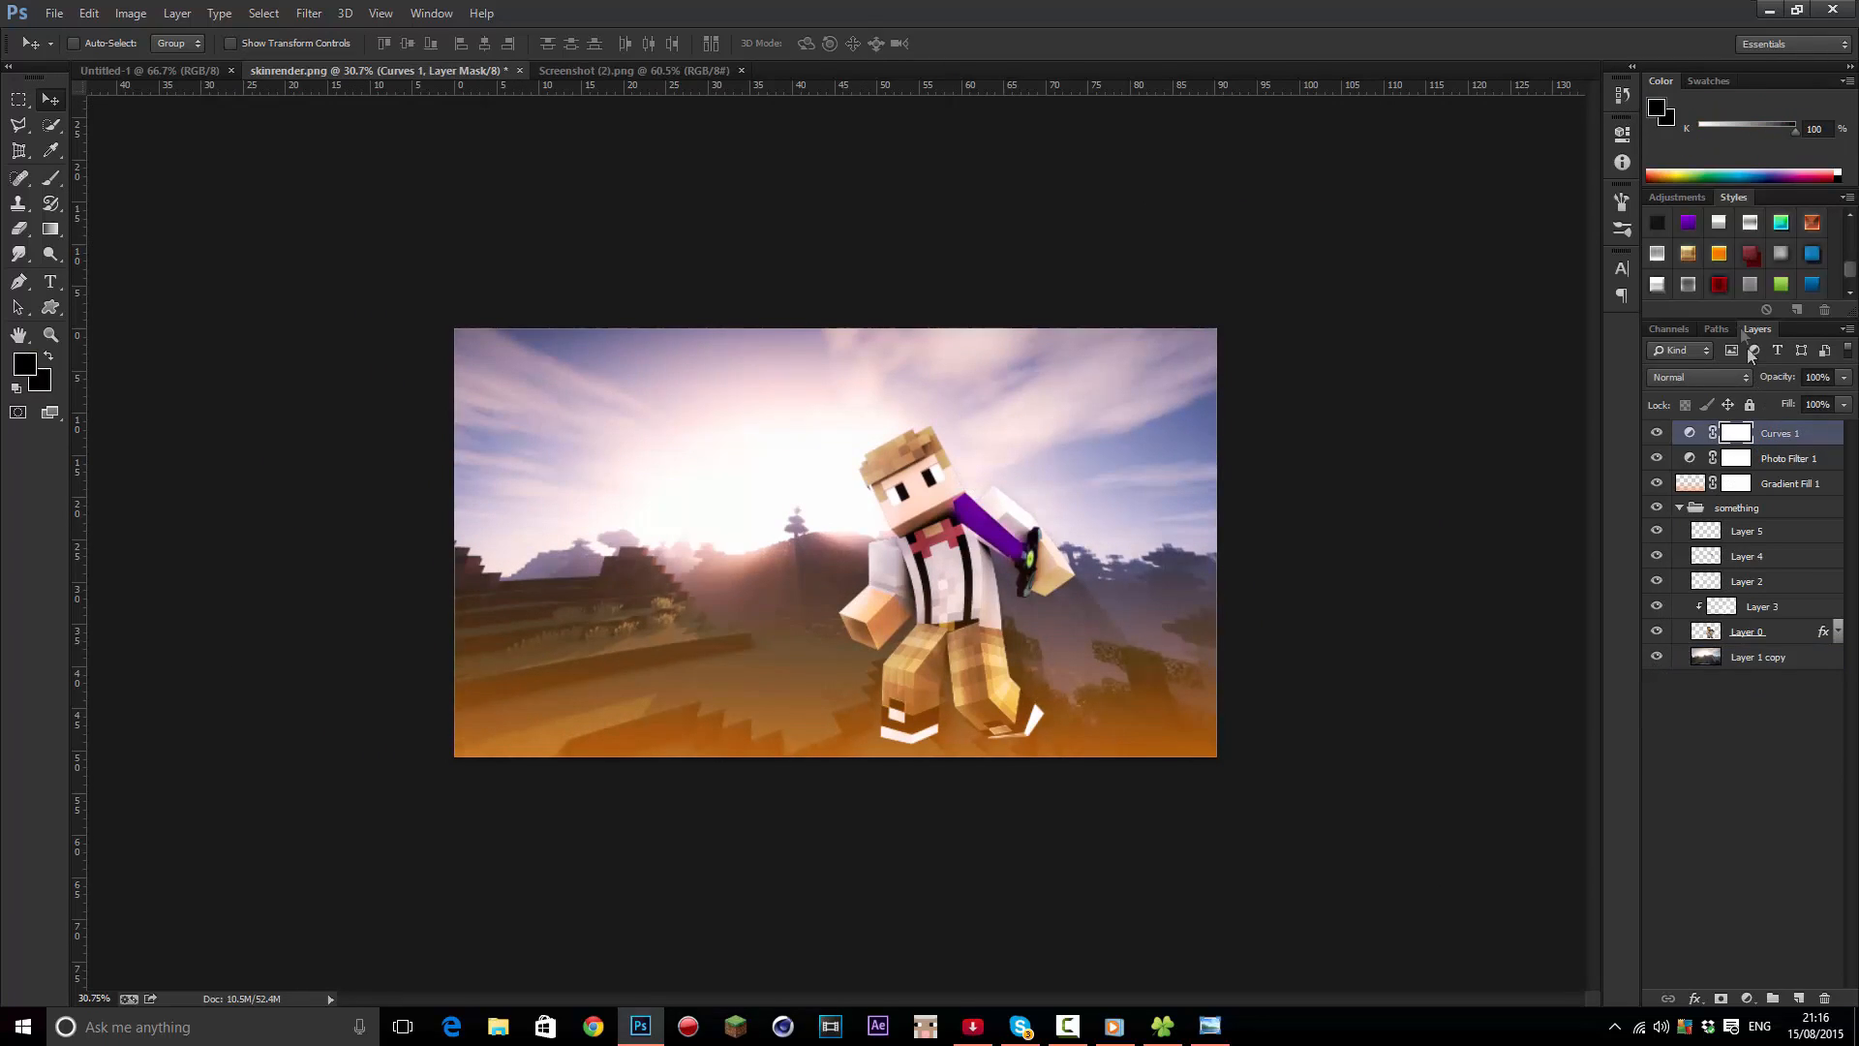
Try a Color Balance layer with midtones at Cyan-Red -9, Magenta-Green -56 and Yellow-Blue +100, and delete it
click(1747, 999)
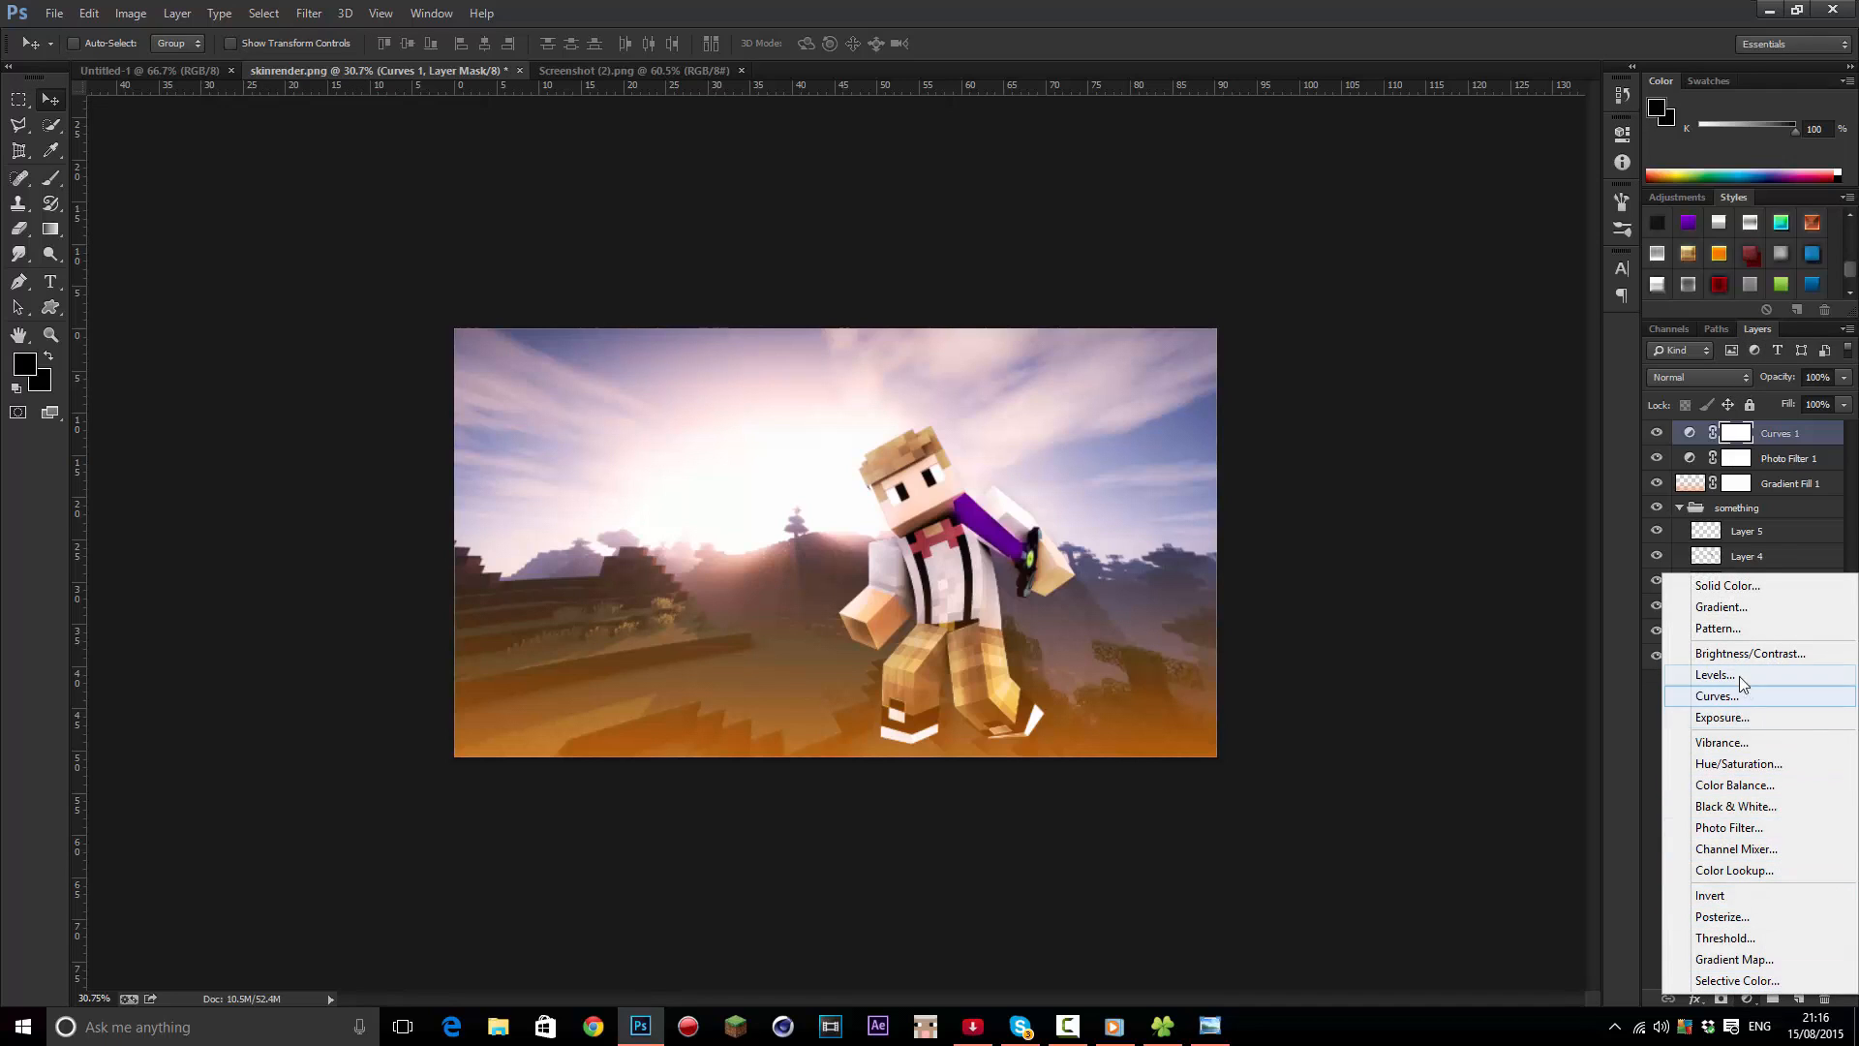
click(1750, 794)
drag(1430, 222, 1524, 302)
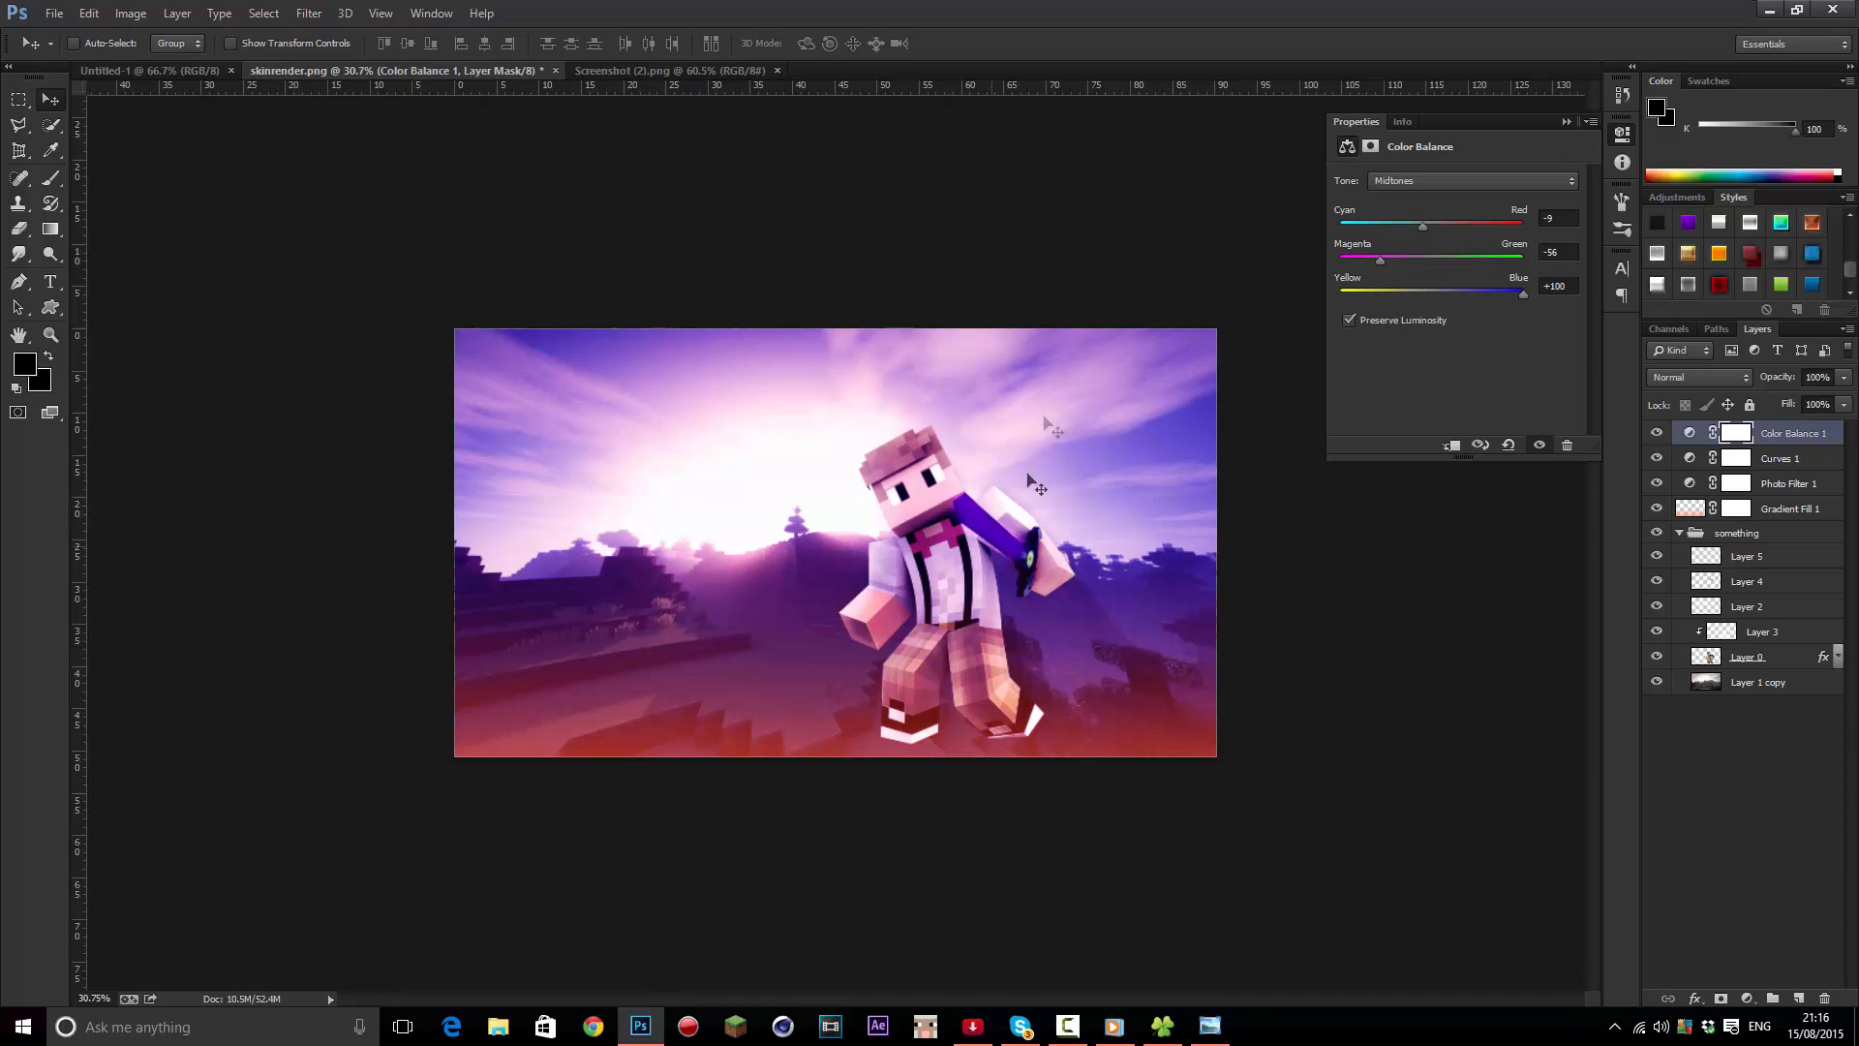
click(1566, 122)
key(Delete)
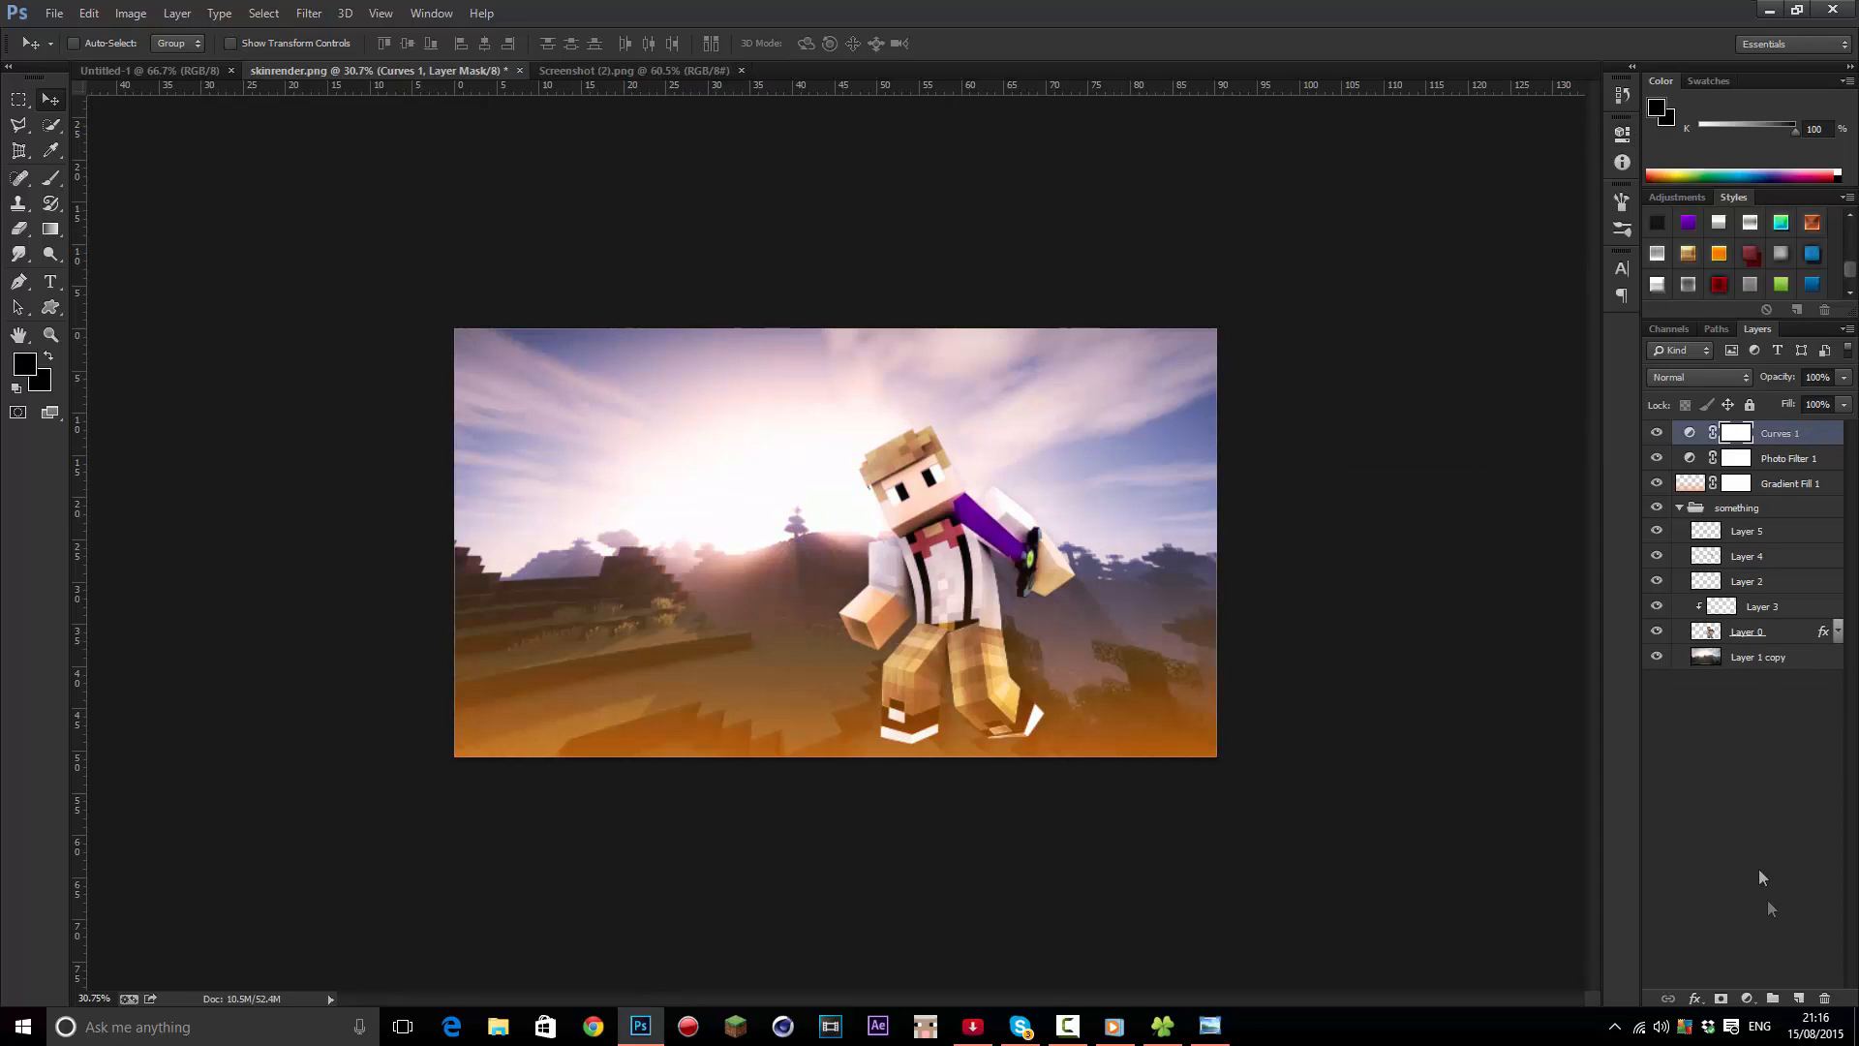
Add a new Color Balance adjustment layer above the Curves 1 layer
click(1758, 995)
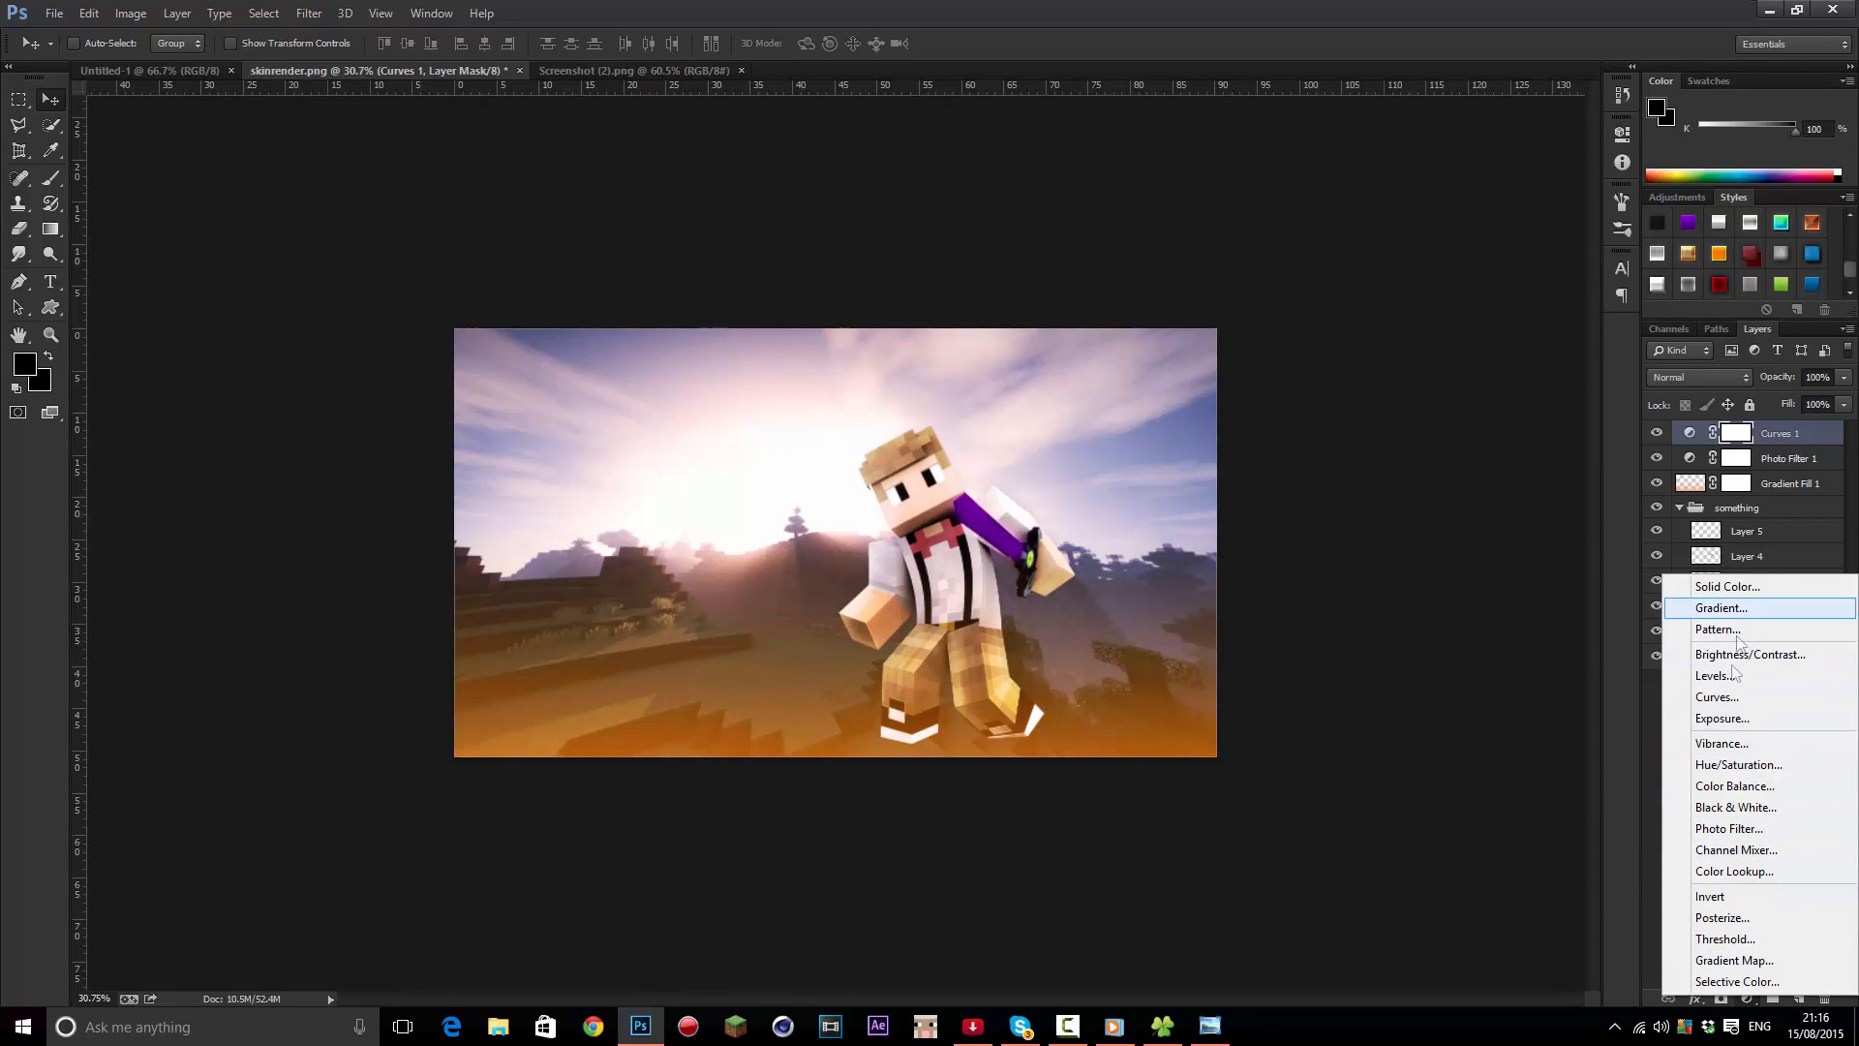
click(1747, 785)
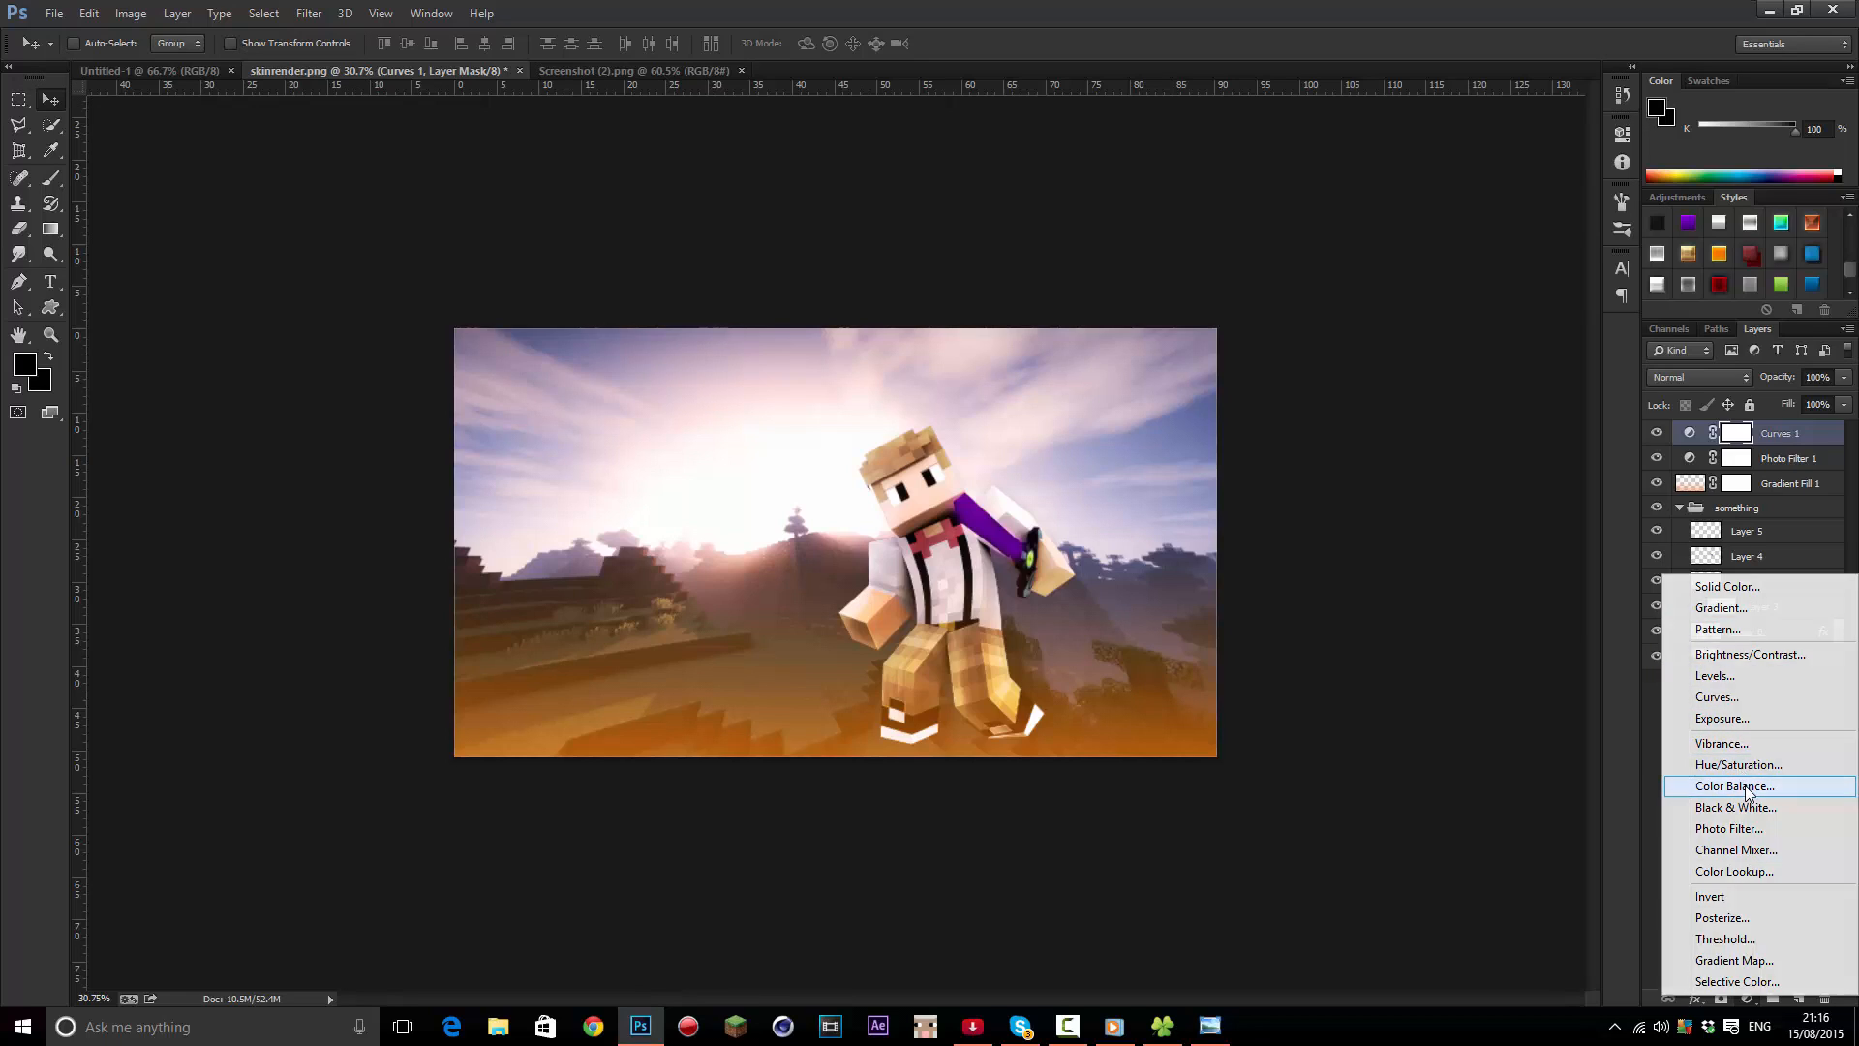
click(1565, 120)
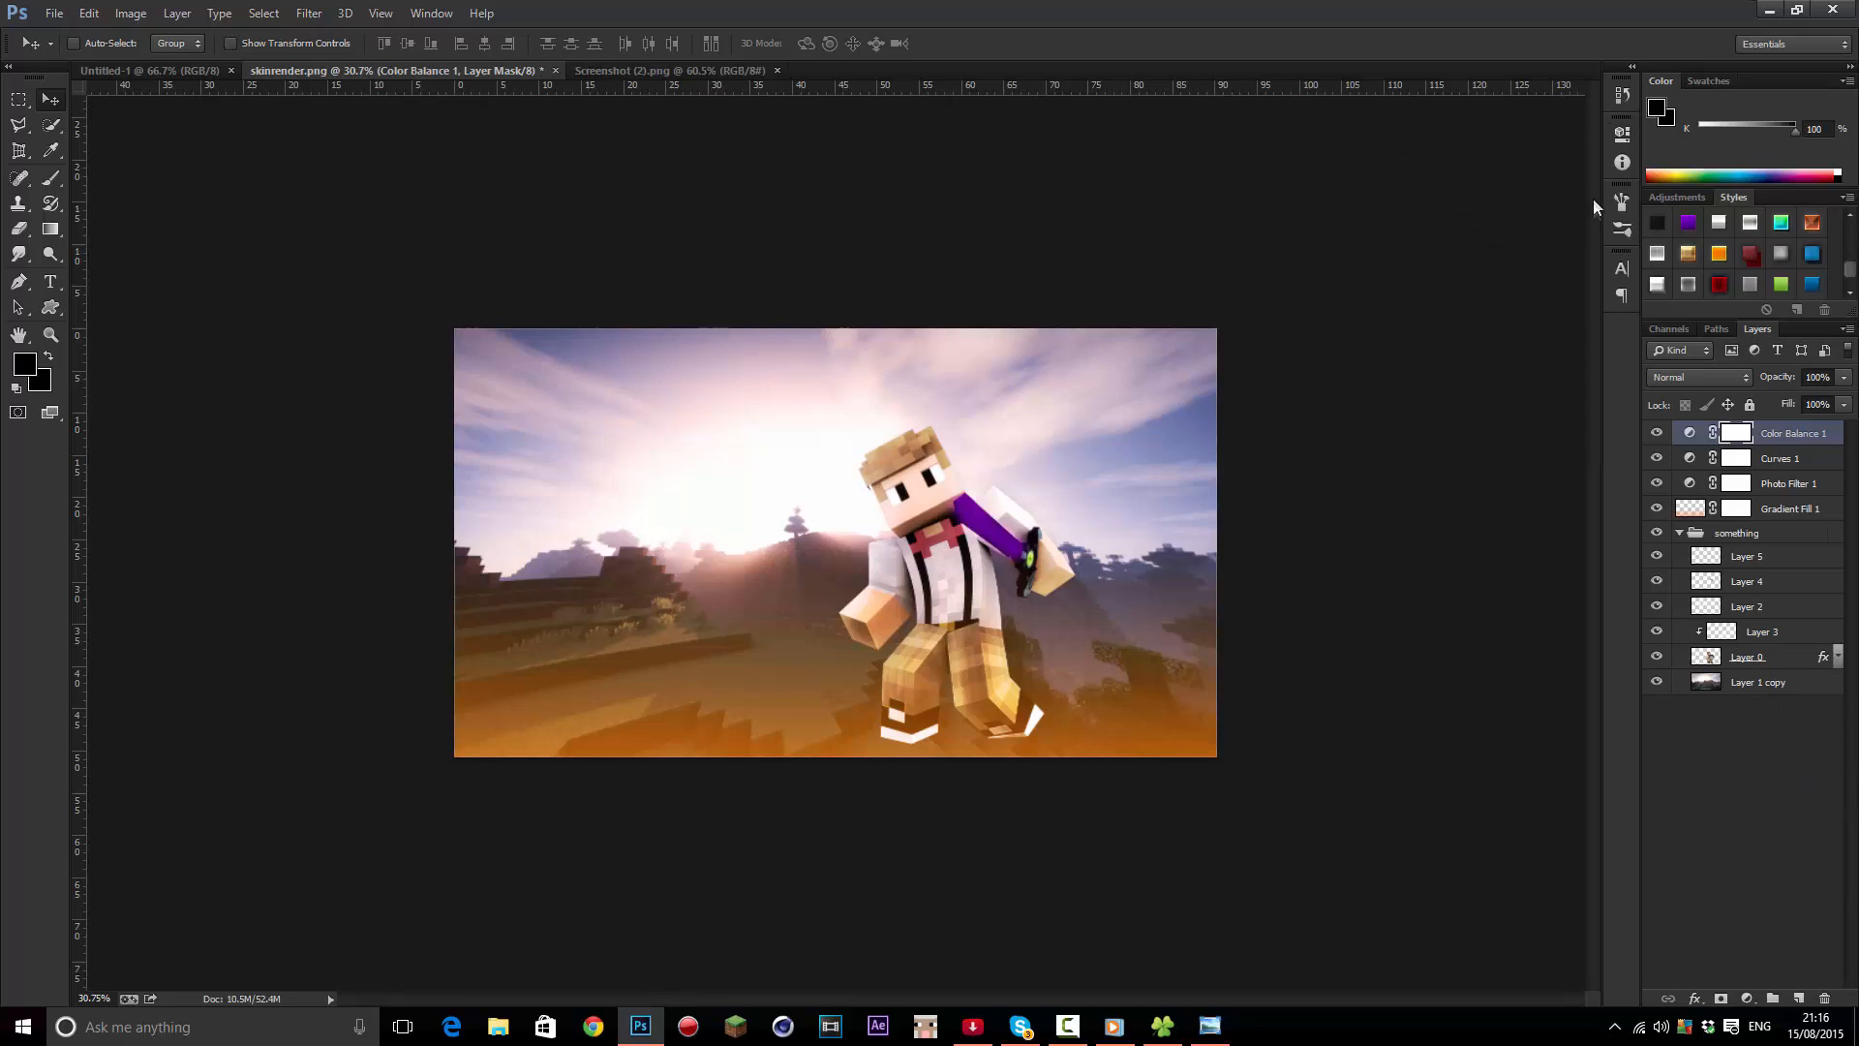
Undo the new Color Balance layer and add a Color Lookup adjustment layer above the Curves 1 layer
key(ctrl+z)
click(1747, 998)
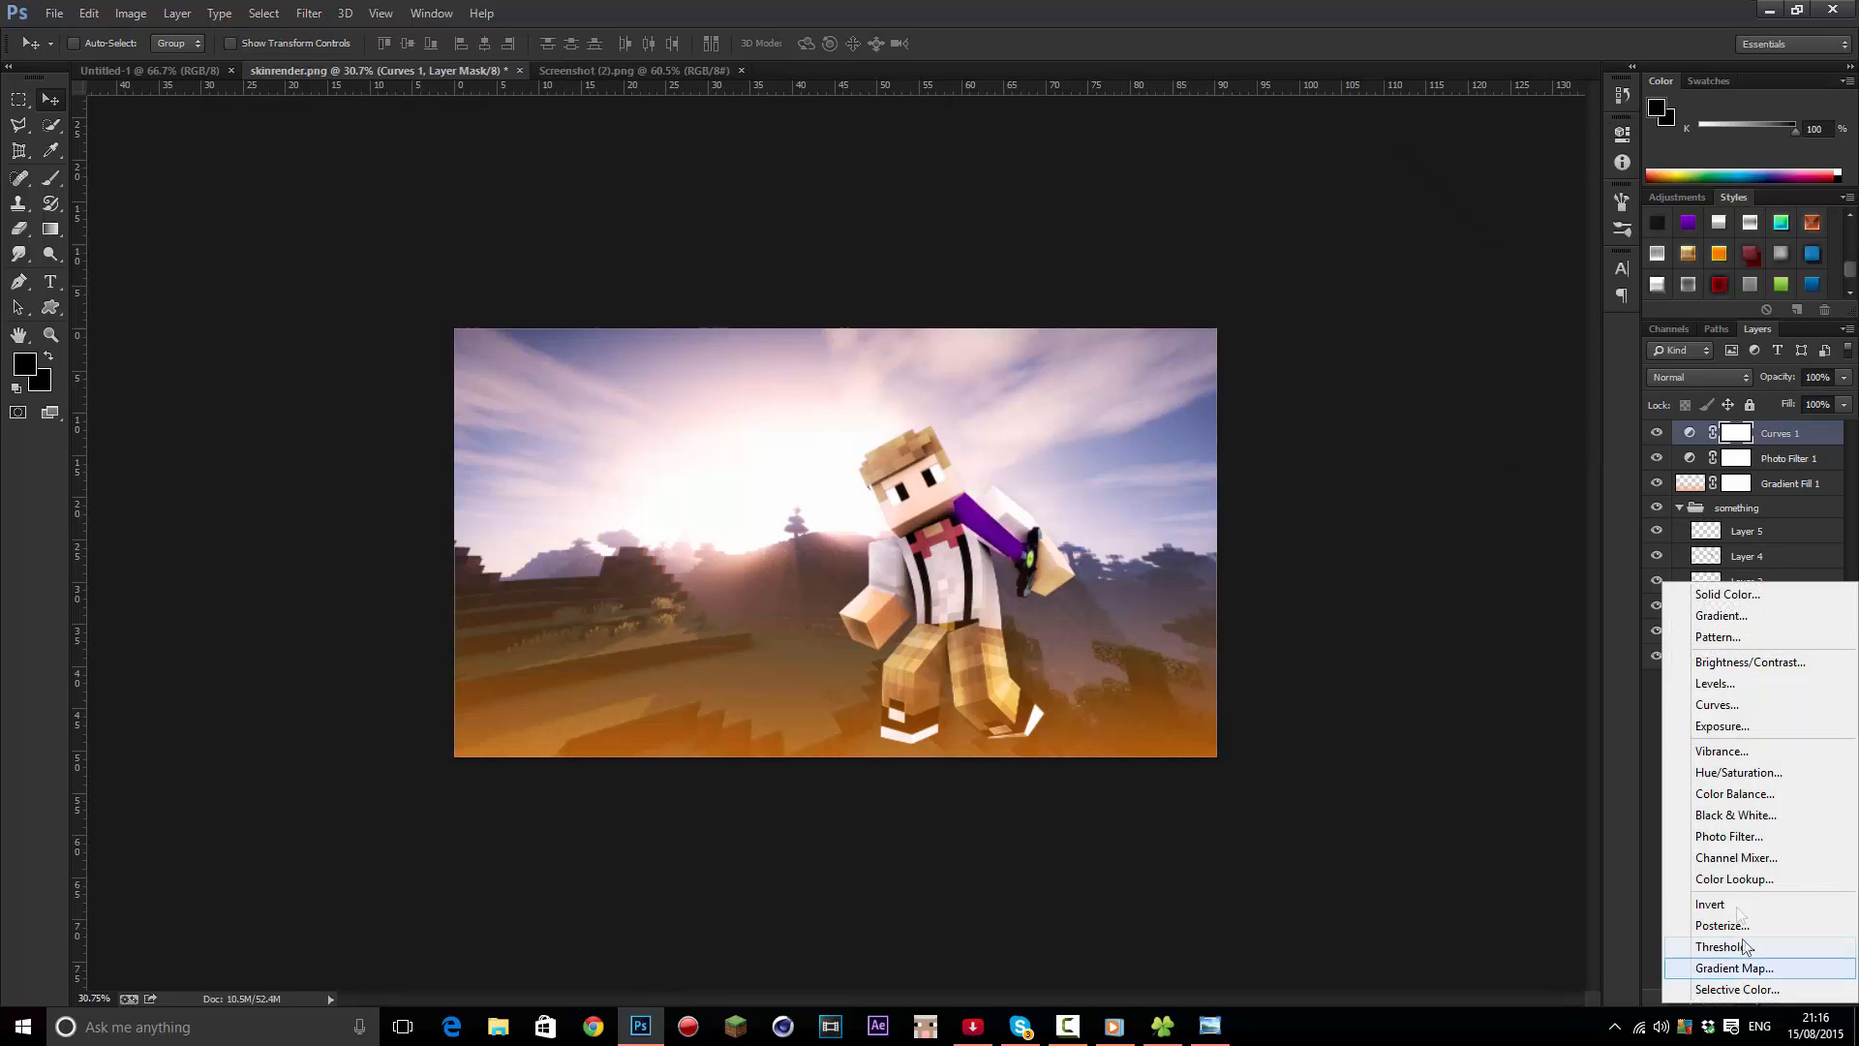
click(1733, 873)
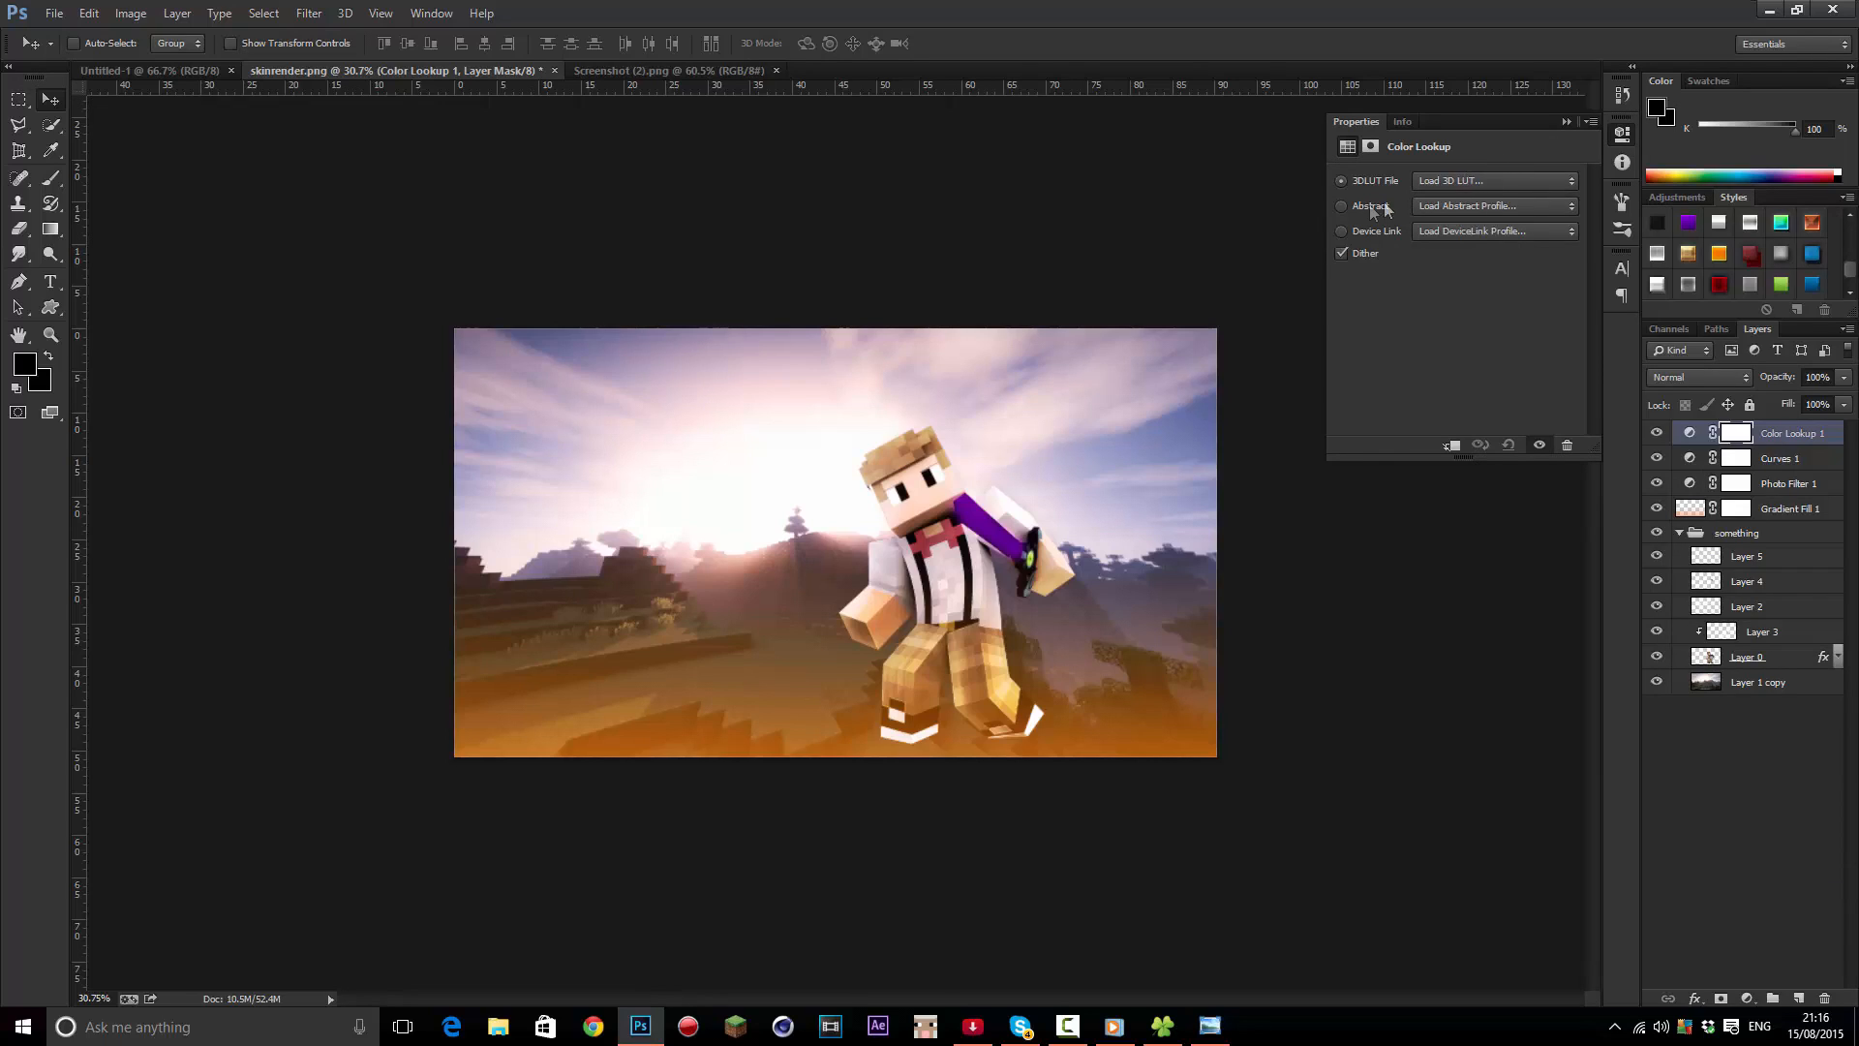
Preview 3D LUT files on the Color Lookup layer, from 2Strip.look through DropBlues.3DL and FoggyNight.3DL to Fuji ETERNA 250D Fuji 3510
click(1541, 182)
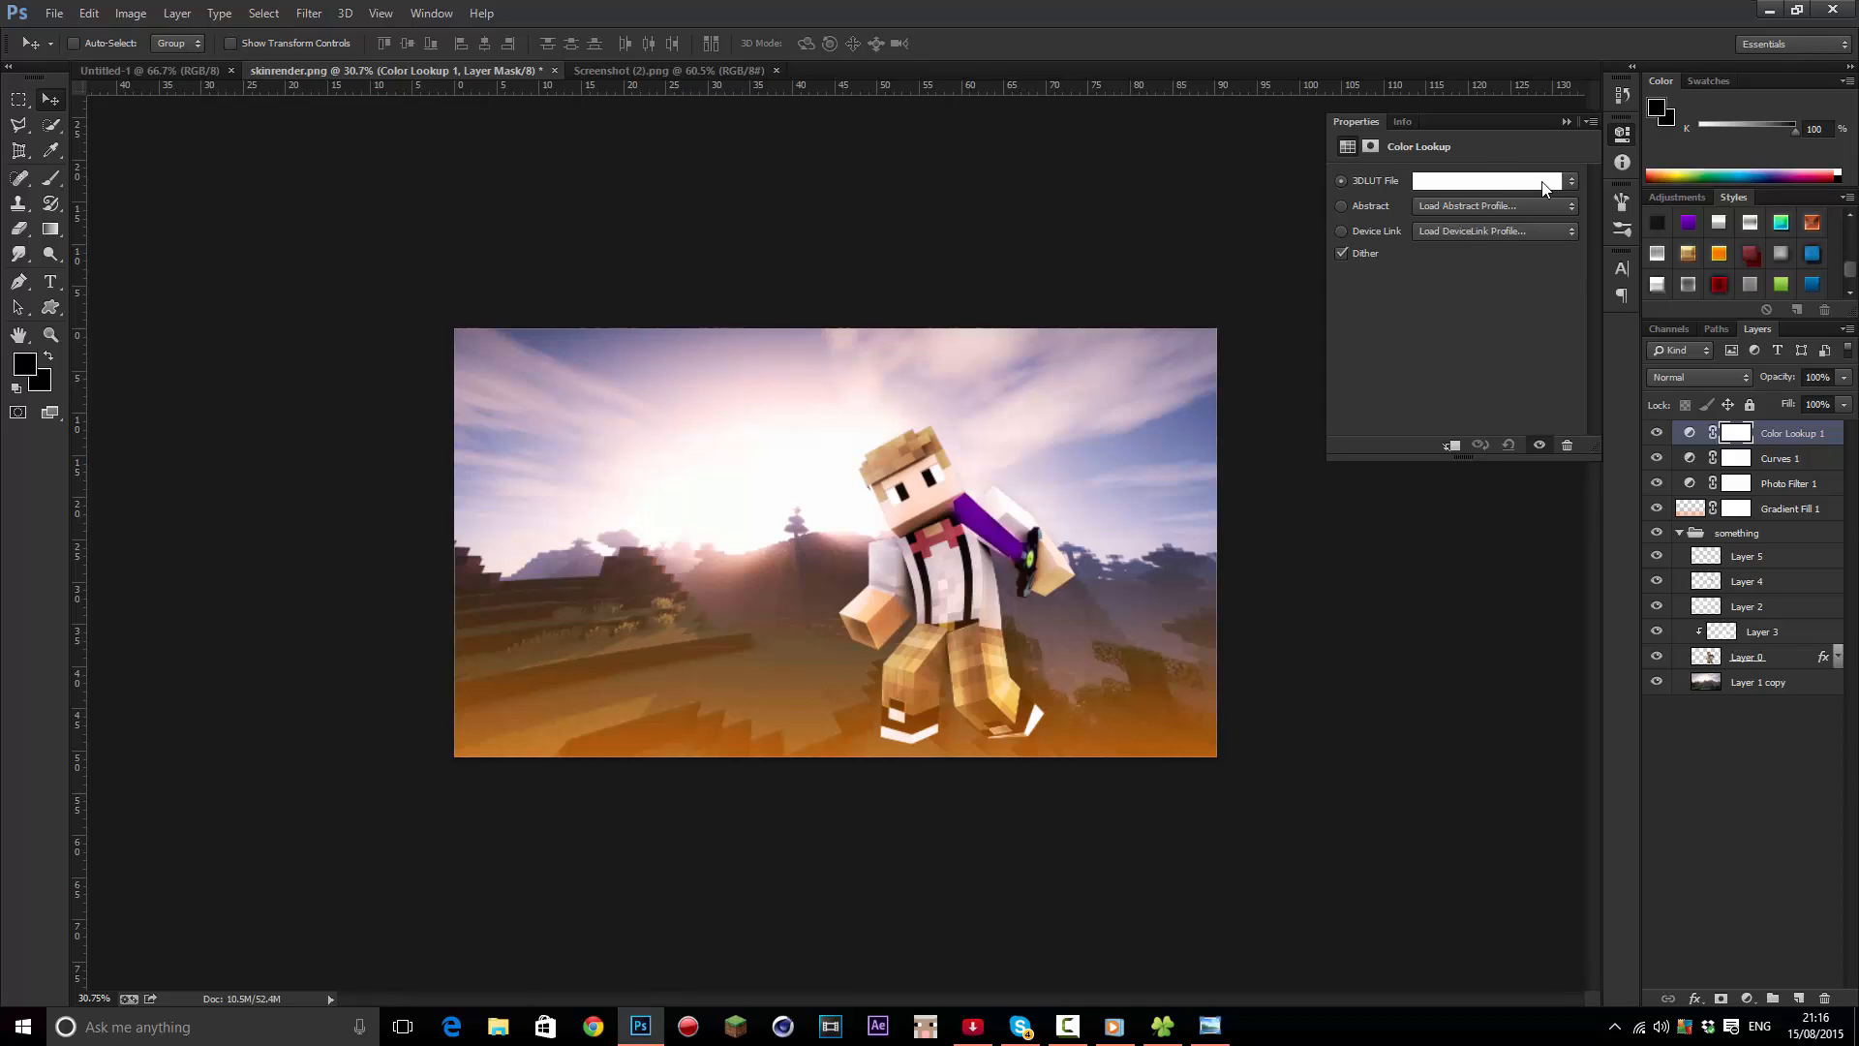
click(1515, 178)
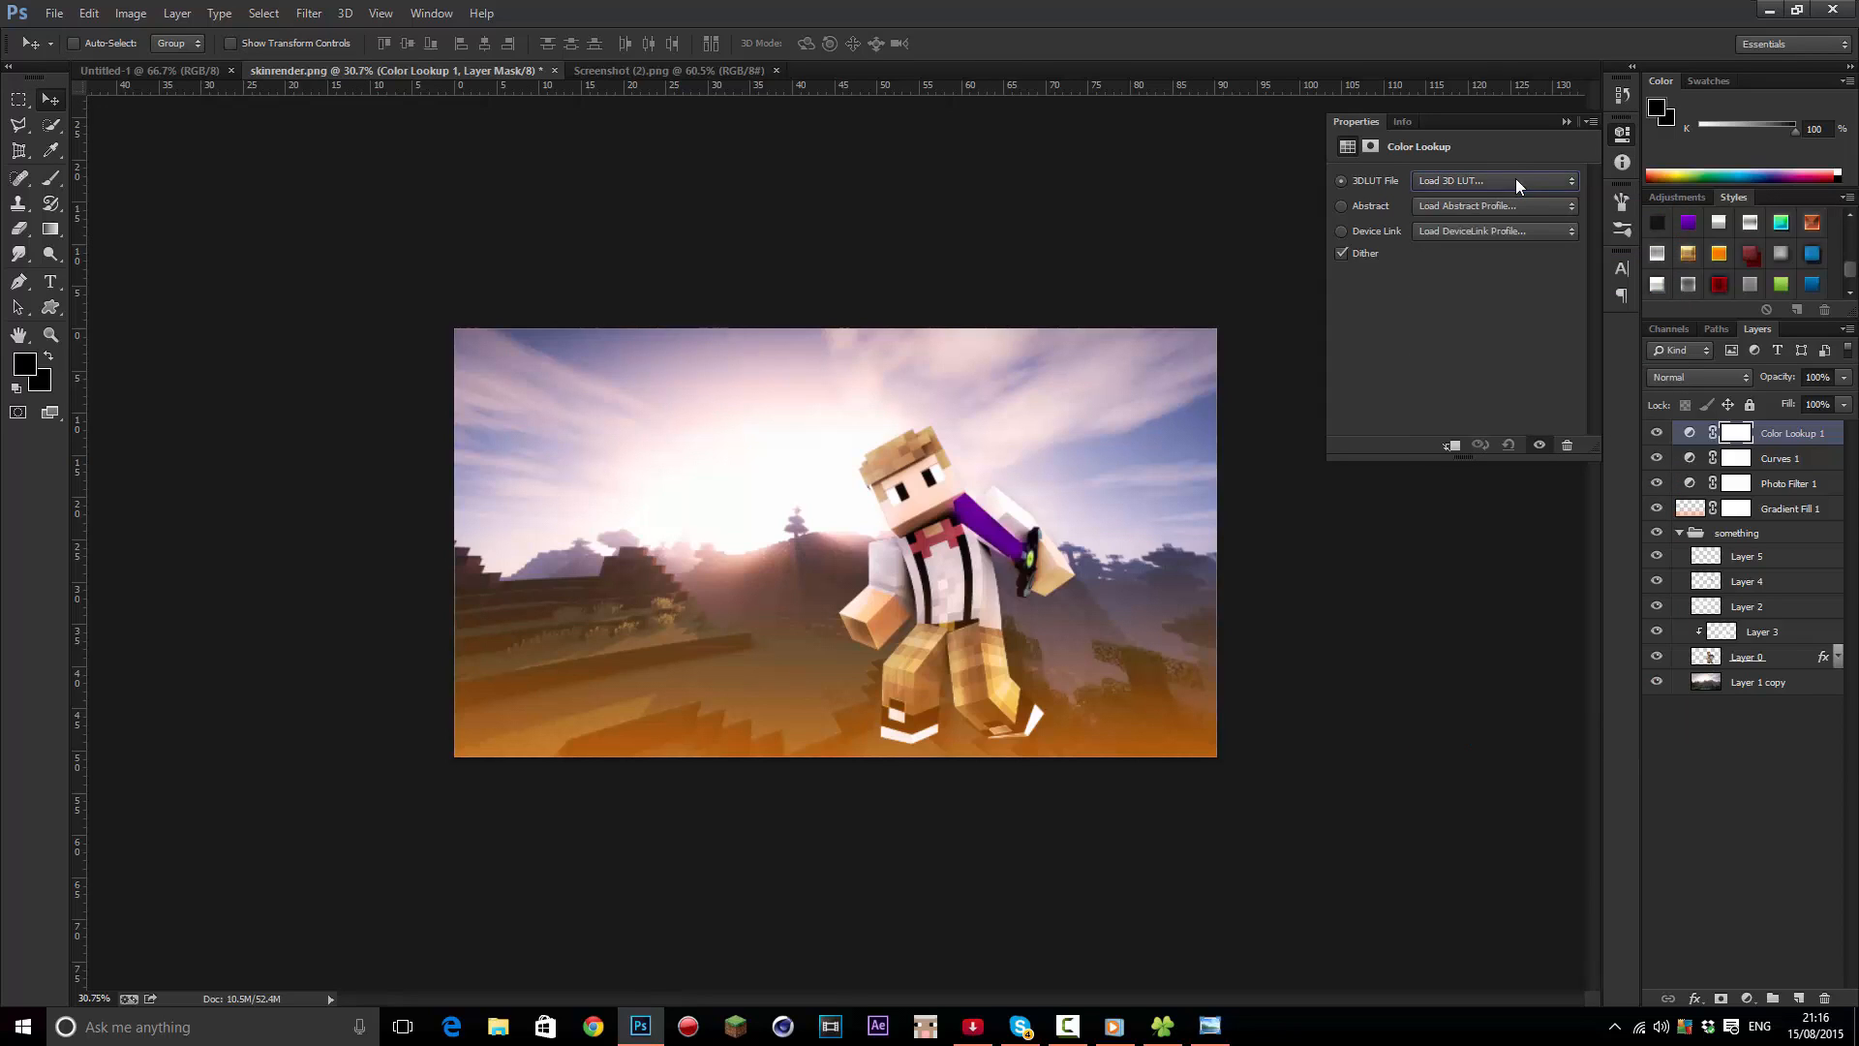
click(1459, 182)
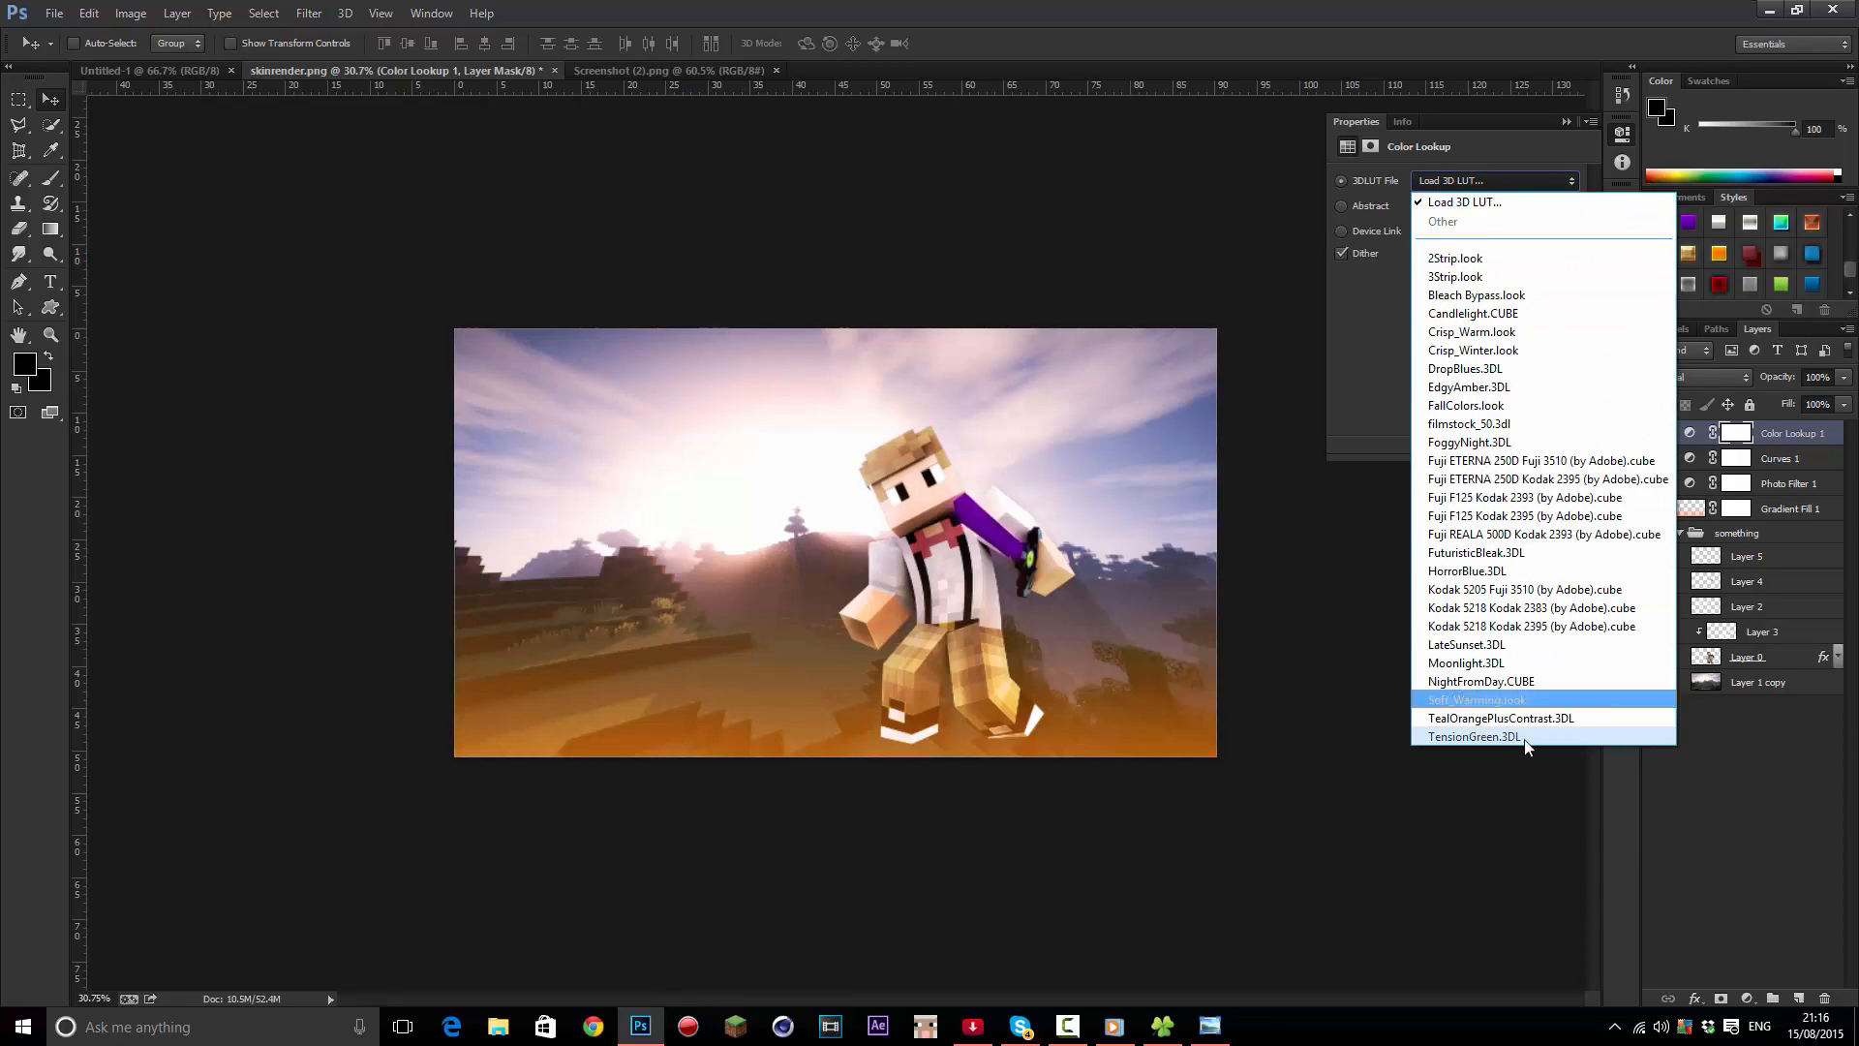
click(1468, 260)
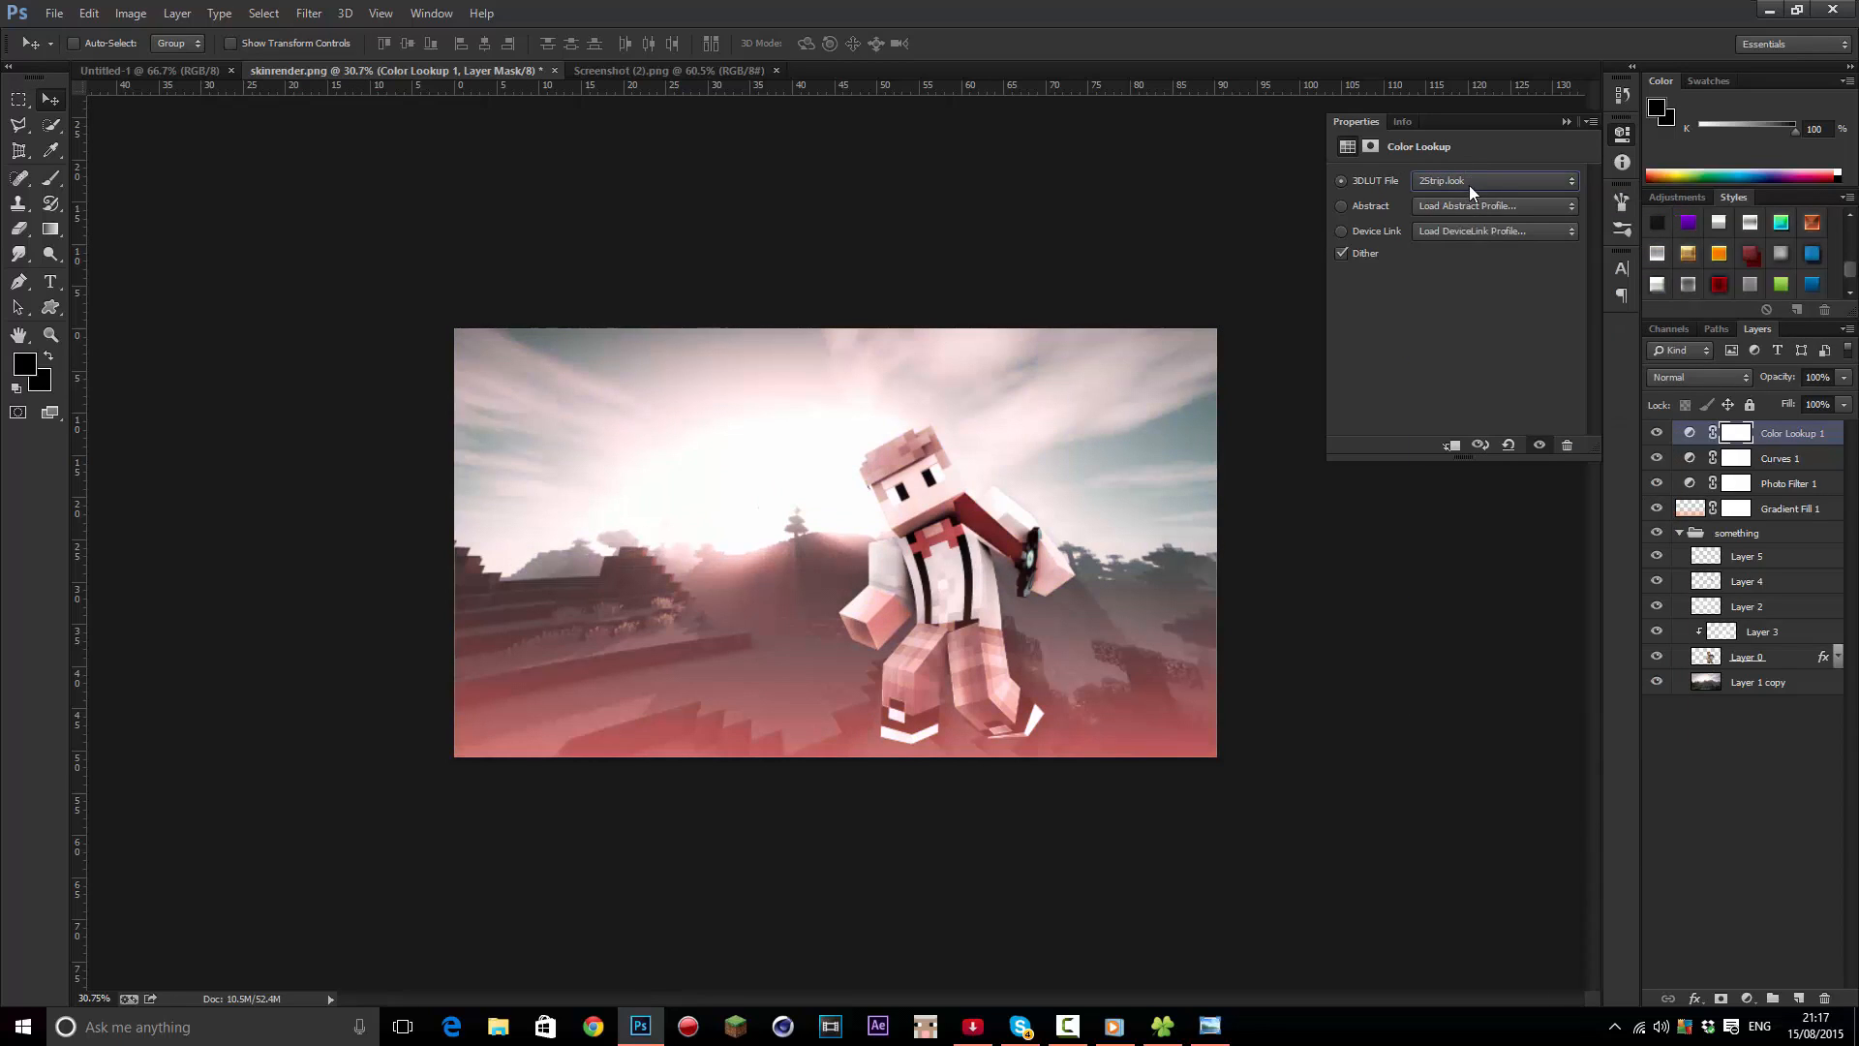
scroll(1460, 180, down, 4)
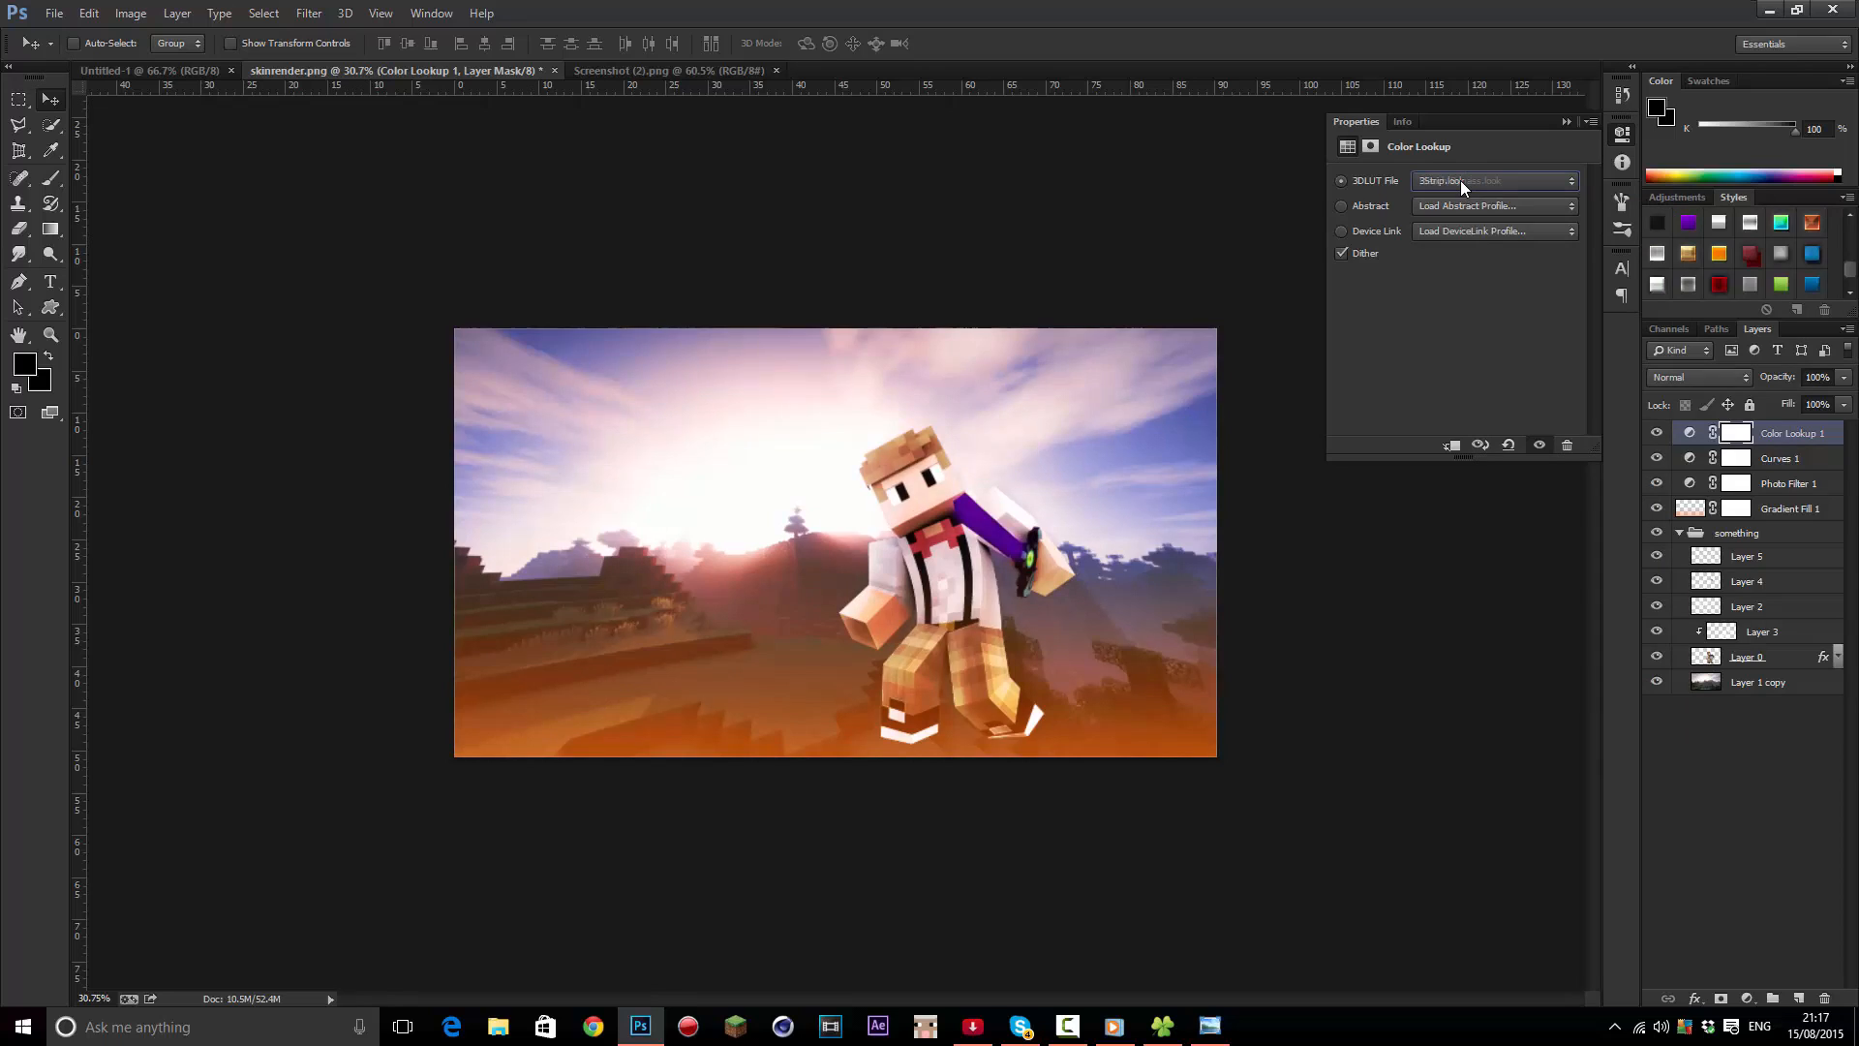
scroll(1461, 180, down, 5)
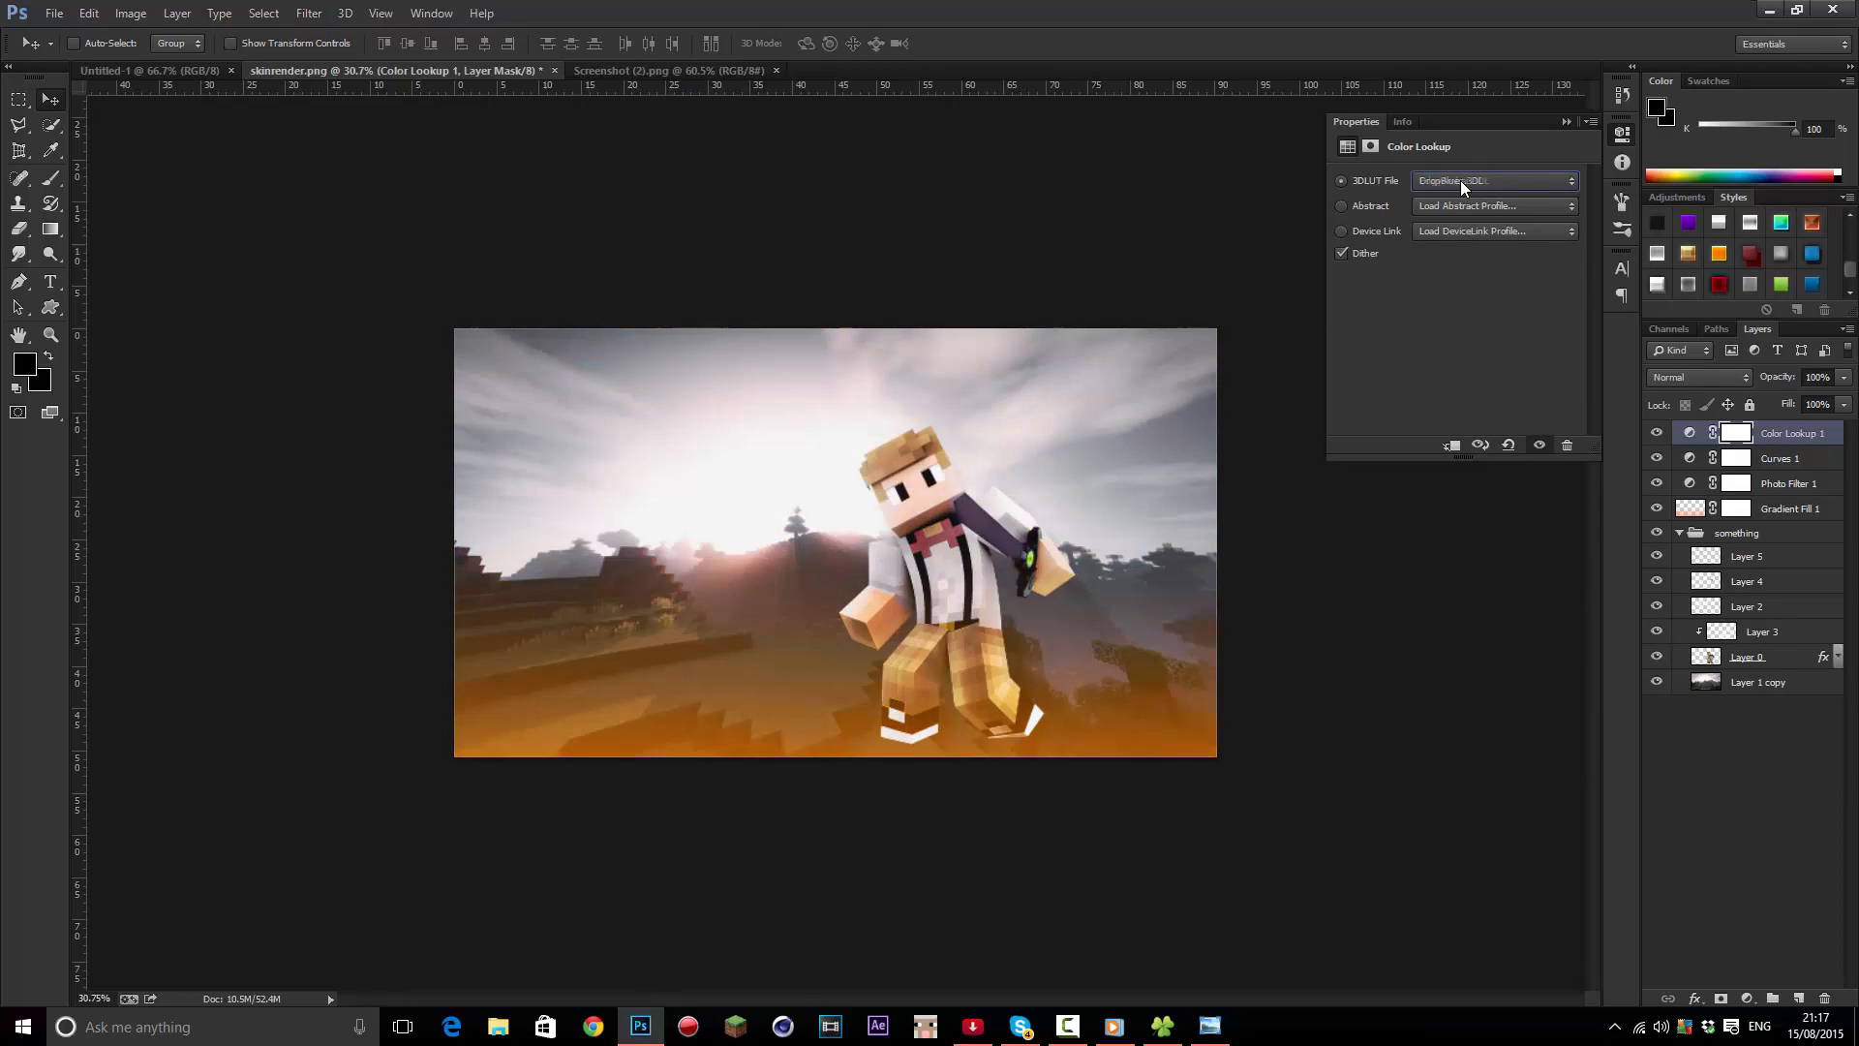
scroll(1460, 180, down, 1)
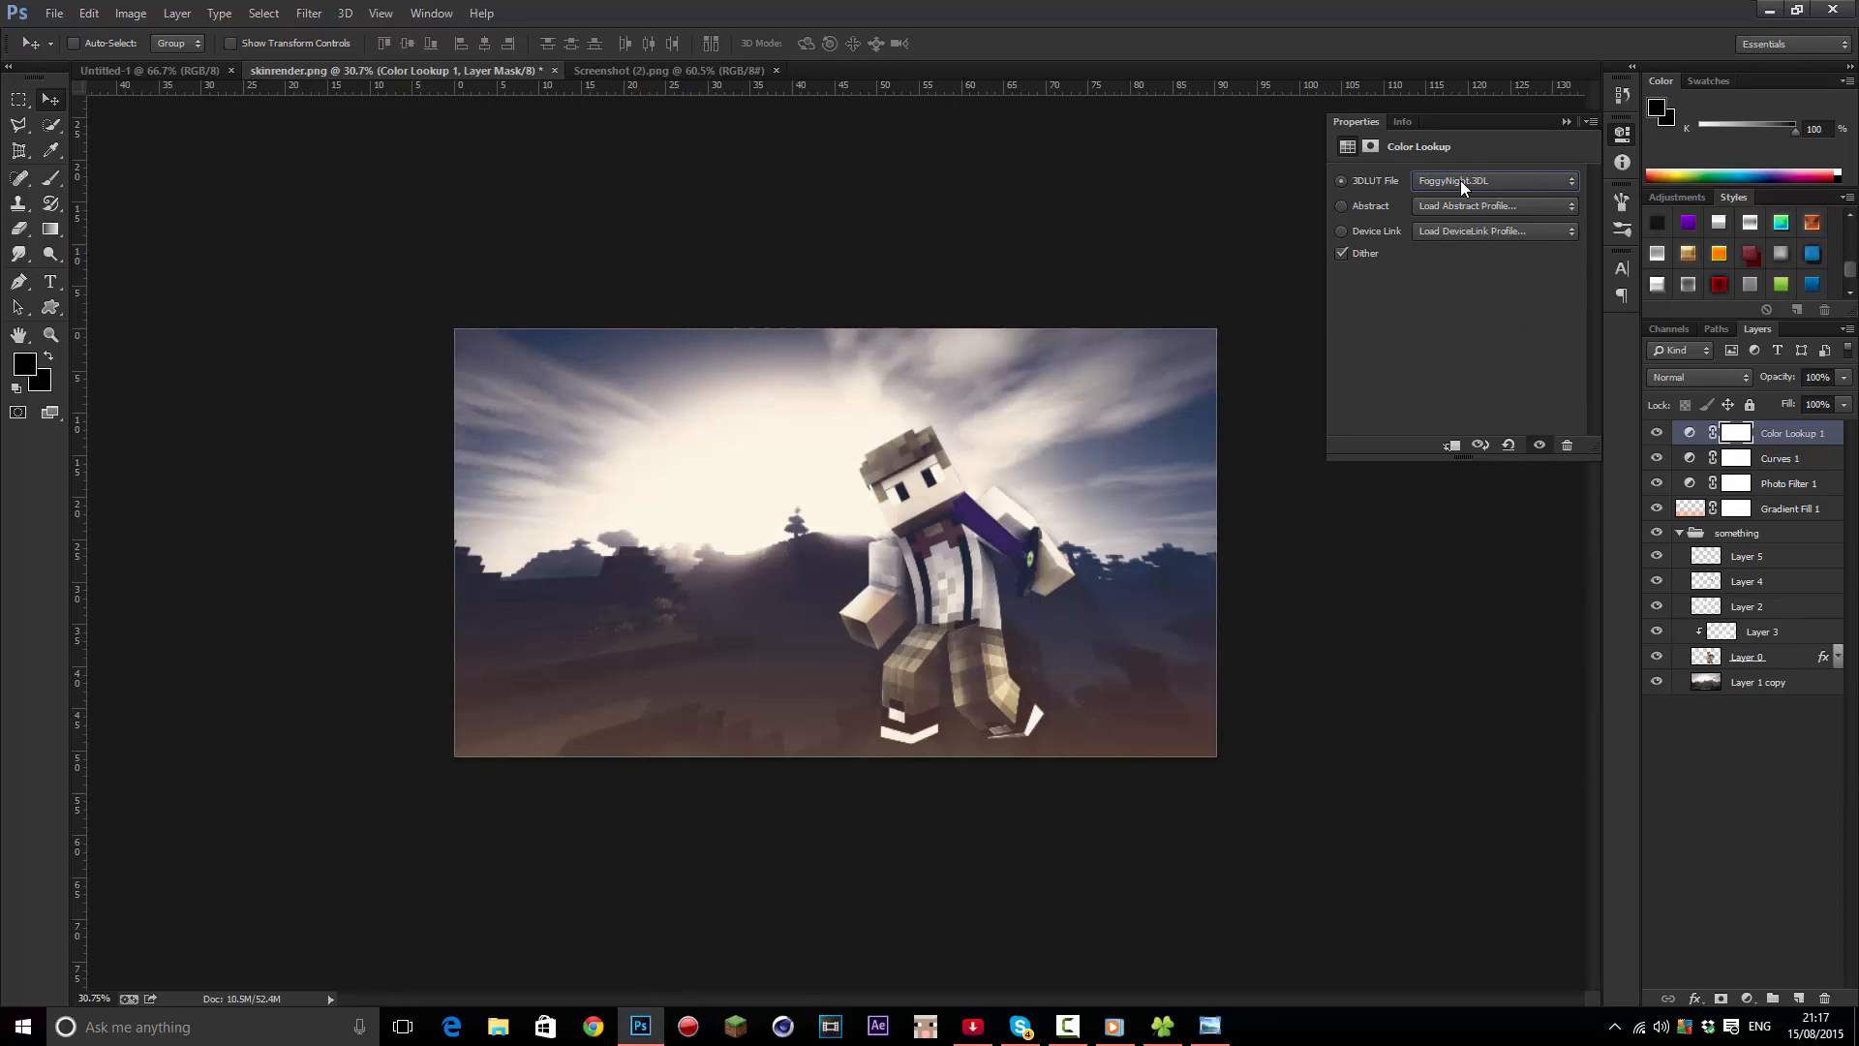
scroll(1445, 185, down, 1)
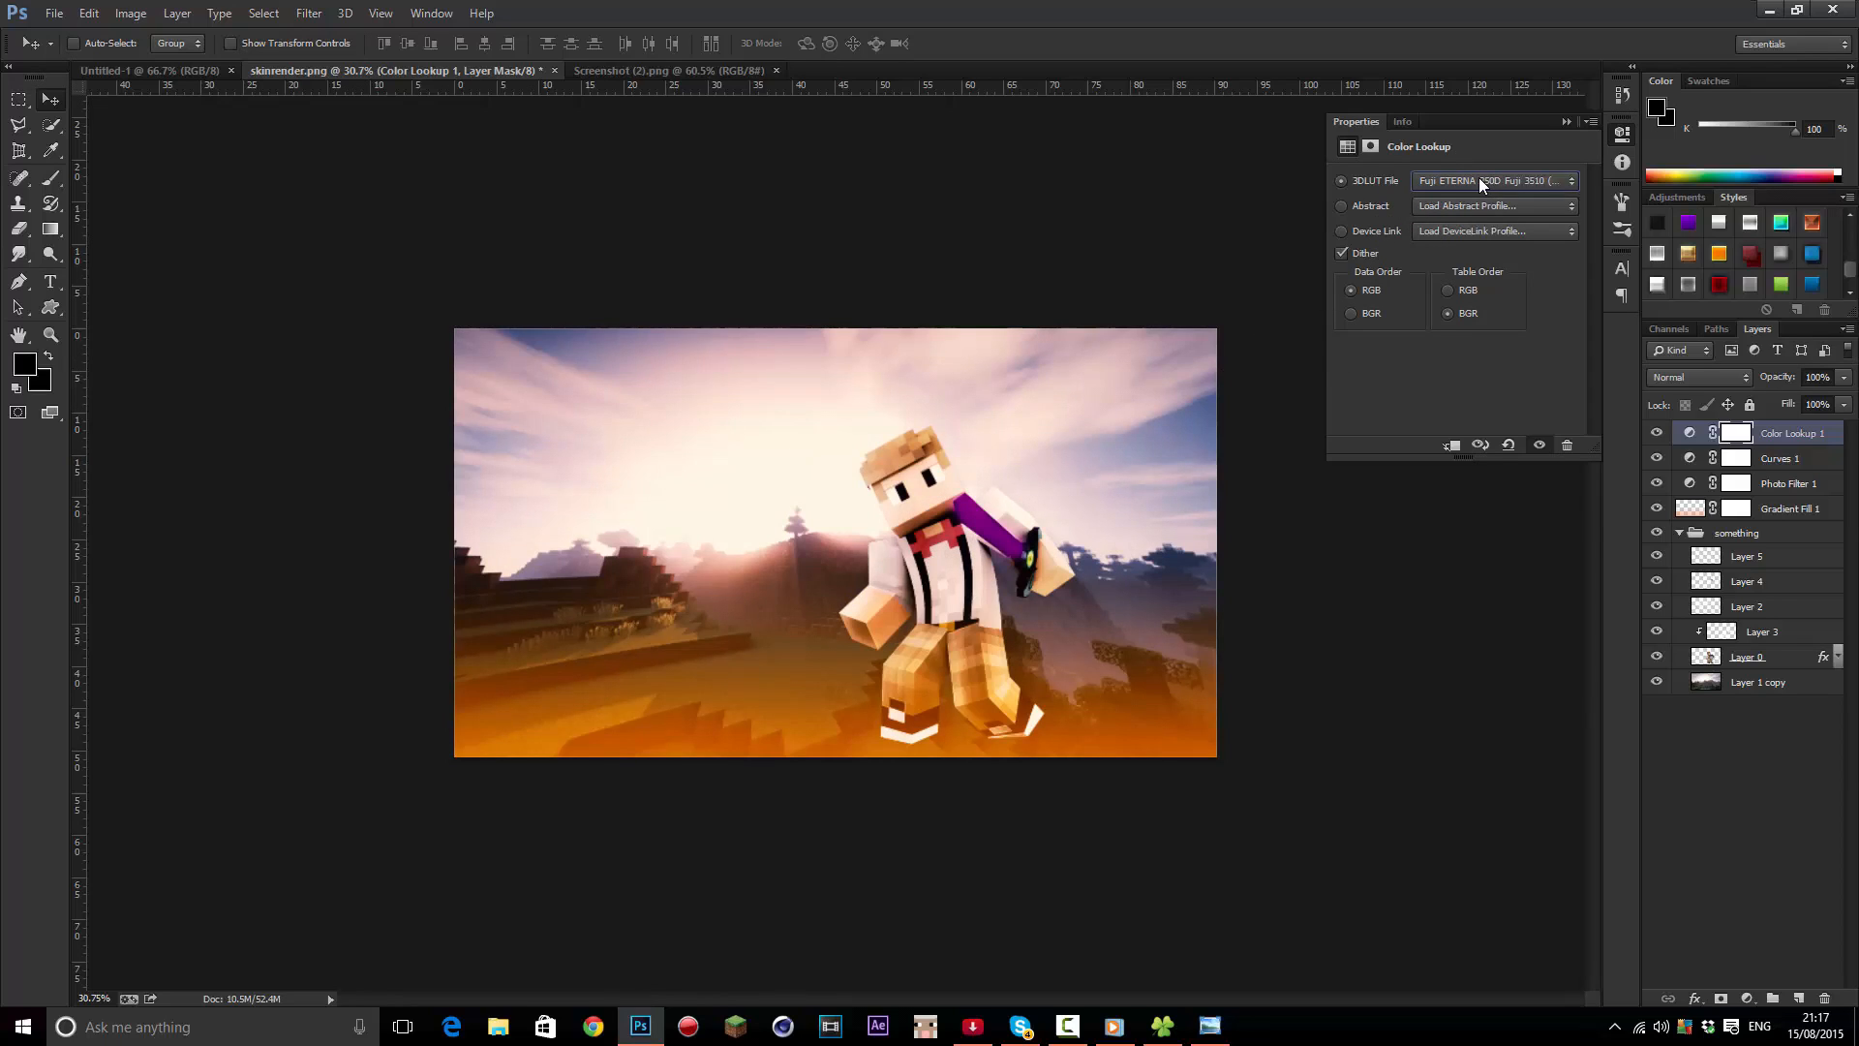
Preview the remaining 3D LUT files on the Color Lookup layer, including HorrorBlue.3DL, Kodak 5218 Kodak 2395, NightFromDay.CUBE, TensionGreen.3DL and Soft_Warming.look
scroll(1479, 179, down, 6)
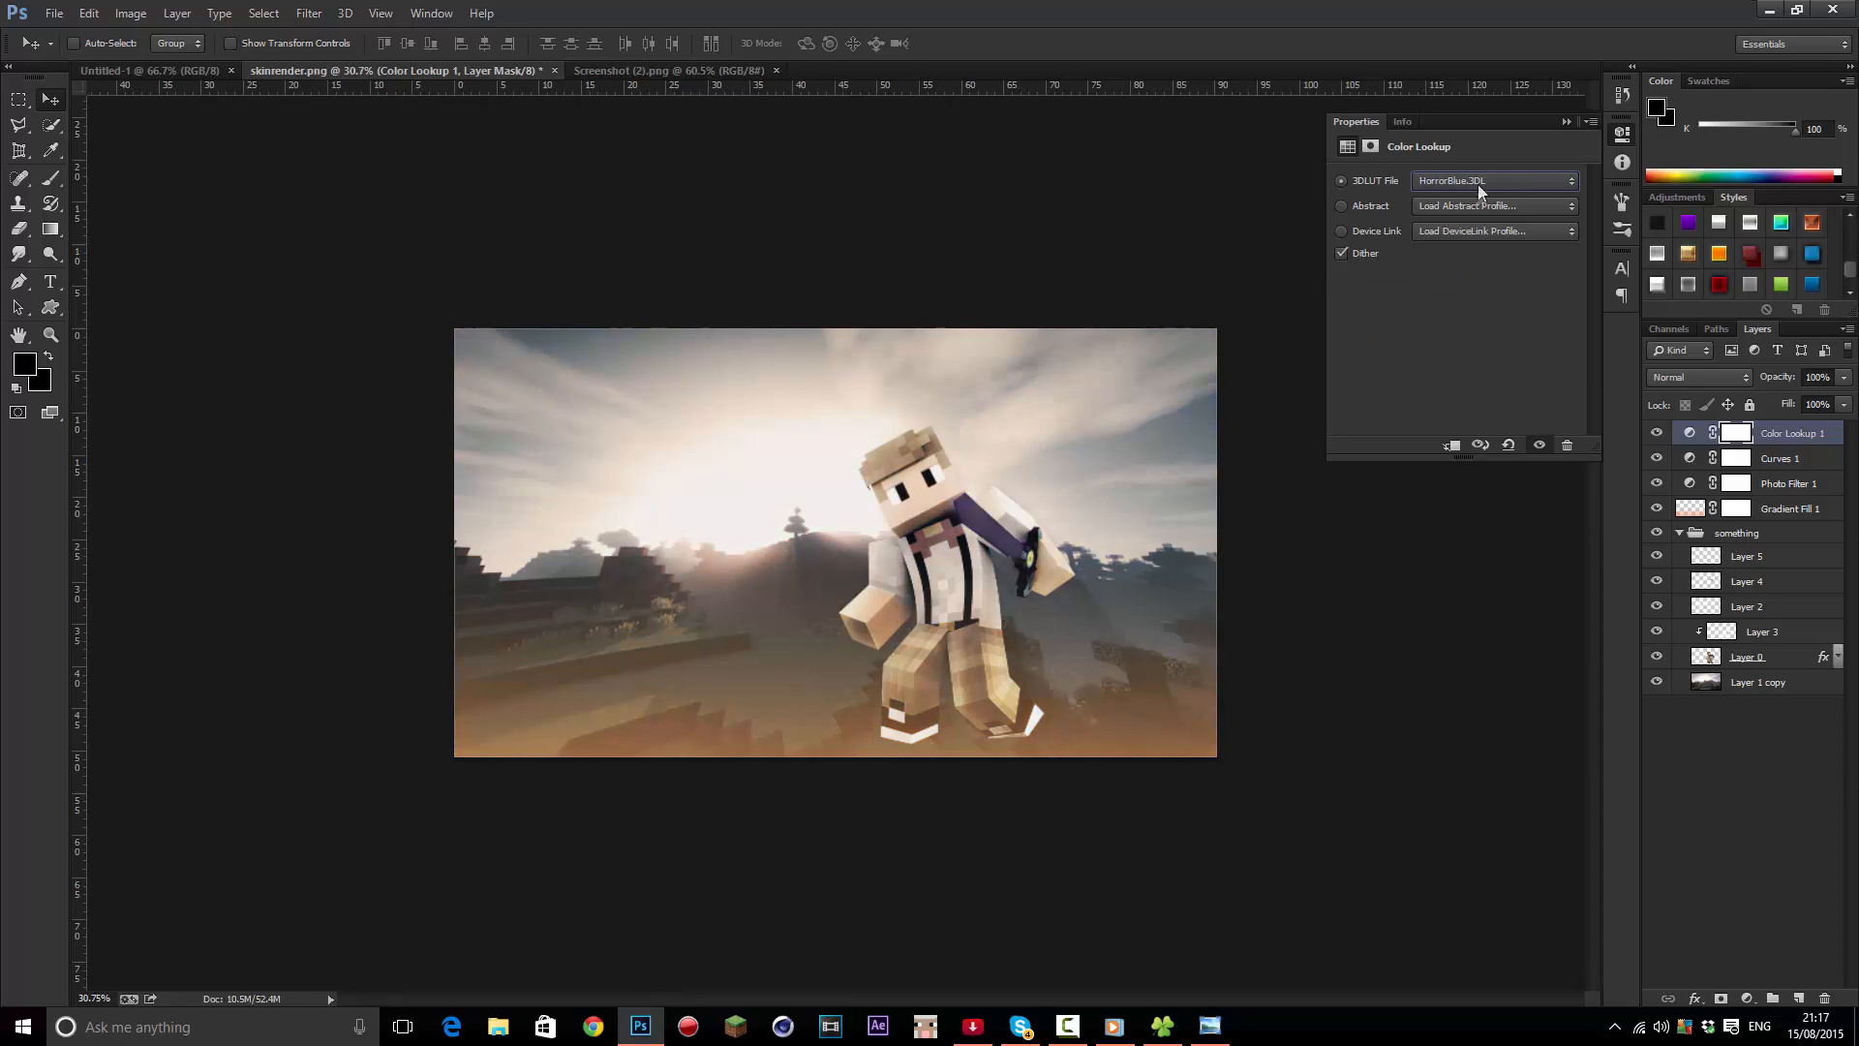
scroll(1478, 186, down, 1)
scroll(1478, 188, down, 2)
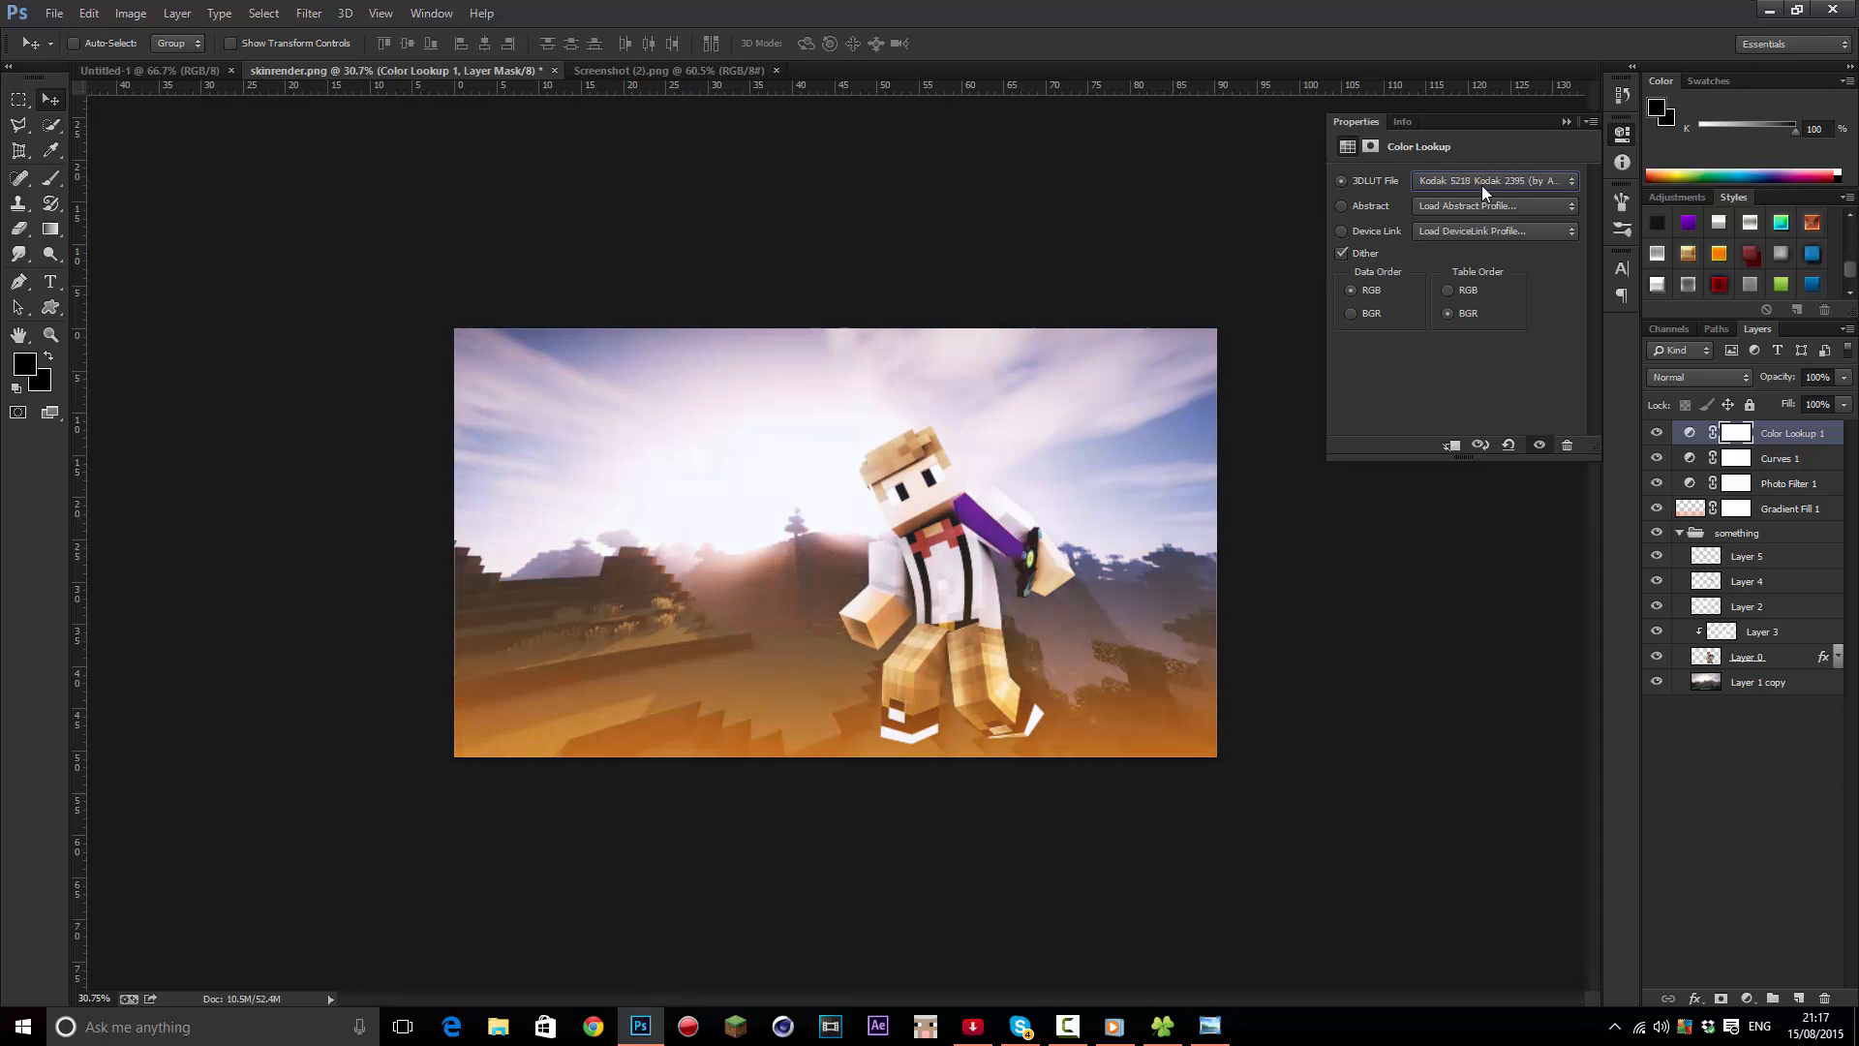
scroll(1482, 184, down, 1)
scroll(1501, 184, down, 1)
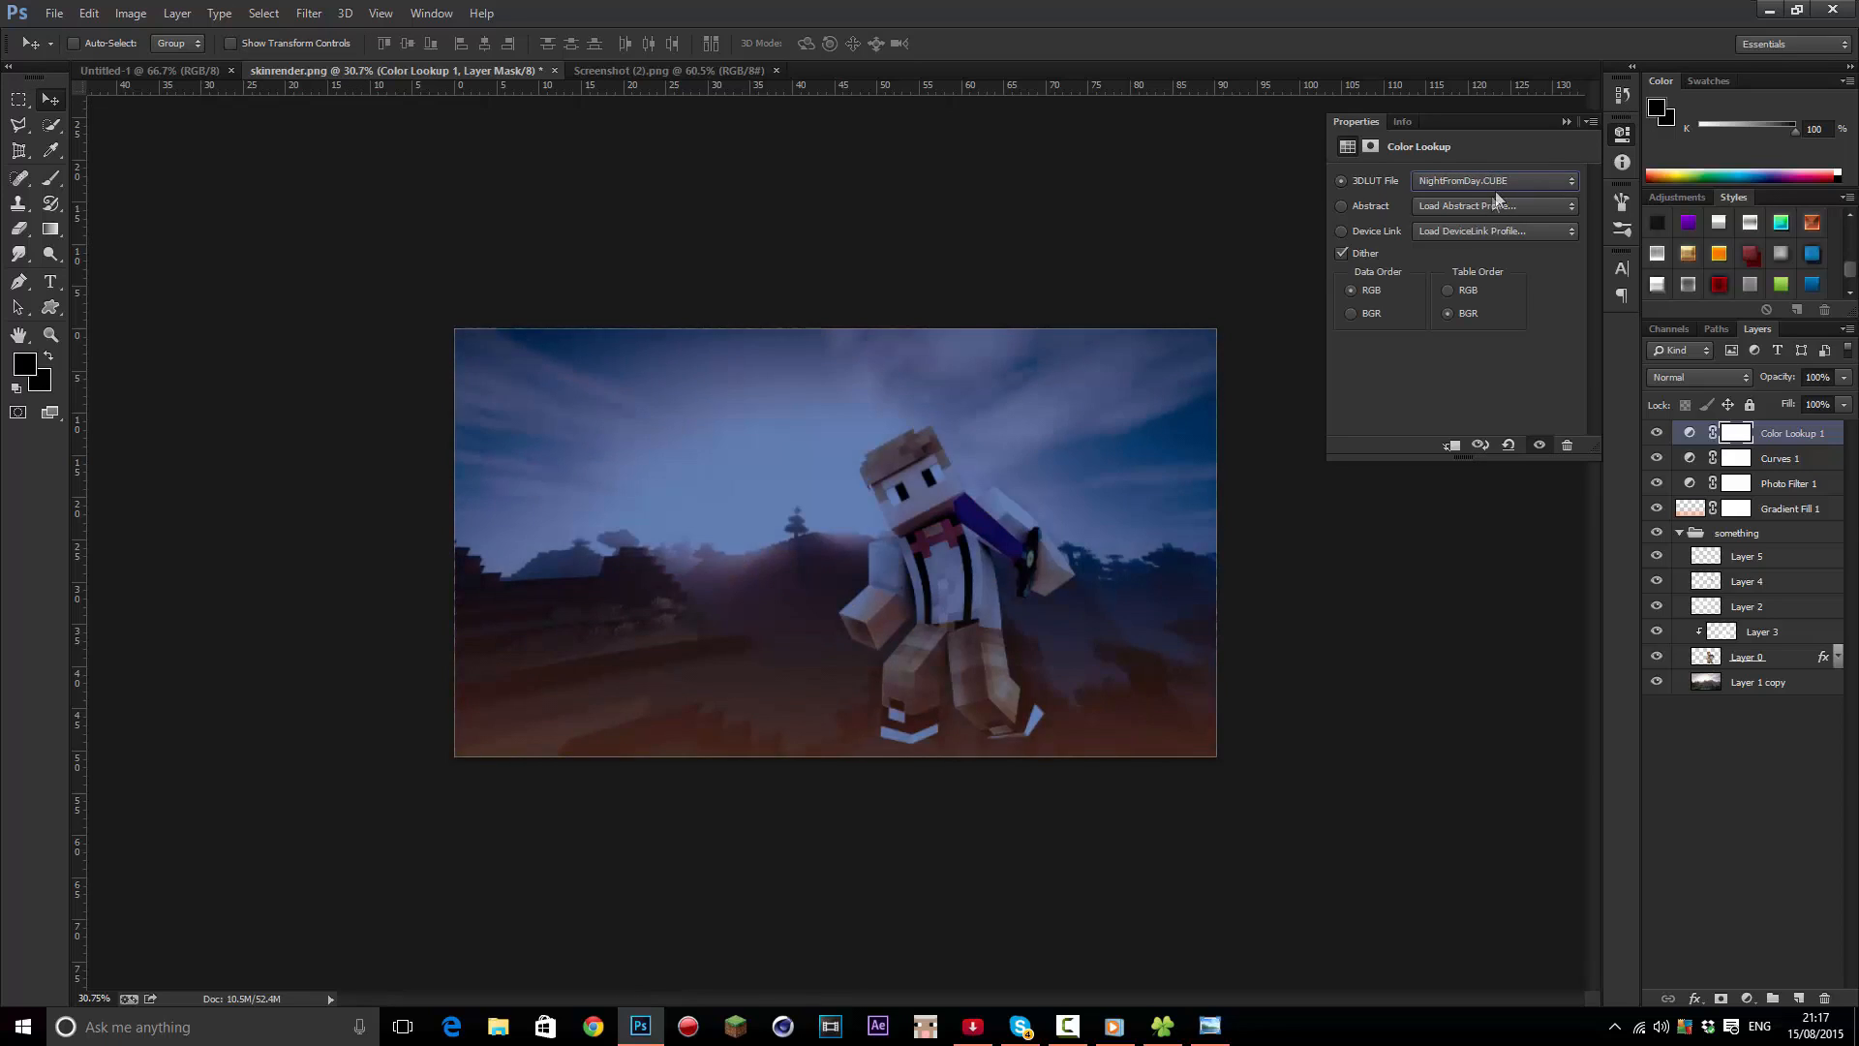
scroll(1483, 191, down, 1)
scroll(1484, 180, down, 2)
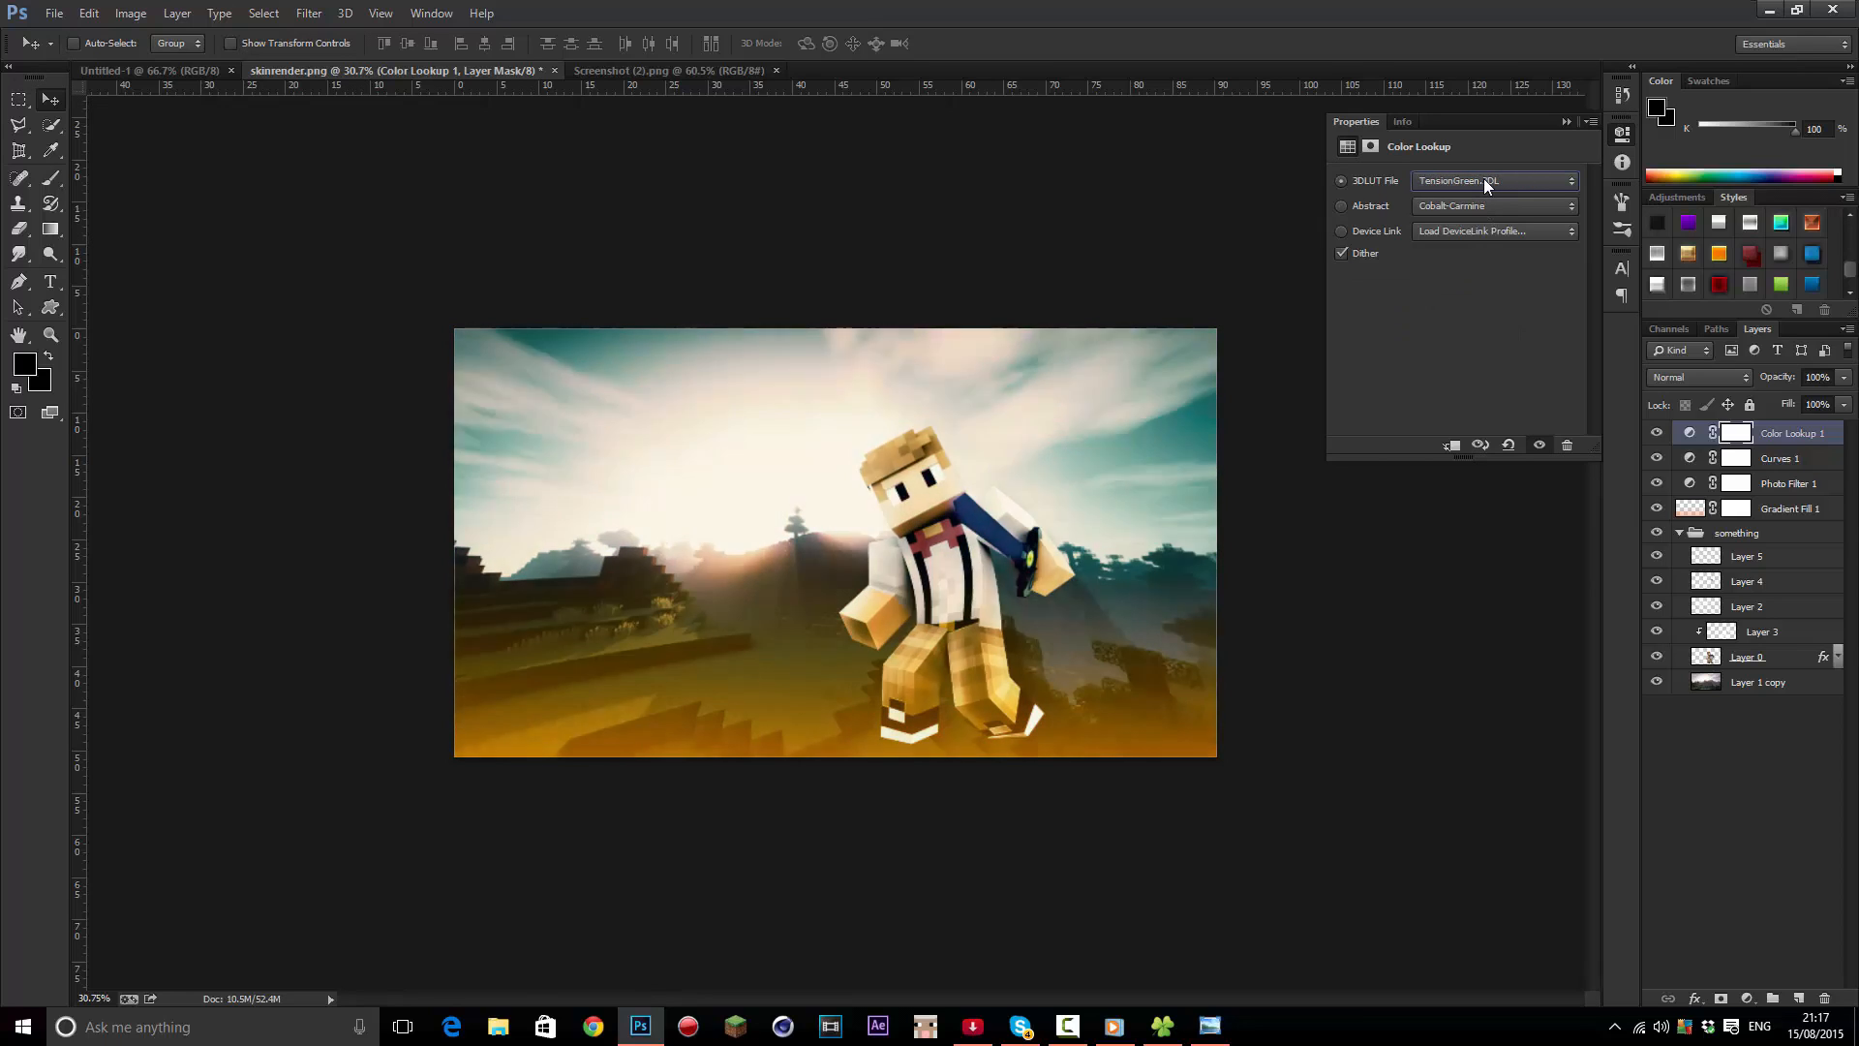
scroll(1484, 178, down, 1)
Try the FallColors.look 3D LUT on the Color Lookup layer, and switch to a Fuji ETERNA 250D LUT
click(1483, 180)
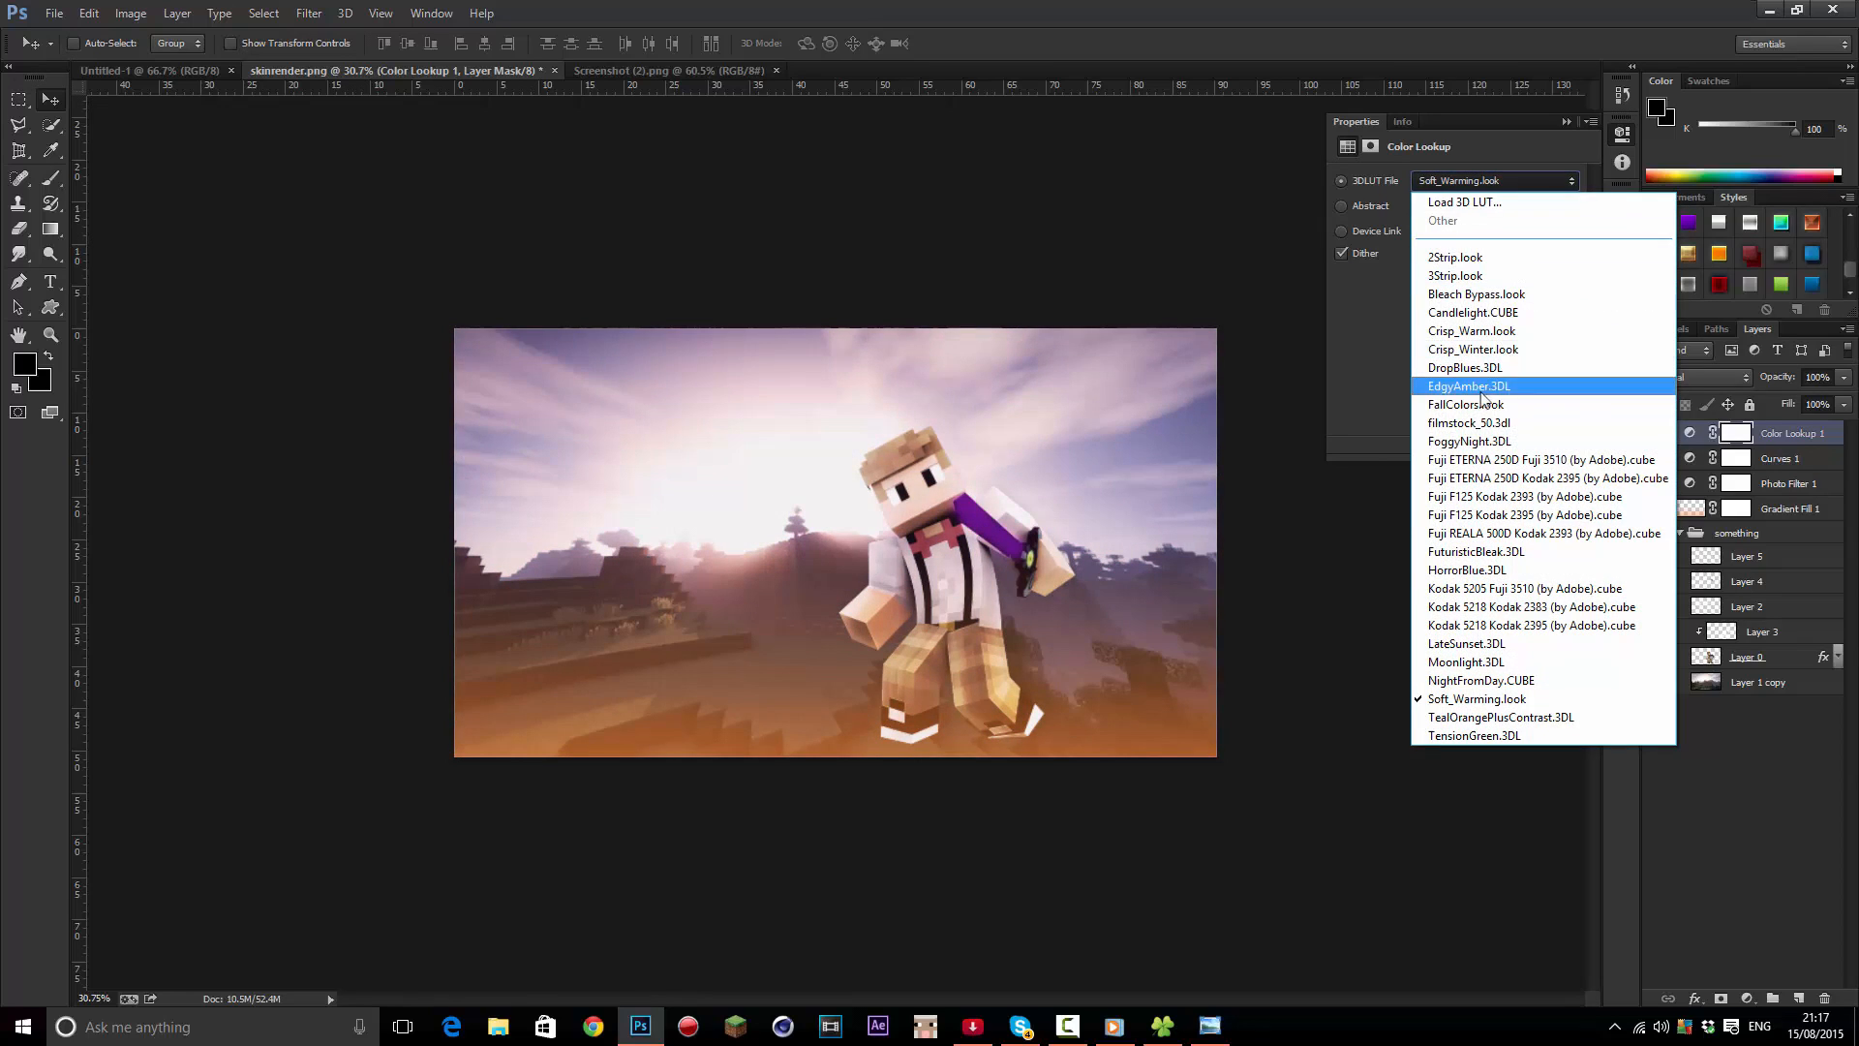
click(1472, 419)
scroll(1453, 182, up, 1)
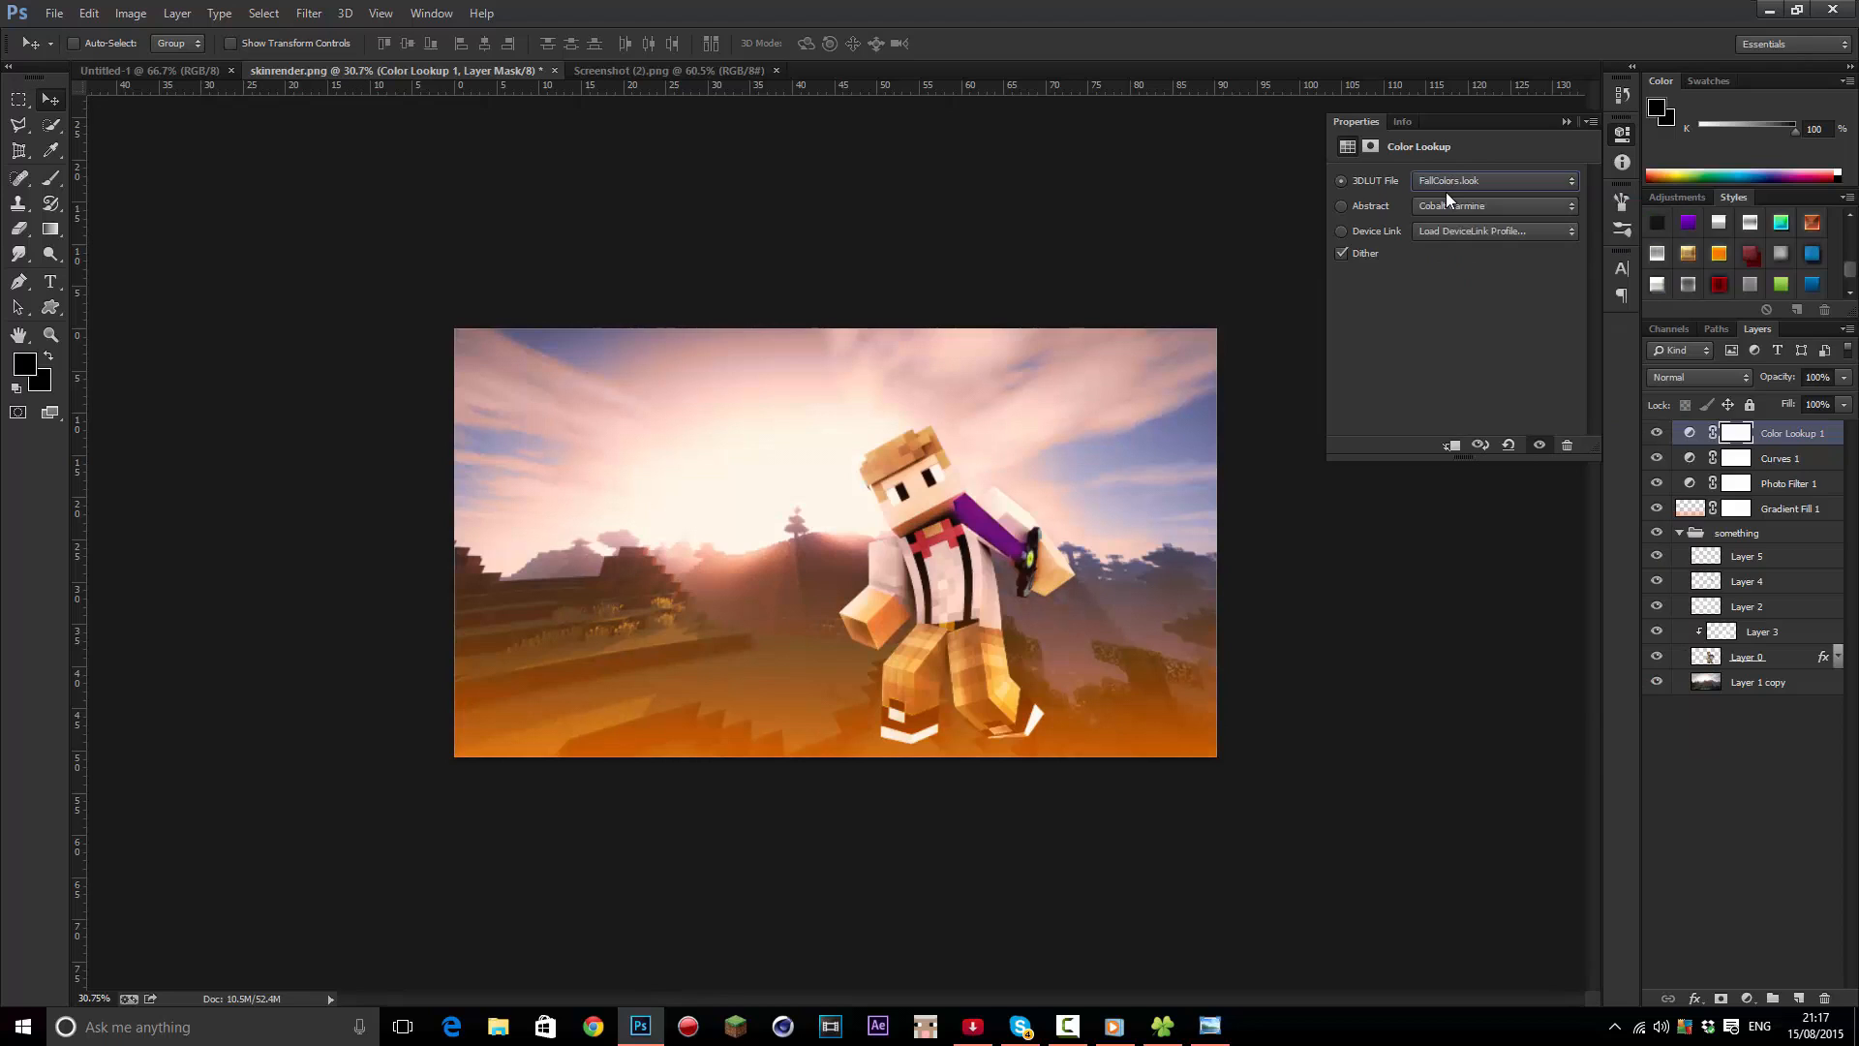
scroll(1452, 184, down, 3)
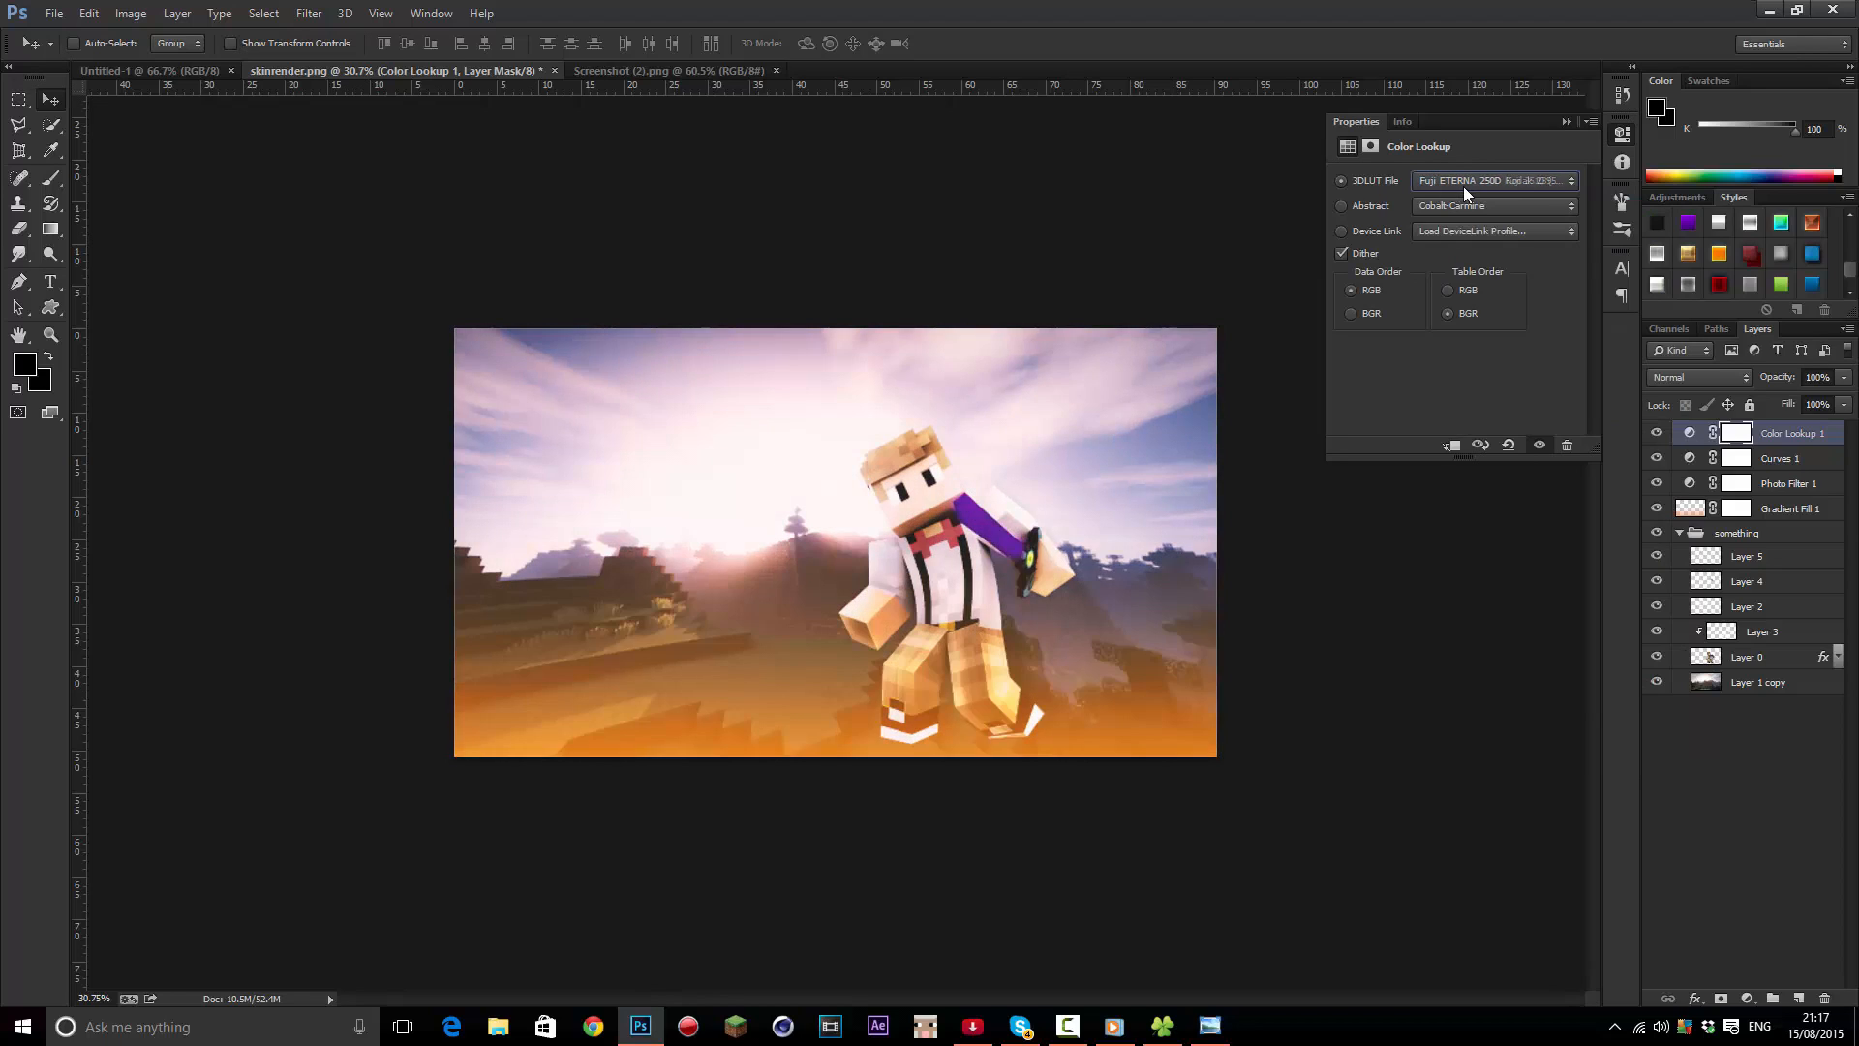
click(1566, 123)
Try the Color Lookup layer in blend modes from Linear Burn through Linear Dodge (Add) and Subtract to Divide, and delete the layer
click(1699, 376)
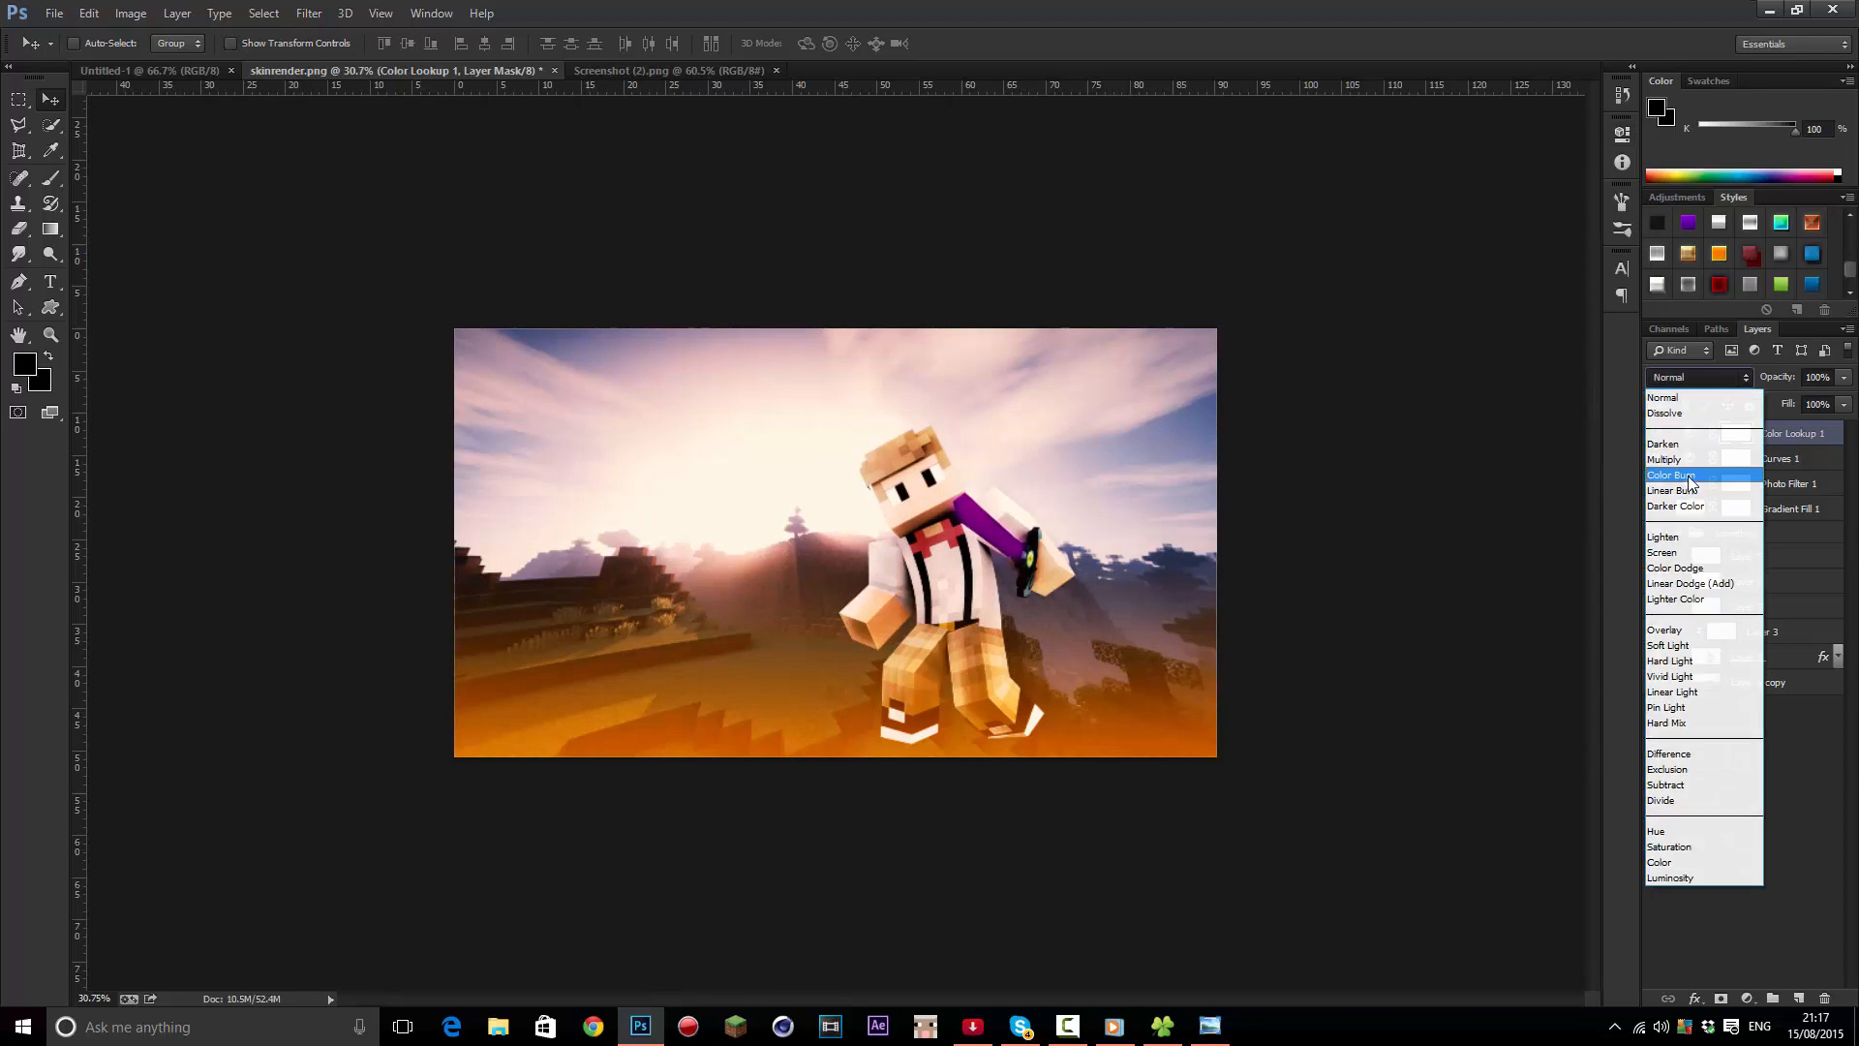
click(1690, 488)
scroll(1689, 380, down, 8)
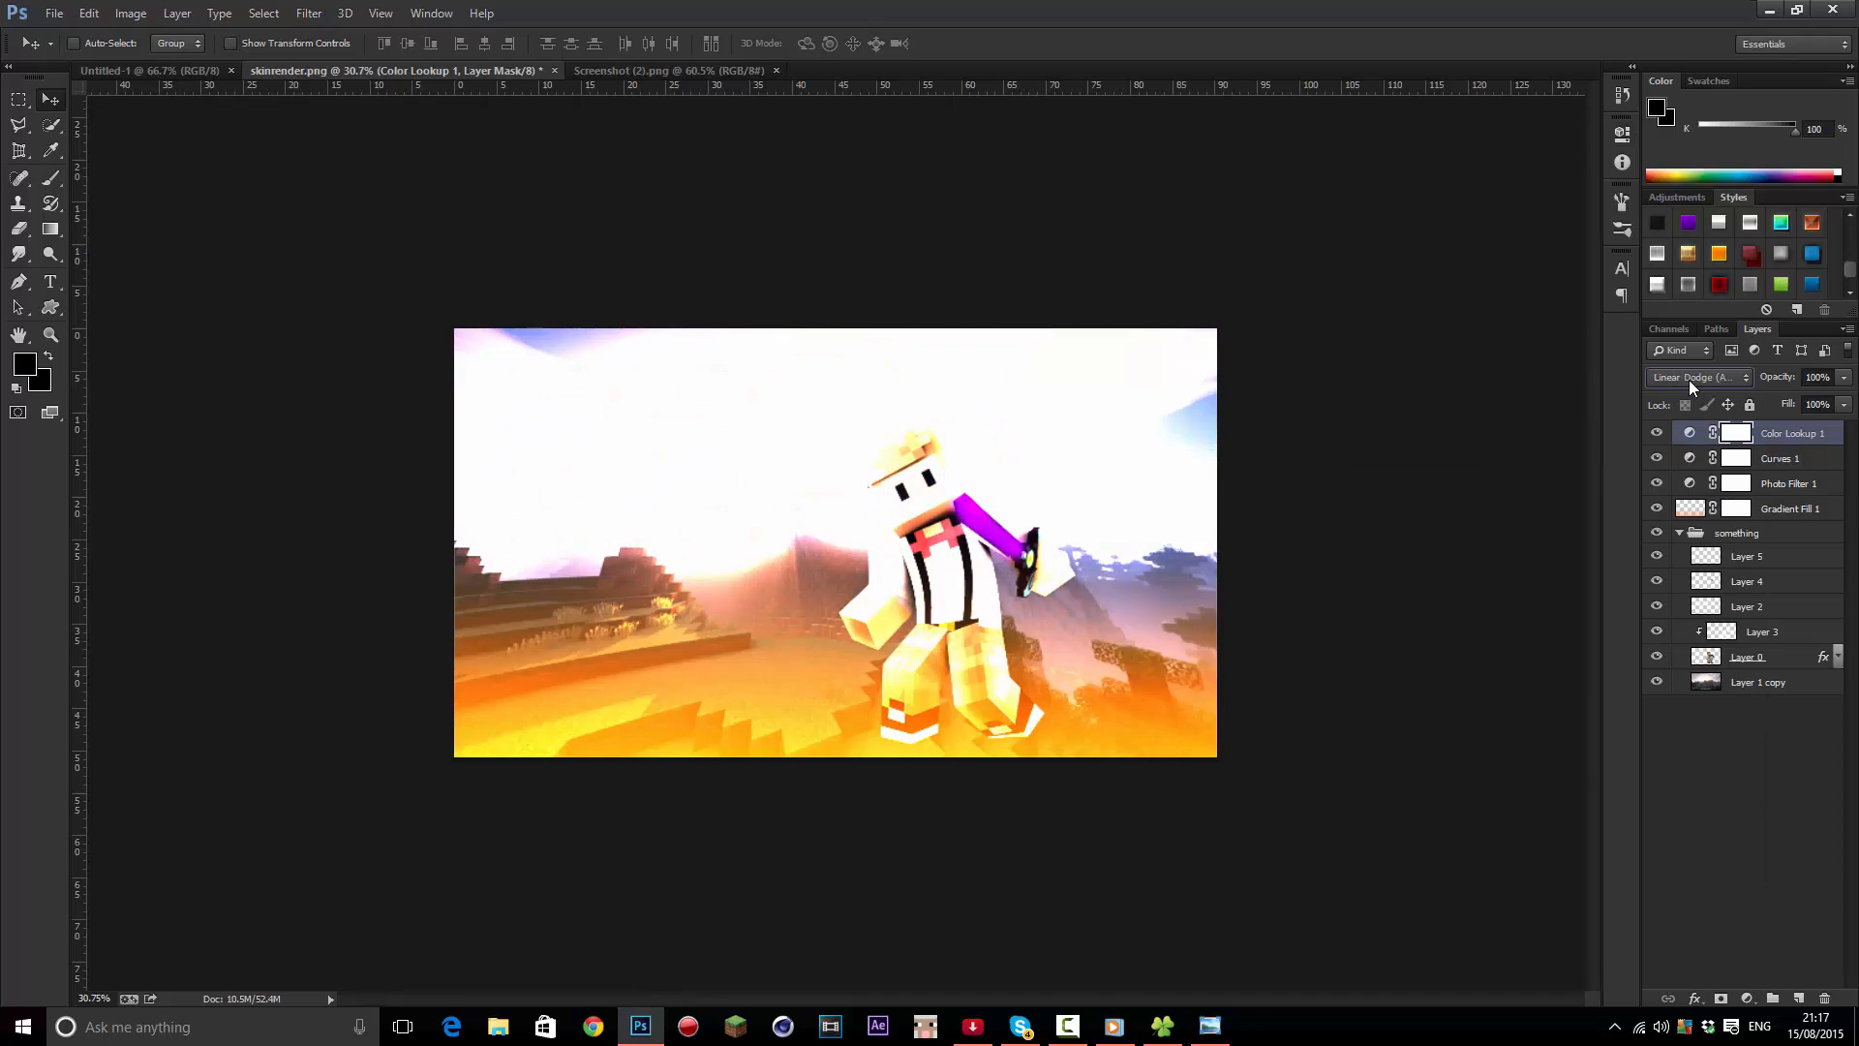
scroll(1689, 383, down, 8)
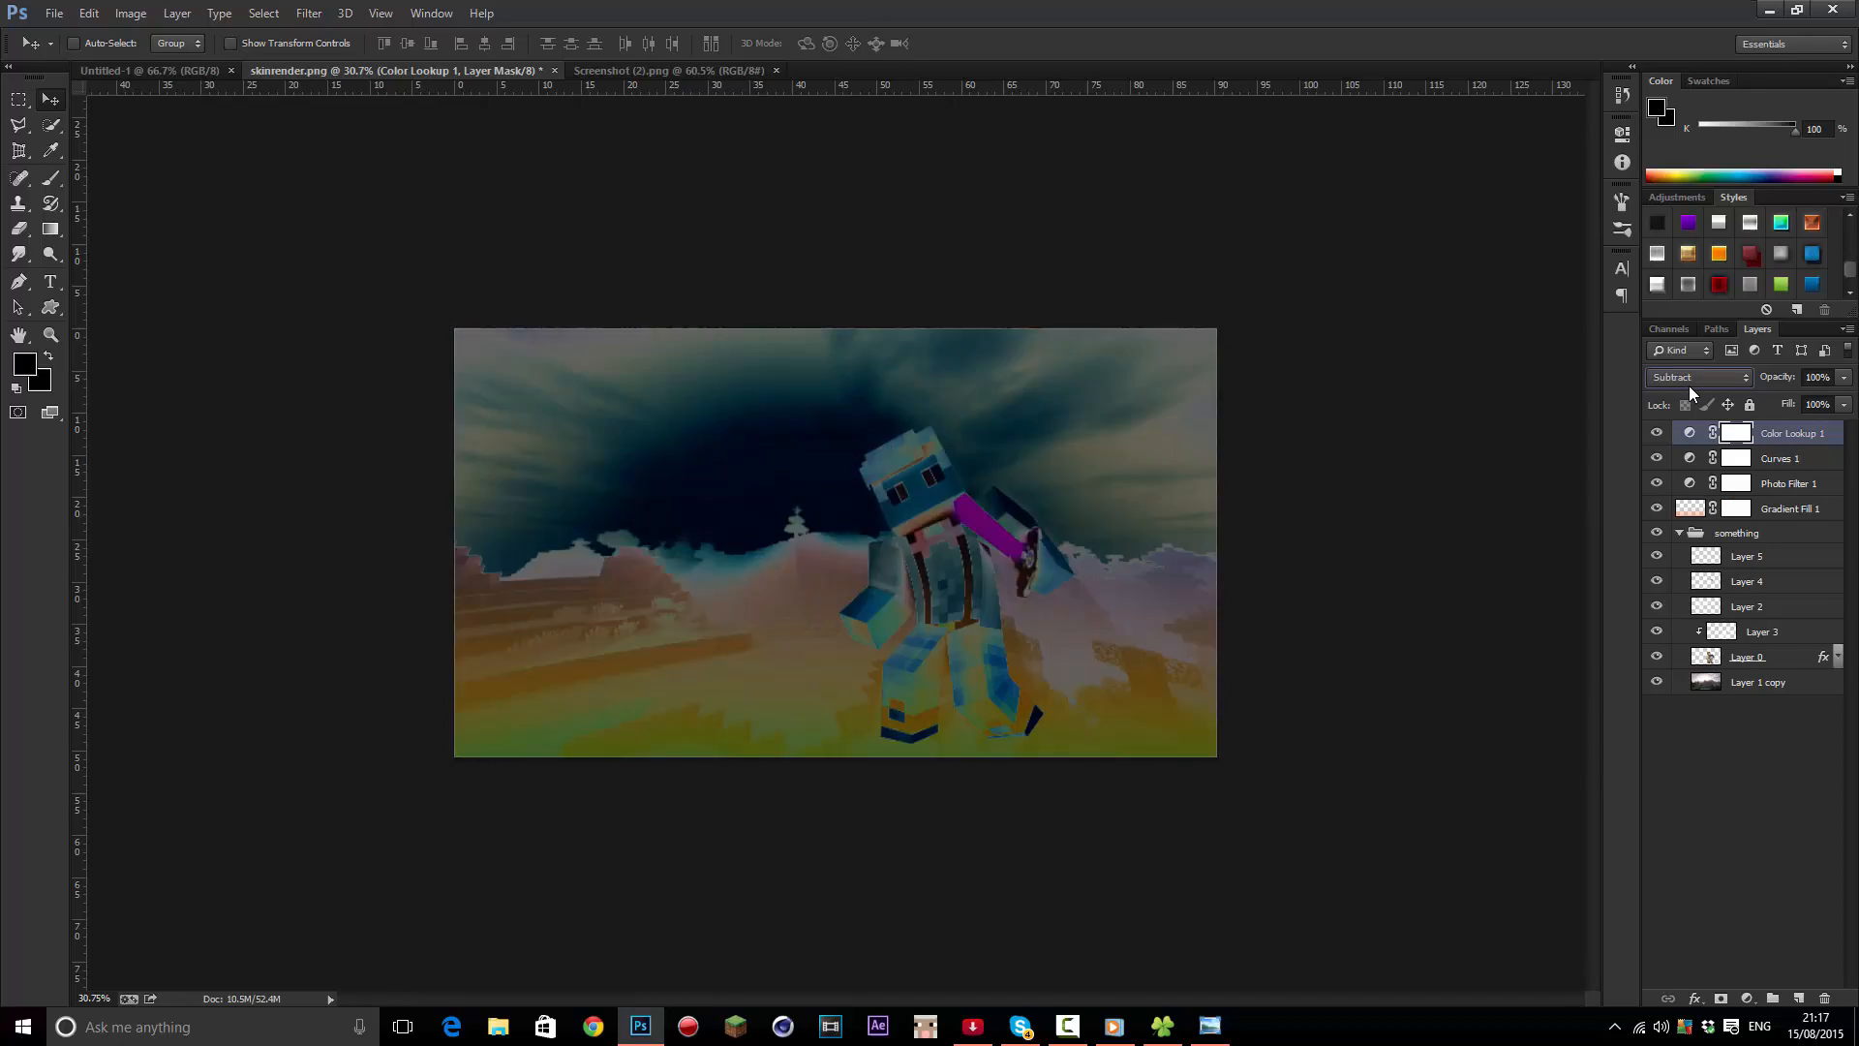
click(1662, 432)
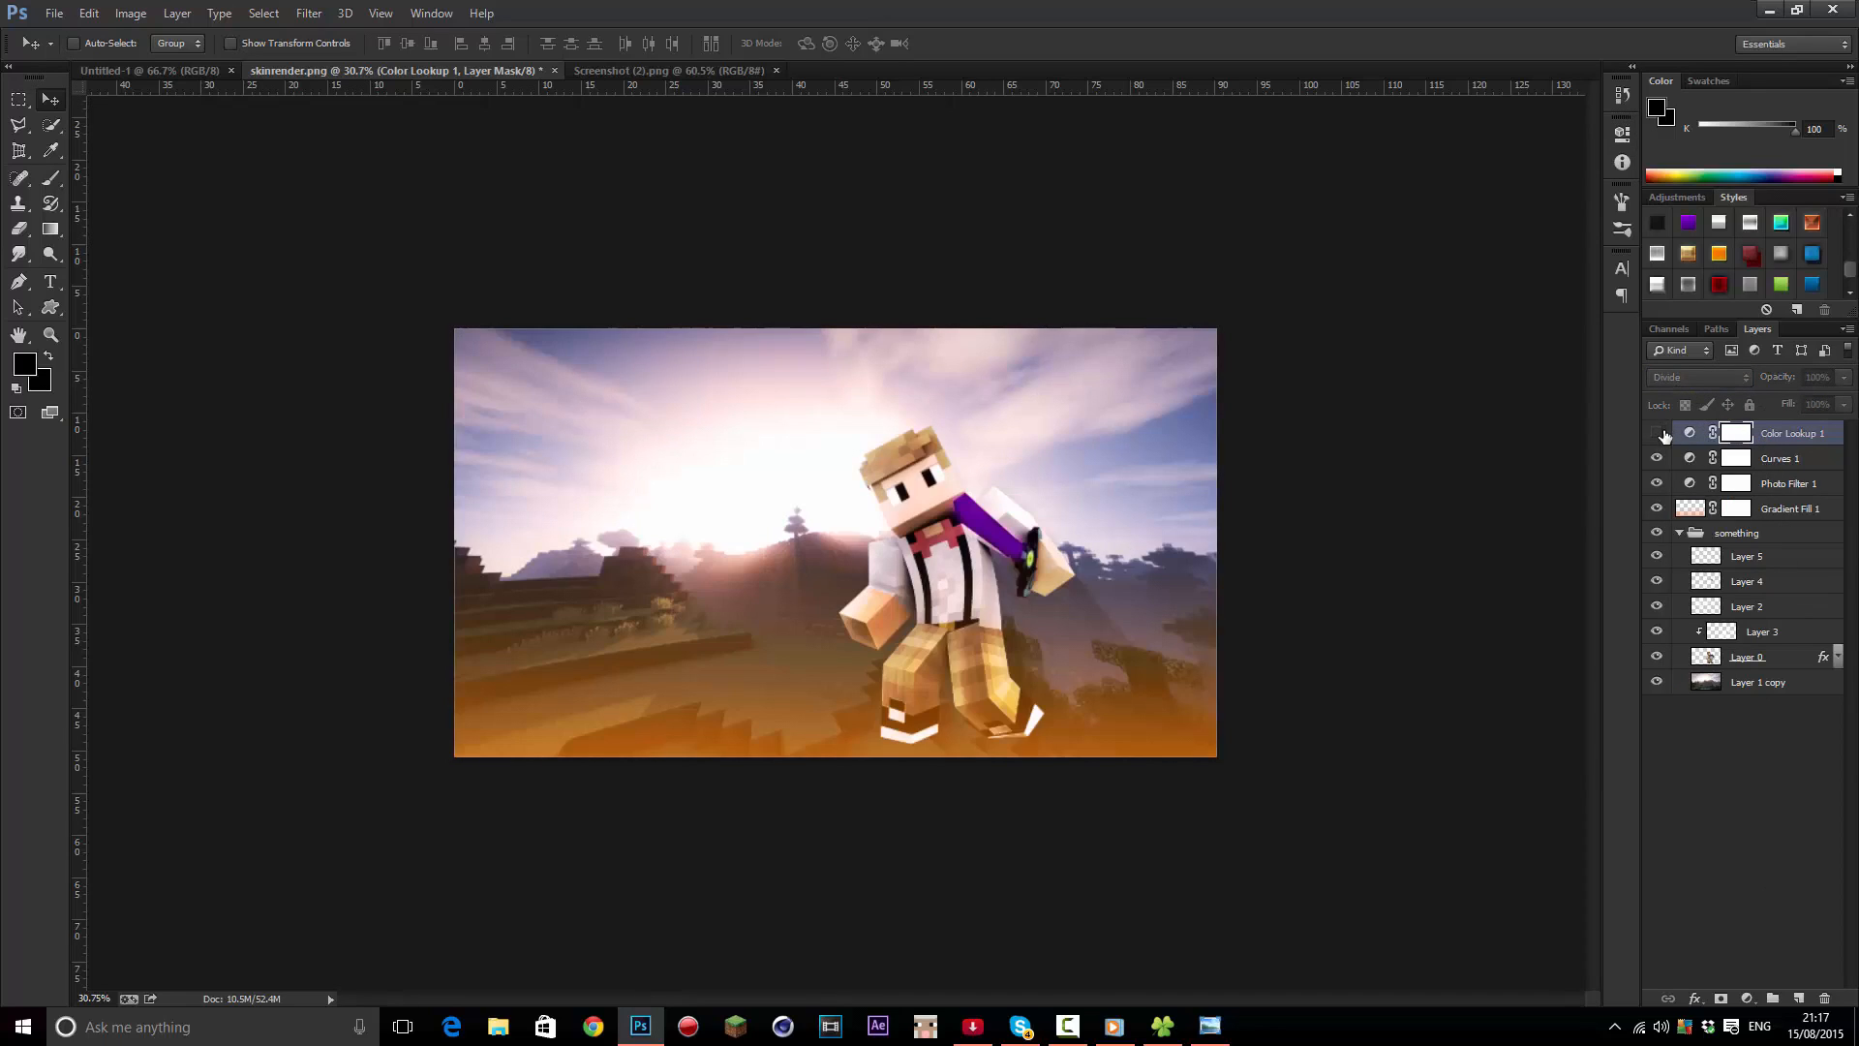
key(Delete)
Try a Black & White layer with Reds -29, Yellows 13, Greens -43, Cyans 143, Blues -43 and Magentas 139, and delete it
click(1749, 996)
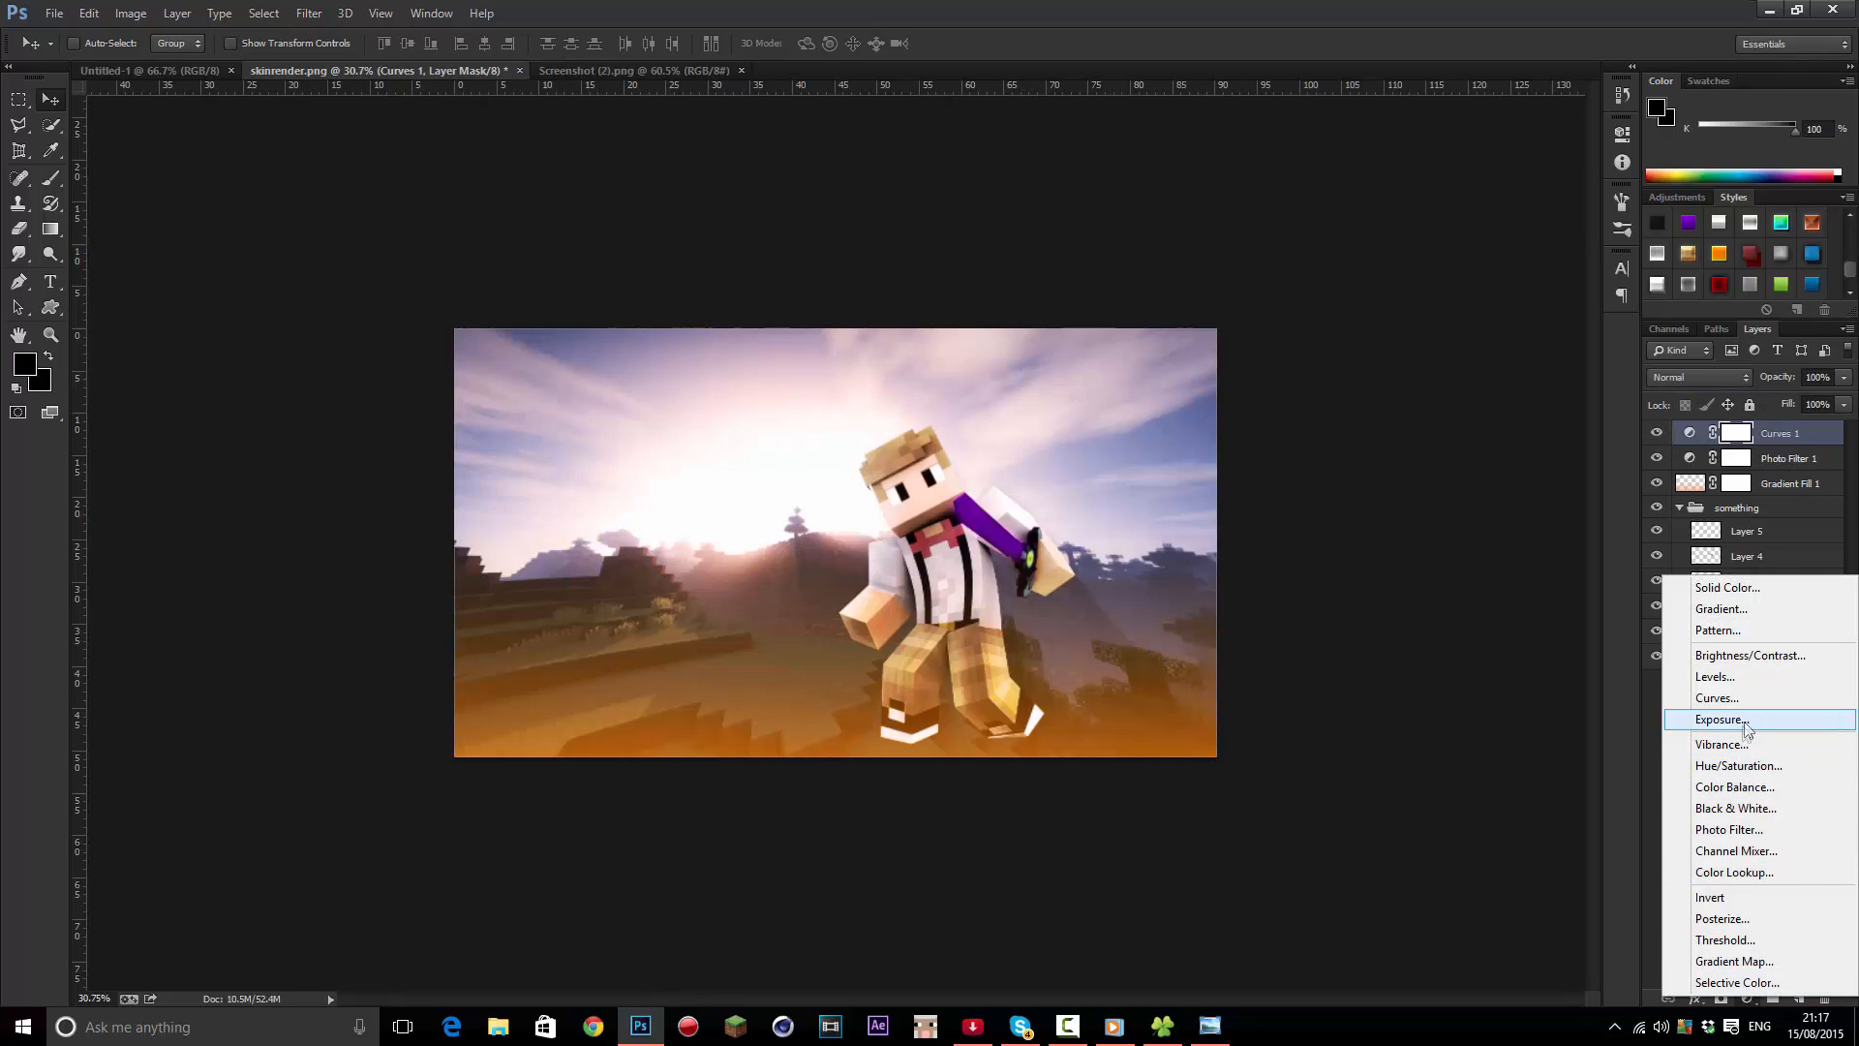
click(1735, 810)
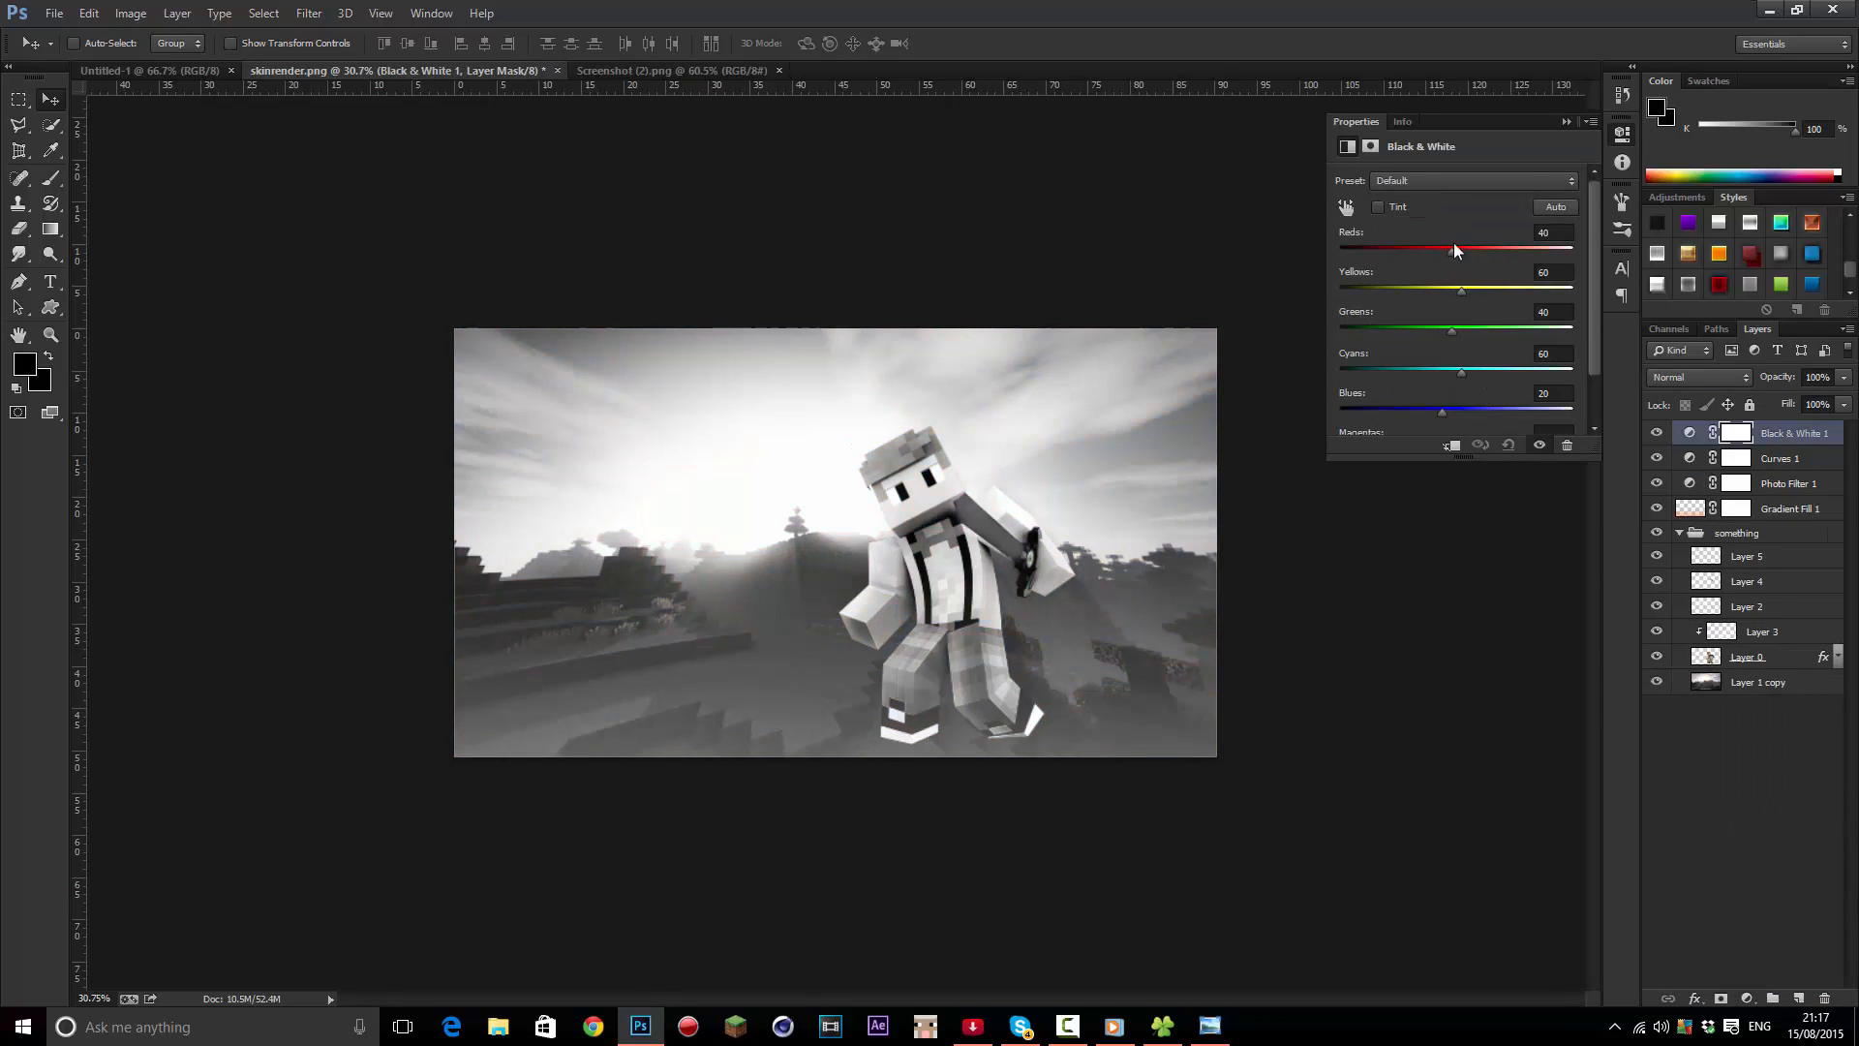
drag(1448, 250, 1413, 330)
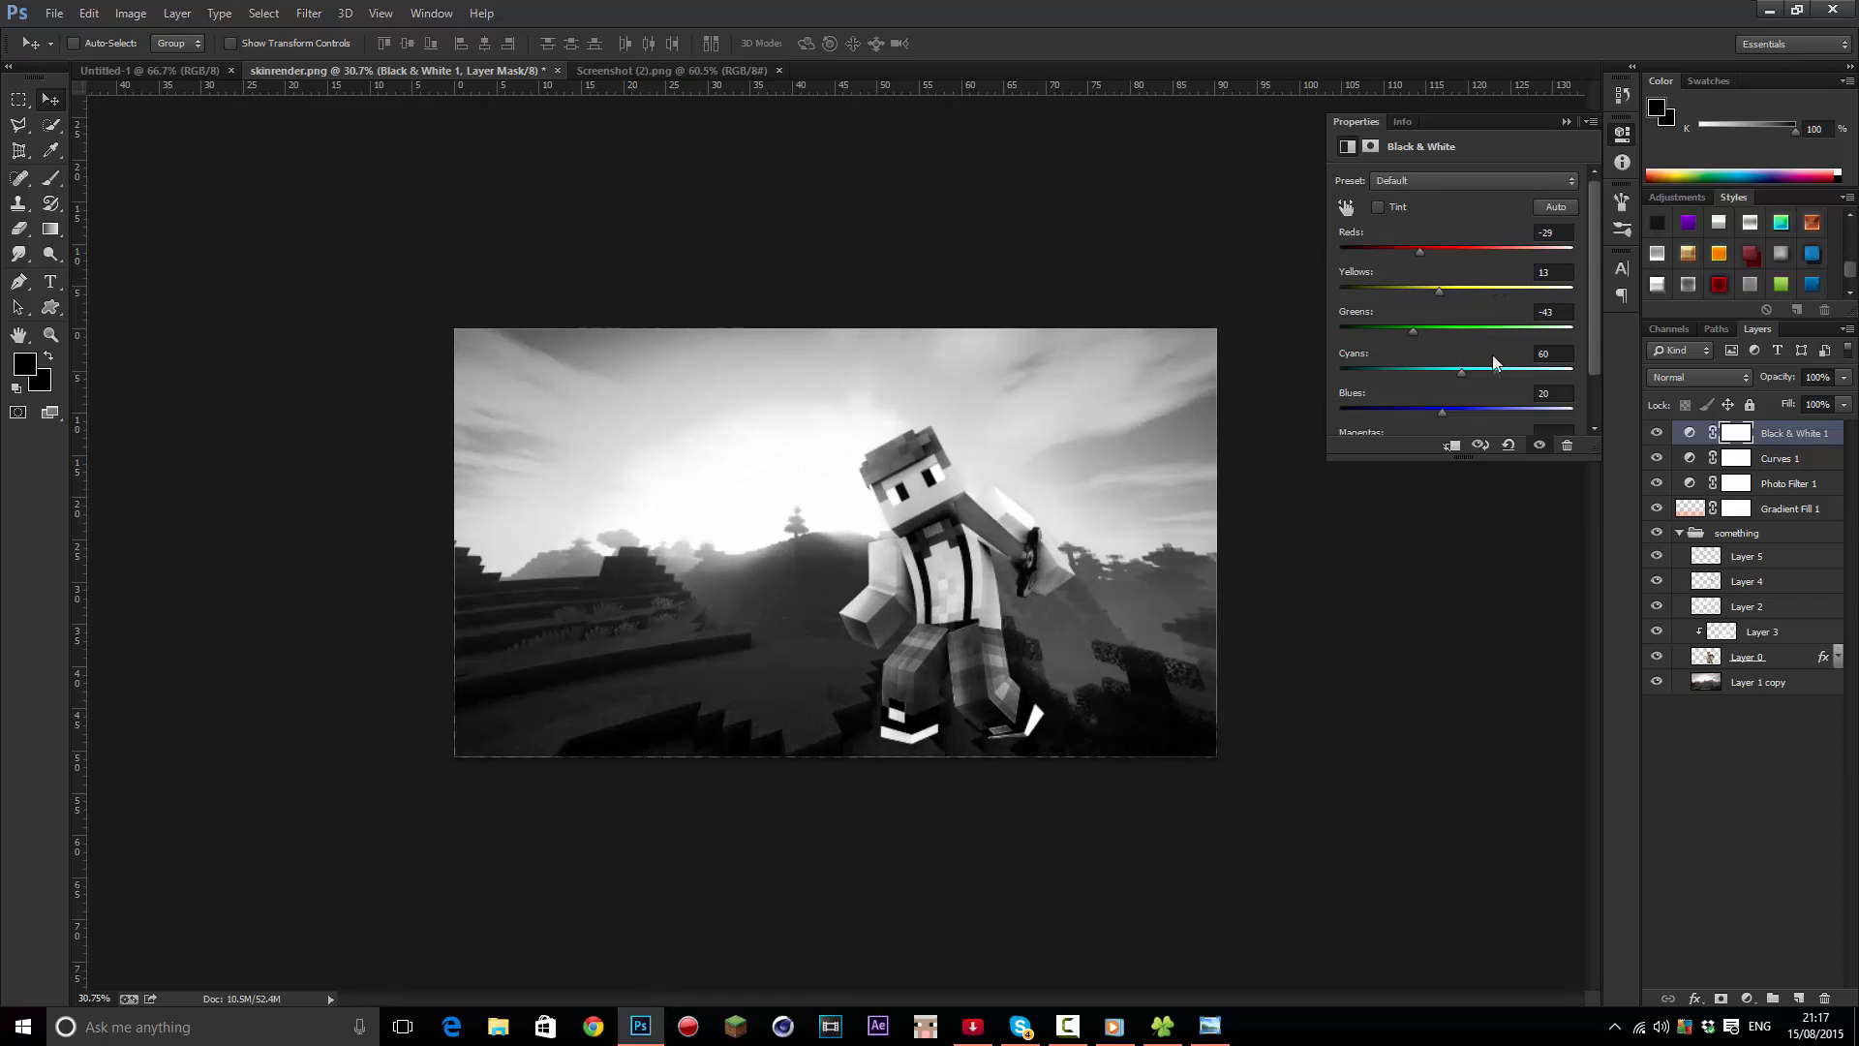
mouse_move(1497, 380)
mouse_down()
mouse_move(1423, 411)
mouse_move(1343, 412)
mouse_move(1499, 395)
mouse_up()
scroll(1444, 354, down, 1)
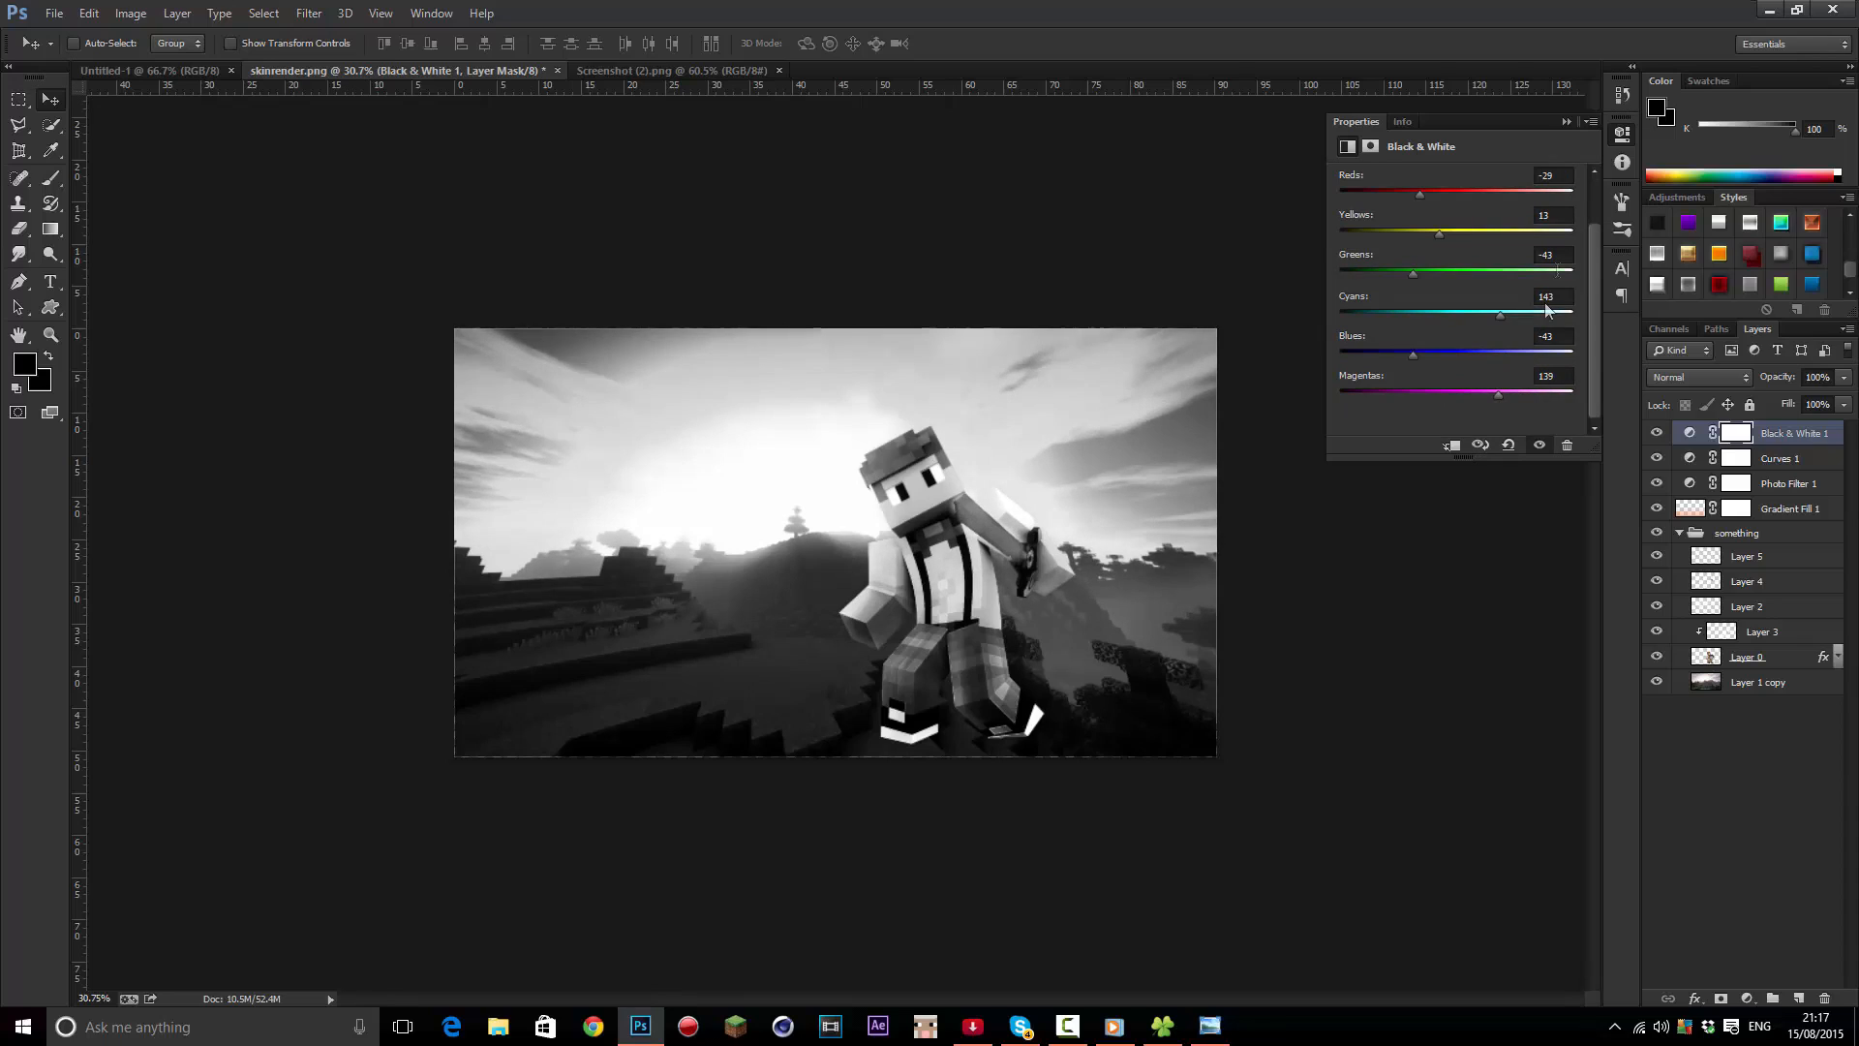
click(1568, 122)
key(Delete)
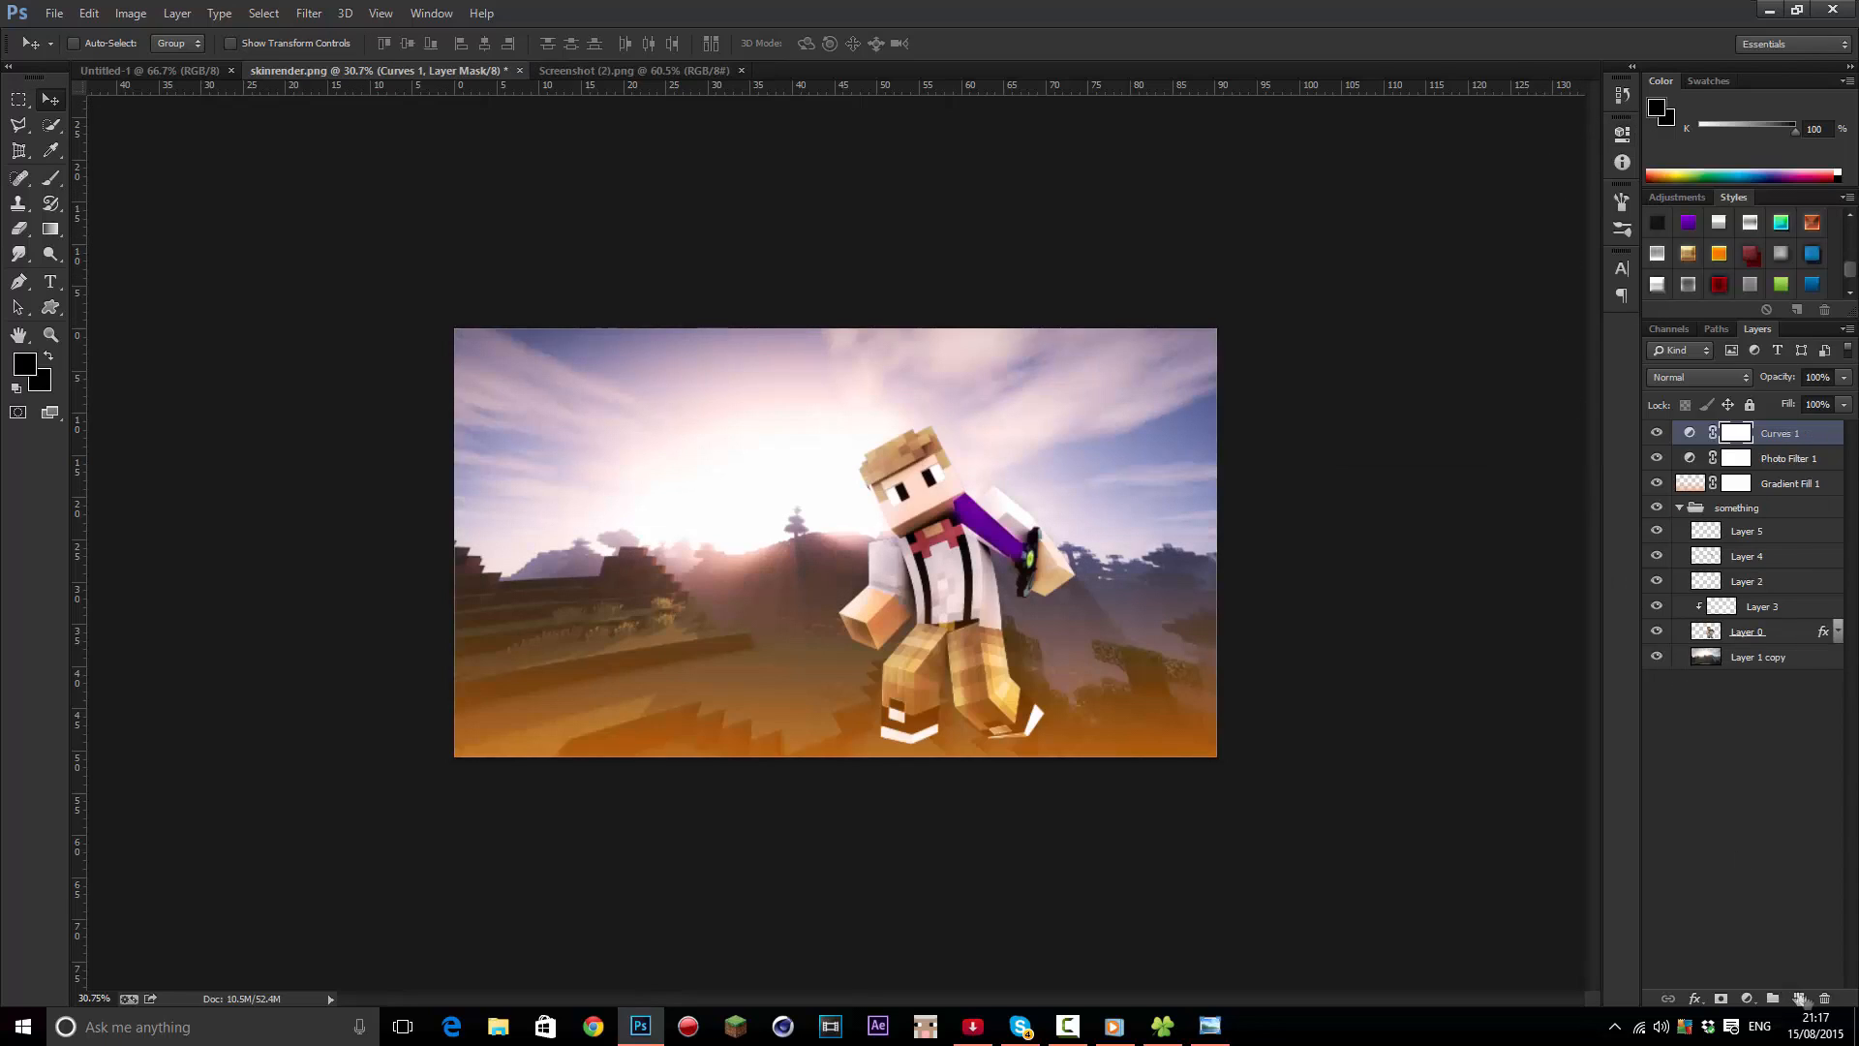
Add a Gradient Map adjustment layer above the Curves 1 layer and reverse its green-to-white gradient
click(1748, 998)
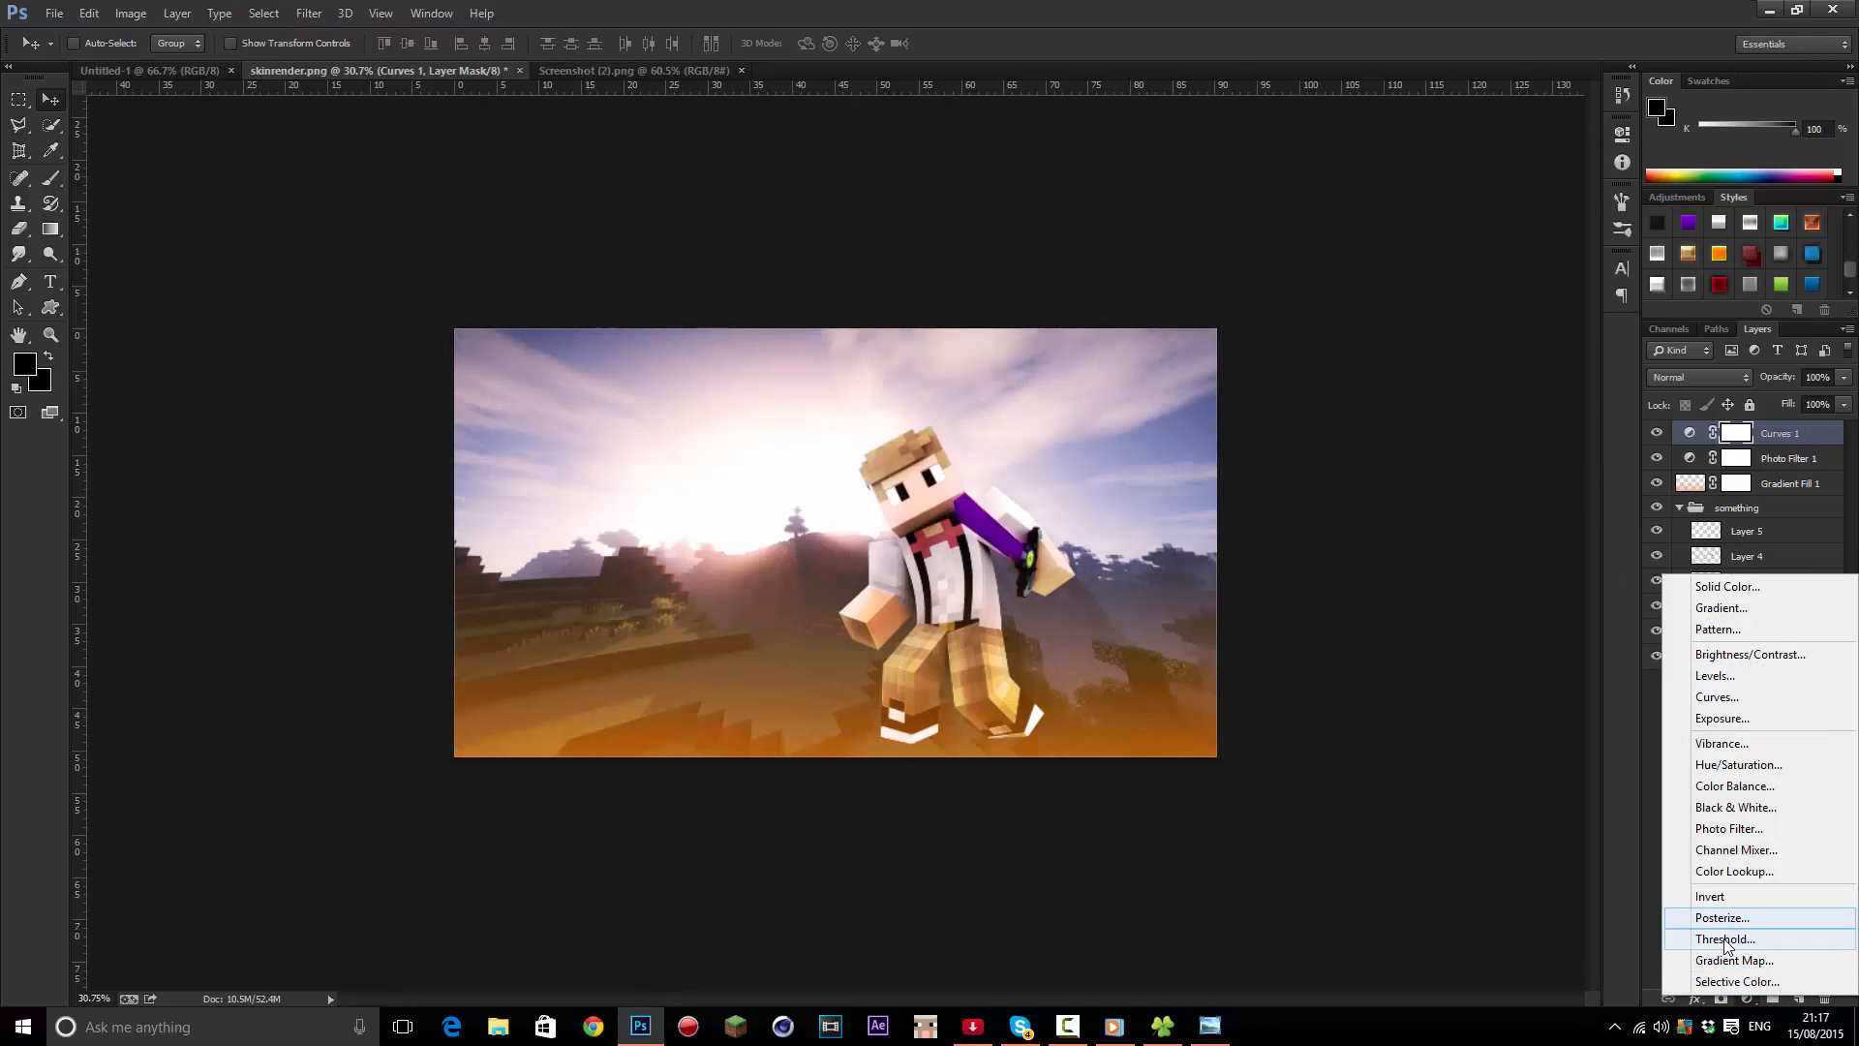
click(1729, 960)
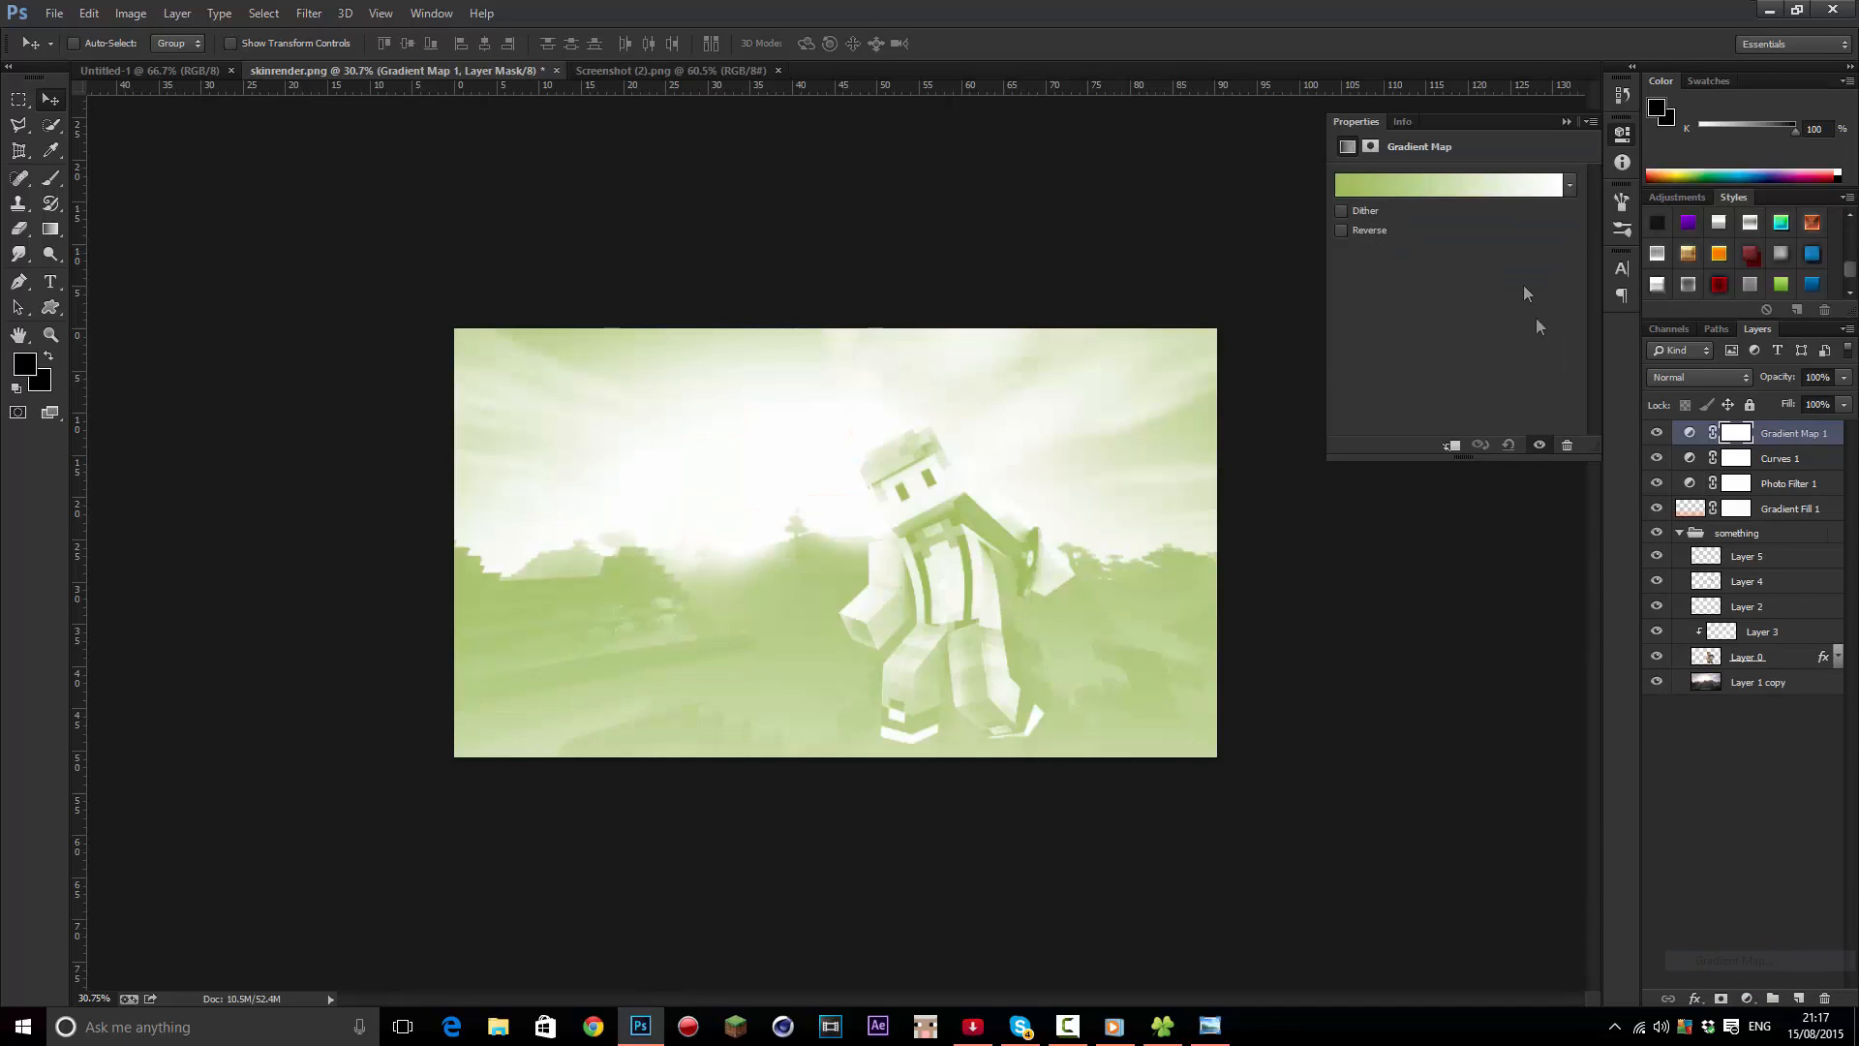
click(1341, 229)
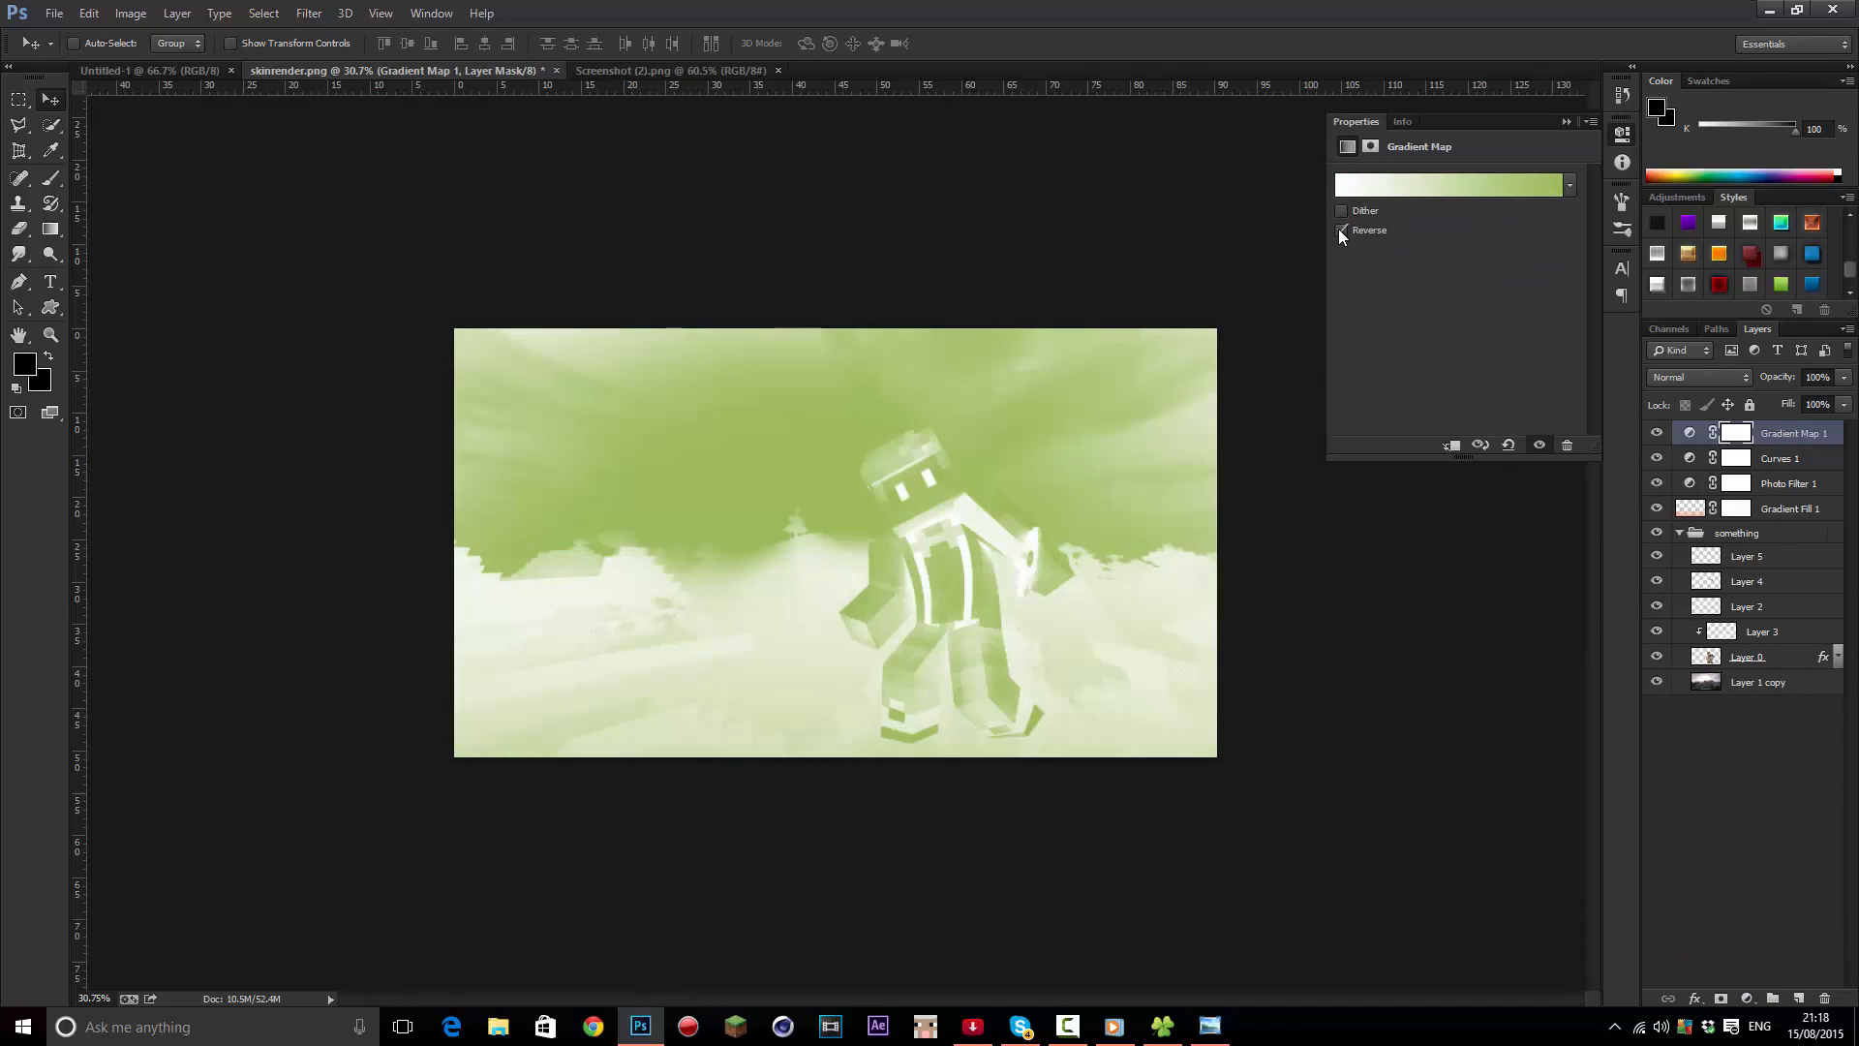
click(1567, 122)
Try the Gradient Map layer in Overlay, Vivid Light and Pin Light blend modes, and delete the layer
click(1728, 377)
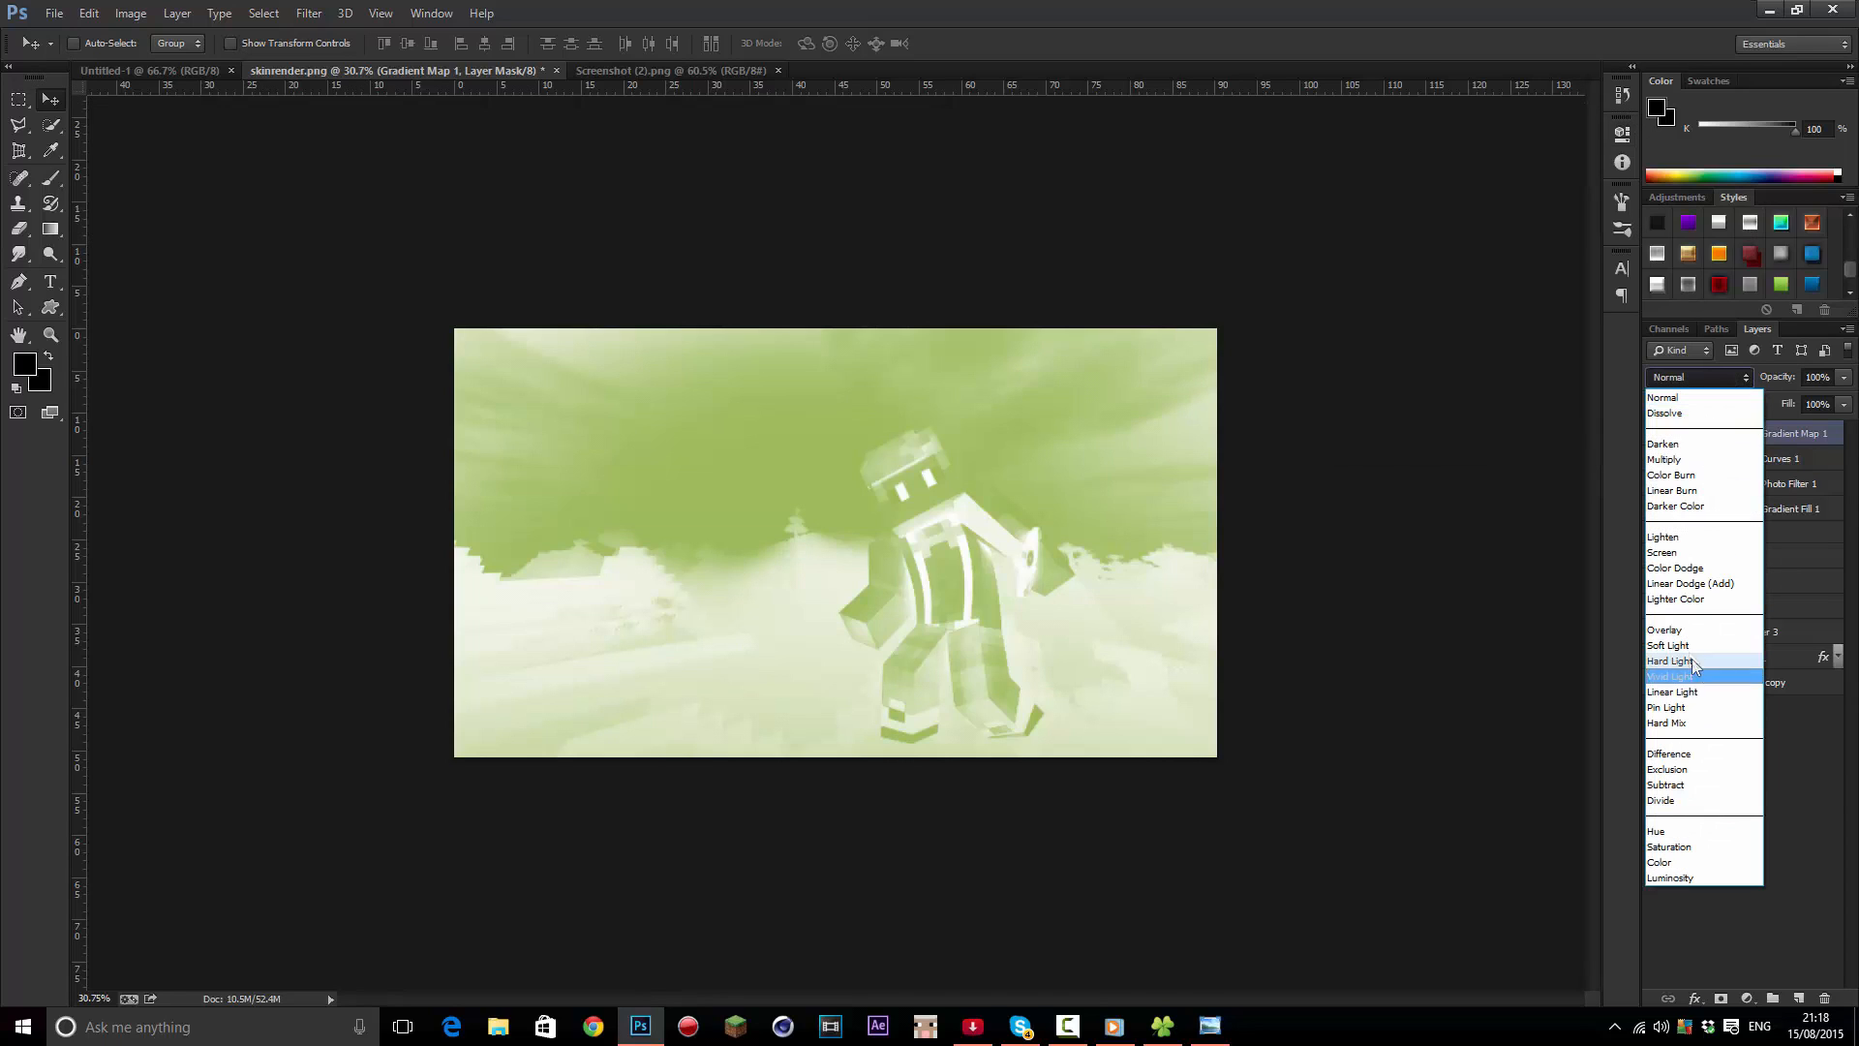
click(1694, 624)
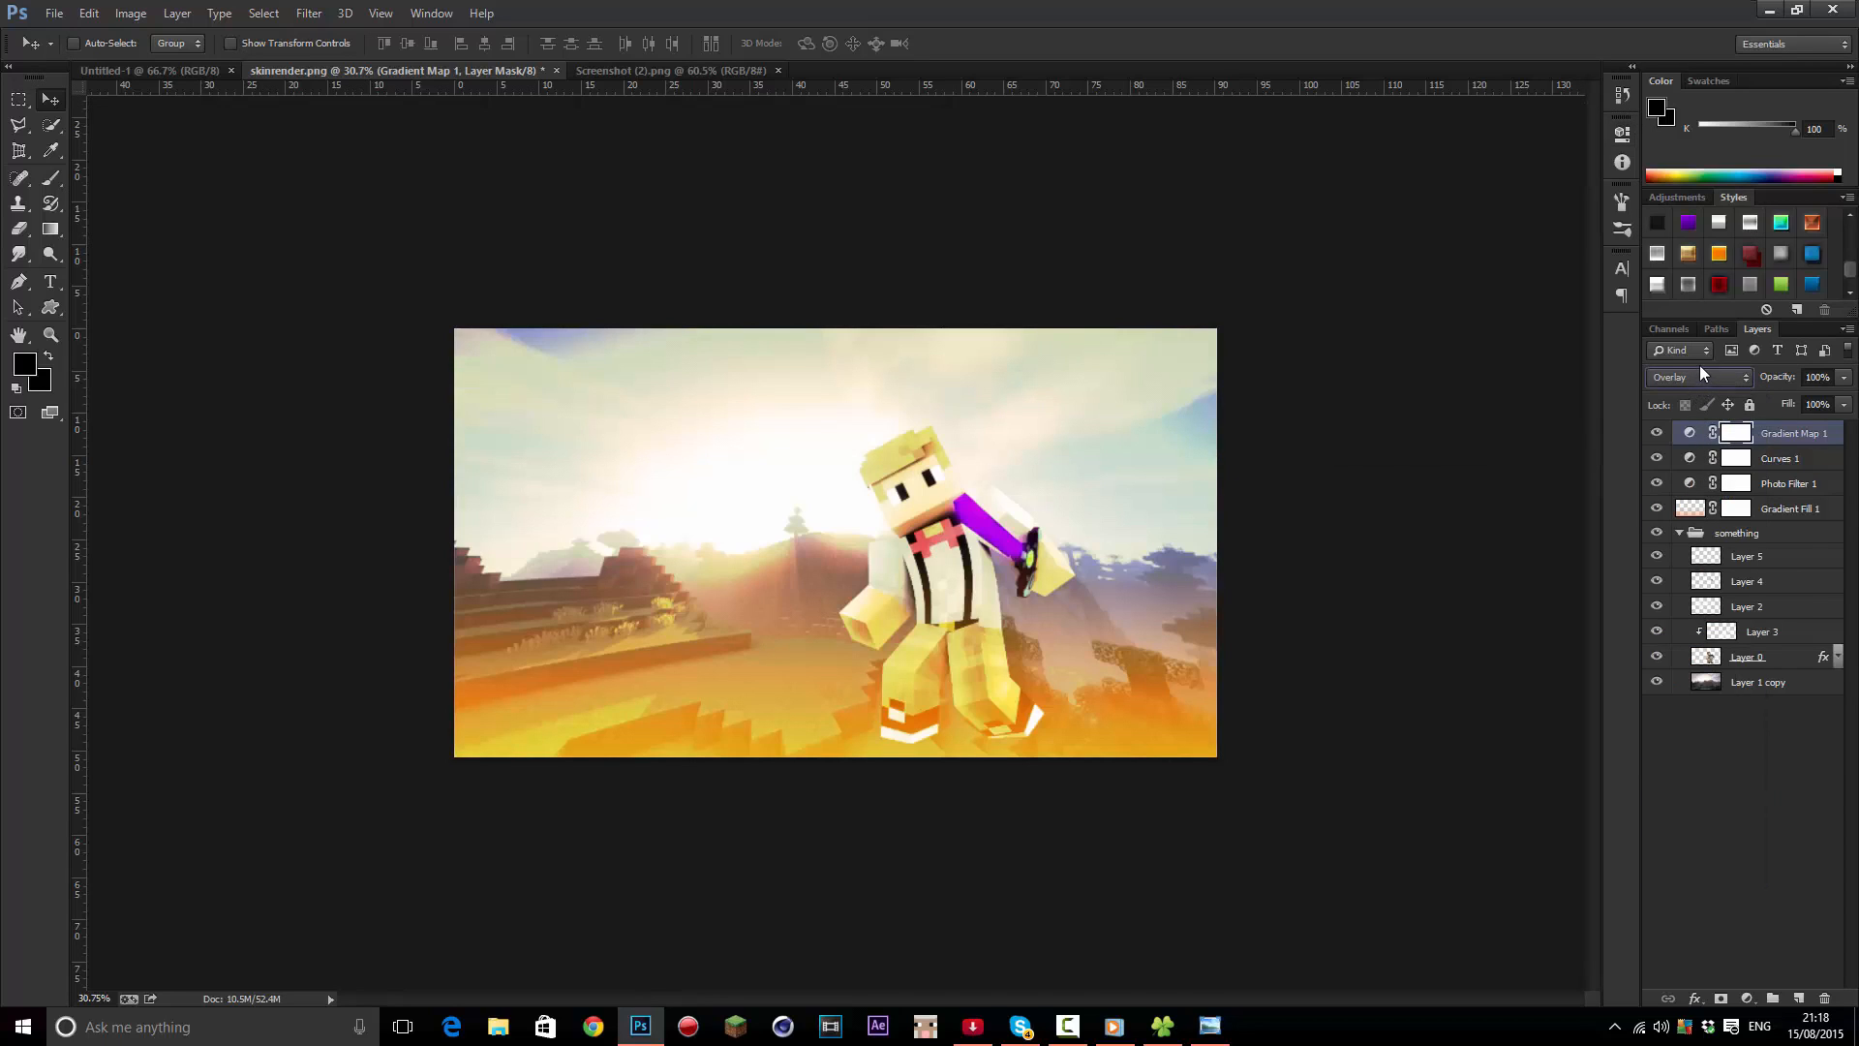
scroll(1694, 356, down, 1)
scroll(1683, 383, down, 3)
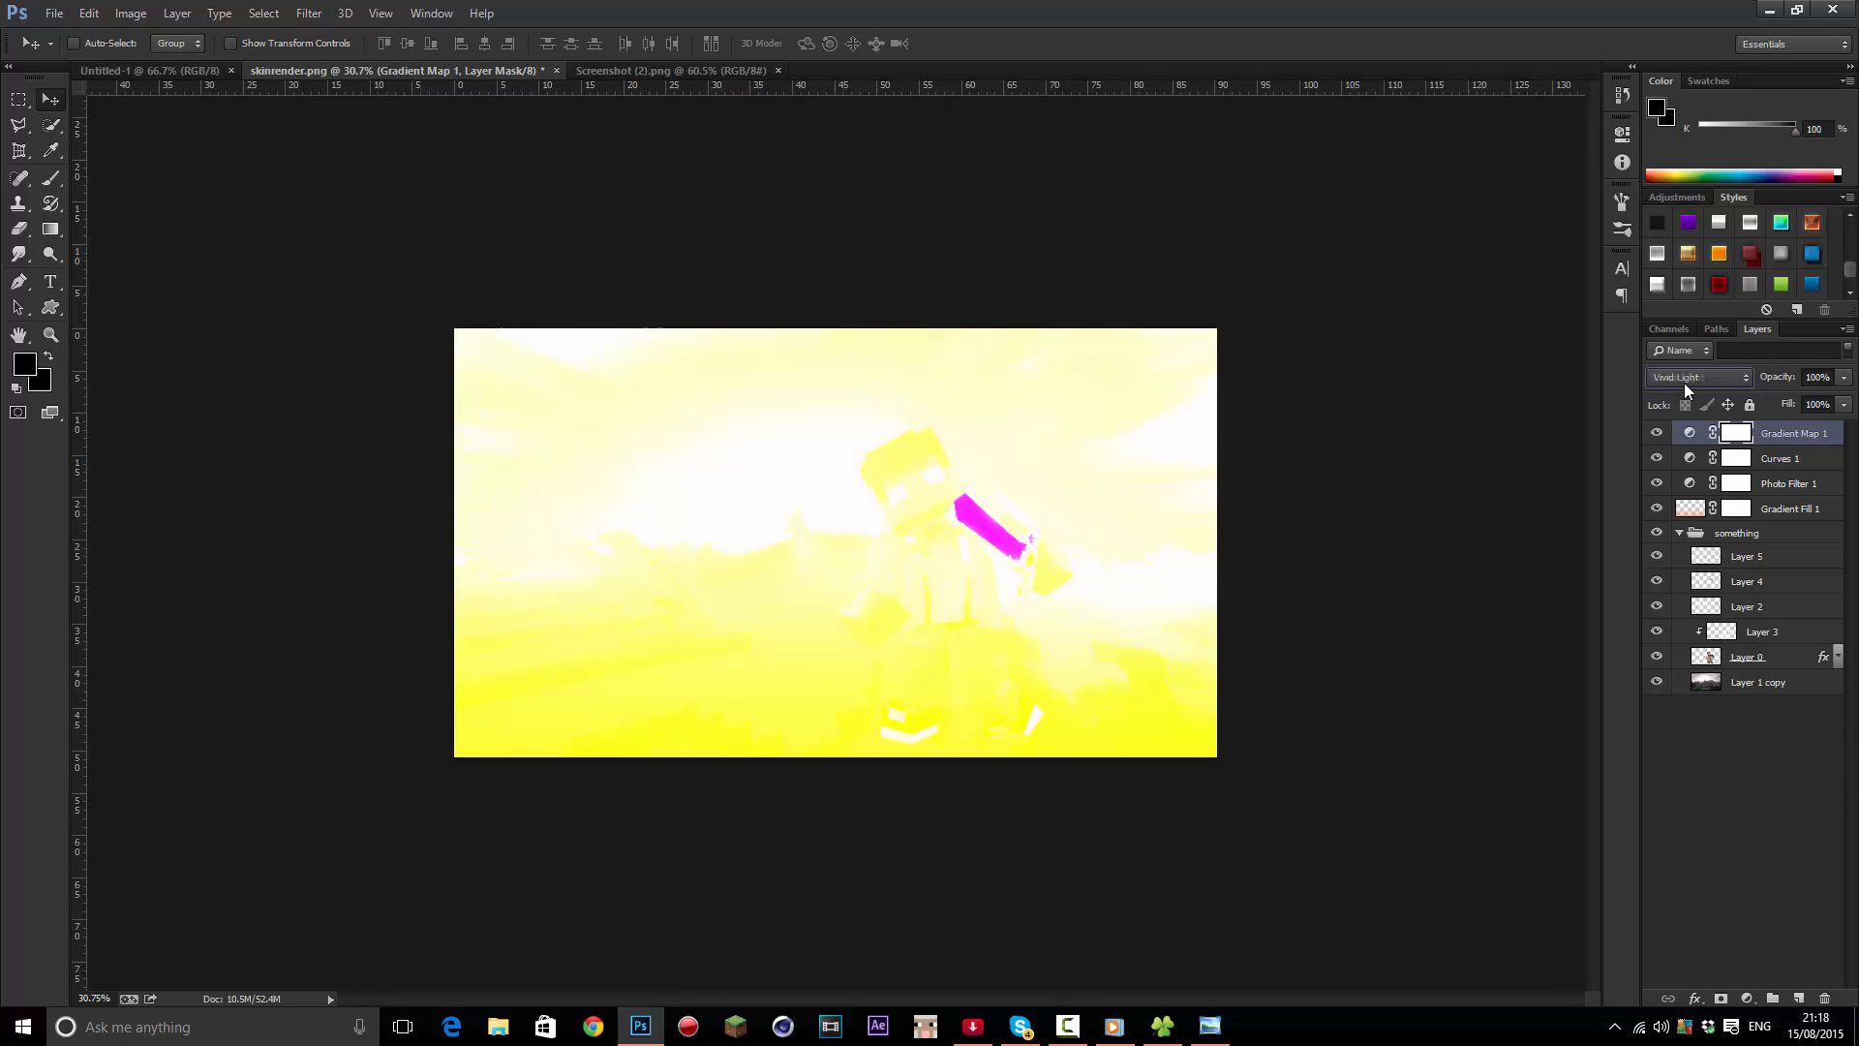
scroll(1683, 381, down, 3)
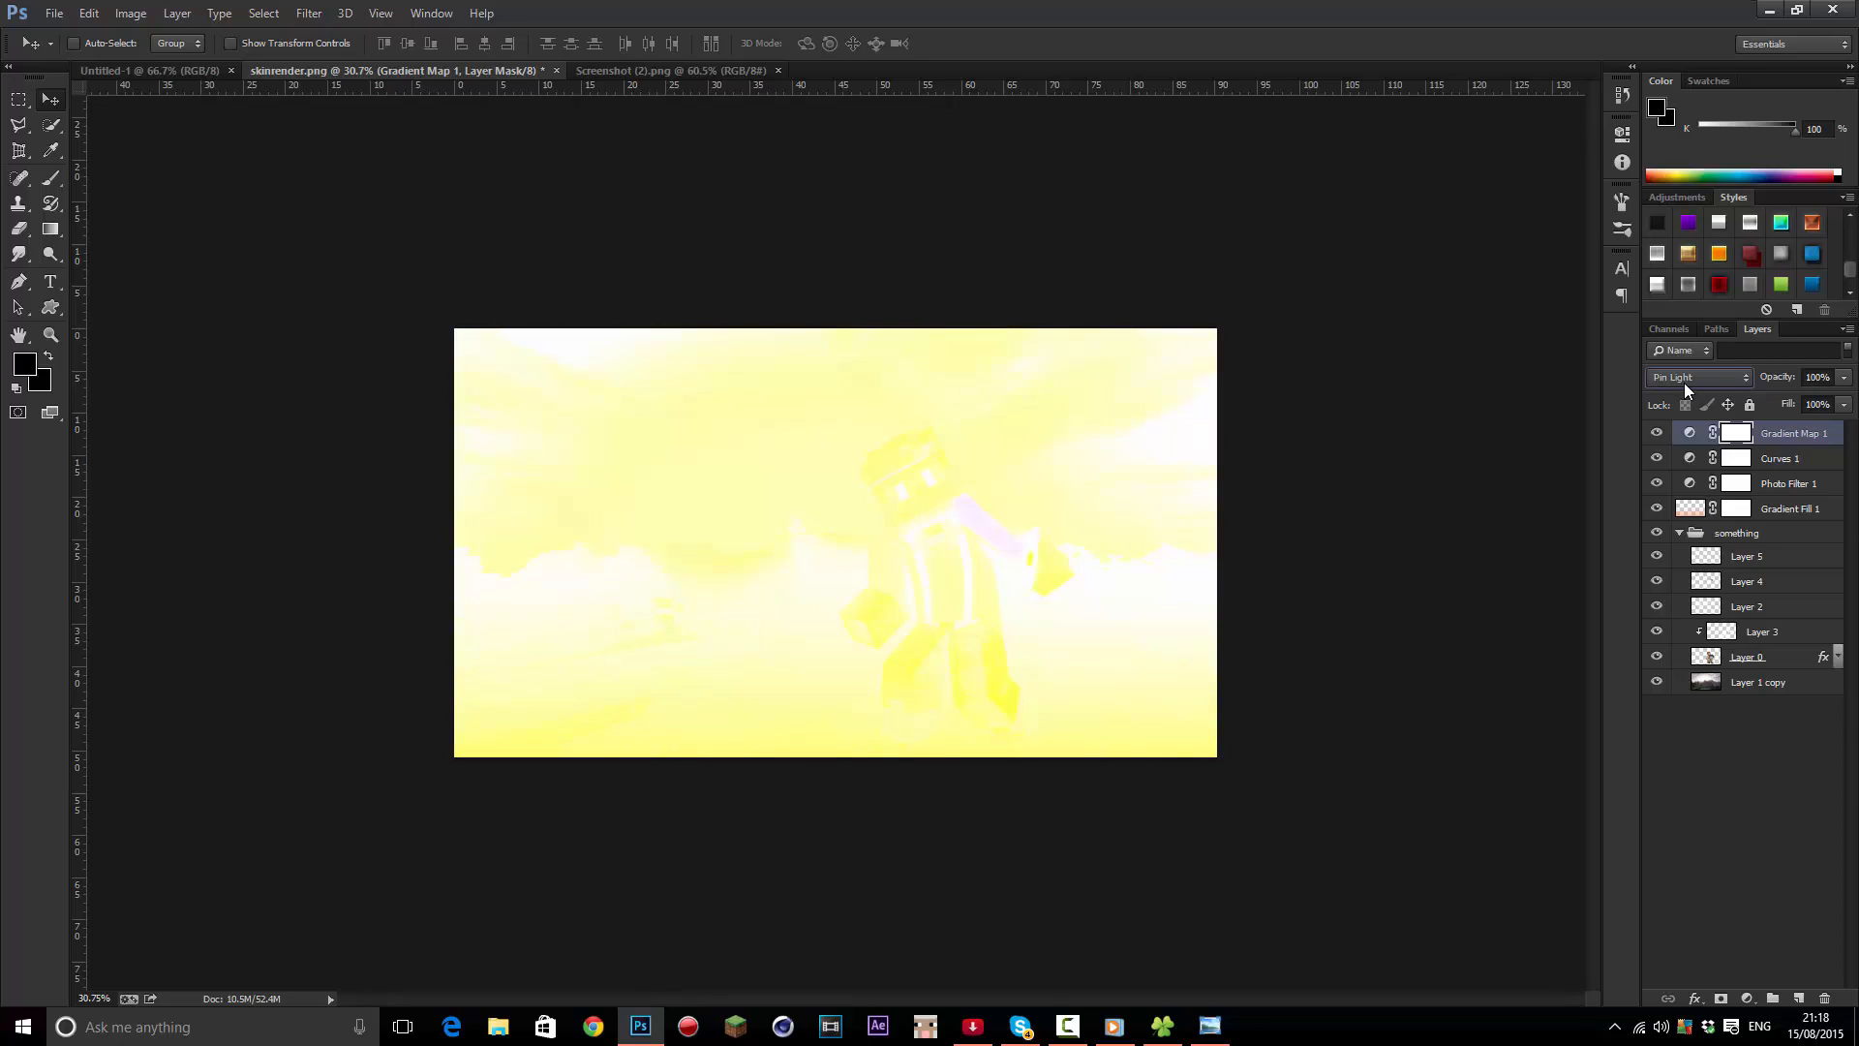
click(1654, 432)
key(Delete)
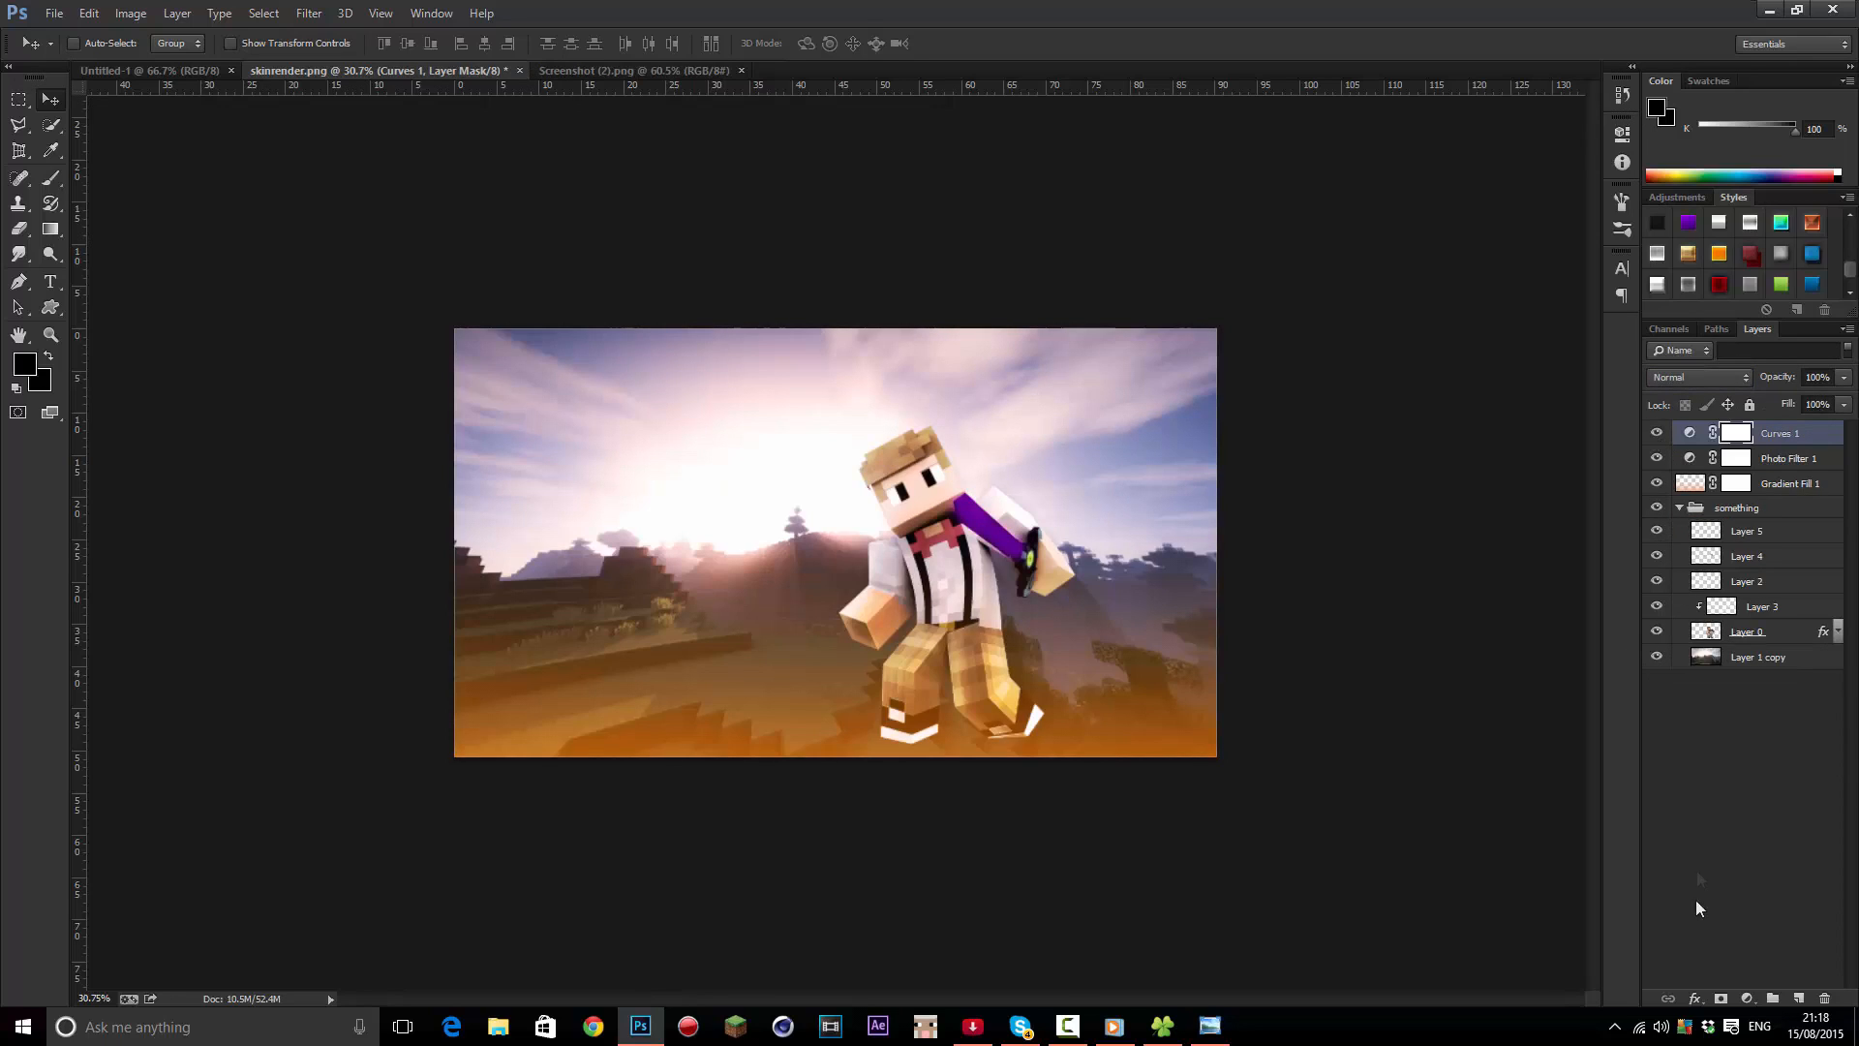
Add a Levels adjustment layer above the Curves 1 layer with a black input of 20 and a midtone value of 1.35
click(1744, 999)
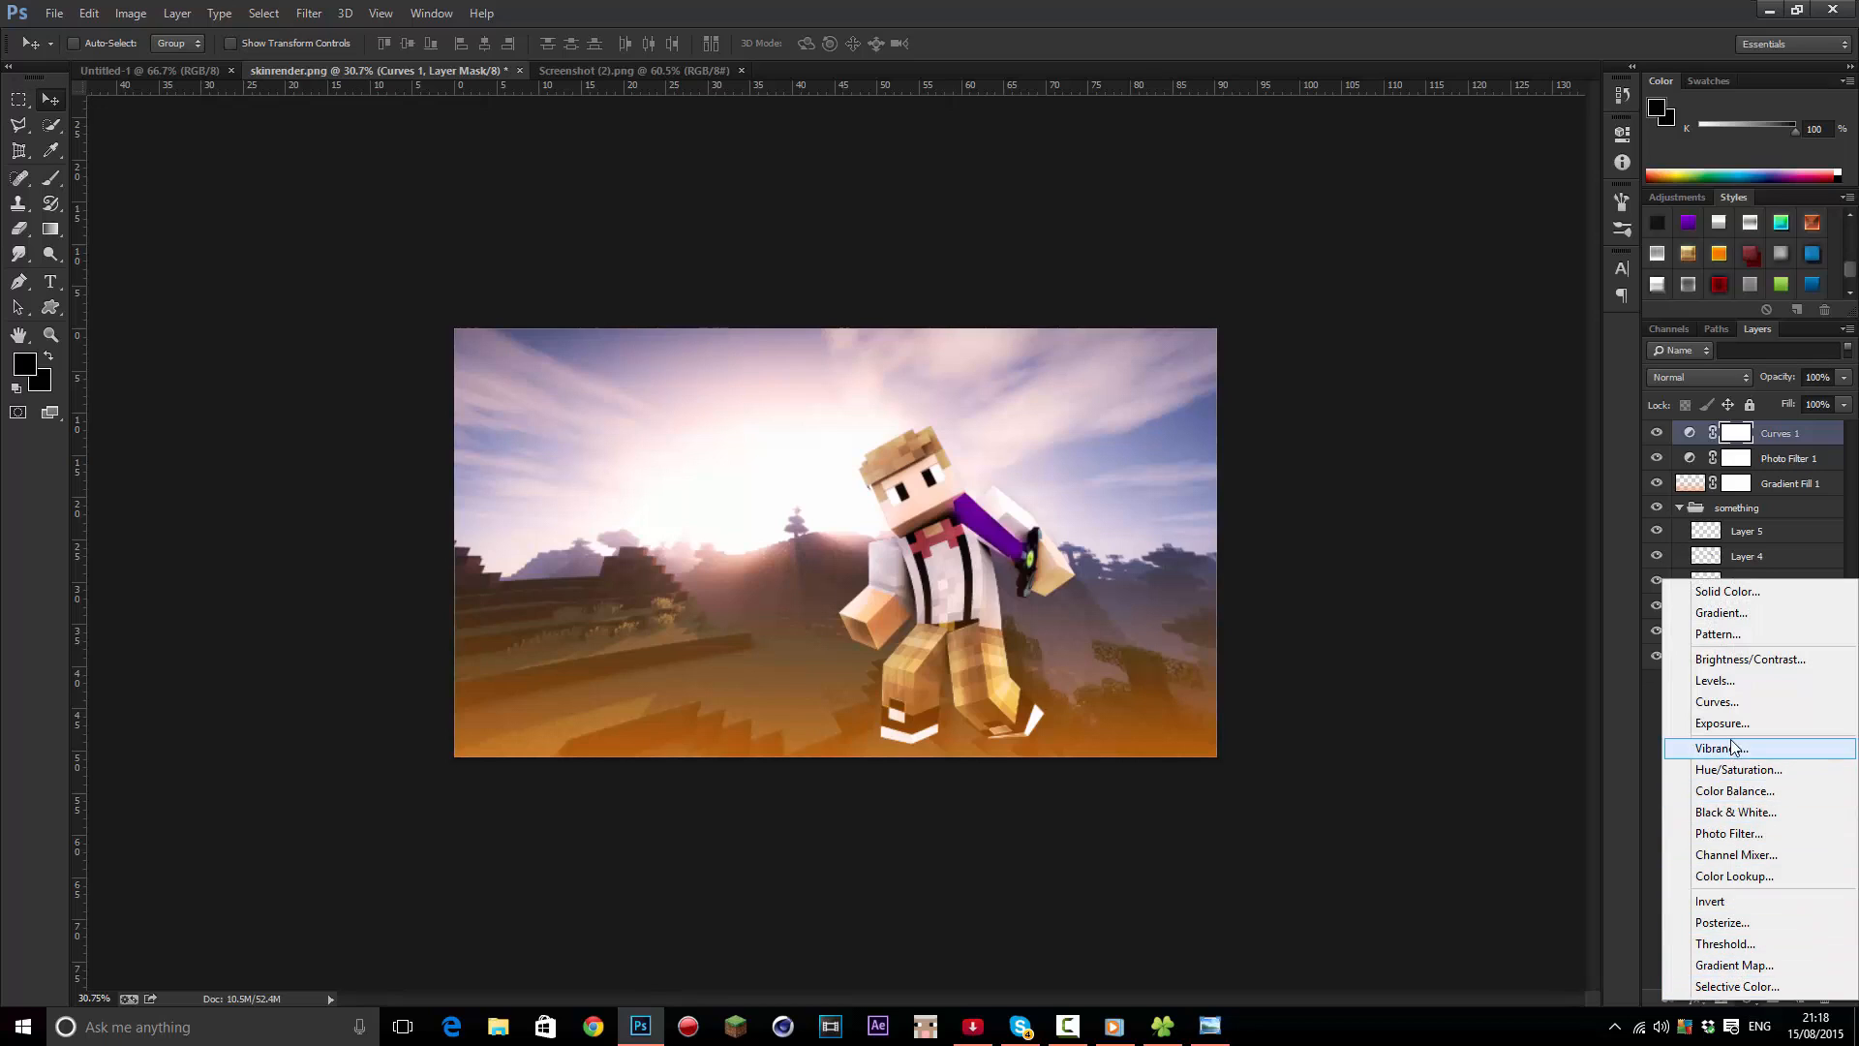
click(1718, 680)
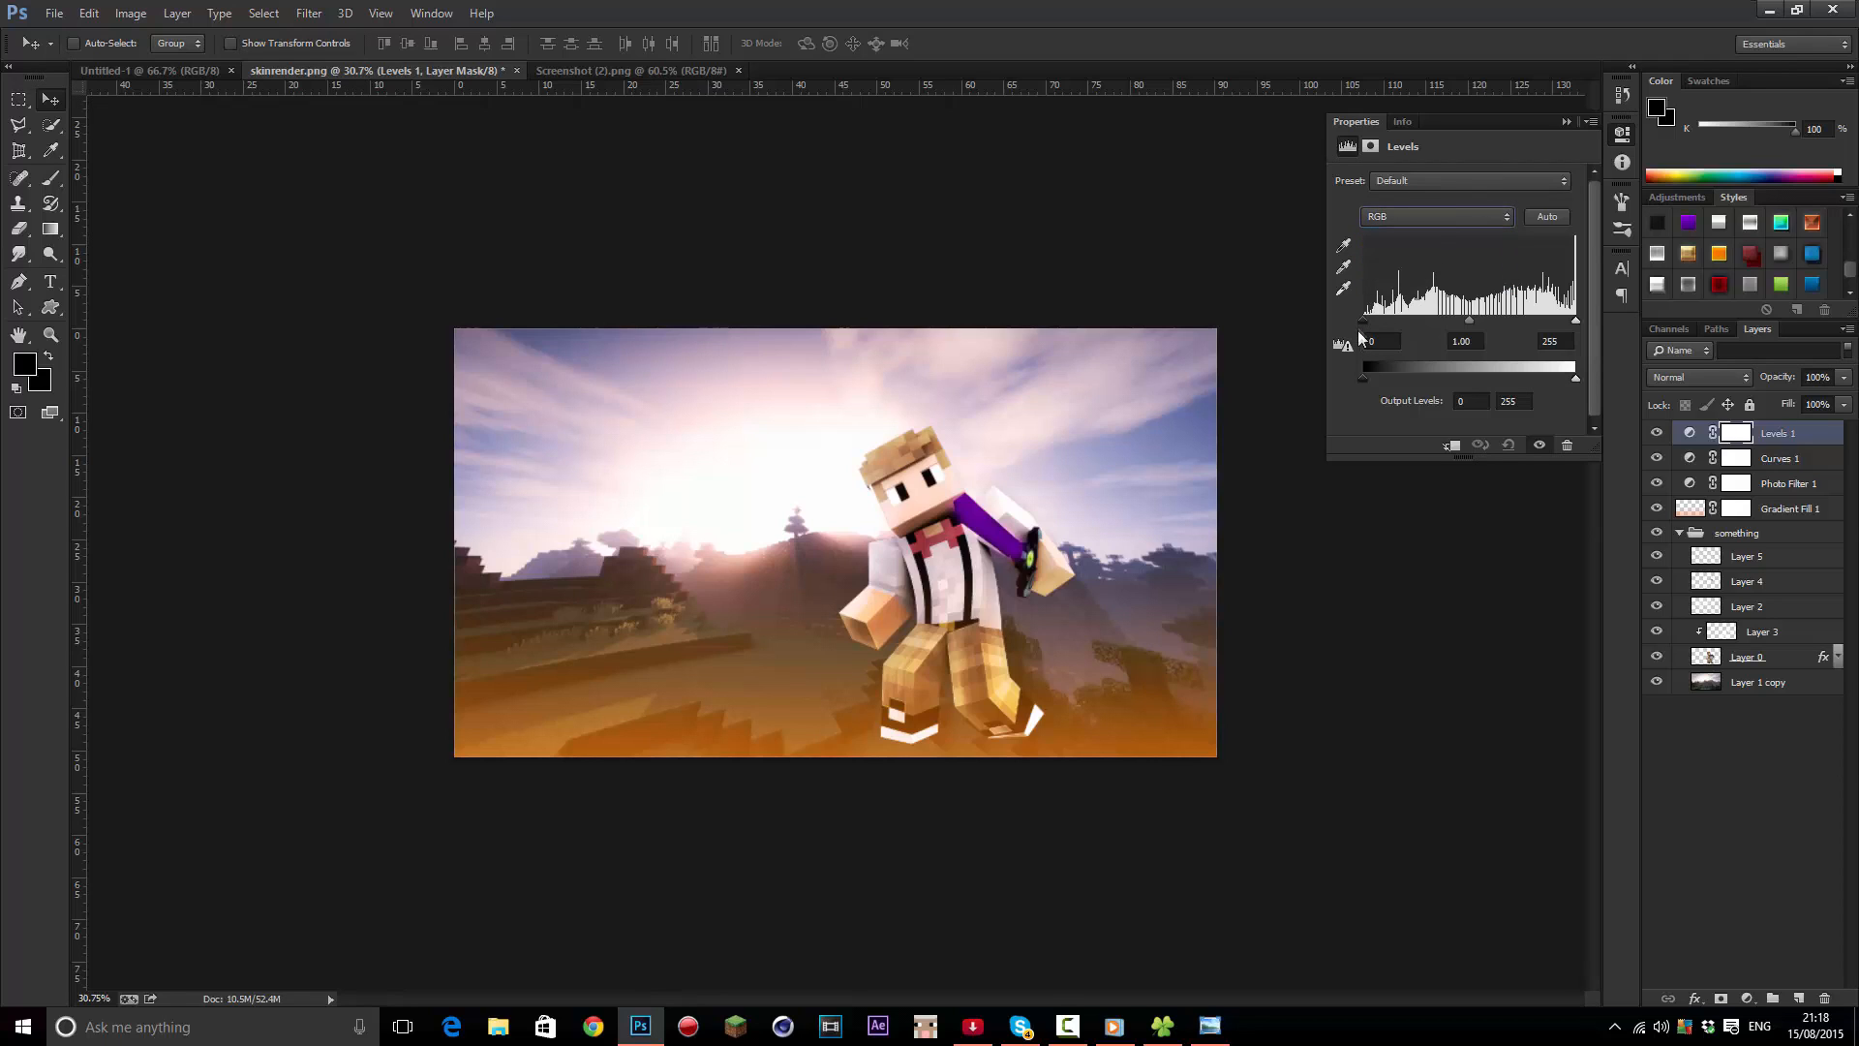
mouse_move(1364, 320)
mouse_down()
mouse_move(1397, 318)
mouse_move(1381, 320)
mouse_up()
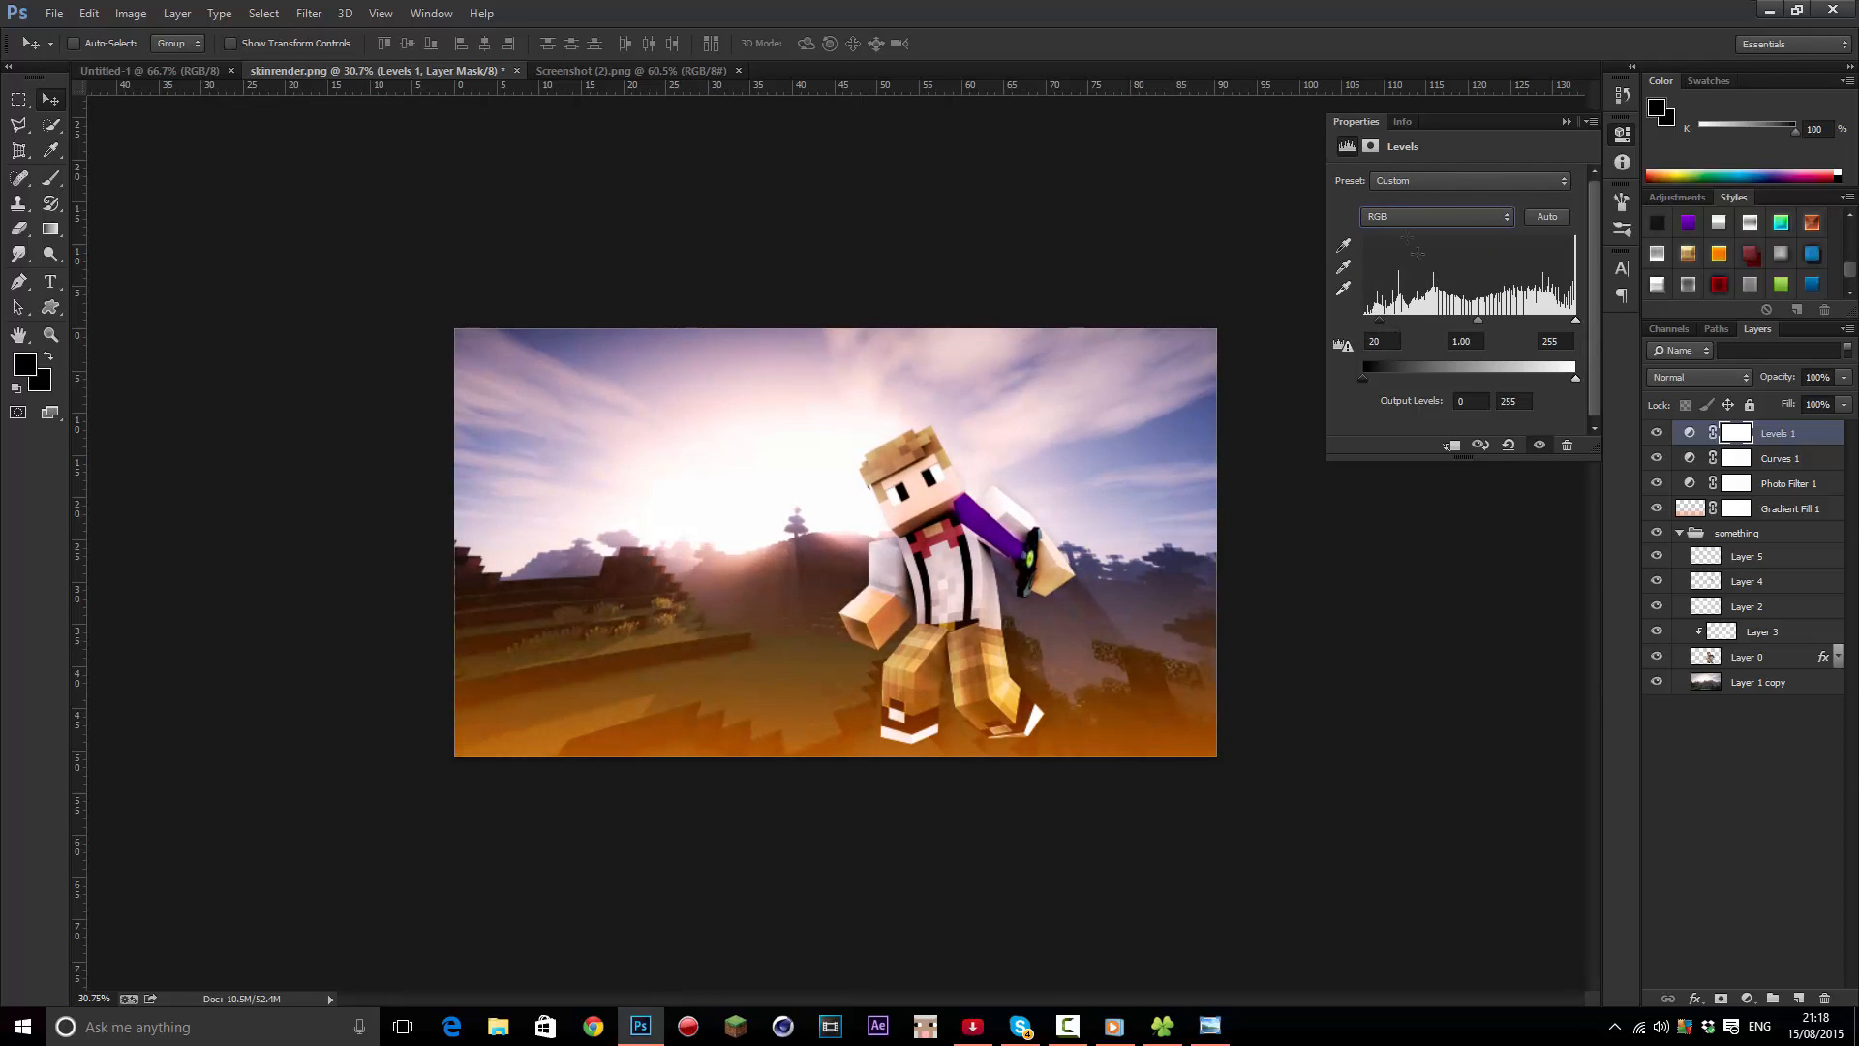
mouse_move(1476, 323)
mouse_down()
mouse_move(1448, 322)
mouse_move(1496, 323)
mouse_move(1456, 323)
mouse_up()
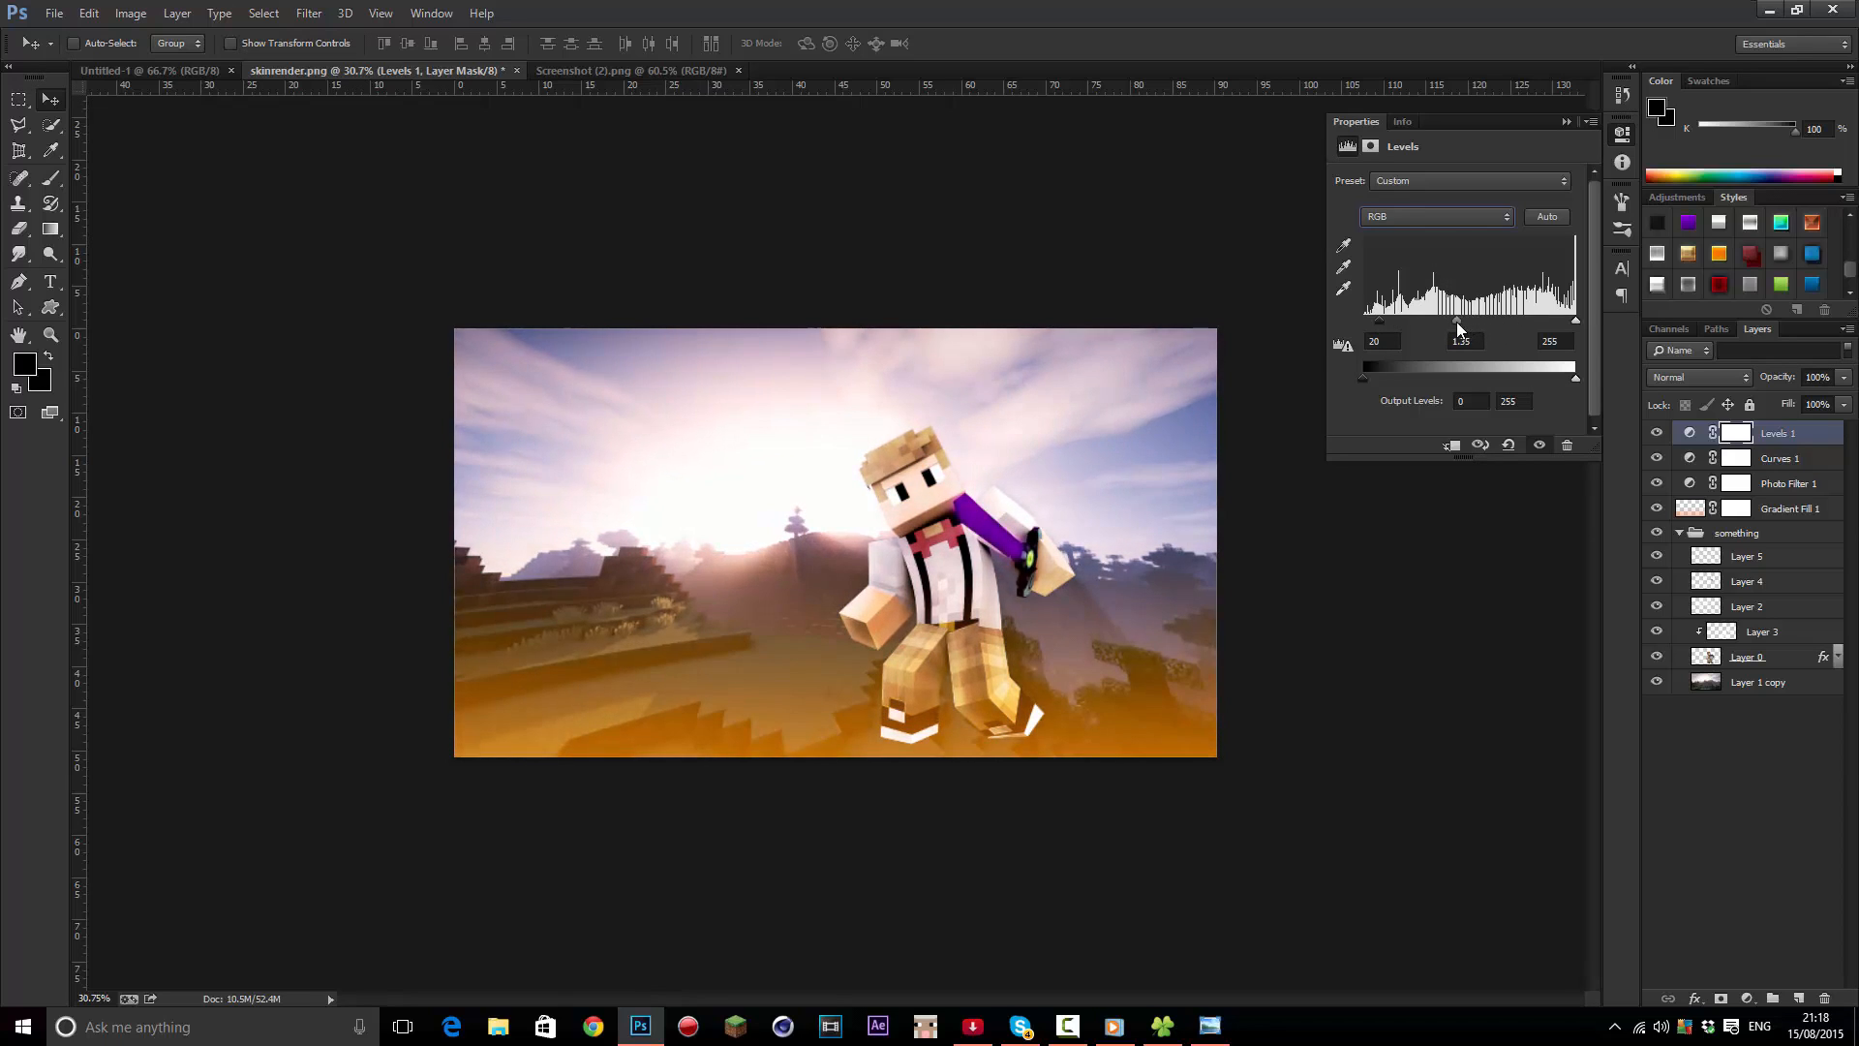
click(1069, 1027)
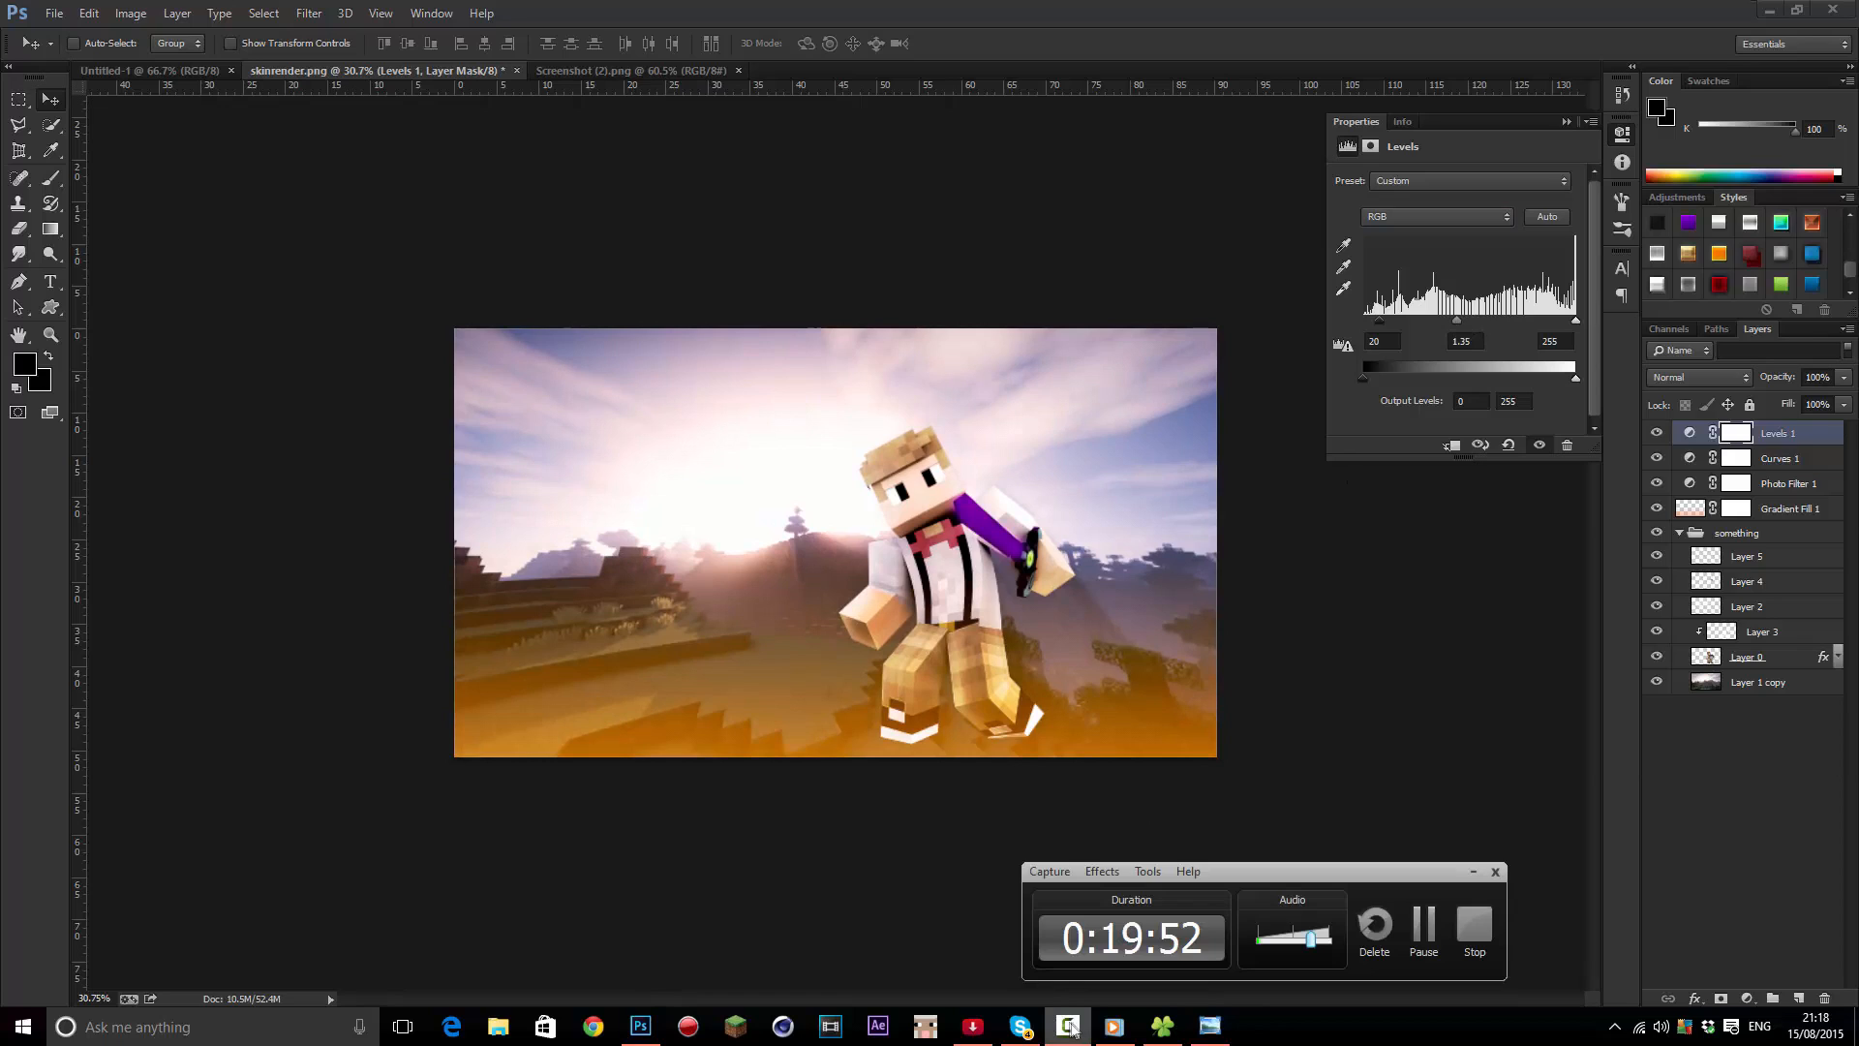
click(1069, 1026)
mouse_move(1575, 321)
mouse_down()
mouse_move(1548, 324)
mouse_move(1581, 322)
mouse_up()
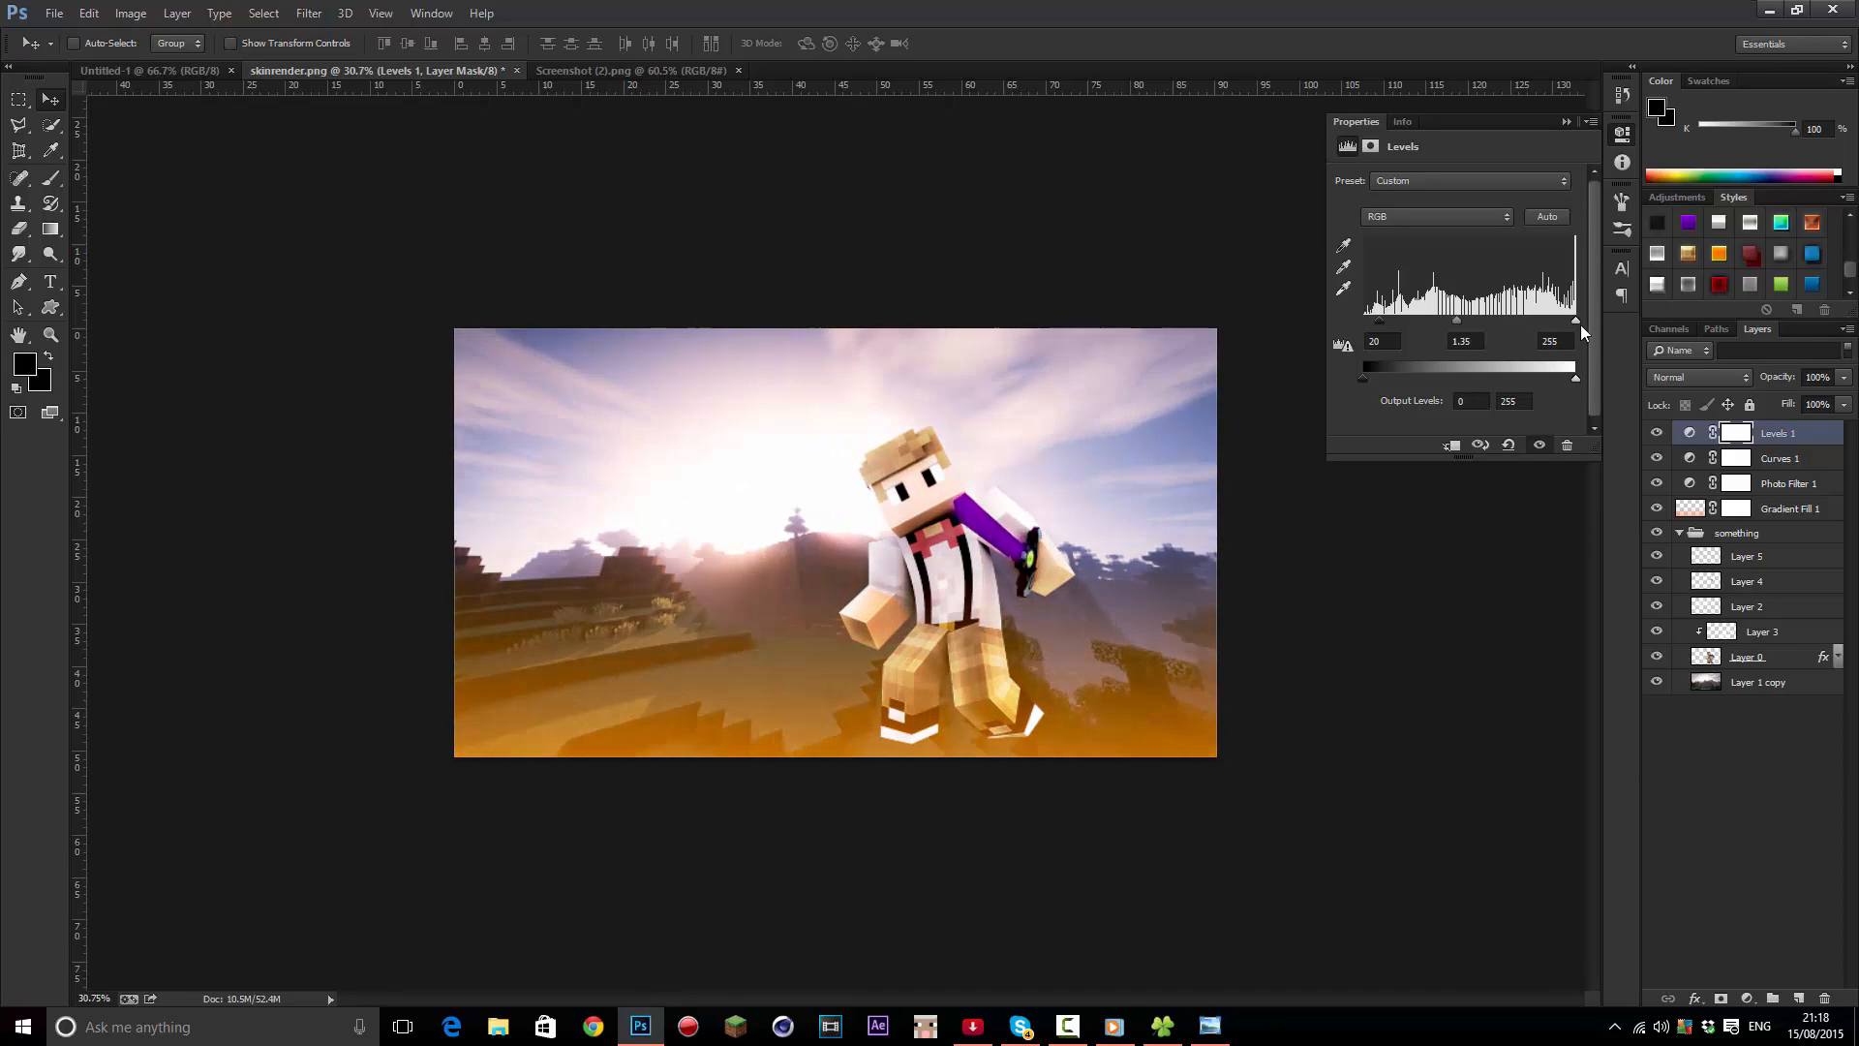
click(1568, 123)
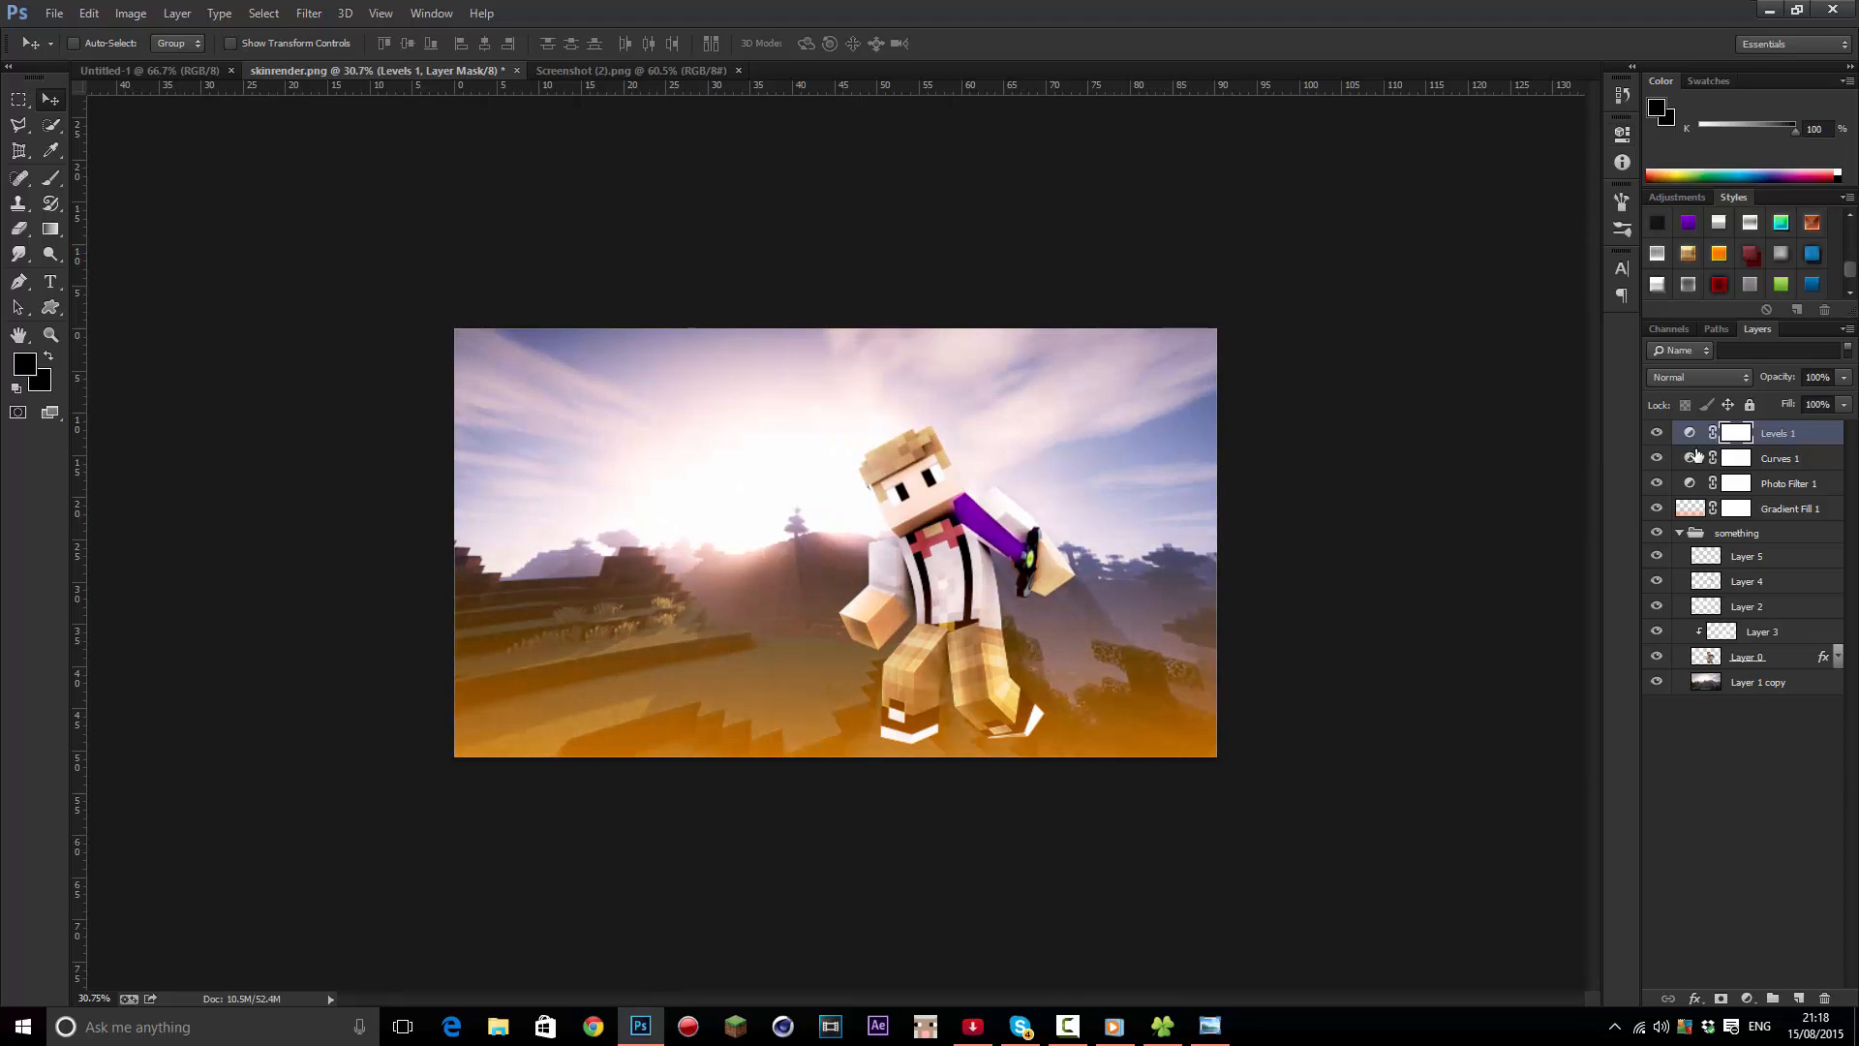
Delete the Colour Corrections group with its CC1 to CC20 subgroups from the skinrender.png document
scroll(1234, 498, down, 6)
scroll(1129, 548, up, 12)
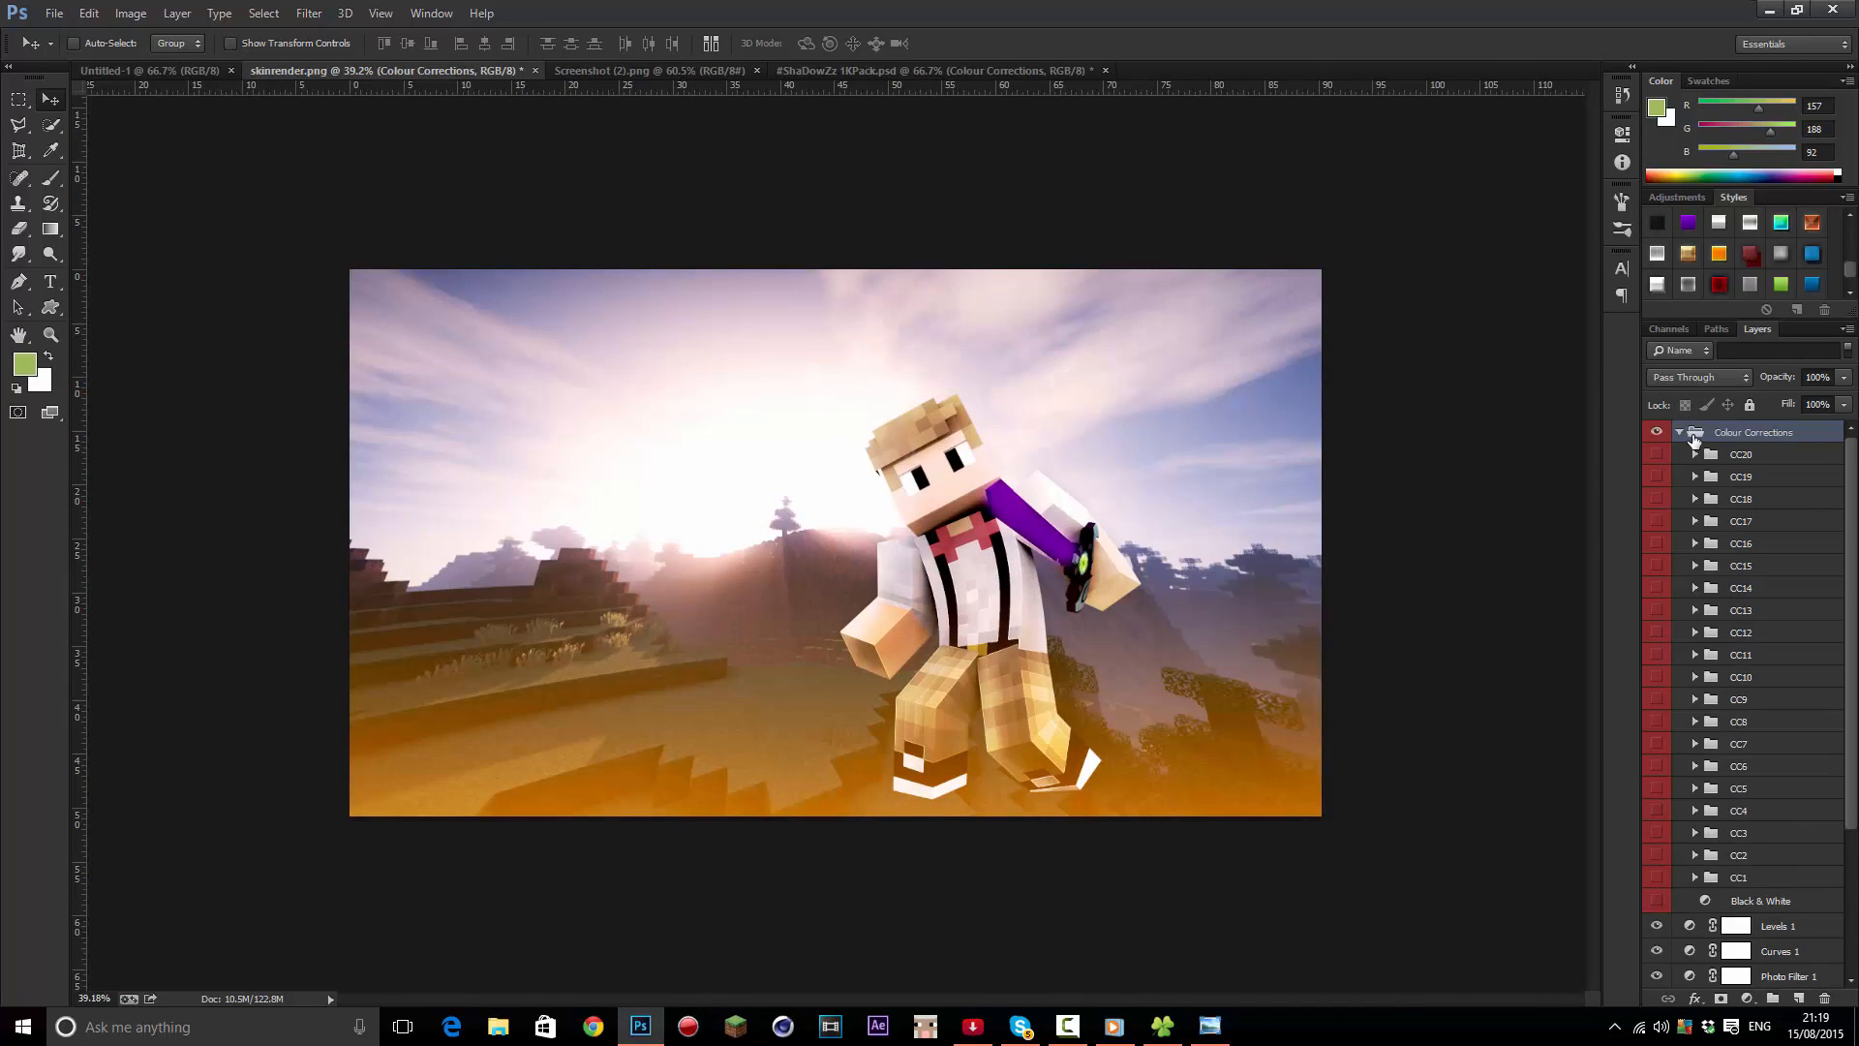
key(Delete)
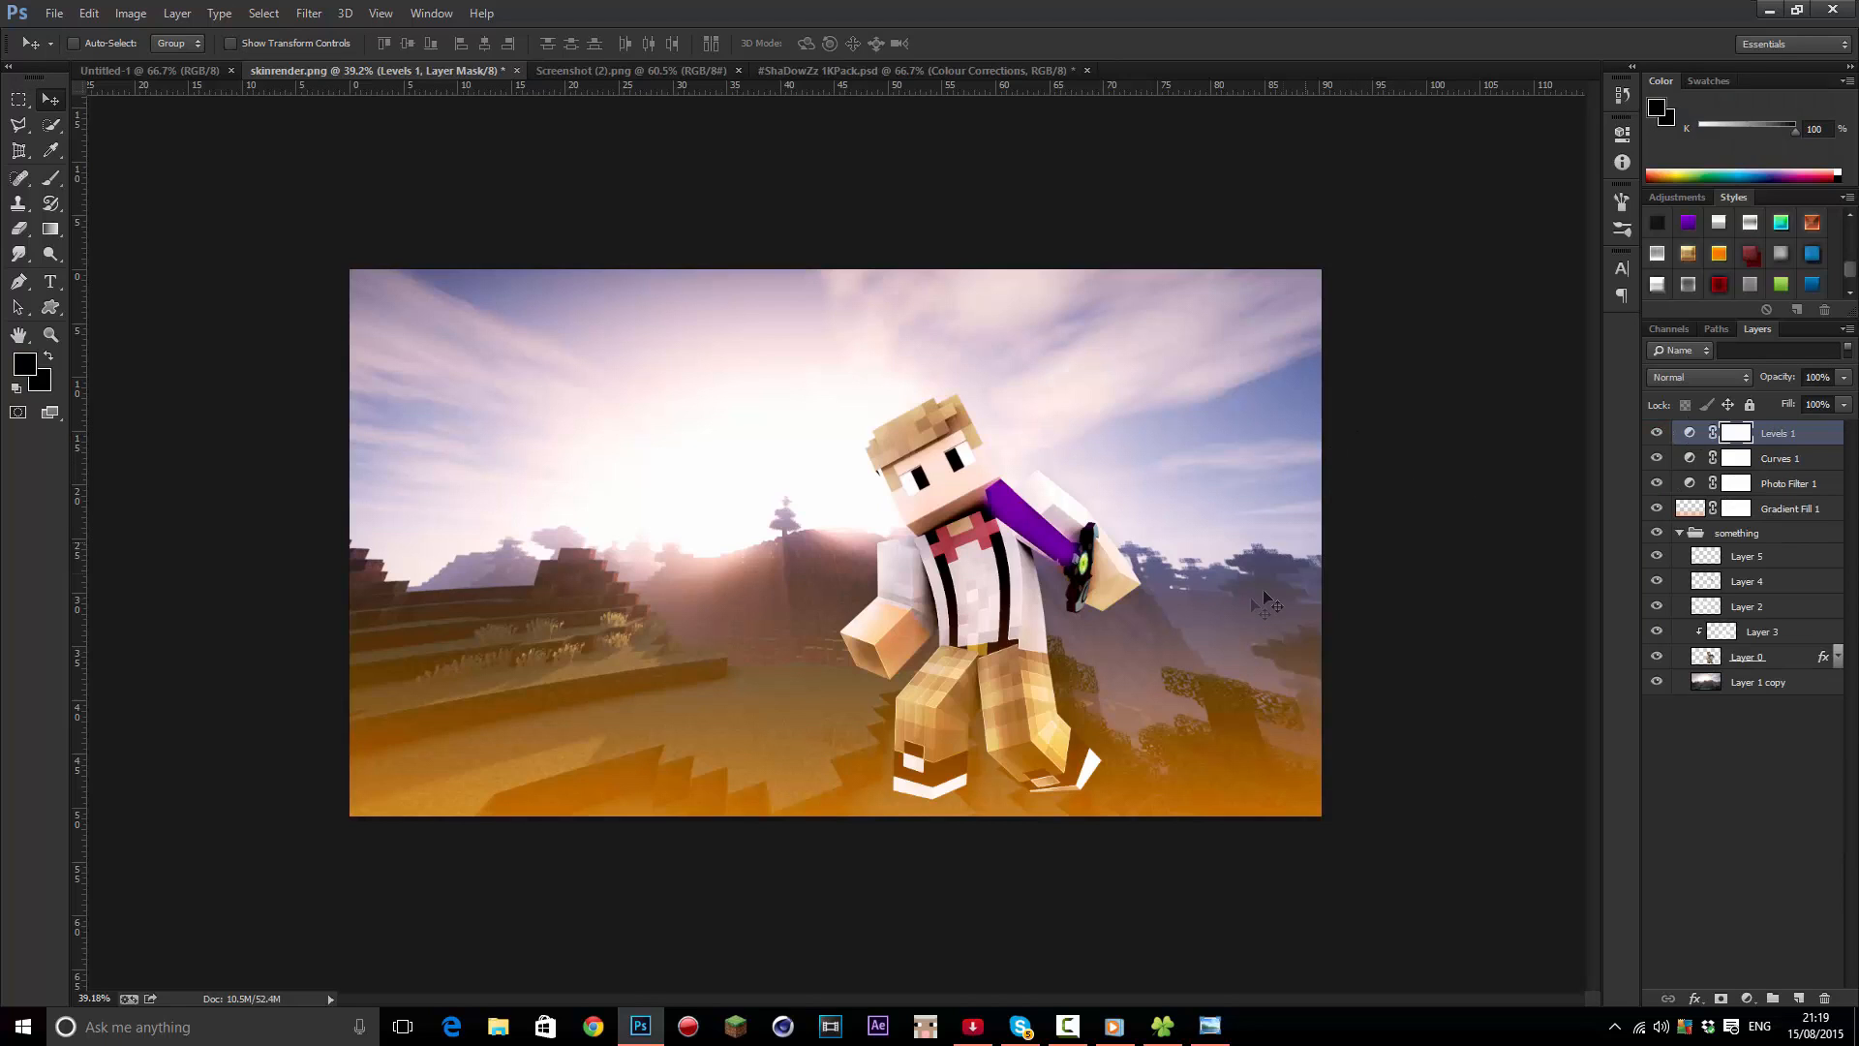
Examine the color grading up close and at full view, toggling the visibility of the Levels 1 and Curves 1 layers to compare
scroll(1249, 600, up, 5)
scroll(1210, 591, down, 3)
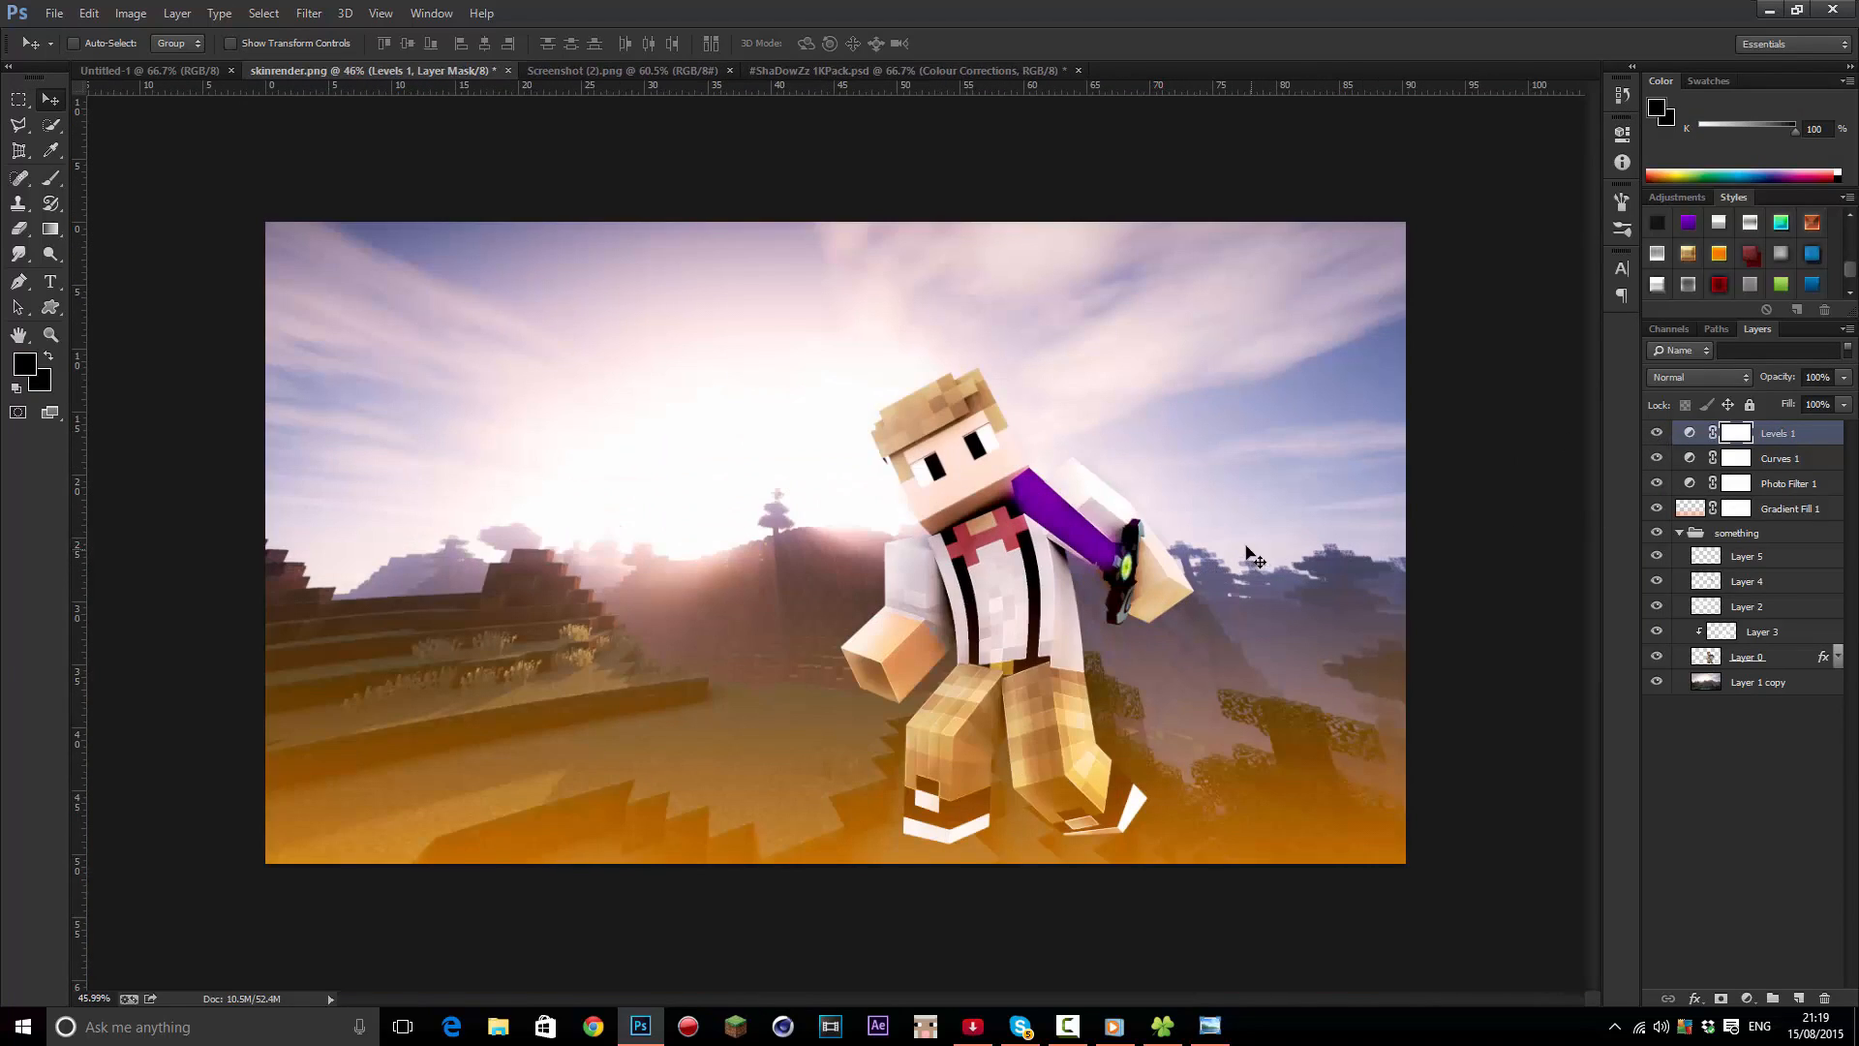
scroll(1121, 586, up, 1)
scroll(1114, 578, up, 1)
scroll(614, 498, down, 3)
scroll(967, 538, down, 1)
scroll(966, 538, up, 1)
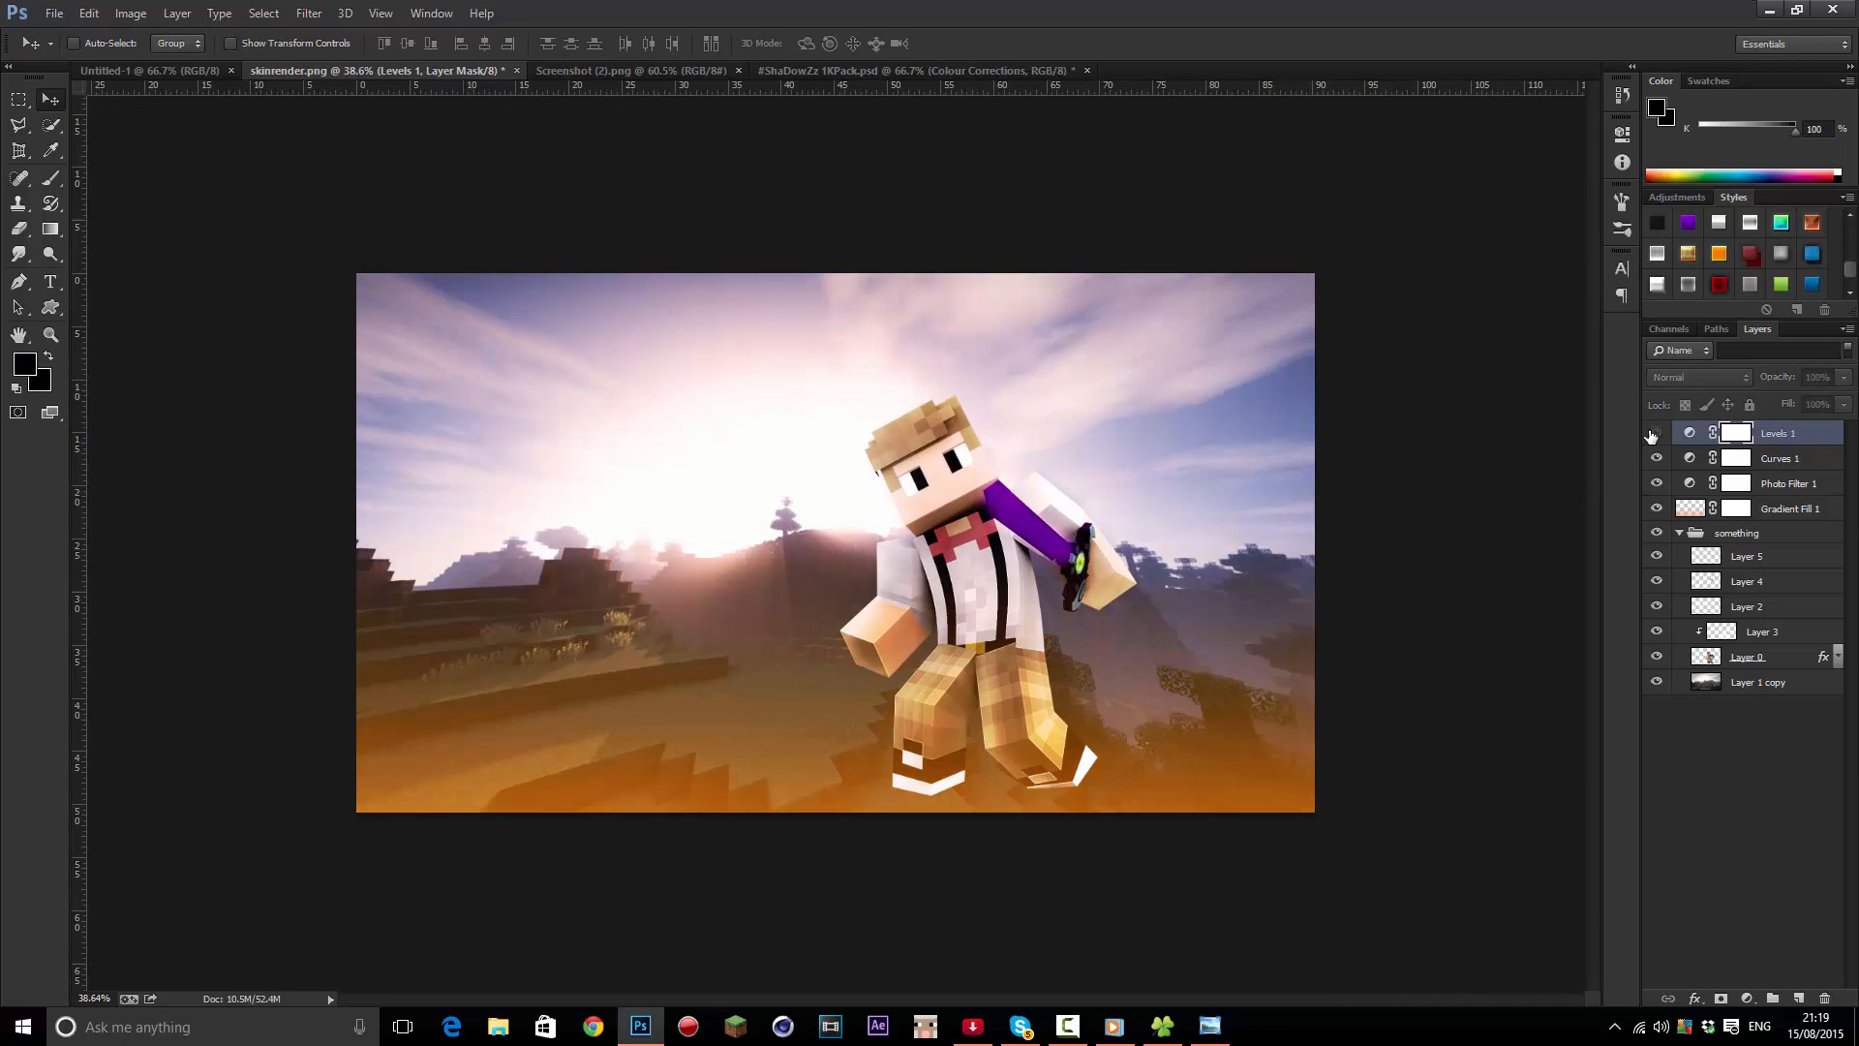
scroll(1185, 562, down, 1)
scroll(1230, 543, up, 1)
scroll(1235, 530, up, 1)
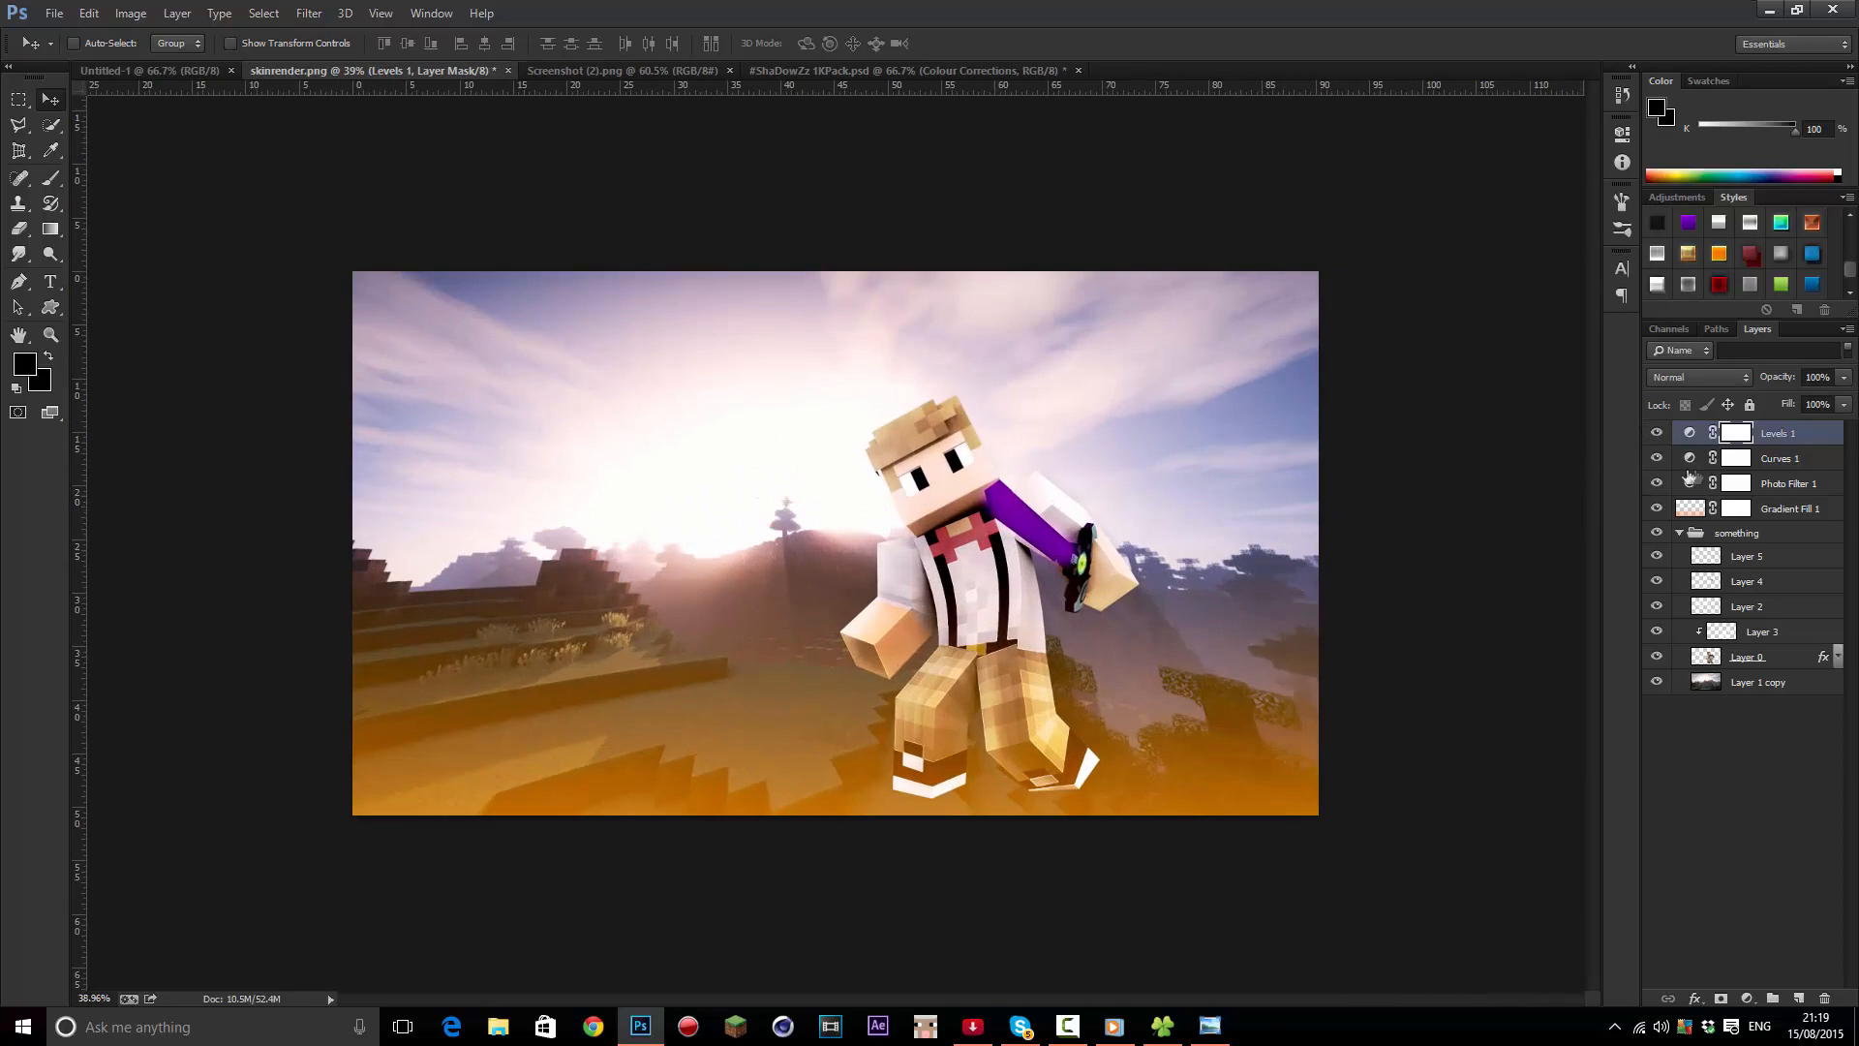
click(1654, 459)
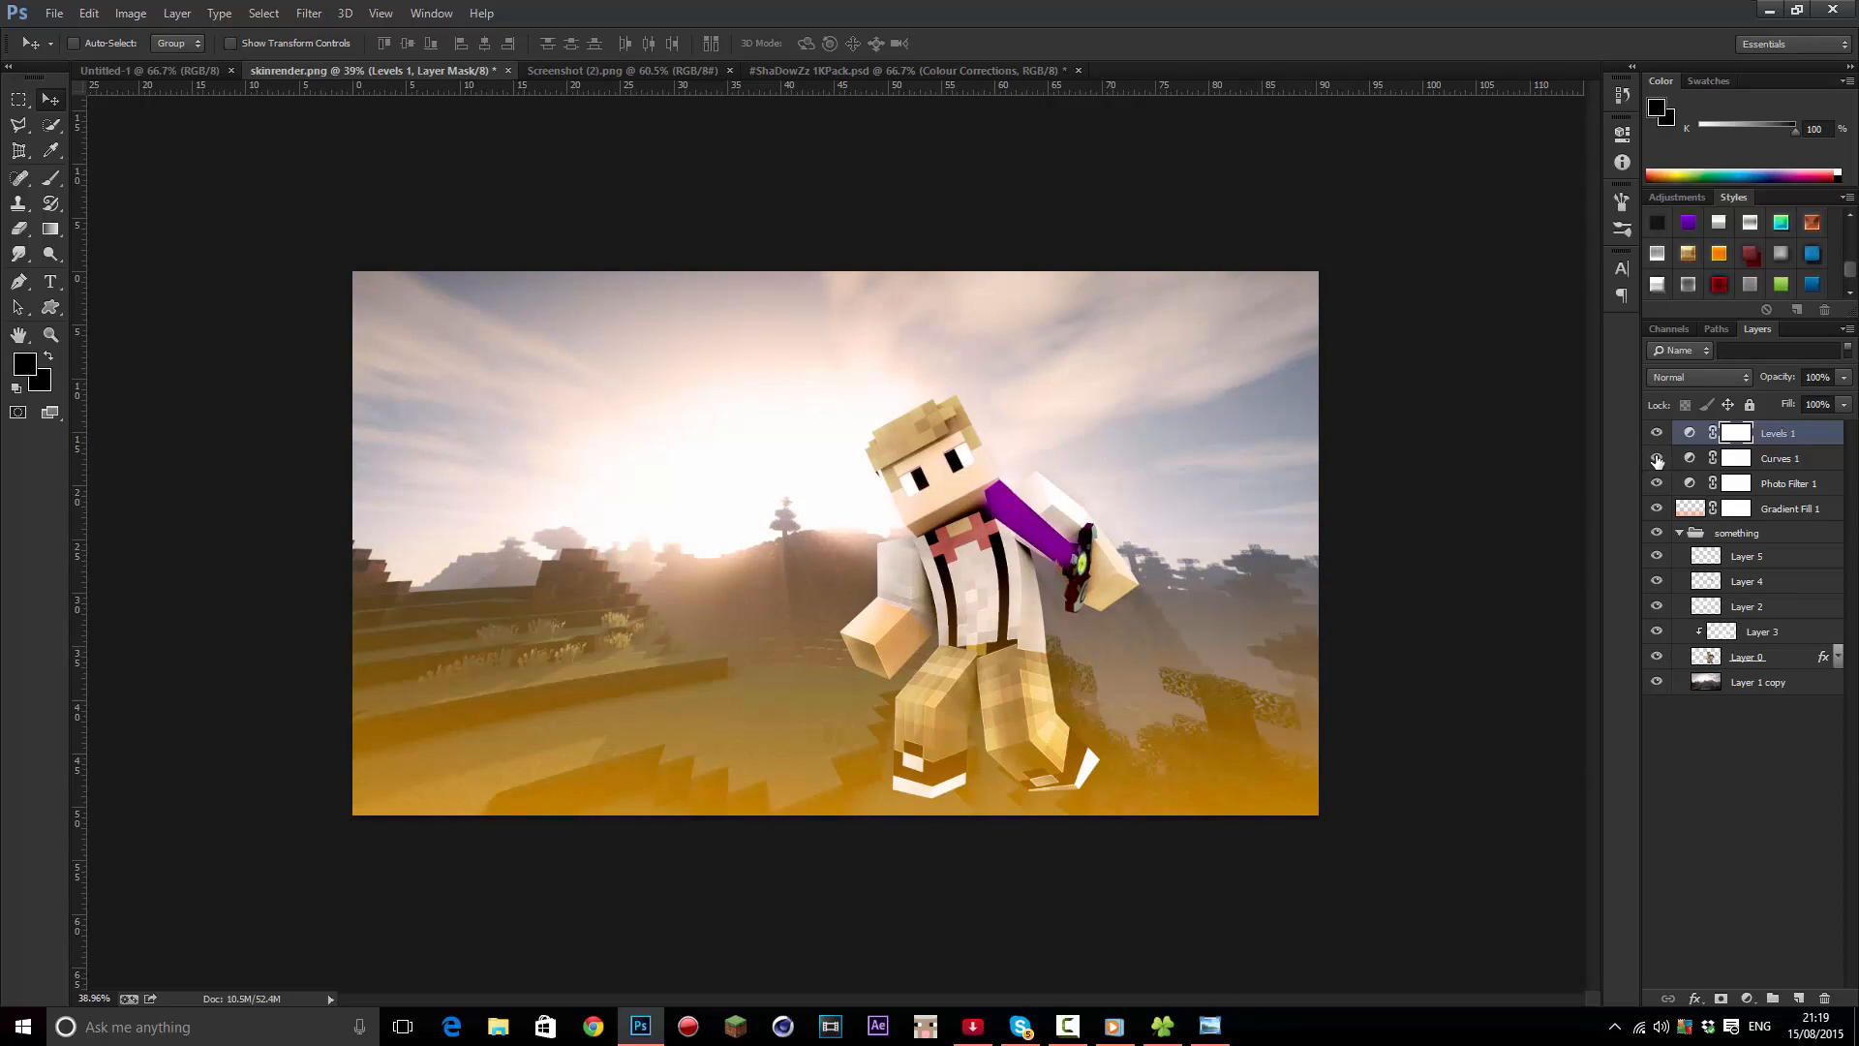